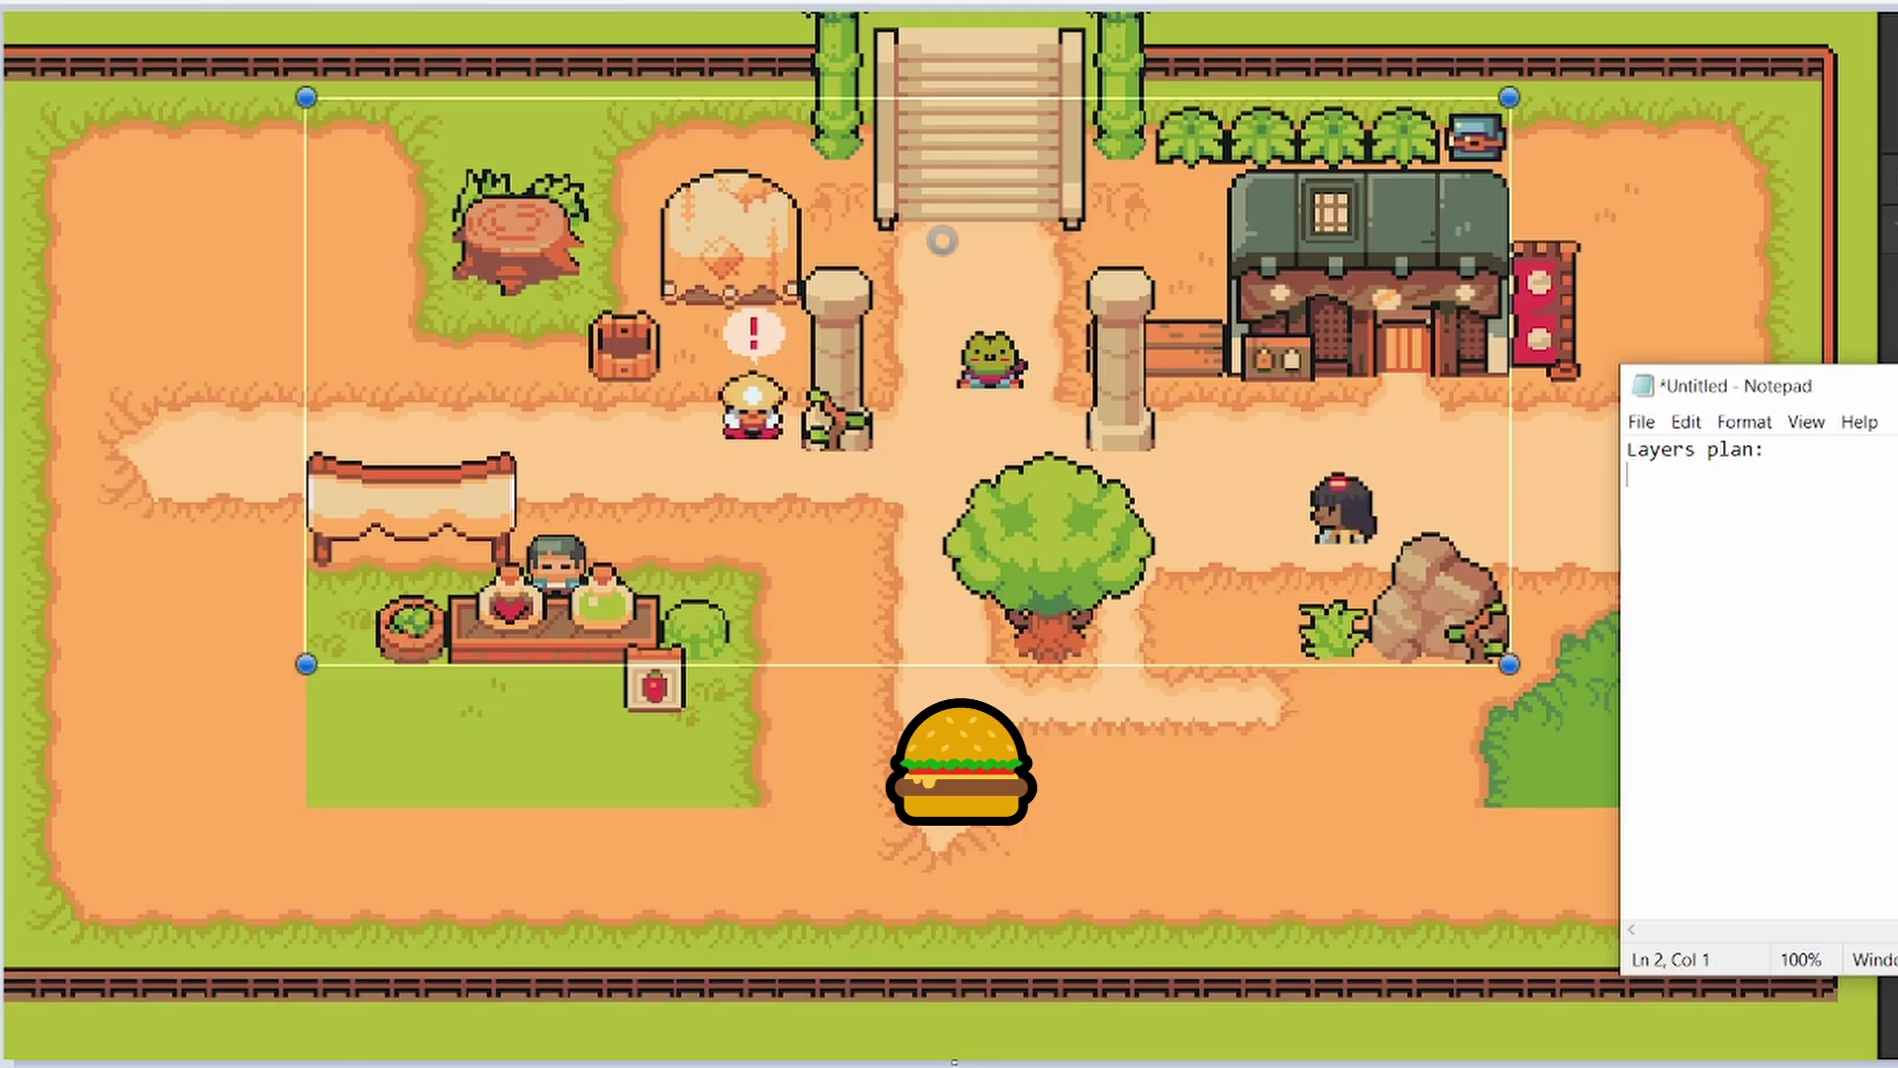
# Start the layers plan in the note with the lines "1 - Ground", "2 - WalkInfront" and "3 - Collision"
pyautogui.write('1 - ')
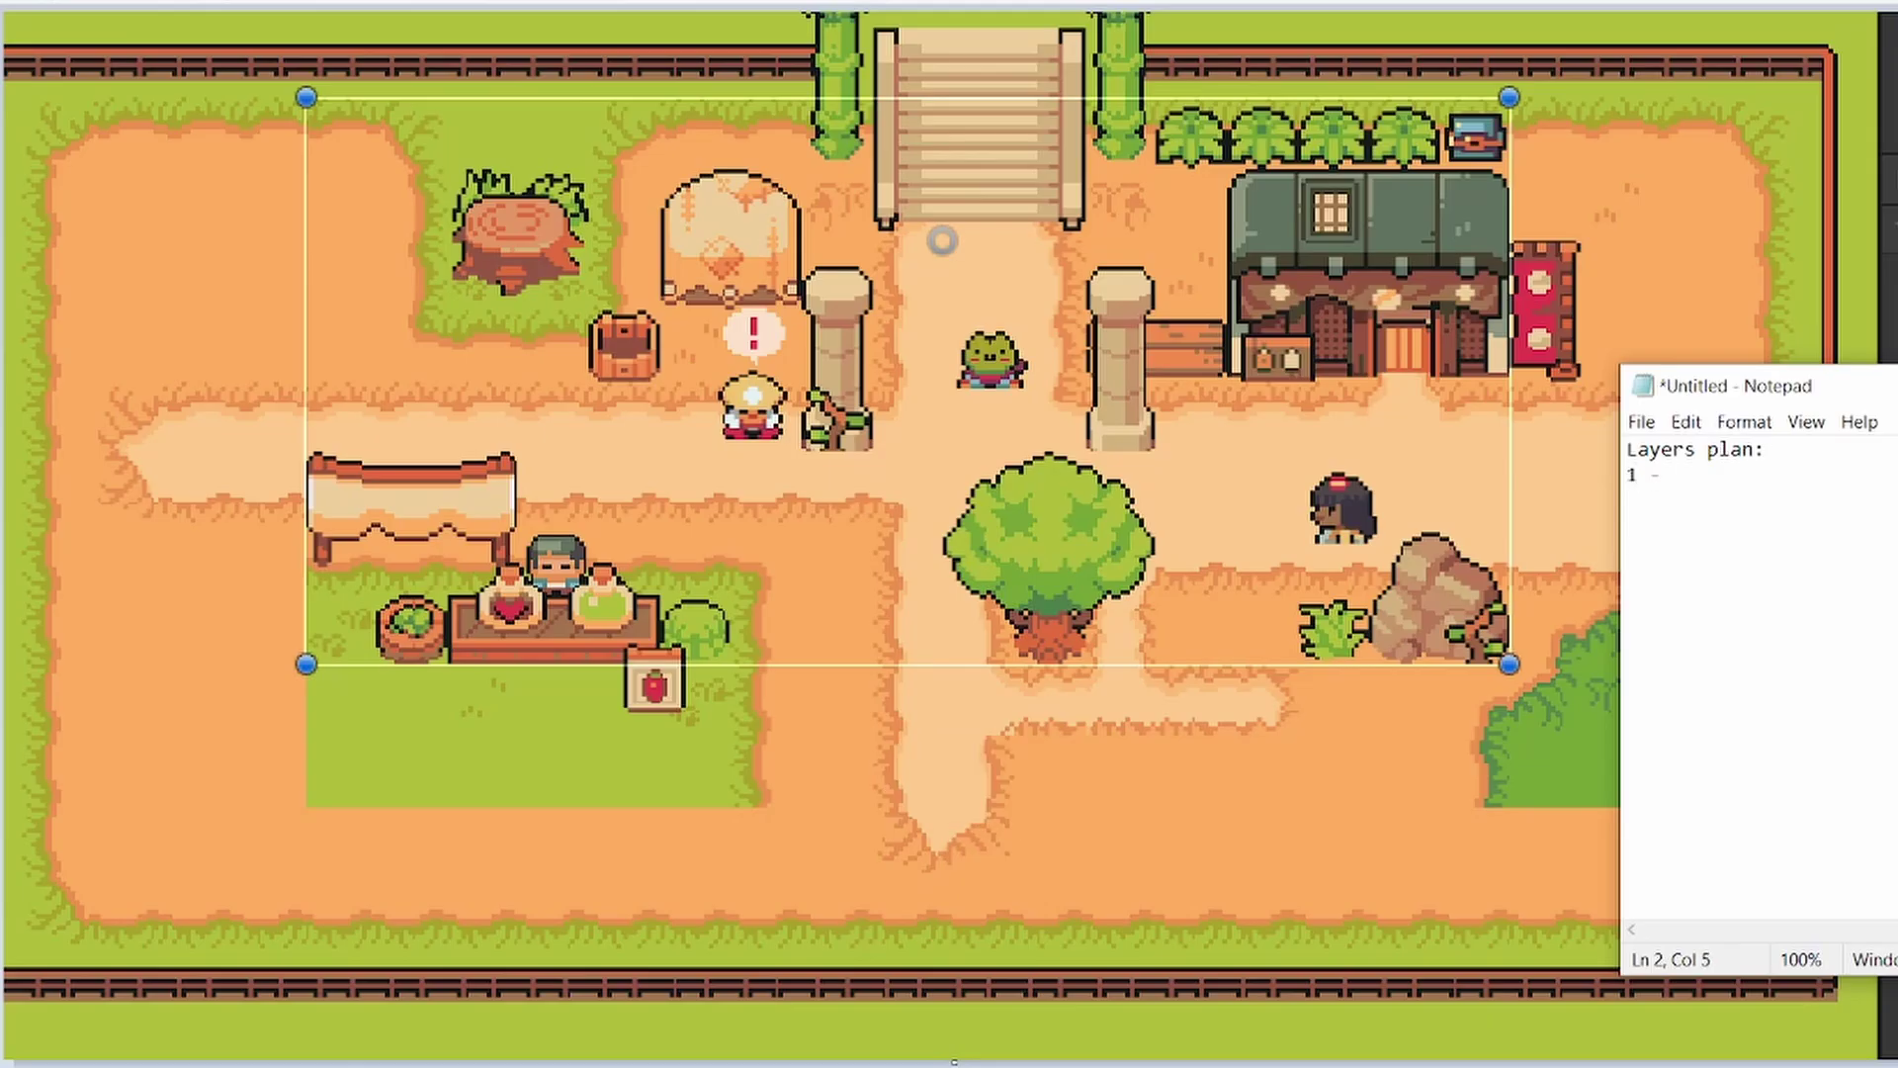
pyautogui.write('Ground')
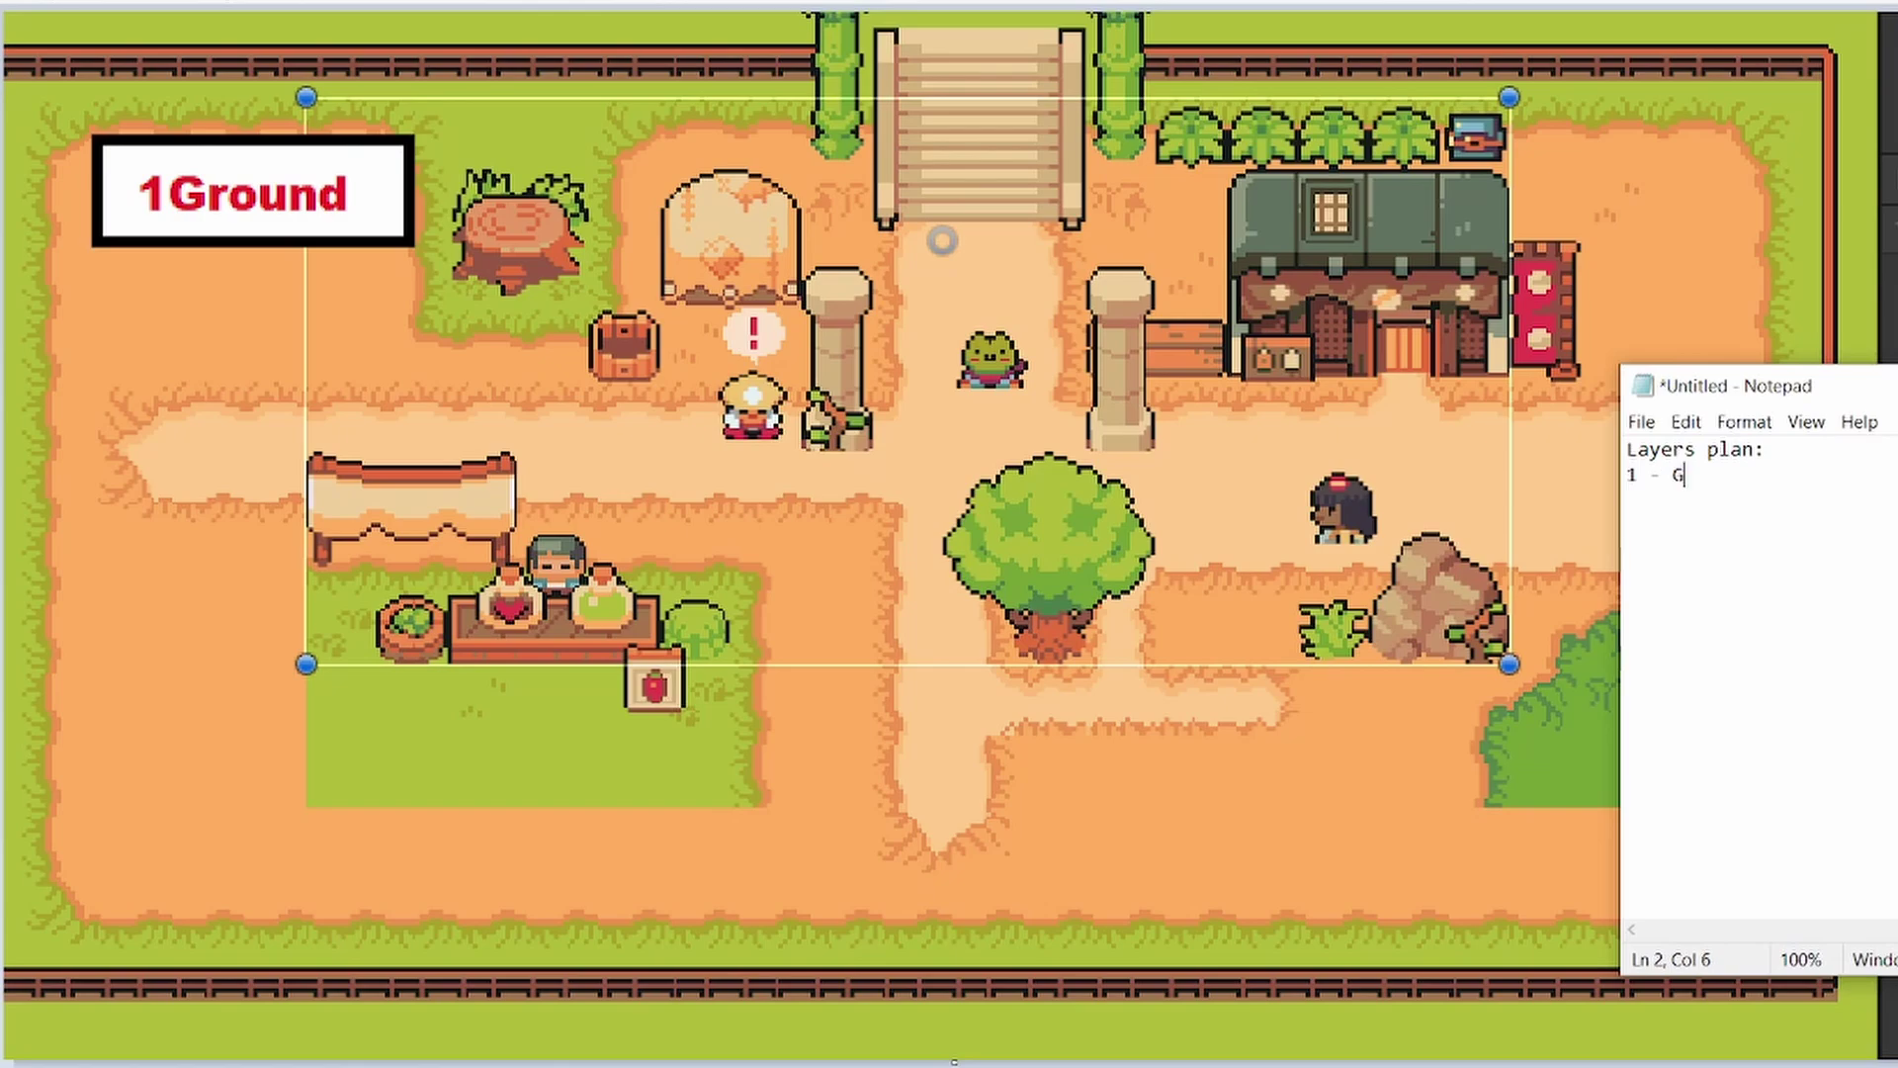
pyautogui.press('Return')
pyautogui.write('2 - WalkInfront')
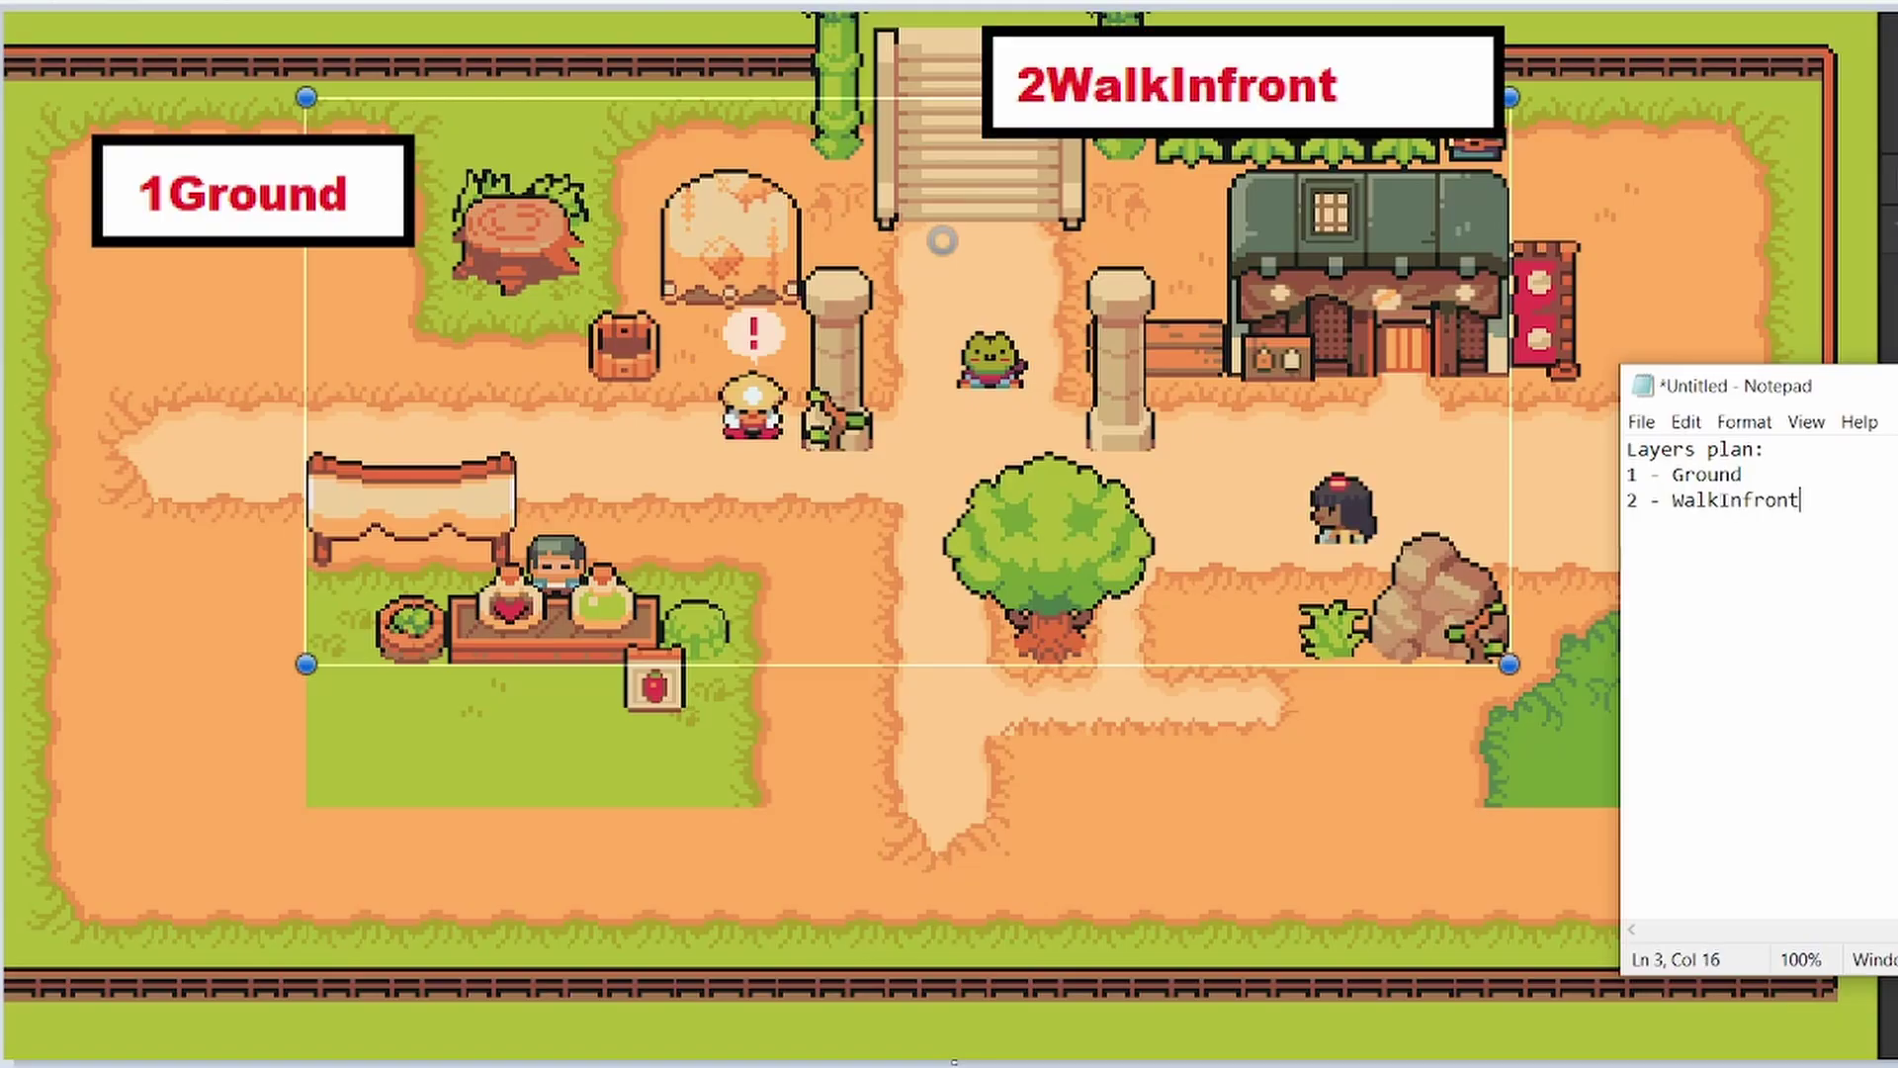
pyautogui.press('Return')
pyautogui.write('3 - Collision')
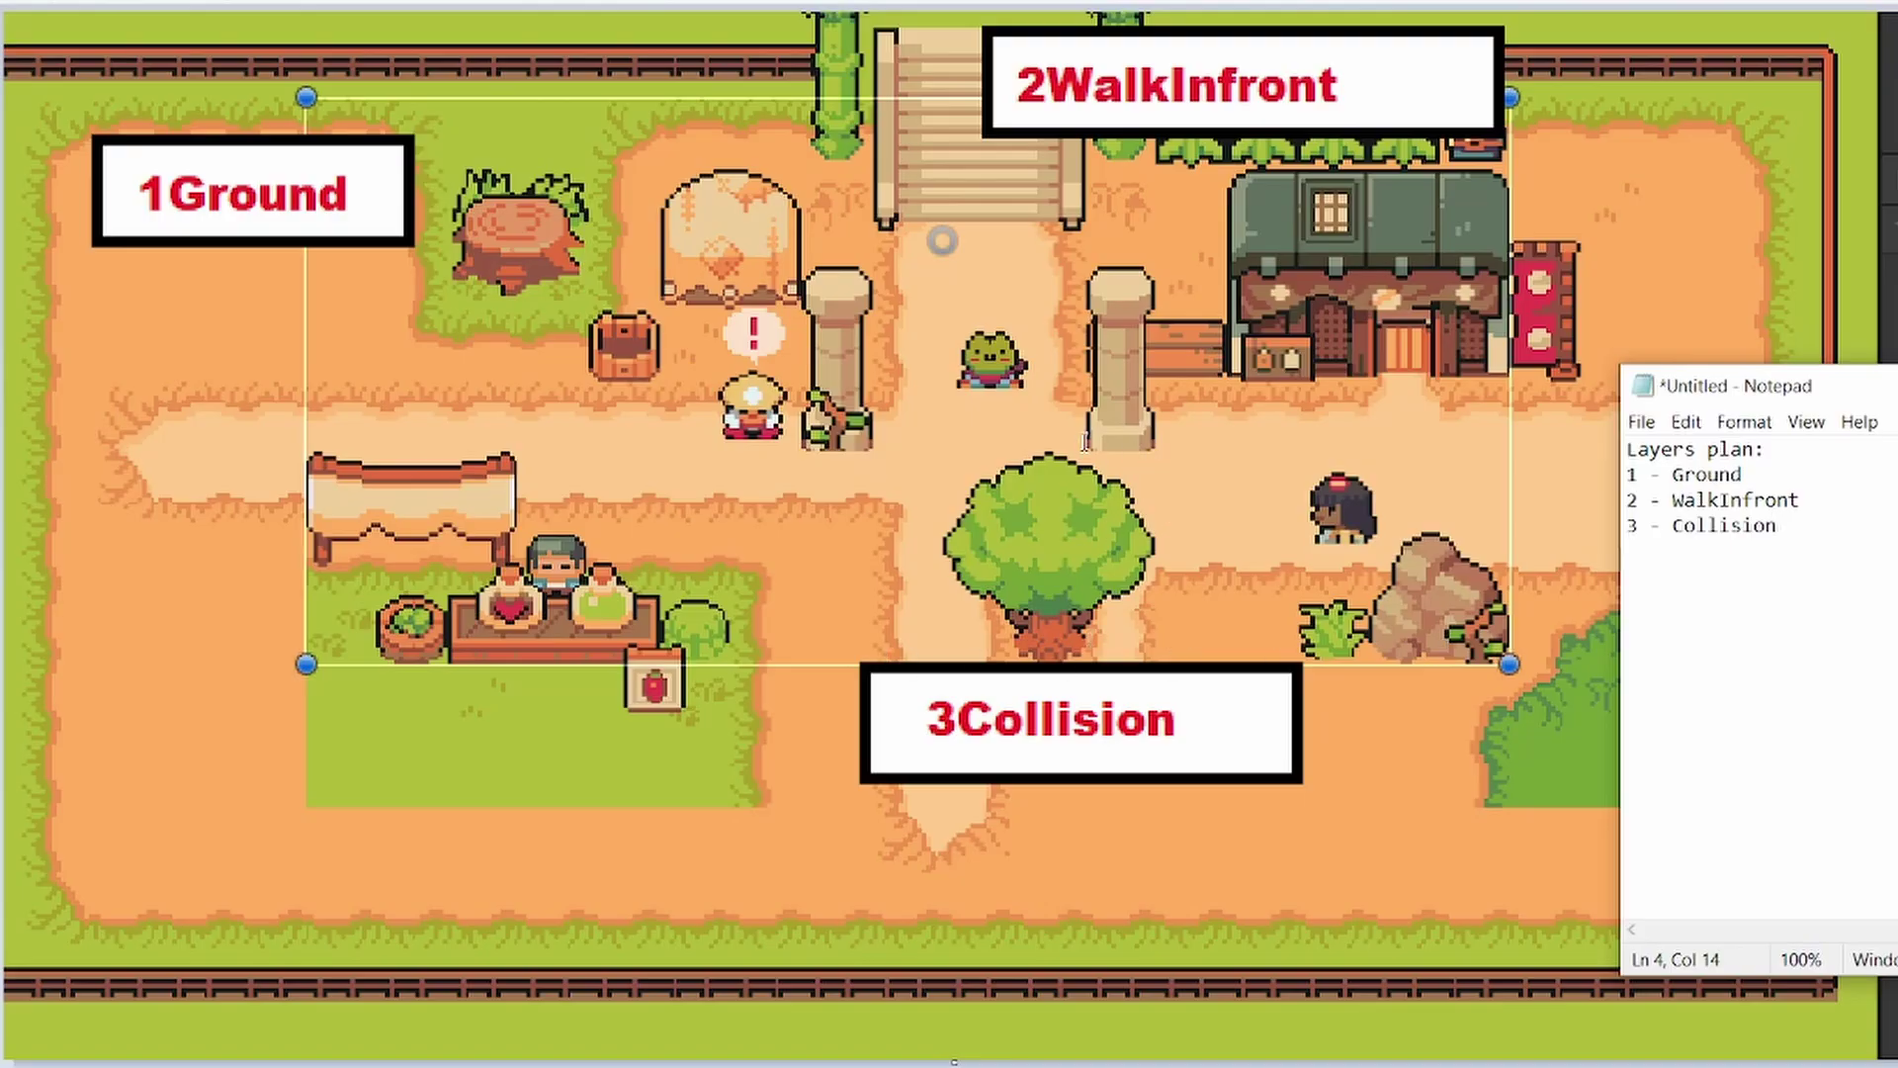
# Add the lines "4 - WalkBehind" and "5 - Decor" to the layers plan
pyautogui.press('Return')
pyautogui.write('4 - ')
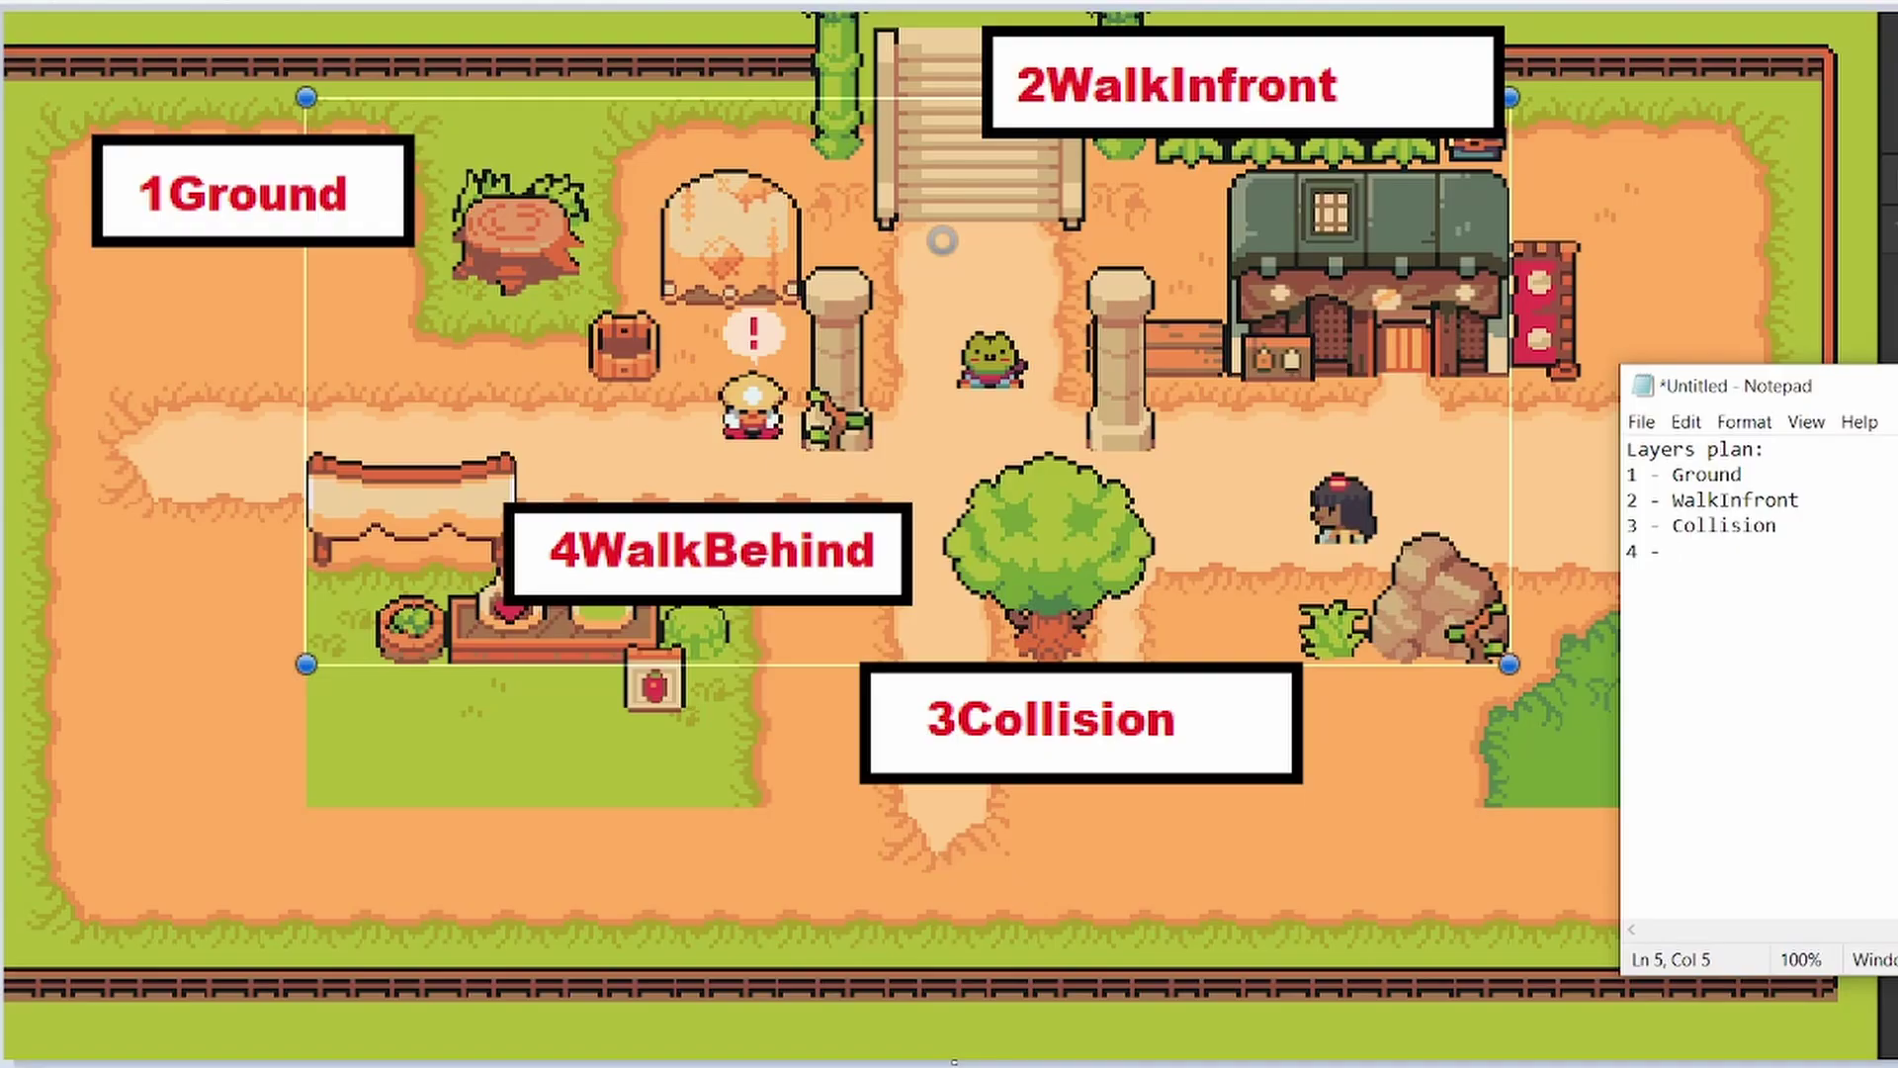
pyautogui.write('WalkBehind')
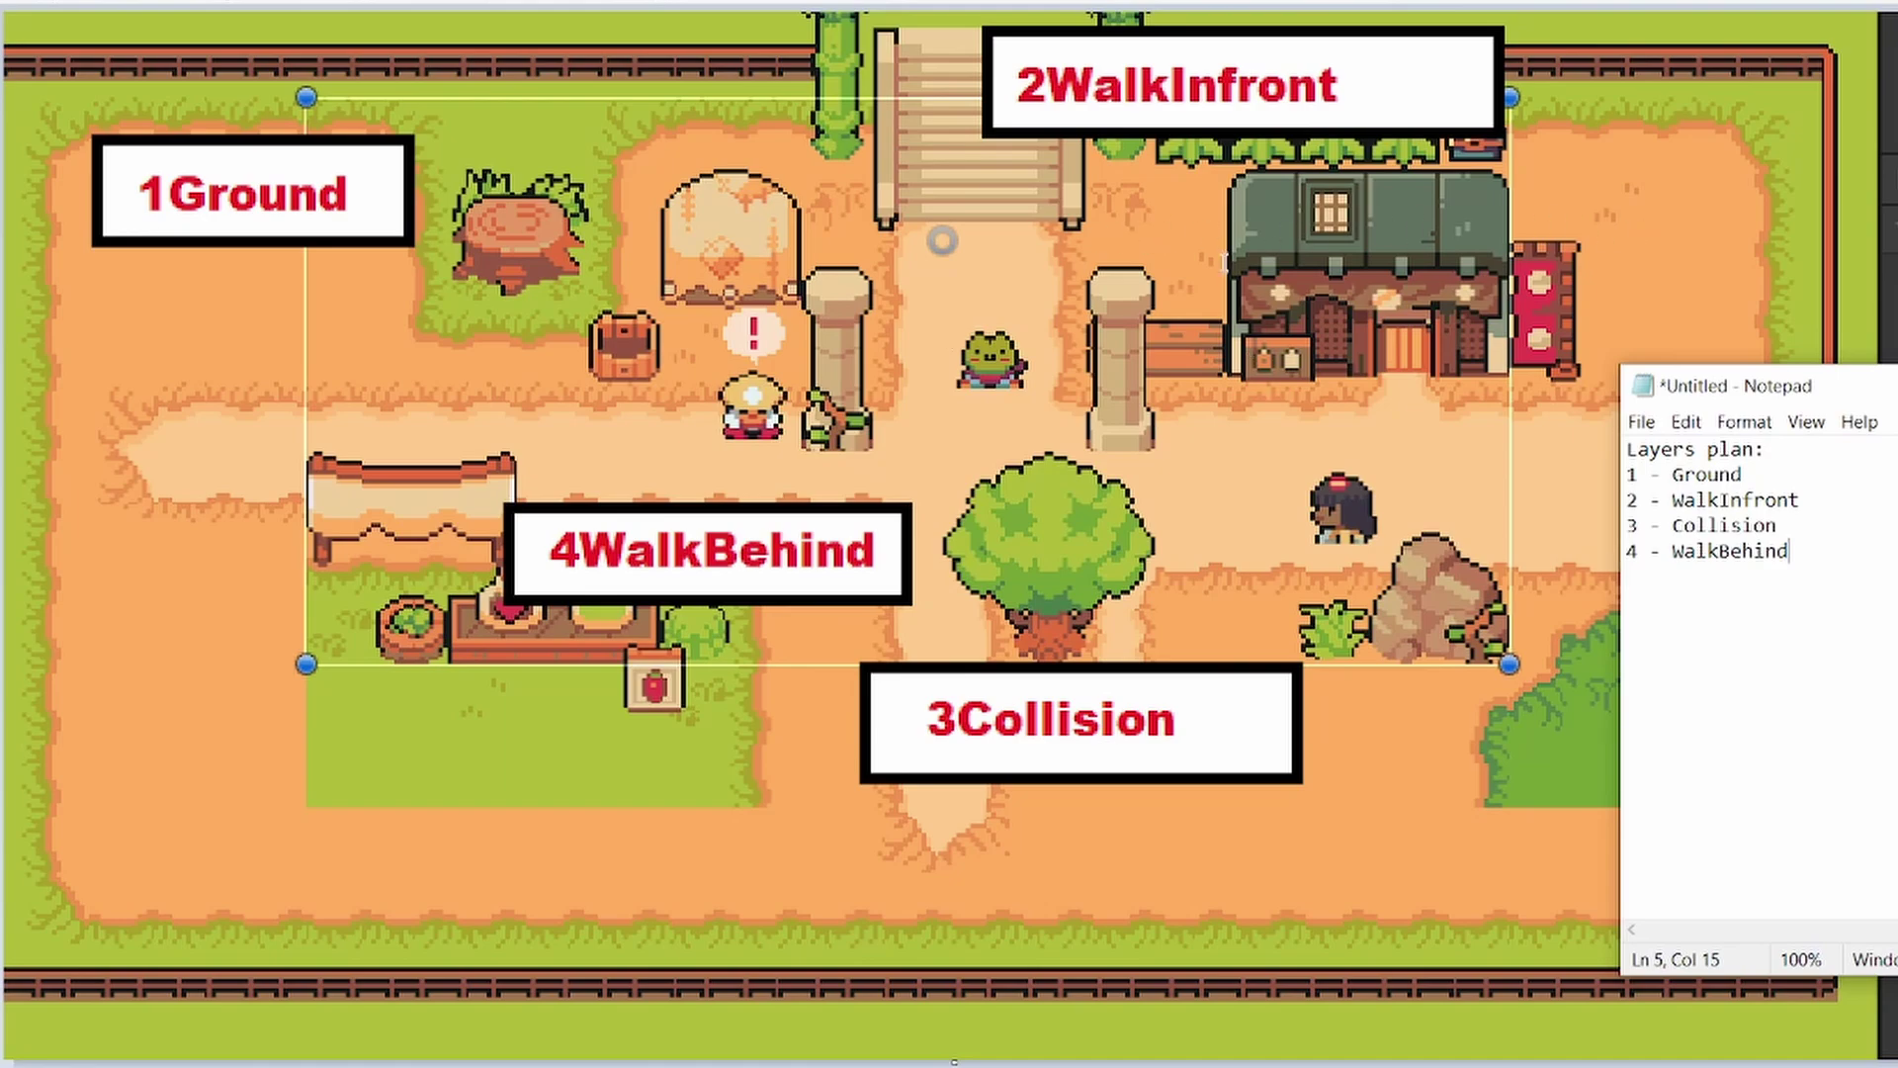
pyautogui.doubleClick(1732, 551)
pyautogui.click(1737, 127)
pyautogui.press('Return')
pyautogui.write('5 -')
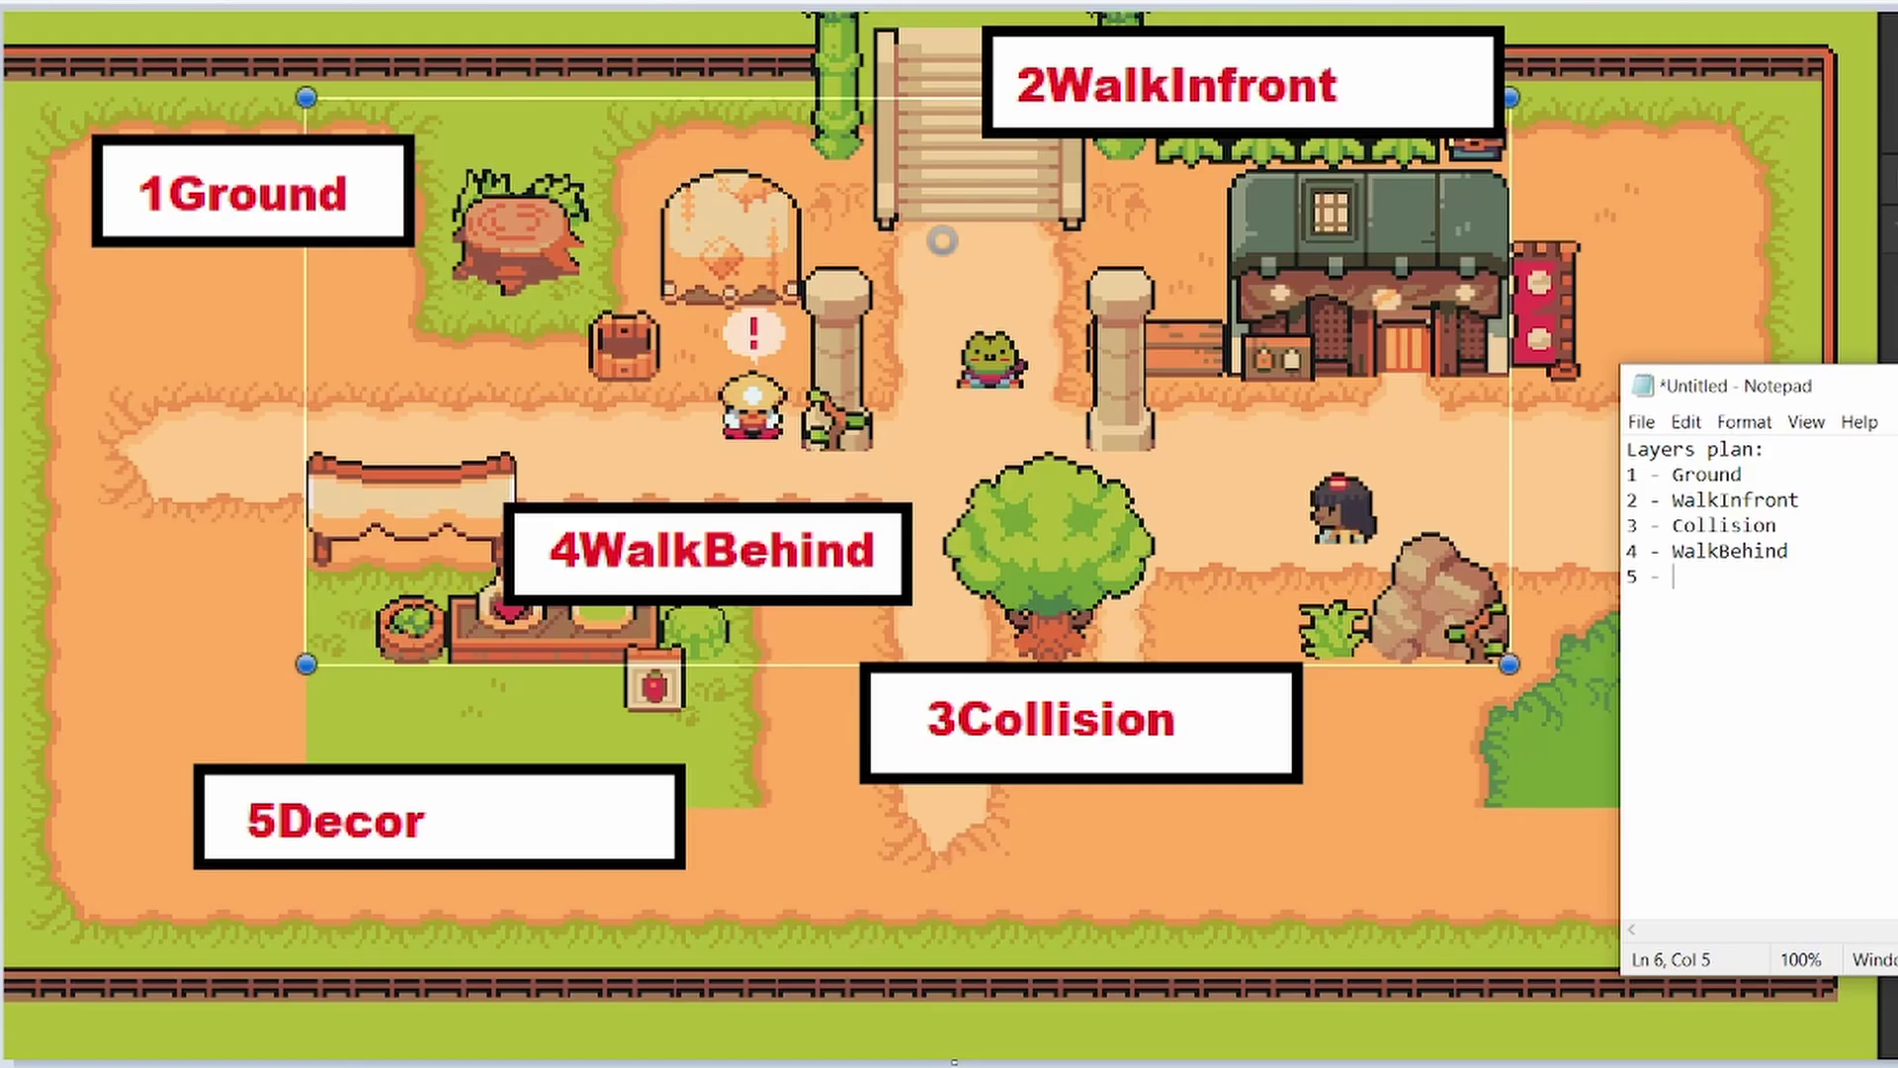
pyautogui.write('Decor')
# Insert a line starting with "3.5 -" directly below the Collision entry in the layers plan
pyautogui.click(1820, 520)
pyautogui.press('Return')
pyautogui.write('3.5 -')
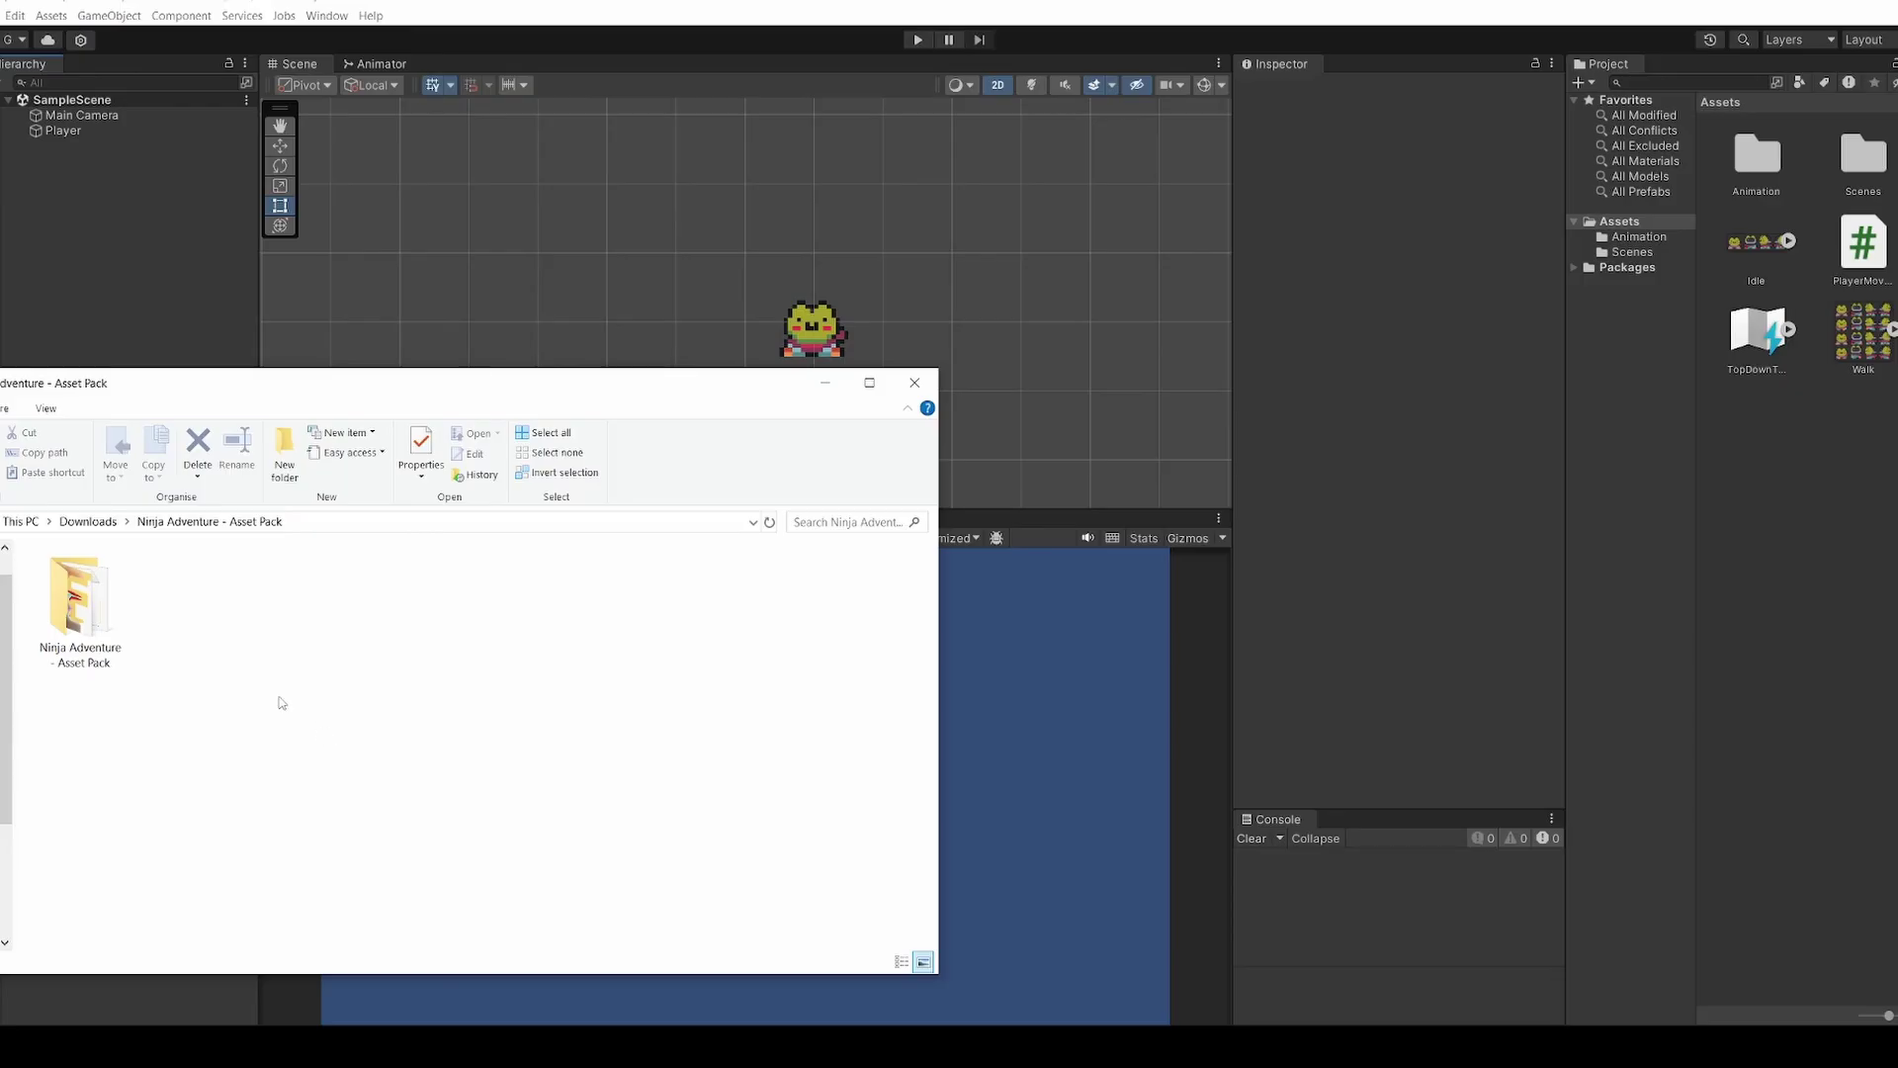
# Open the Tilesets folder inside Backgrounds of the Ninja Adventure asset pack
pyautogui.doubleClick(79, 598)
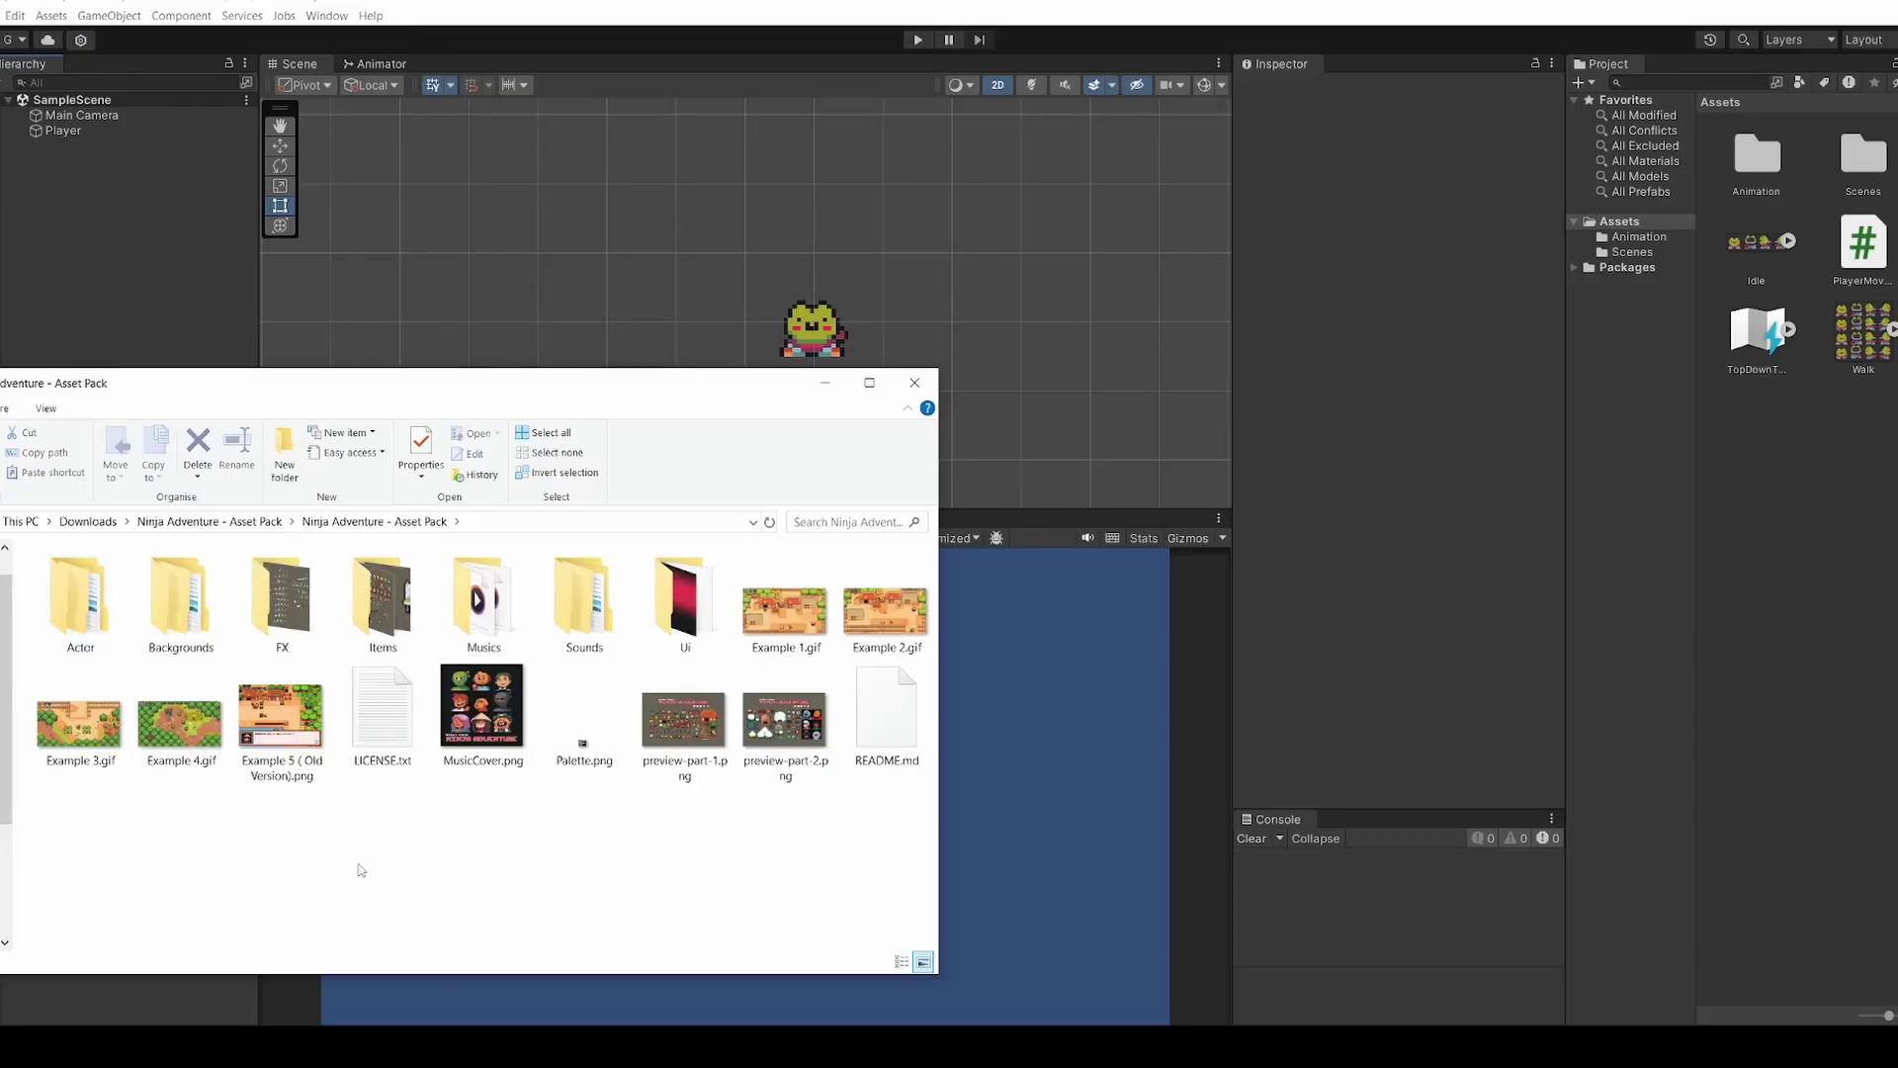
pyautogui.click(192, 589)
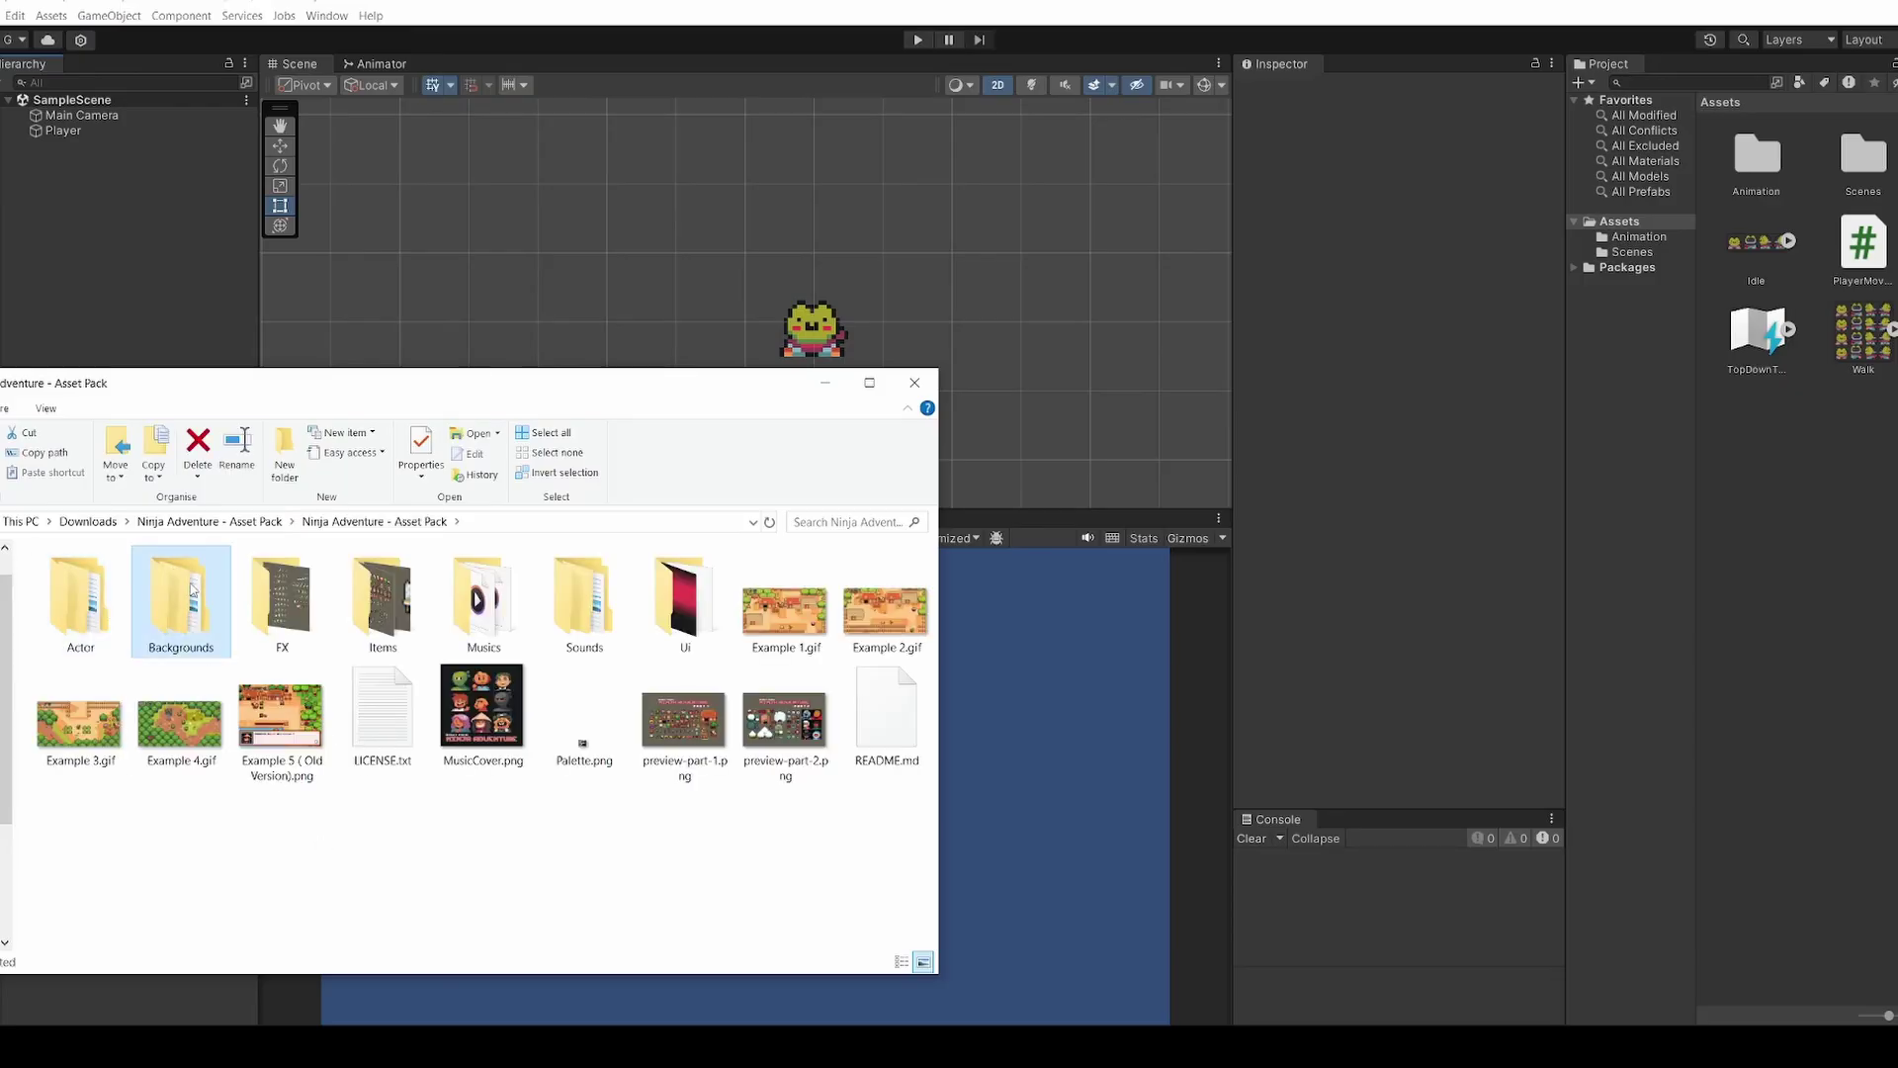
pyautogui.doubleClick(193, 589)
pyautogui.doubleClick(129, 602)
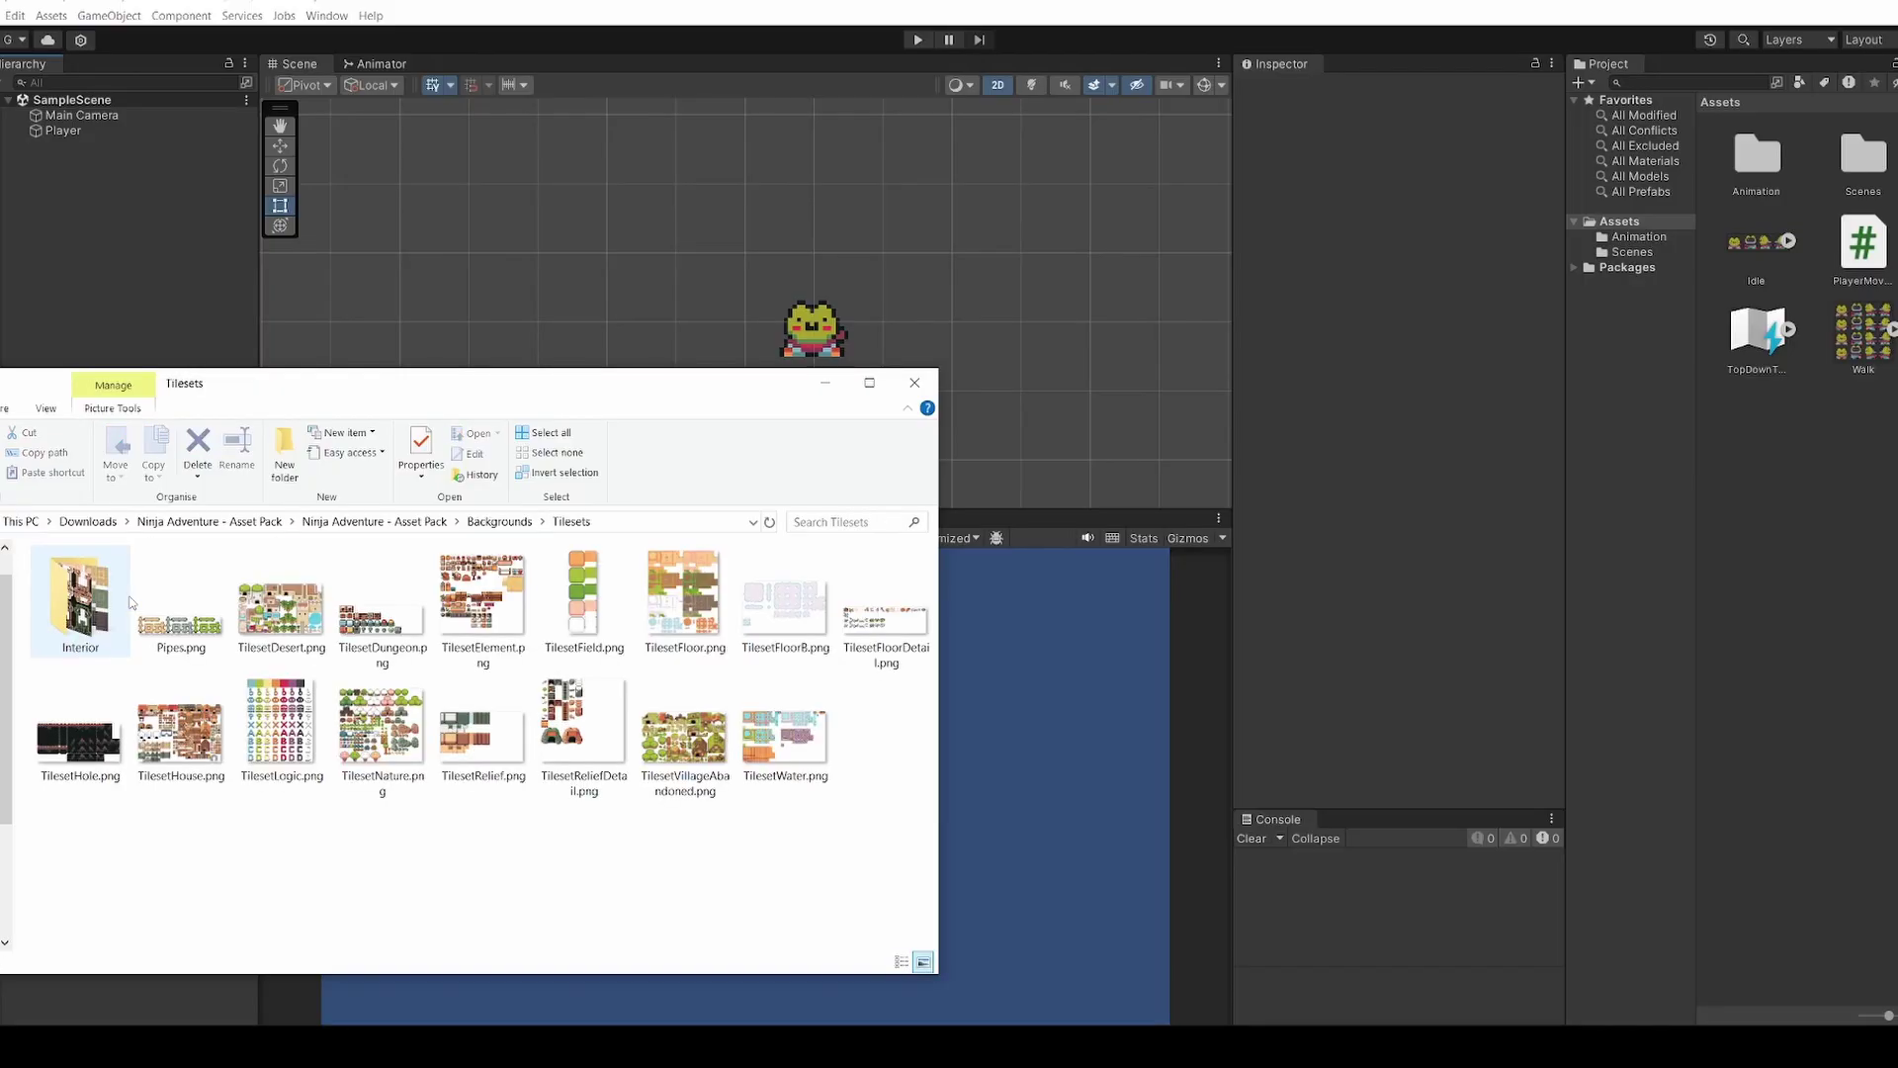
# Import TilesetFloor.png and TilesetHouse.png into the Unity project's Assets folder
pyautogui.click(700, 615)
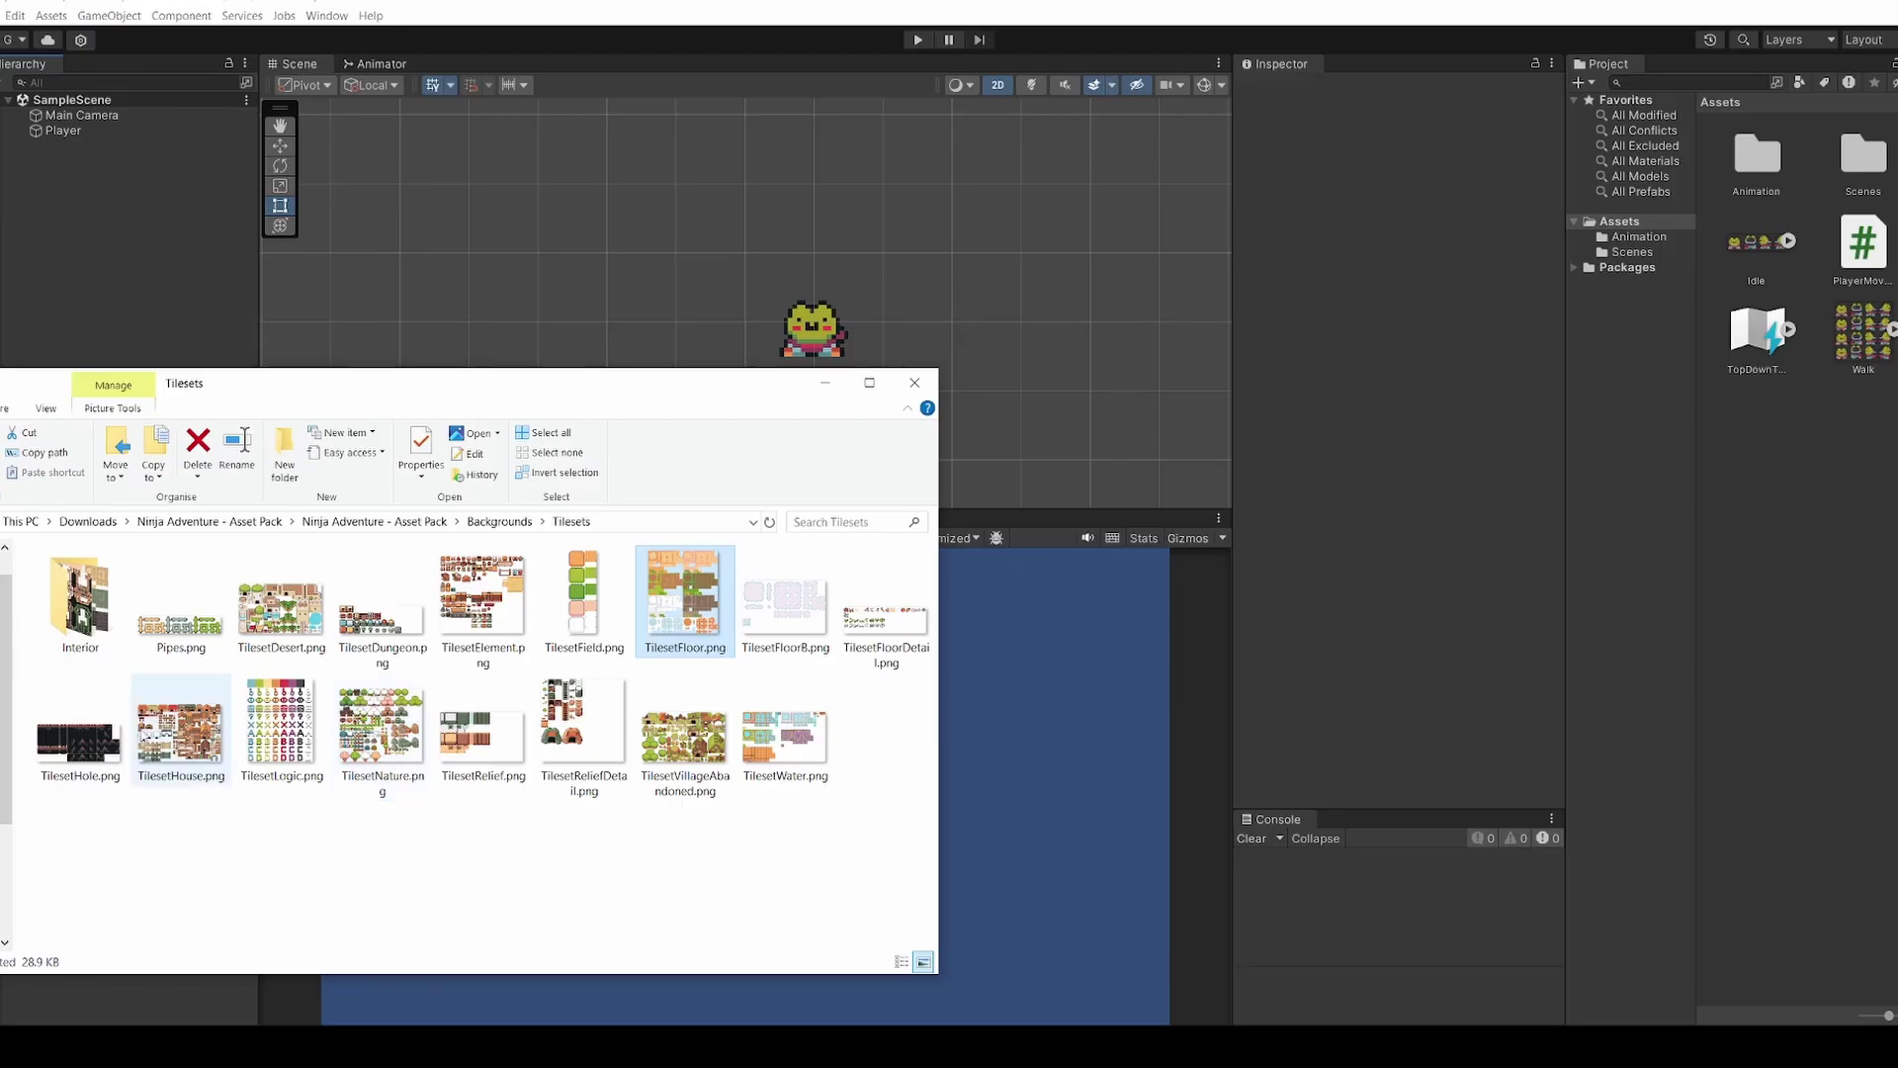
pyautogui.keyDown('ctrl'); pyautogui.click(168, 726); pyautogui.keyUp('ctrl')
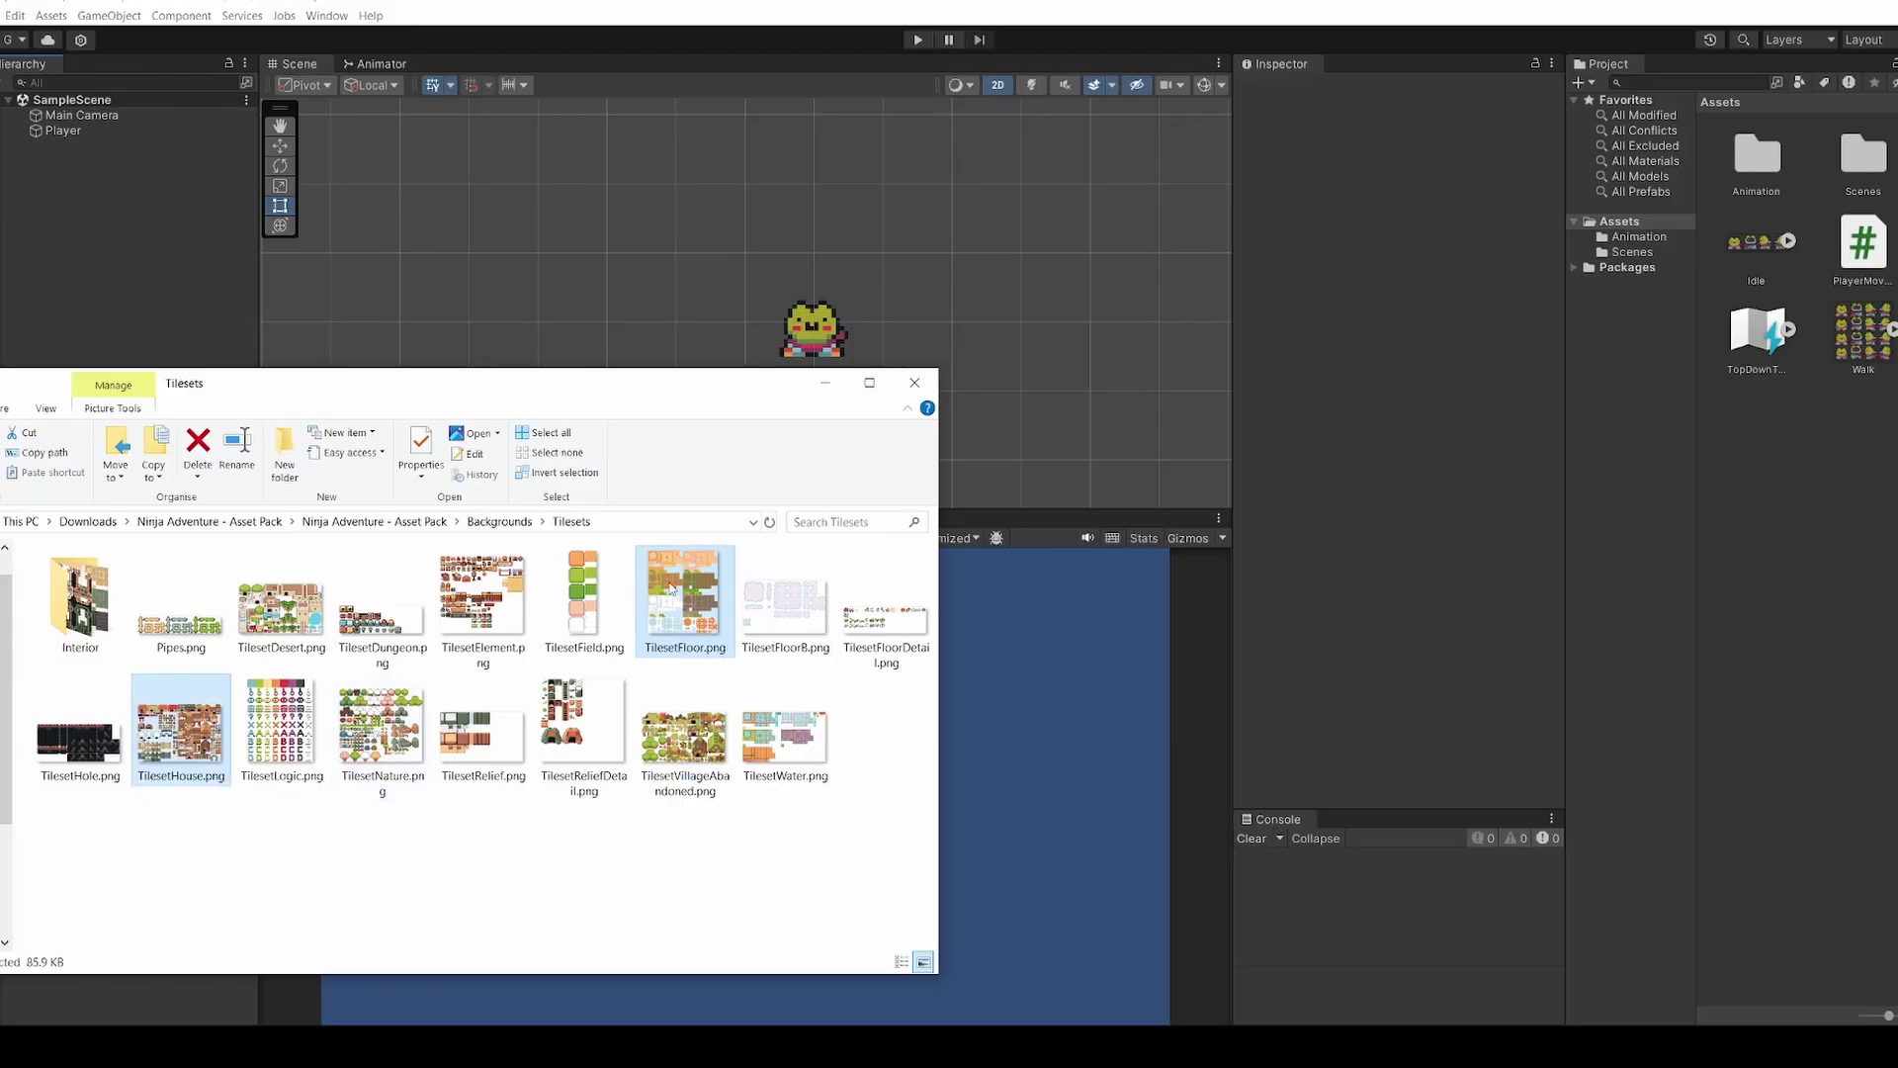
pyautogui.moveTo(673, 590); pyautogui.dragTo(1781, 415)
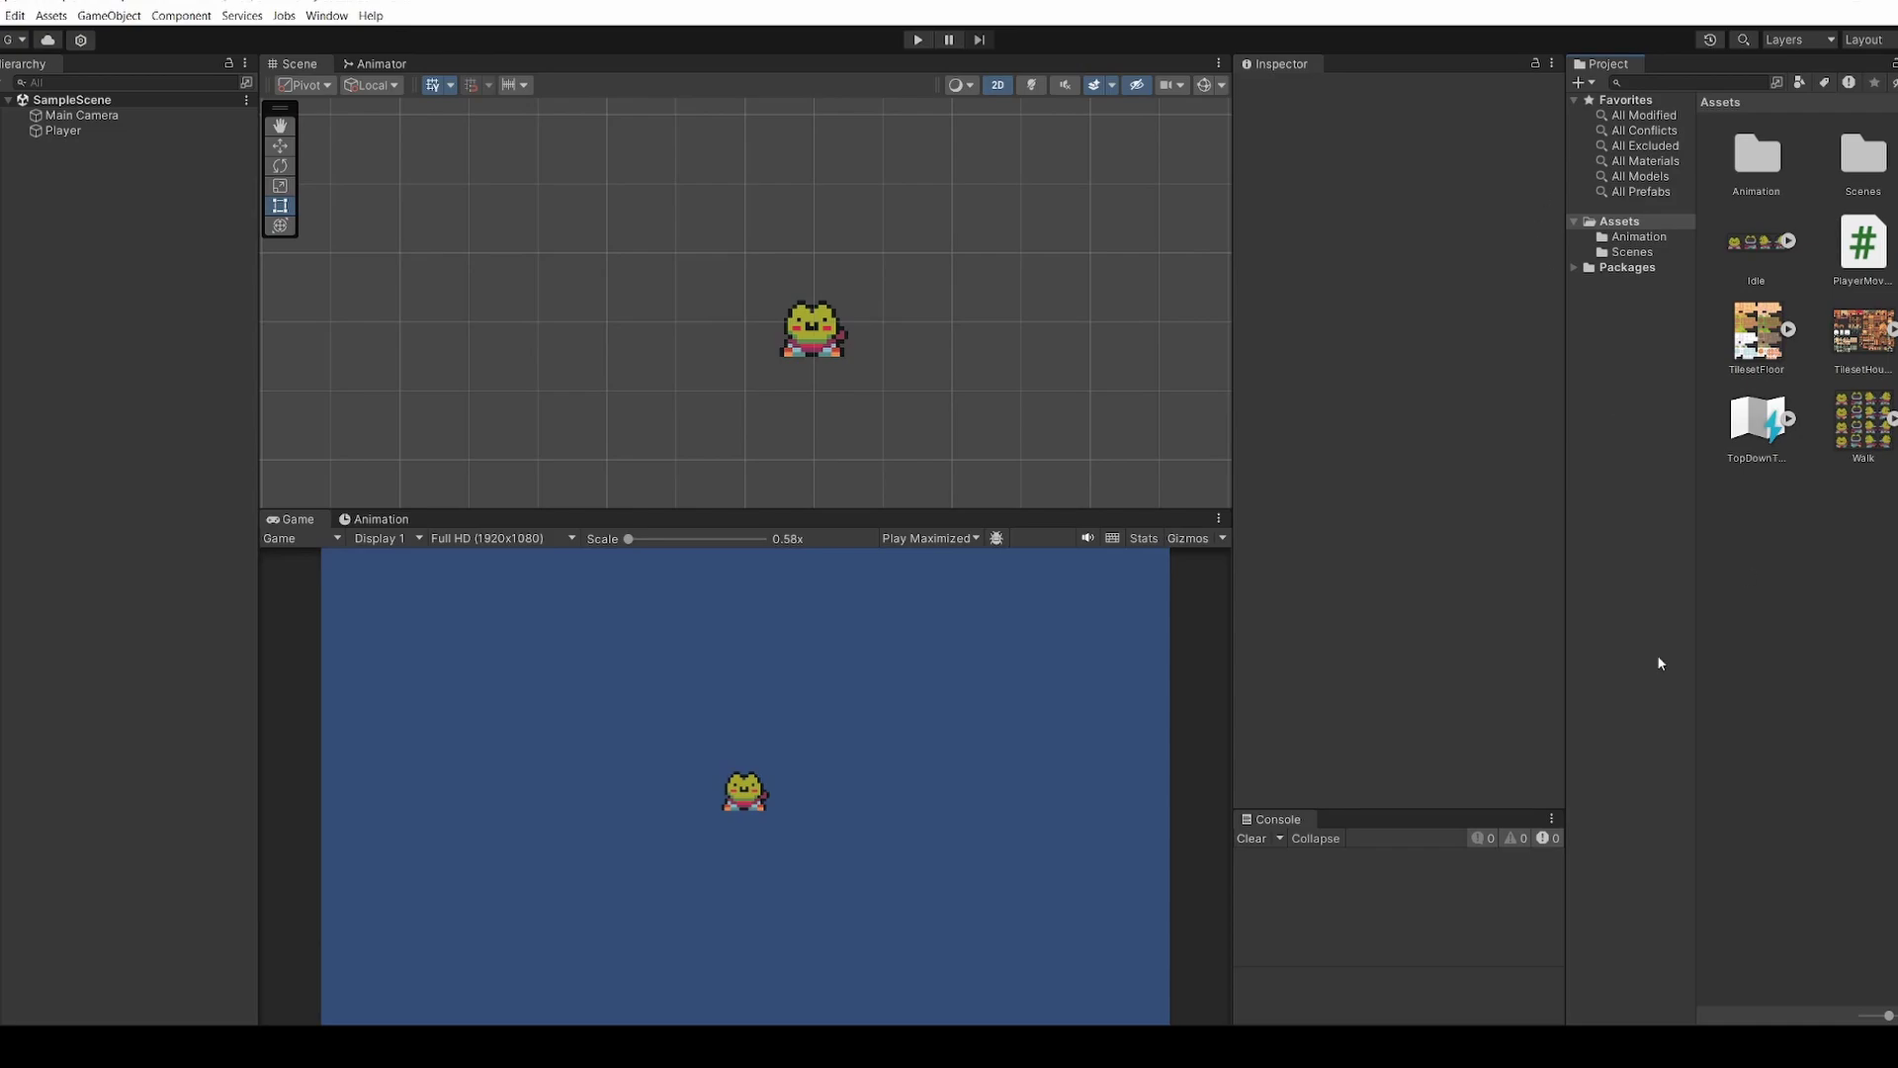
# Create a new folder named Tilesets in the project's Assets
pyautogui.rightClick(1751, 554)
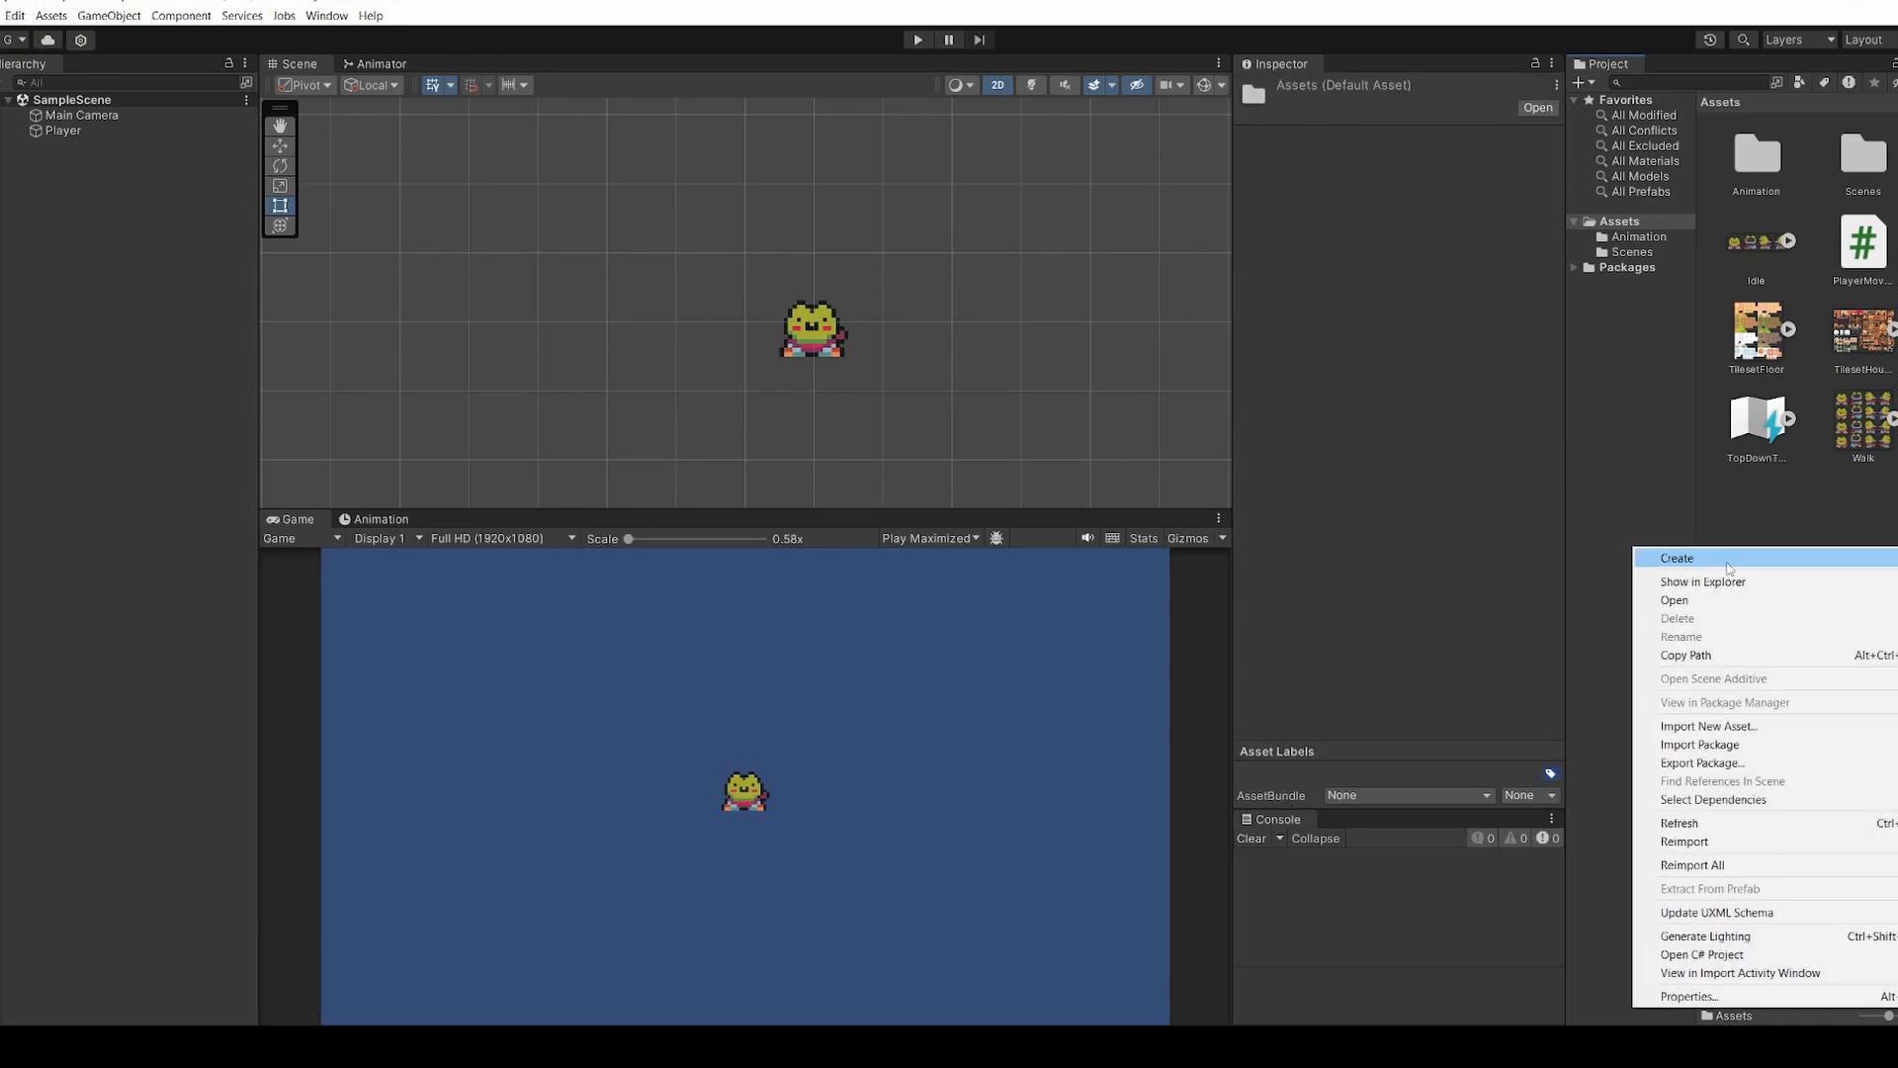
pyautogui.moveTo(1735, 565)
pyautogui.click(1437, 286)
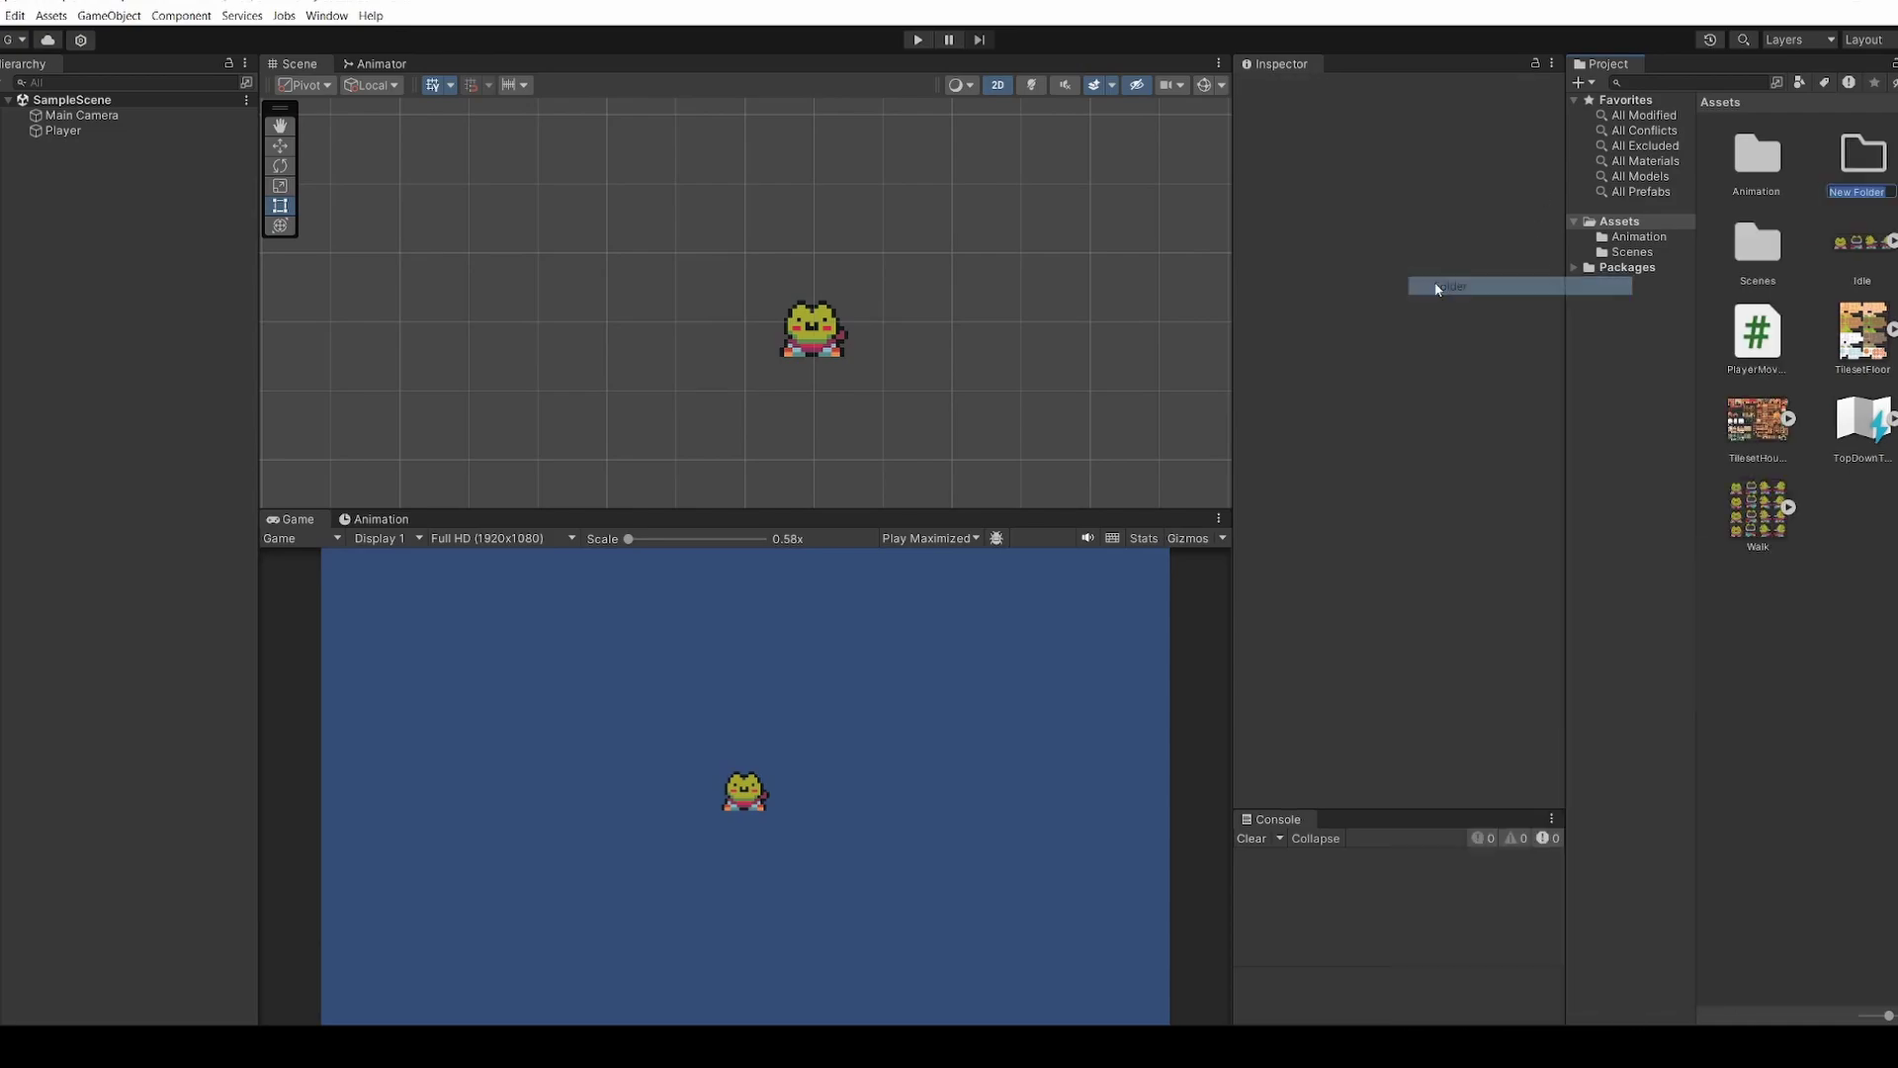
pyautogui.write('TileSe')
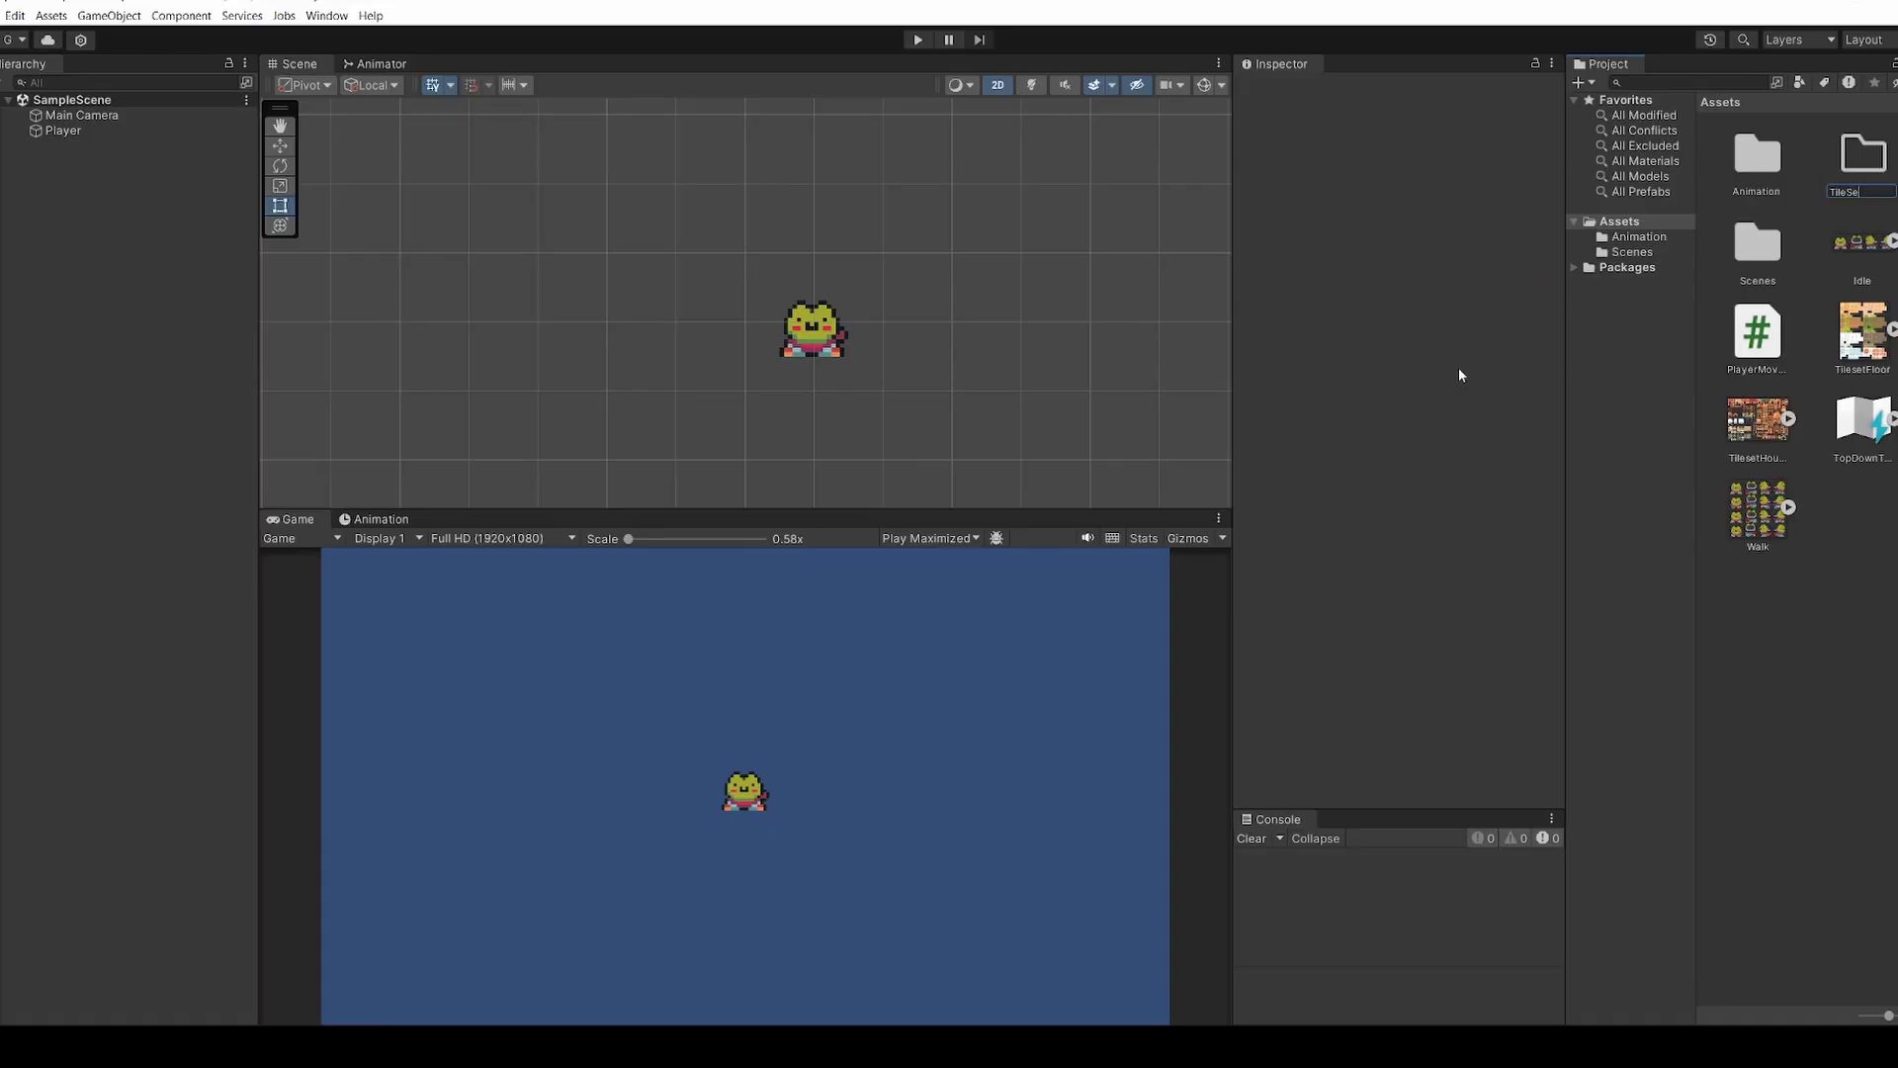
pyautogui.write('ts')
# Move the TilesetFloor and TilesetHouse textures into the Tilesets folder
pyautogui.click(1863, 336)
pyautogui.keyDown('ctrl'); pyautogui.click(1758, 425); pyautogui.keyUp('ctrl')
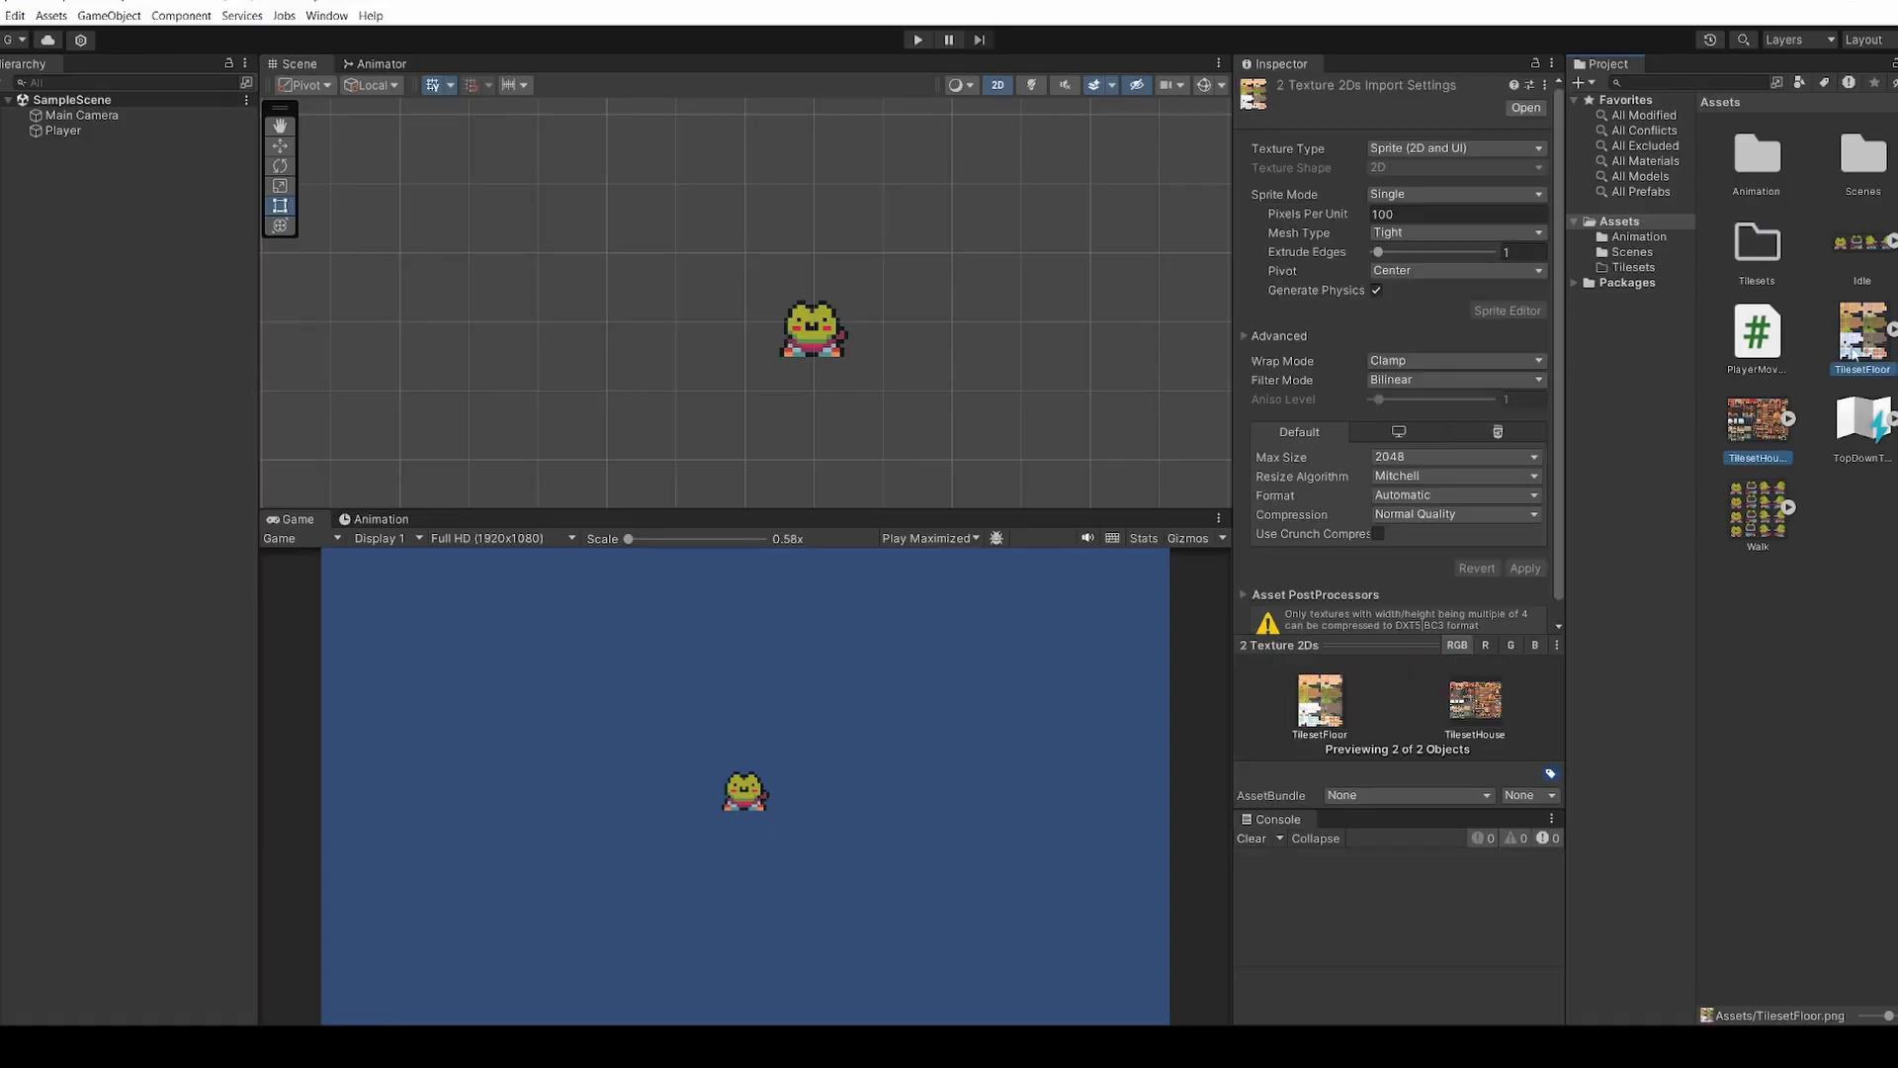
pyautogui.moveTo(1758, 425); pyautogui.dragTo(1768, 246)
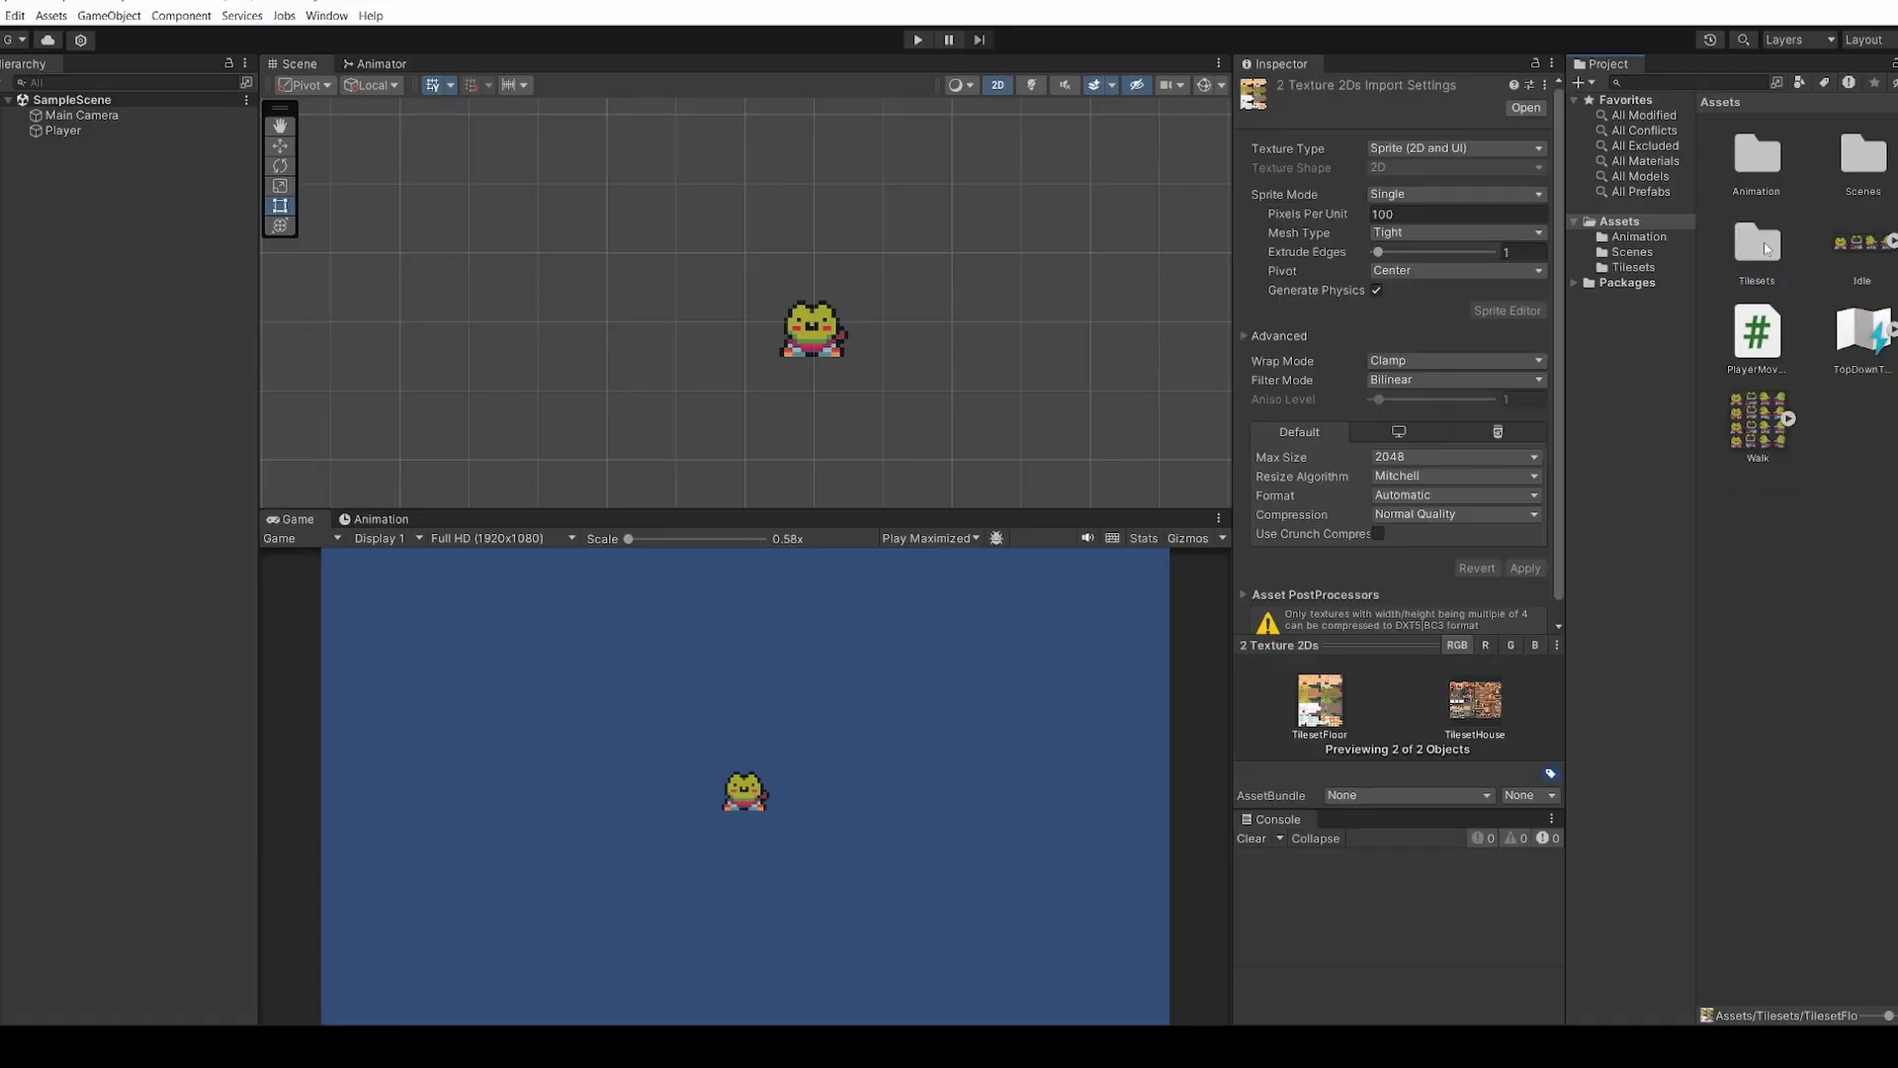
# Create a new folder named Sprites in the project's Assets
pyautogui.rightClick(1765, 536)
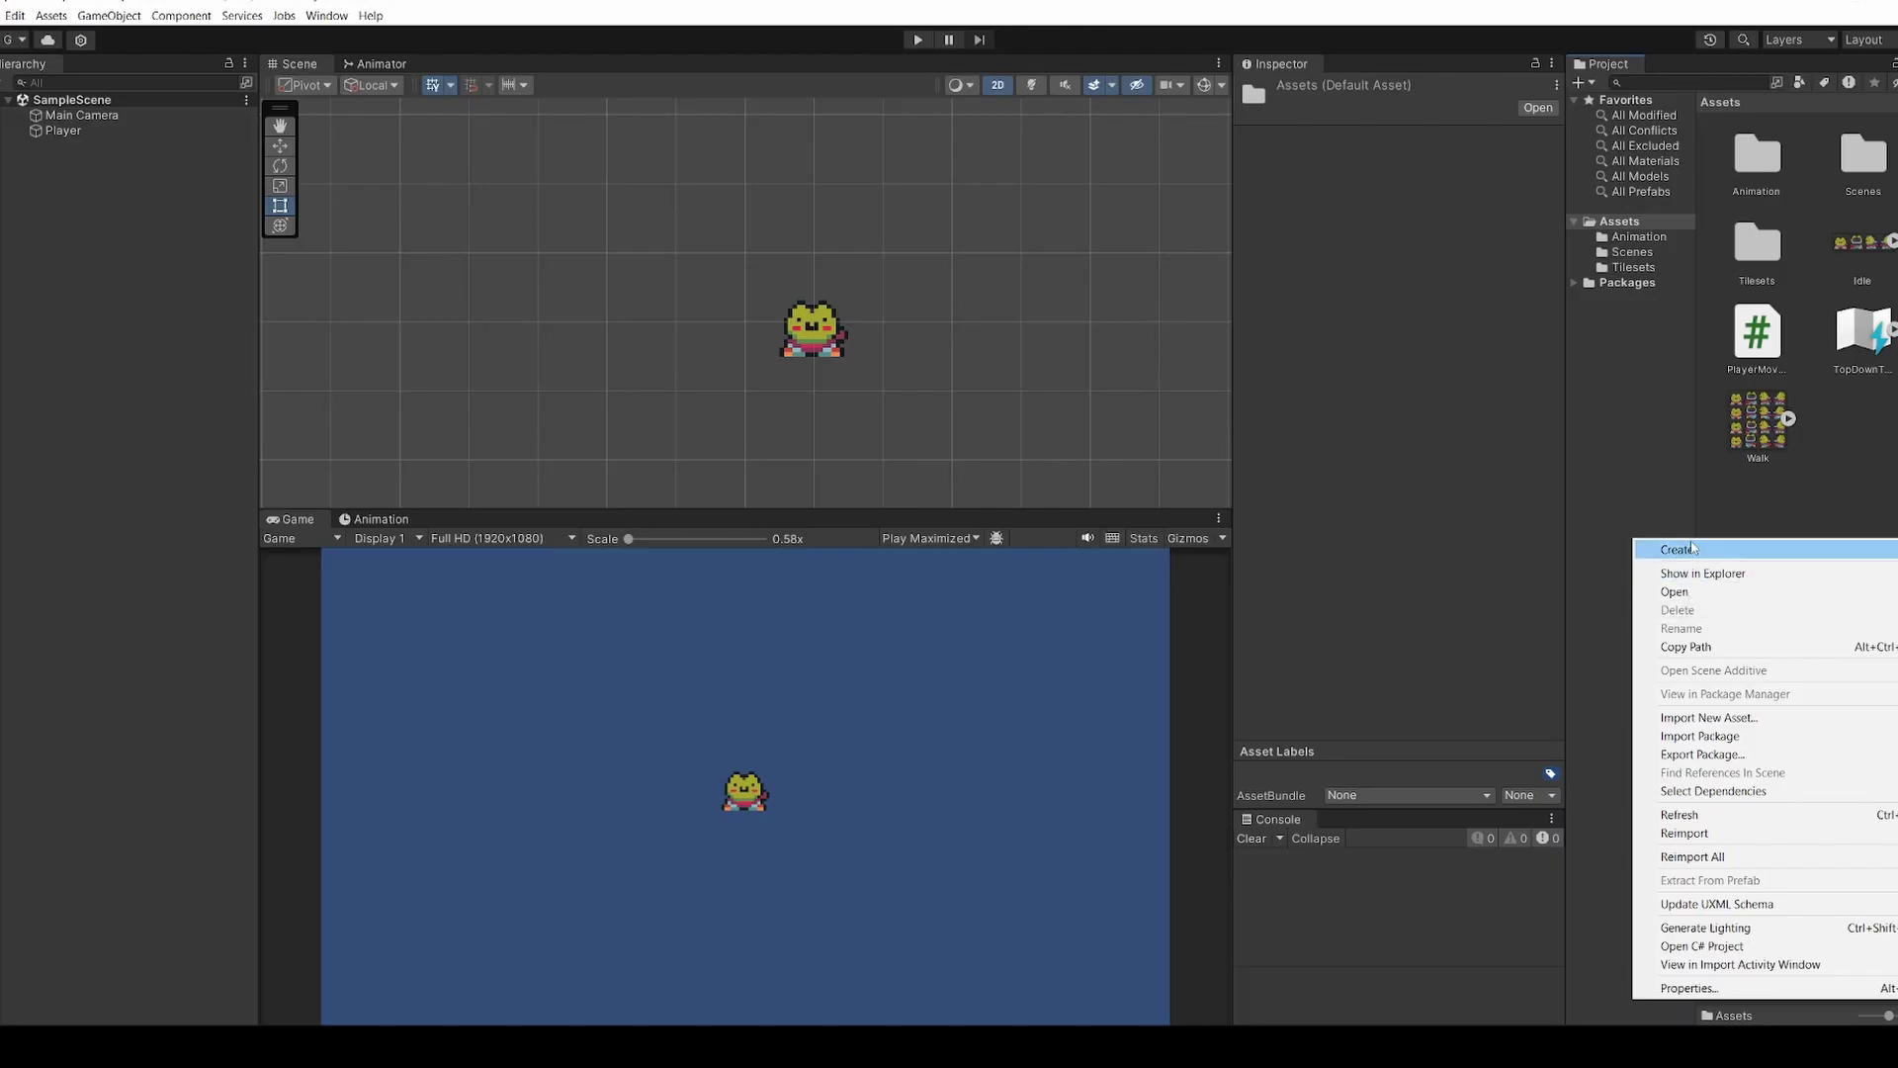
pyautogui.moveTo(1691, 549)
pyautogui.click(1454, 285)
pyautogui.write('Sprites')
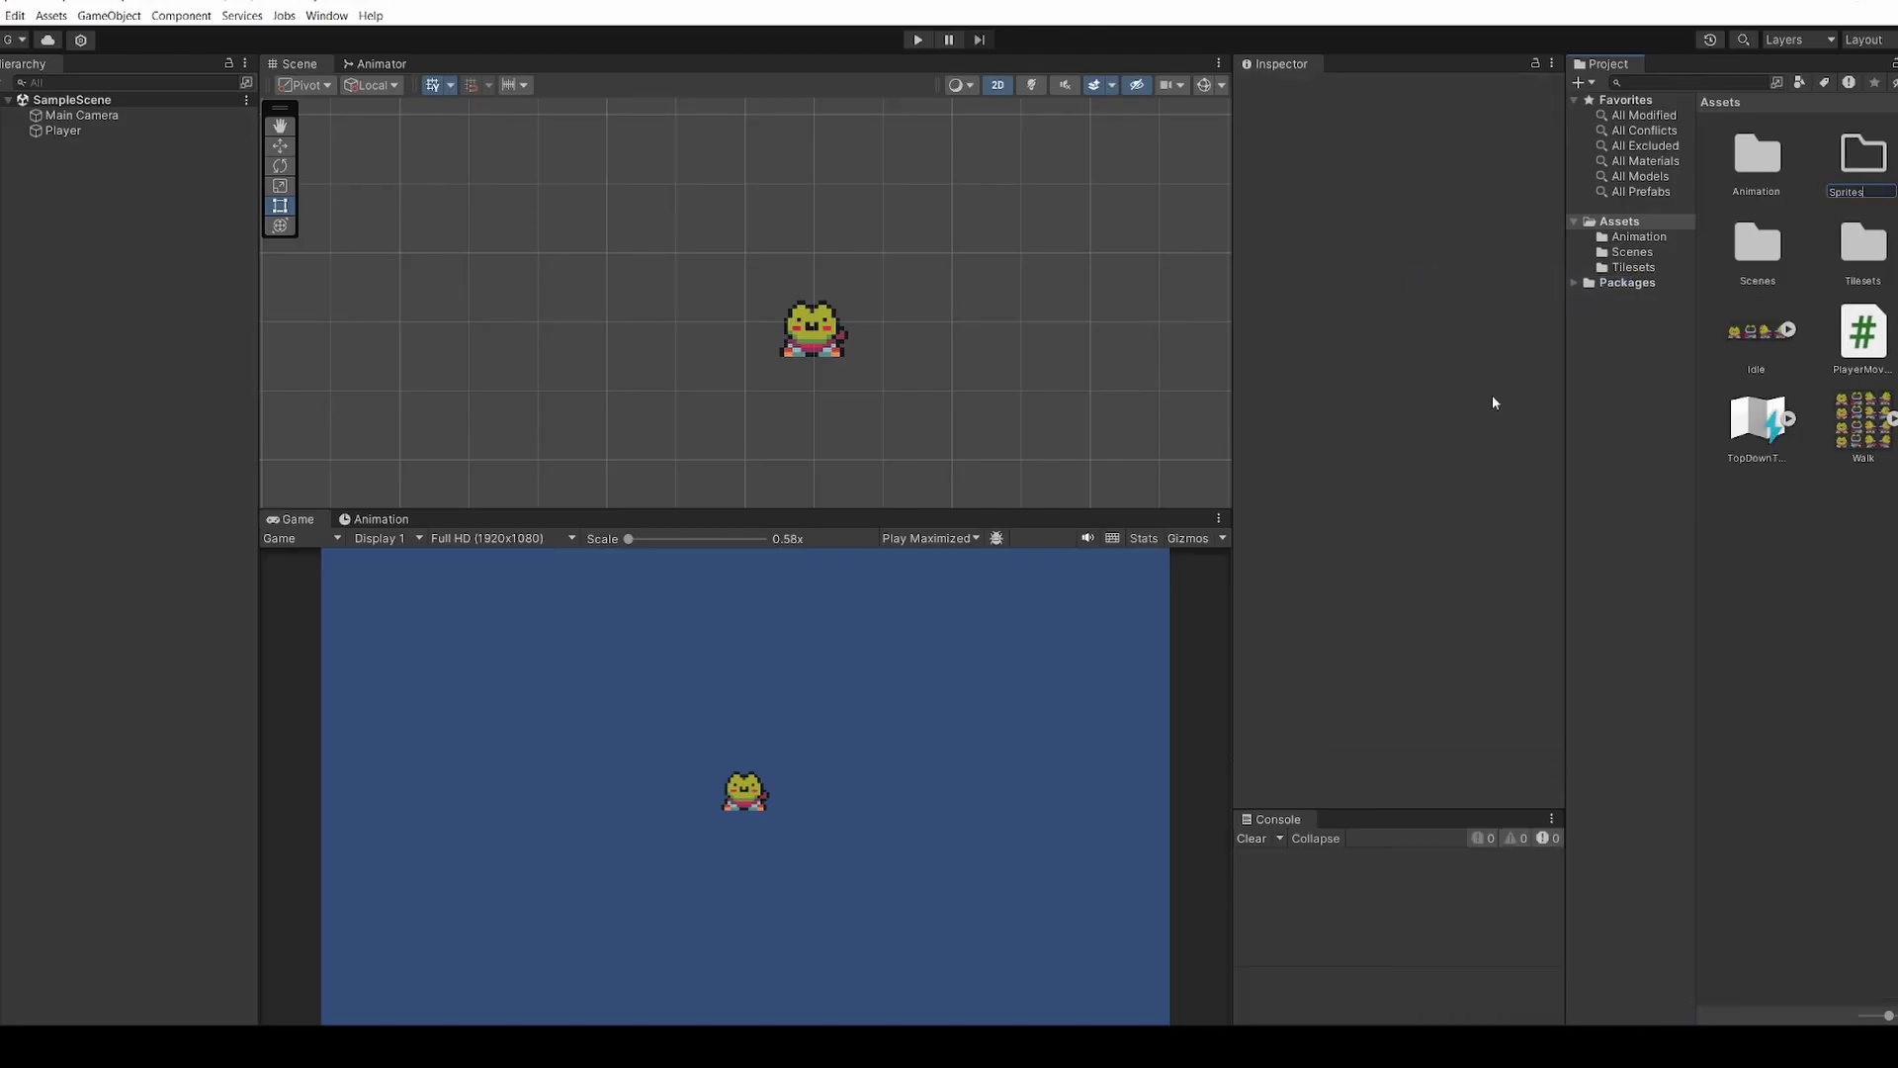
pyautogui.press('Return')
# Move the Idle and Walk sprite sheets into the Sprites folder
pyautogui.click(1863, 420)
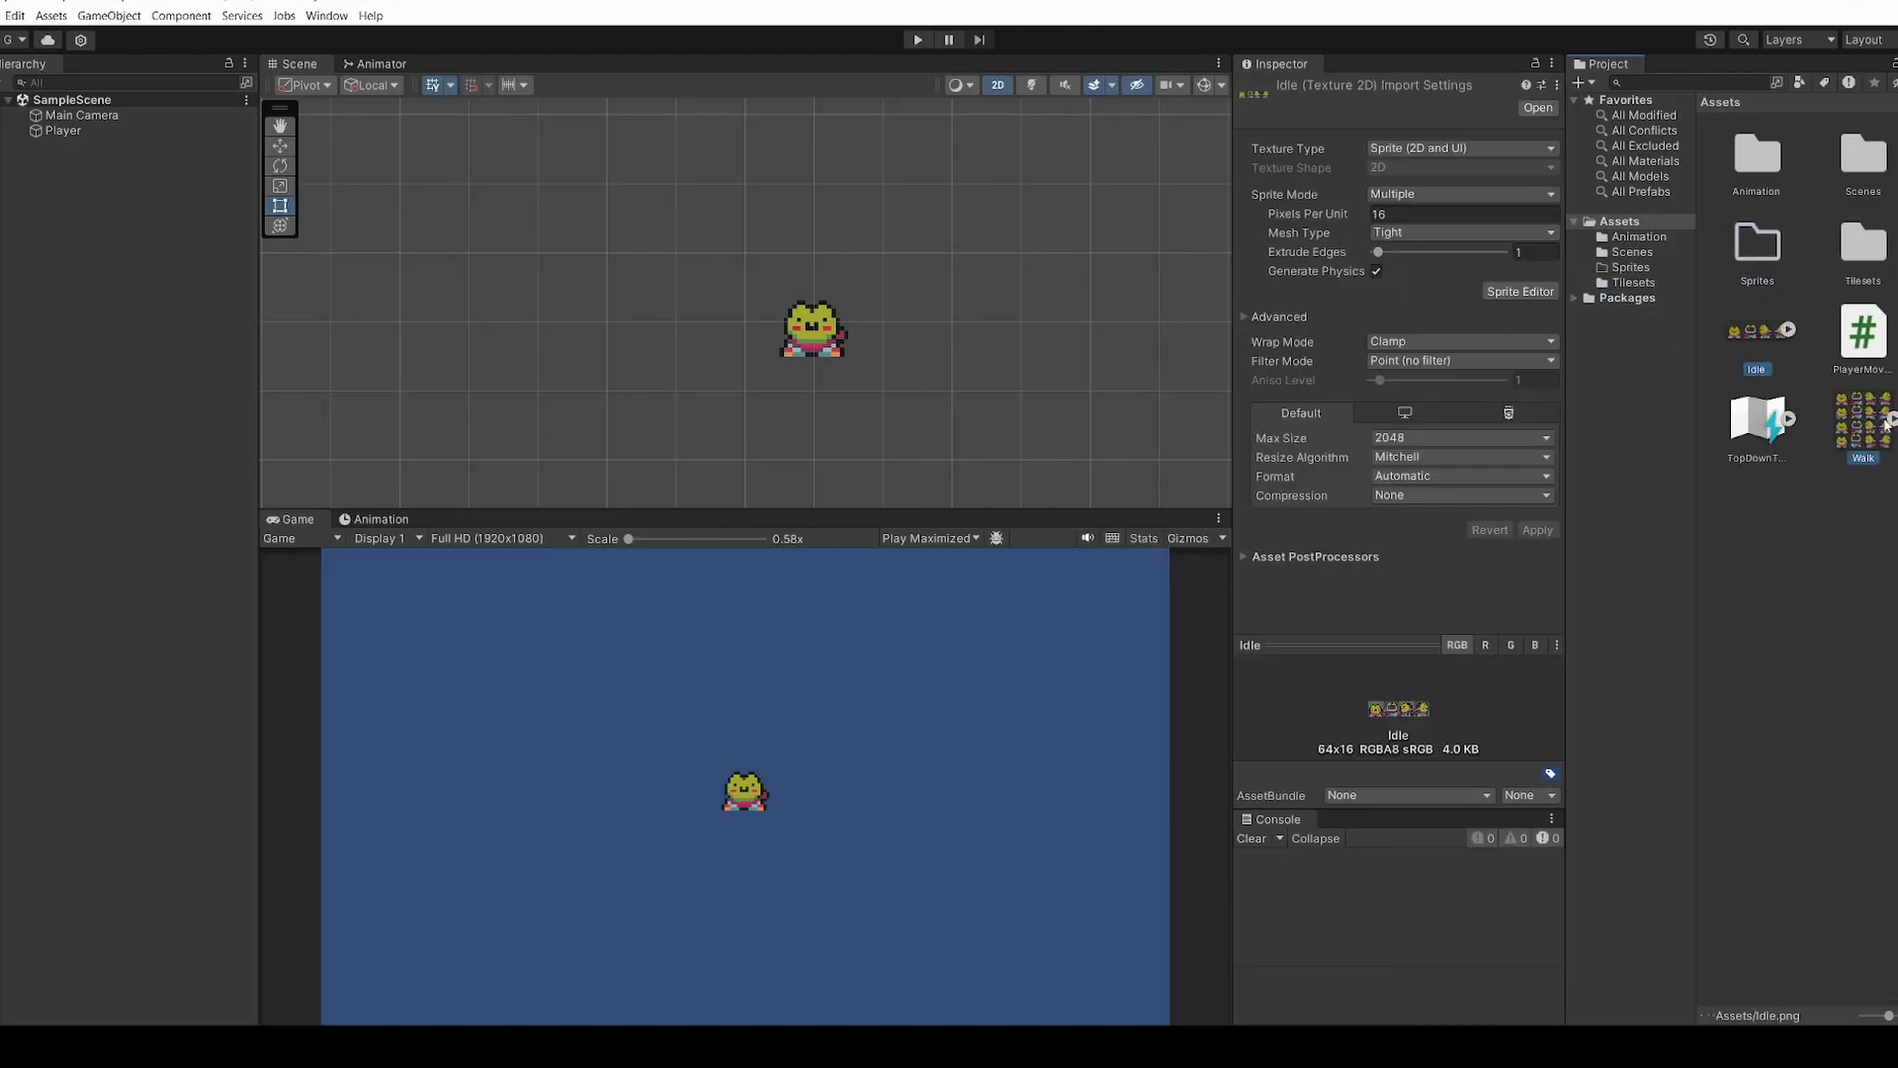
pyautogui.keyDown('ctrl'); pyautogui.click(1758, 333); pyautogui.keyUp('ctrl')
pyautogui.moveTo(1757, 326); pyautogui.dragTo(1738, 259)
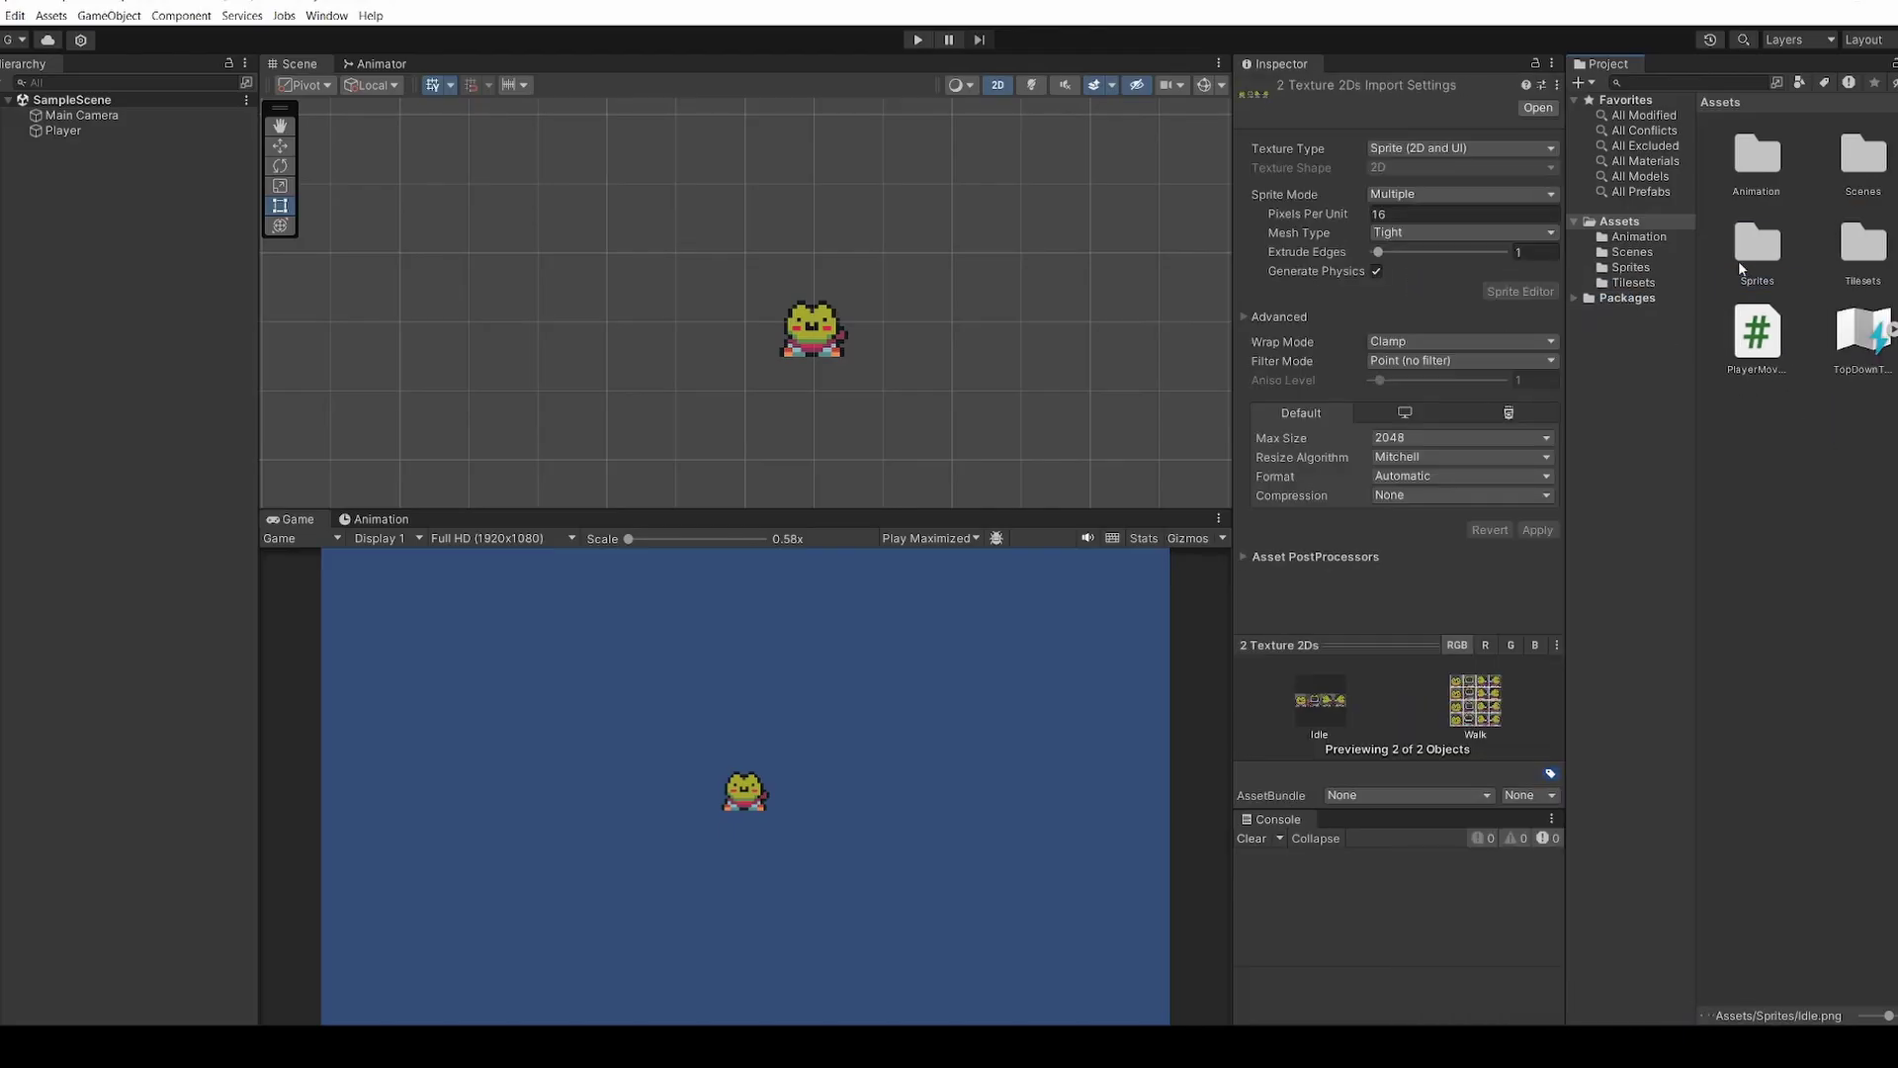
pyautogui.click(1823, 516)
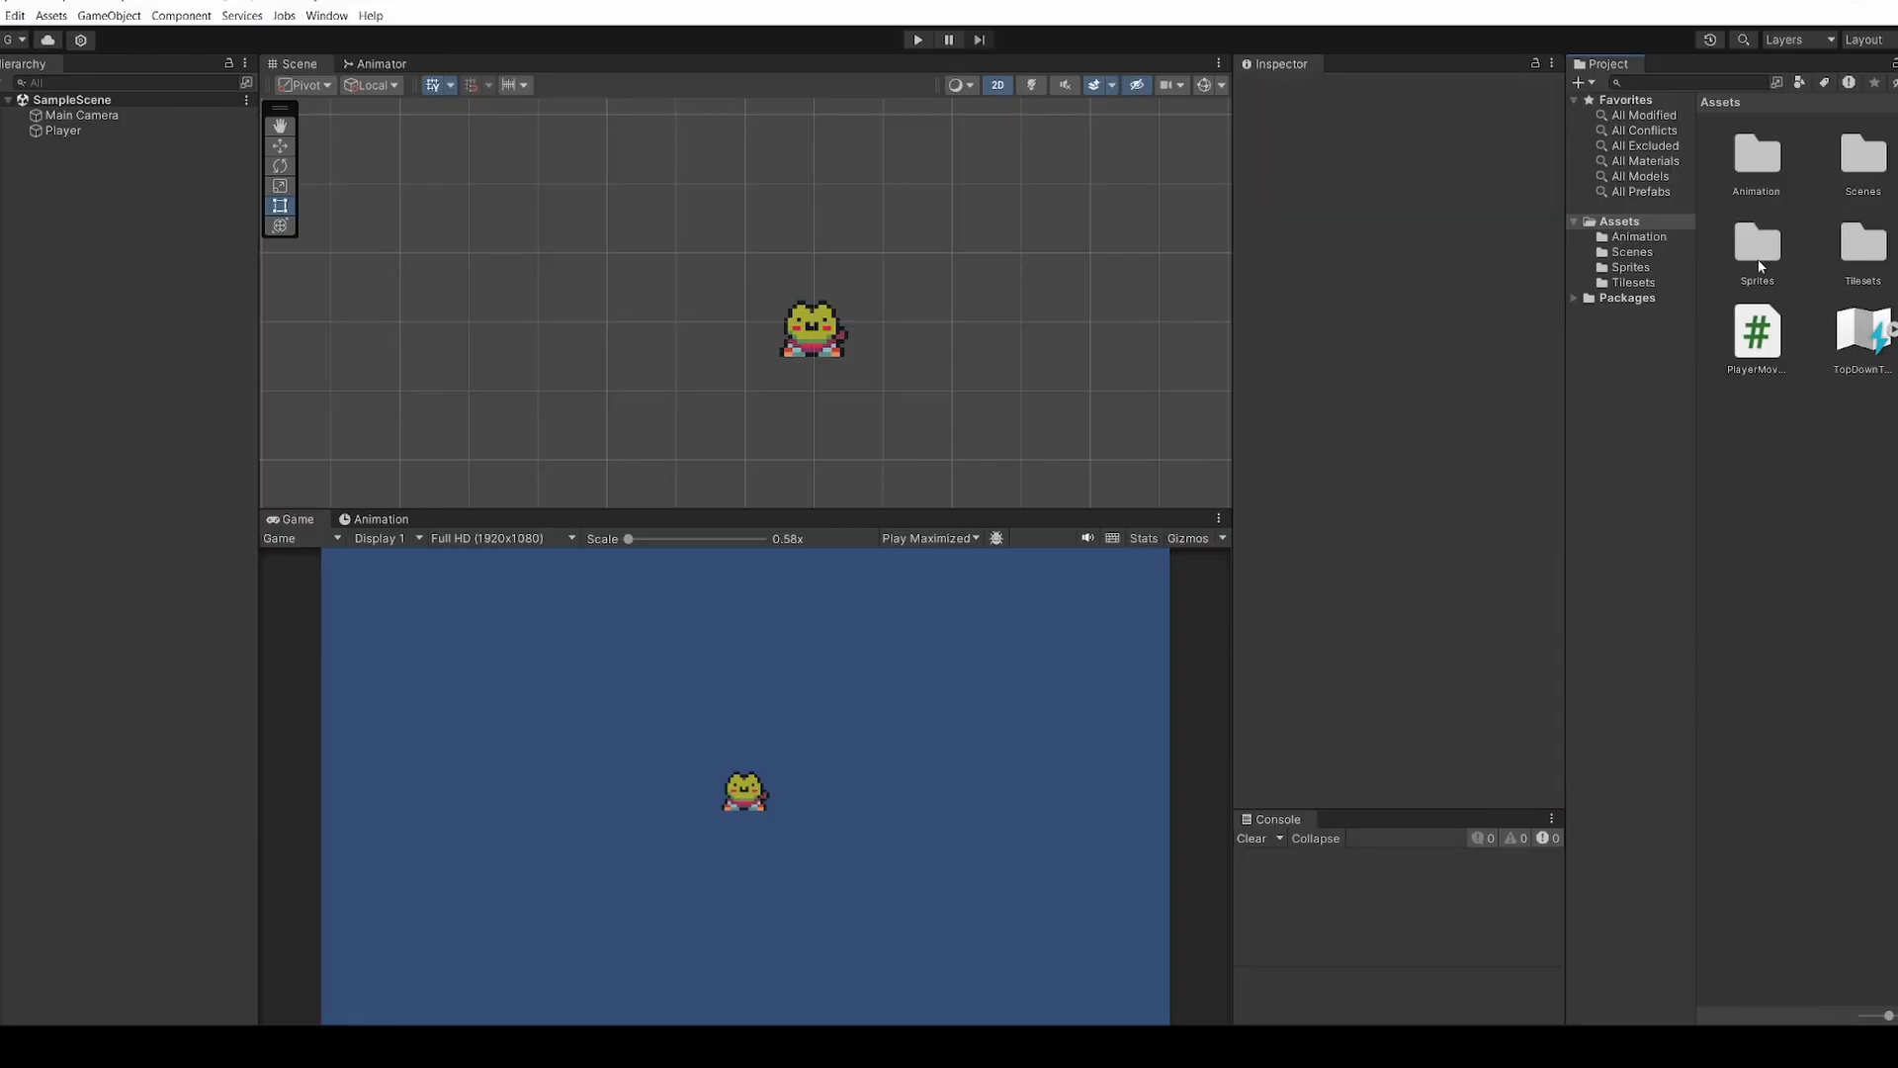
# Set Sprite Mode to Multiple and Pixels Per Unit to 16 for both textures in the Tilesets folder
pyautogui.doubleClick(1865, 247)
pyautogui.click(1736, 158)
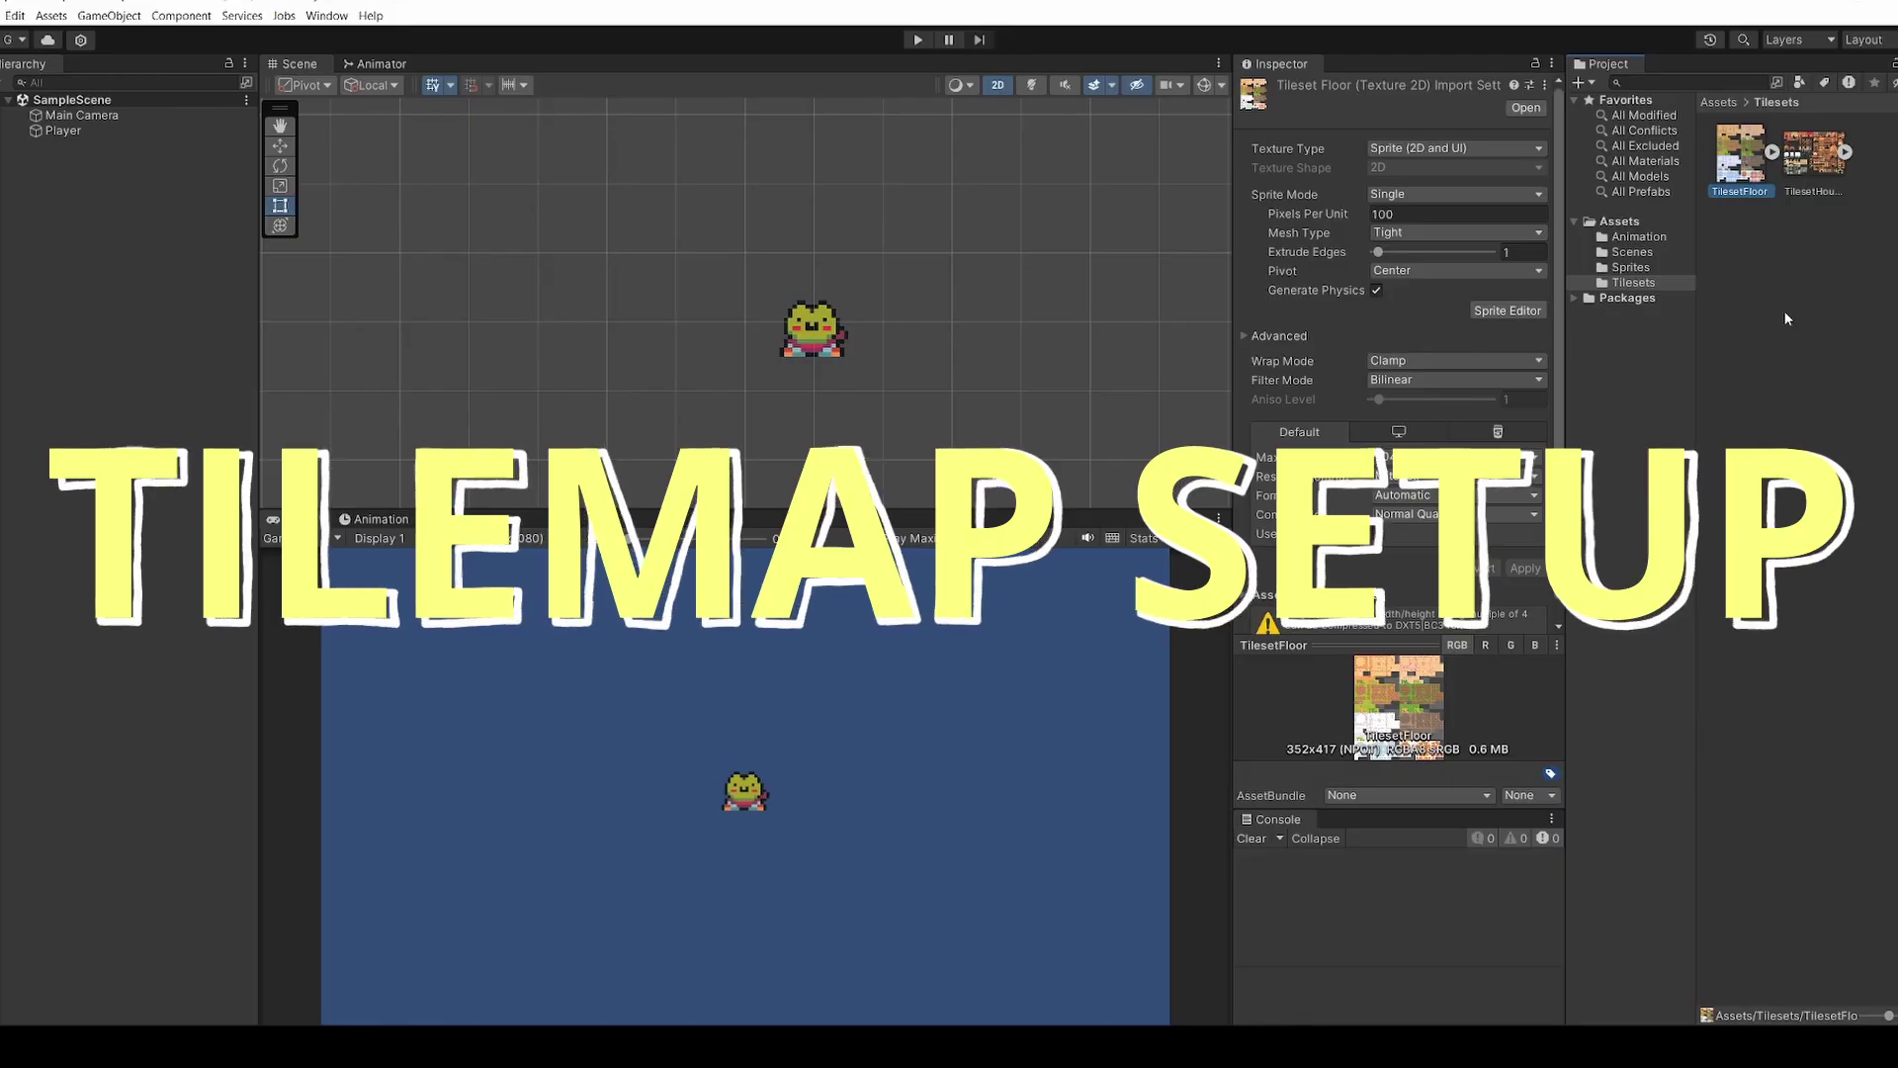
pyautogui.keyDown('shift'); pyautogui.click(1814, 153); pyautogui.keyUp('shift')
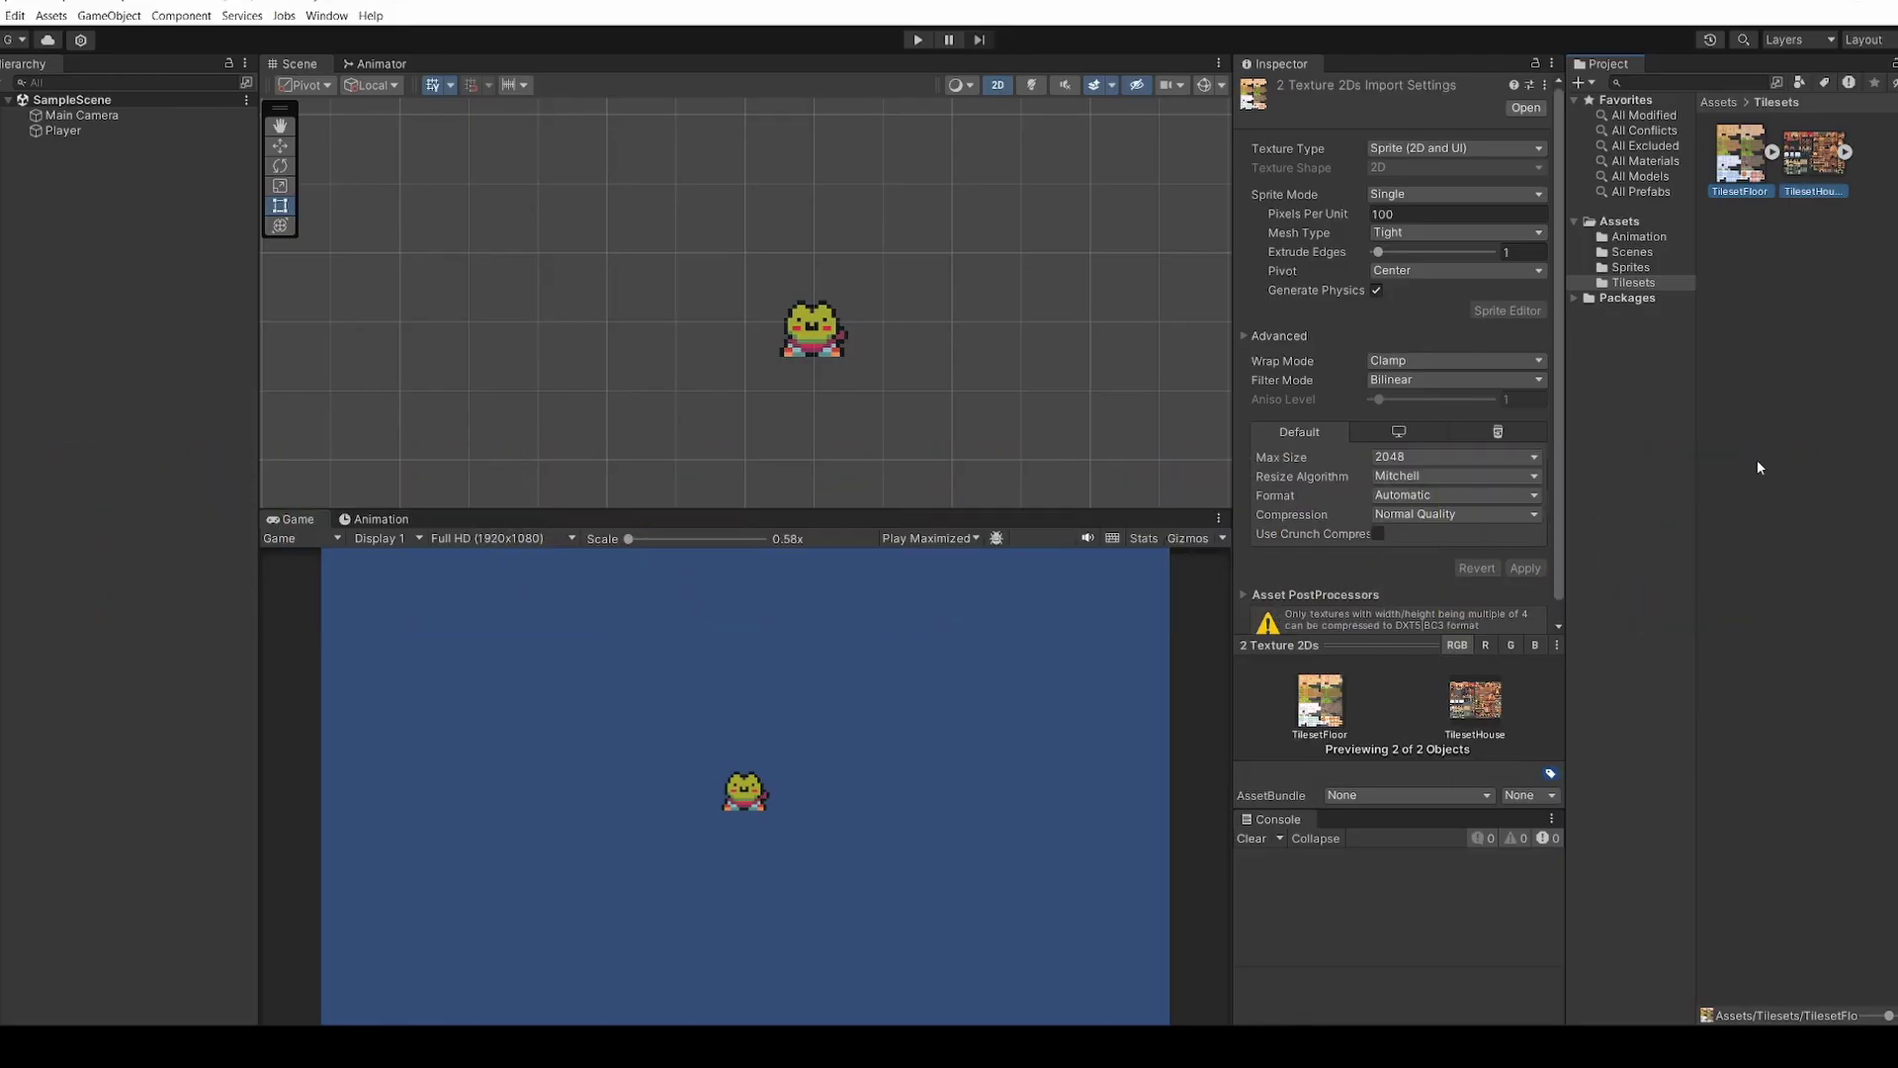
pyautogui.click(1439, 195)
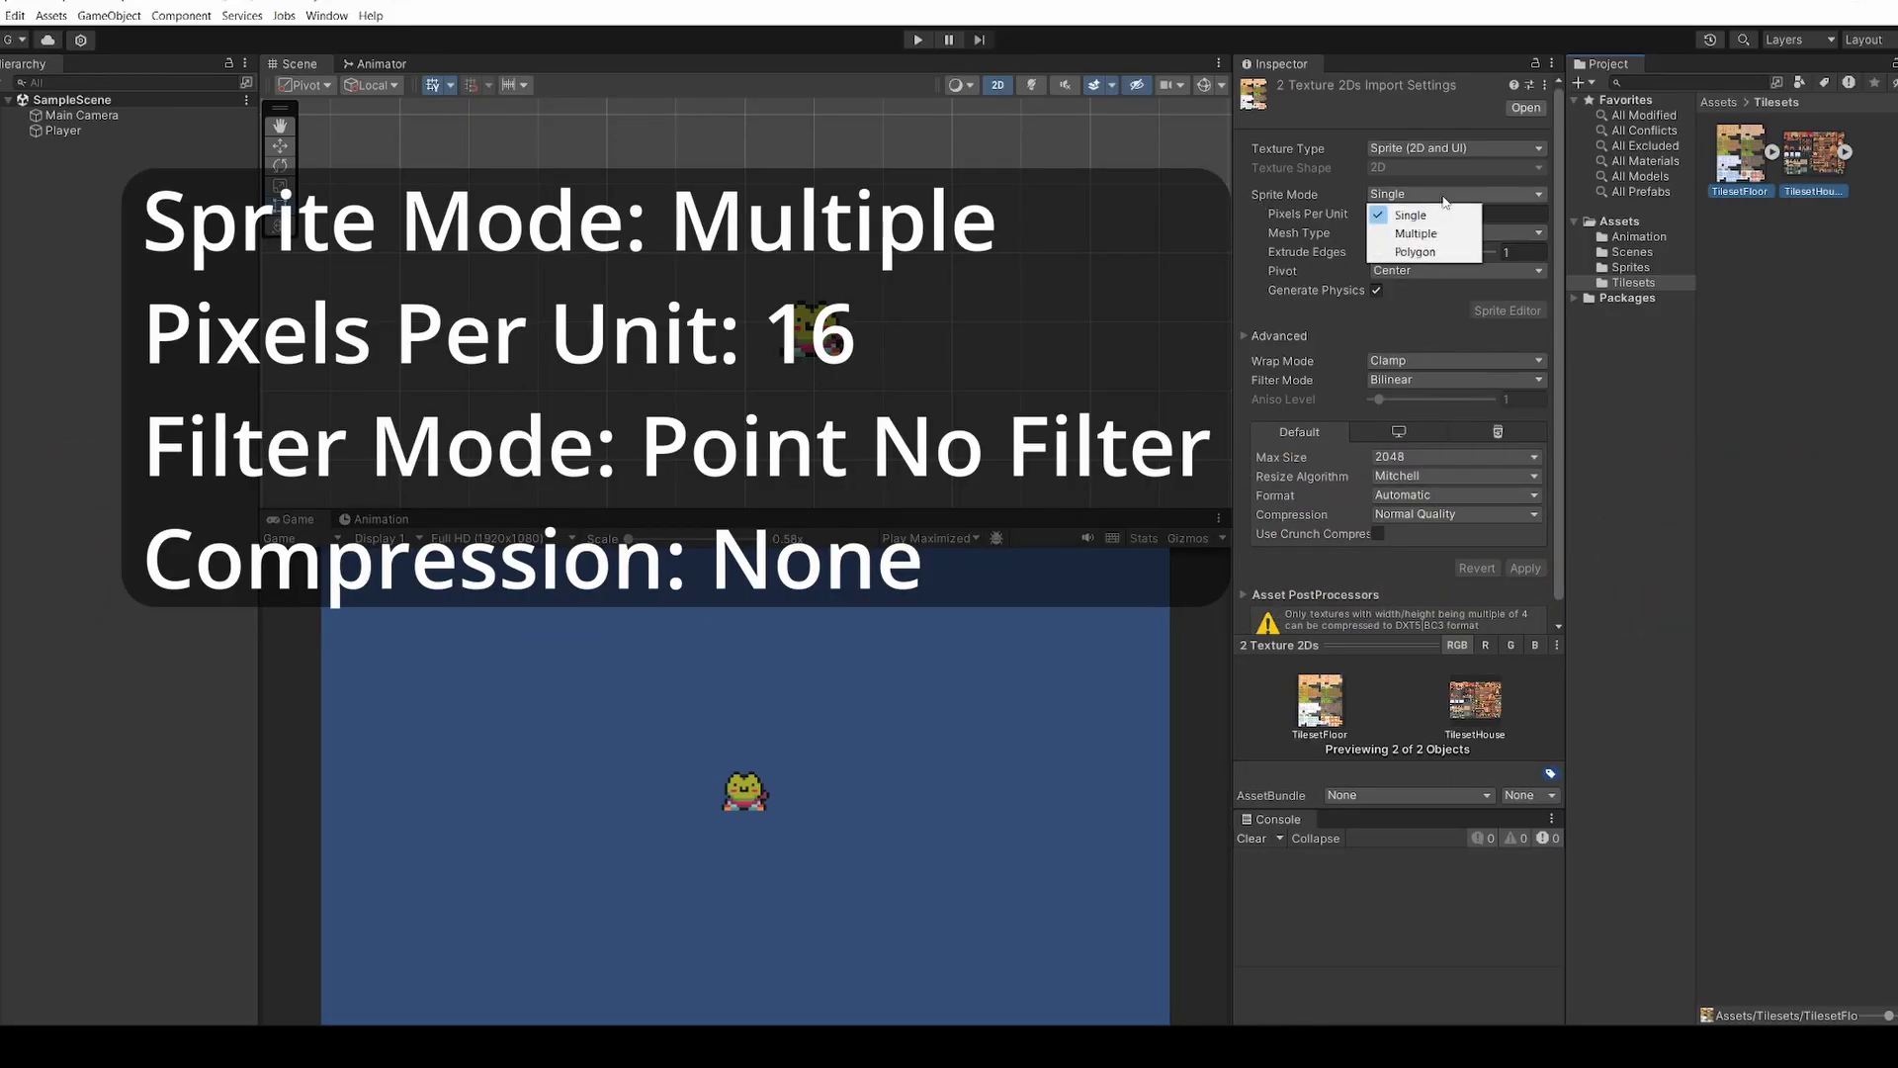
pyautogui.click(1416, 234)
pyautogui.click(1411, 215)
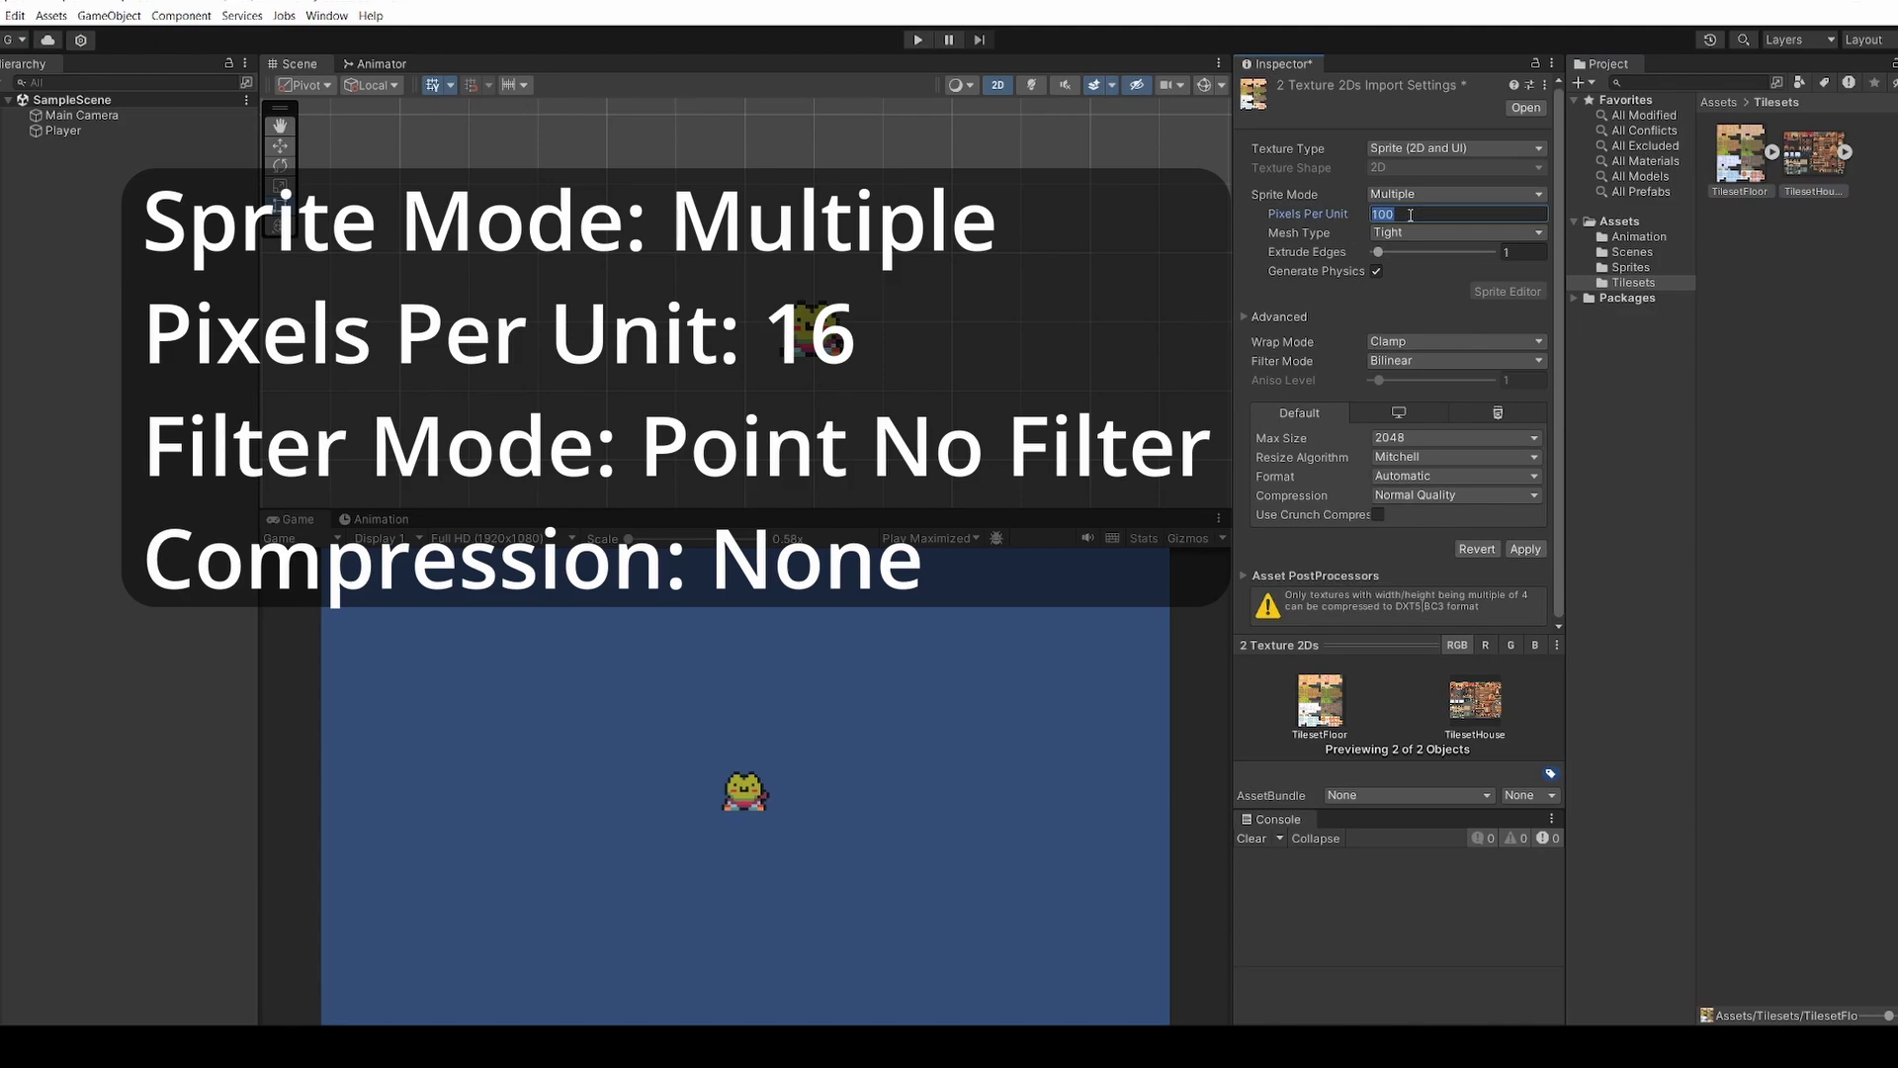
pyautogui.write('16')
# Set the two tilesets' Filter Mode to Point (no filter) and Compression to None, and apply the import settings
pyautogui.click(1404, 361)
pyautogui.click(1411, 376)
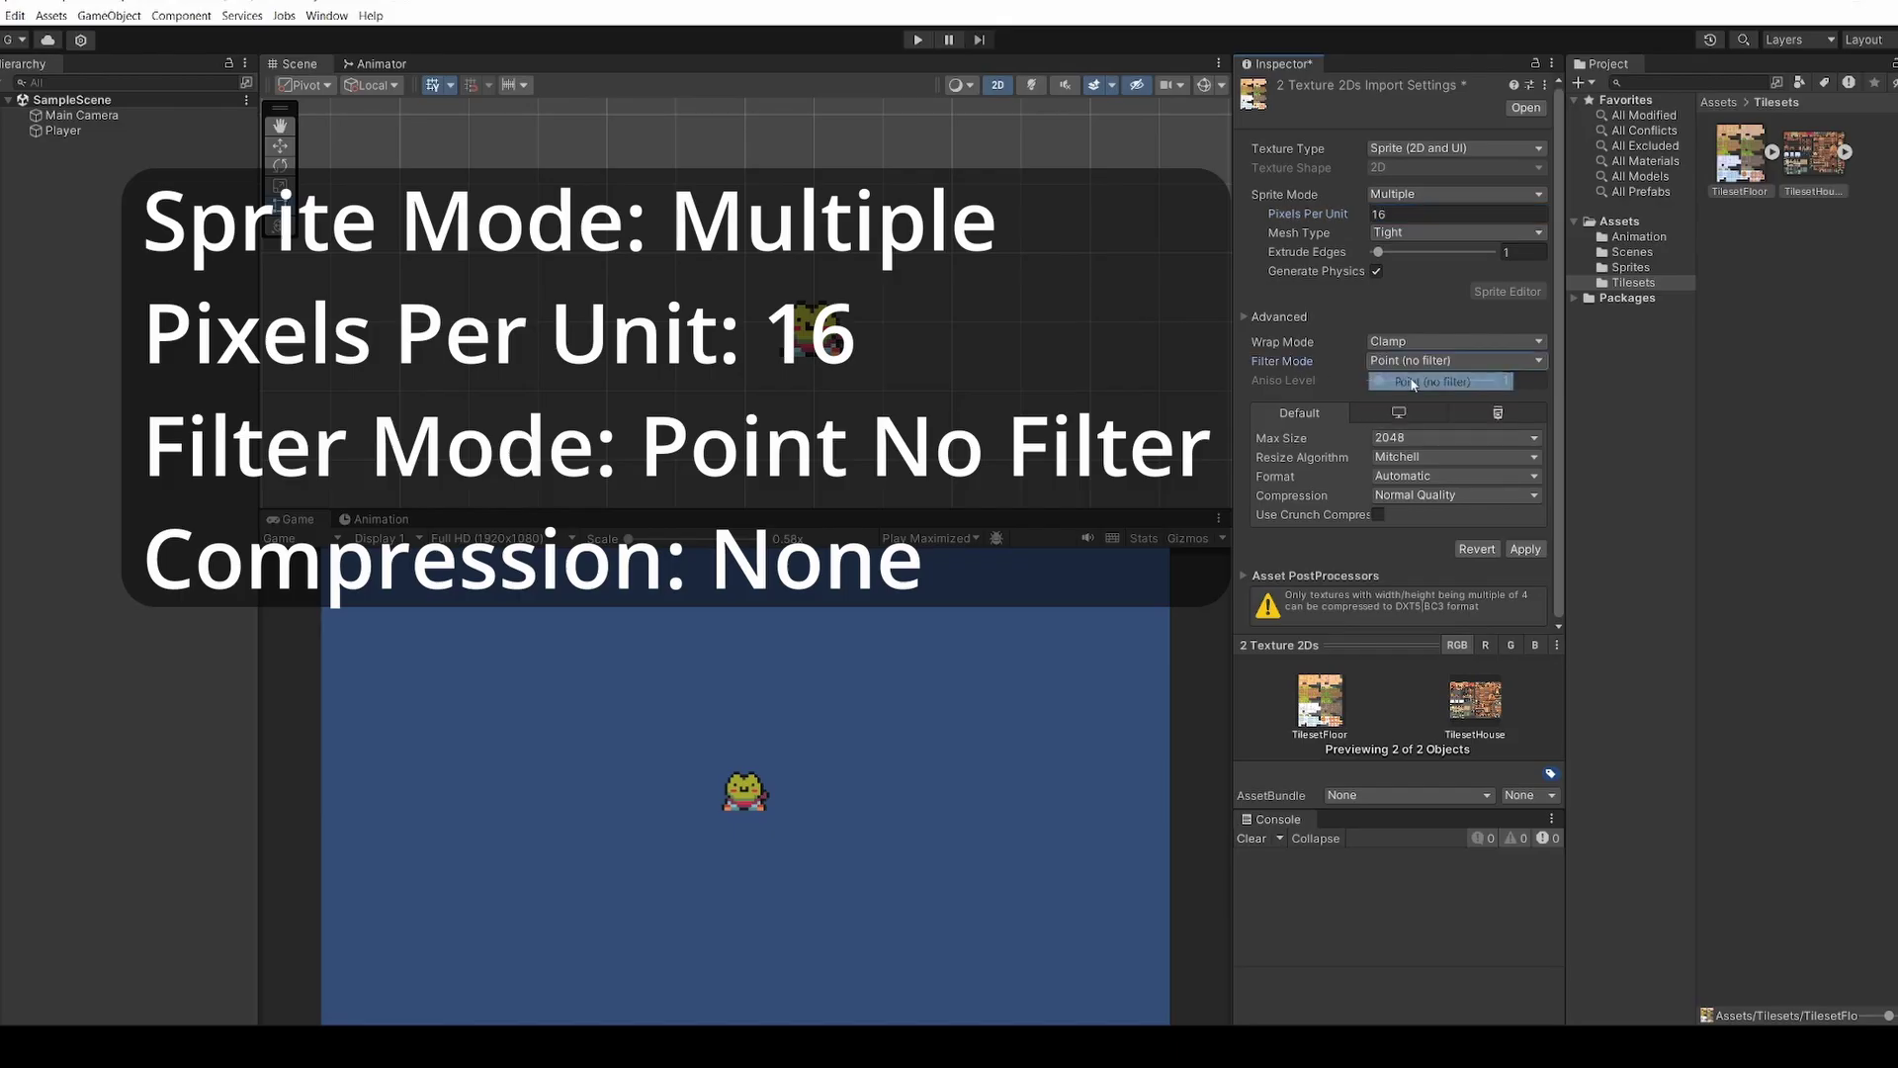
pyautogui.click(1424, 495)
pyautogui.click(1404, 506)
pyautogui.click(1536, 531)
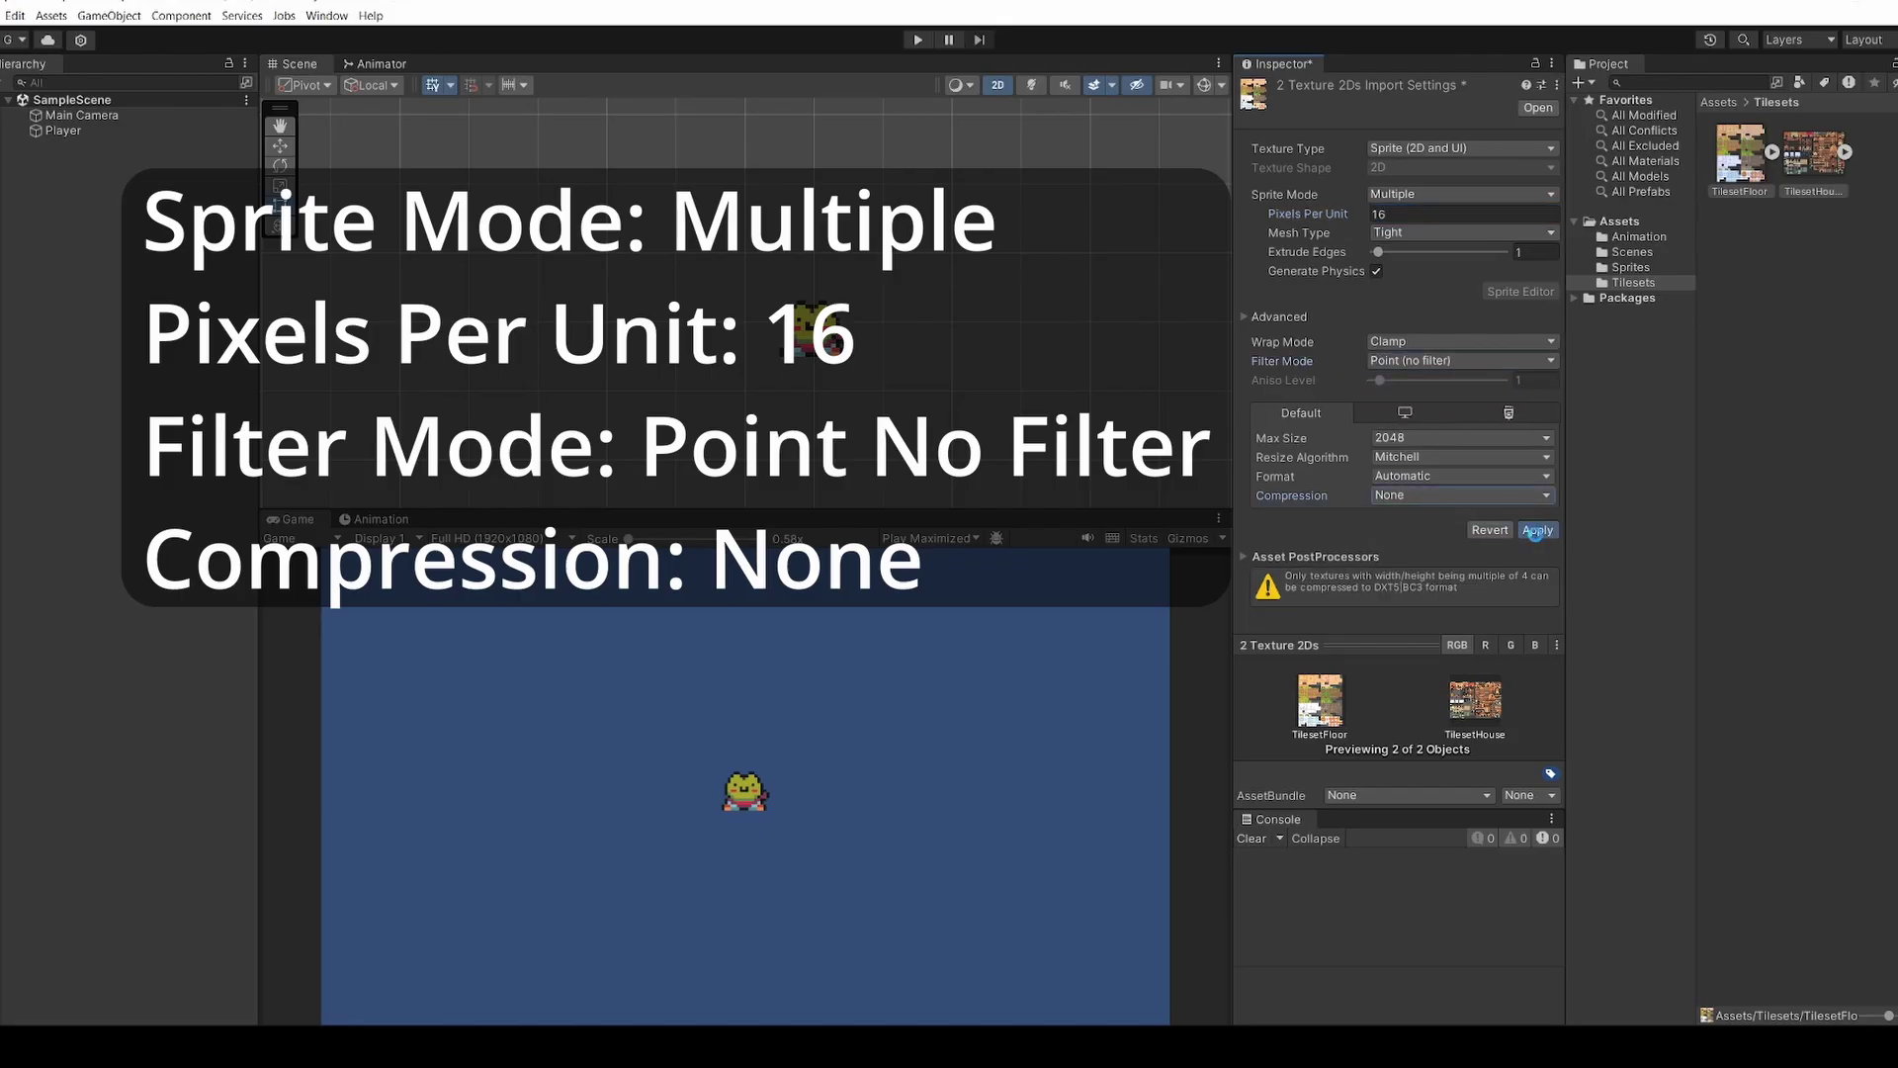
# Open TilesetFloor in the Sprite Editor and set its slice type to Grid By Cell Size
pyautogui.click(1742, 165)
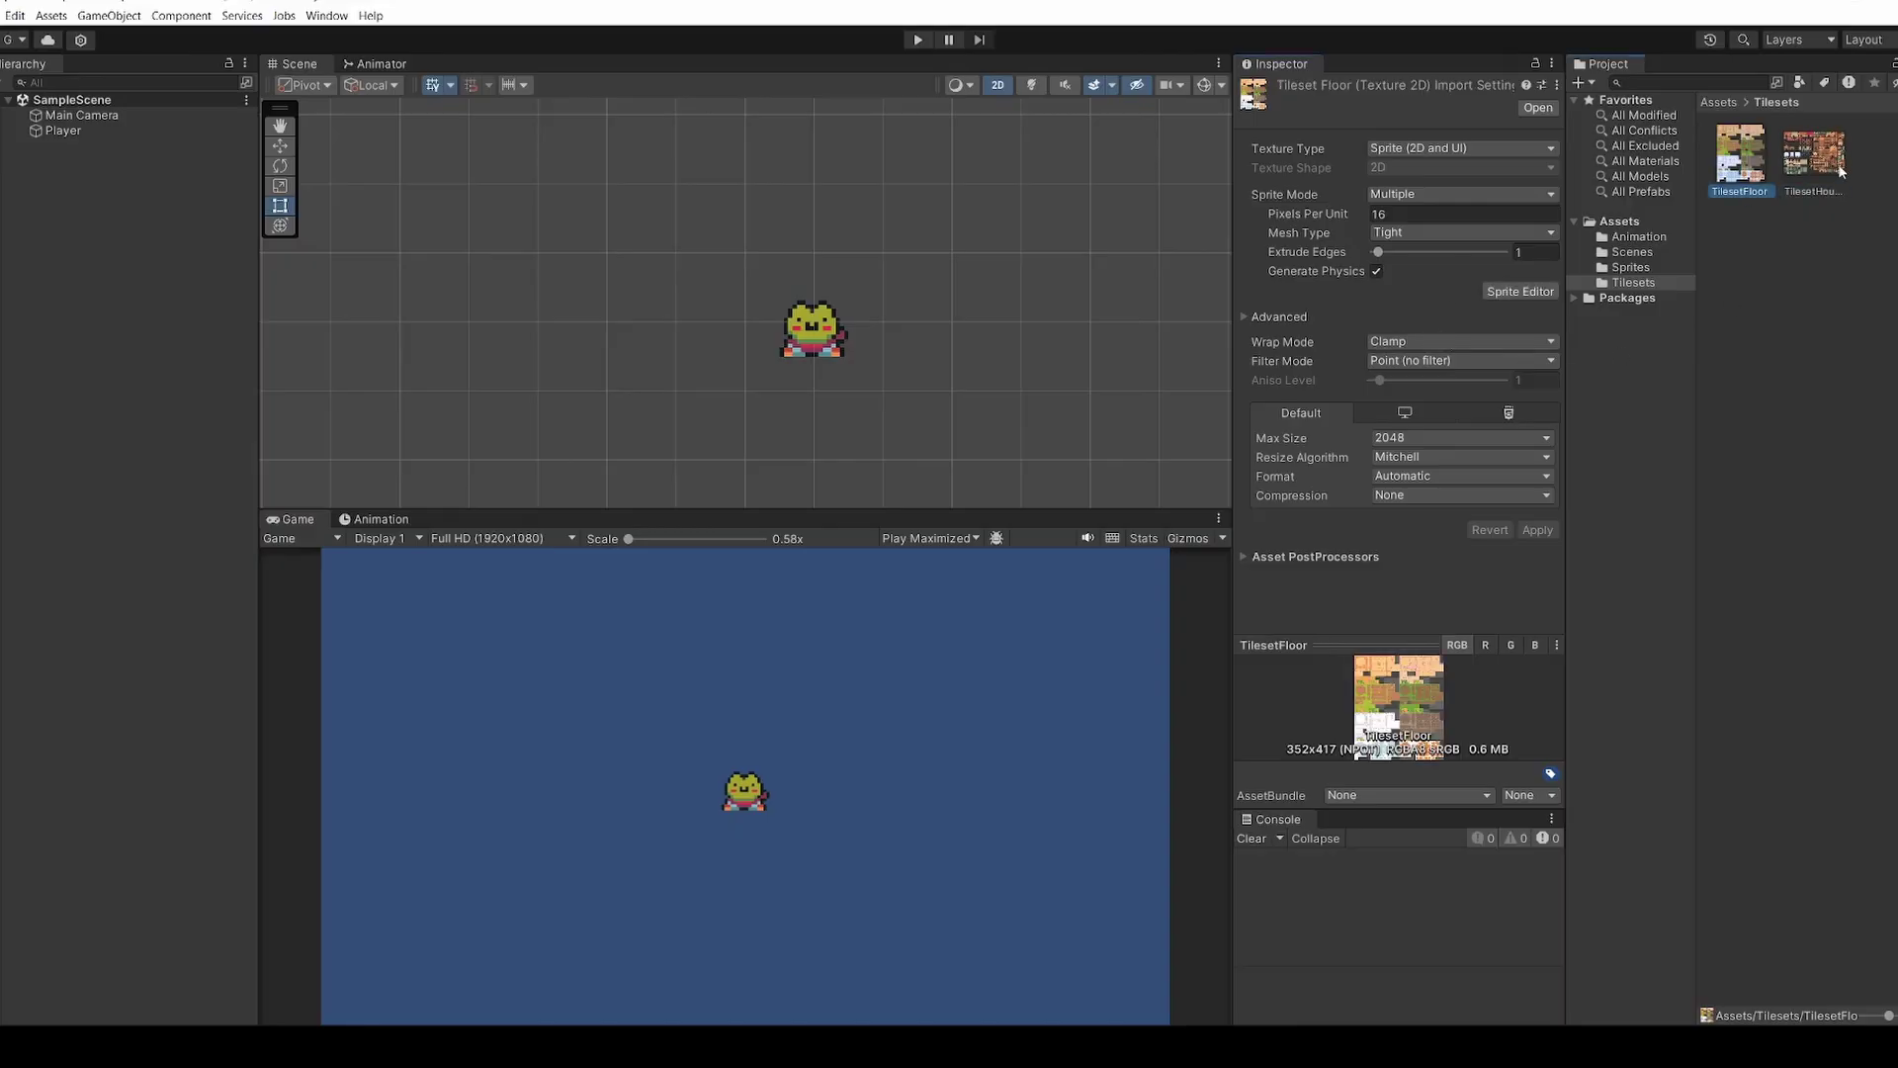
pyautogui.click(1543, 295)
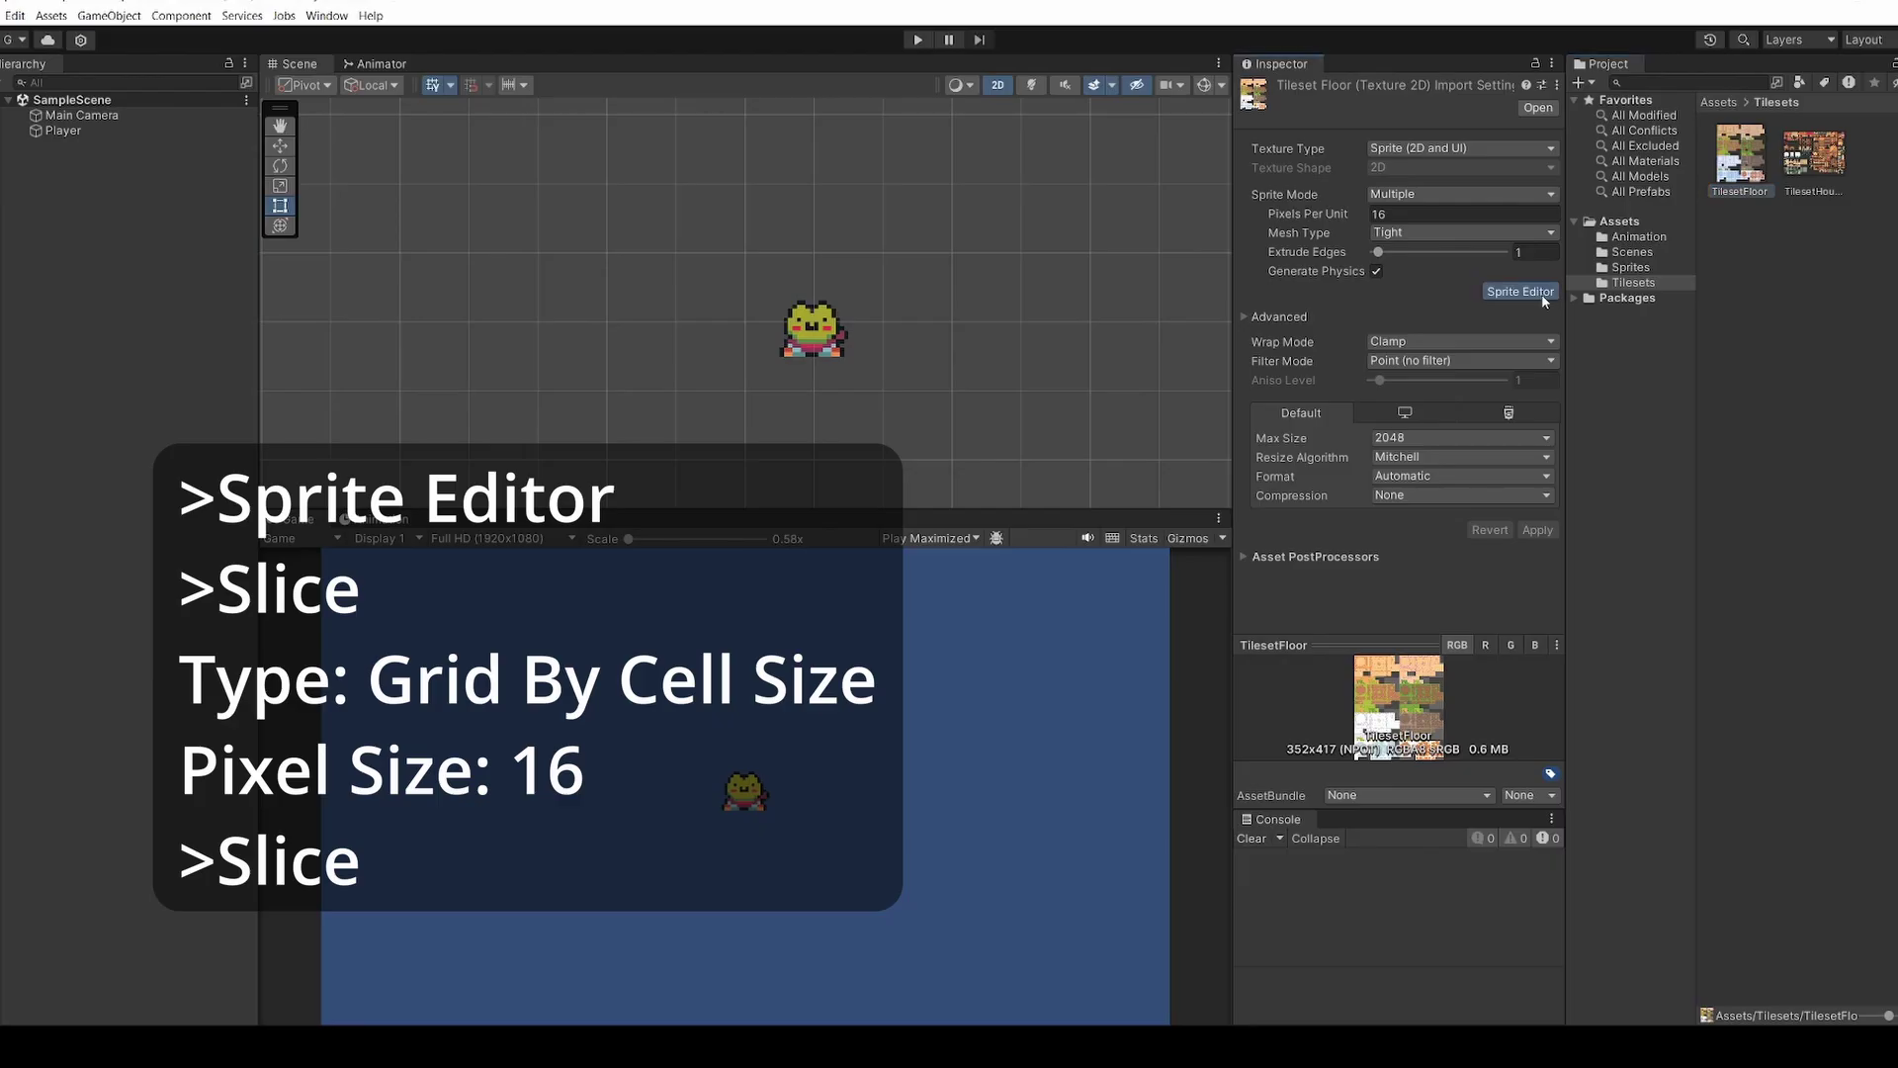
pyautogui.click(477, 283)
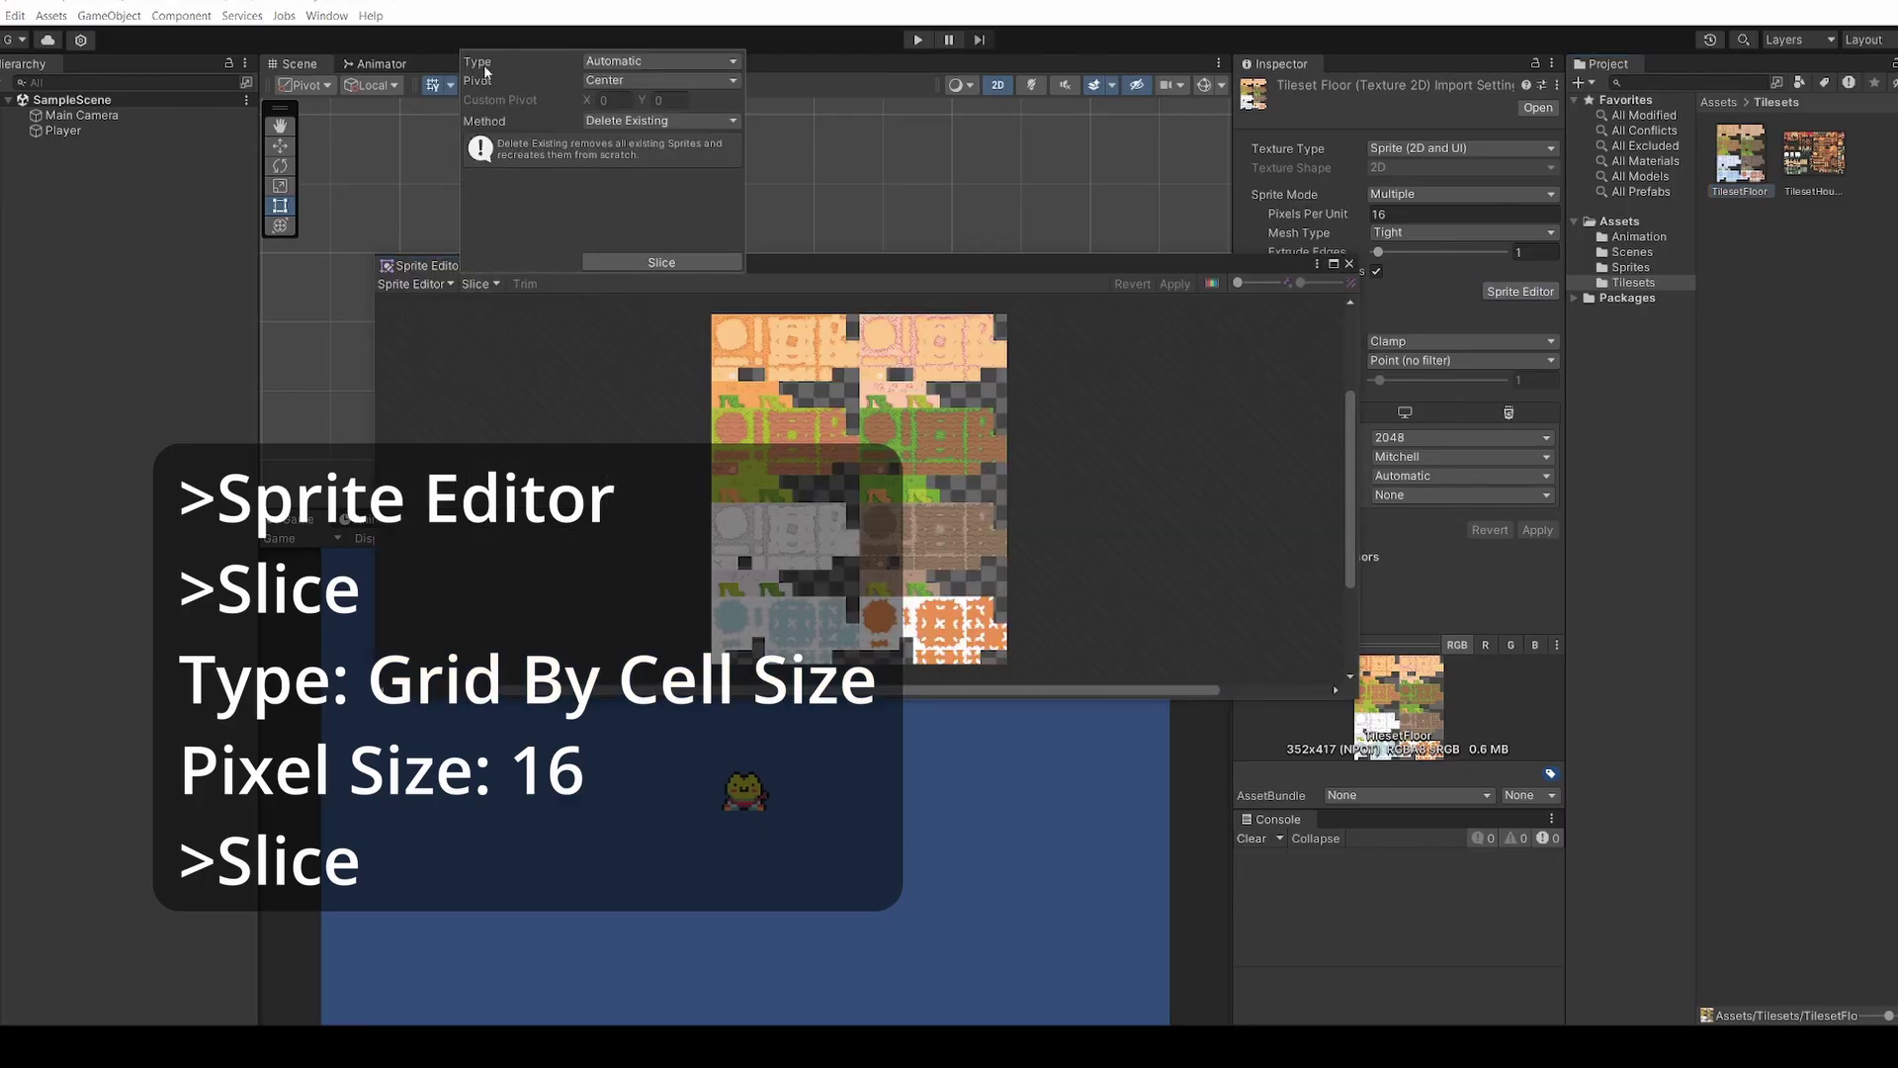
pyautogui.click(600, 63)
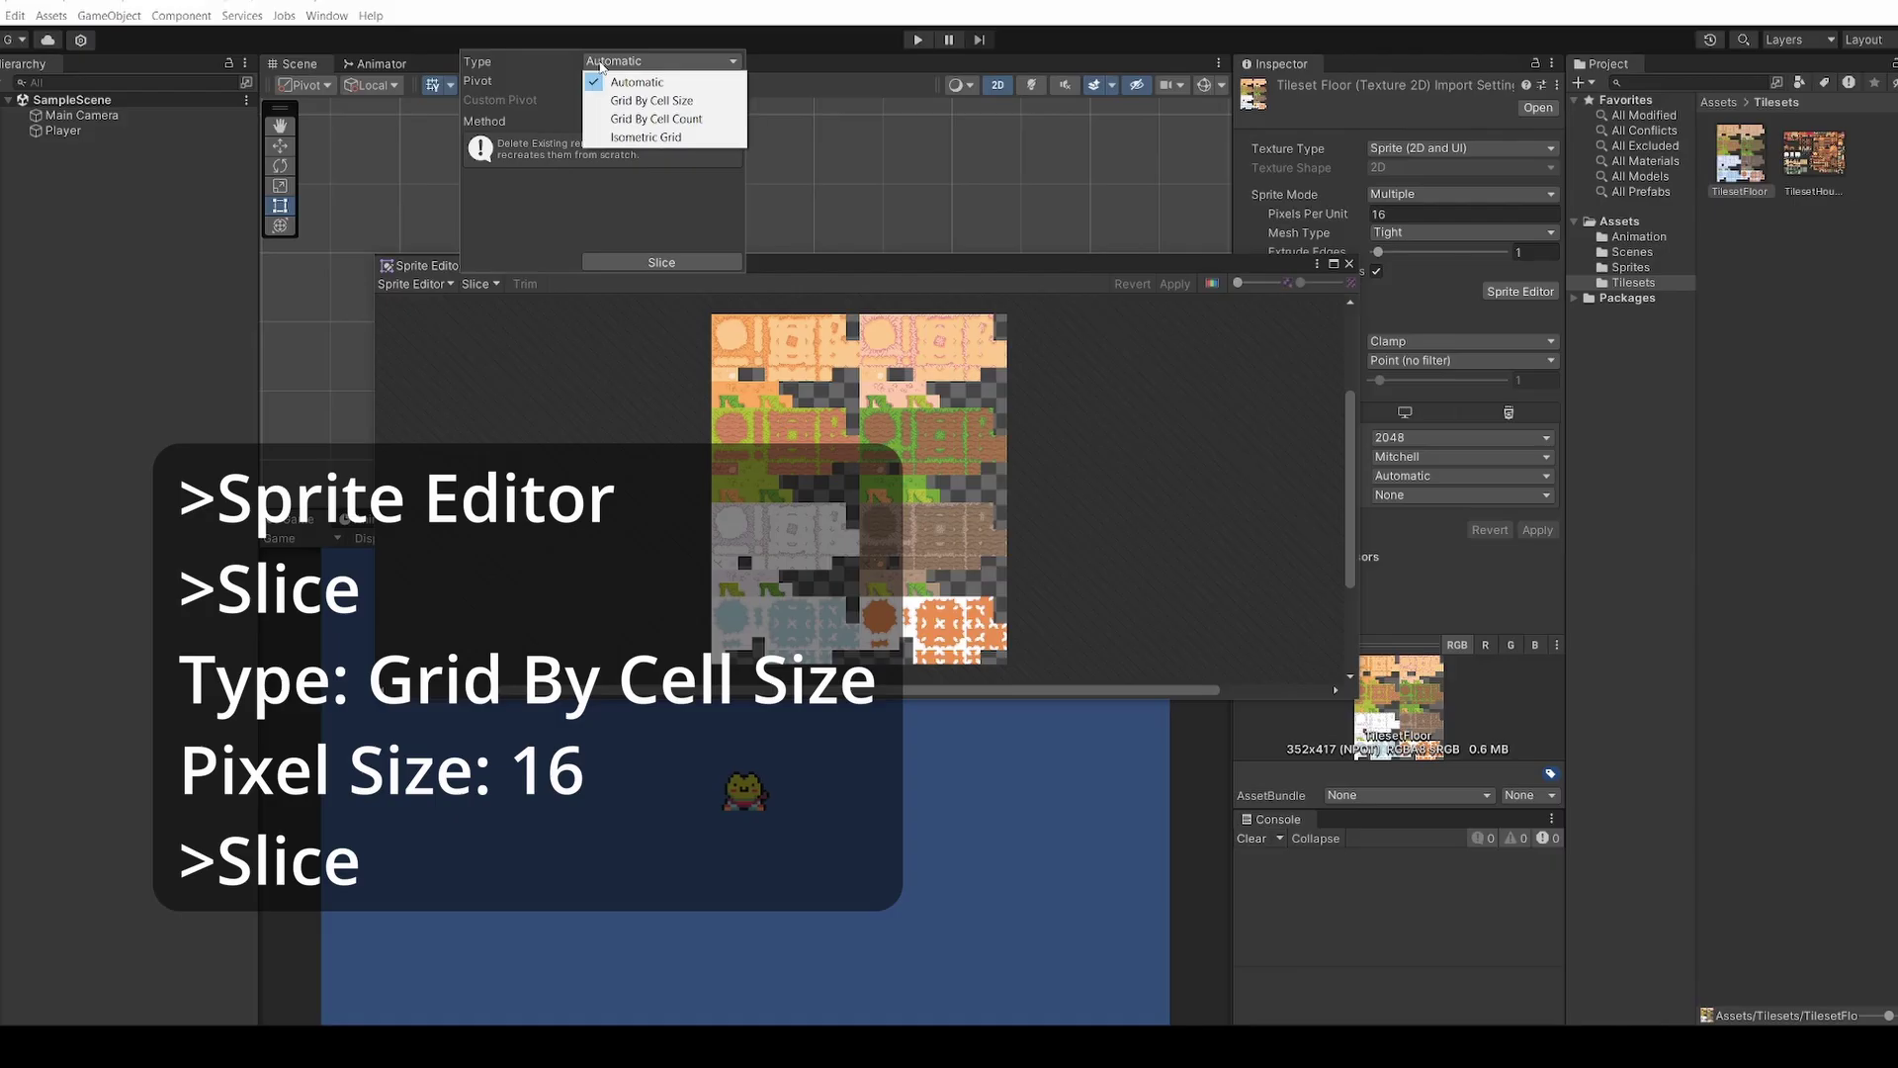
pyautogui.click(674, 100)
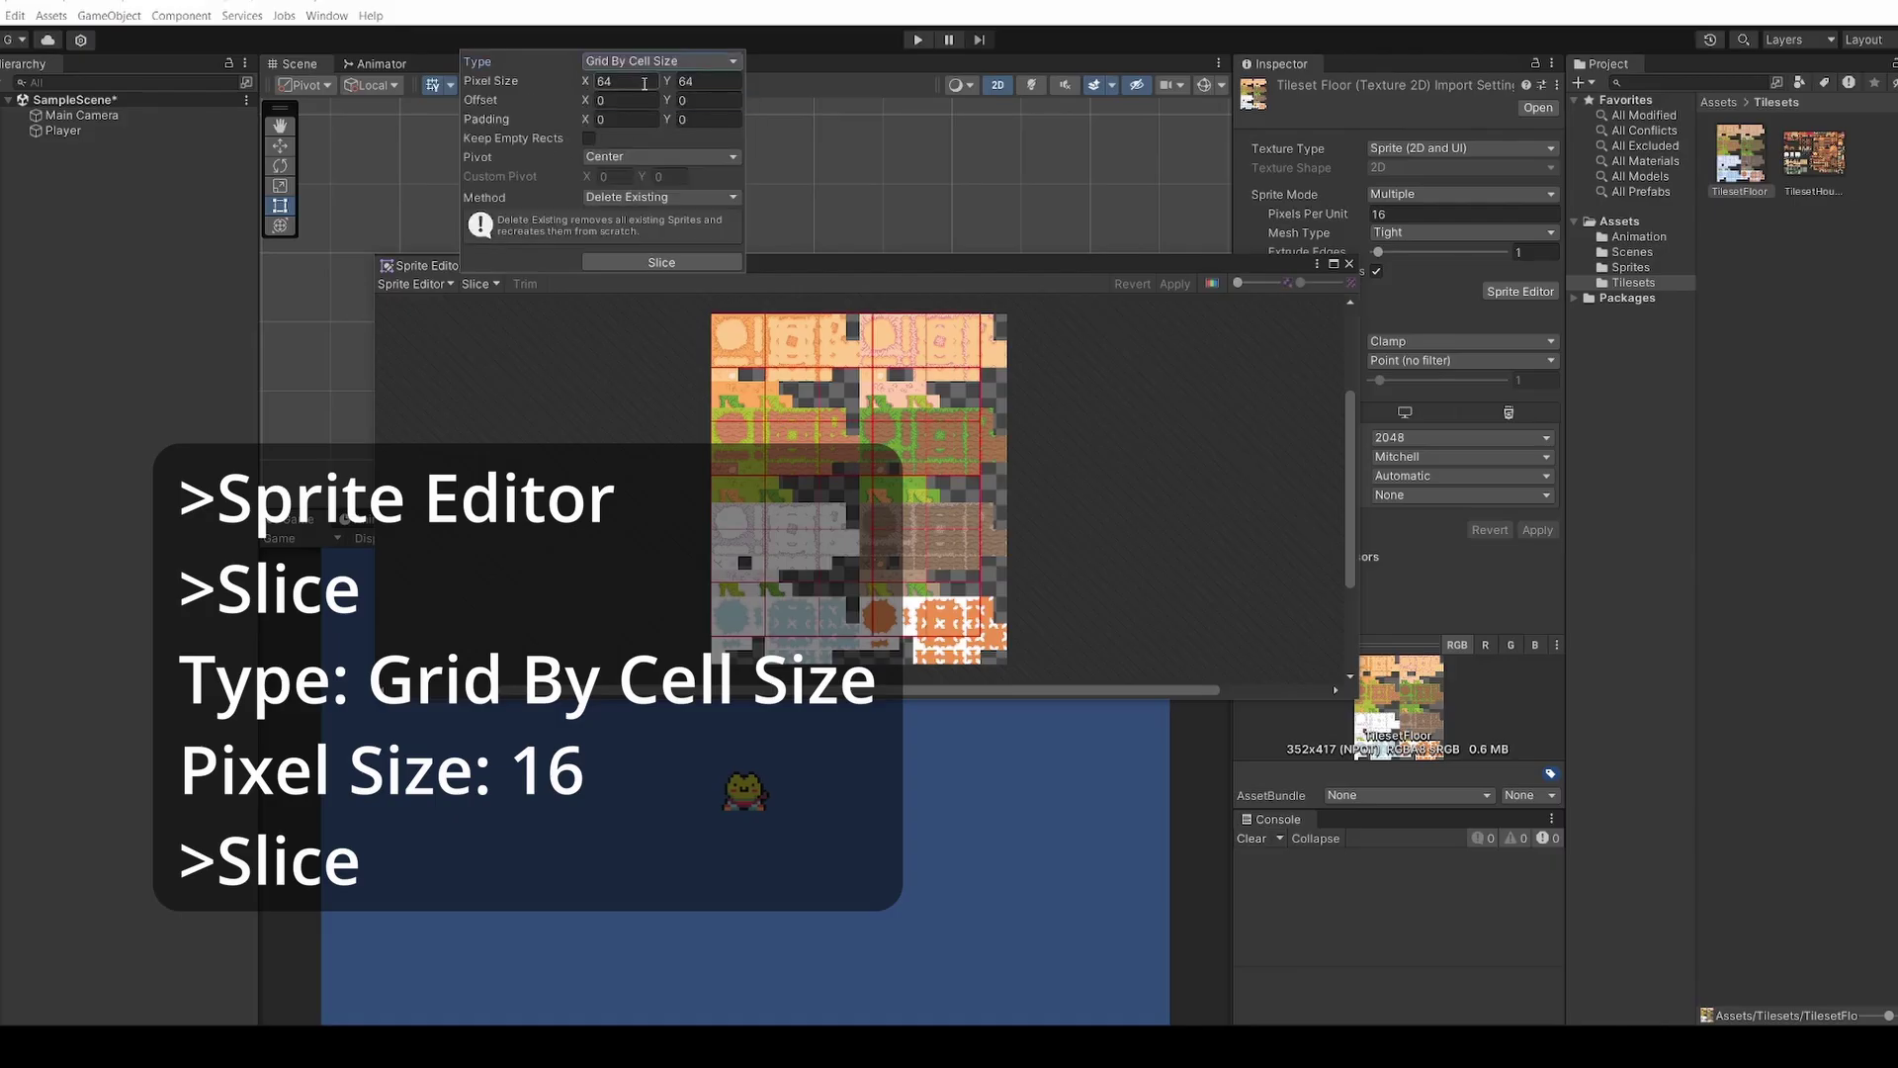
# Slice TilesetFloor with a pixel size of 16 by 16, apply the slices and close the Sprite Editor
pyautogui.click(643, 83)
pyautogui.write('16')
pyautogui.click(708, 83)
pyautogui.write('1')
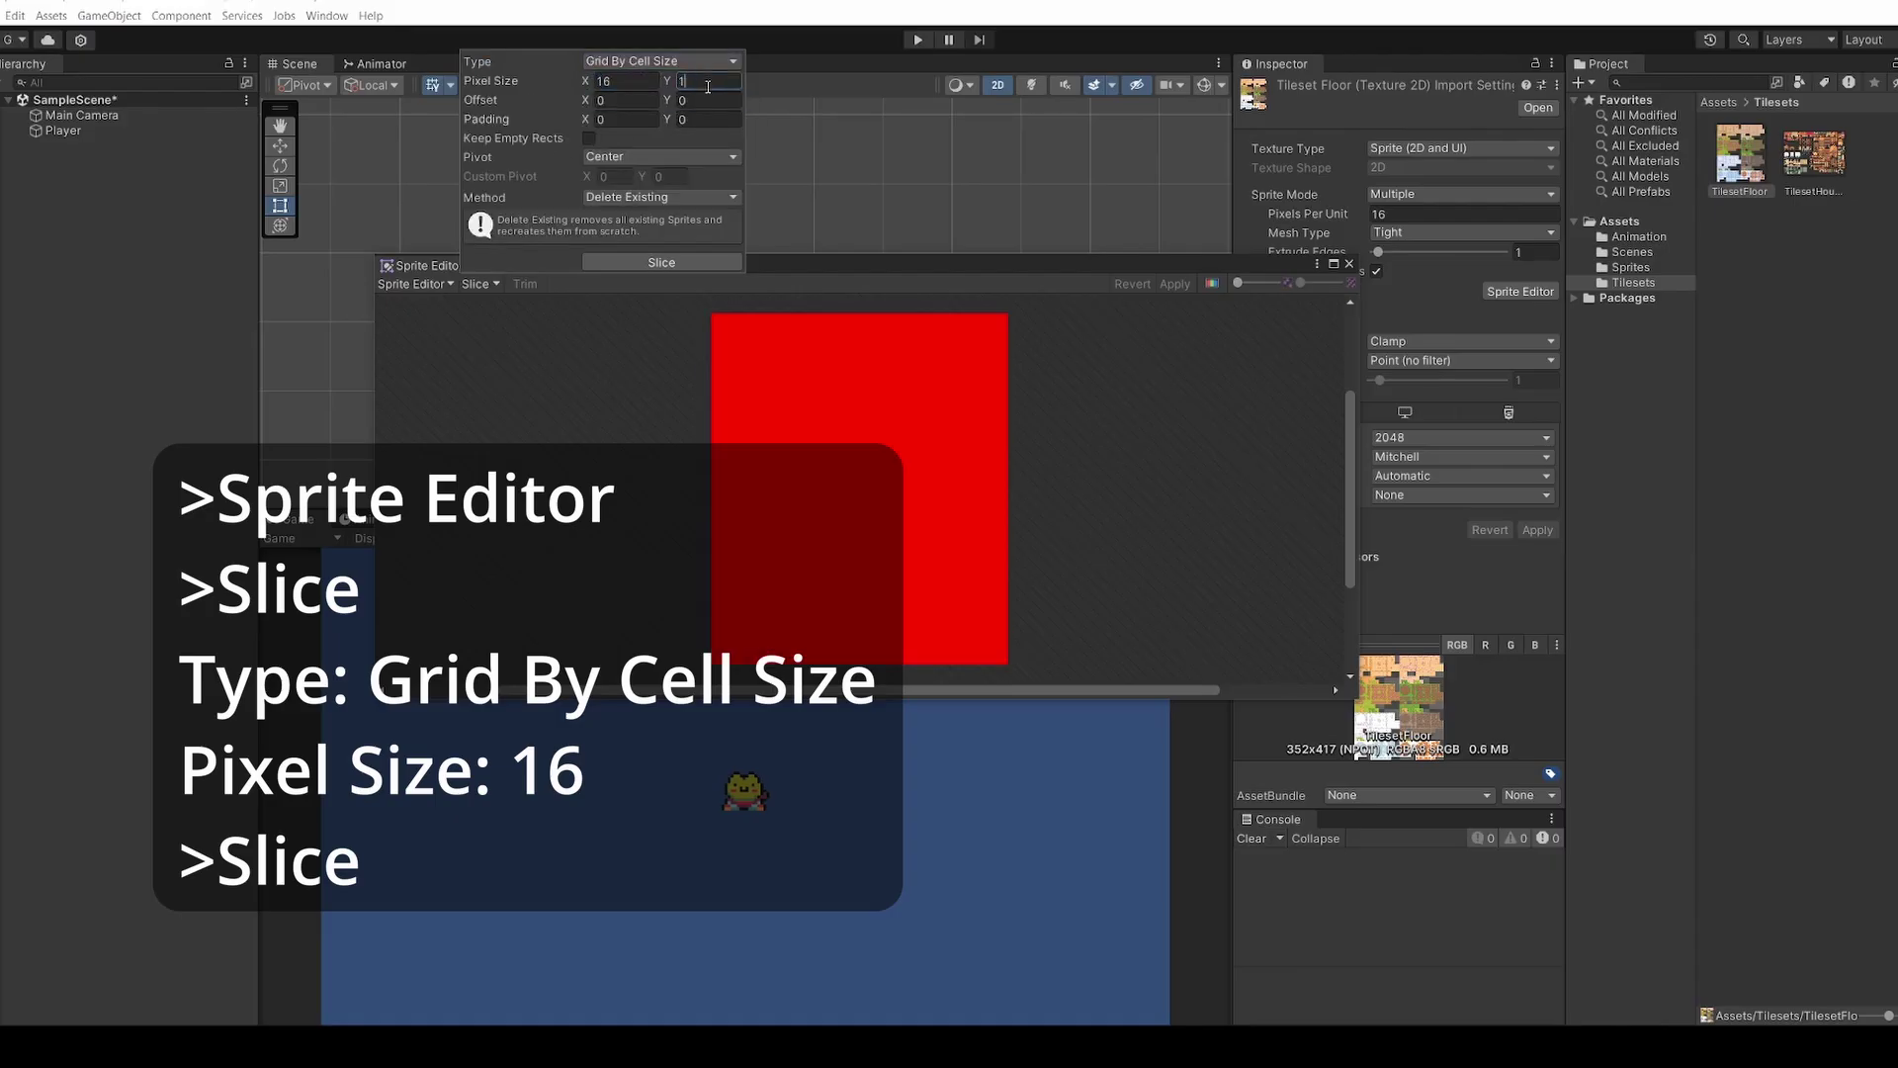
pyautogui.write('6')
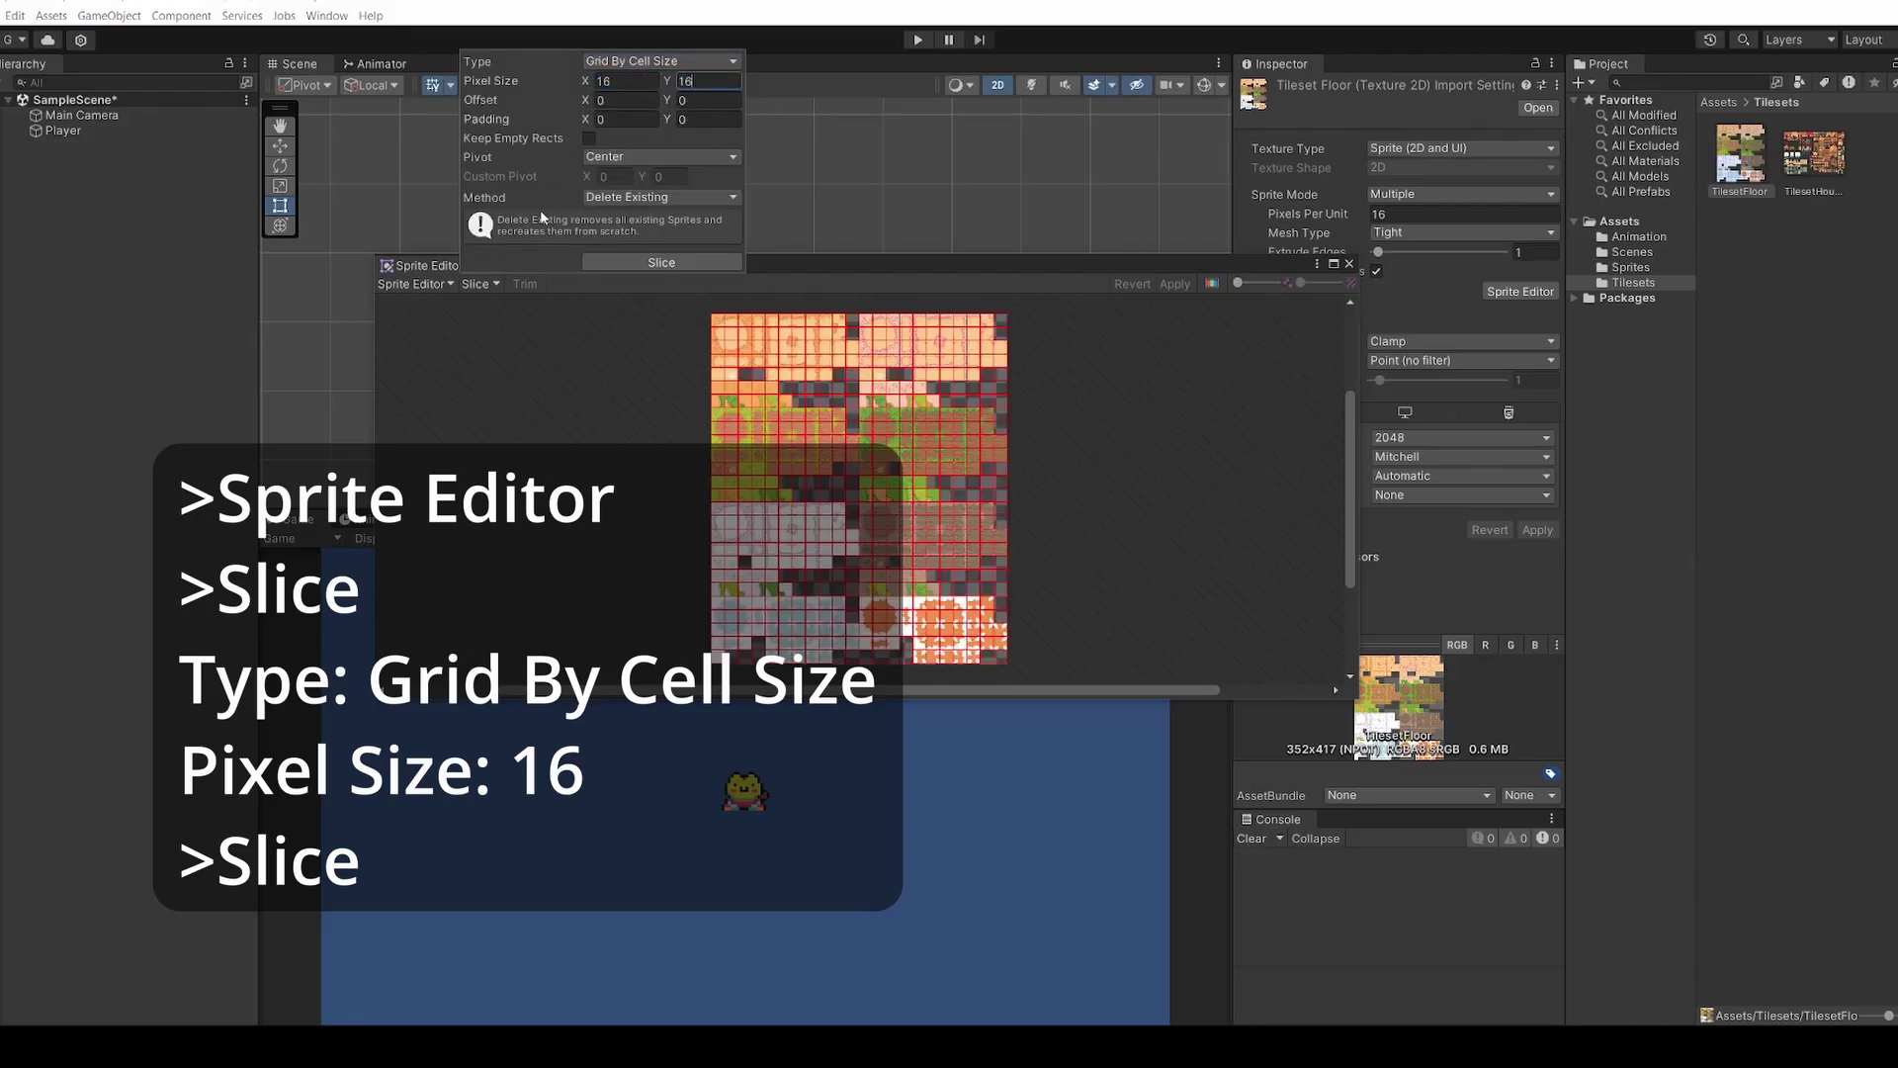
pyautogui.click(629, 265)
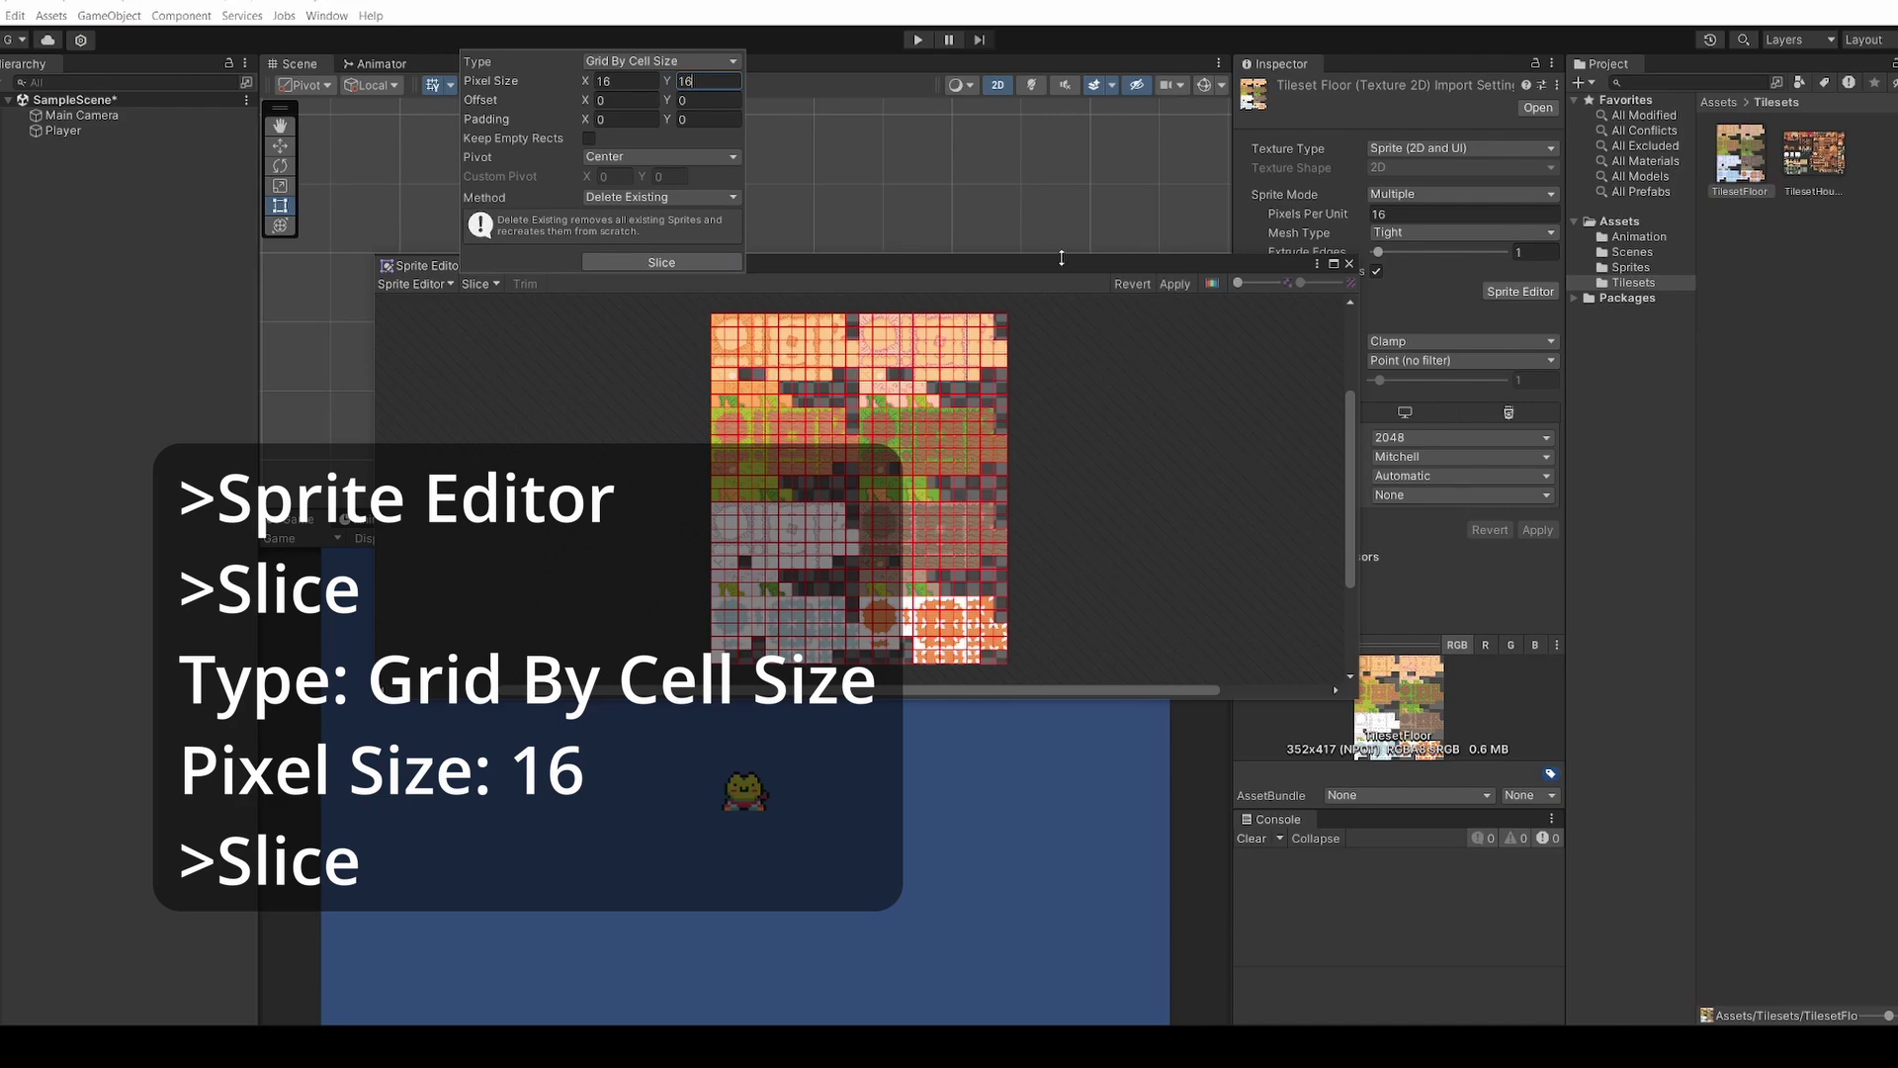
pyautogui.click(1175, 284)
pyautogui.click(1351, 264)
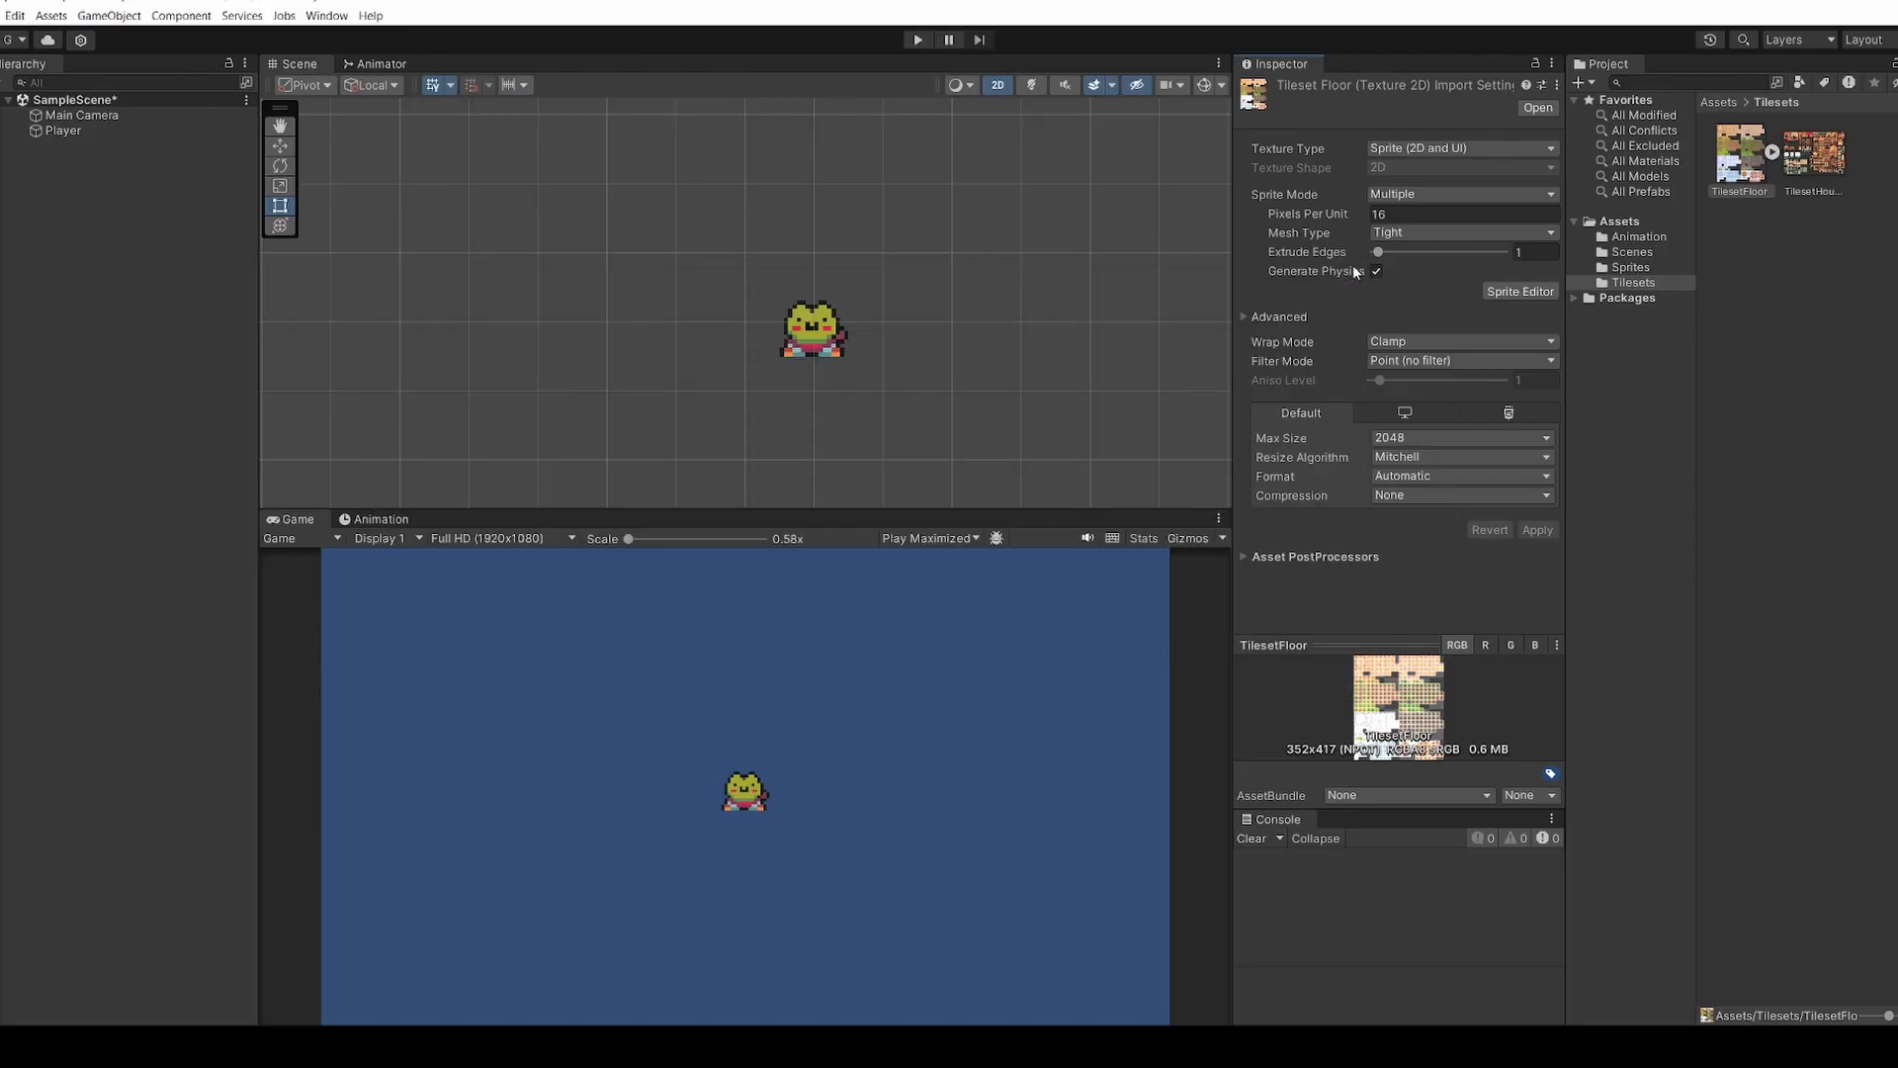
# Slice TilesetHouse by a 16 by 16 pixel cell grid, apply it, and expand TilesetFloor's sliced sprites in the project assets
pyautogui.click(1814, 172)
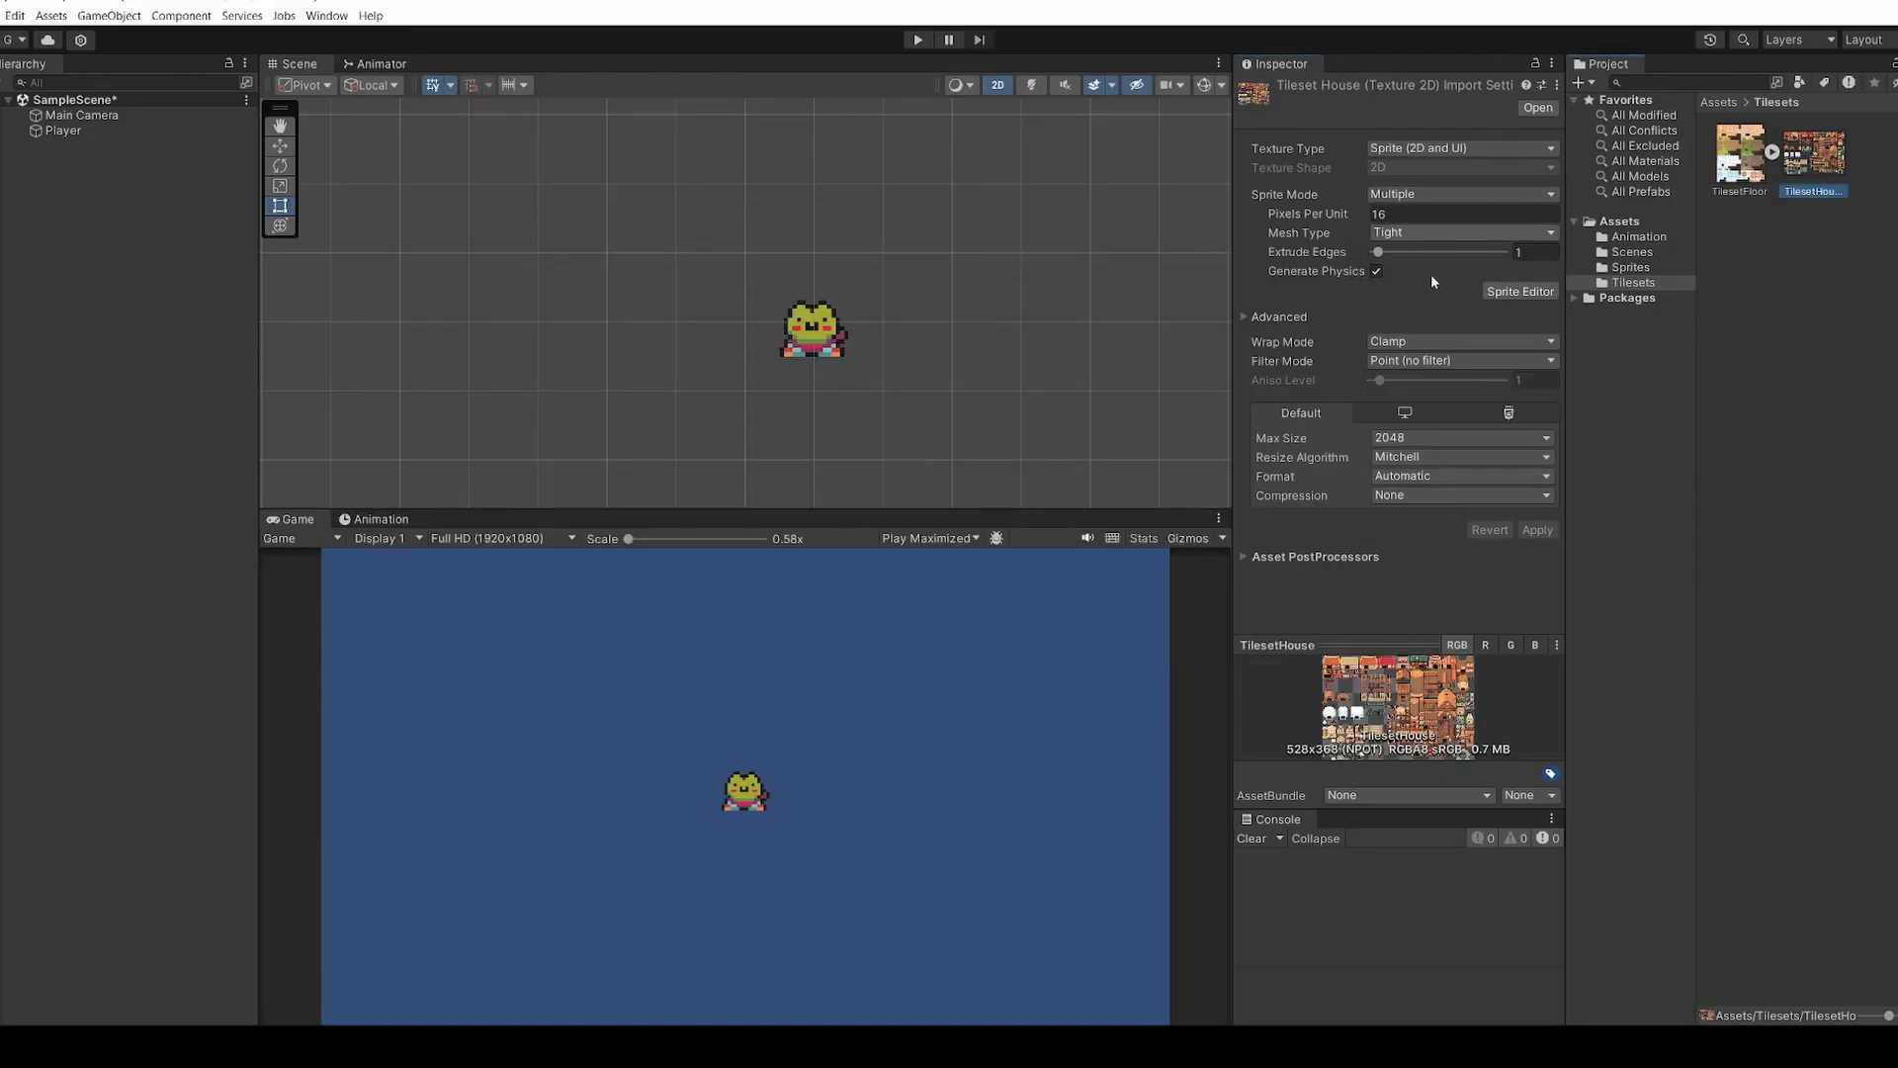
pyautogui.click(1502, 294)
pyautogui.click(481, 284)
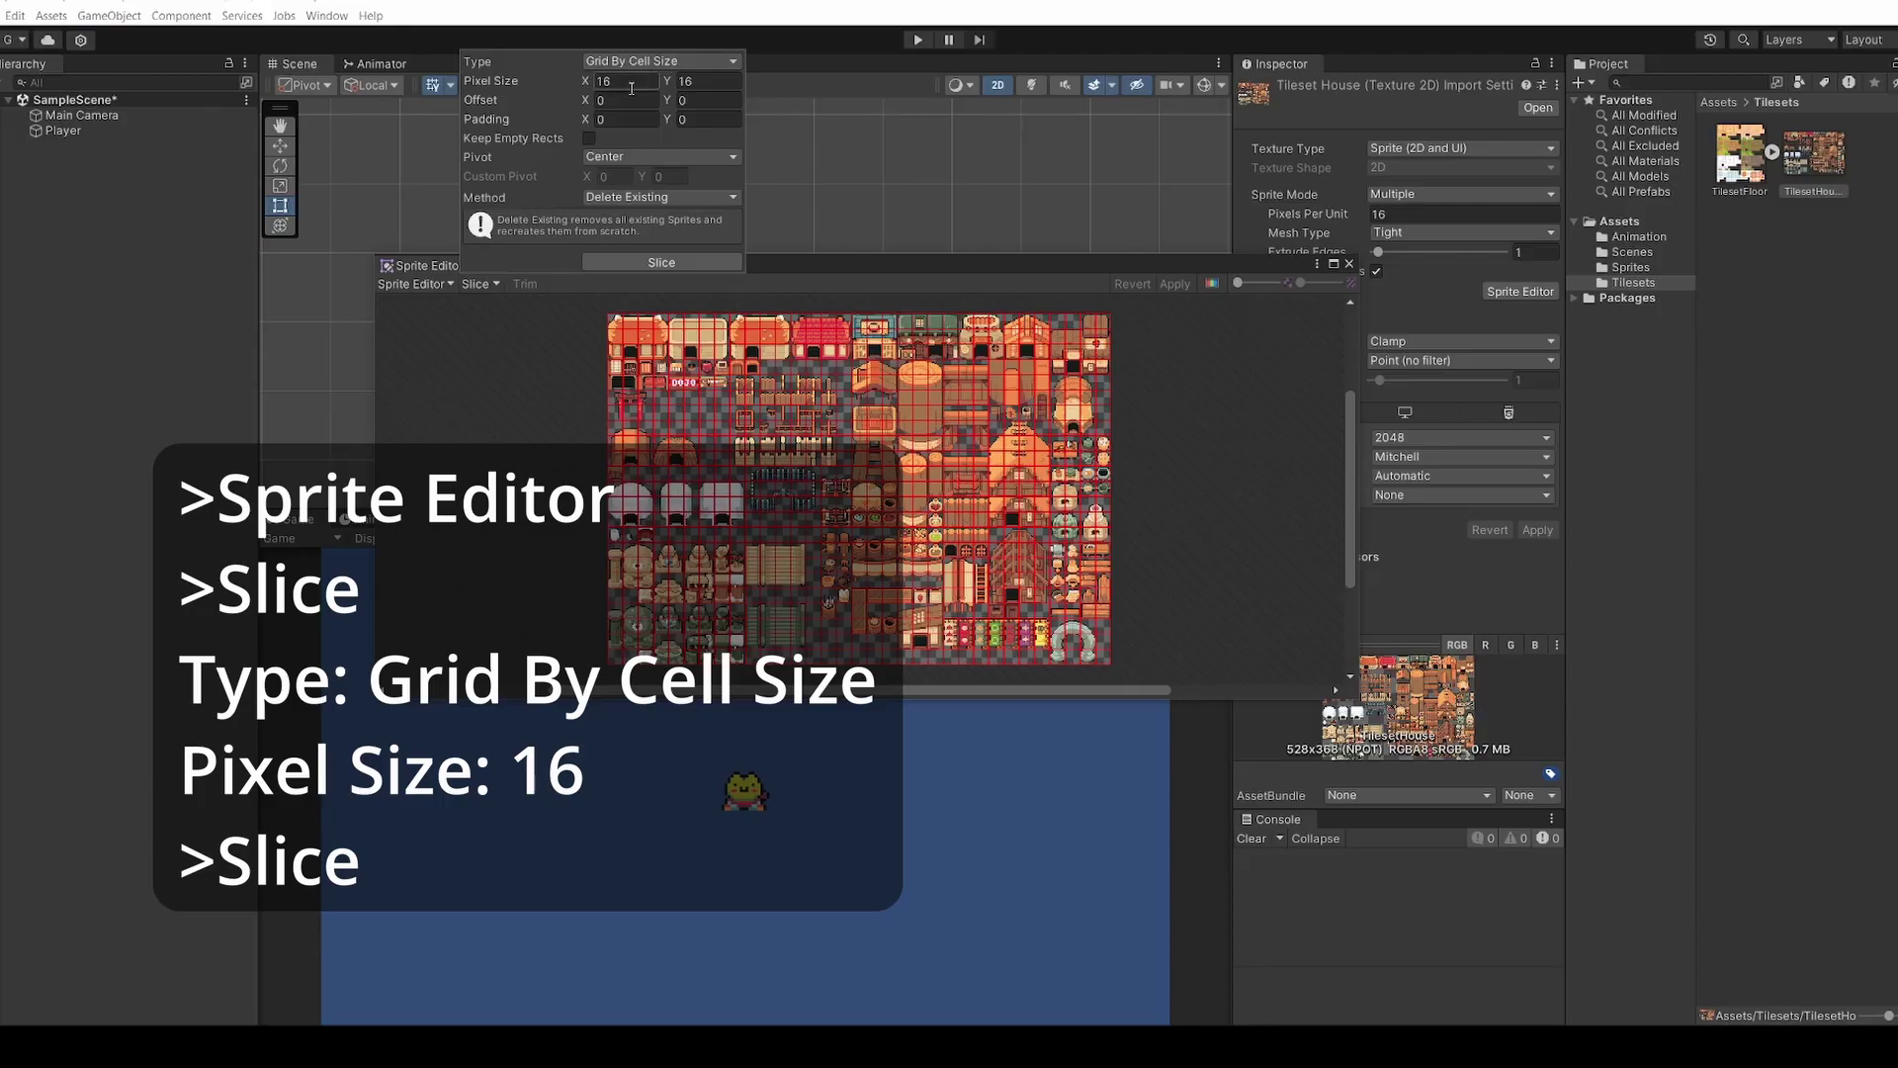
pyautogui.click(663, 267)
pyautogui.click(1169, 286)
pyautogui.click(1170, 285)
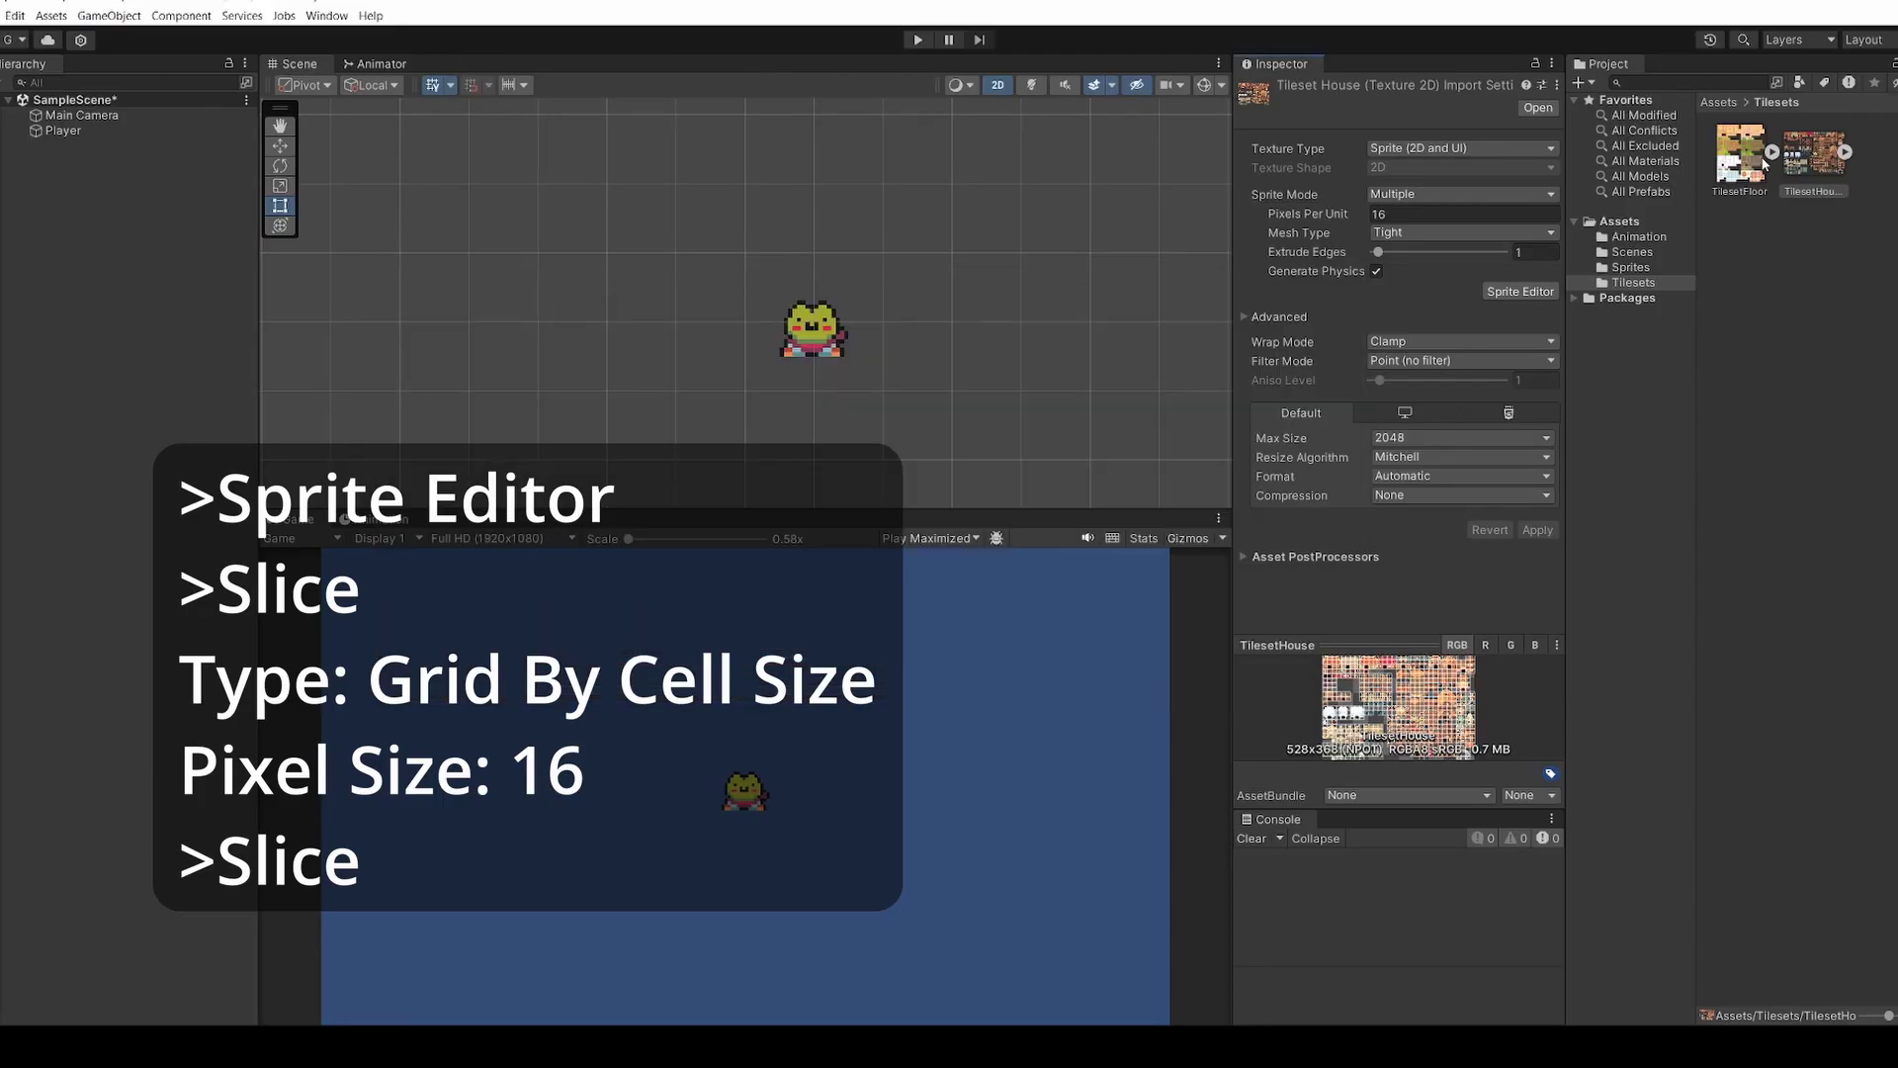
pyautogui.click(1771, 153)
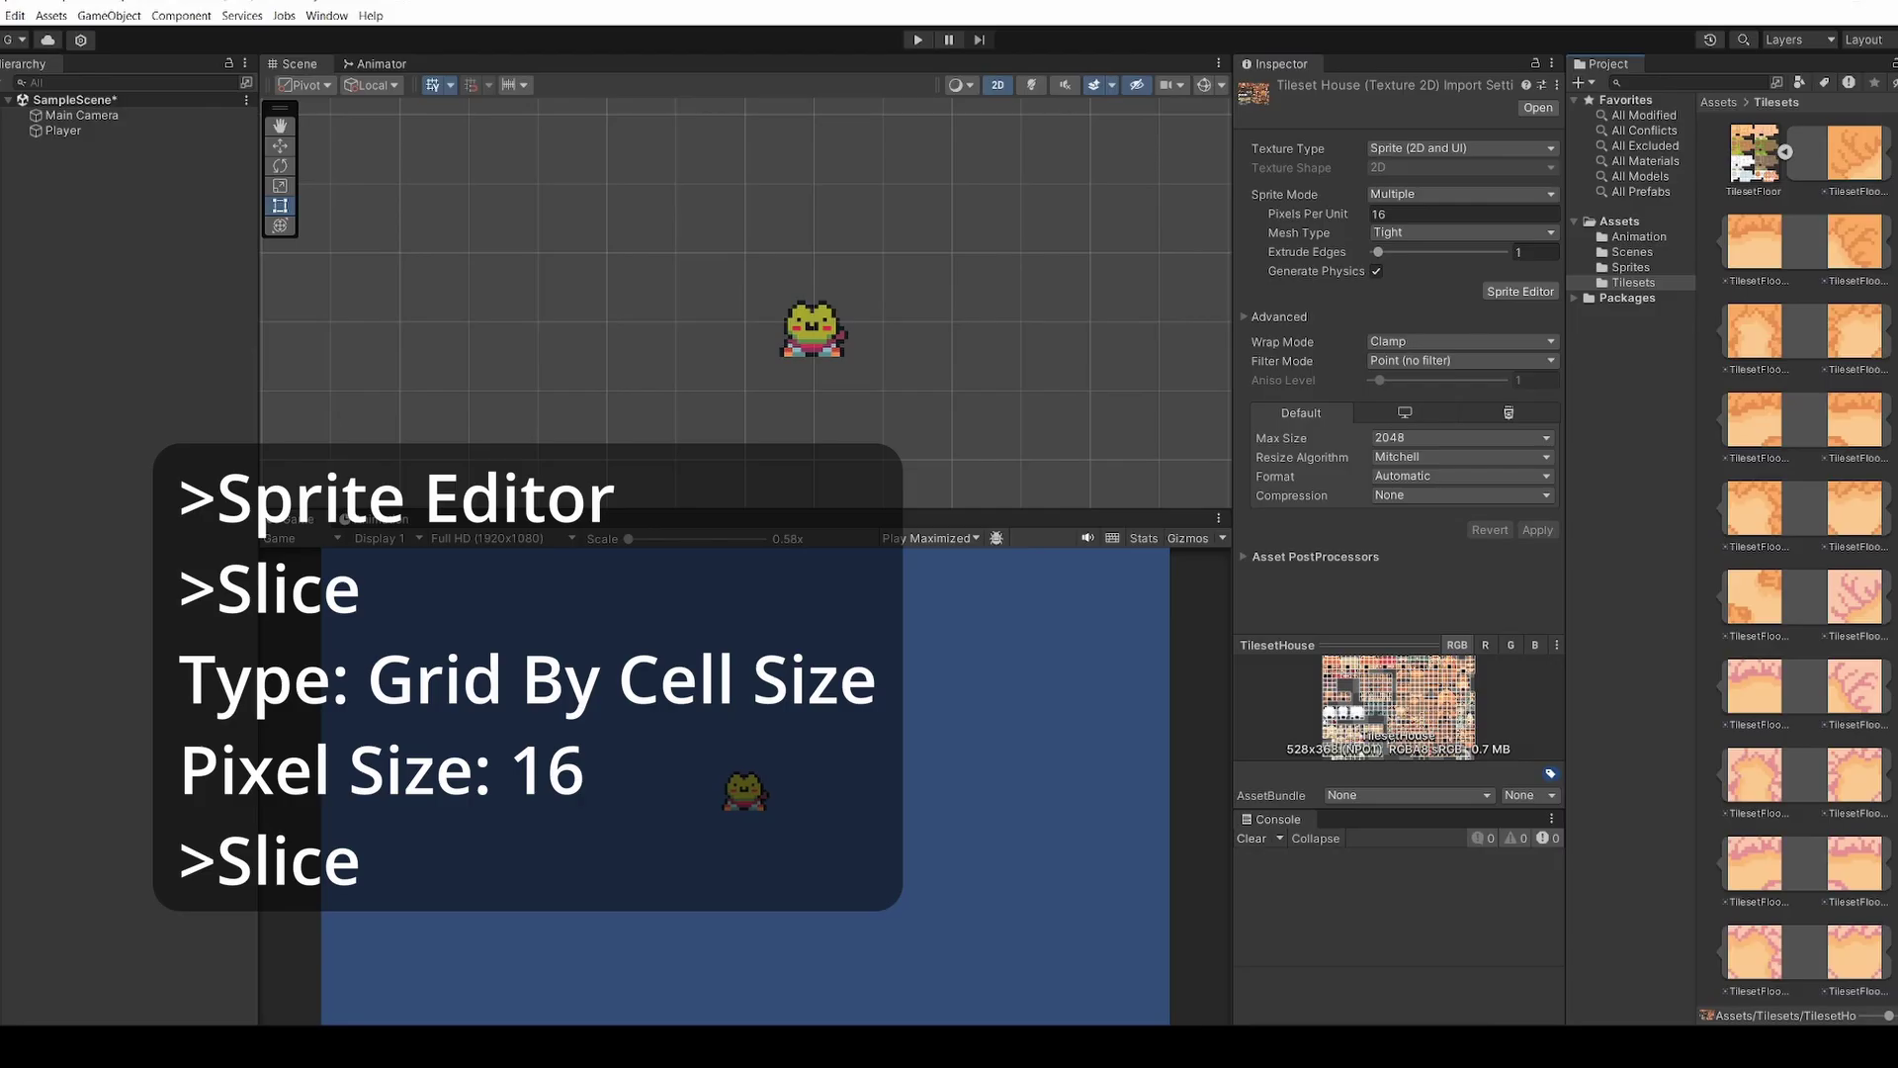
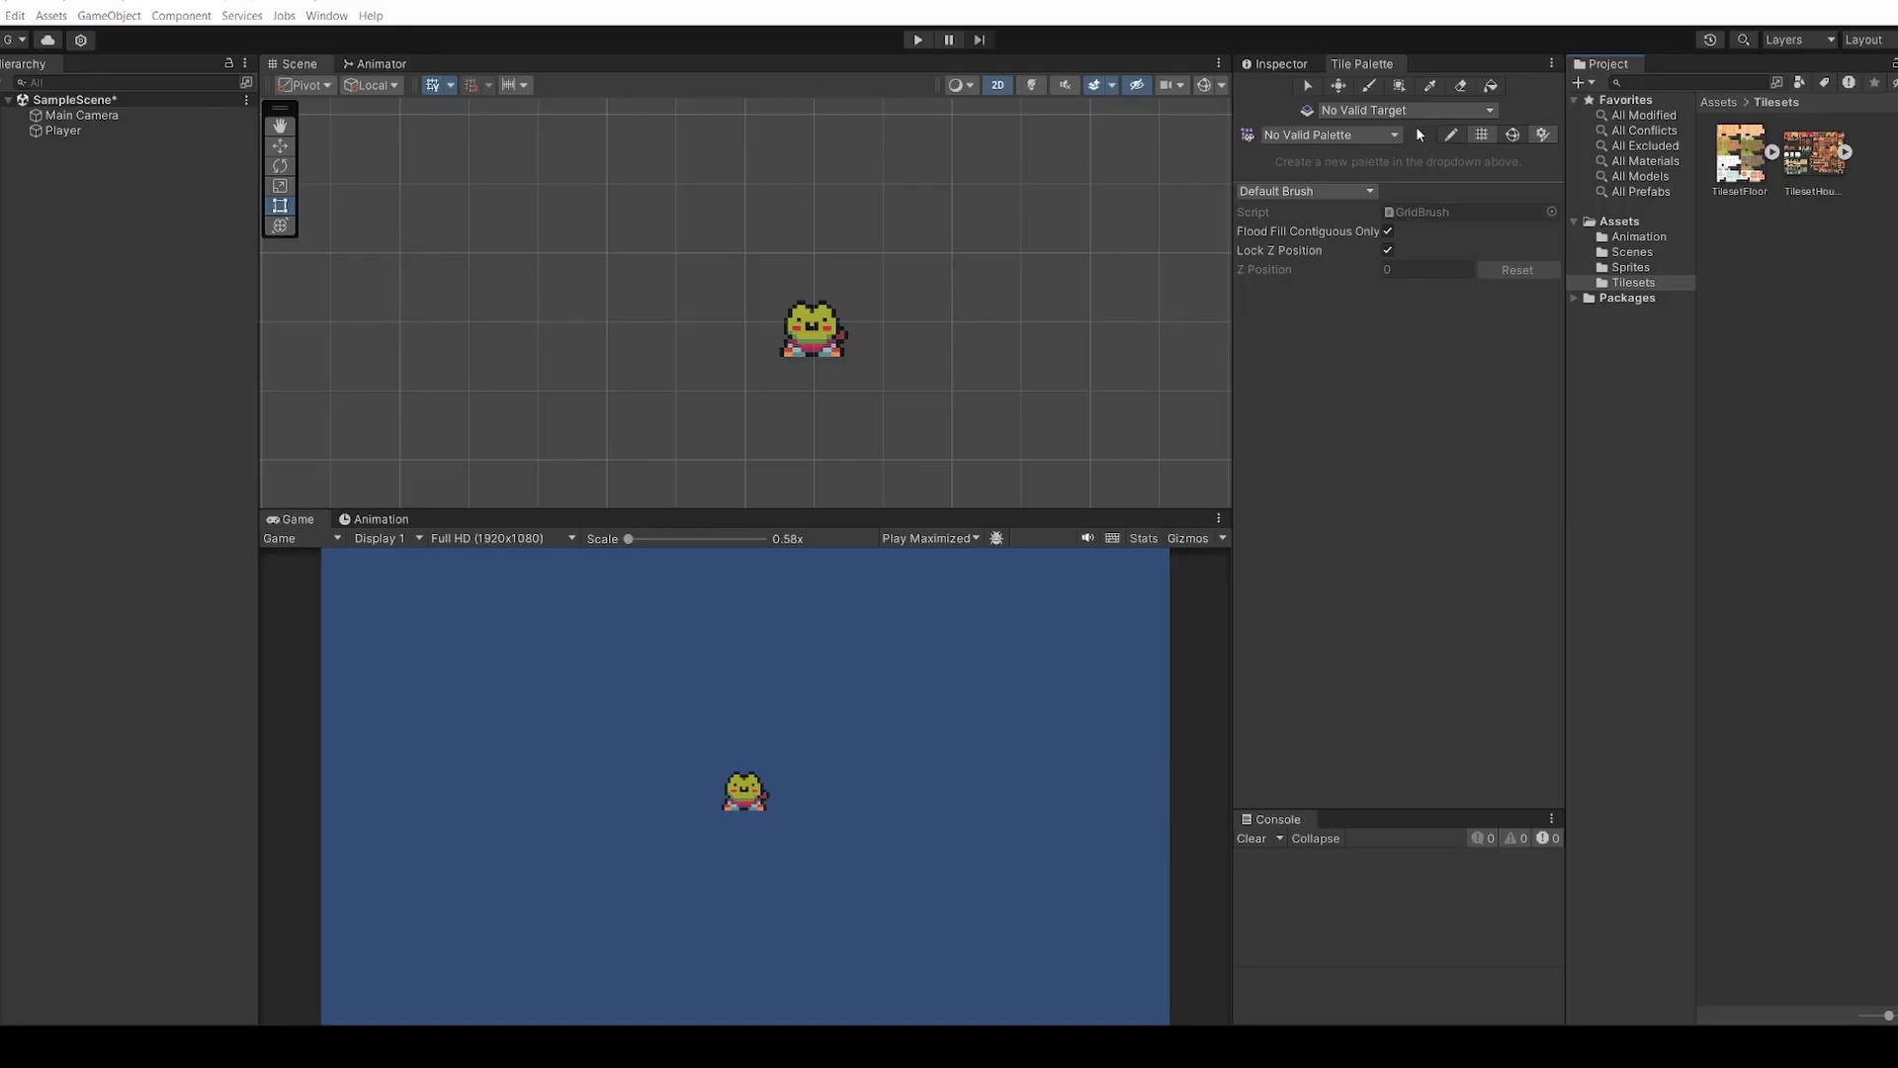
# Add a rectangular Tilemap to the scene hierarchy and select it under its Grid parent
pyautogui.rightClick(52, 200)
pyautogui.moveTo(199, 444)
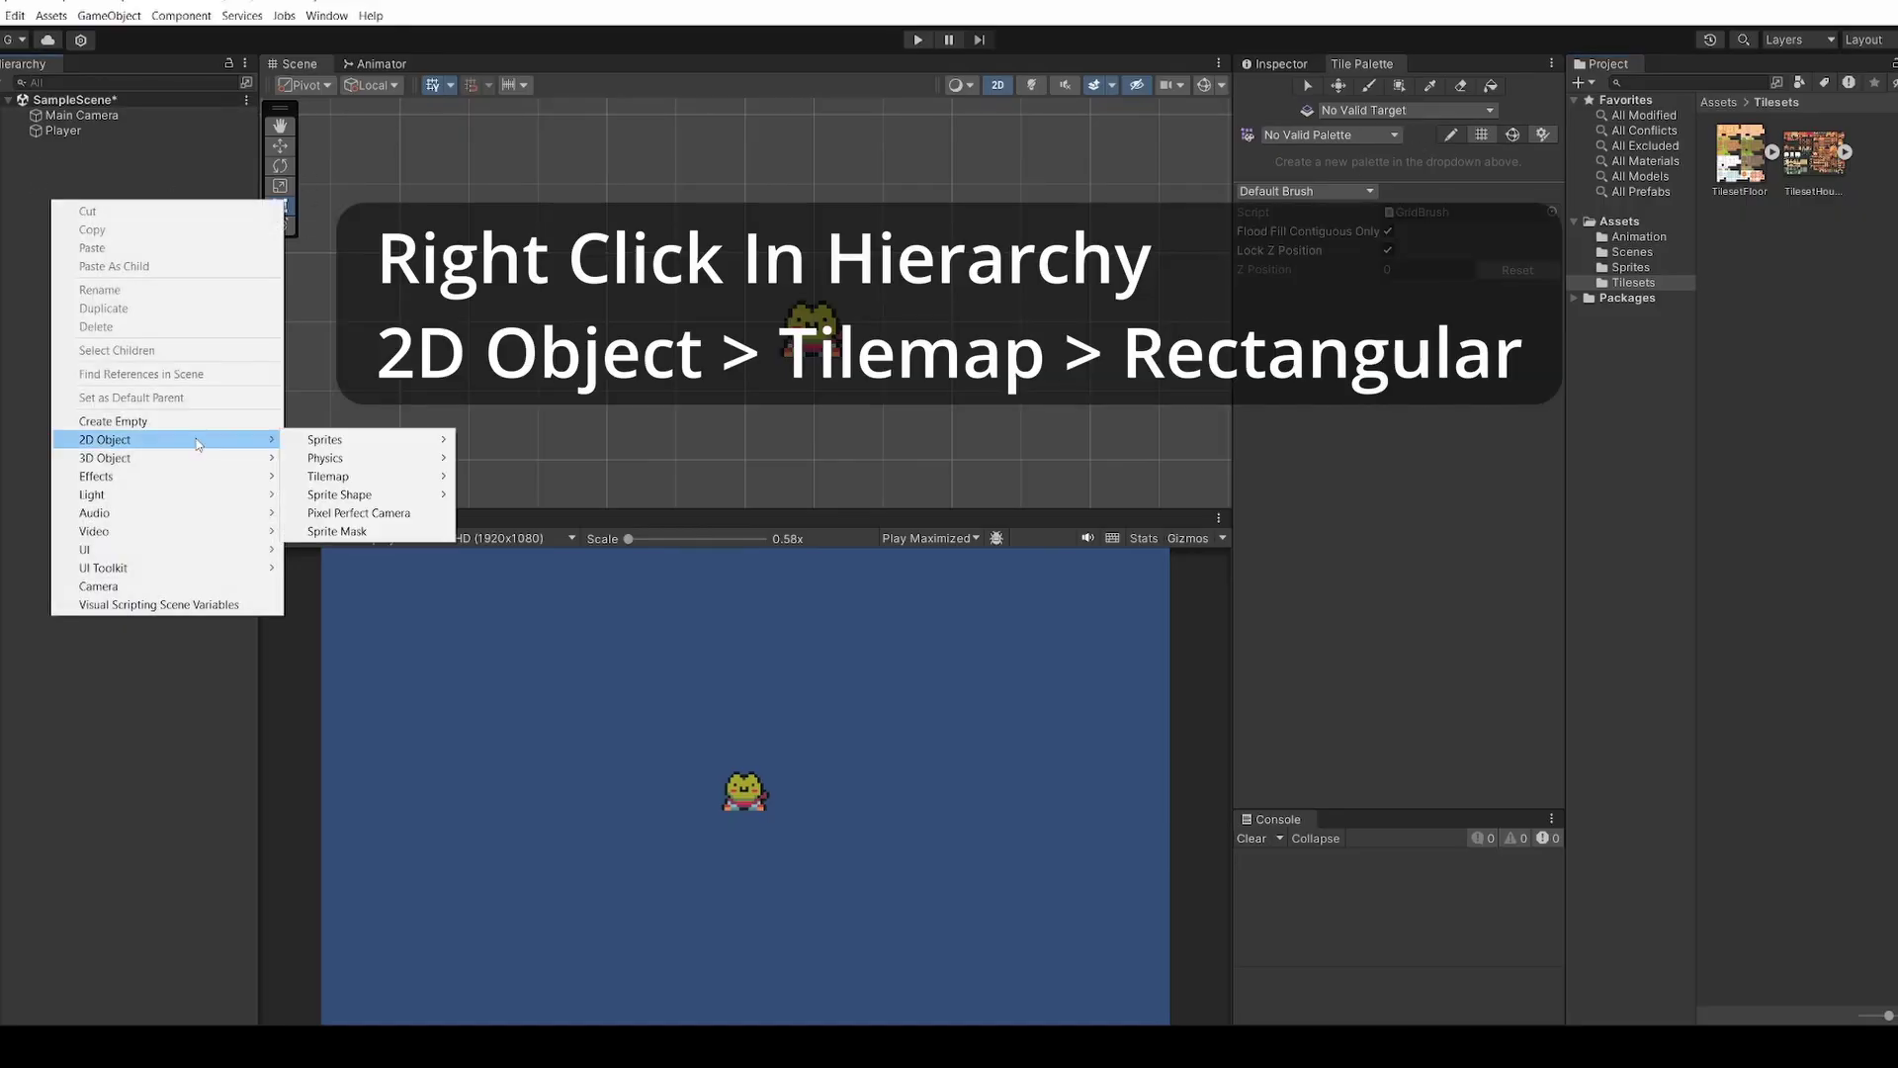
pyautogui.moveTo(354, 480)
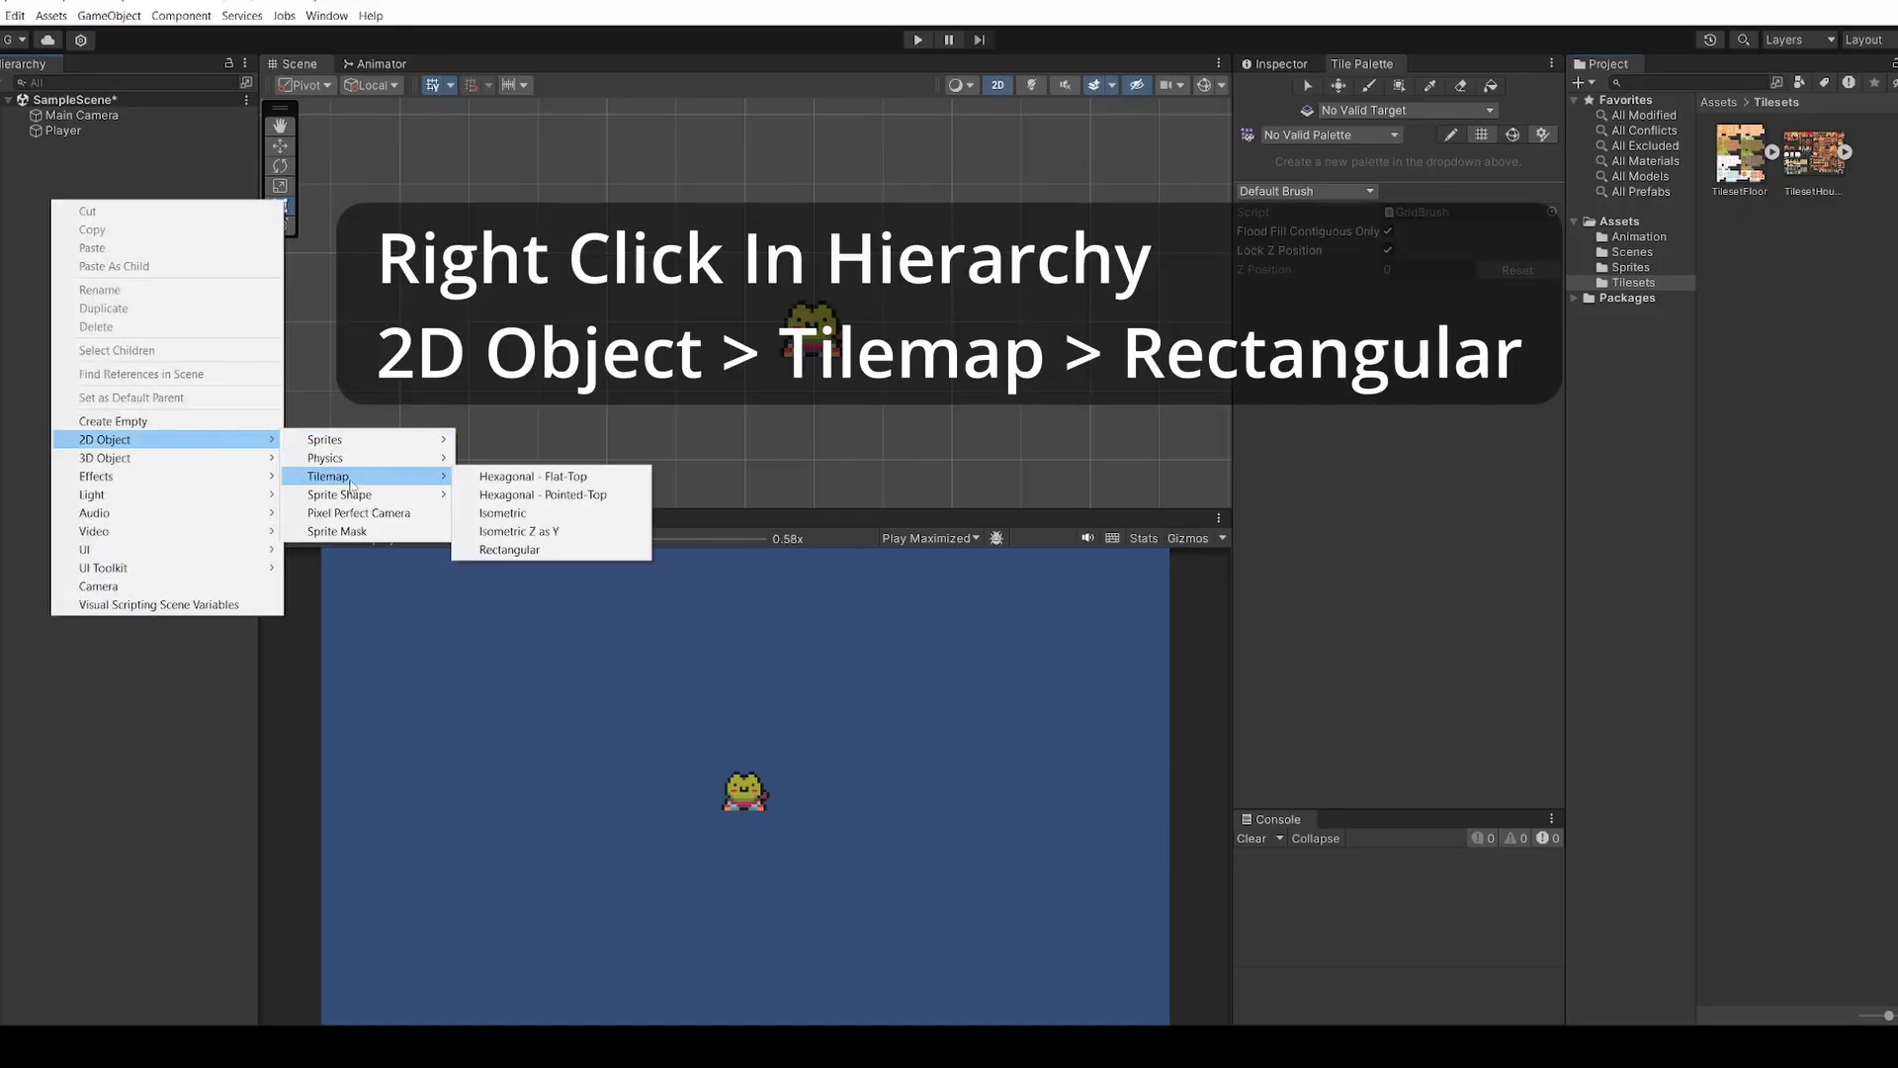
pyautogui.click(539, 556)
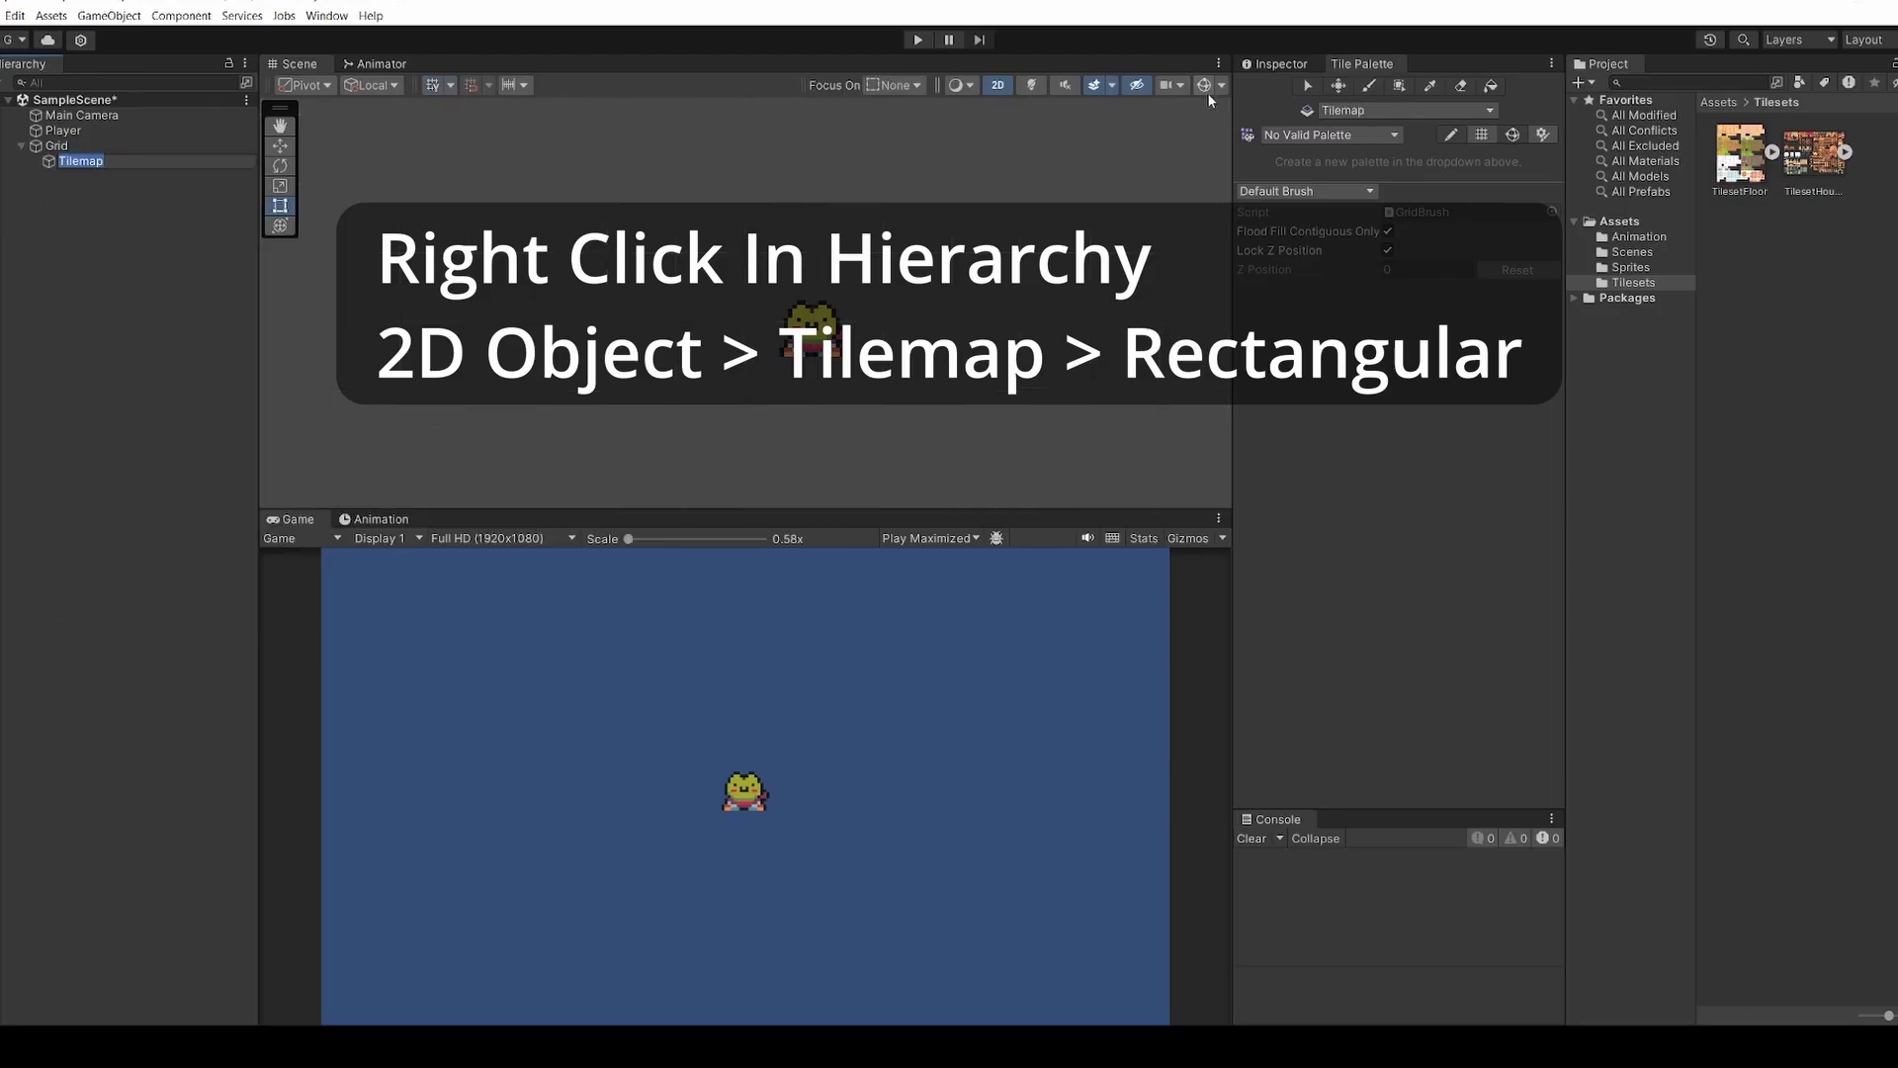
pyautogui.scroll(-2, 966, 301)
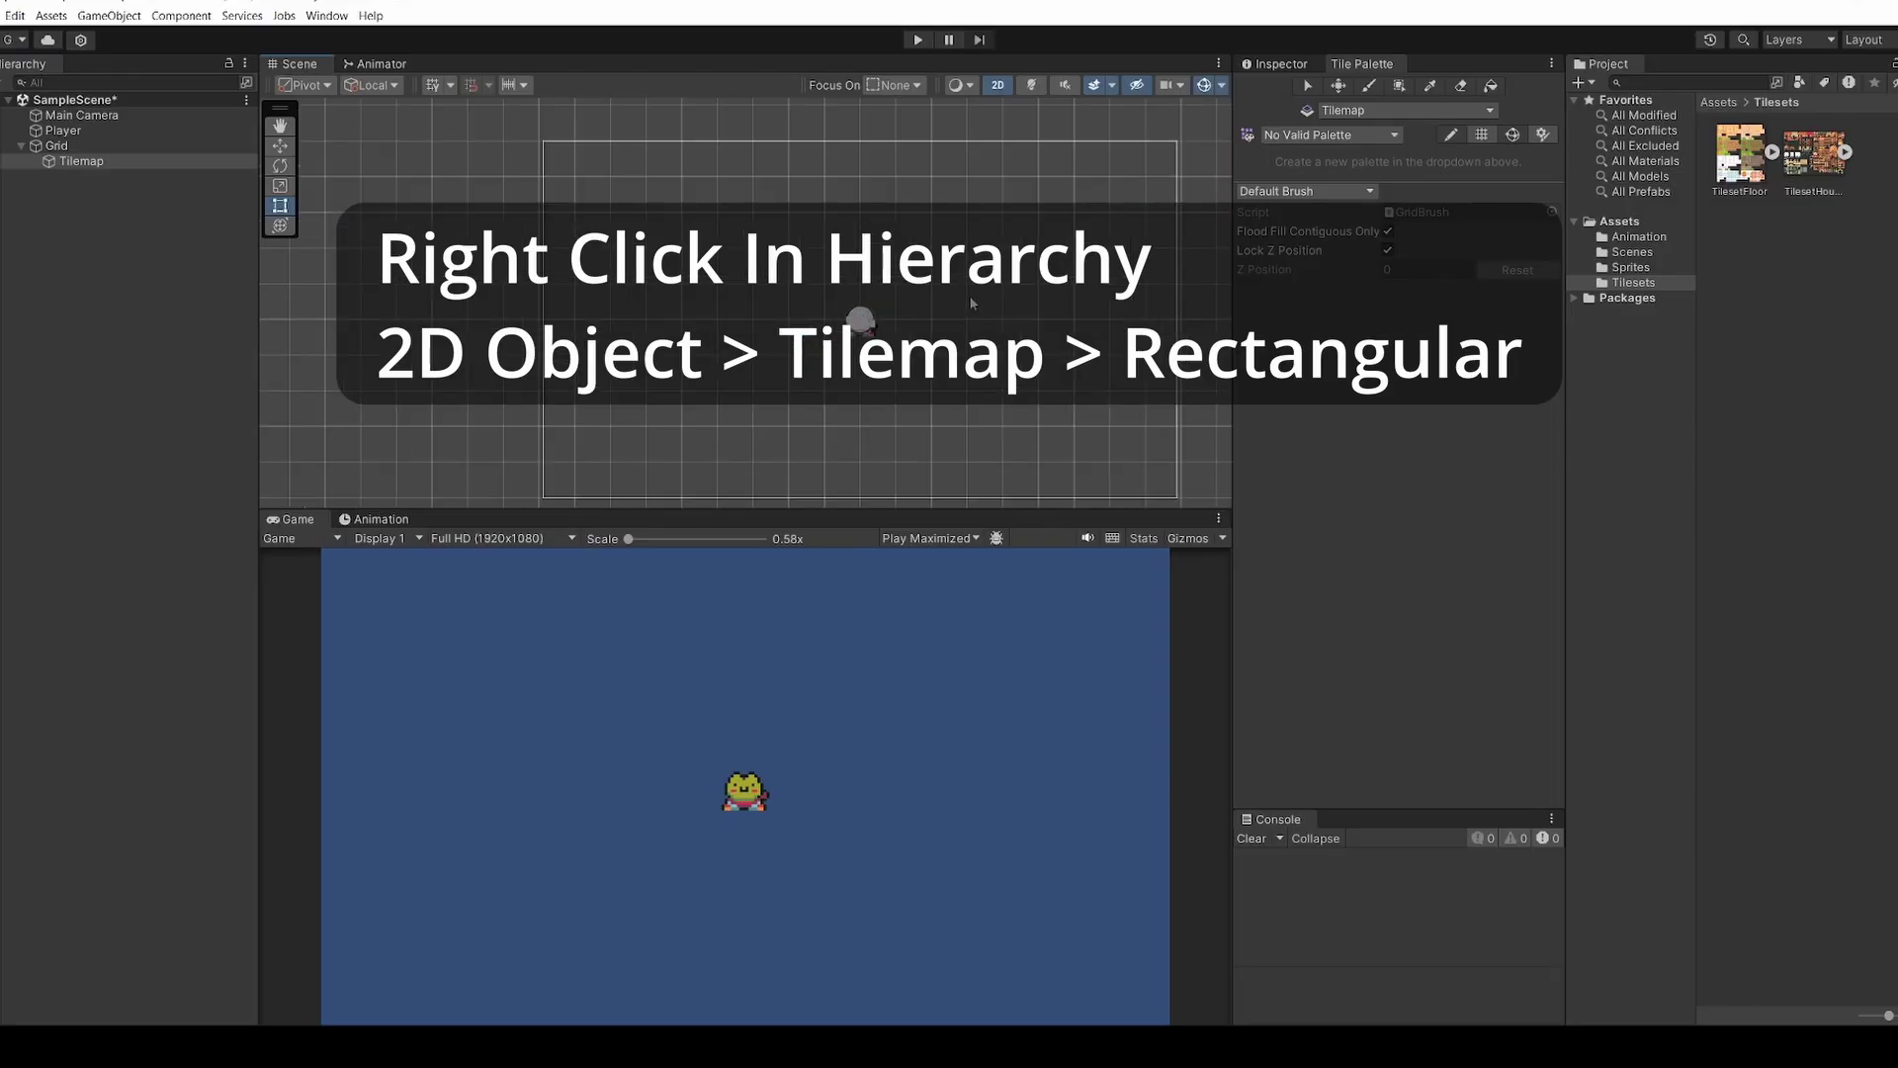
pyautogui.doubleClick(69, 160)
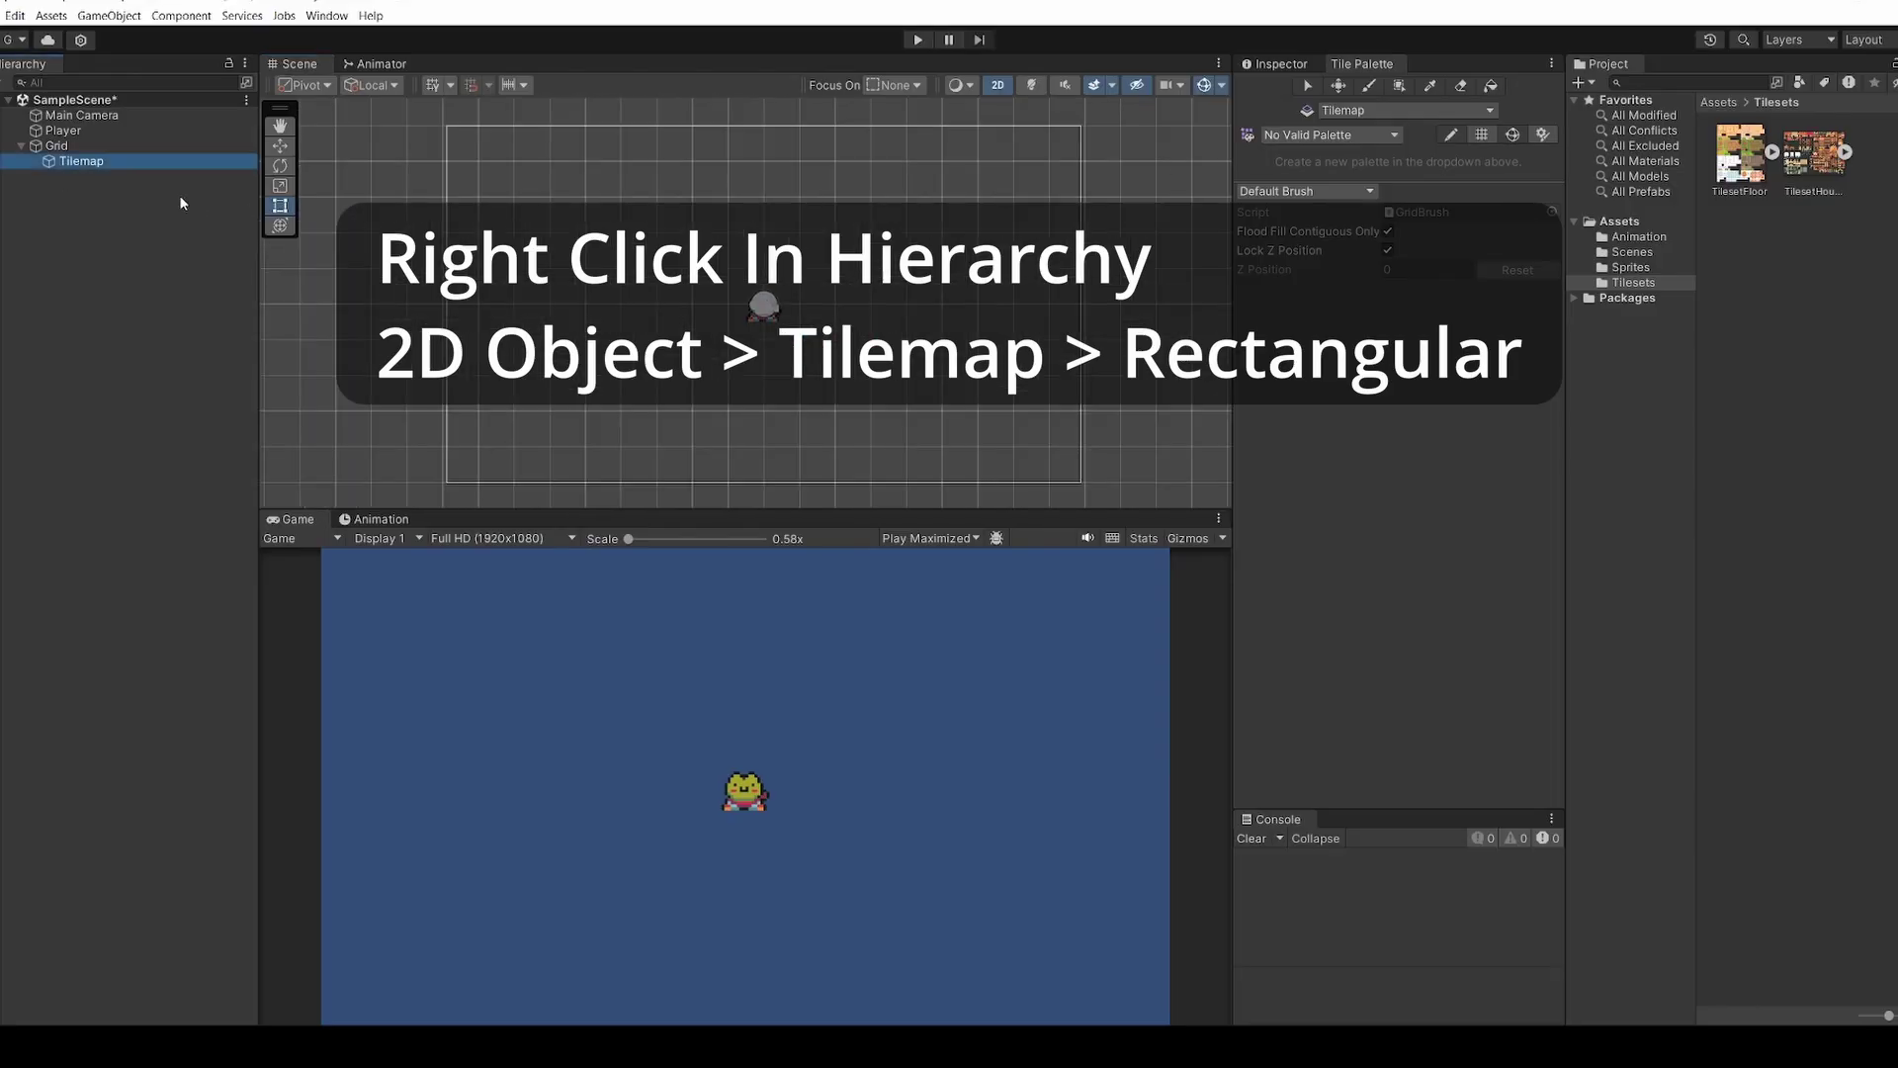
pyautogui.click(62, 145)
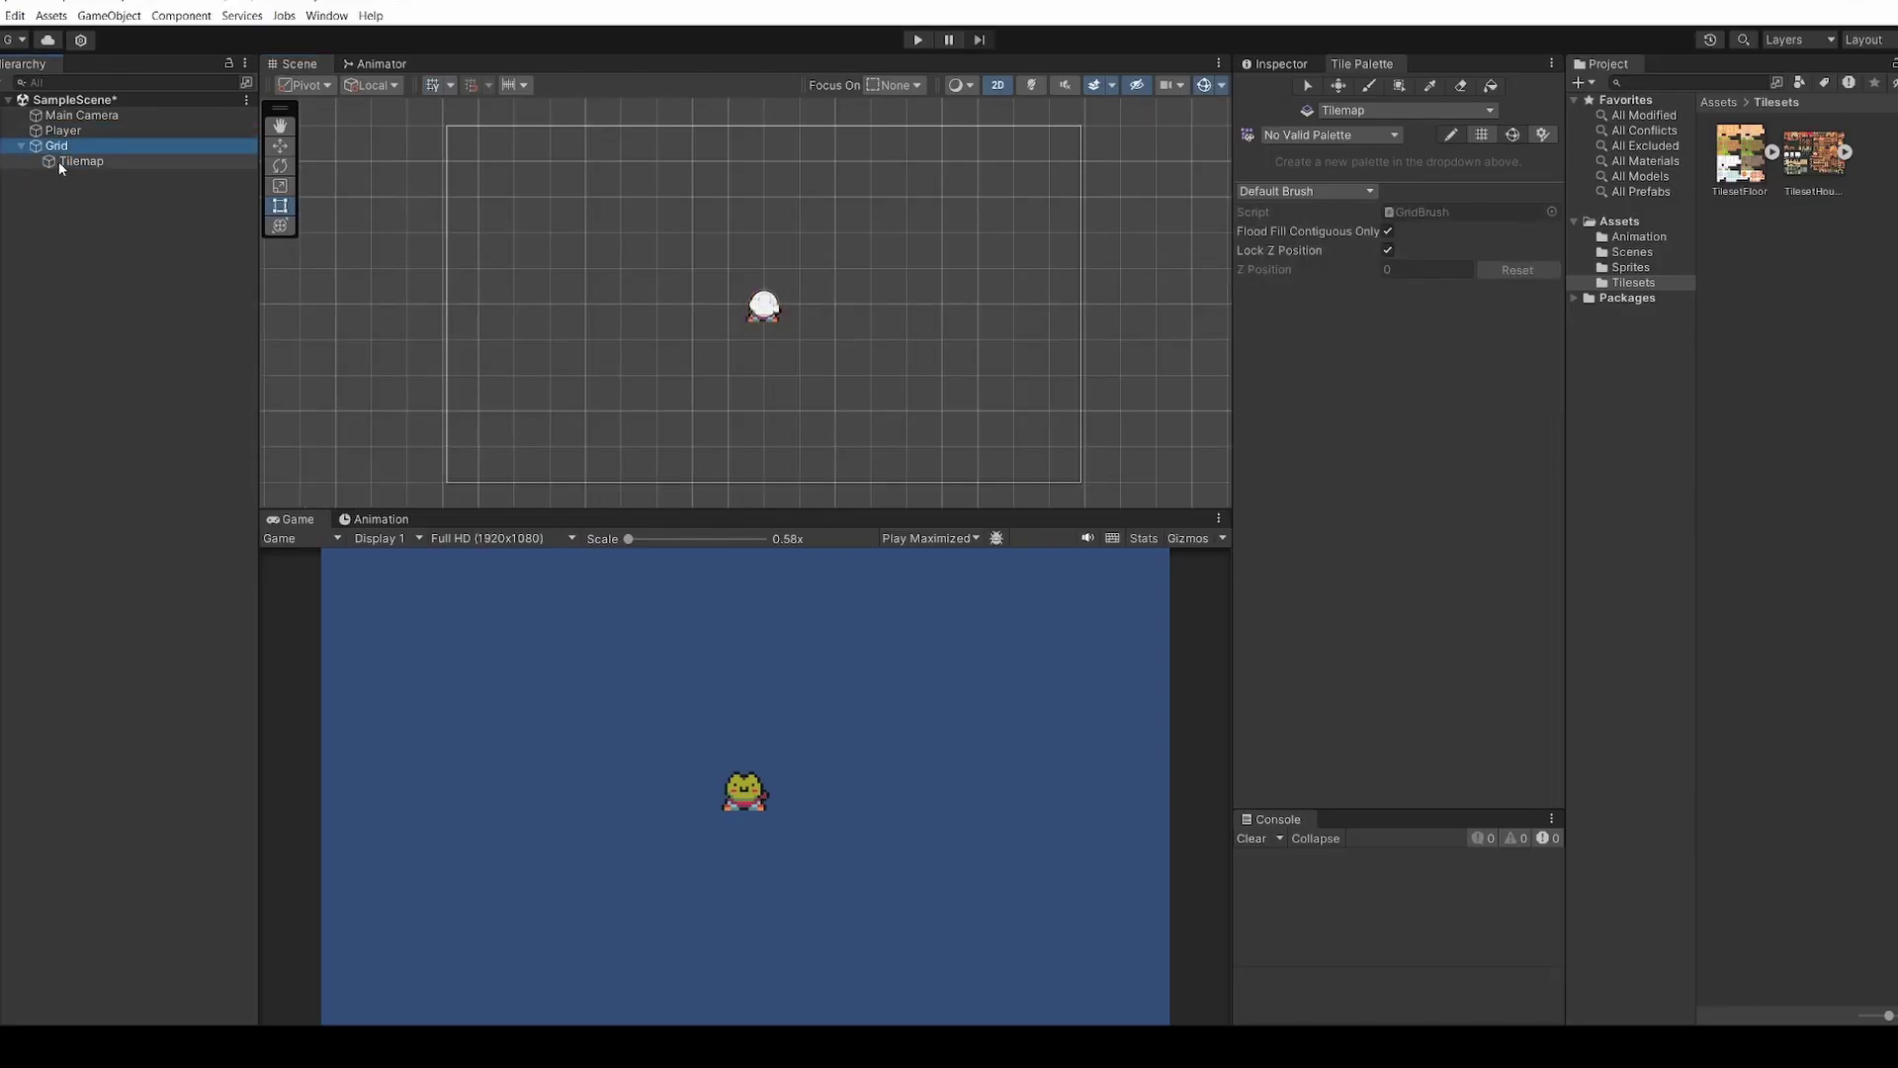
pyautogui.click(60, 162)
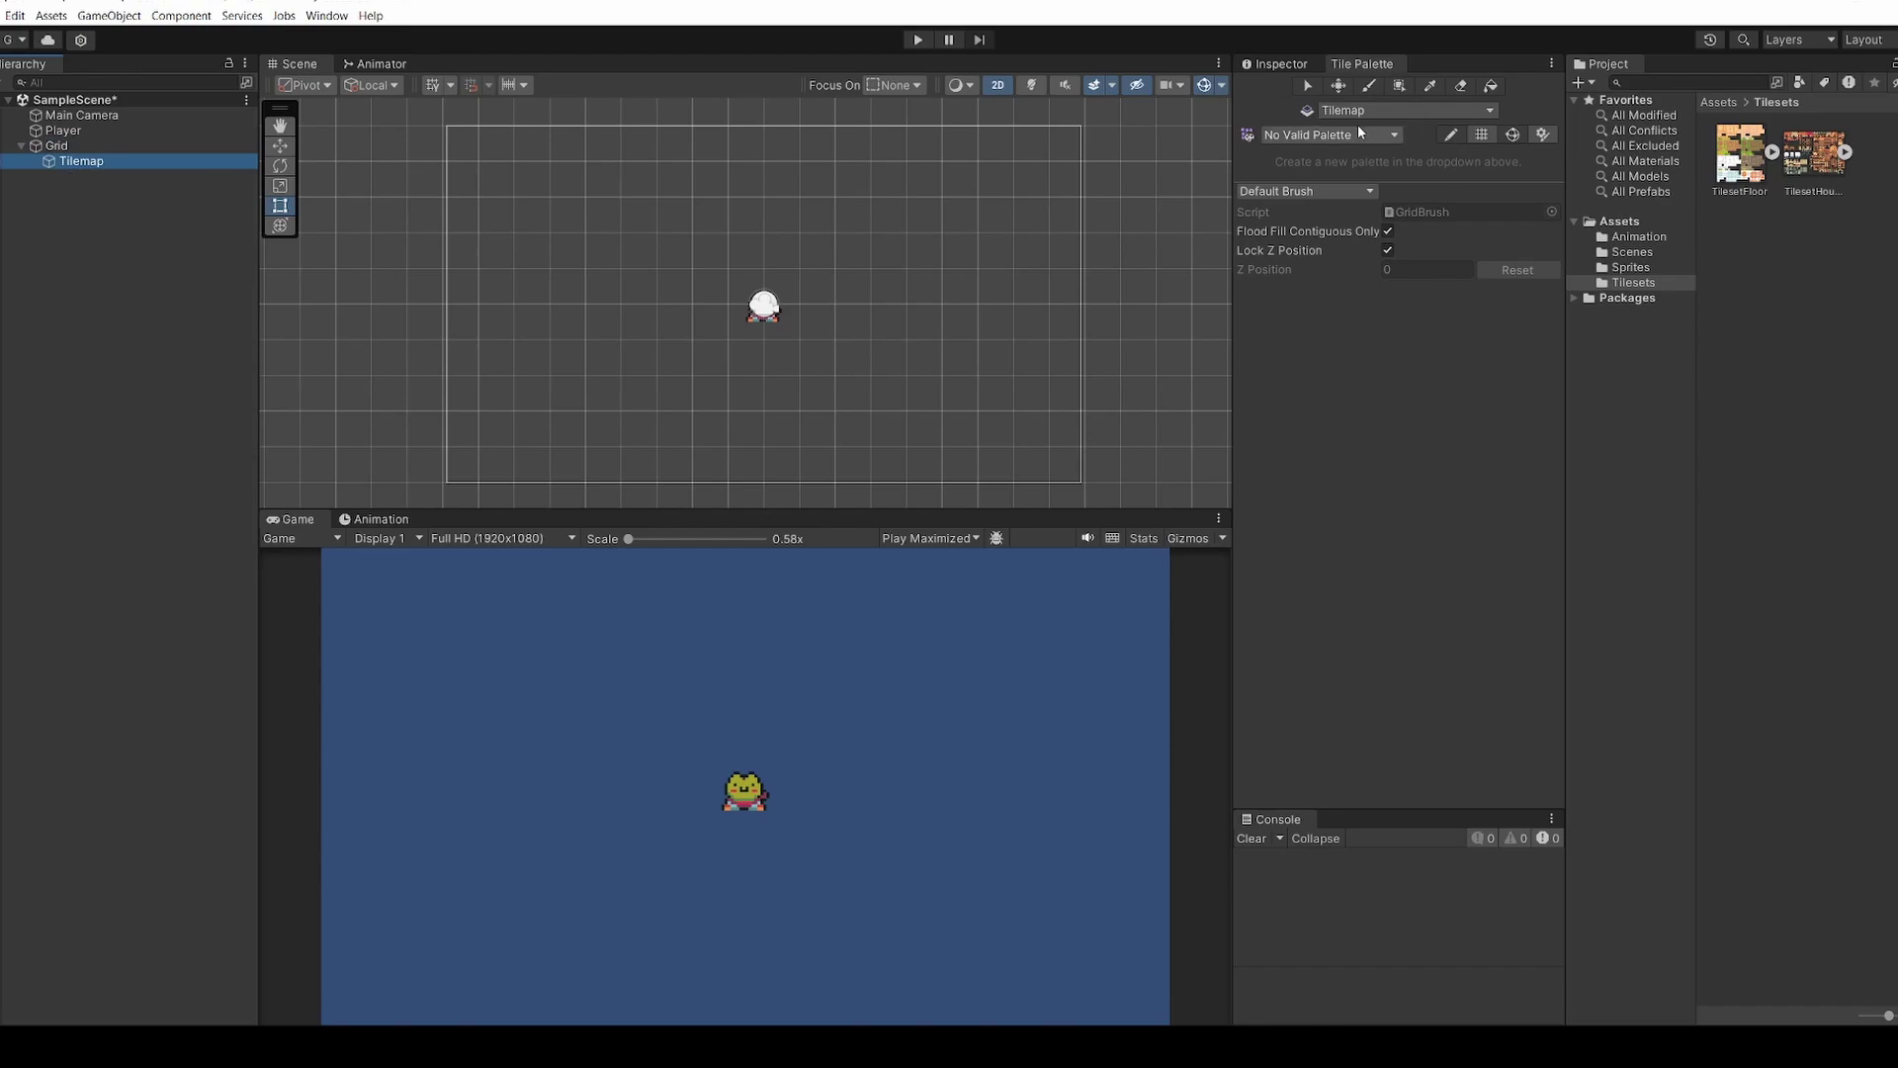
# Create a new tile palette named Ground with a Rectangle grid and Automatic cell size
pyautogui.click(1271, 146)
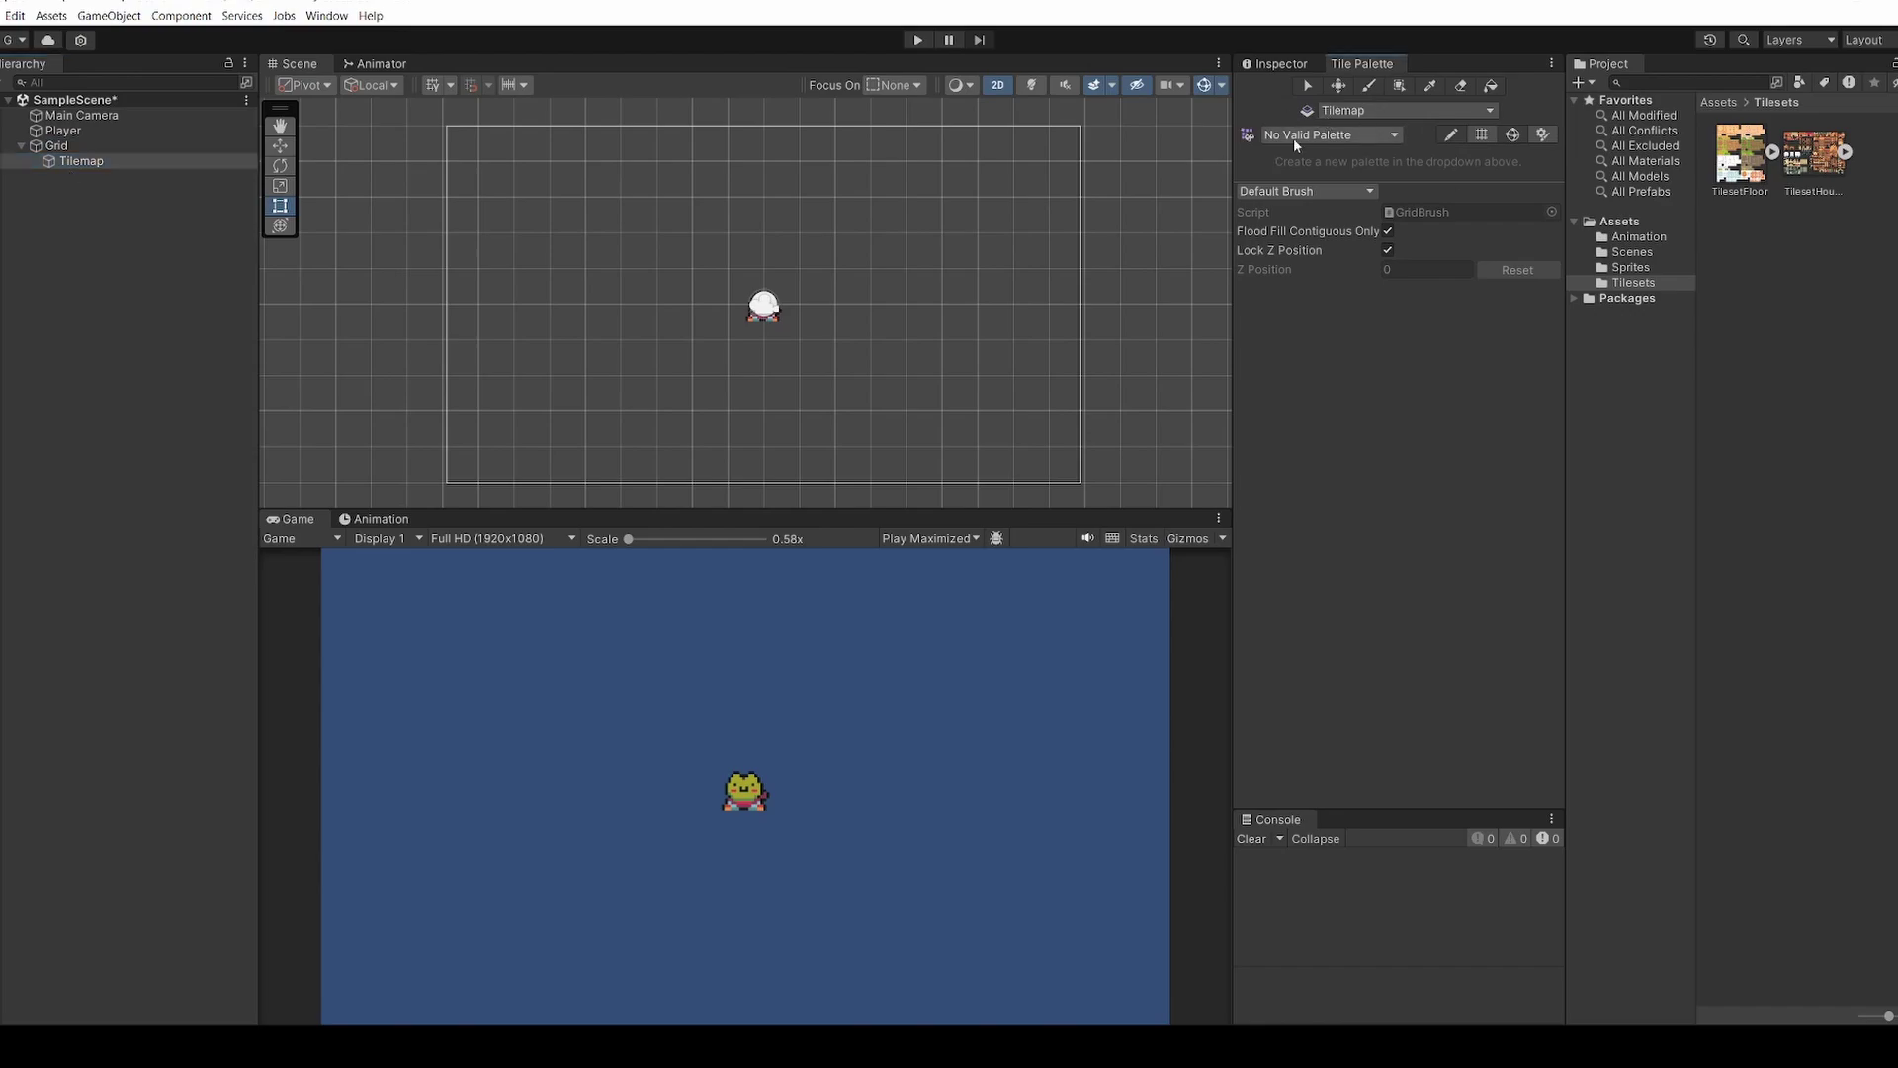
pyautogui.click(1297, 136)
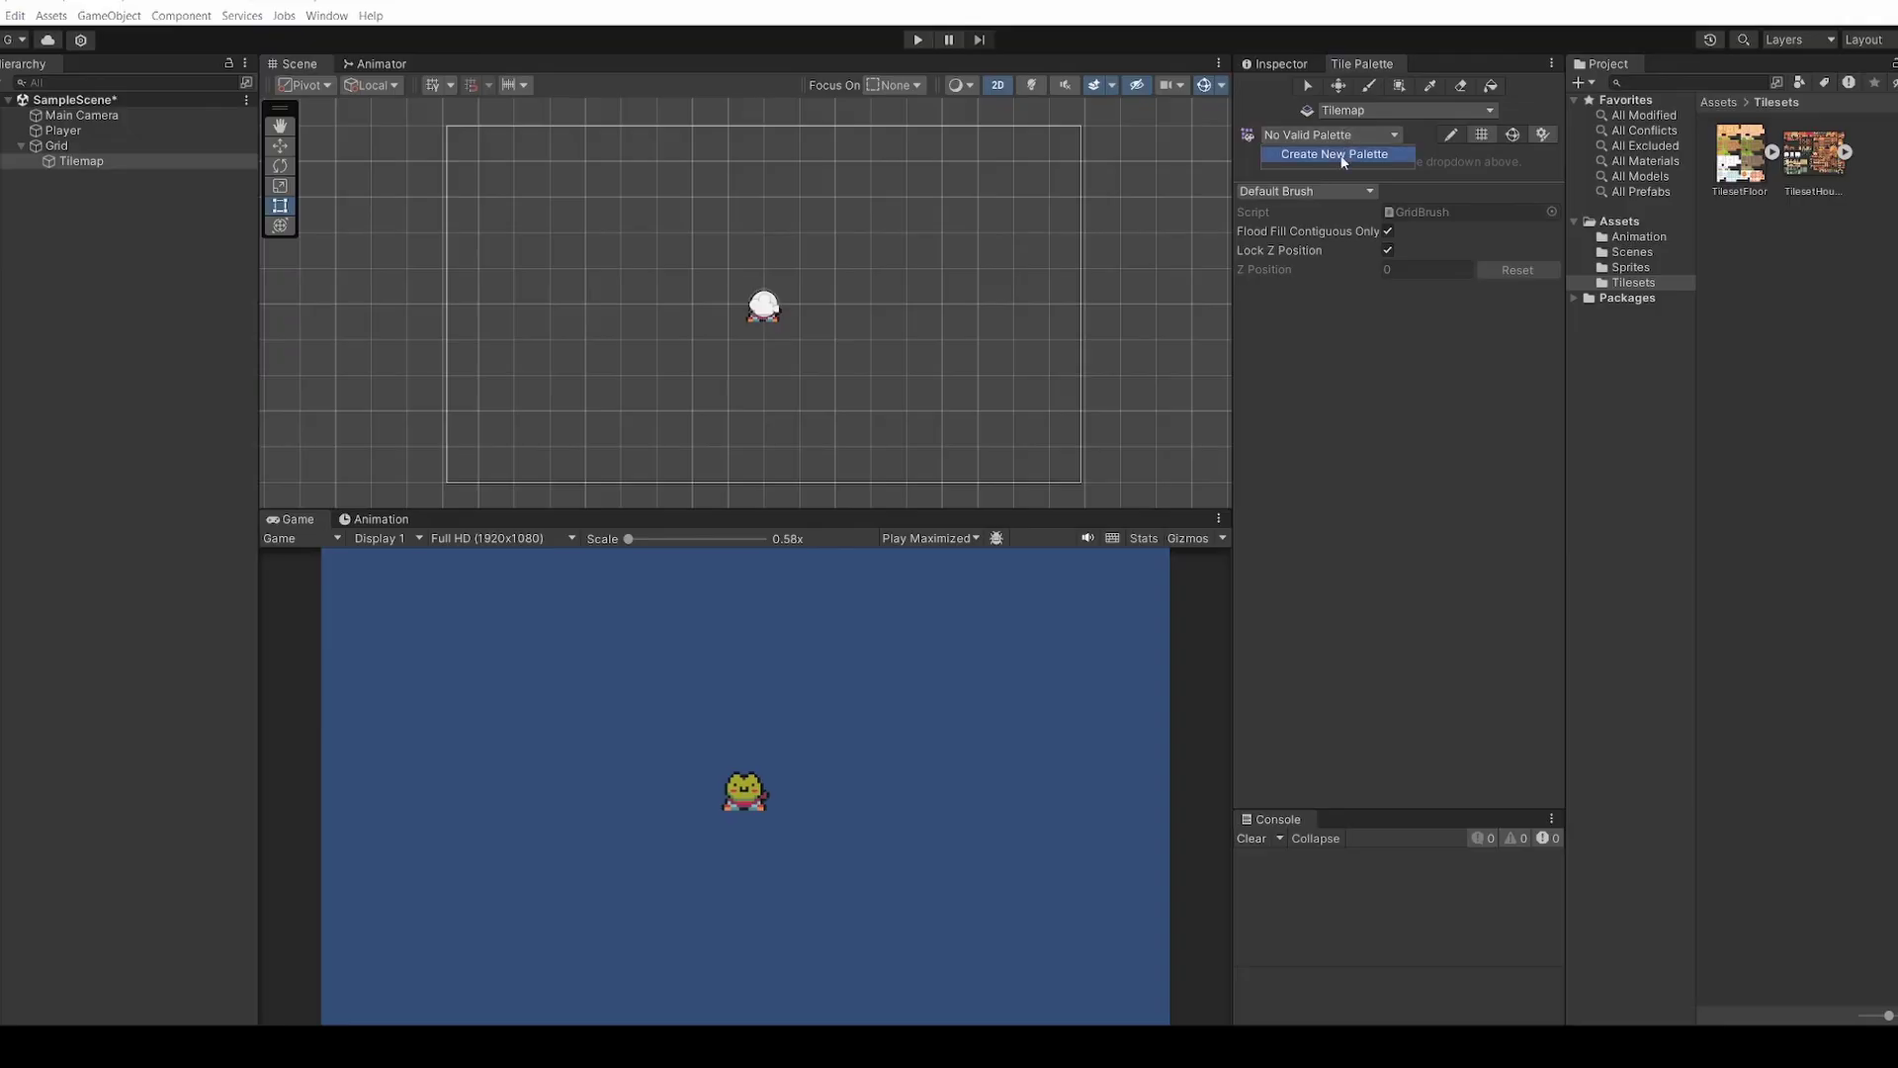
pyautogui.click(1343, 156)
pyautogui.click(1455, 177)
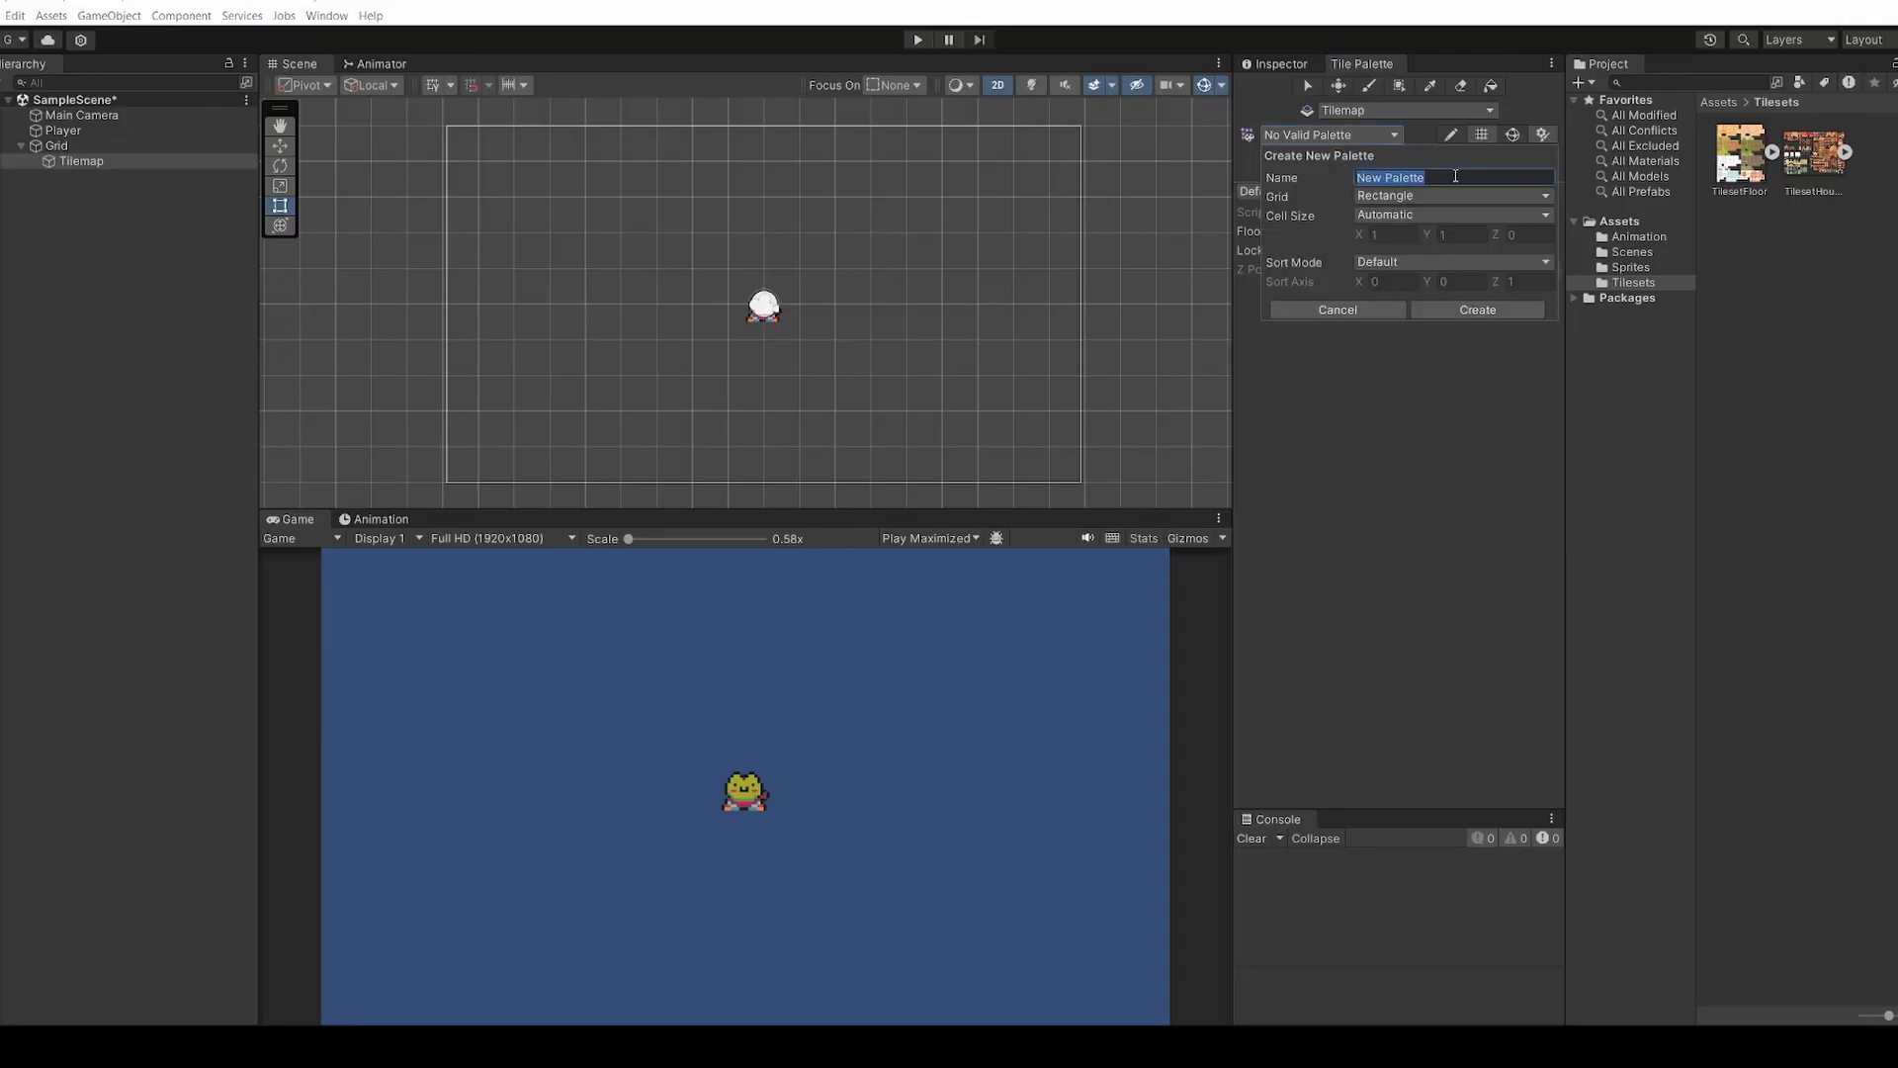
pyautogui.write('Ground')
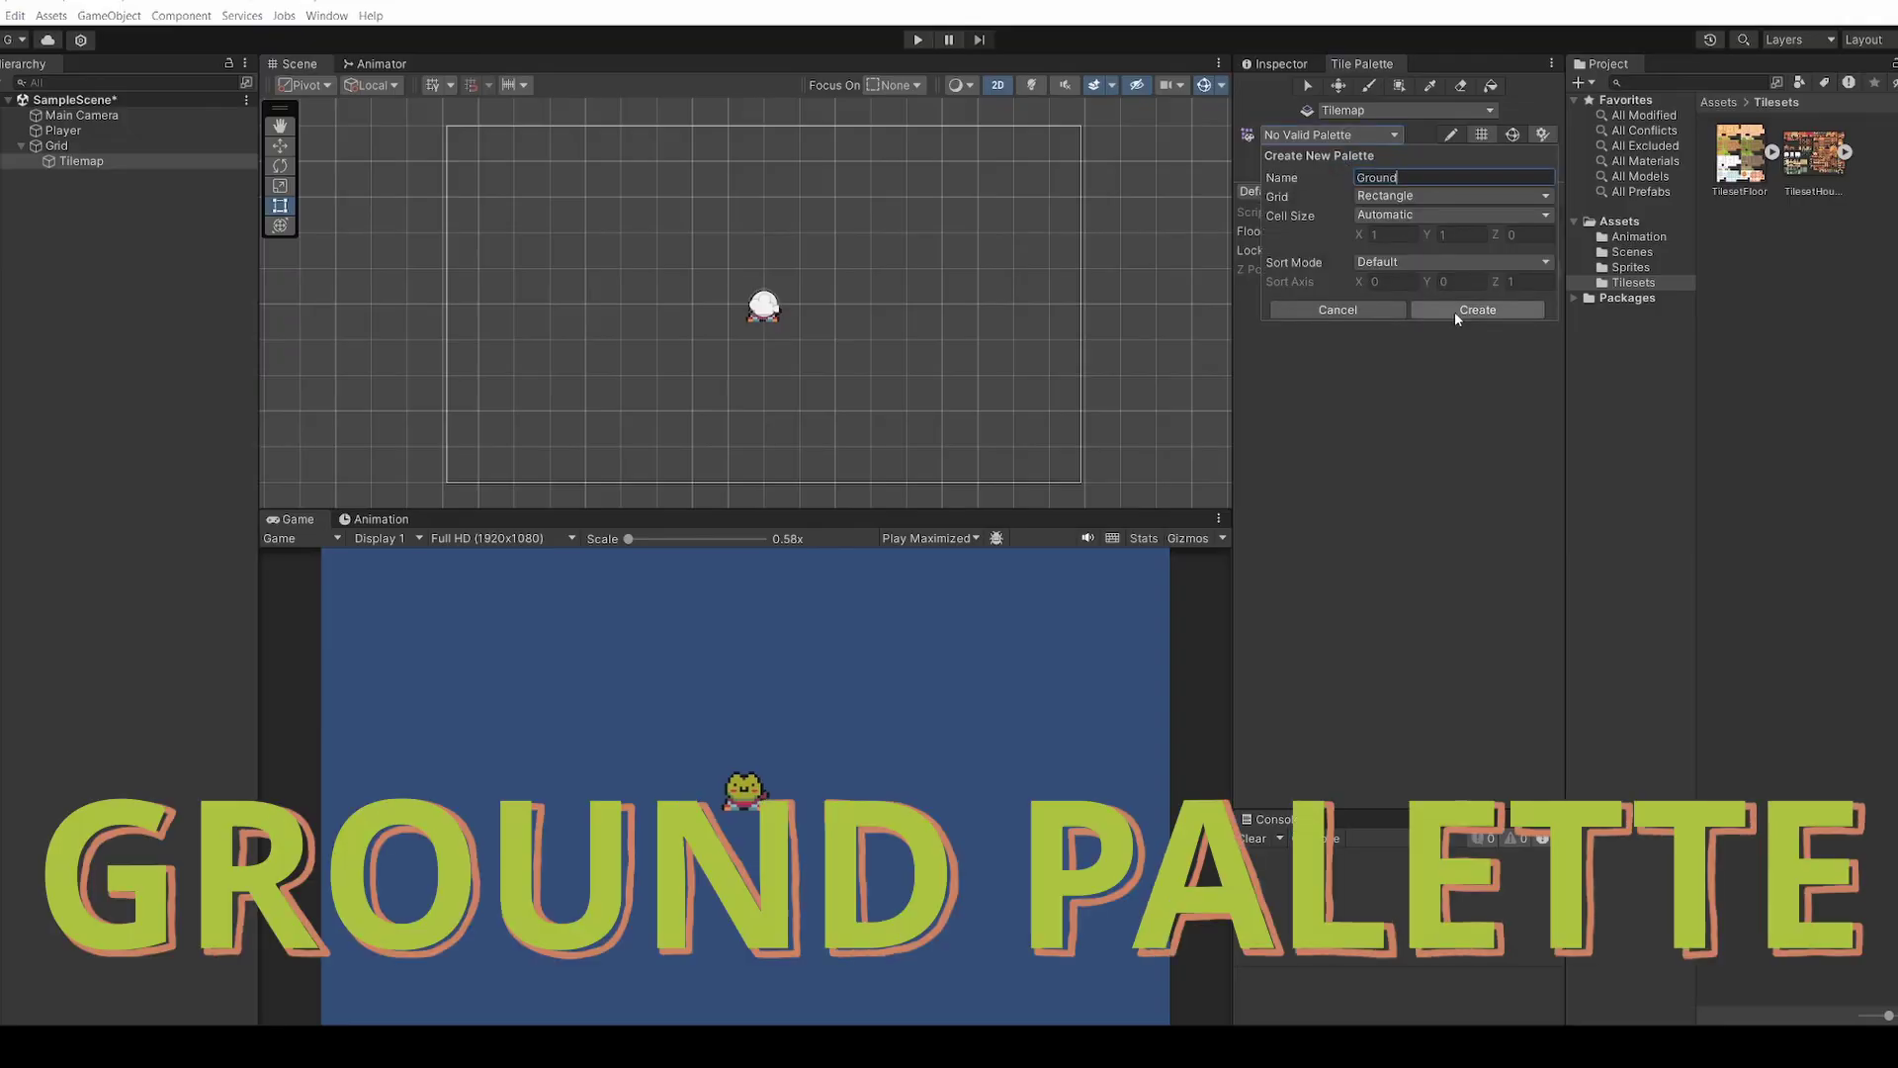
pyautogui.click(1456, 312)
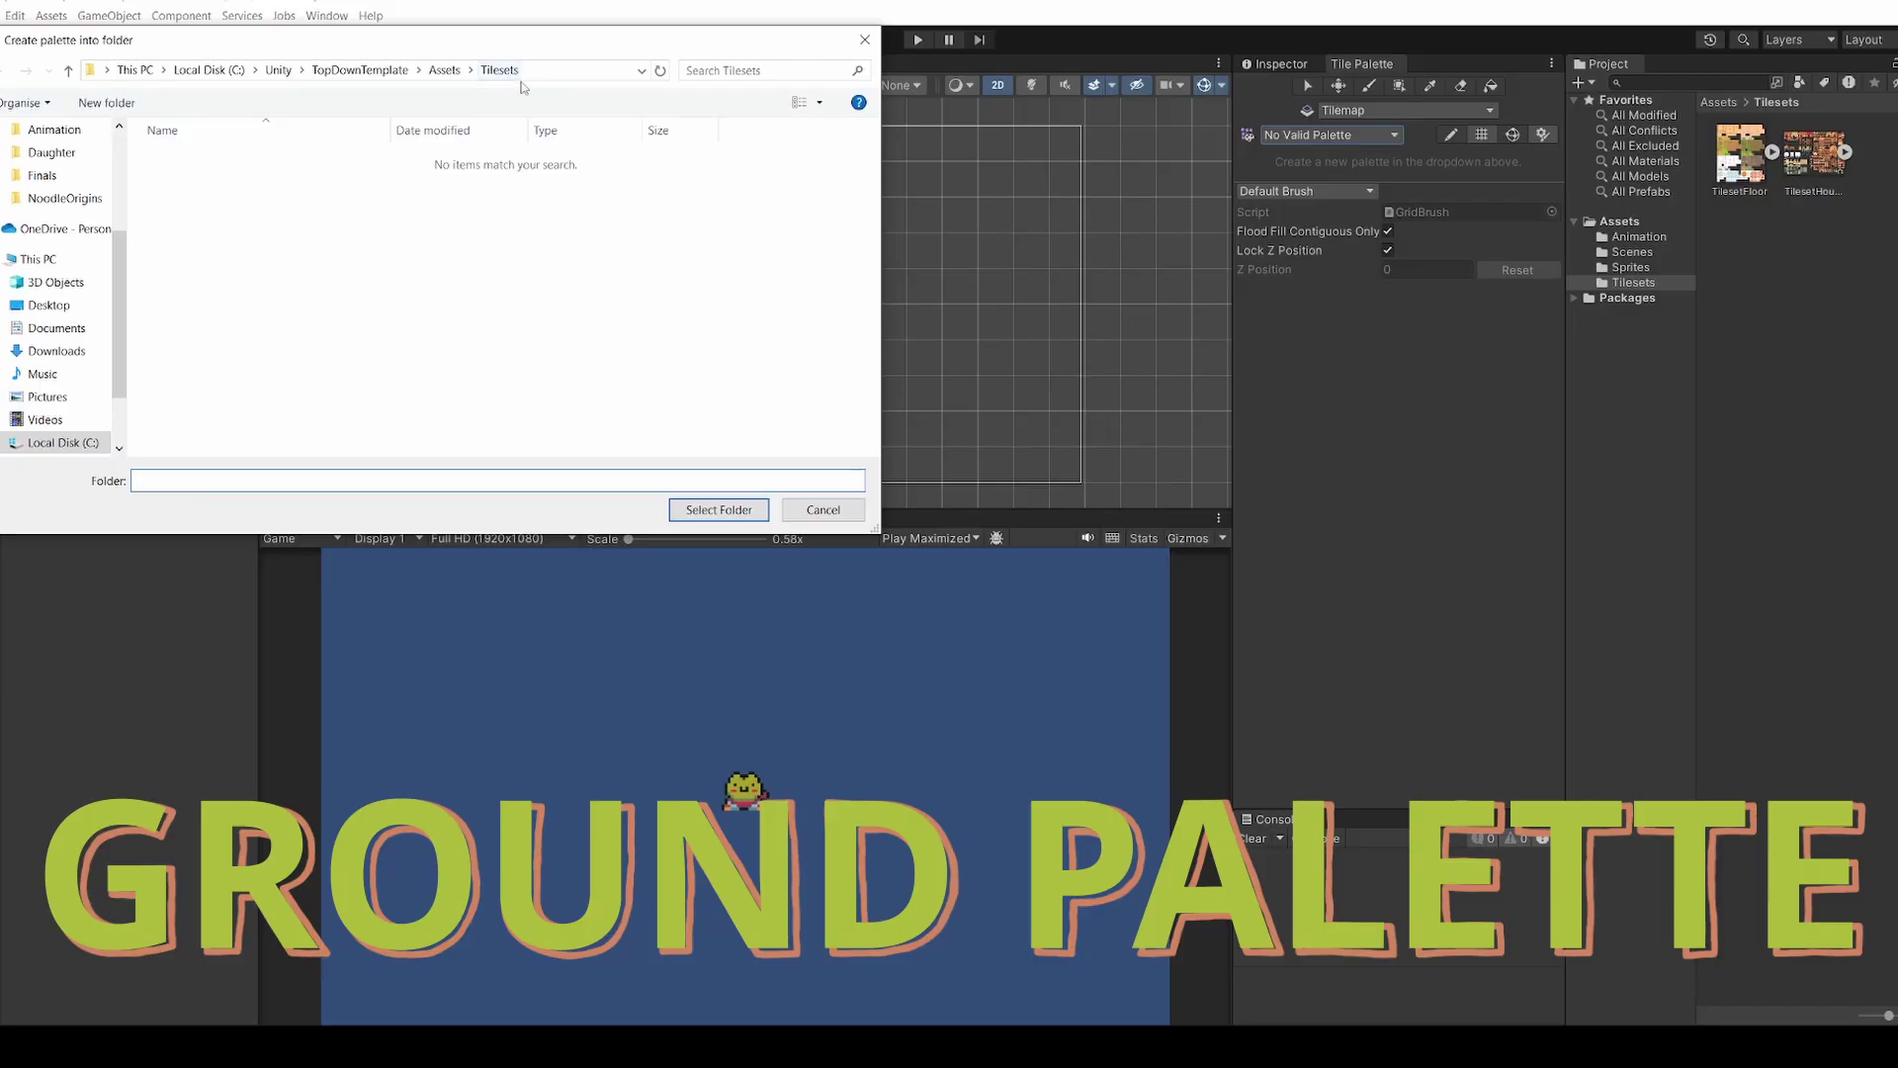
# Make a folder named GroundPalette inside Tilesets and save the Ground palette in it
pyautogui.rightClick(308, 253)
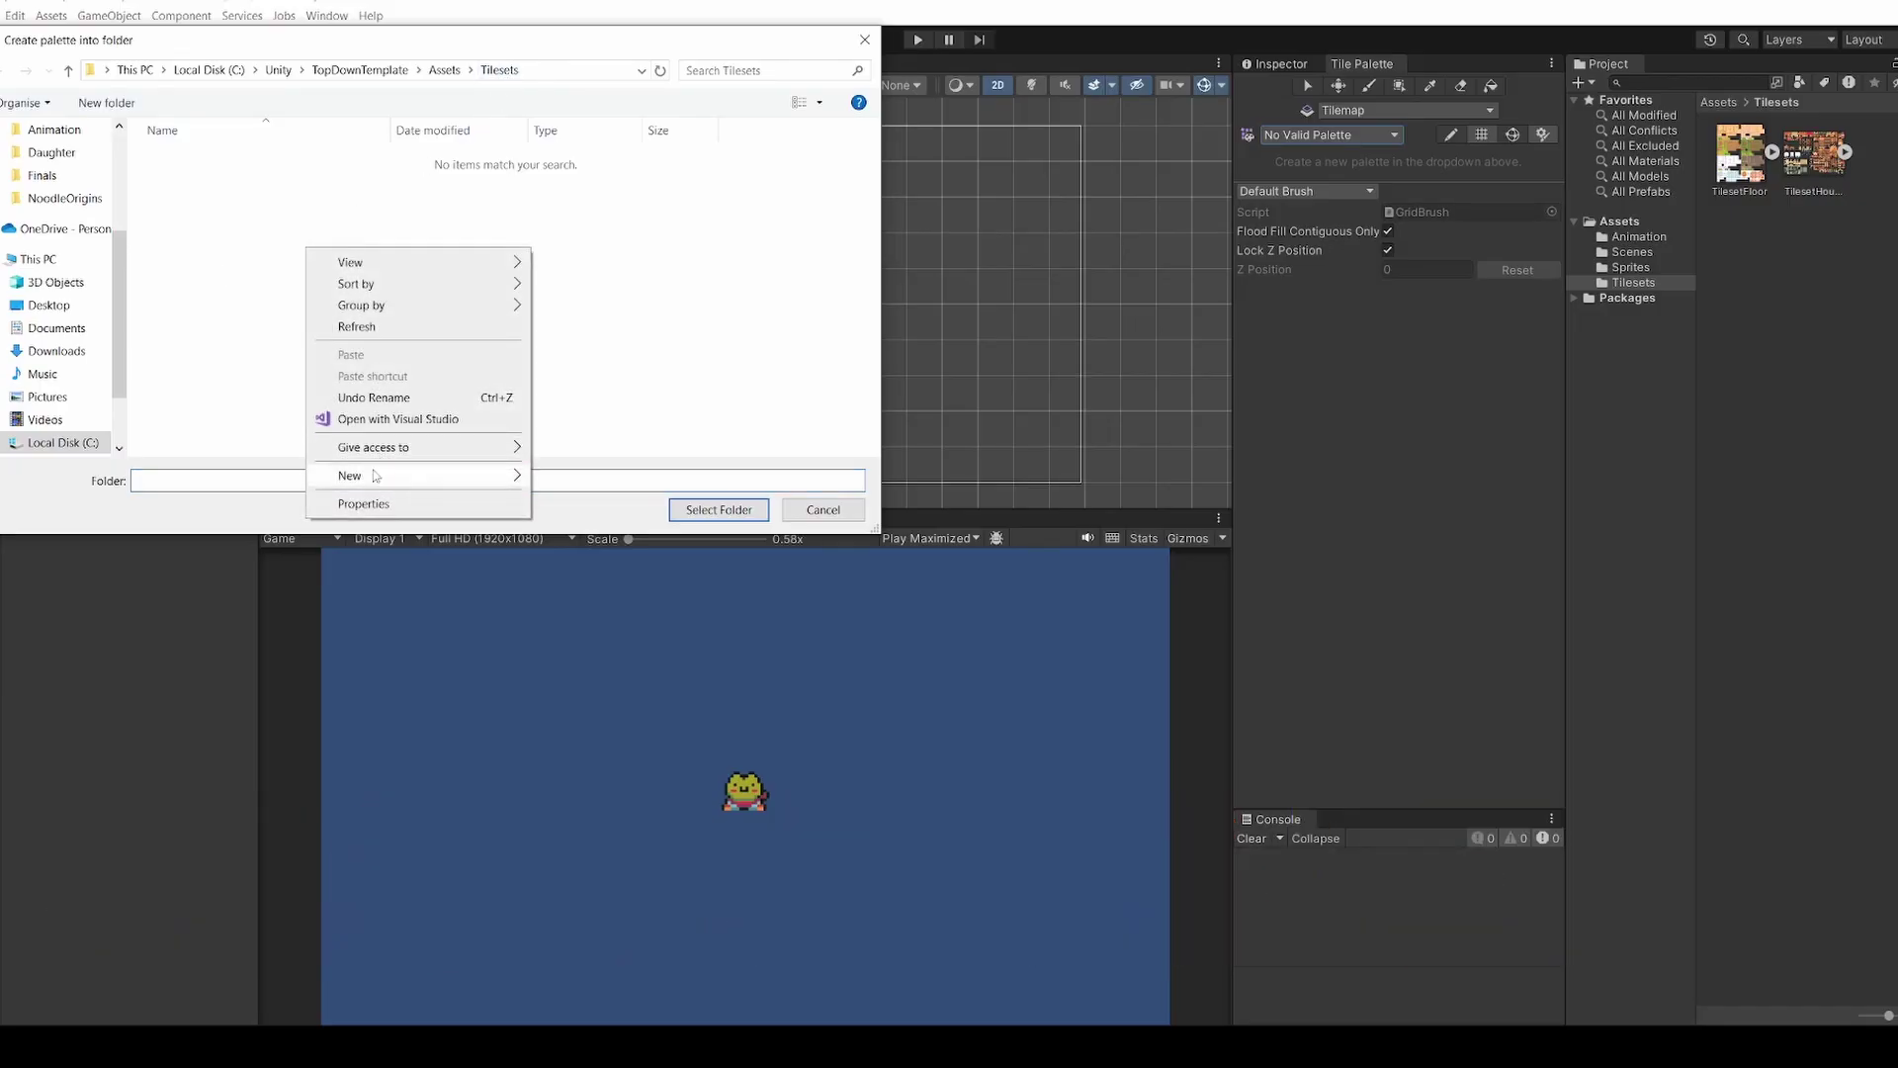
pyautogui.moveTo(475, 476)
pyautogui.click(584, 477)
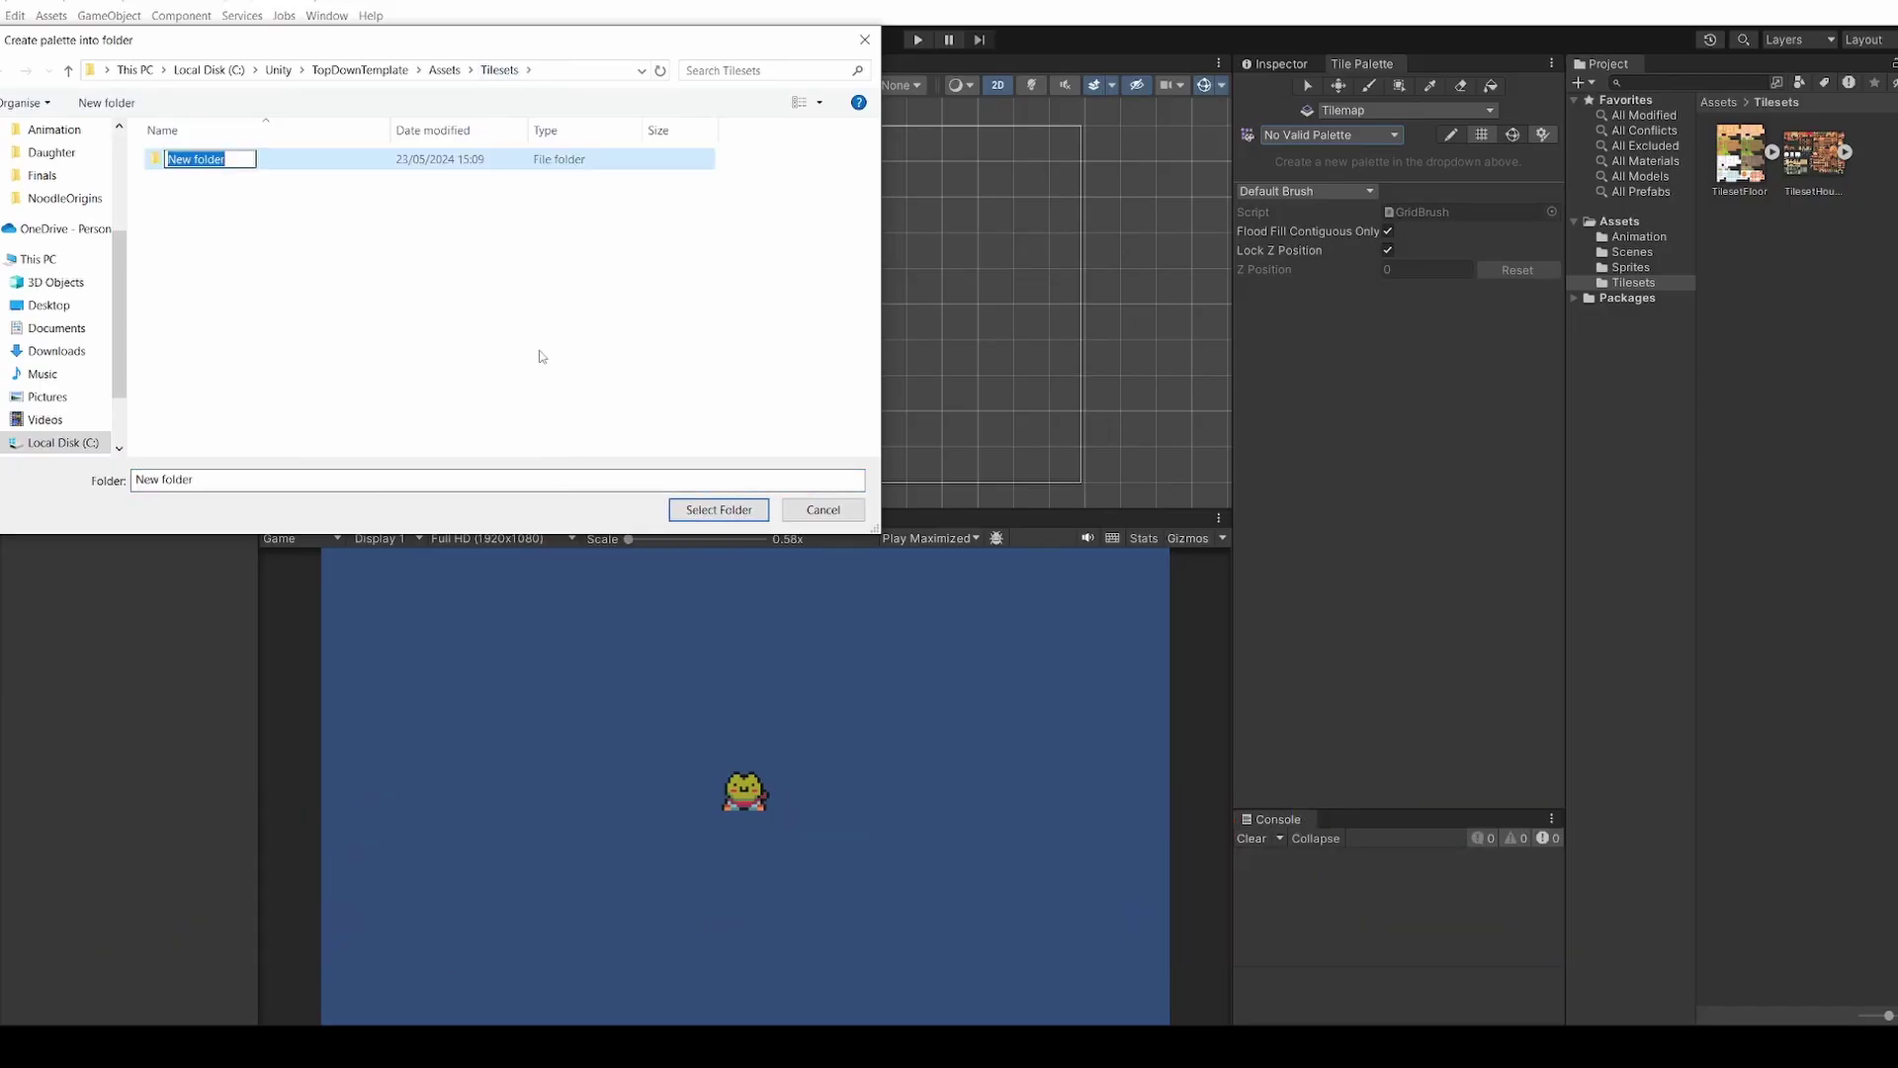
pyautogui.write('GroundPalette')
pyautogui.press('Return')
pyautogui.press('Return')
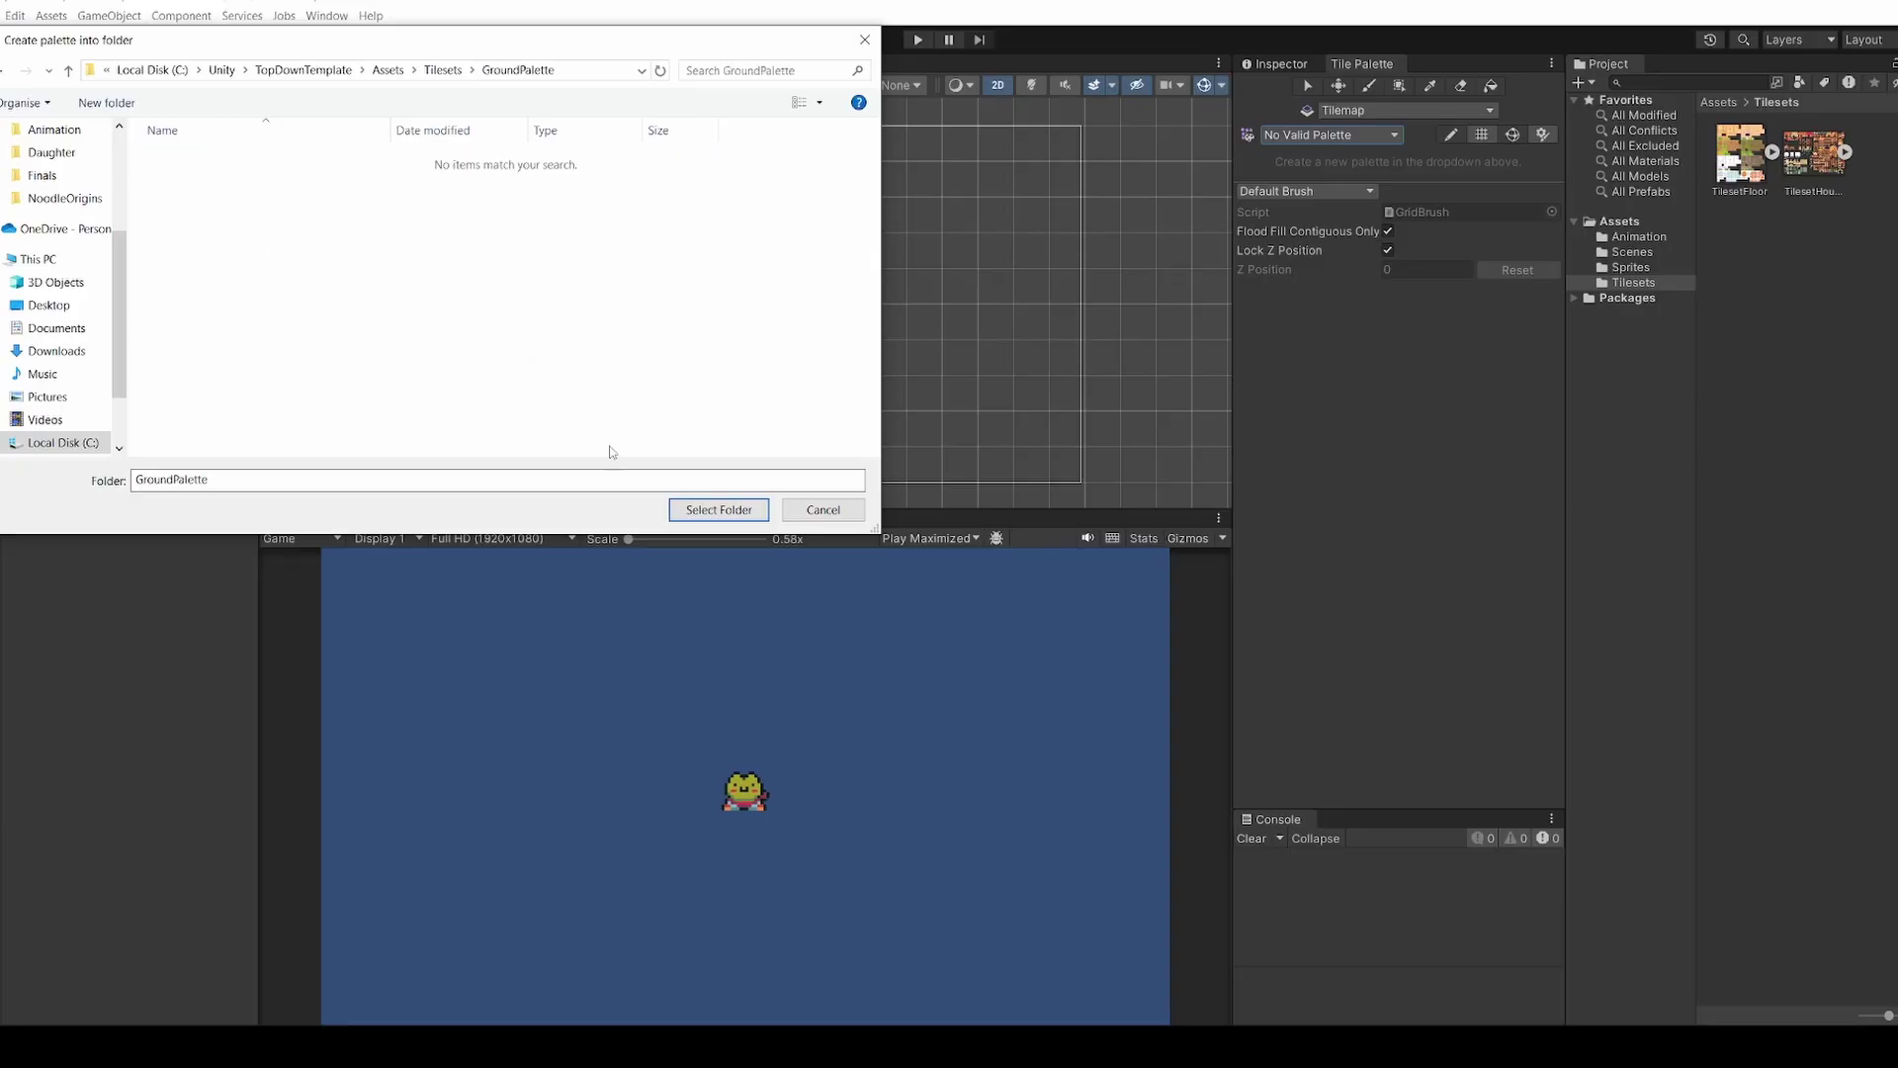
pyautogui.click(692, 511)
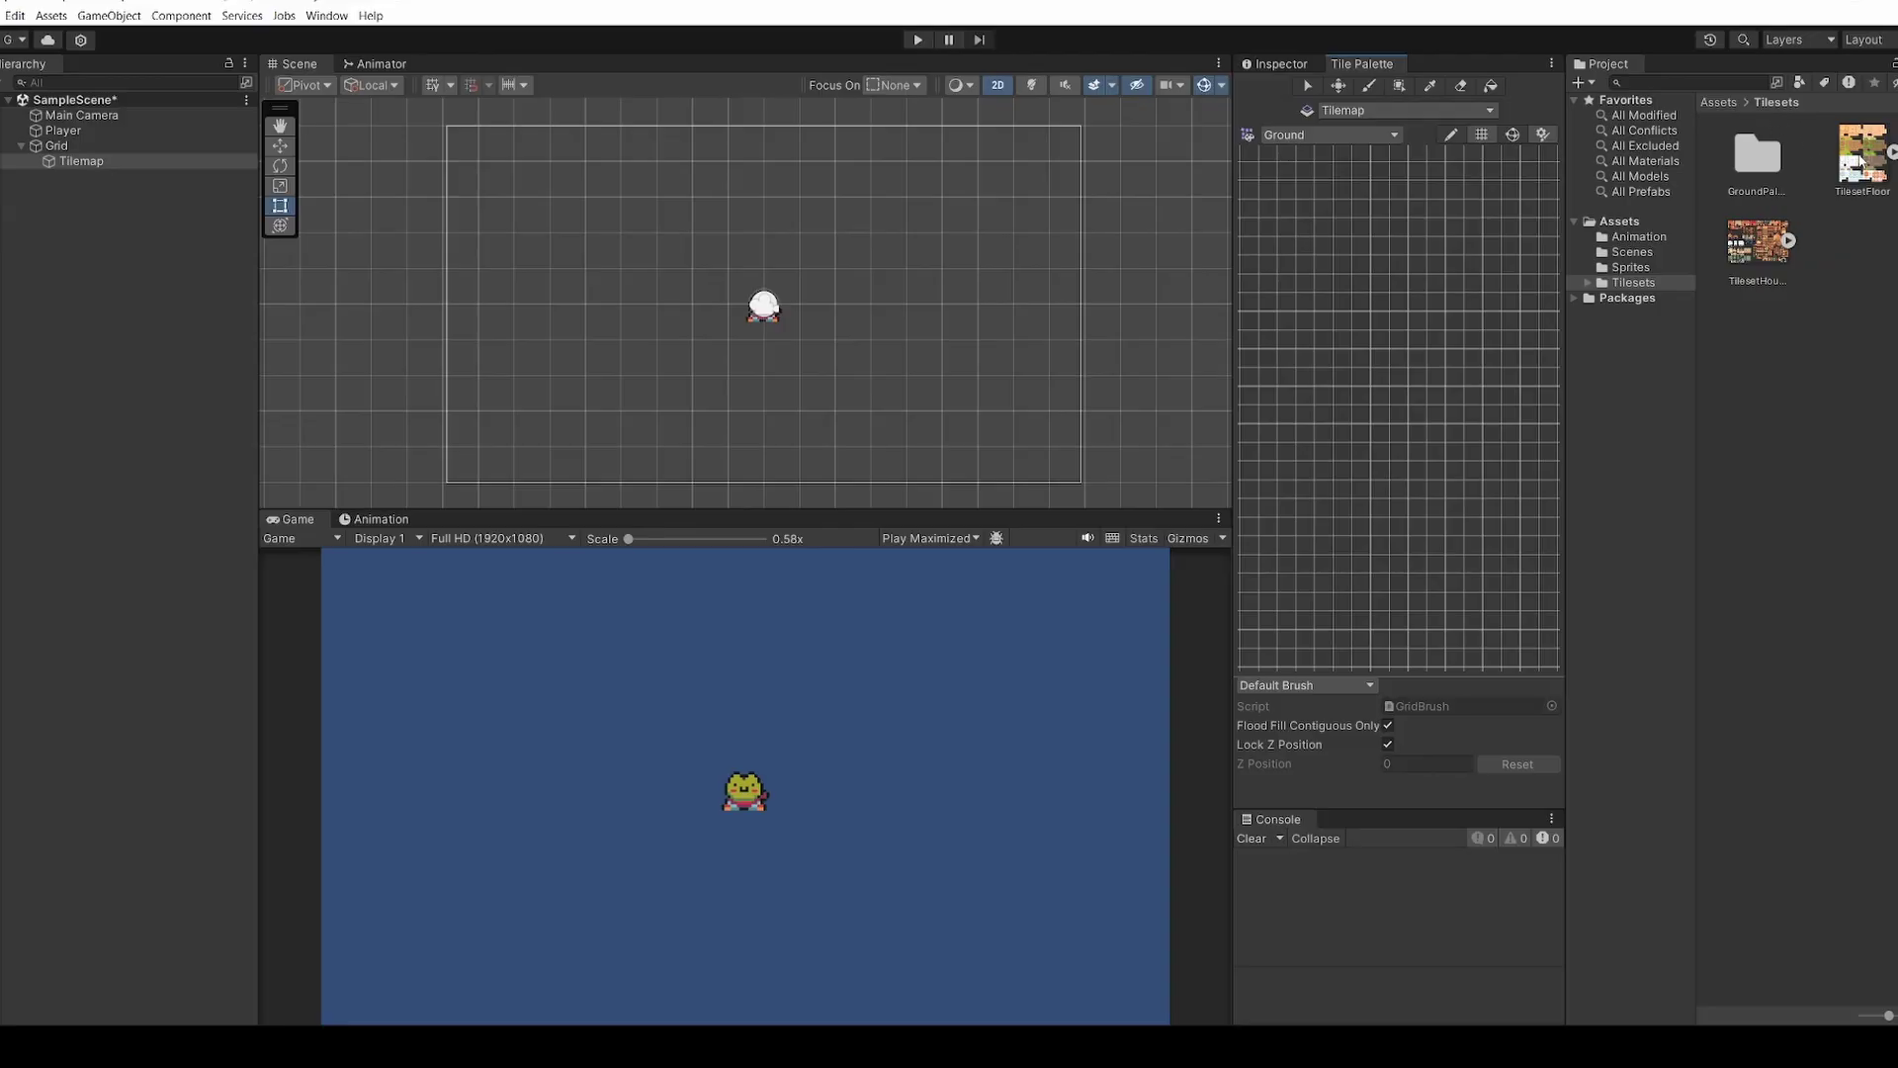
# Add the TilesetFloor texture to the Ground palette, generating its tiles into the GroundPalette folder
pyautogui.moveTo(1863, 158); pyautogui.dragTo(1281, 192)
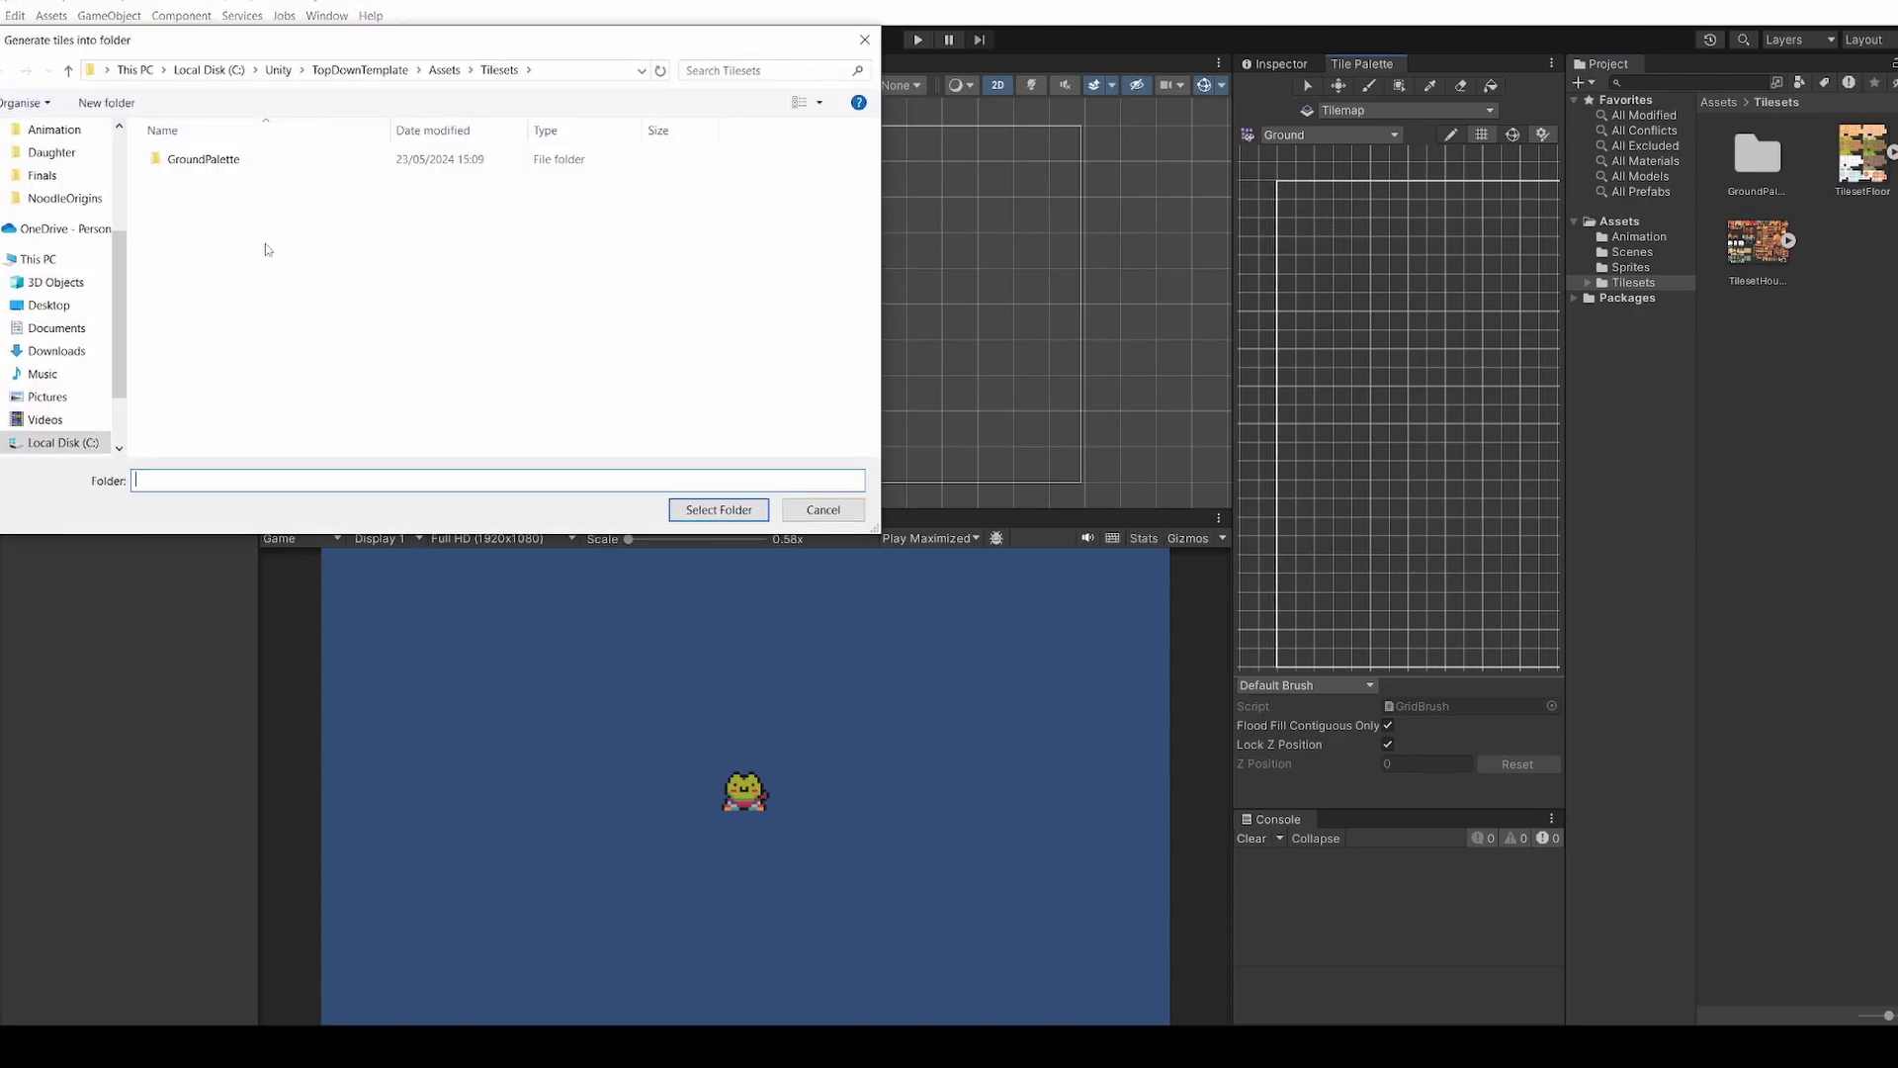
pyautogui.doubleClick(185, 164)
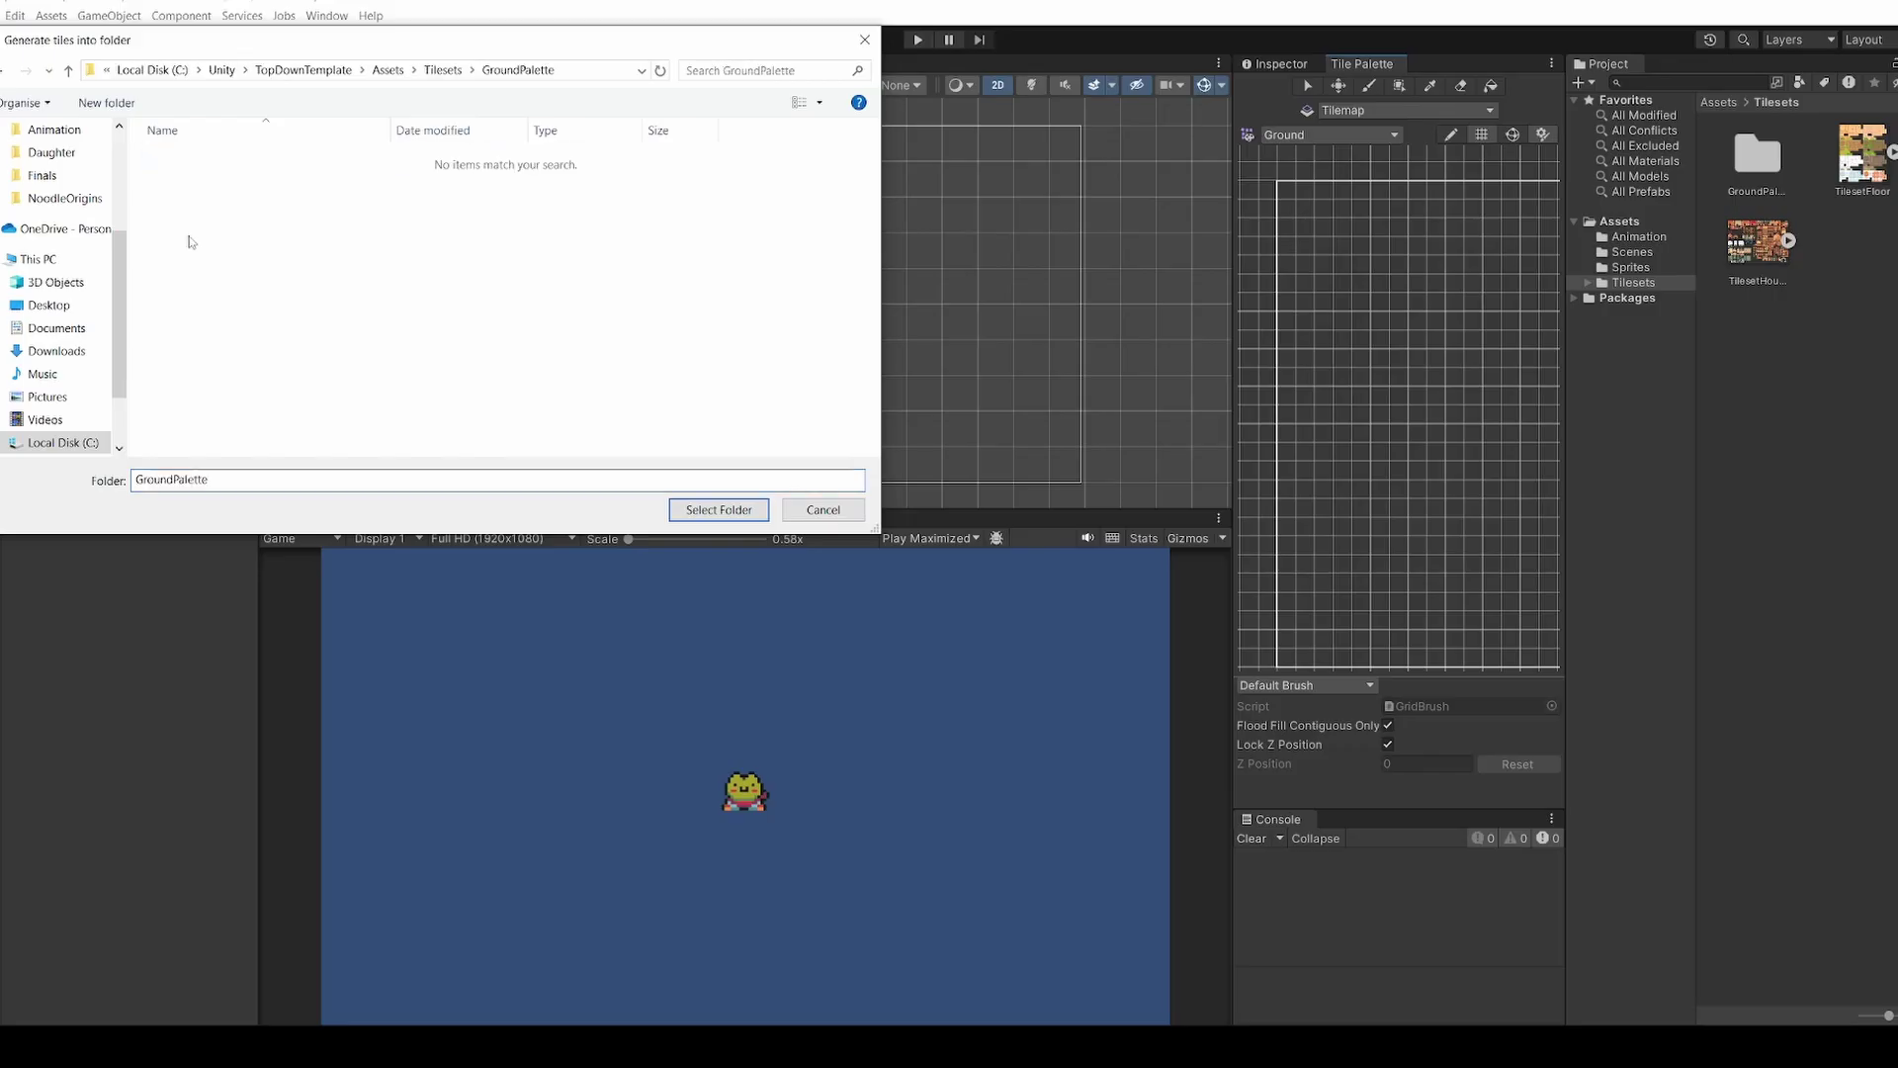
pyautogui.click(683, 509)
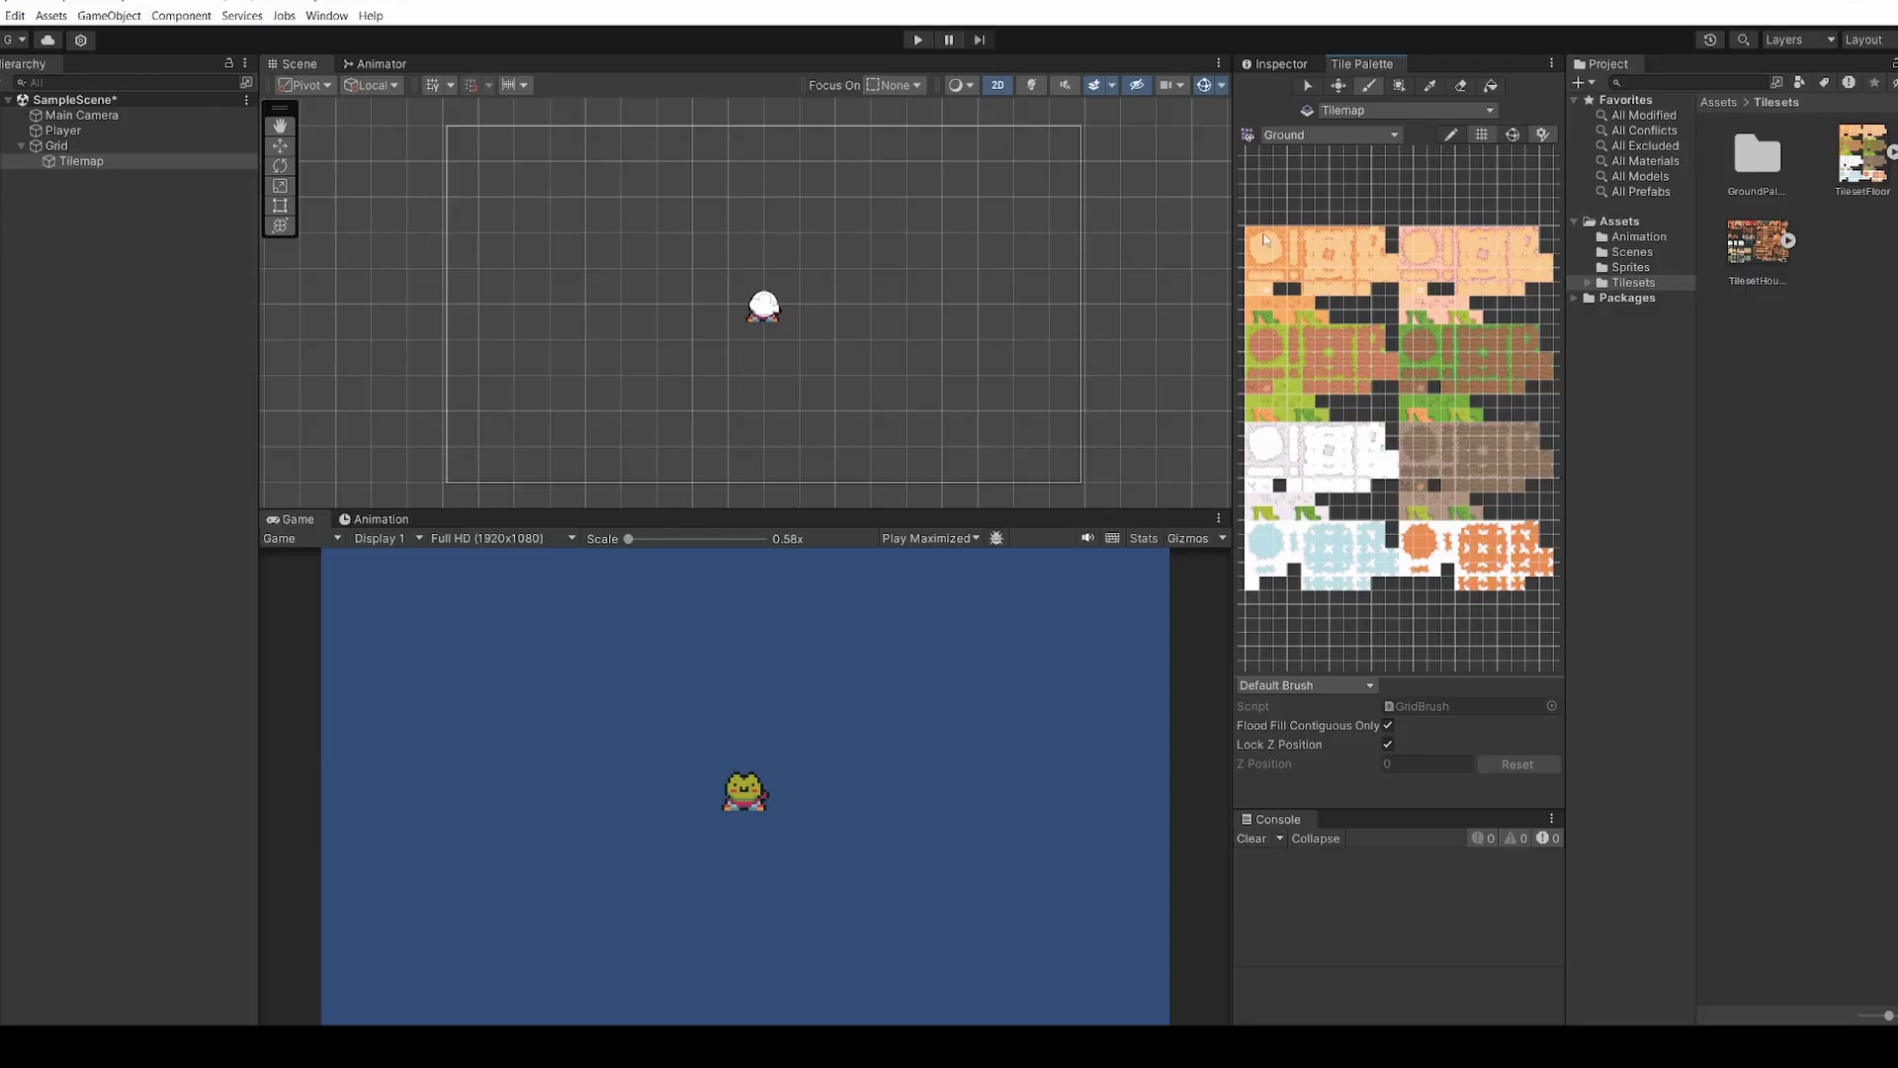
pyautogui.scroll(3, 1264, 240)
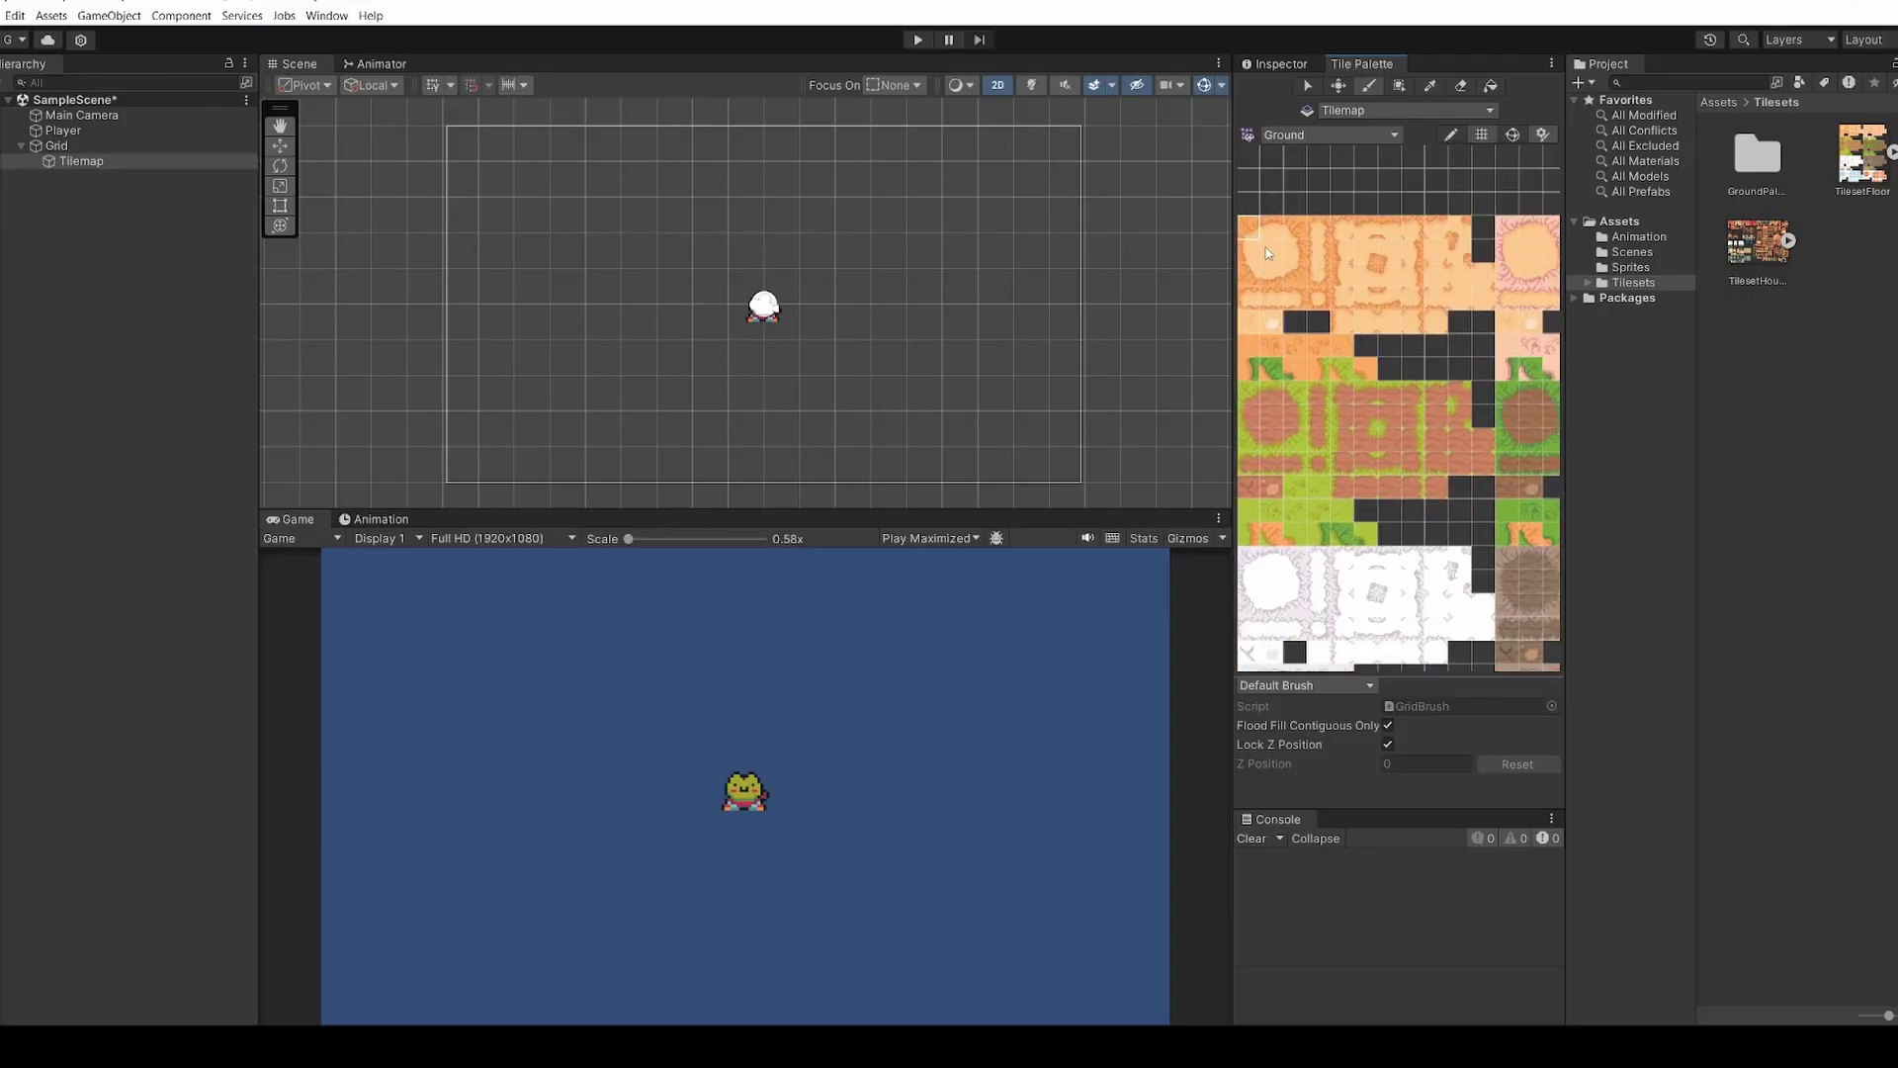
pyautogui.scroll(3, 1267, 253)
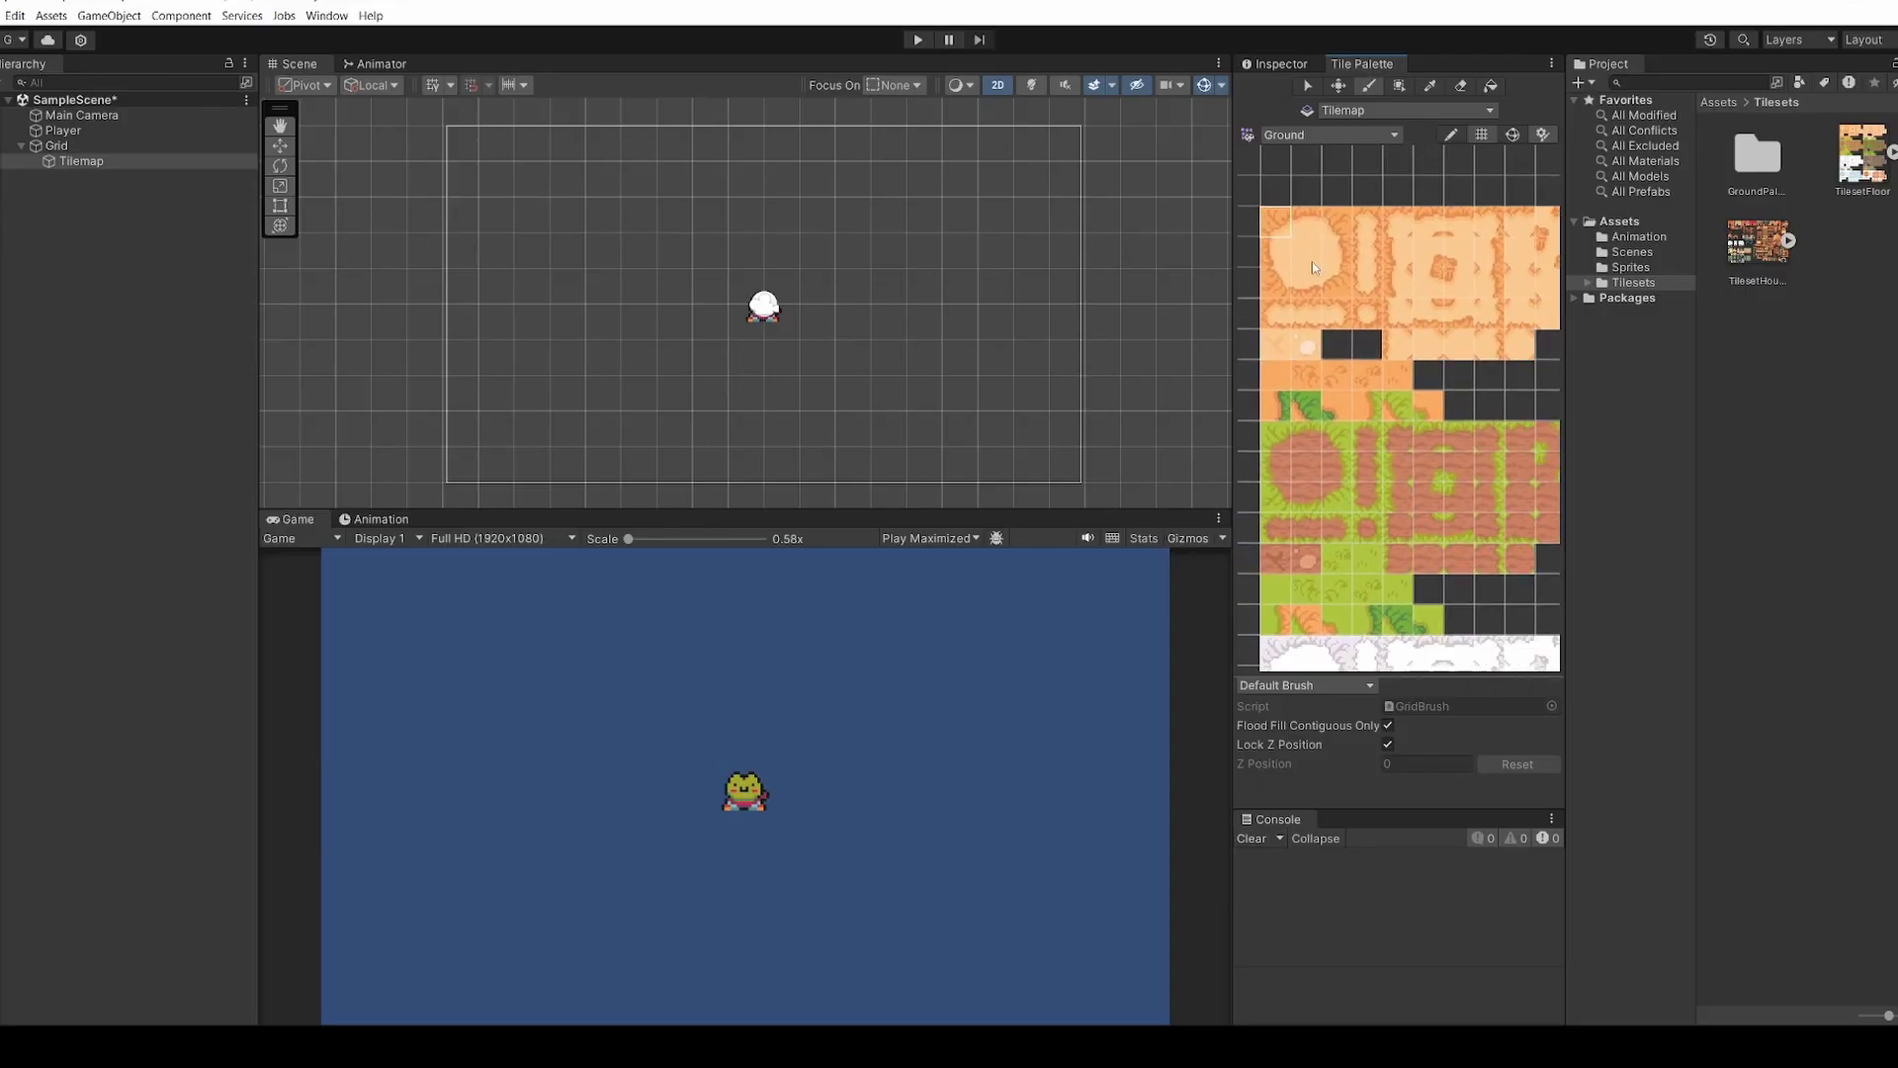
# Paint a row of grass-edged dirt tiles along the lower edge of the camera area and erase it
pyautogui.click(1307, 497)
pyautogui.moveTo(658, 464); pyautogui.dragTo(955, 471)
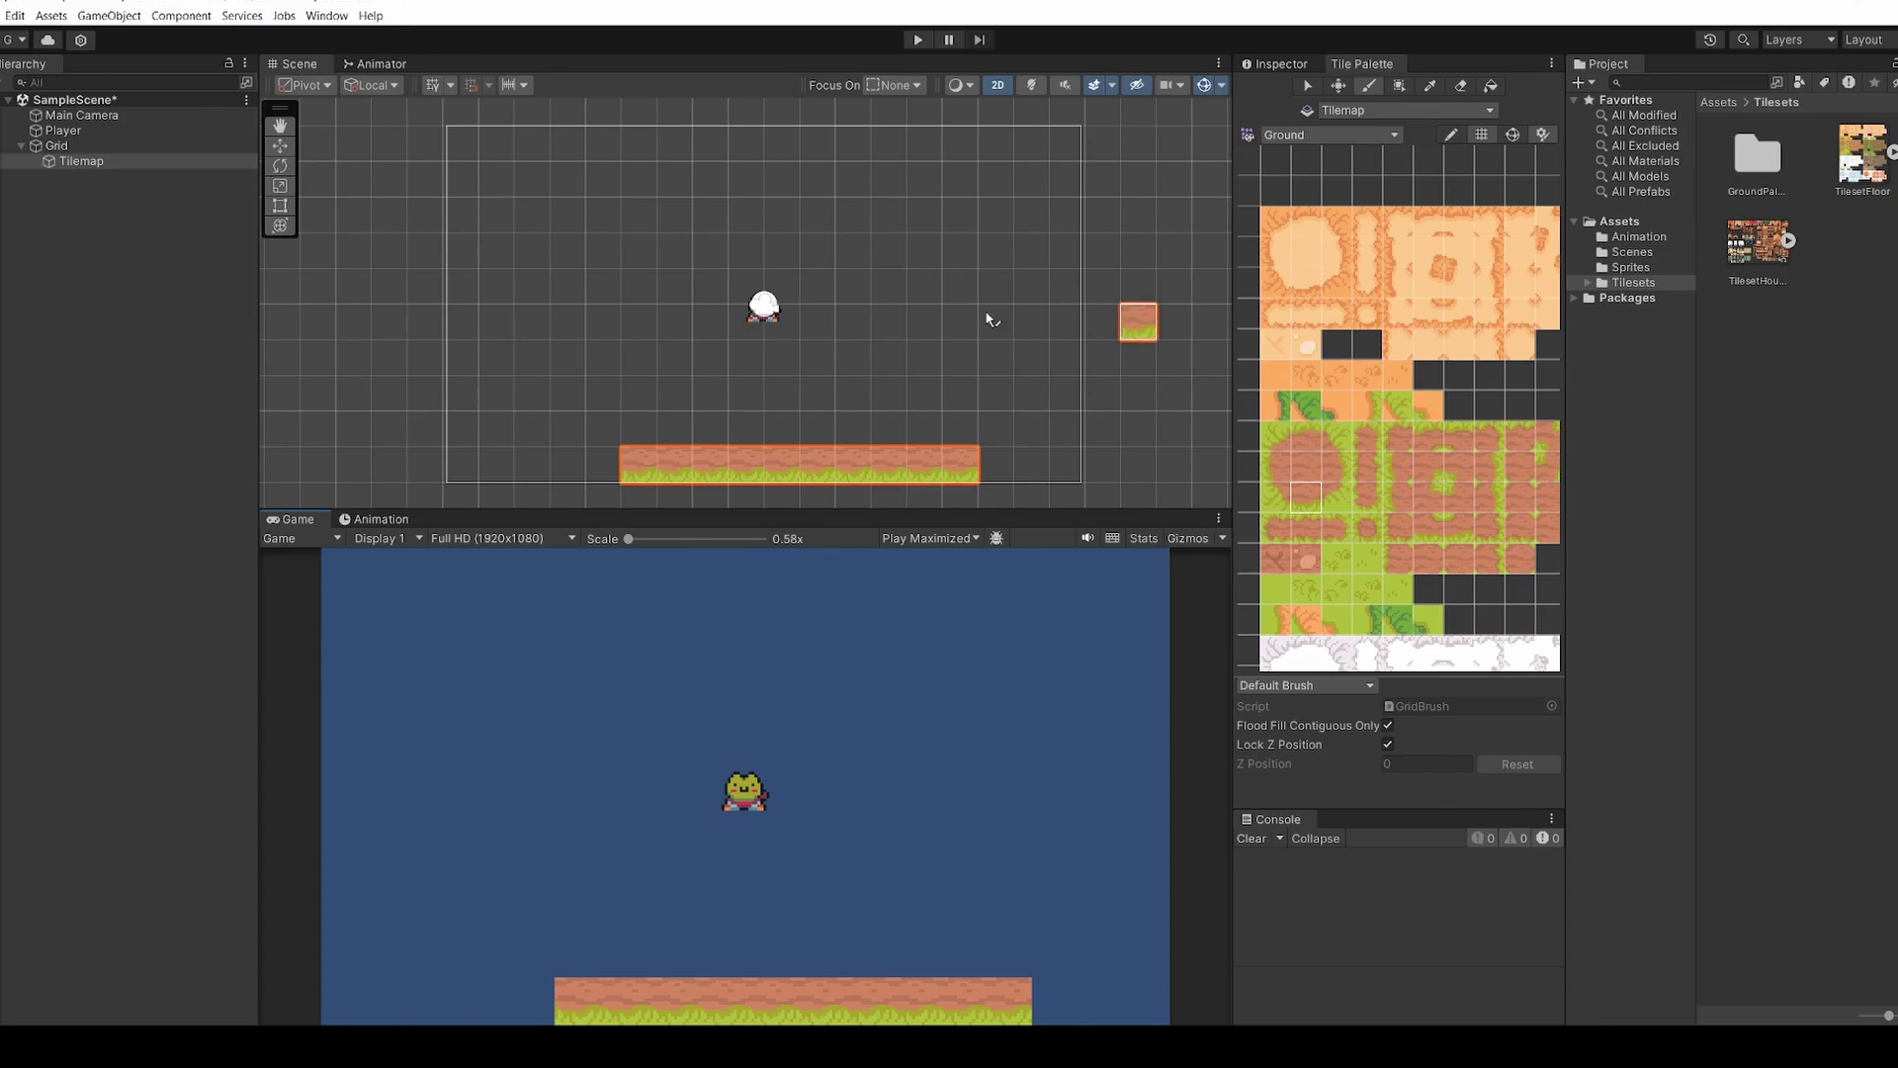
pyautogui.click(1459, 87)
pyautogui.moveTo(958, 479)
pyautogui.mouseDown()
pyautogui.moveTo(790, 483)
pyautogui.moveTo(910, 501)
pyautogui.moveTo(790, 468)
pyautogui.moveTo(771, 331)
pyautogui.moveTo(623, 330)
pyautogui.moveTo(638, 435)
pyautogui.mouseUp()
# Outline a square with the grass-edged dirt tile and flood-fill its interior
pyautogui.click(1369, 86)
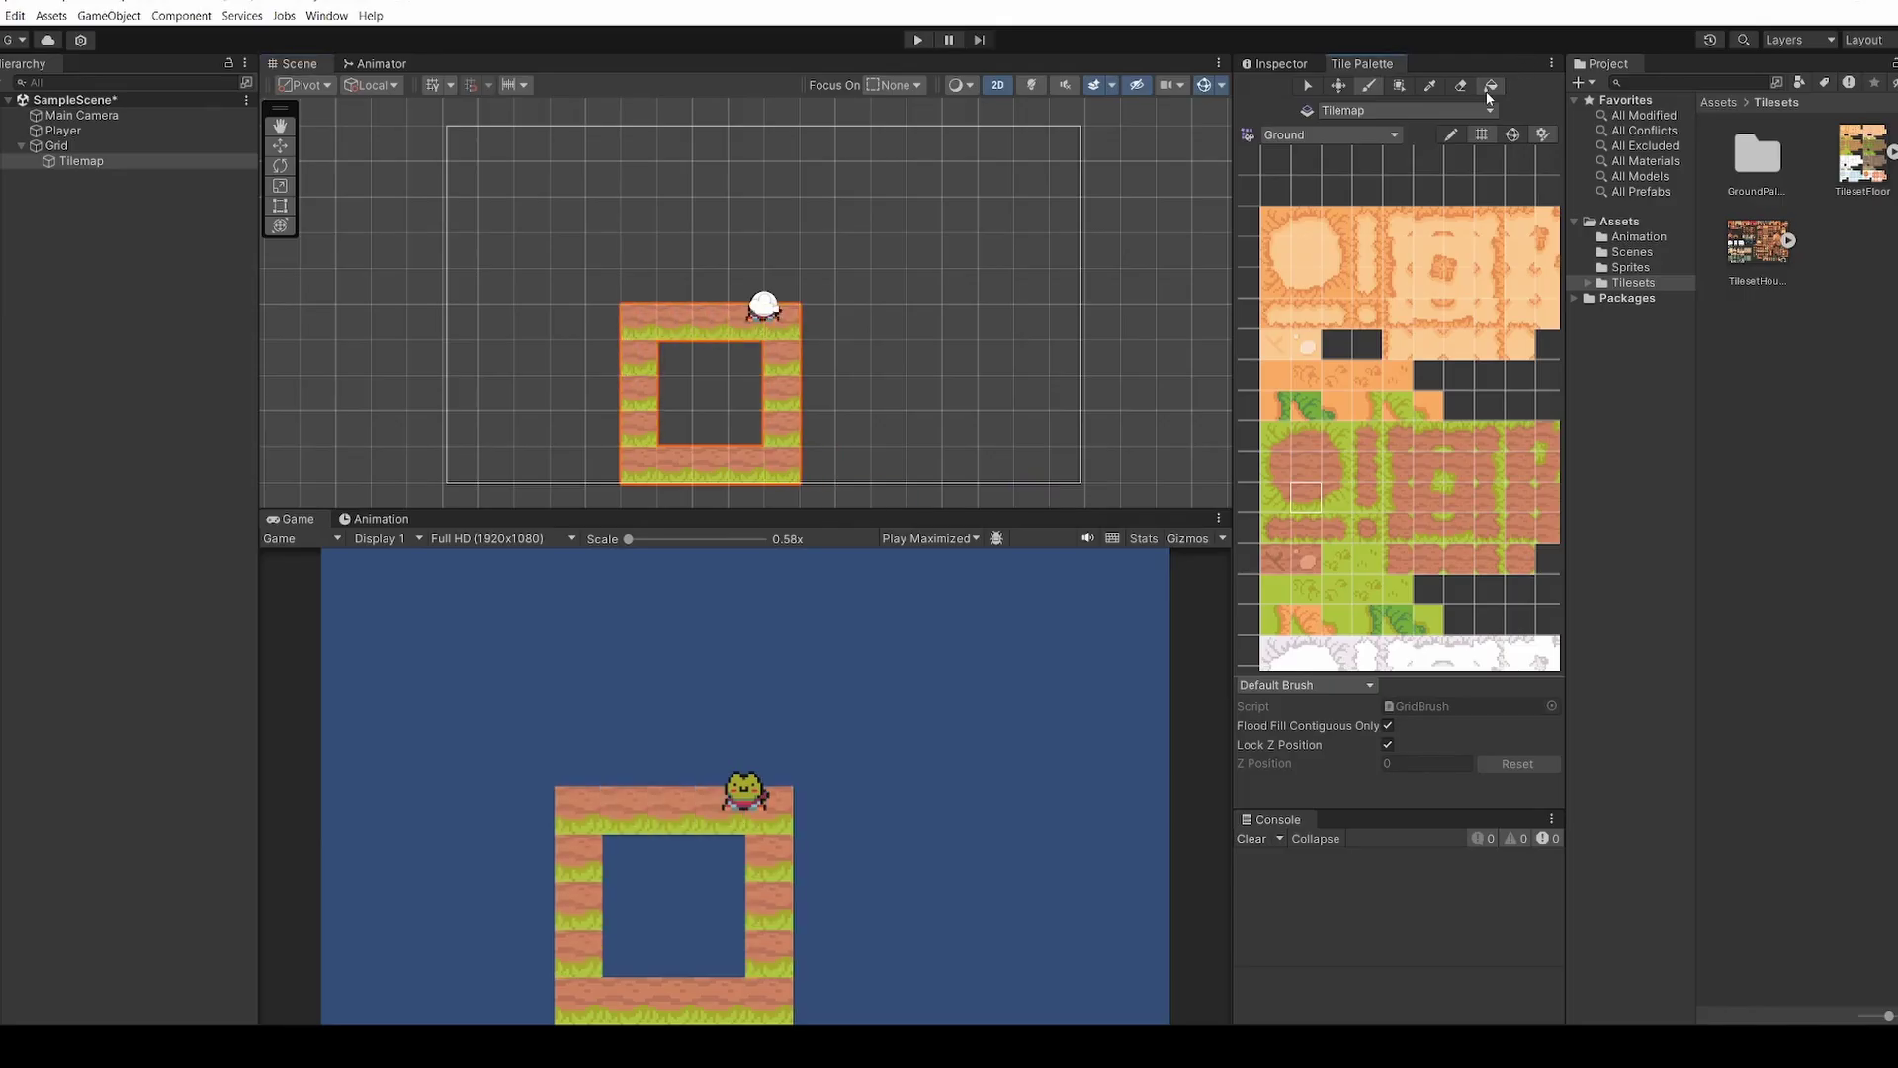
pyautogui.click(1491, 86)
pyautogui.click(727, 406)
pyautogui.click(670, 225)
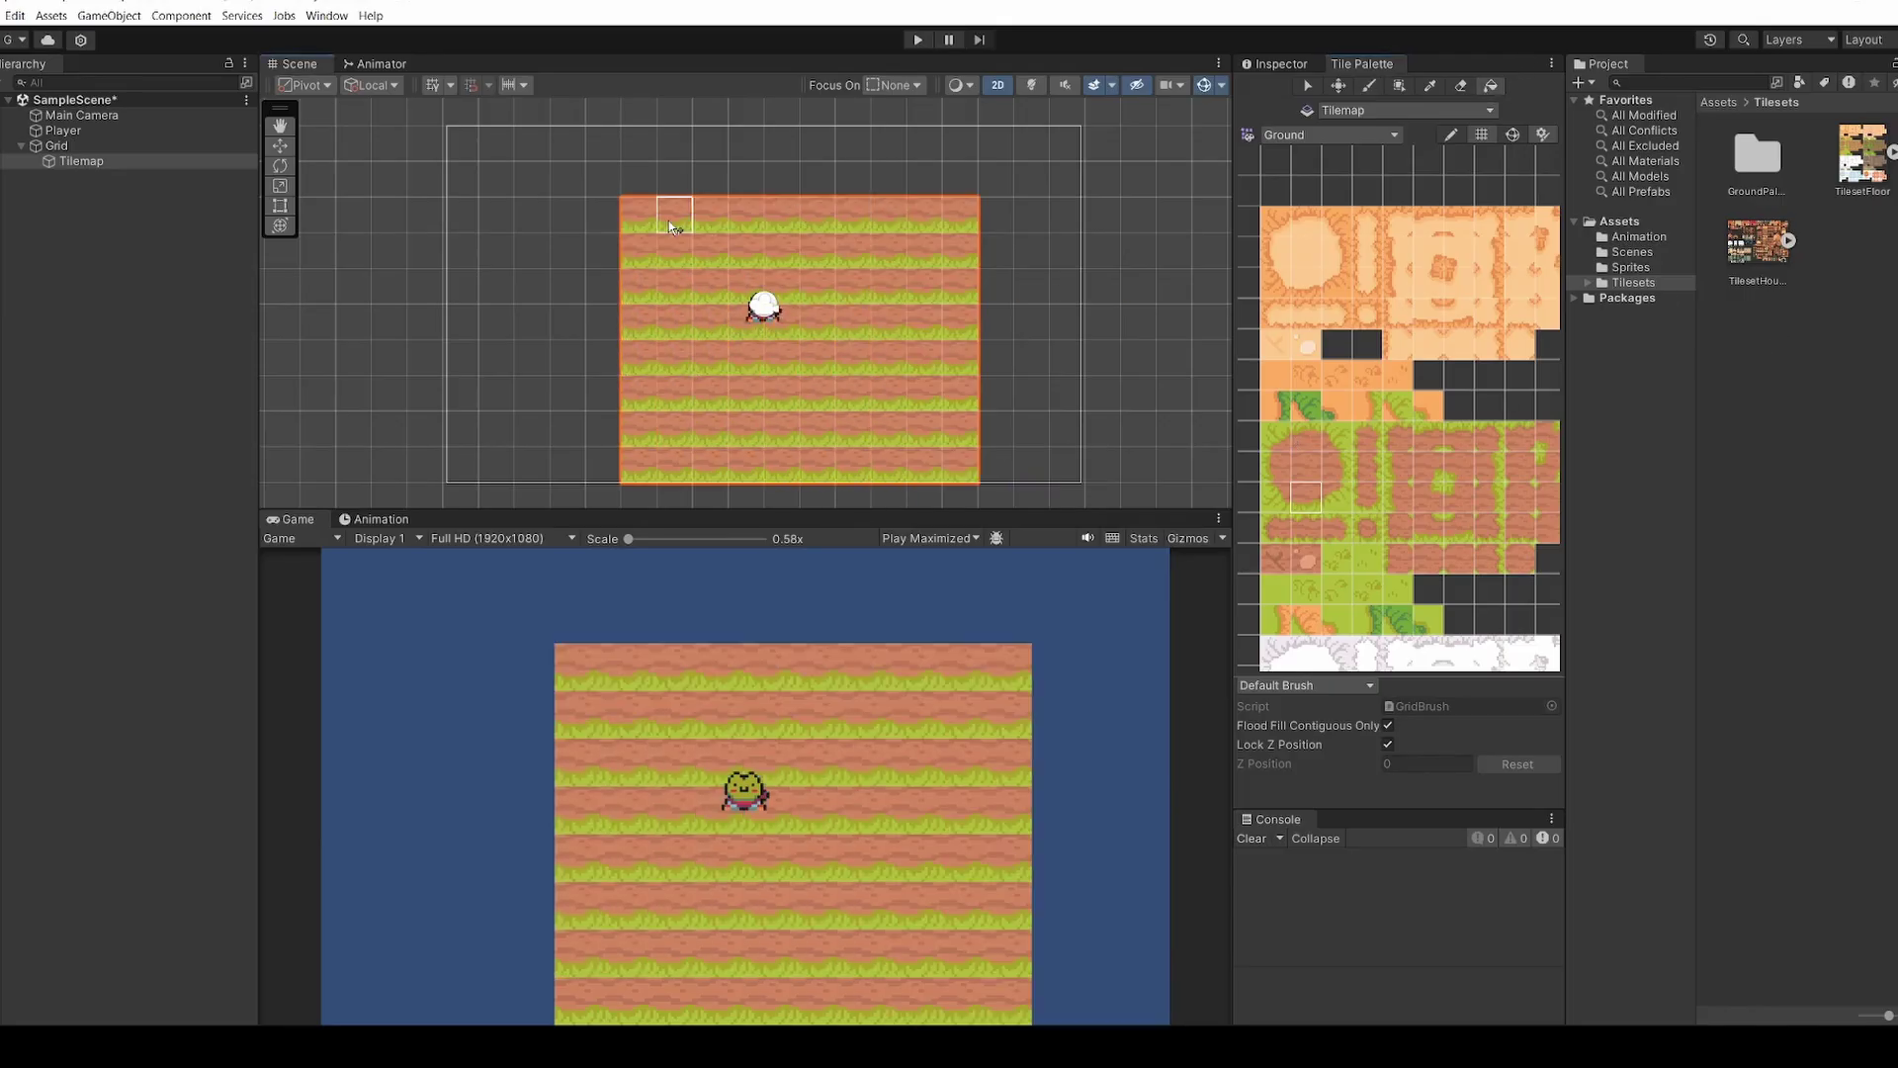
# Undo the last dirt tile painting and erase the remaining test tiles from the scene
pyautogui.hotkey('ctrl', 'z')
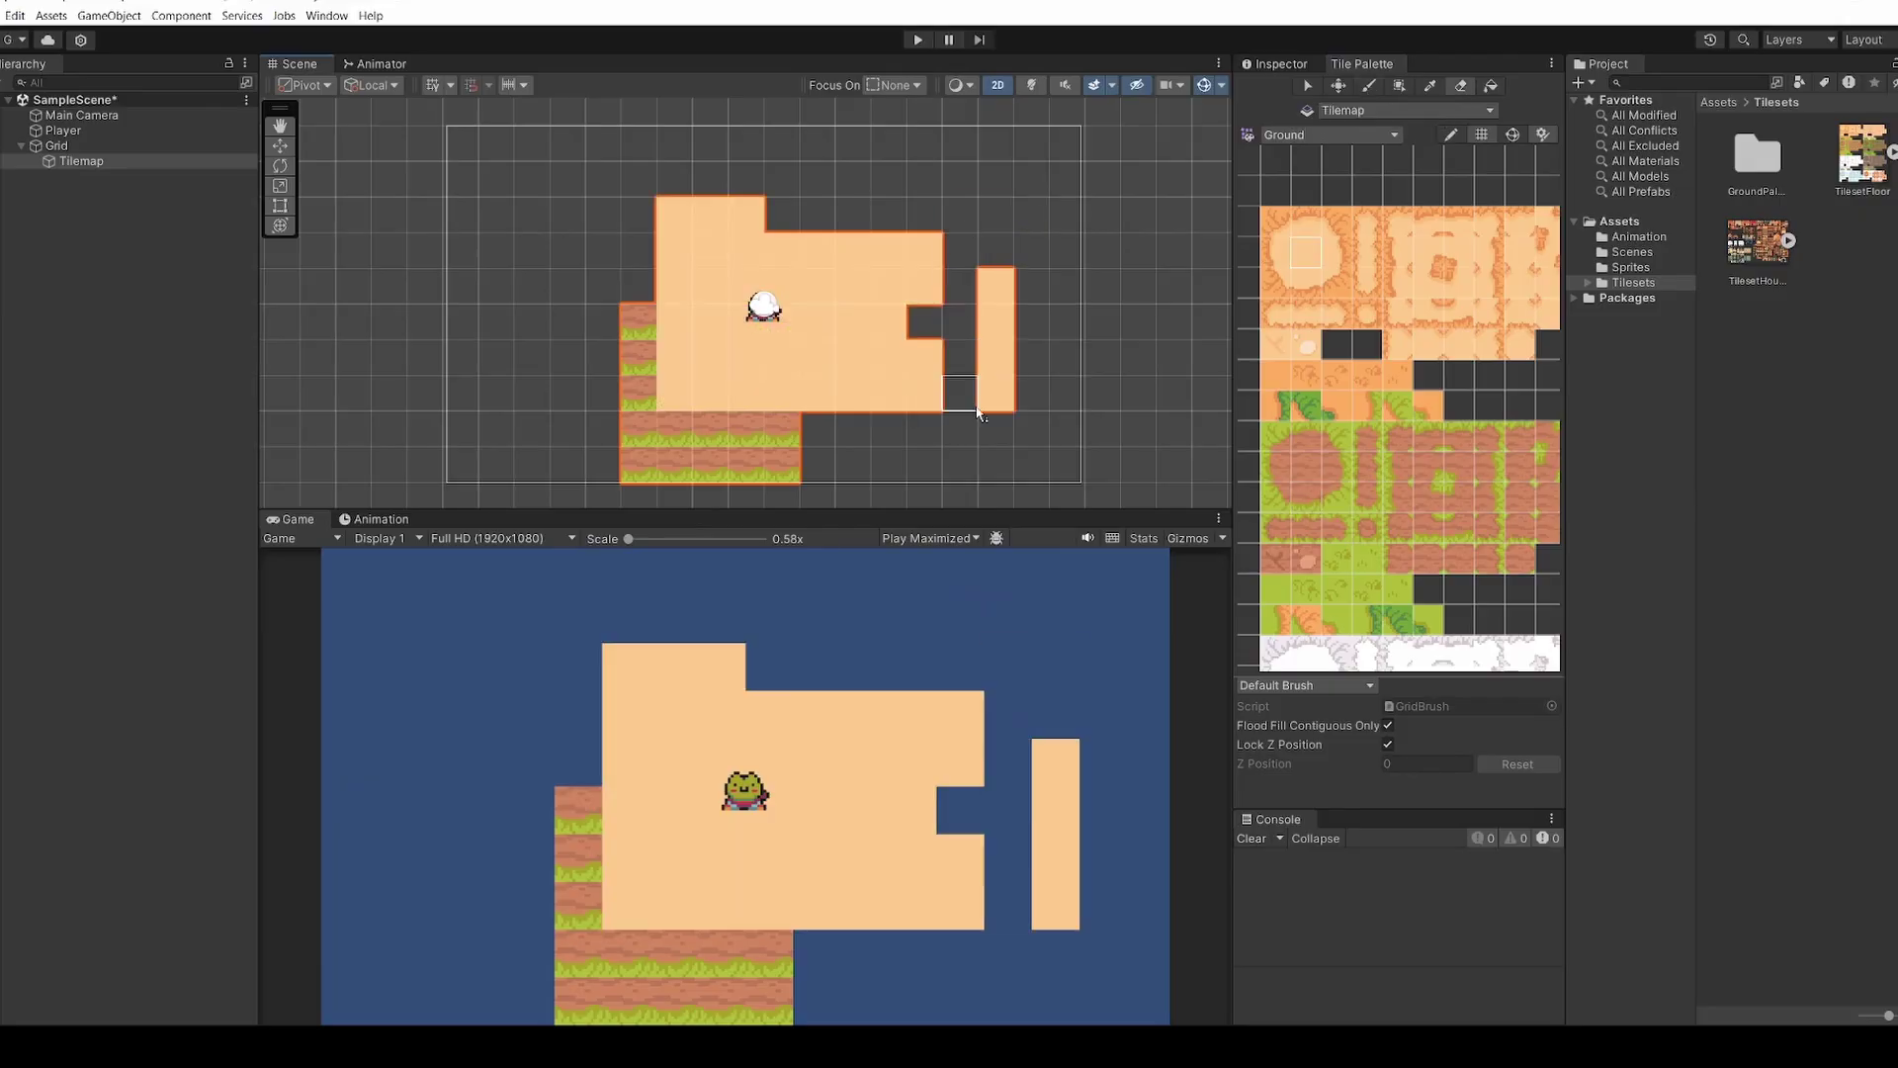
pyautogui.moveTo(979, 413)
pyautogui.mouseDown()
pyautogui.moveTo(946, 440)
pyautogui.moveTo(942, 346)
pyautogui.moveTo(916, 300)
pyautogui.moveTo(938, 244)
pyautogui.moveTo(818, 364)
pyautogui.mouseUp()
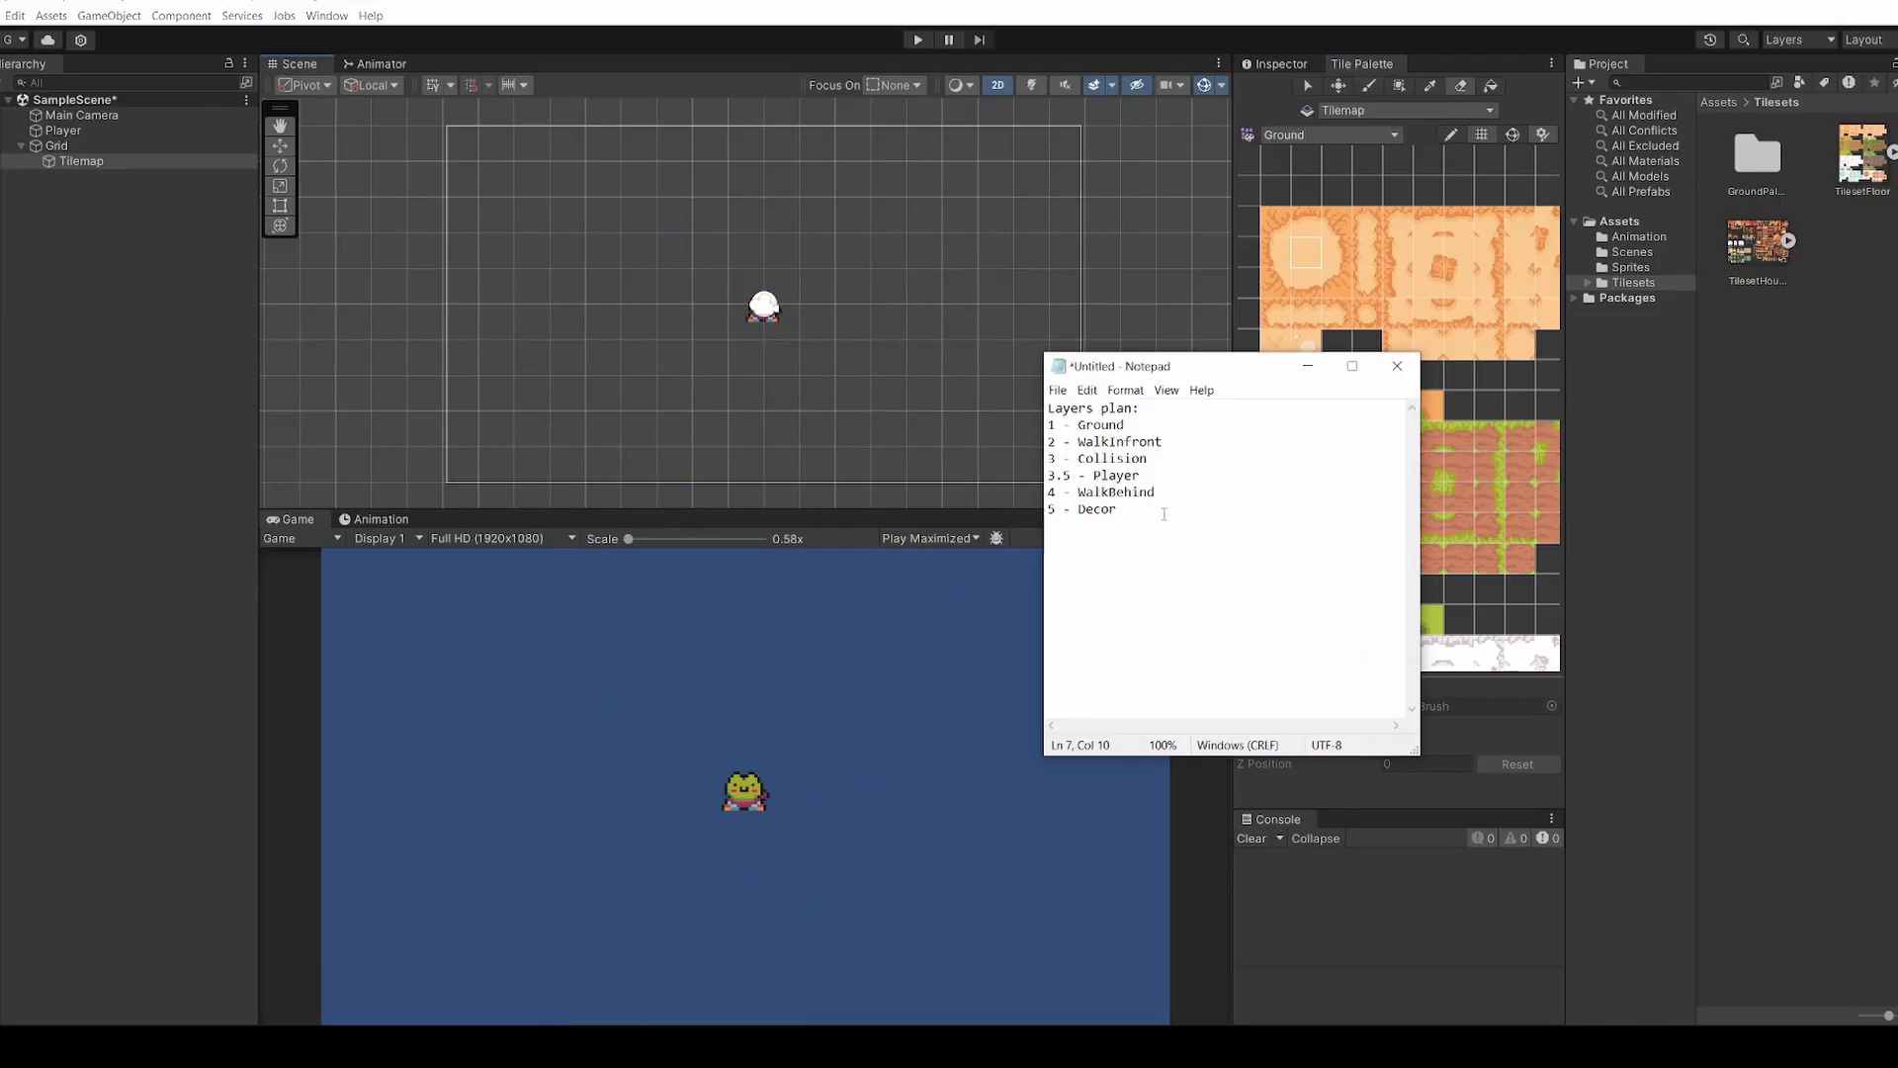
# Review the layers plan in Notepad and rename the Tilemap object under Grid to Ground
pyautogui.moveTo(1164, 513); pyautogui.dragTo(1029, 425)
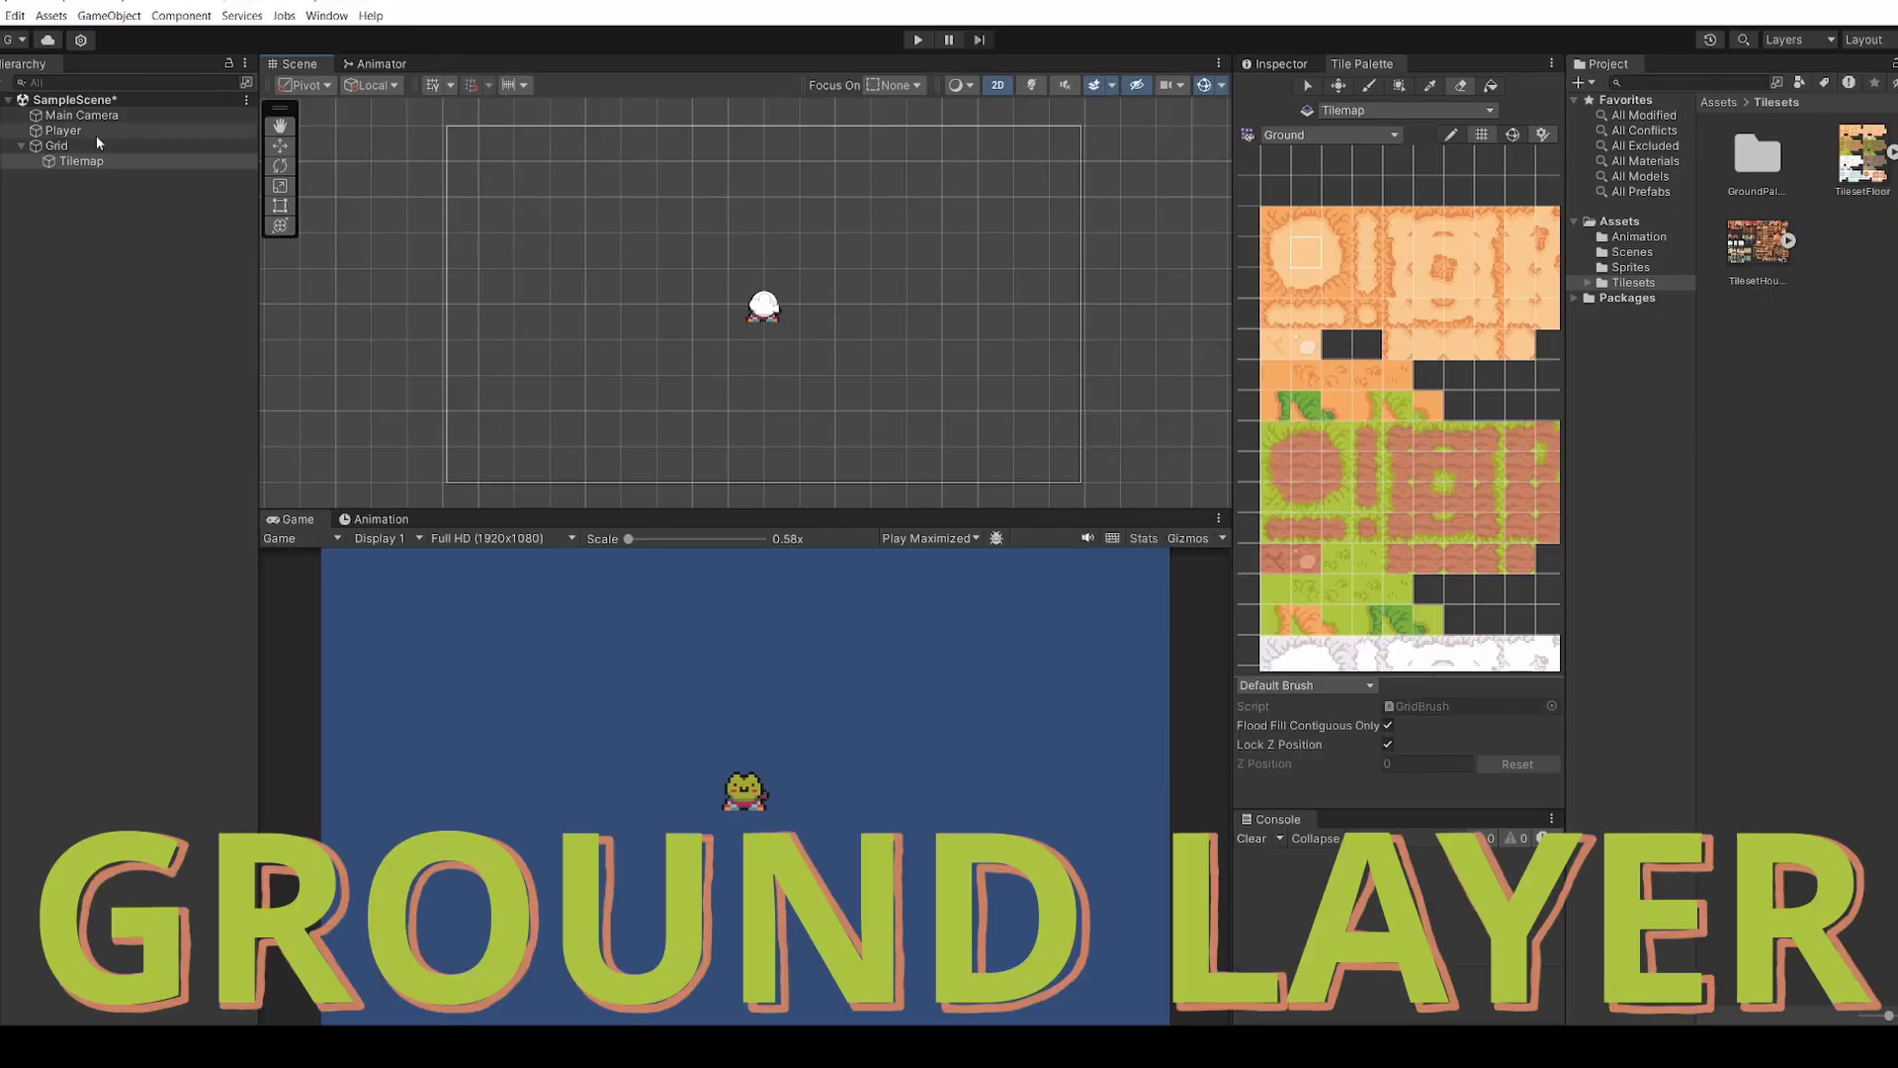
pyautogui.click(81, 162)
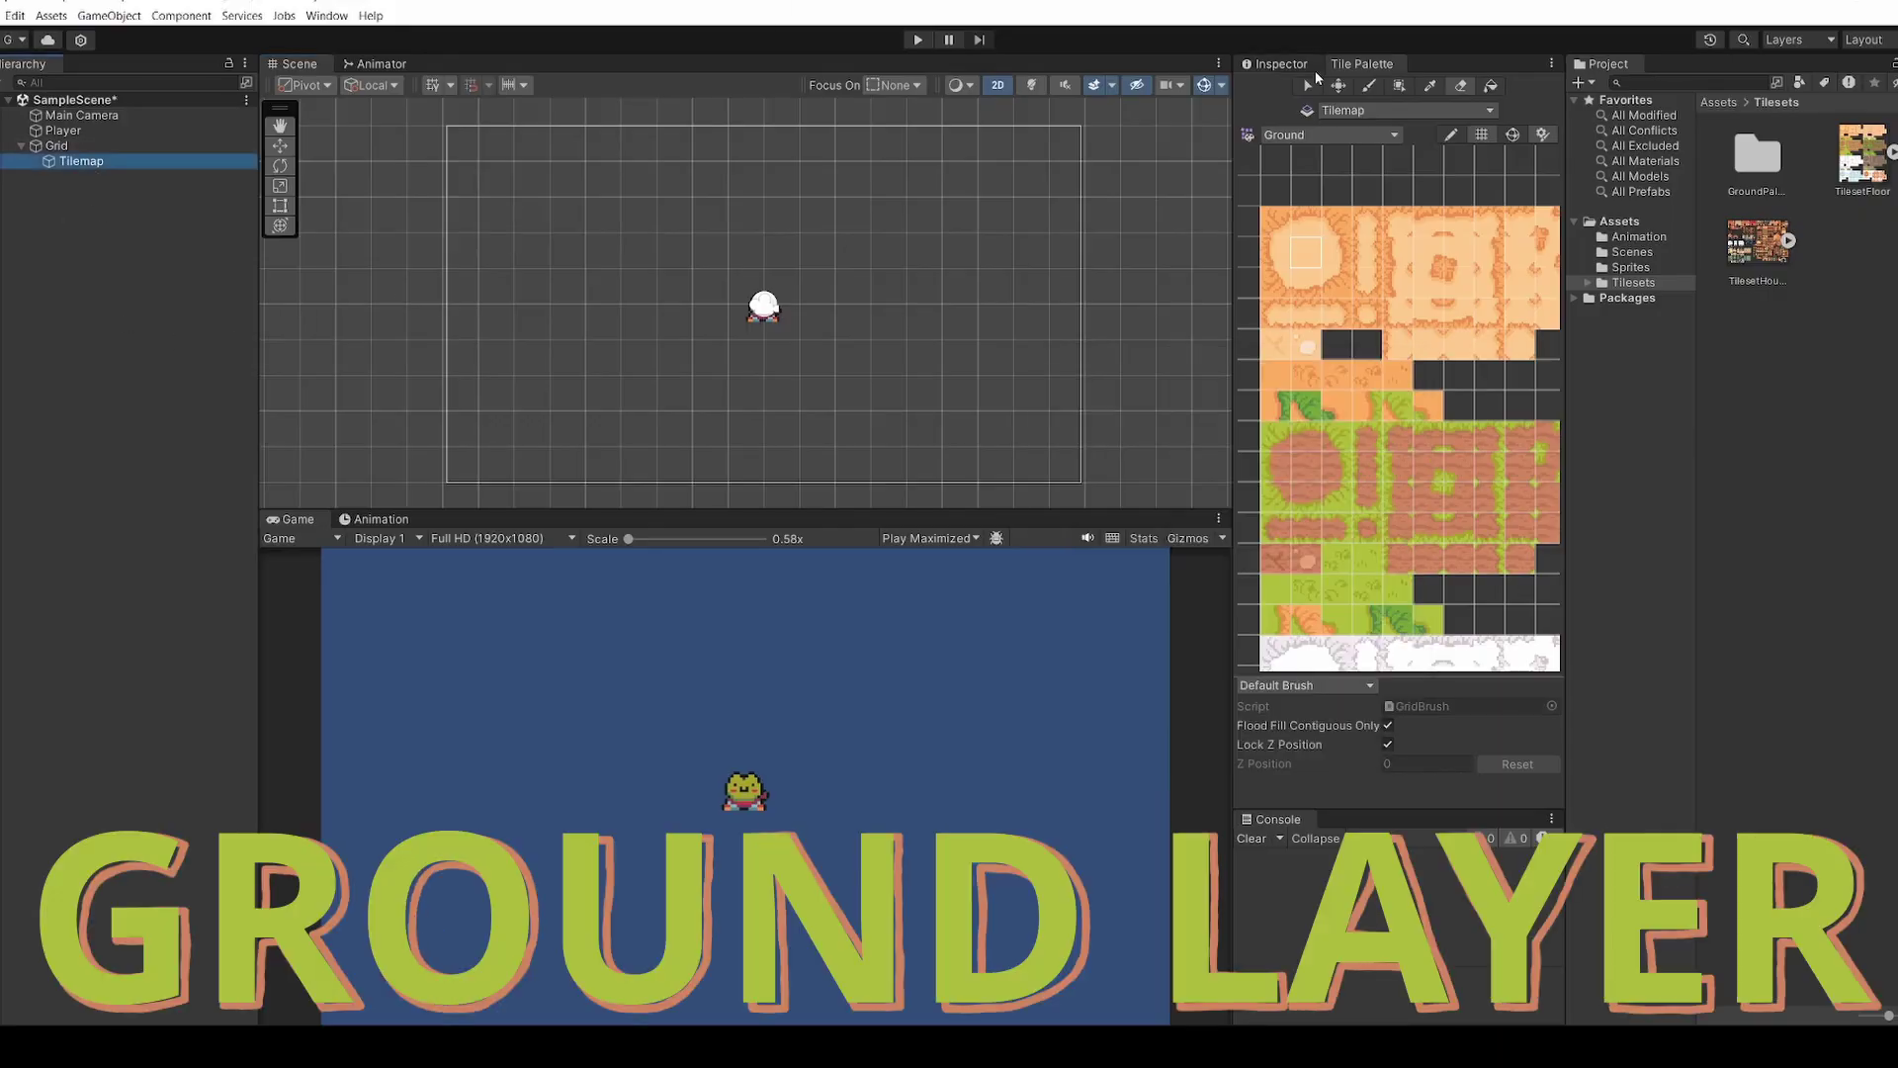
pyautogui.click(1289, 61)
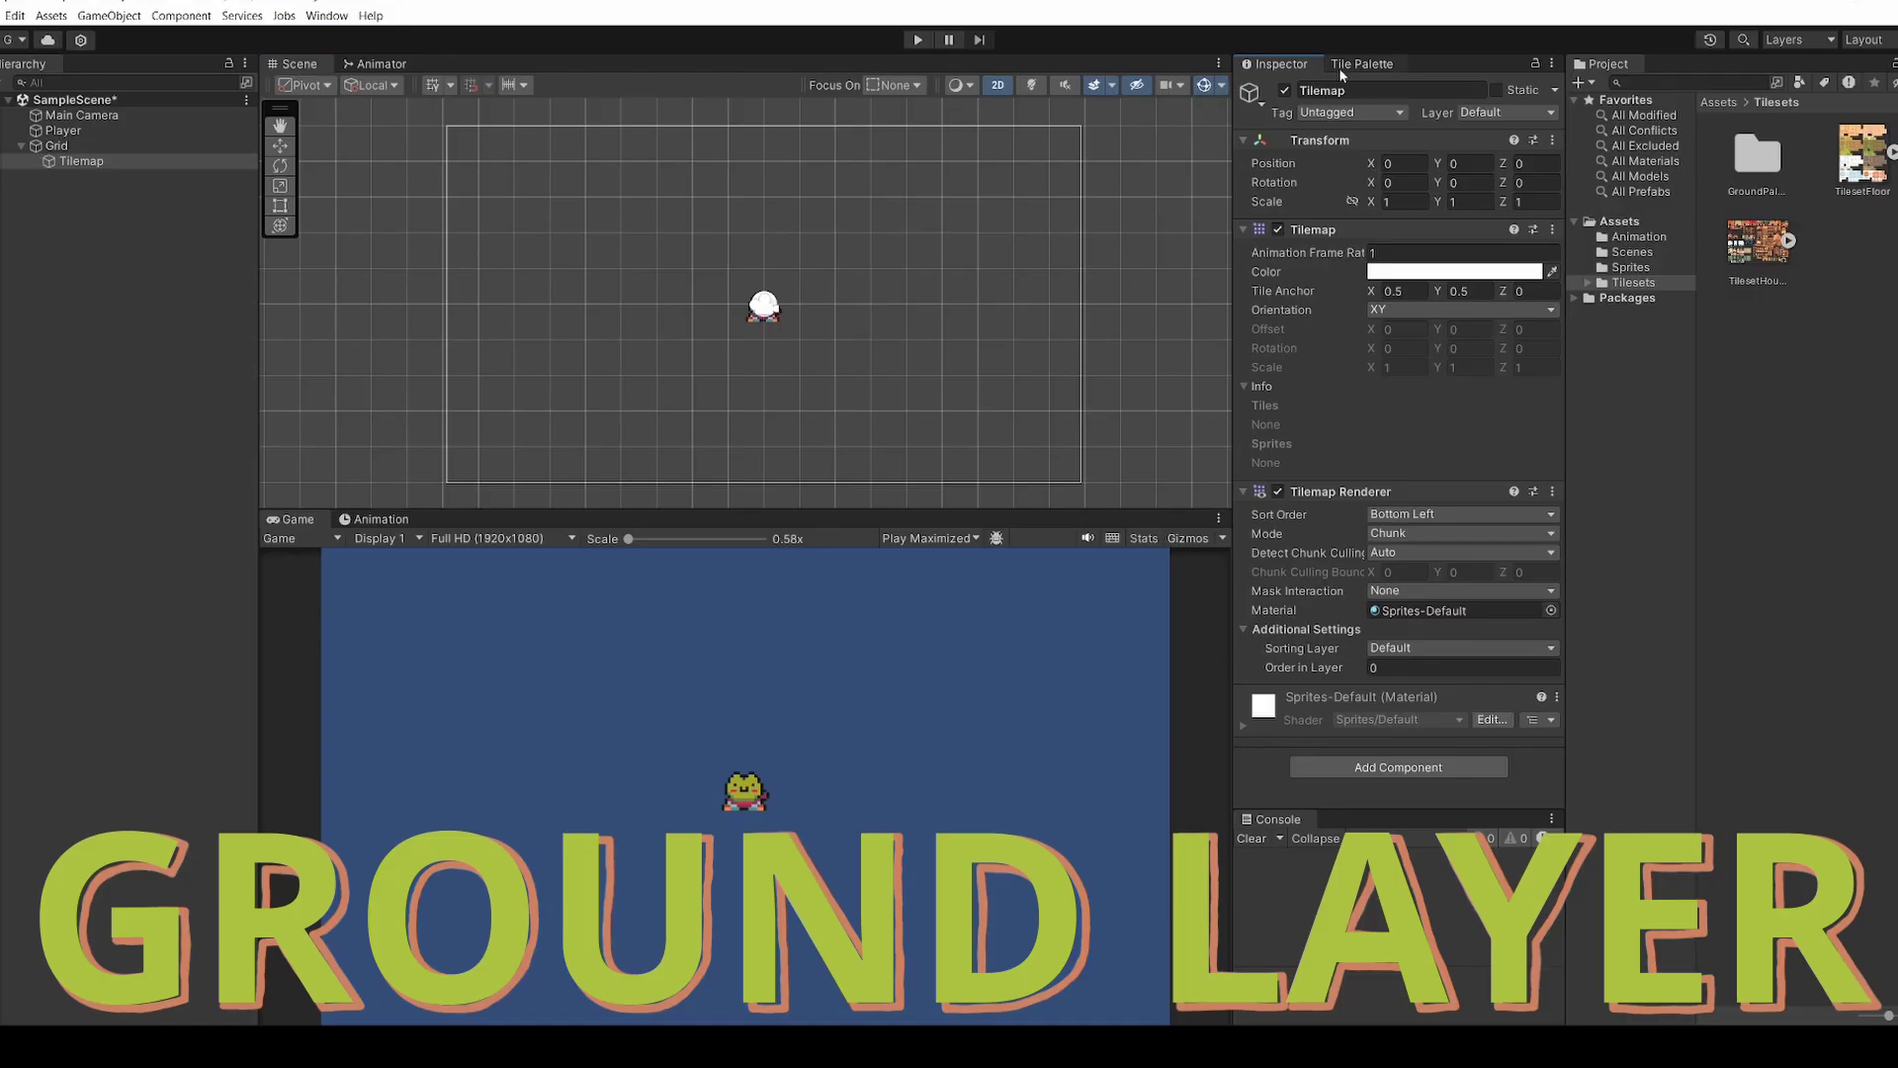
pyautogui.click(1423, 88)
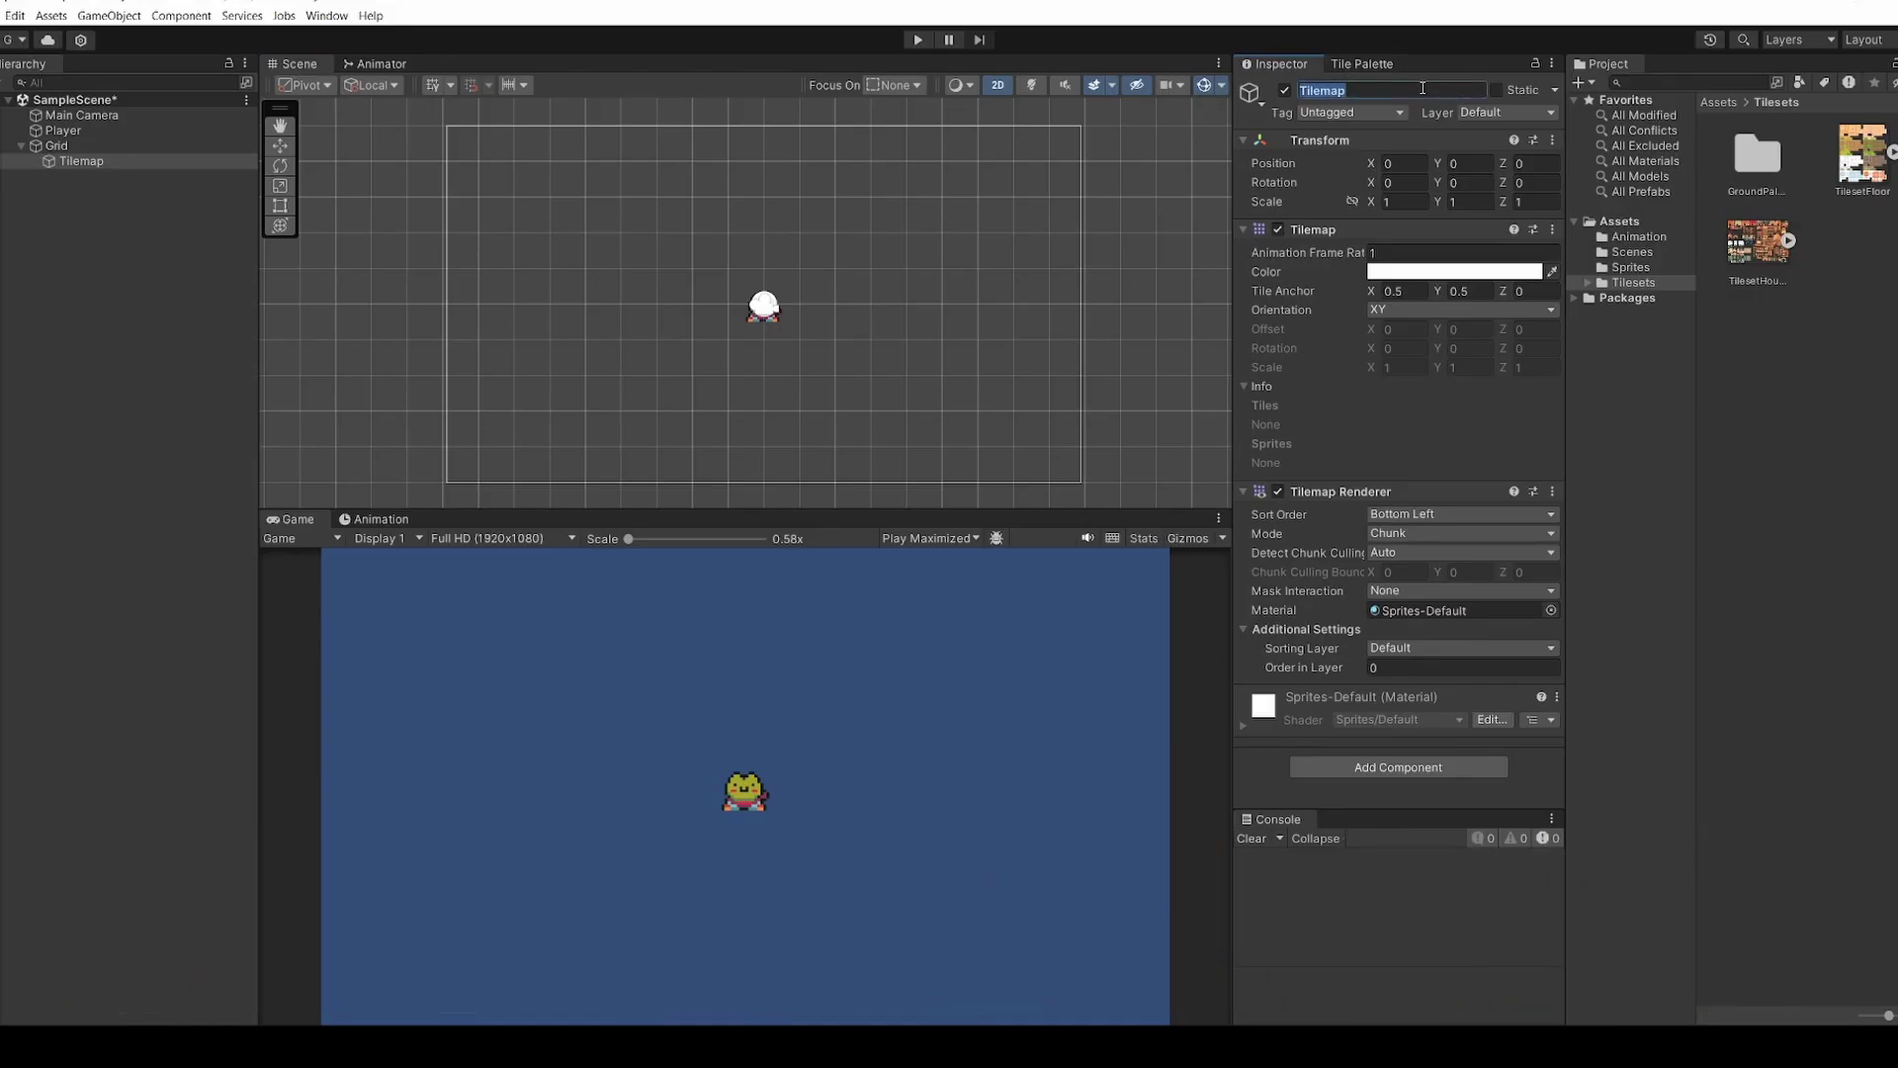
pyautogui.write('Ground')
pyautogui.press('Return')
# Add a new sorting layer named Ground from the tilemap's renderer settings
pyautogui.click(1410, 647)
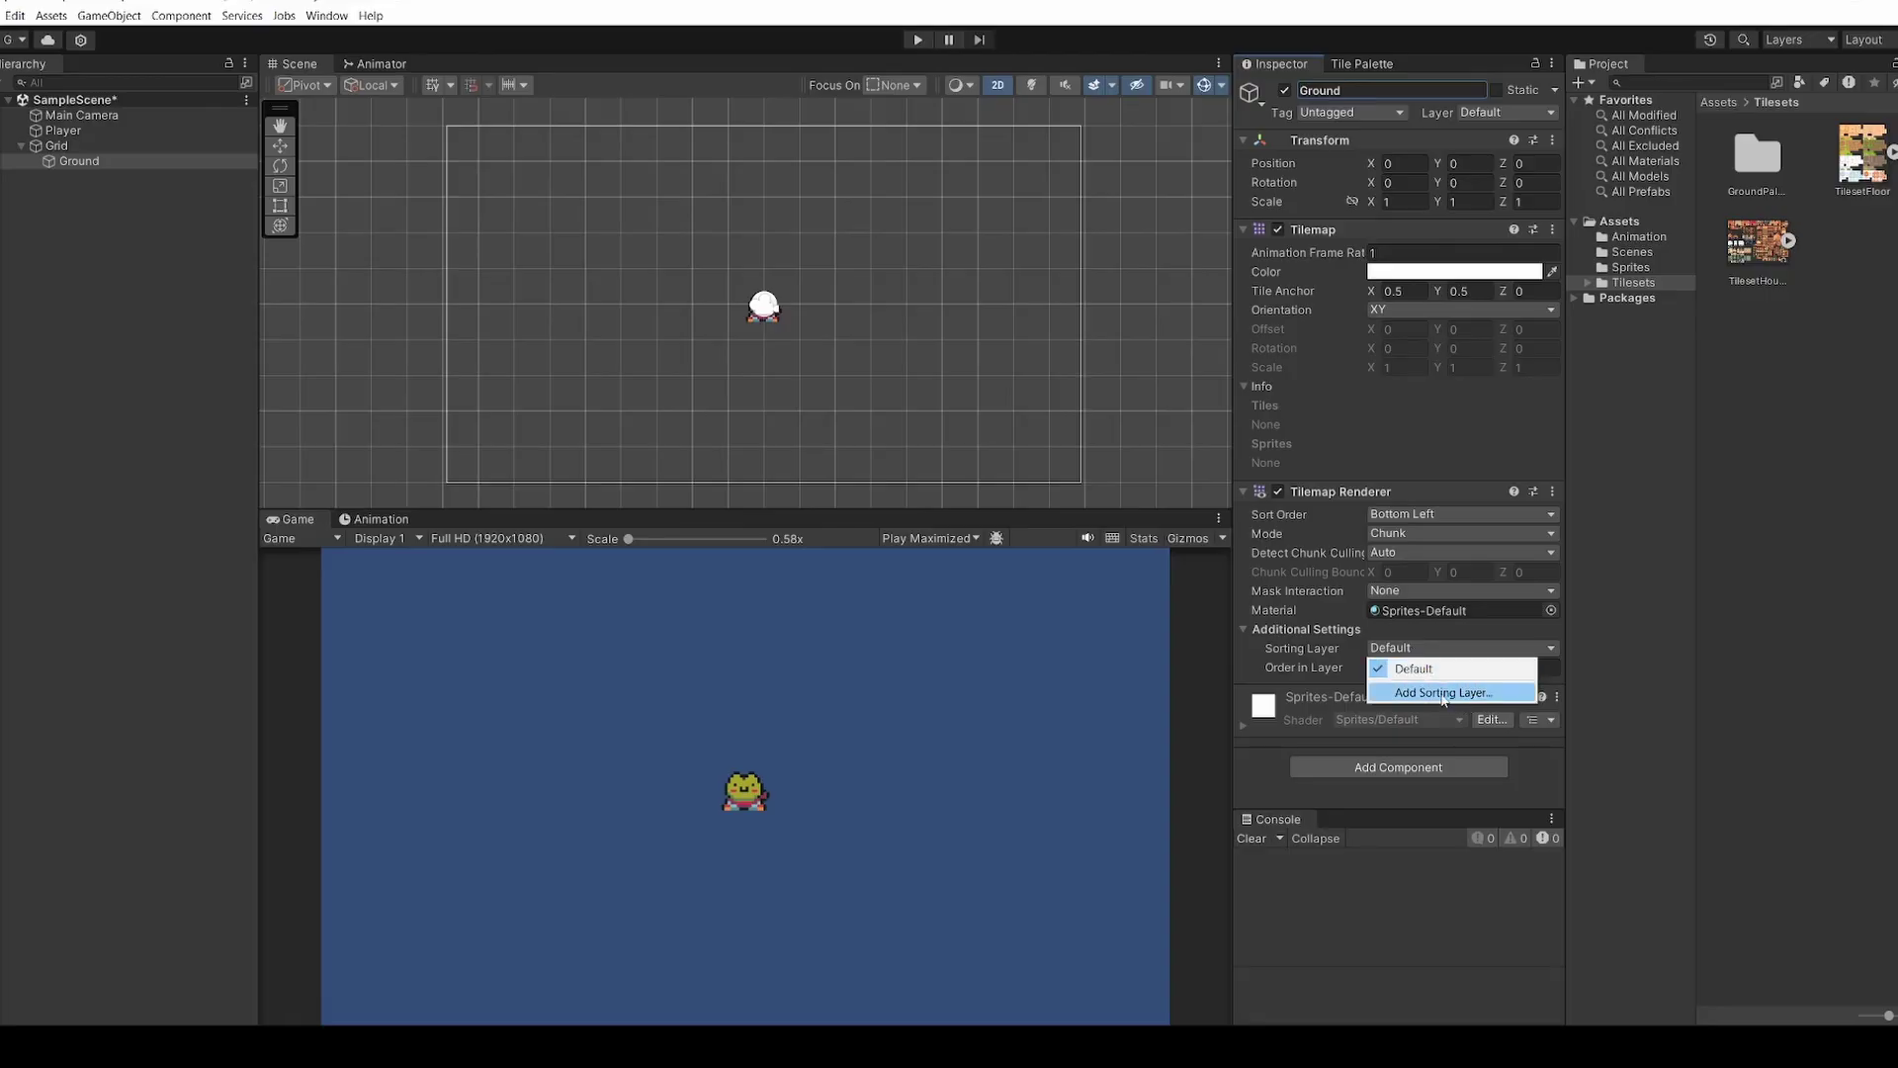
pyautogui.click(1442, 692)
pyautogui.click(1511, 196)
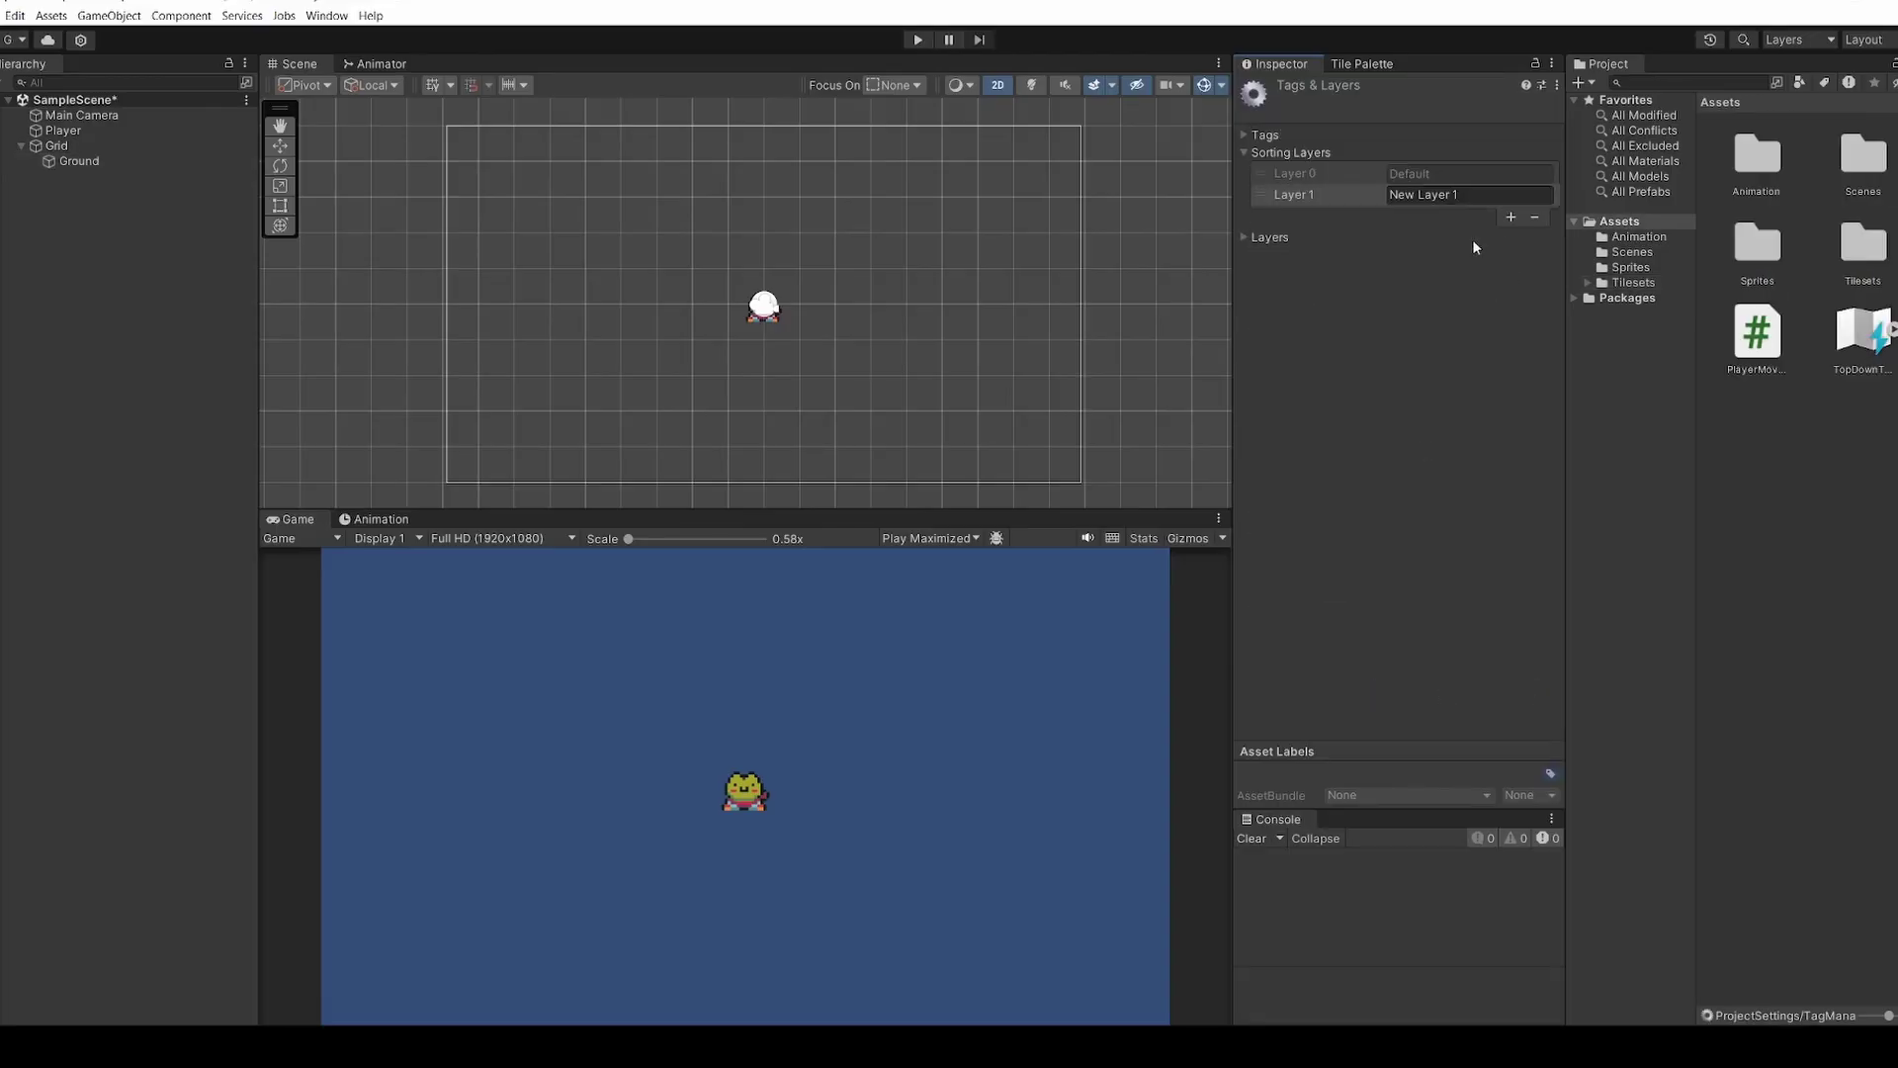
pyautogui.click(1444, 201)
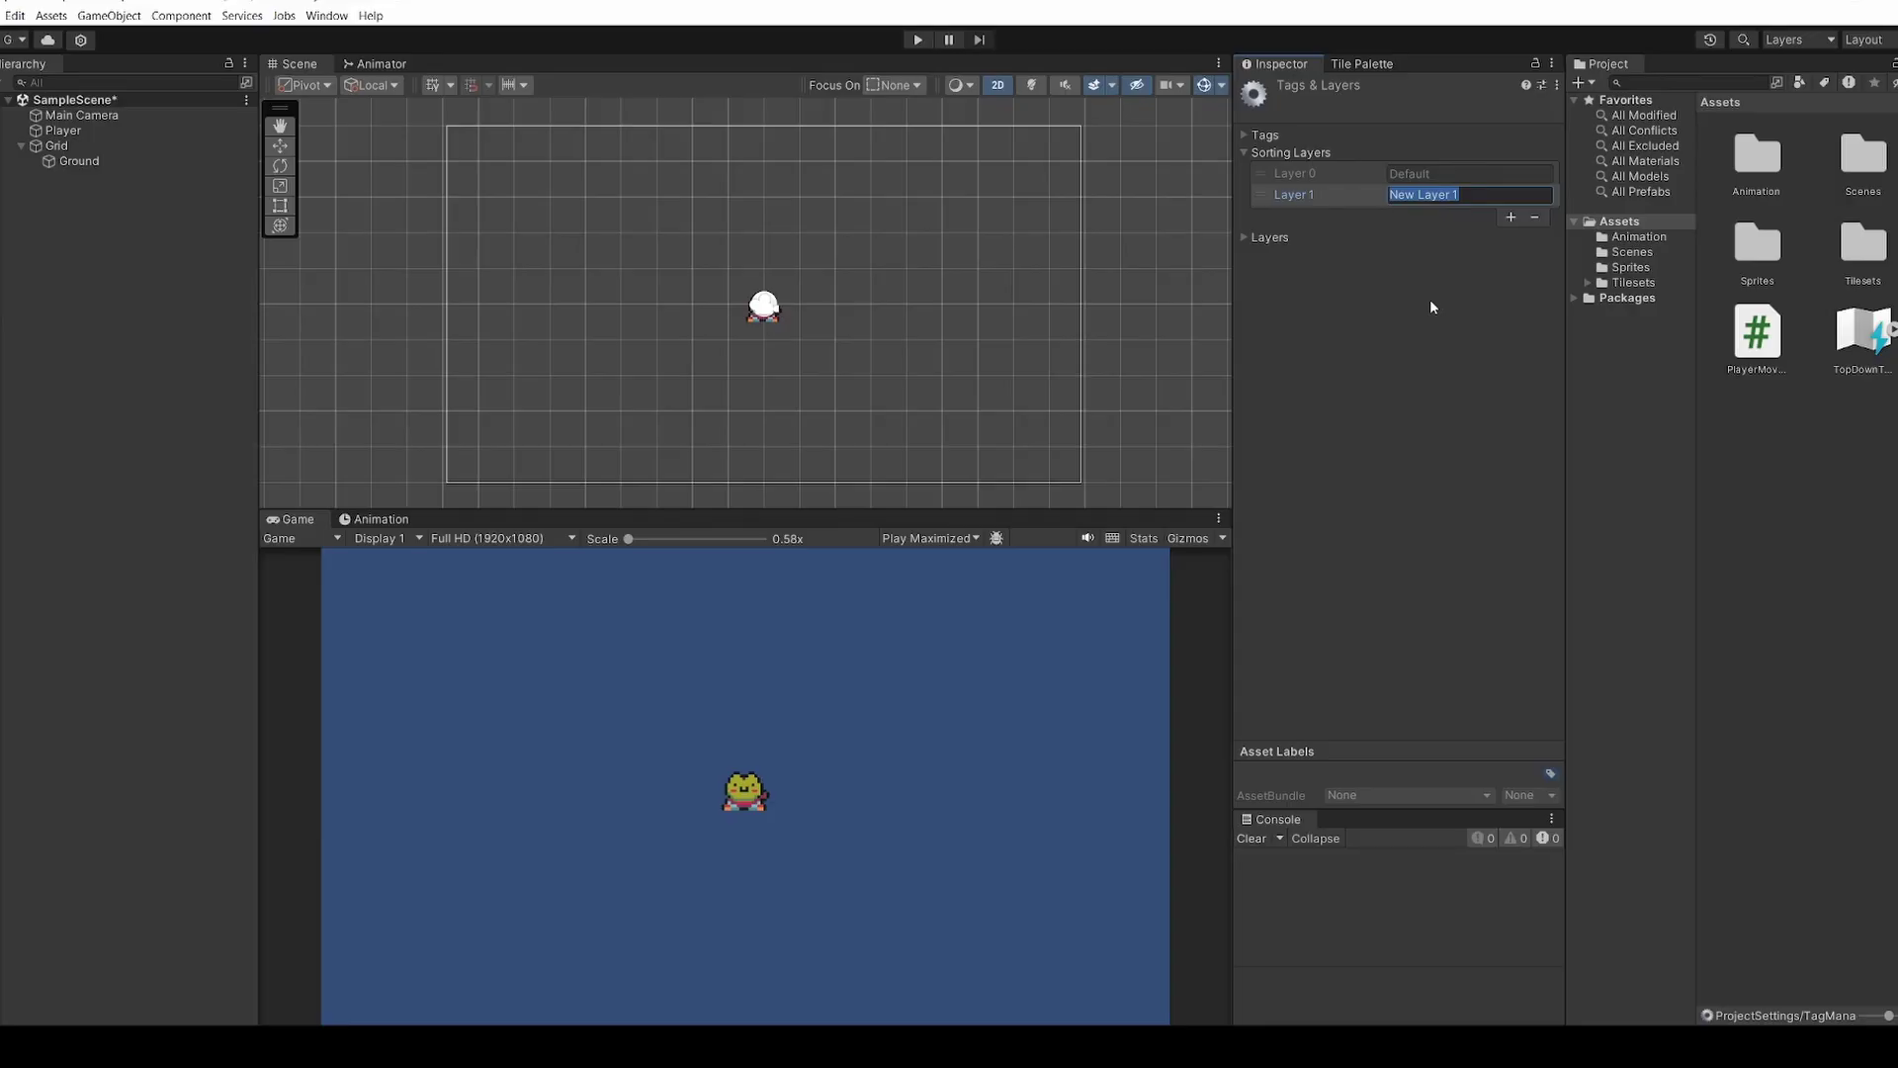
pyautogui.write('Ground')
# Add two more sorting layers below Ground, named WalkInfront and Collision
pyautogui.click(1511, 220)
pyautogui.click(1455, 216)
pyautogui.write('Wa')
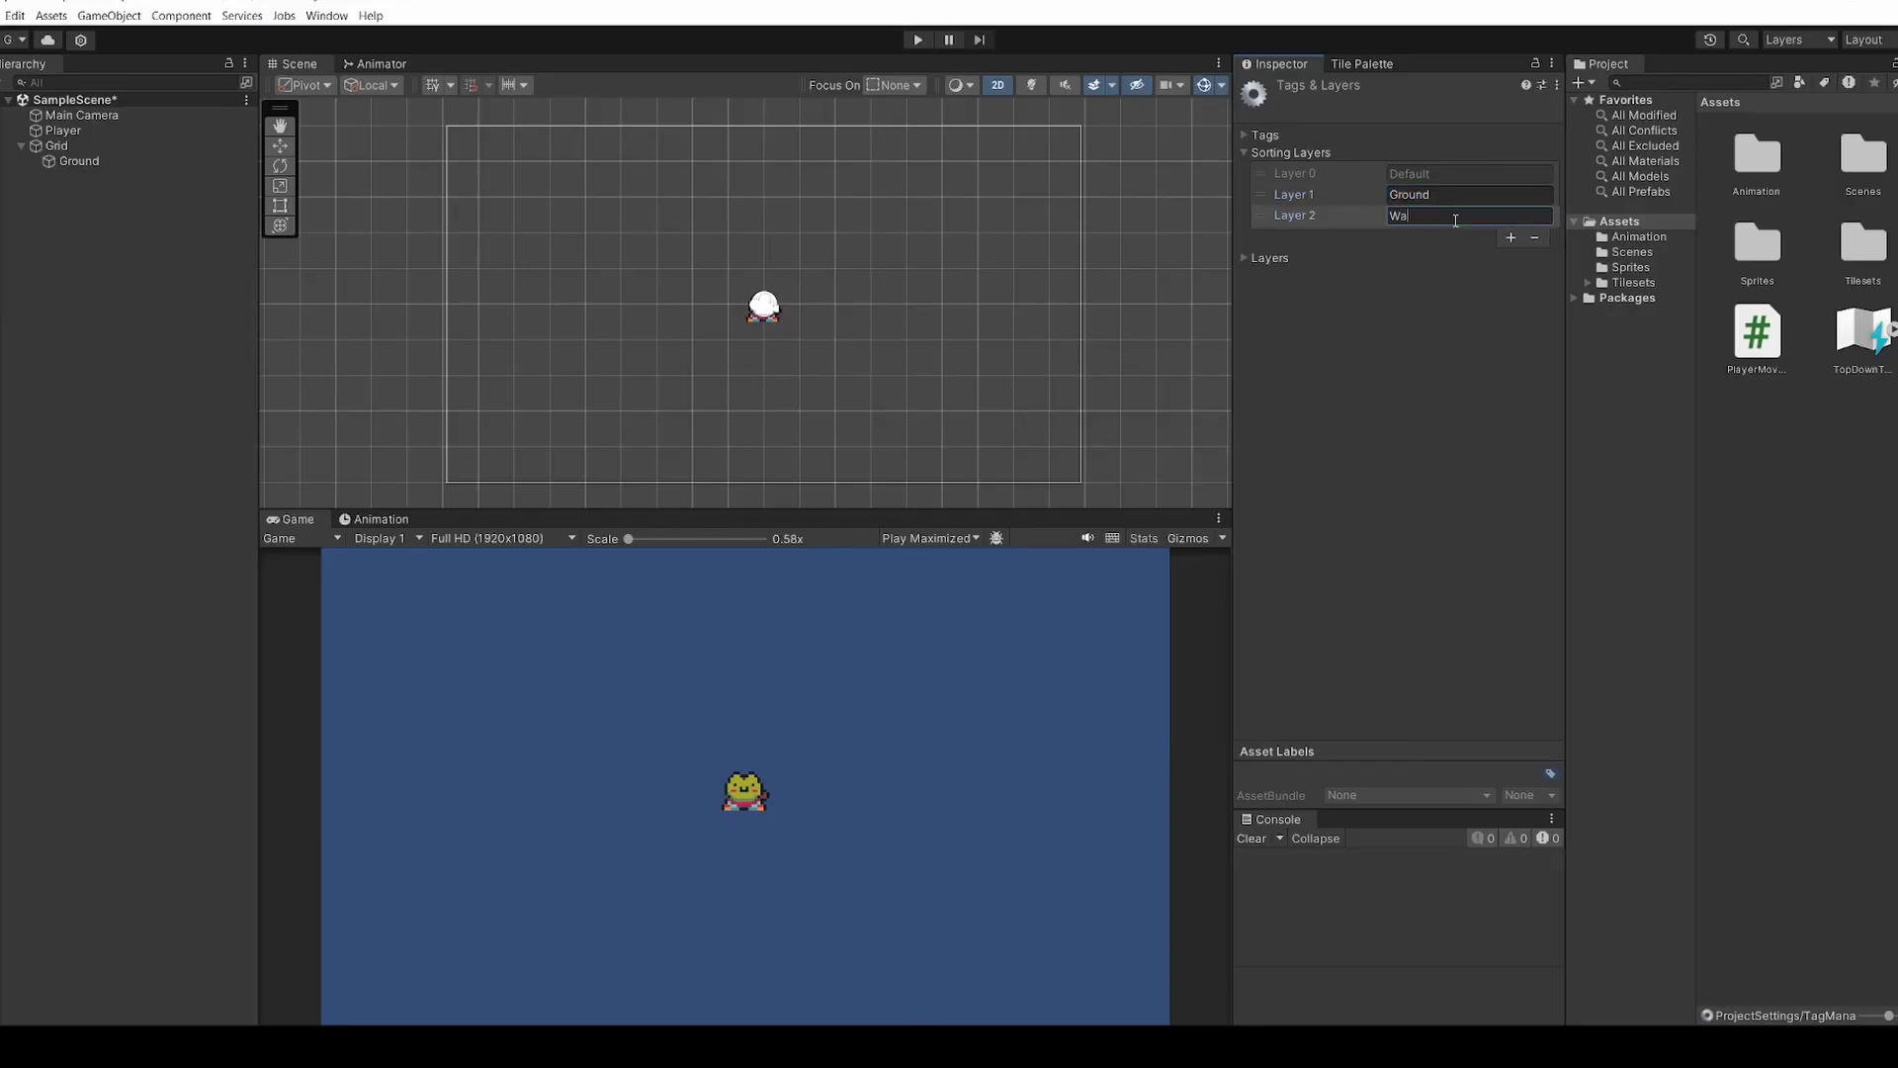
pyautogui.write('lkInfront')
pyautogui.click(1510, 237)
pyautogui.hotkey('alt', 'Tab')
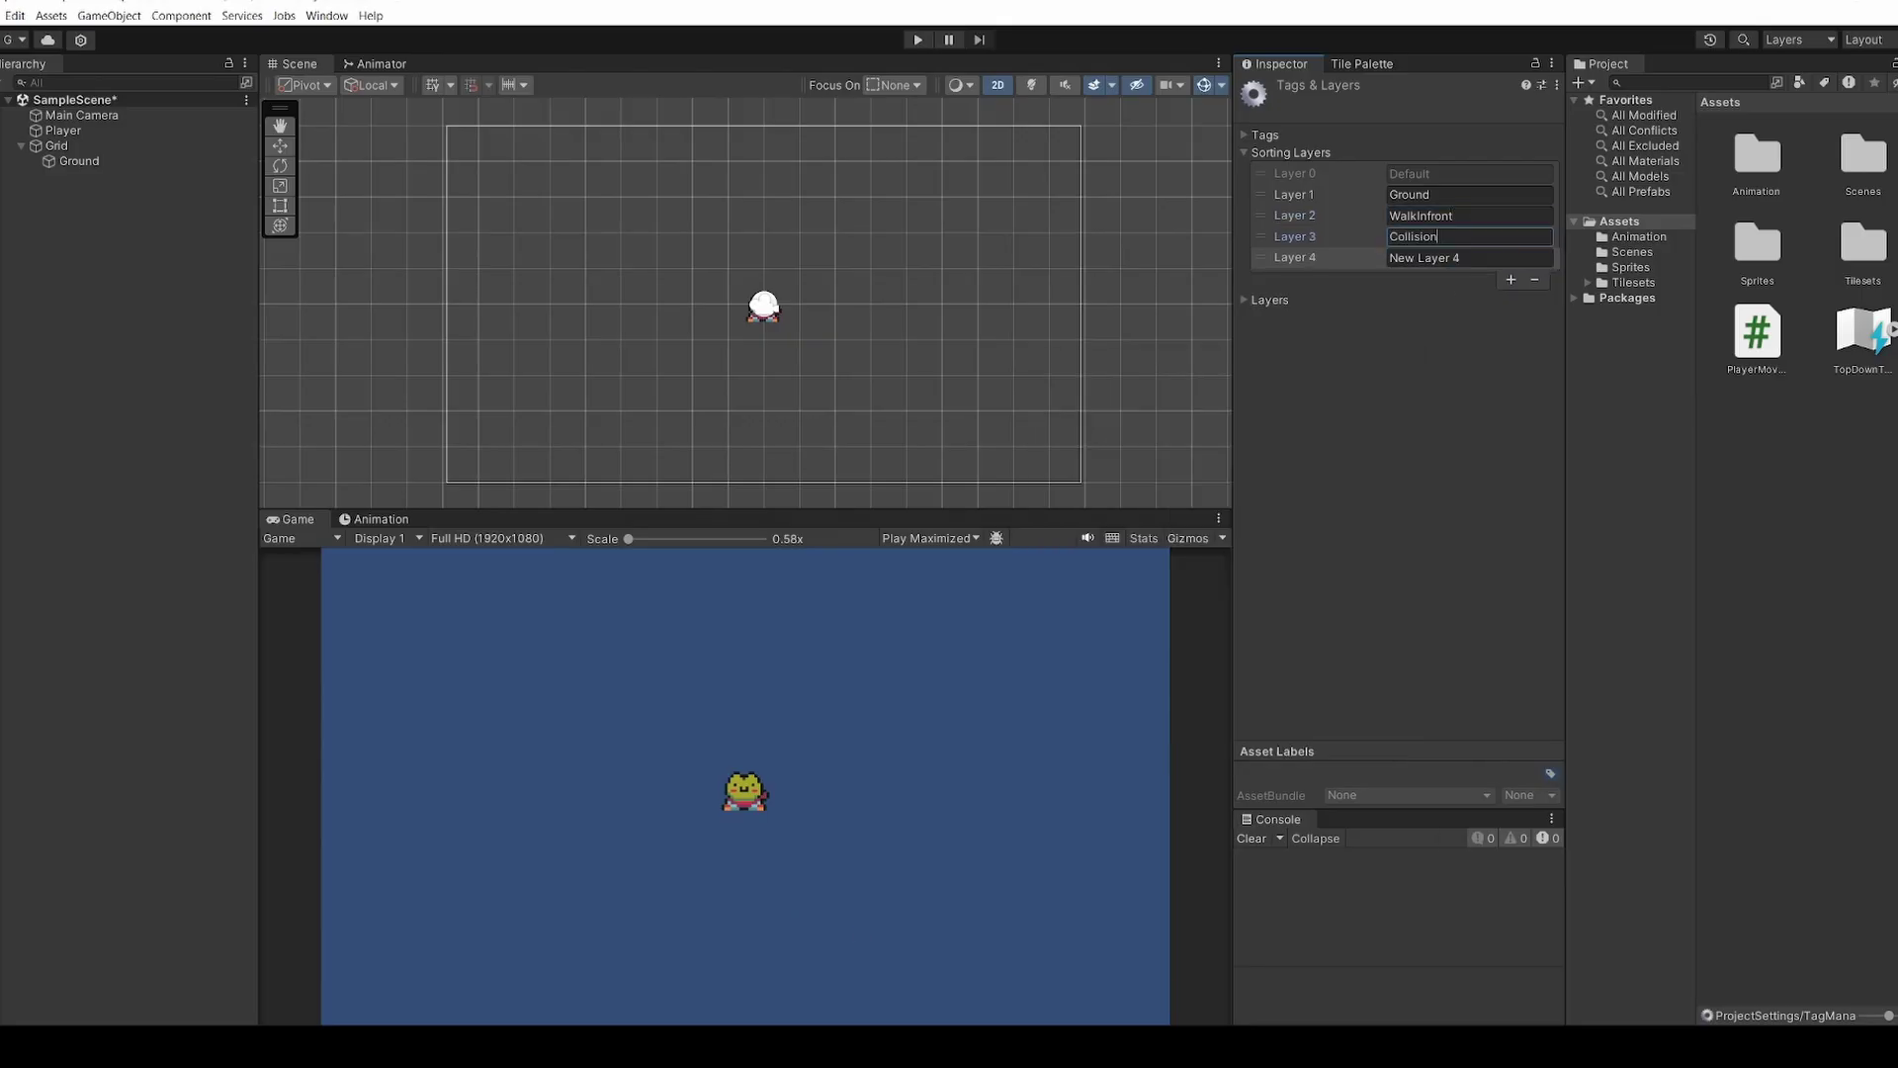
# Check the layers plan in Notepad and name the fourth sorting layer Player
pyautogui.hotkey('alt', 'Tab')
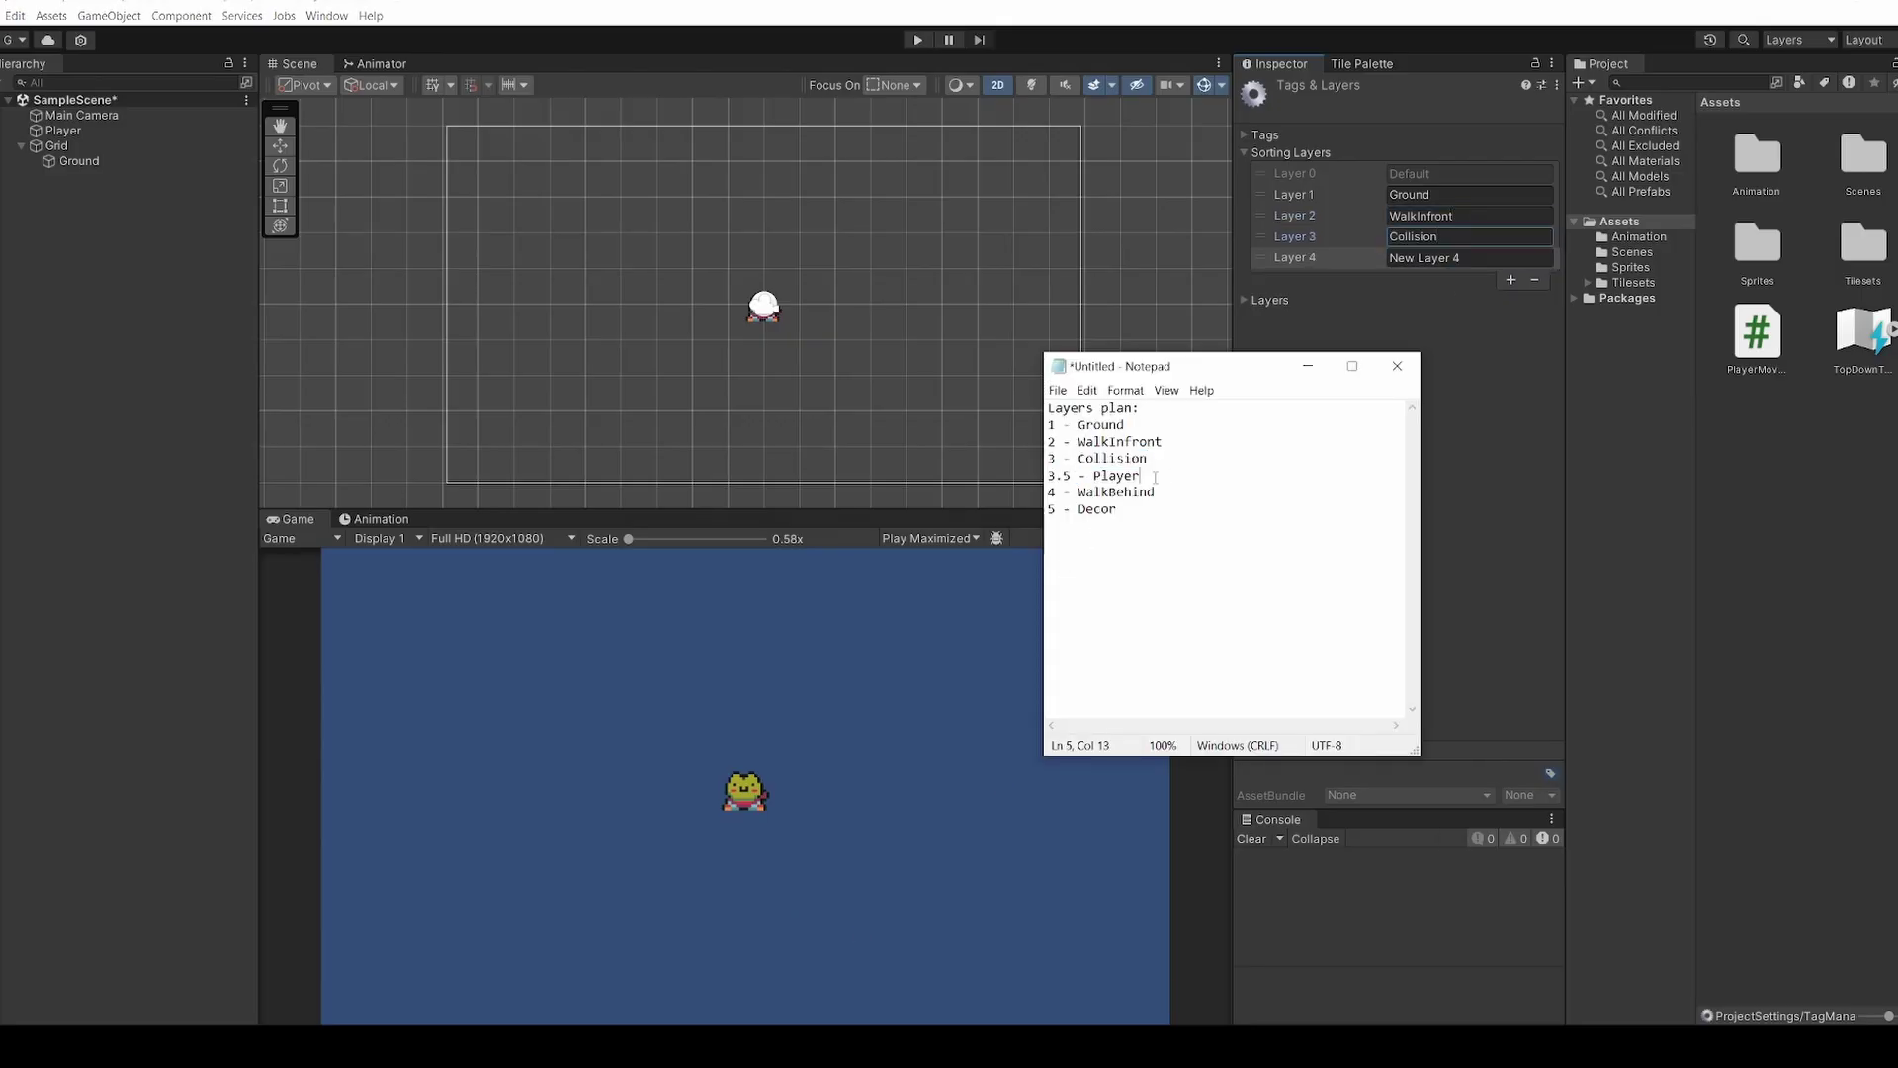
pyautogui.doubleClick(1115, 474)
pyautogui.hotkey('alt', 'Tab')
pyautogui.click(1436, 258)
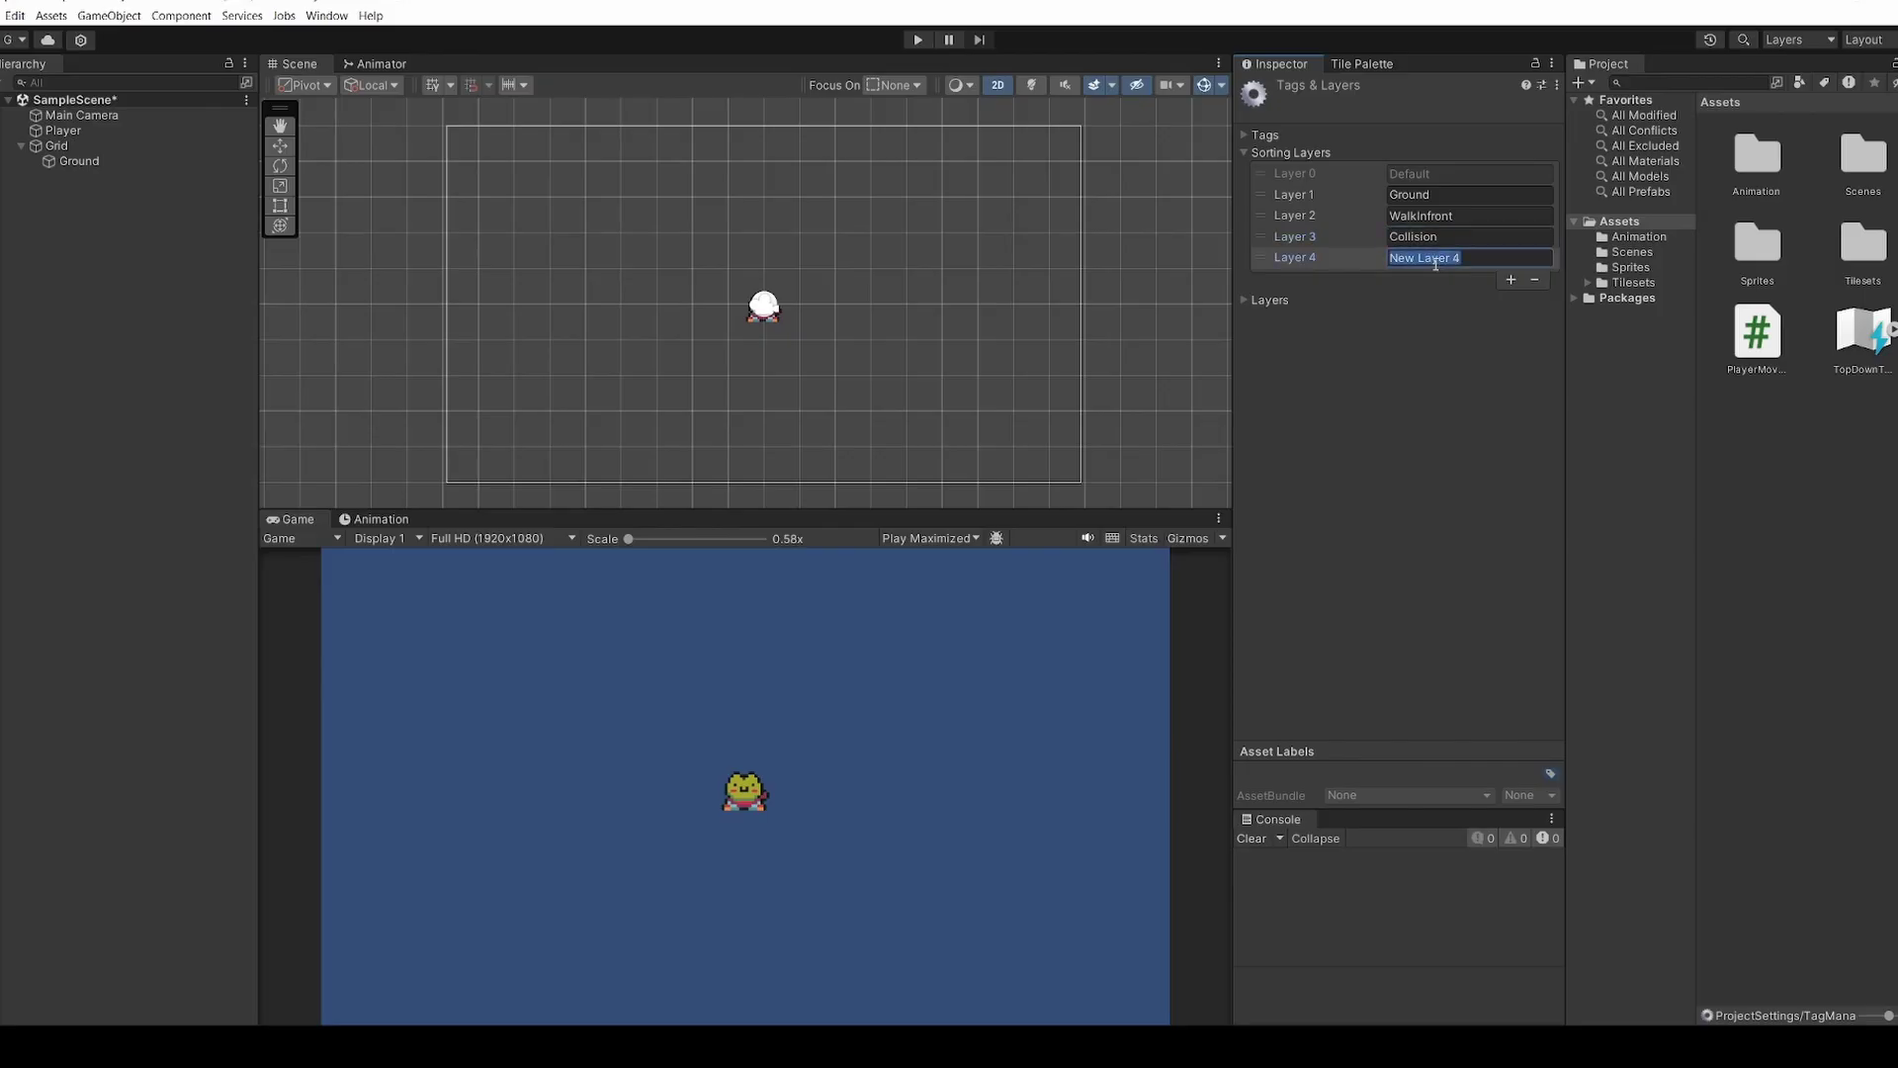
pyautogui.write('Player')
# Following the Notepad layers plan, add the last two sorting layers, named WalkBehind and Decor
pyautogui.click(1511, 280)
pyautogui.hotkey('alt', 'Tab')
pyautogui.click(1165, 536)
pyautogui.doubleClick(1137, 492)
pyautogui.doubleClick(1096, 508)
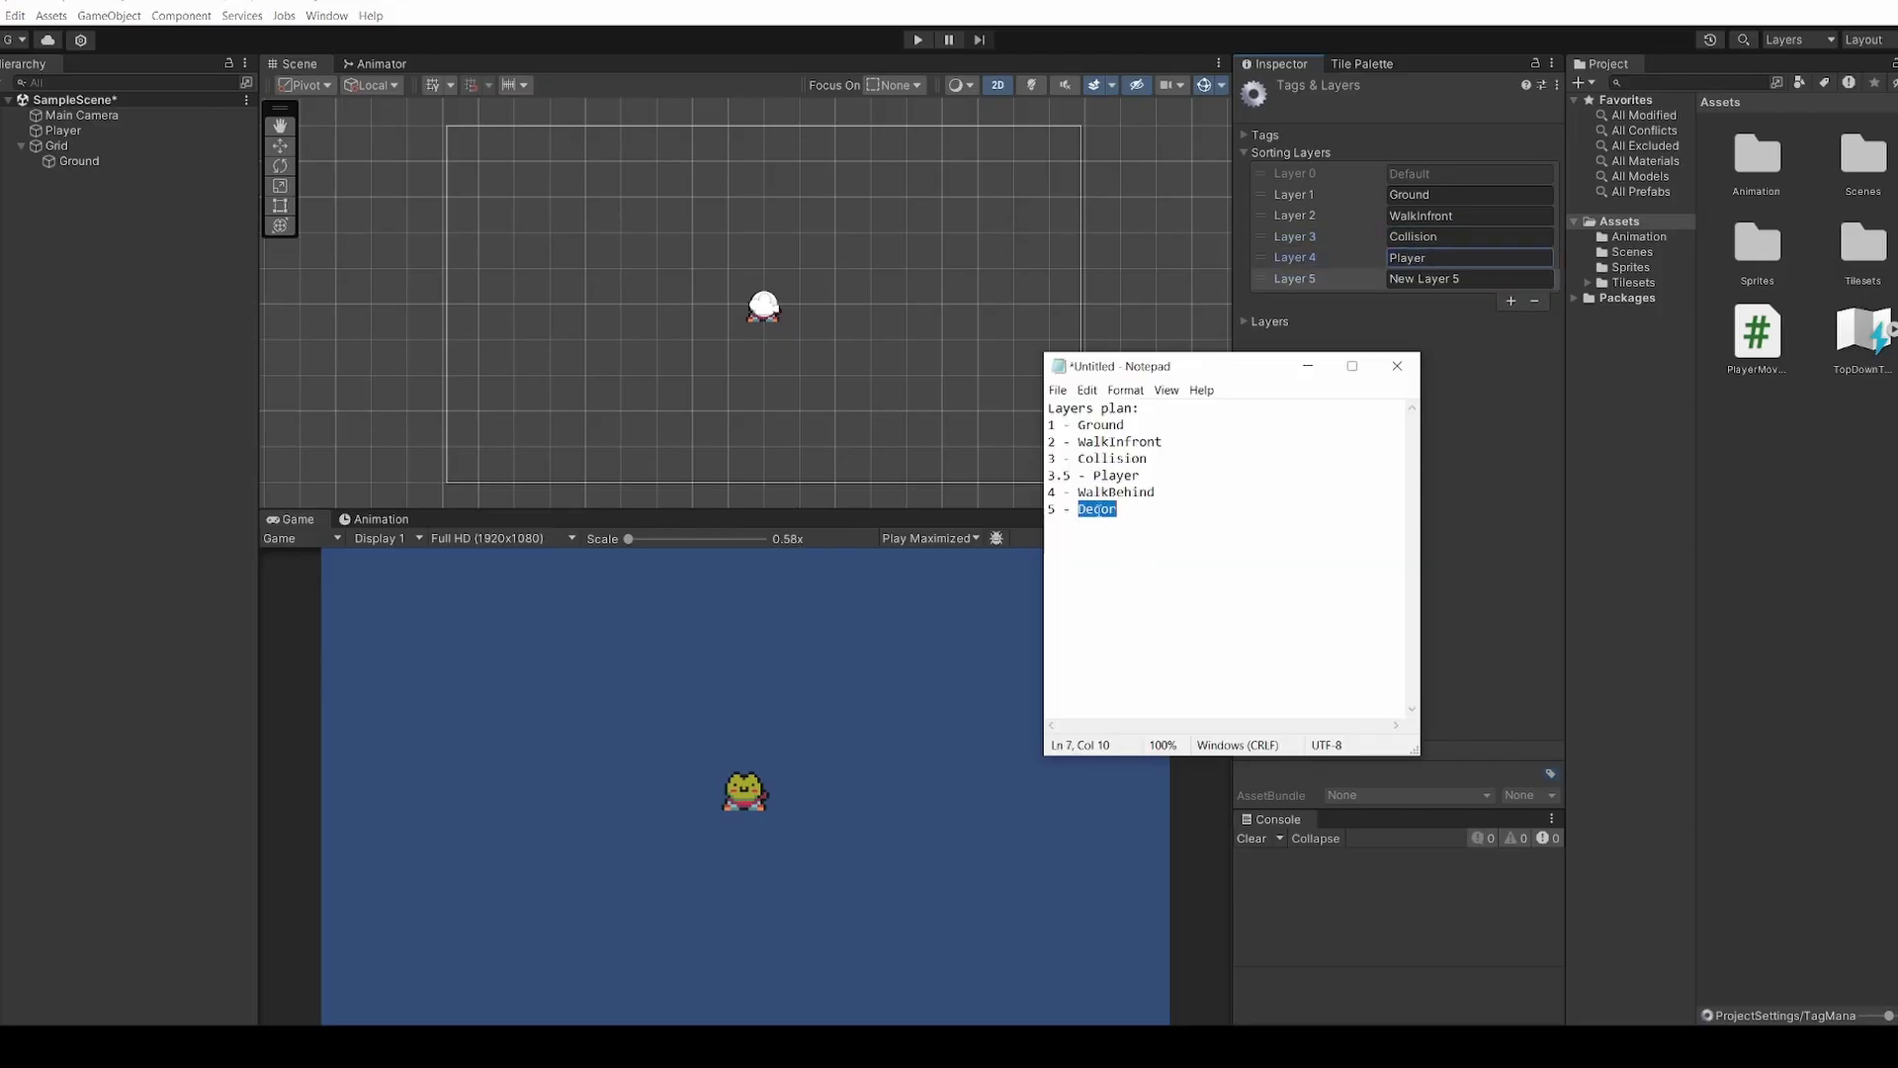
pyautogui.hotkey('alt', 'Tab')
pyautogui.click(1509, 301)
pyautogui.click(1474, 279)
pyautogui.write('WalkBehind')
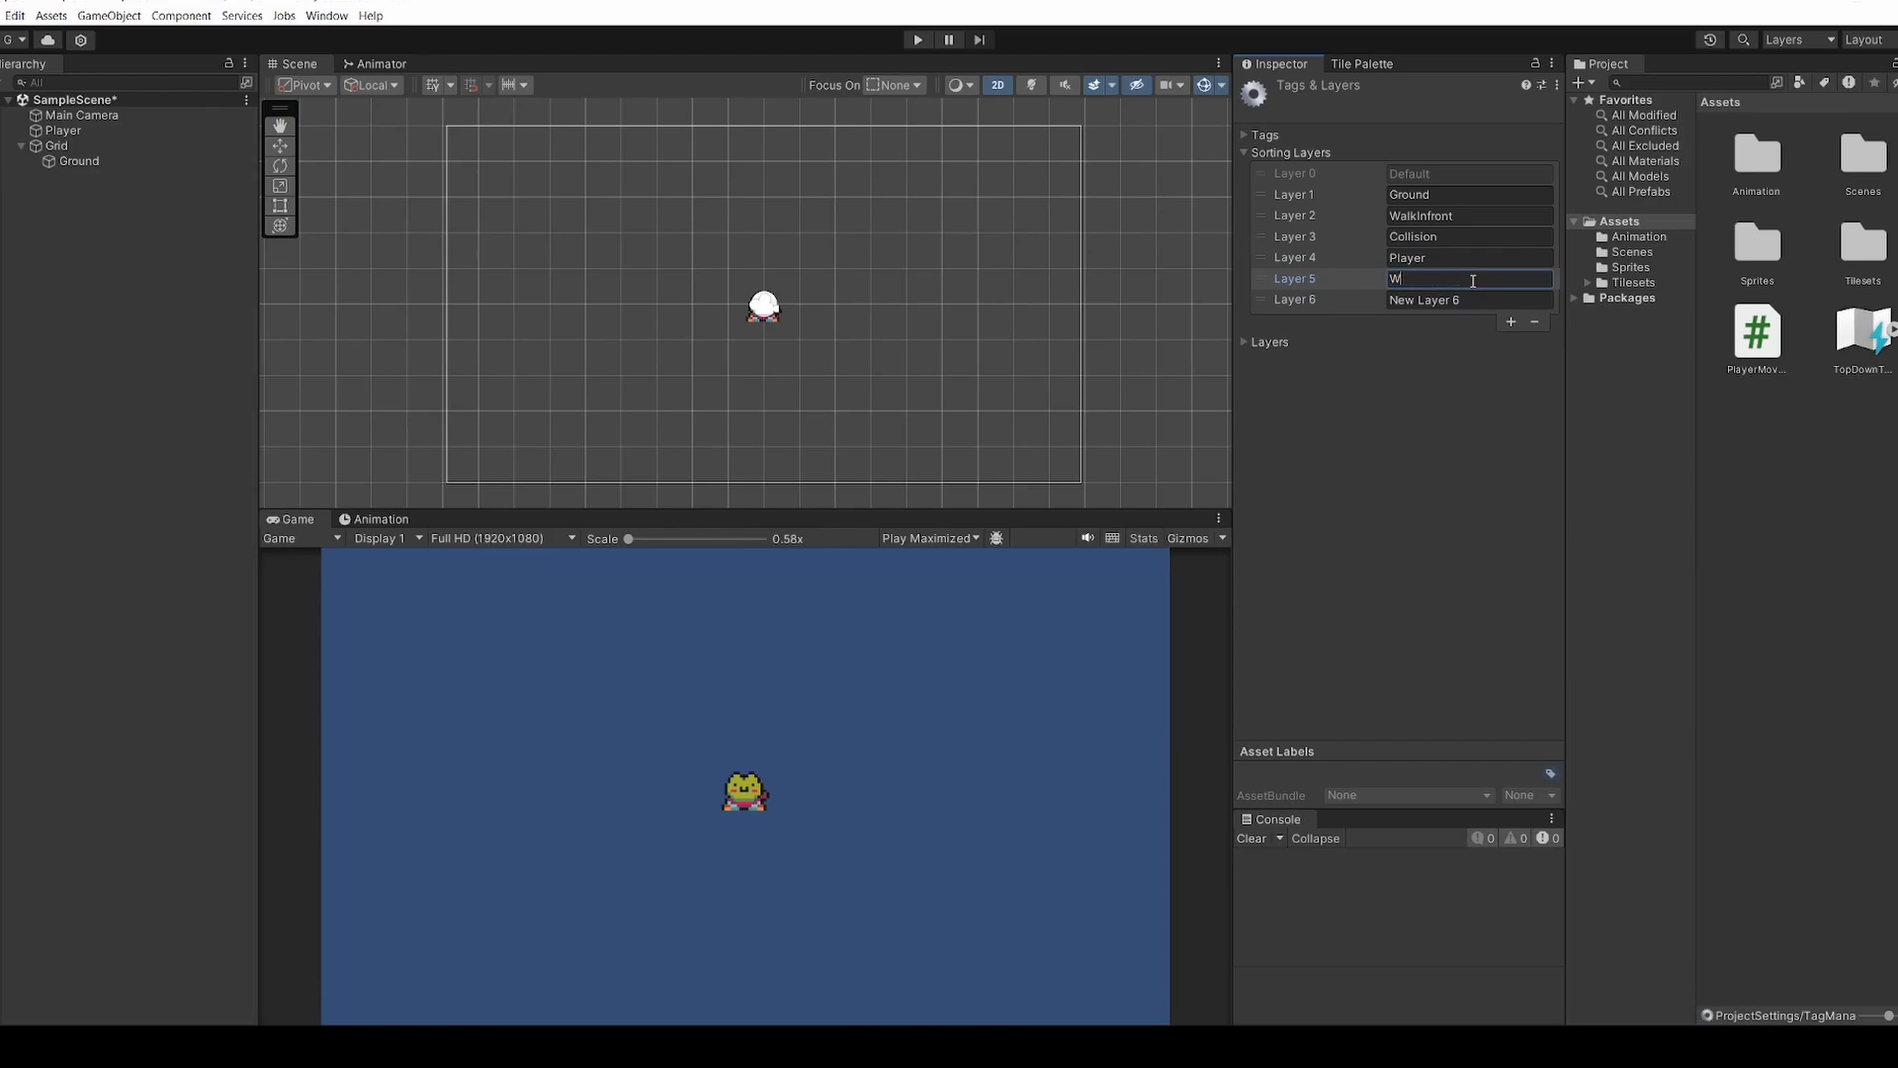
pyautogui.click(1473, 299)
pyautogui.write('Decor')
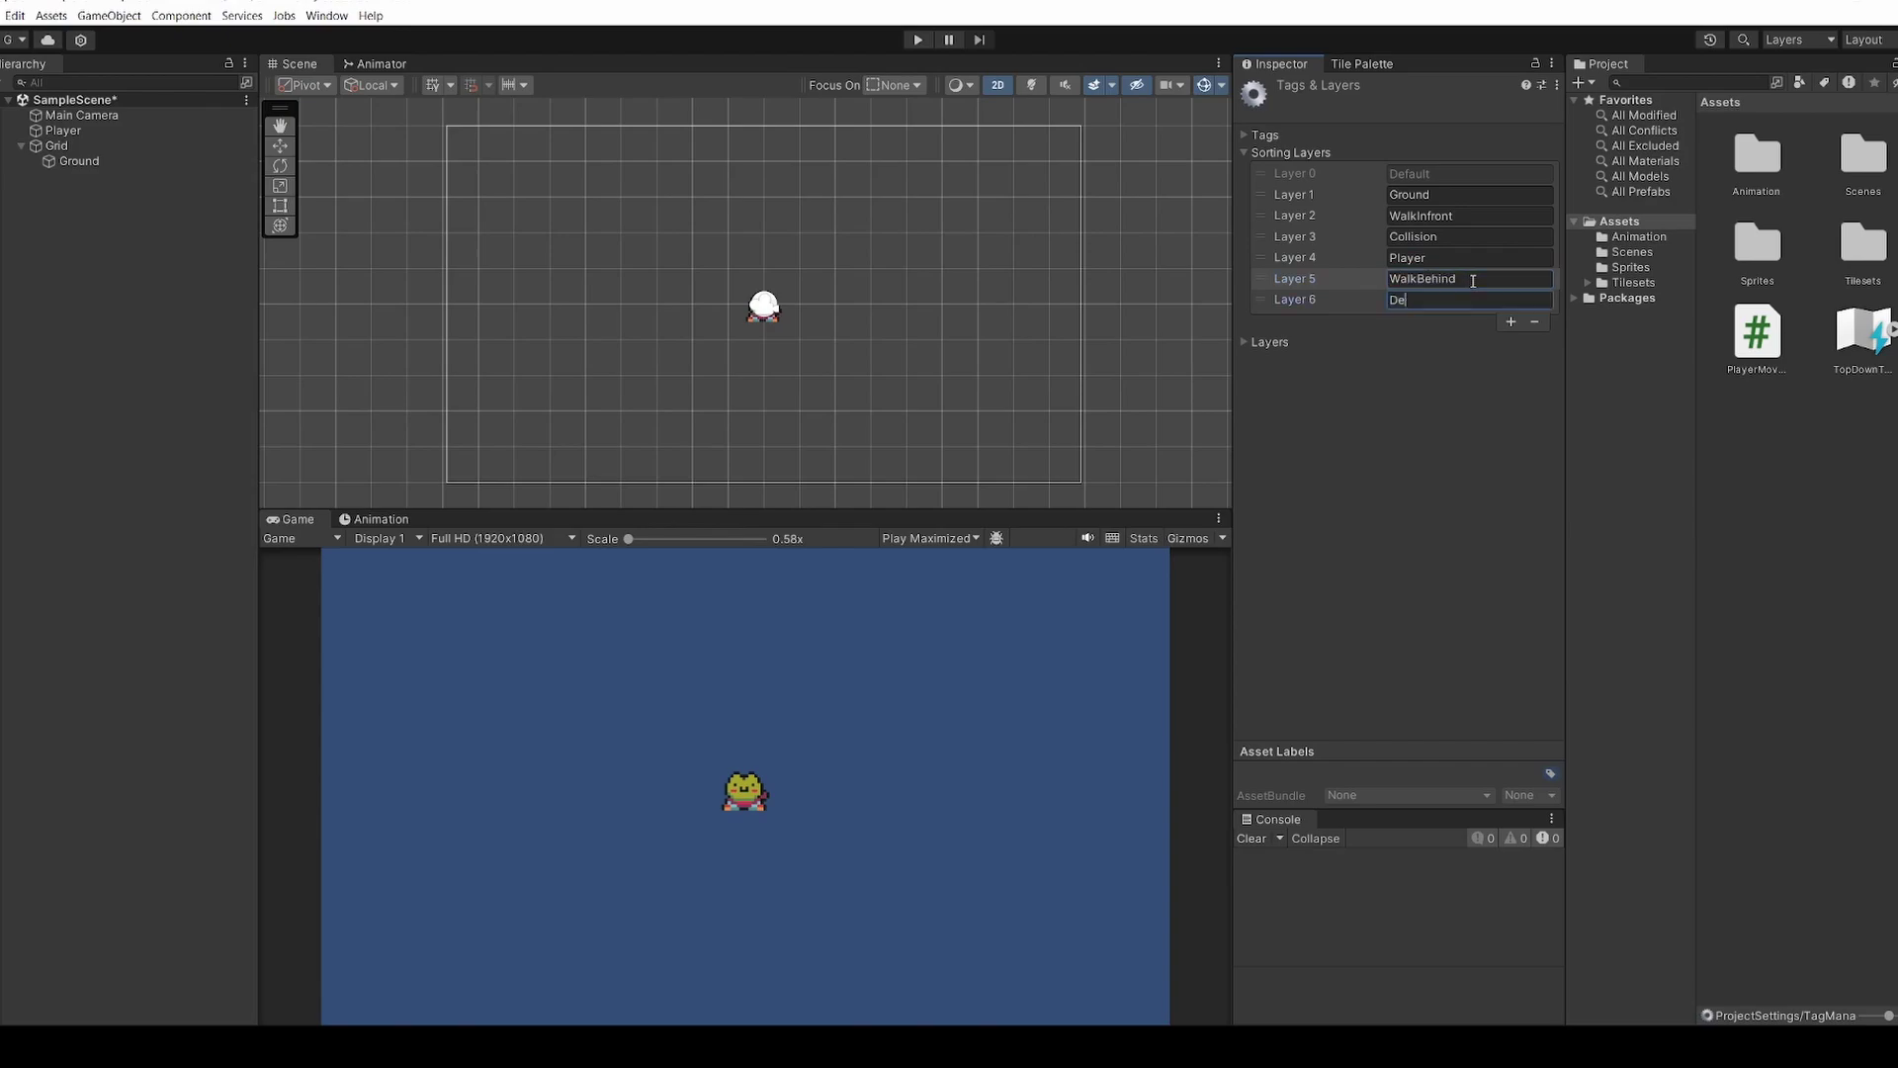
pyautogui.click(1381, 494)
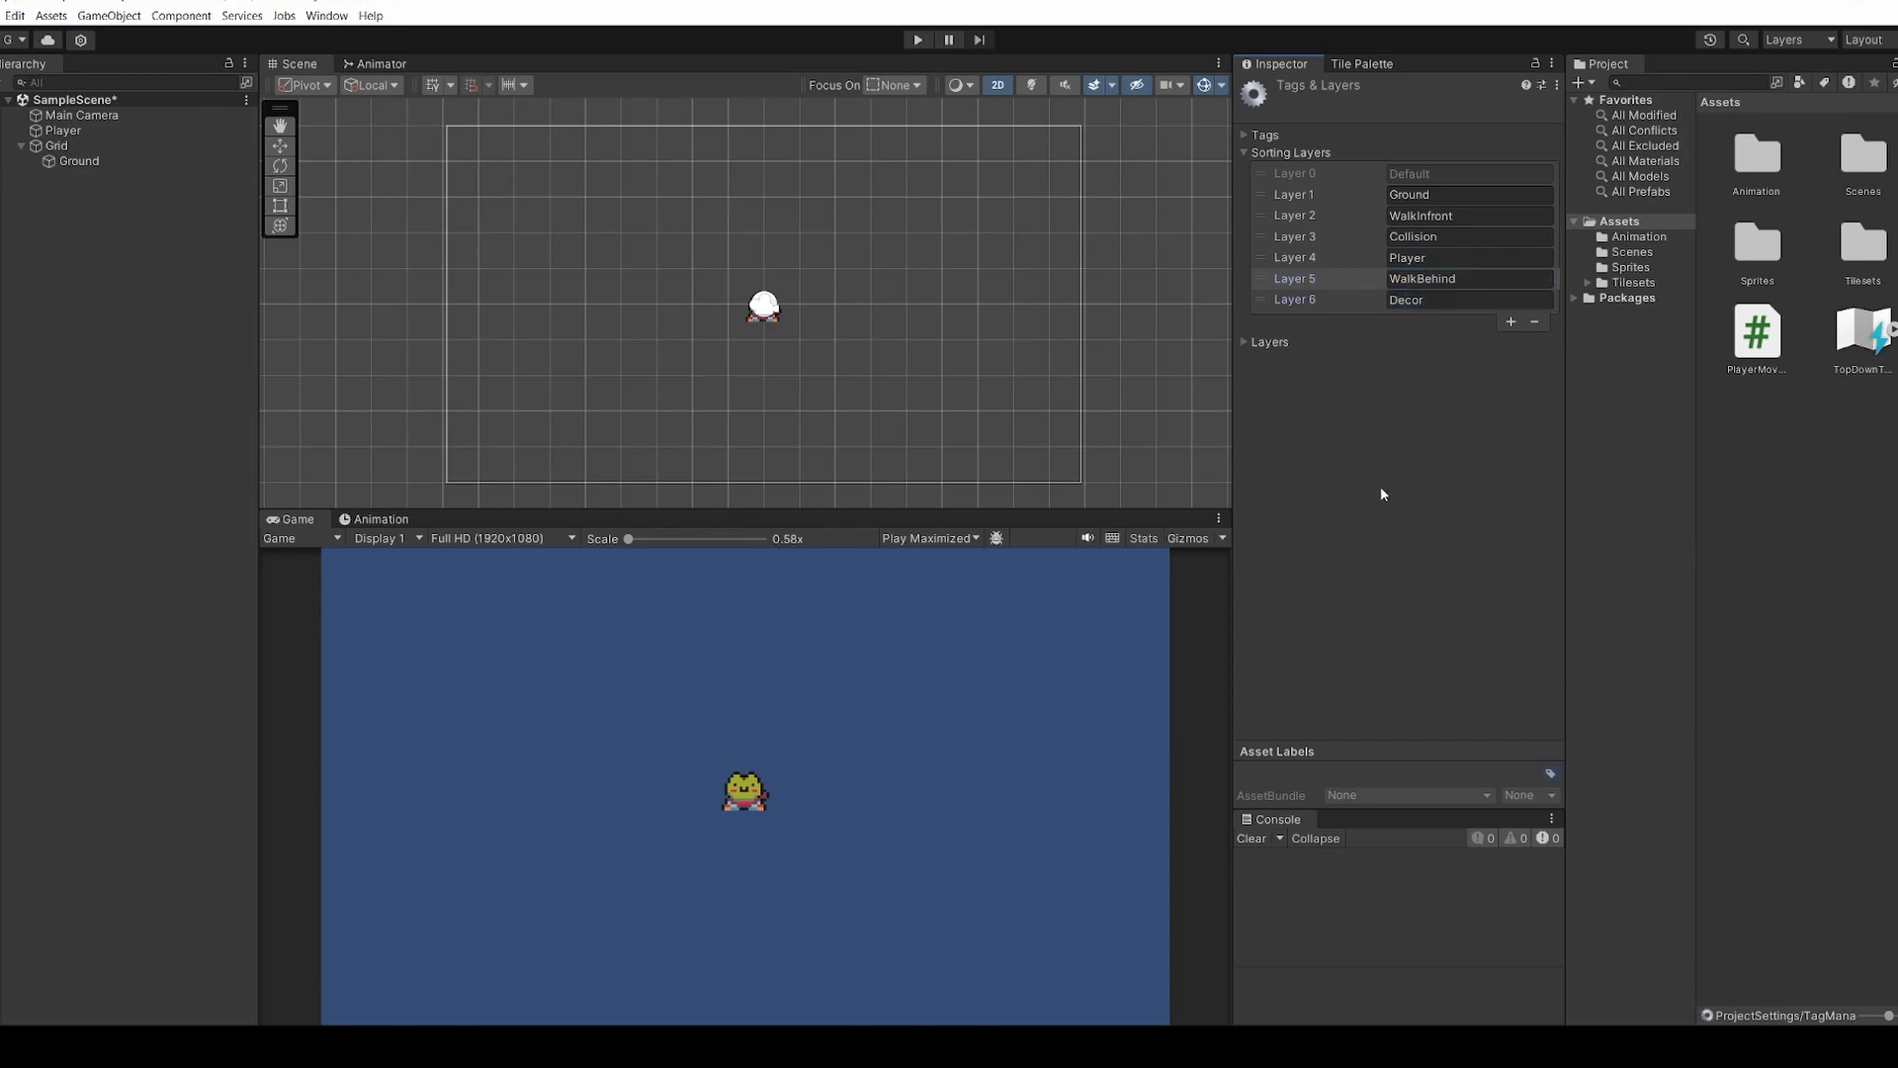
# Assign the Ground tilemap to the Ground sorting layer
pyautogui.click(91, 161)
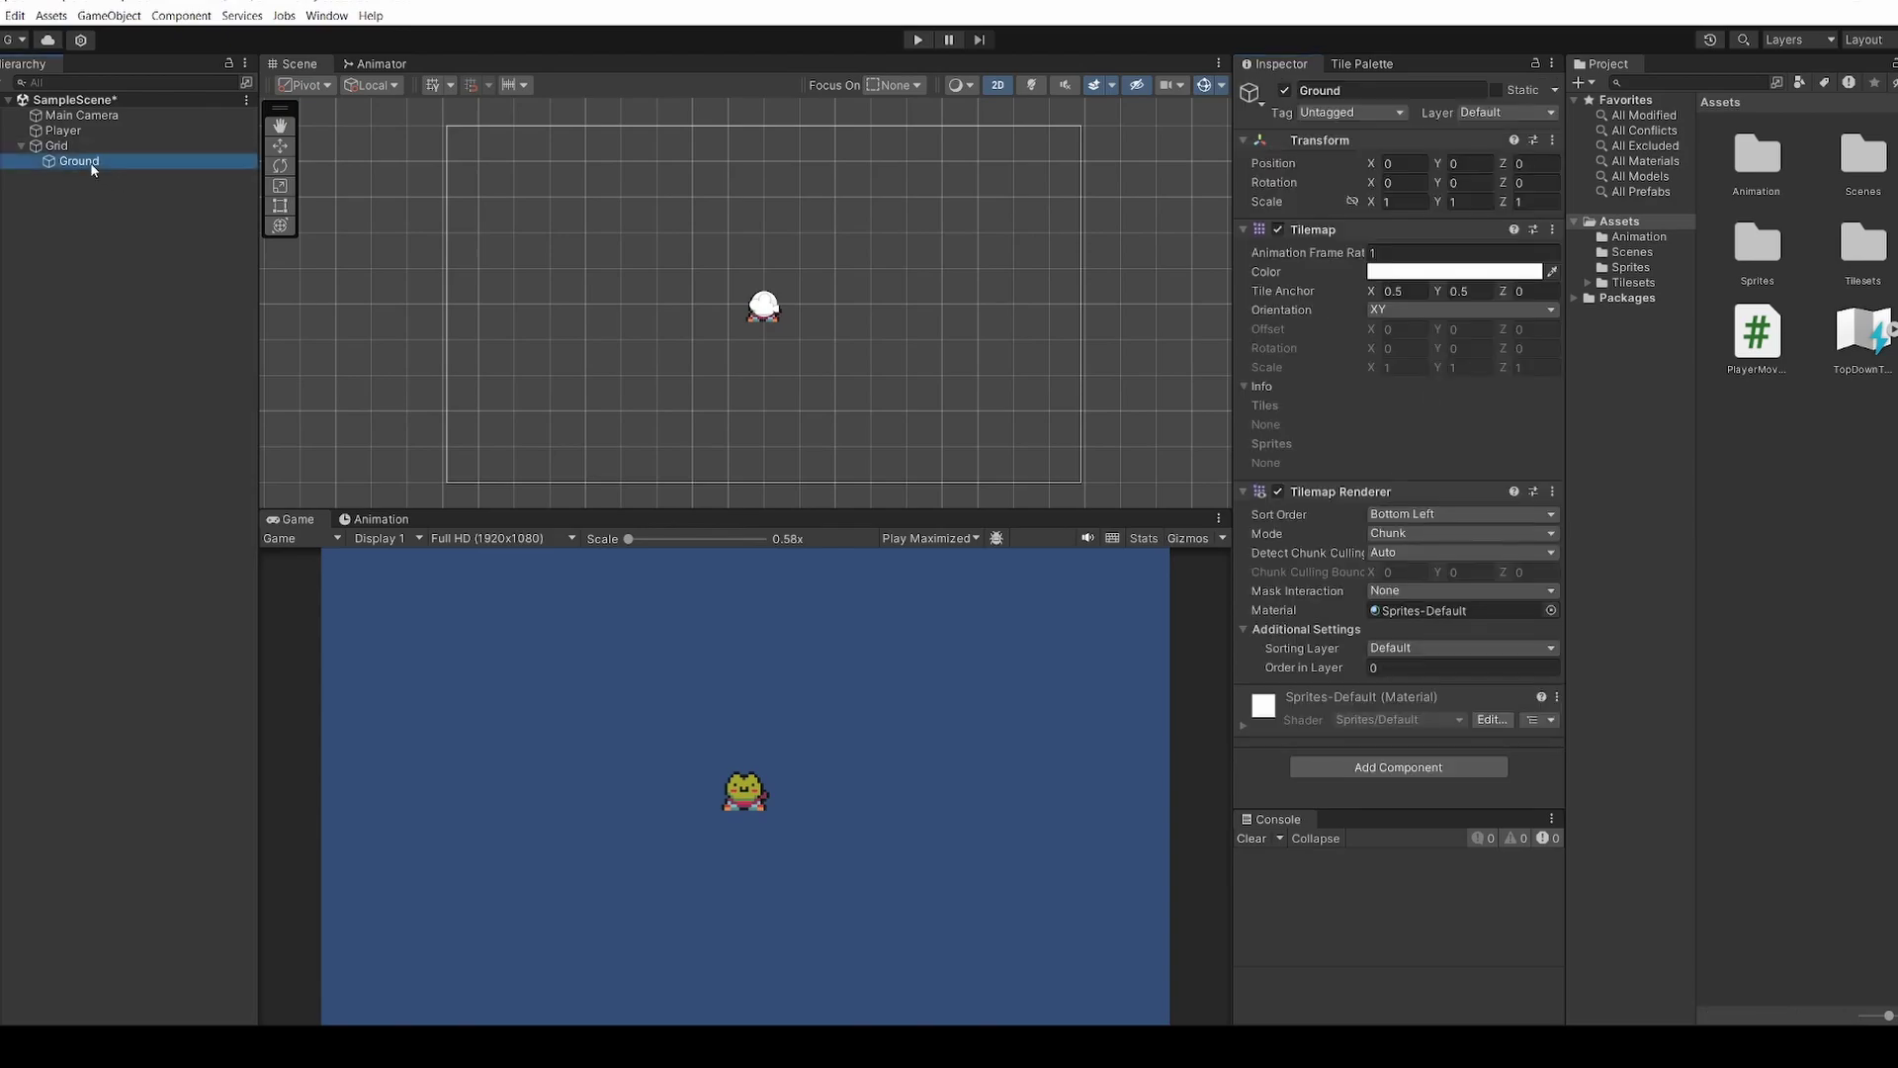
pyautogui.click(1404, 647)
pyautogui.click(1421, 684)
# Pick the plain sand tile from the Ground palette and paint a block of about 4 by 4 tiles around the player
pyautogui.click(1374, 63)
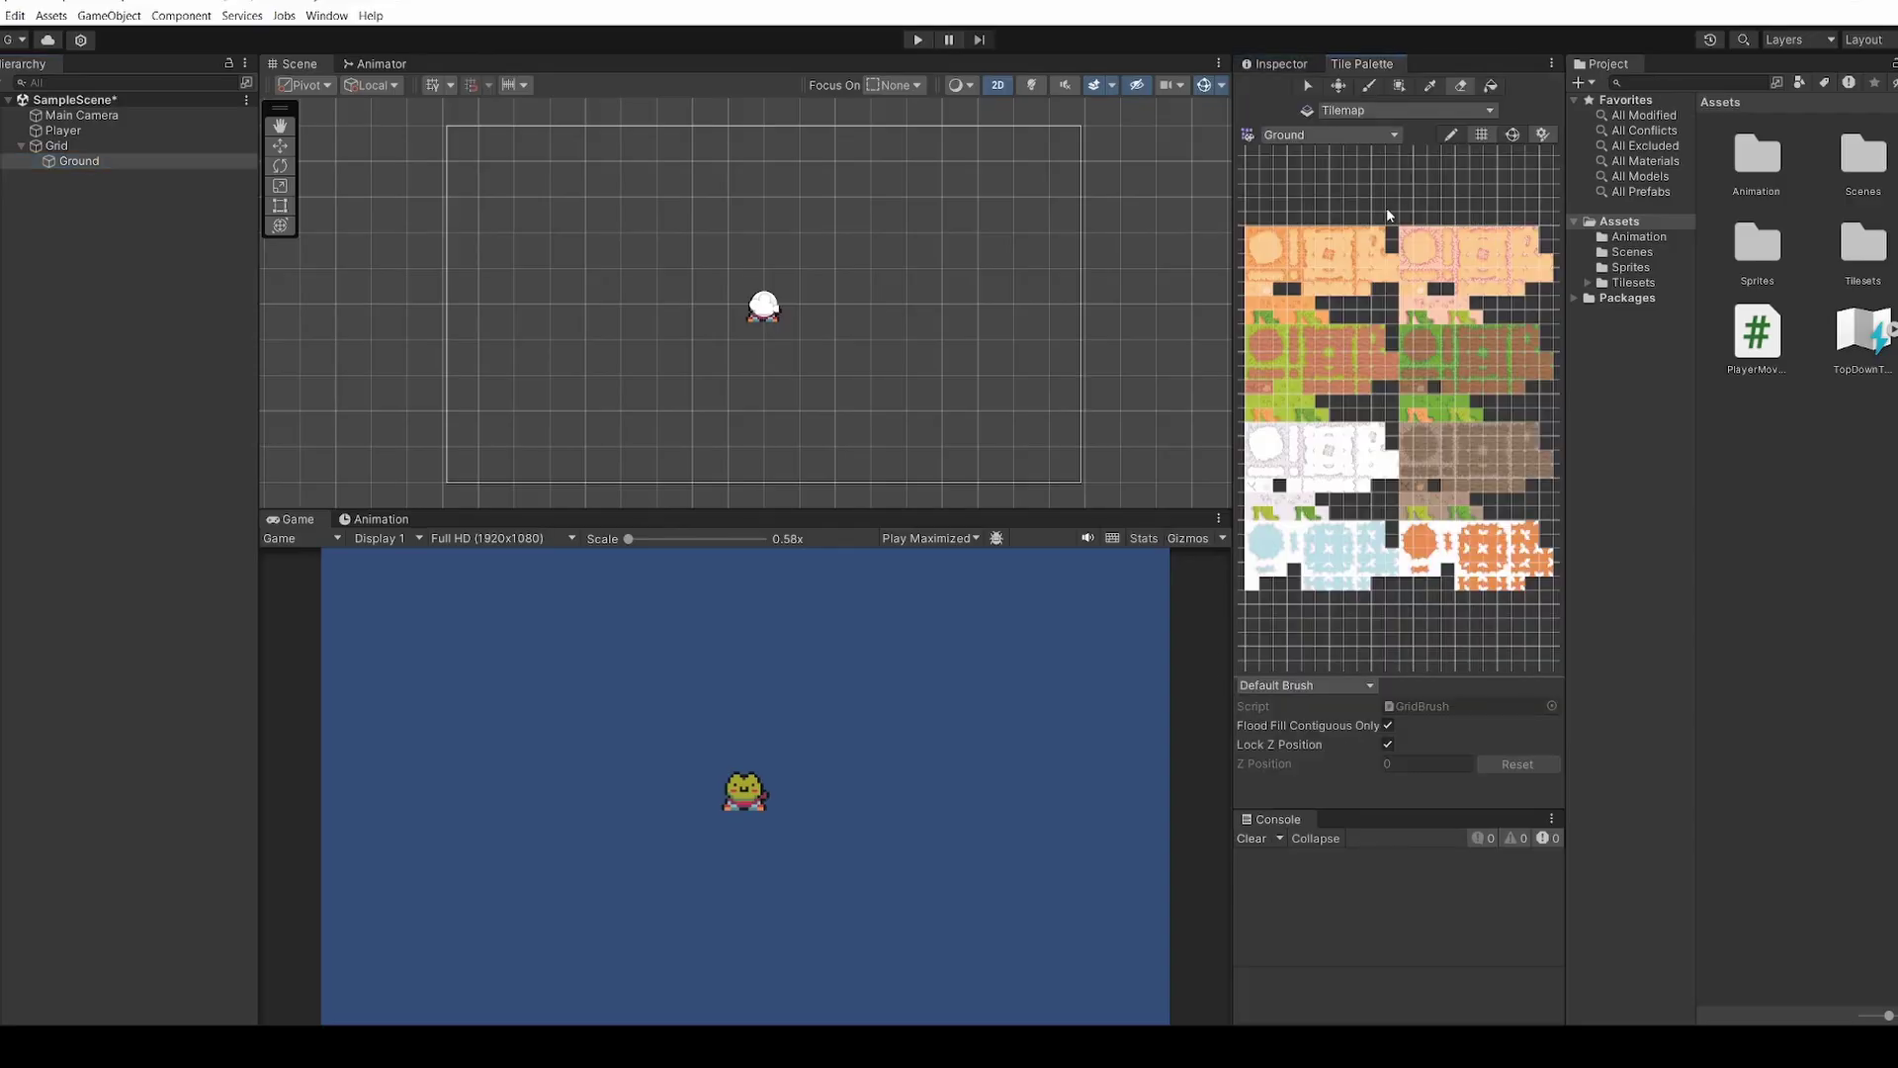
pyautogui.click(1270, 255)
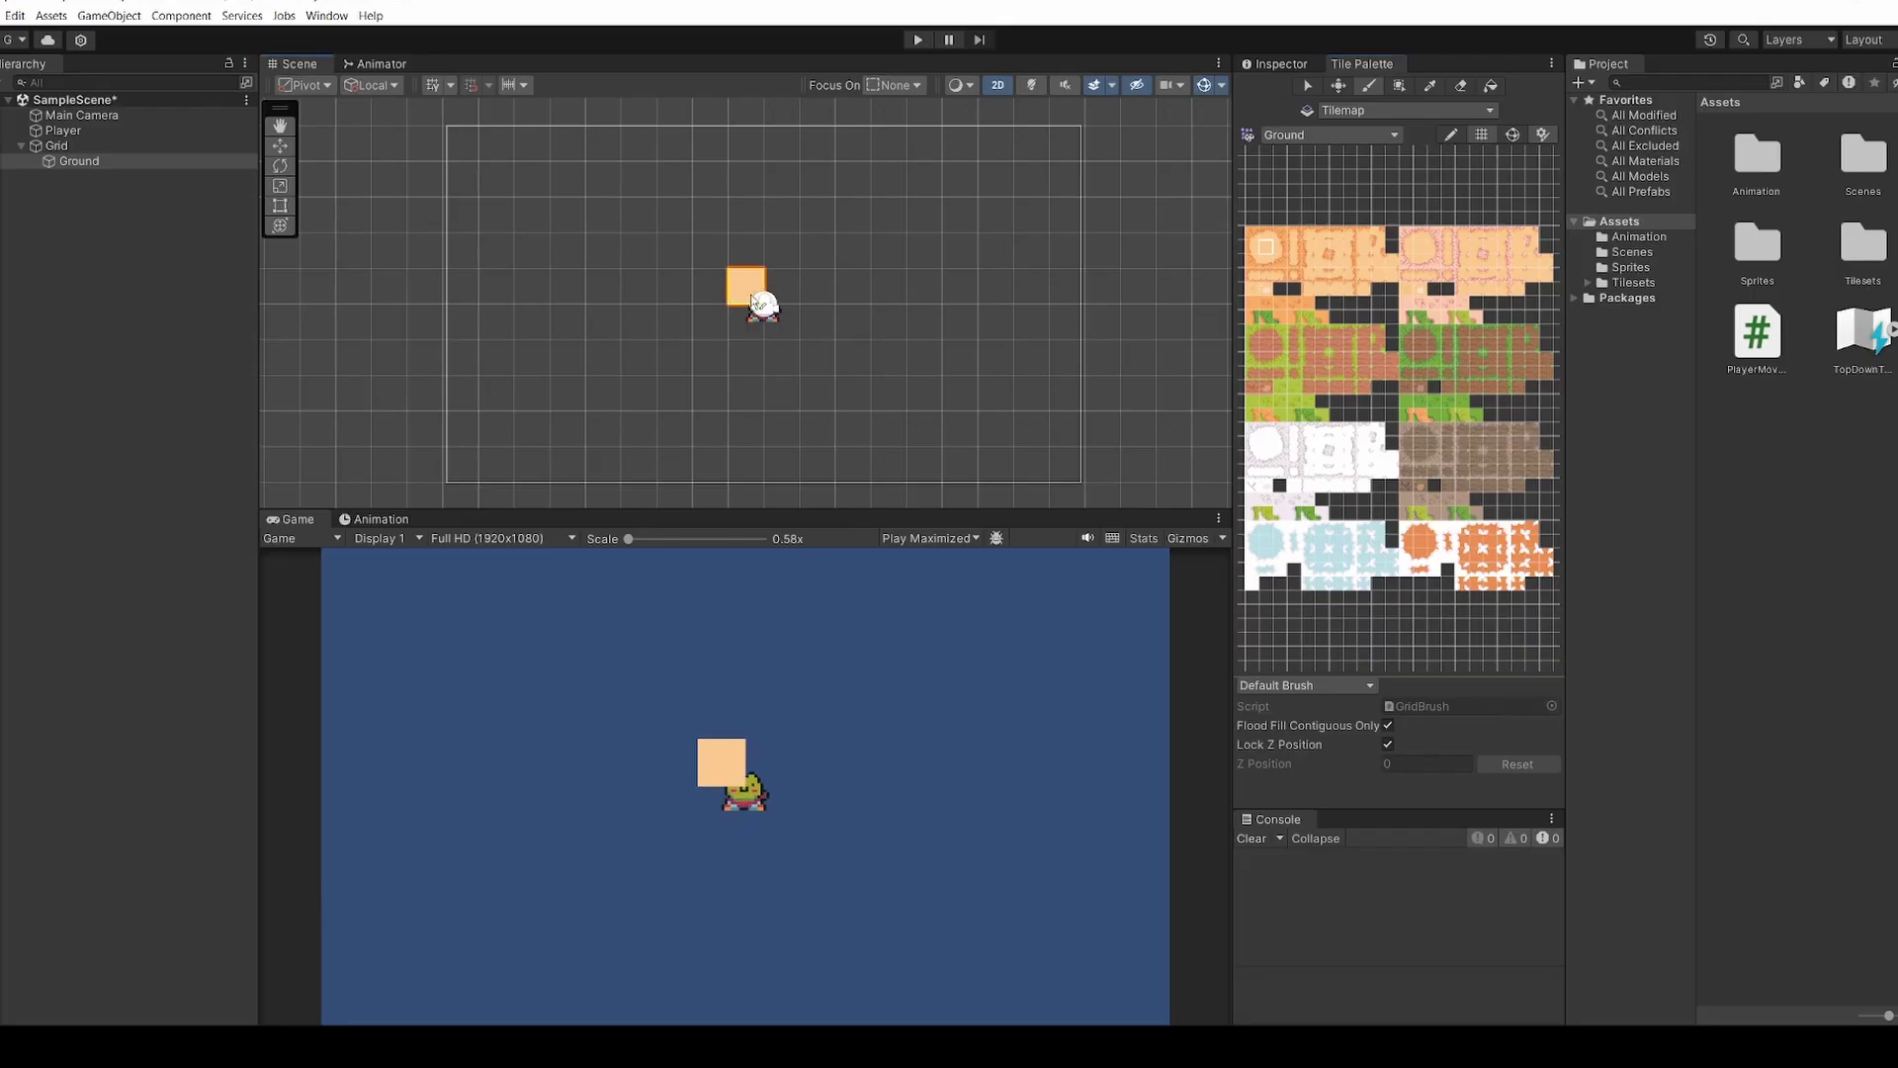
pyautogui.moveTo(749, 289)
pyautogui.mouseDown()
pyautogui.moveTo(781, 321)
pyautogui.moveTo(754, 342)
pyautogui.moveTo(708, 247)
pyautogui.moveTo(886, 491)
pyautogui.mouseUp()
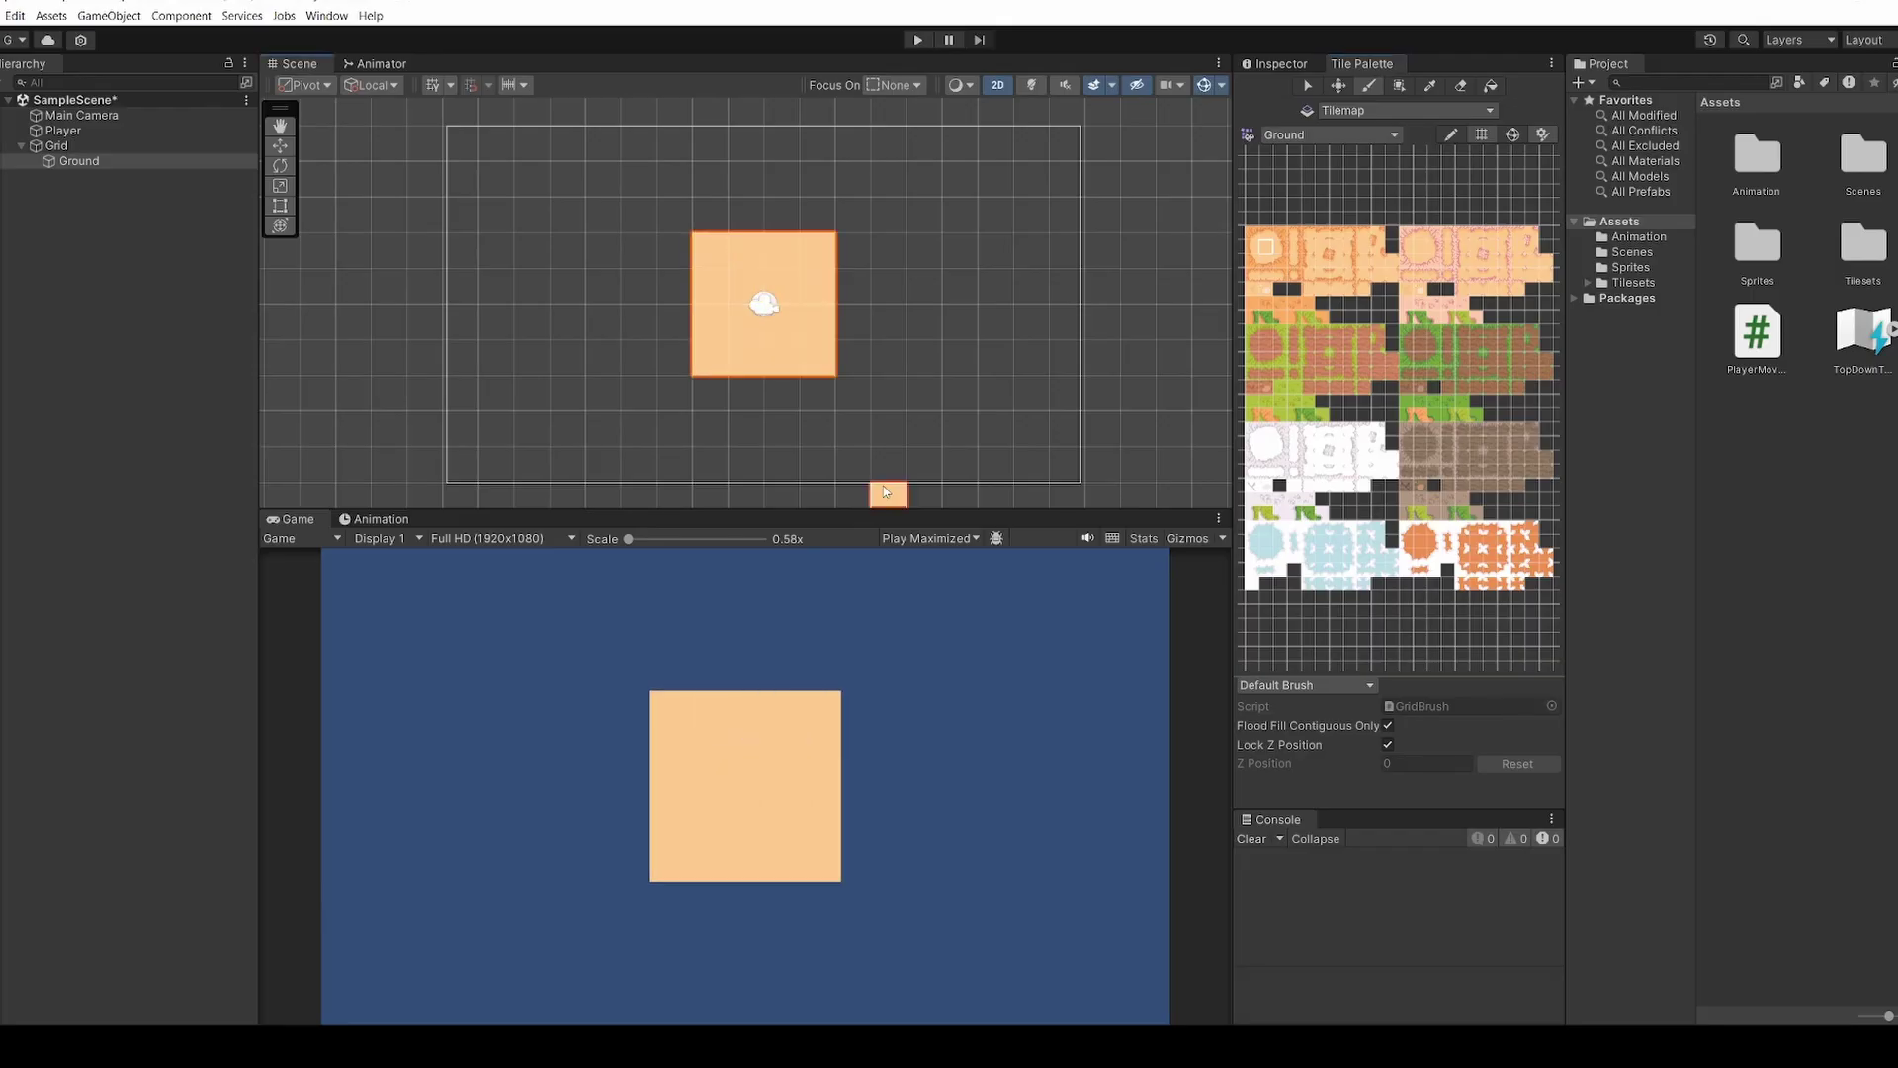
# Set the Player object's sorting layer to Player
pyautogui.click(105, 132)
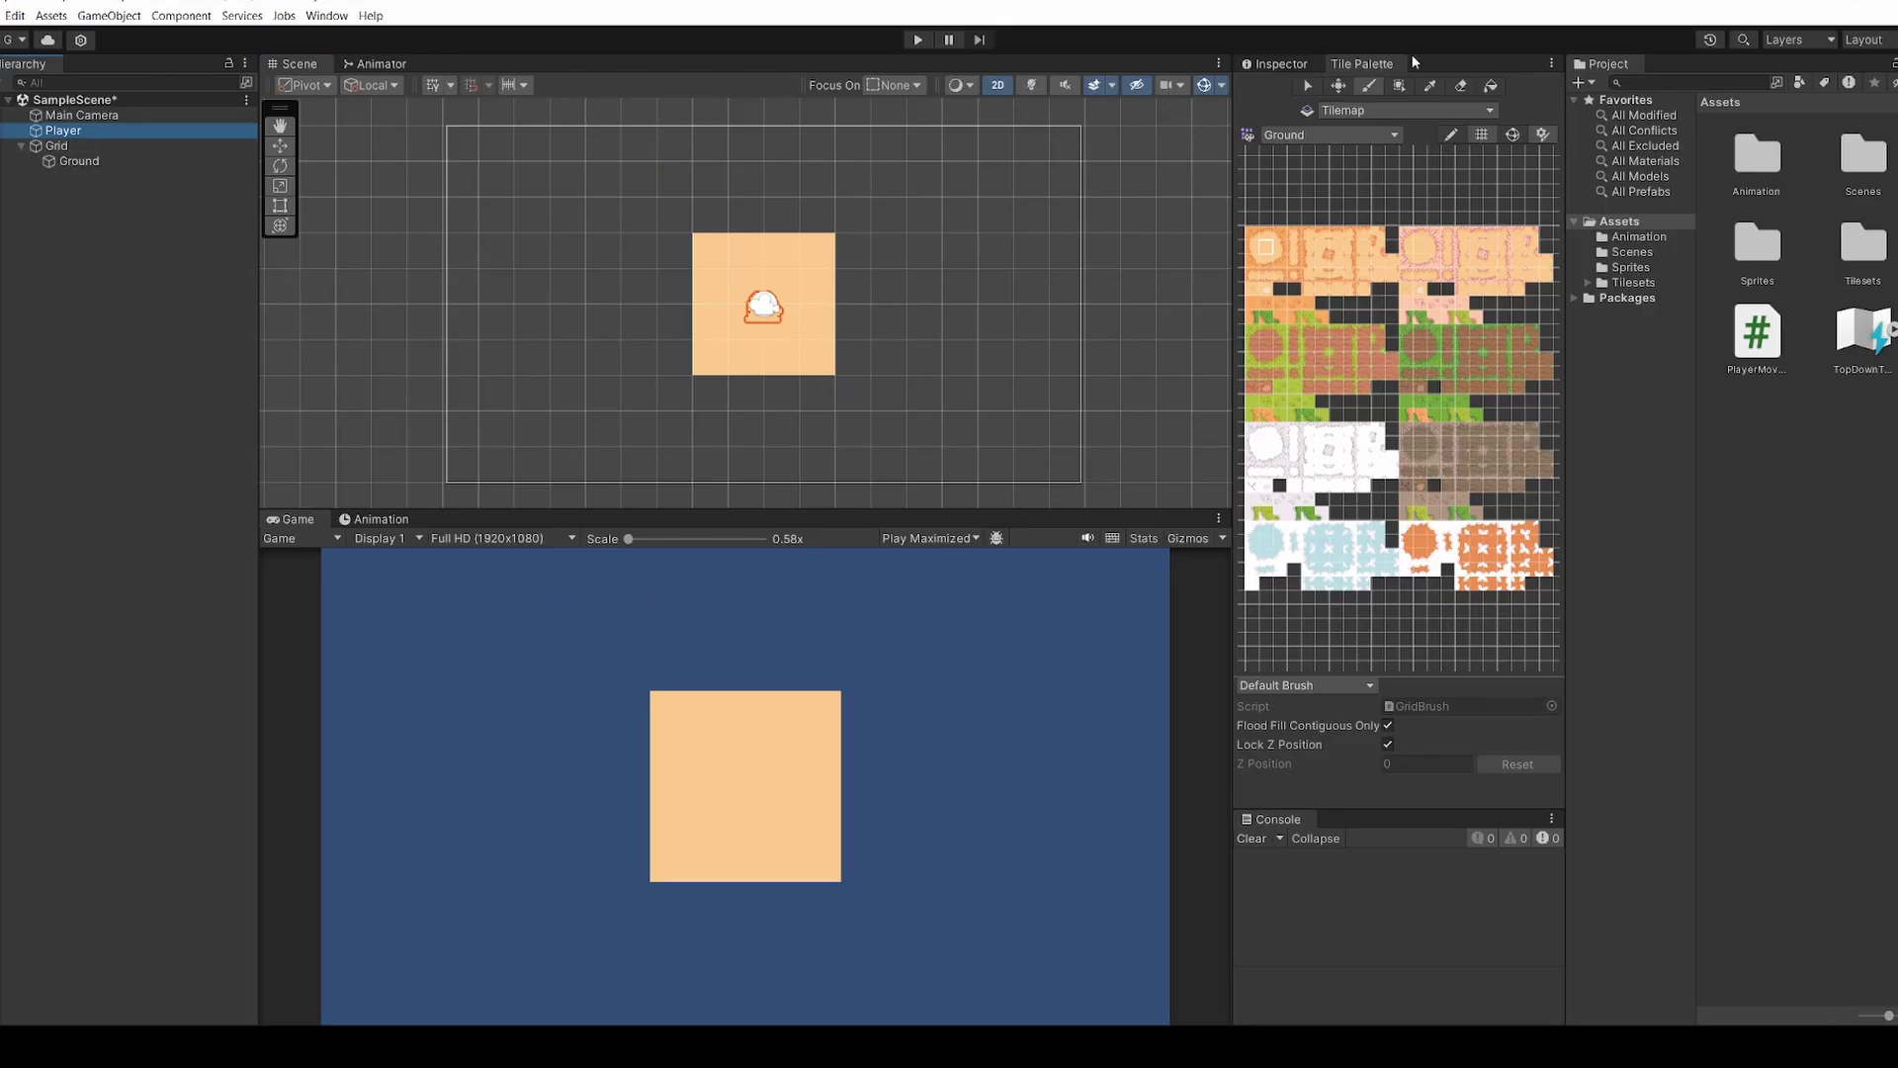
pyautogui.click(1285, 62)
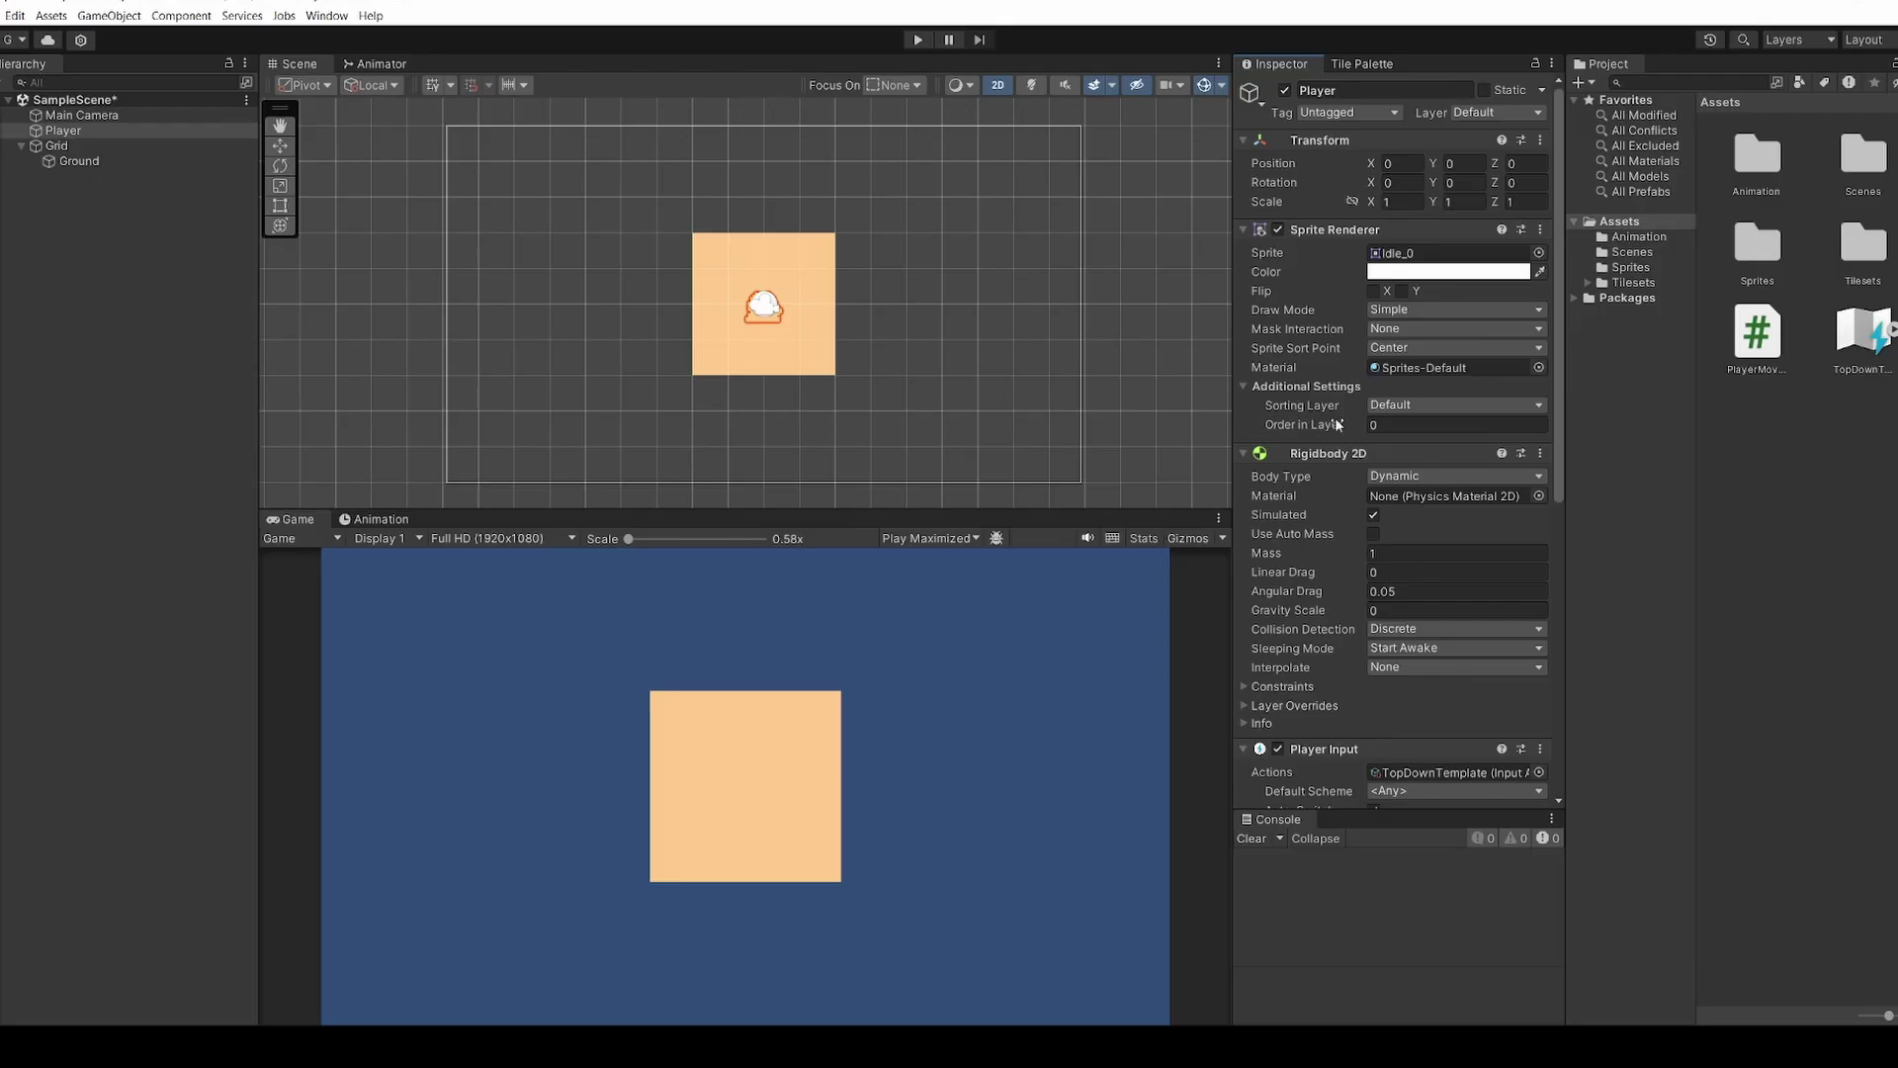
pyautogui.click(1430, 407)
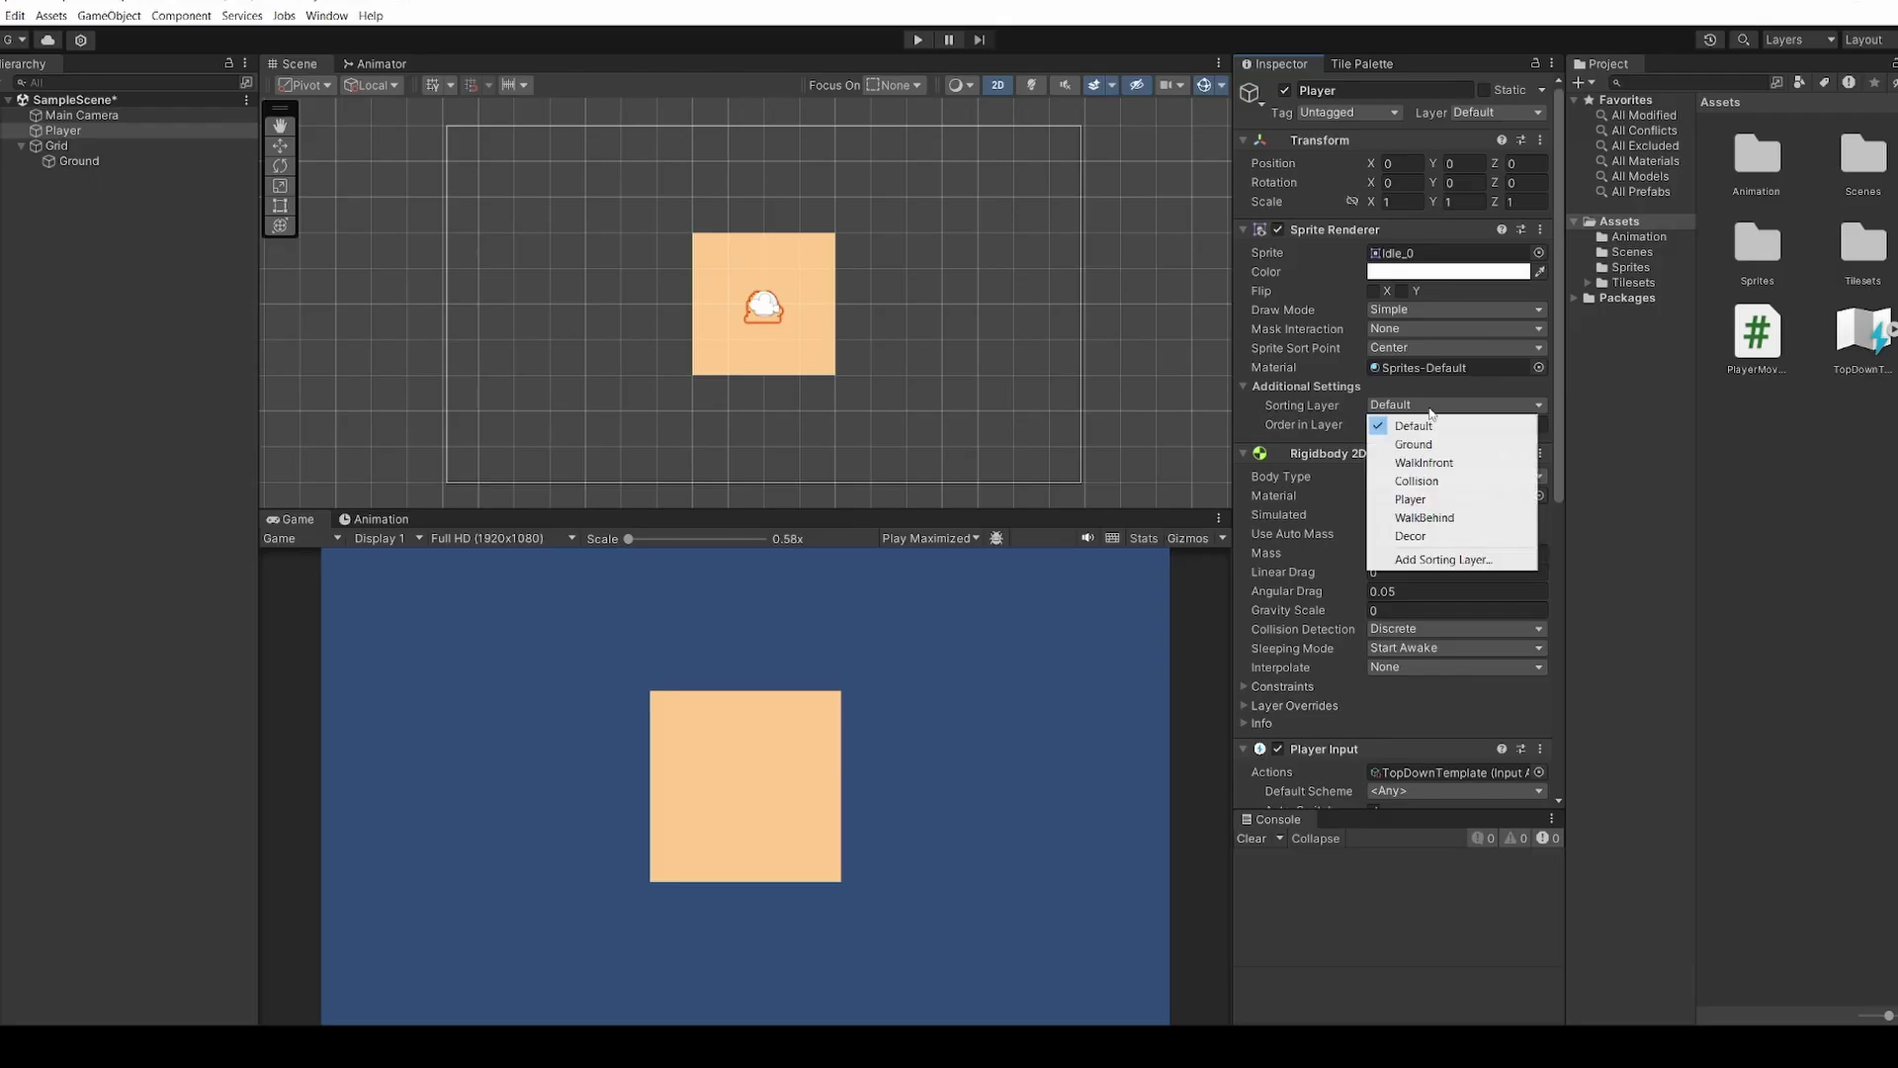
pyautogui.click(1443, 500)
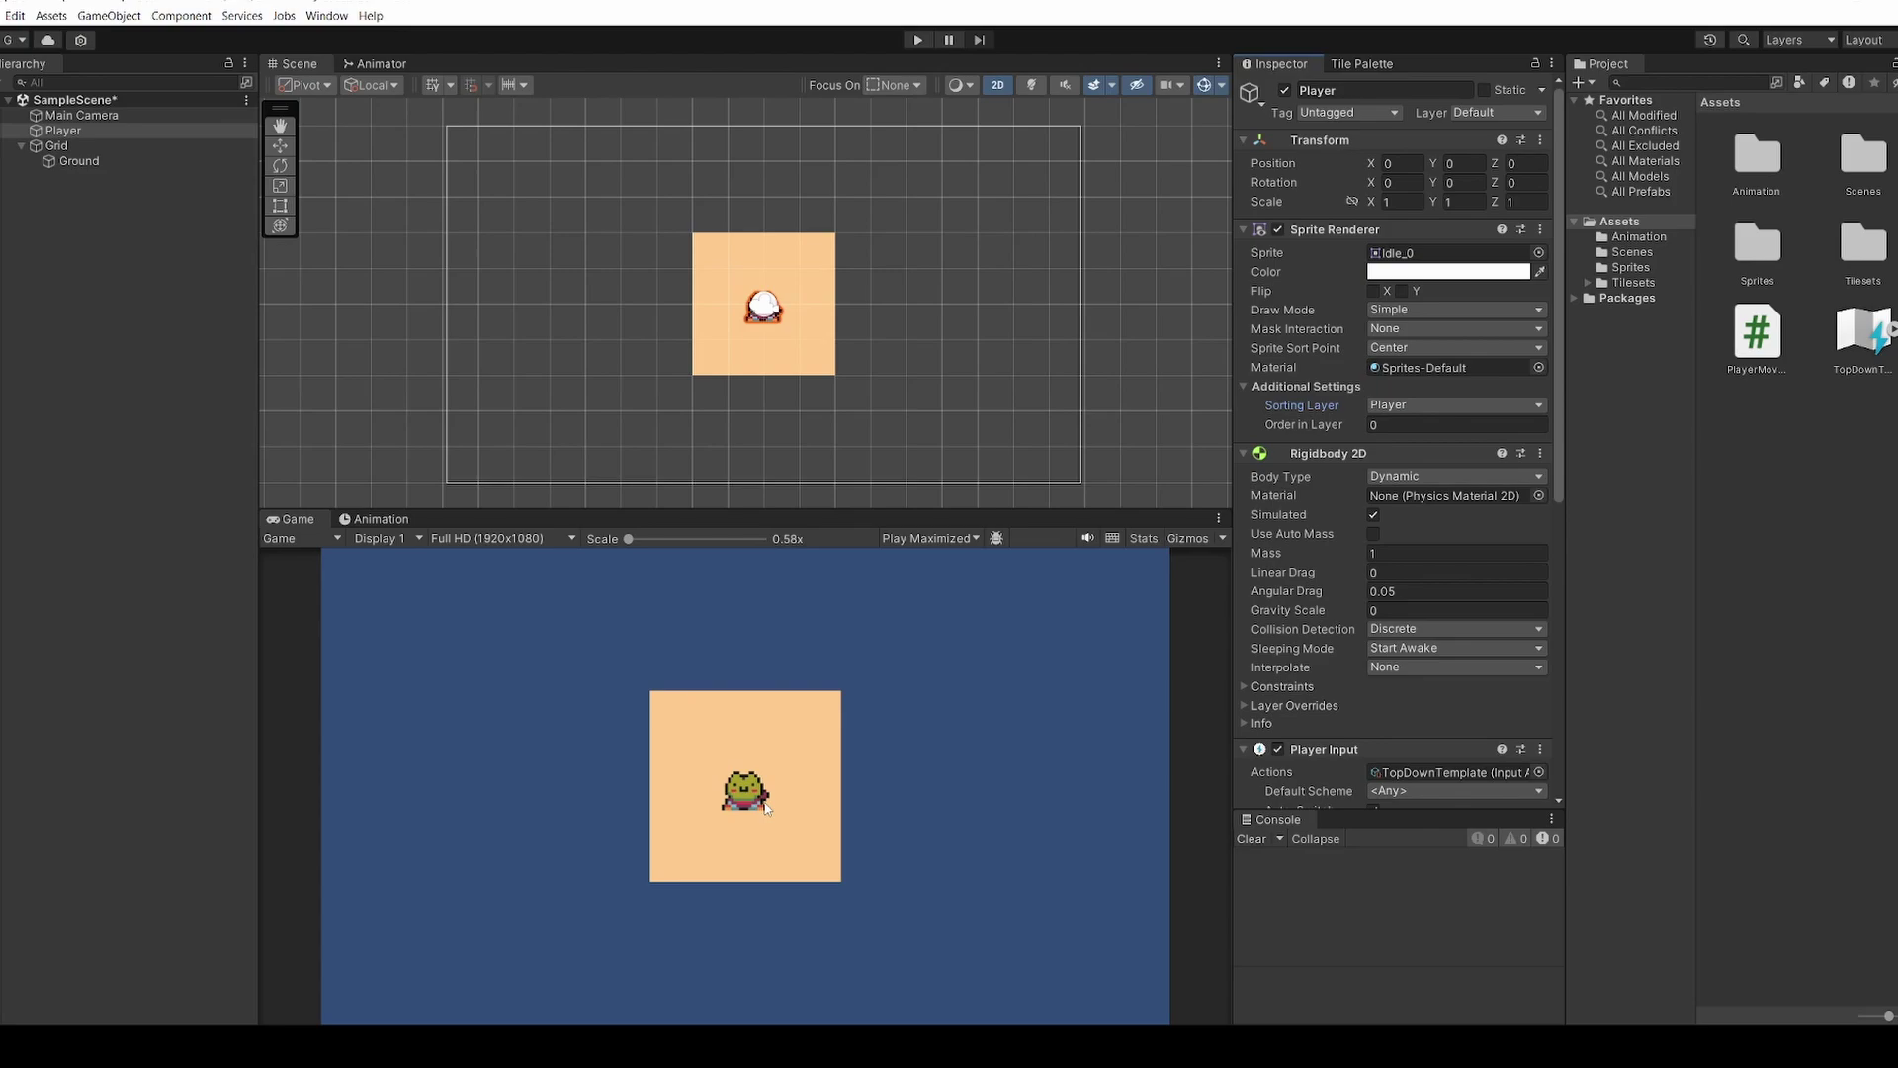
# Box-fill the whole camera area with the plain sand tile
pyautogui.click(1361, 64)
pyautogui.moveTo(457, 139)
pyautogui.mouseDown()
pyautogui.moveTo(581, 221)
pyautogui.moveTo(1058, 436)
pyautogui.moveTo(1071, 468)
pyautogui.mouseUp()
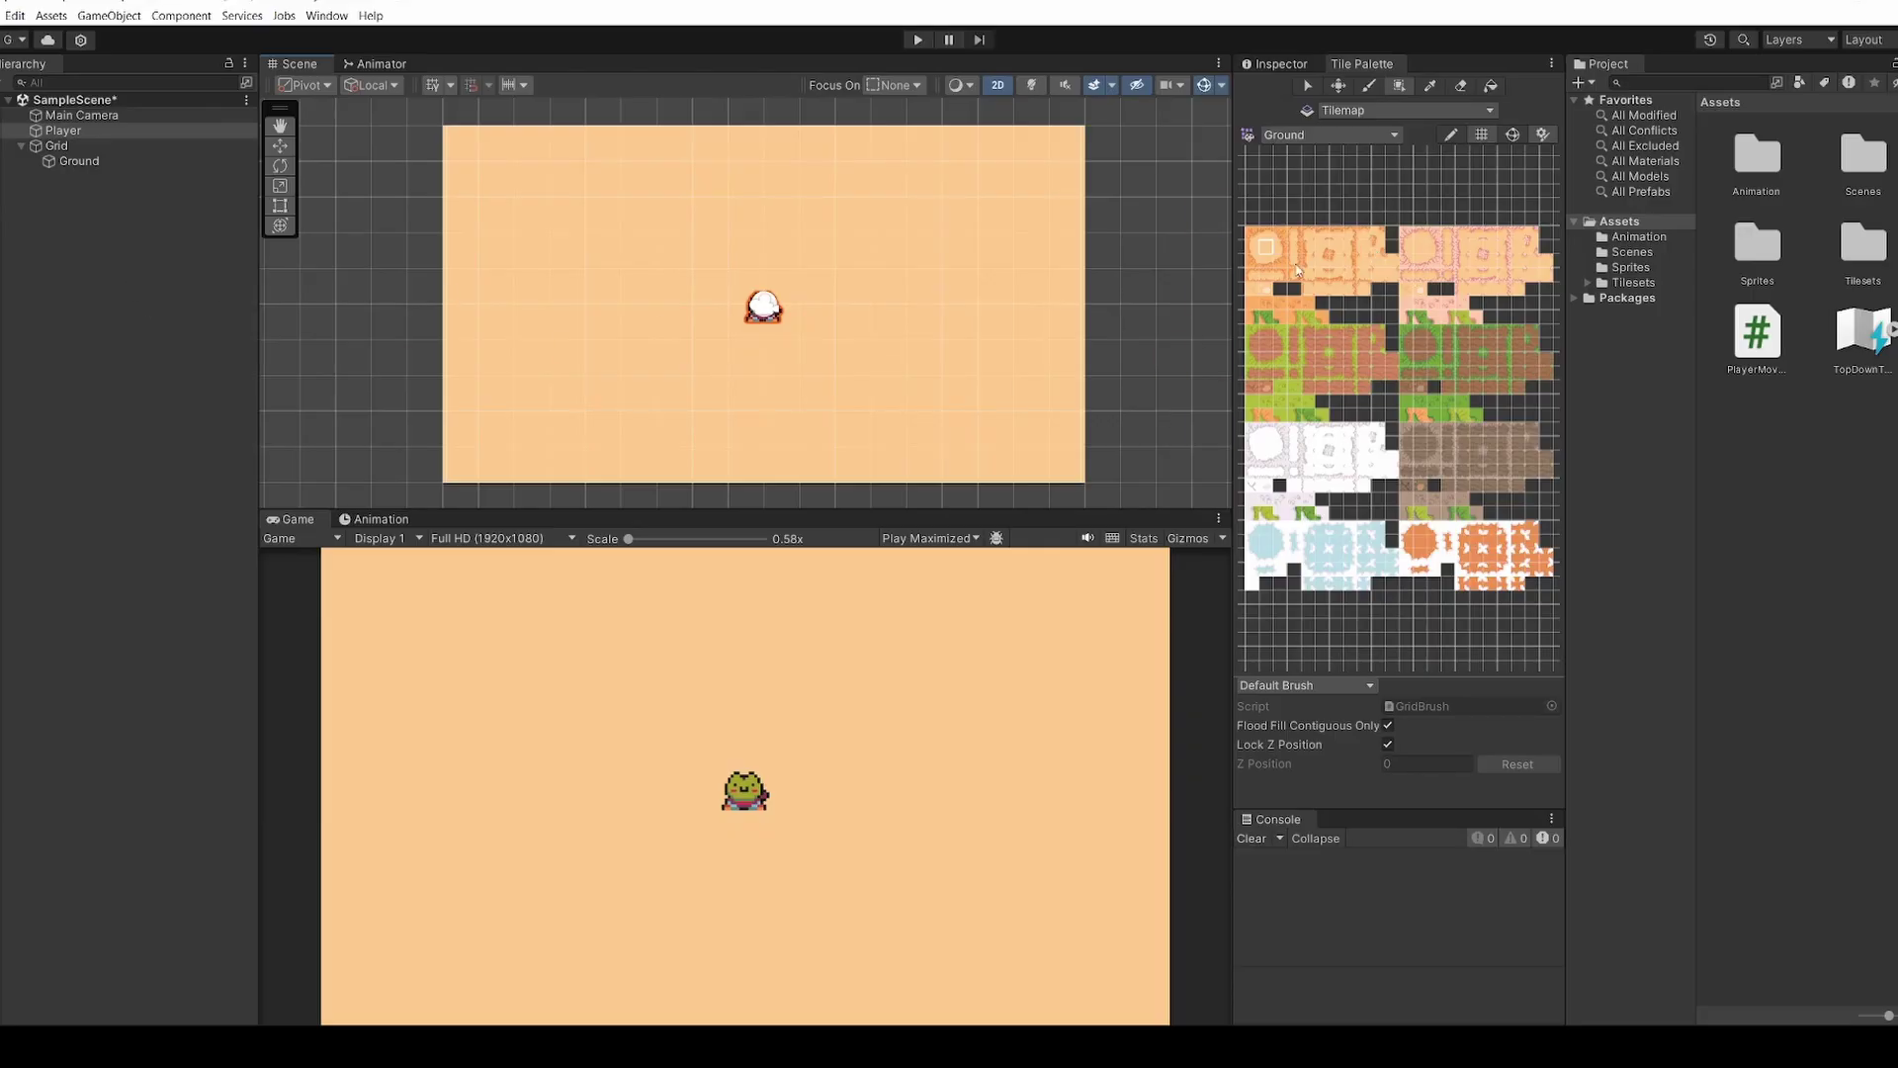
# Create a new tile palette named Houses with a Rectangle grid and Automatic cell size
pyautogui.click(1325, 136)
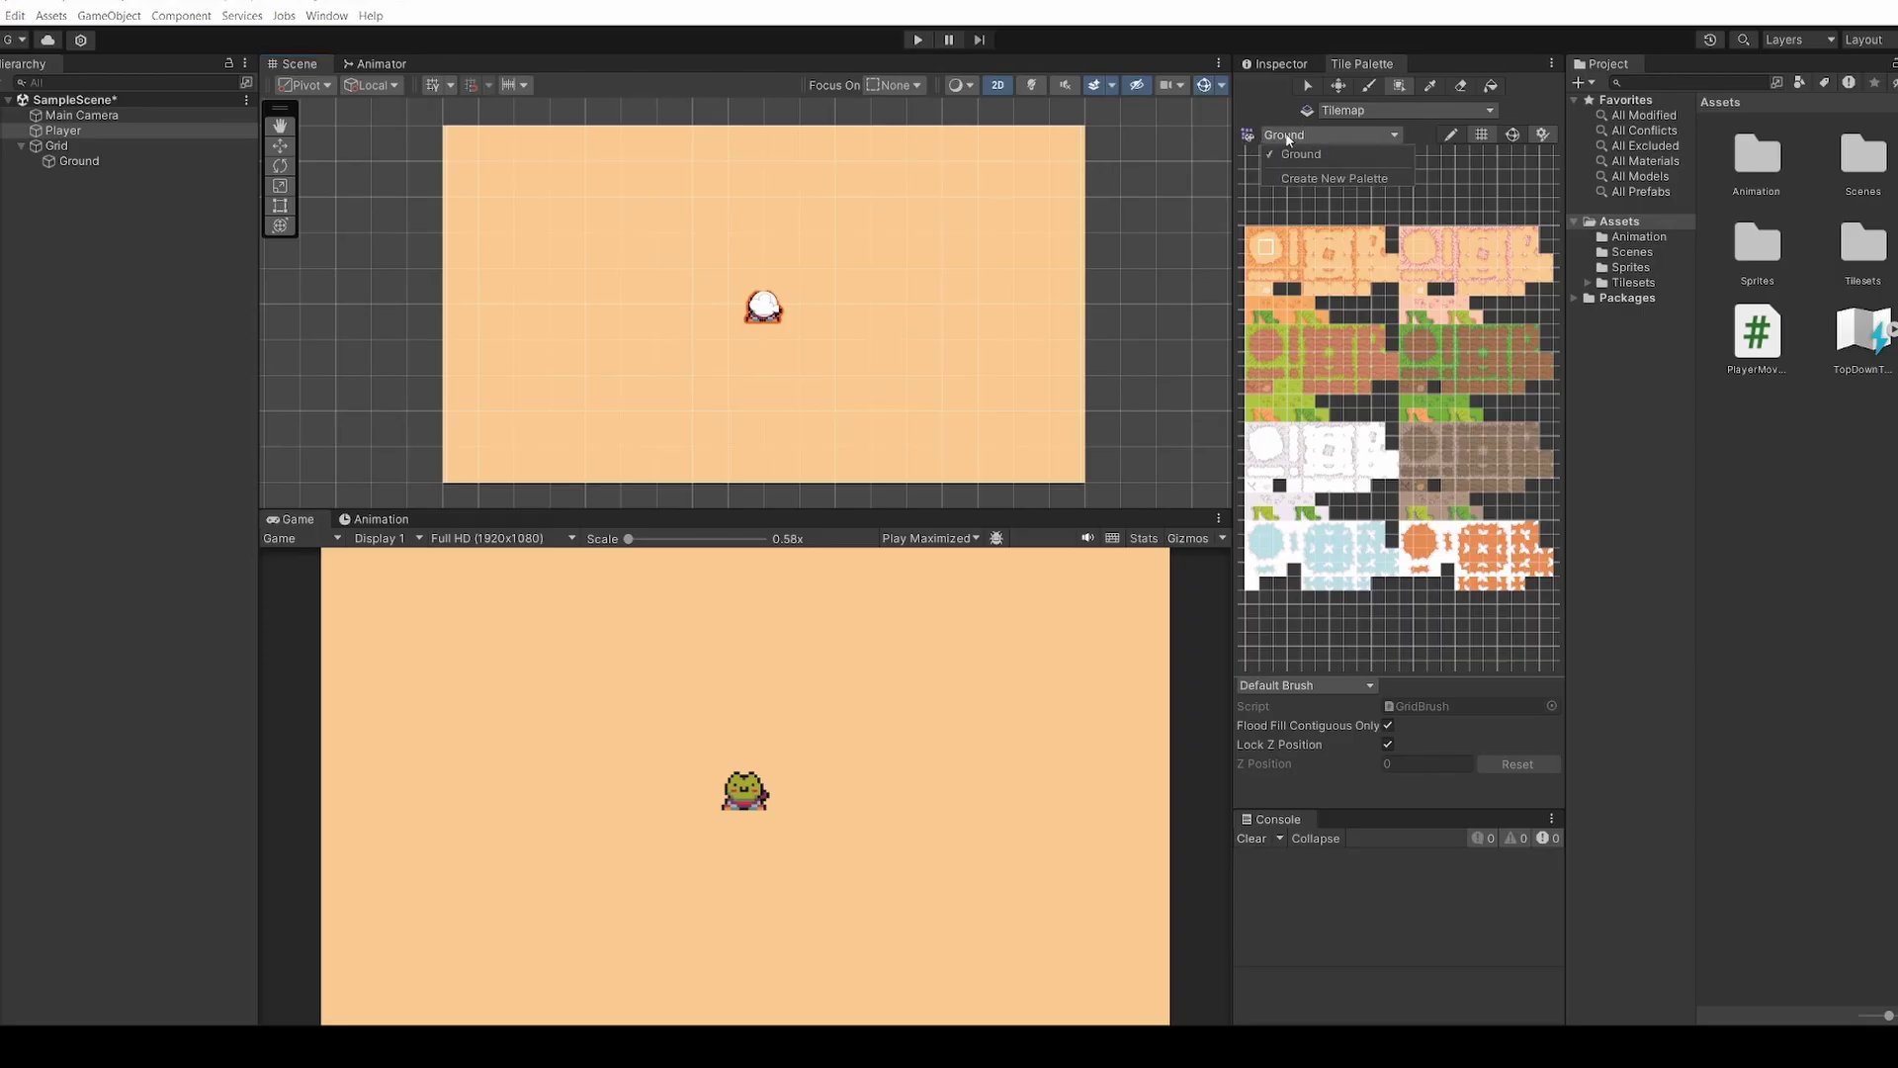
pyautogui.click(1307, 178)
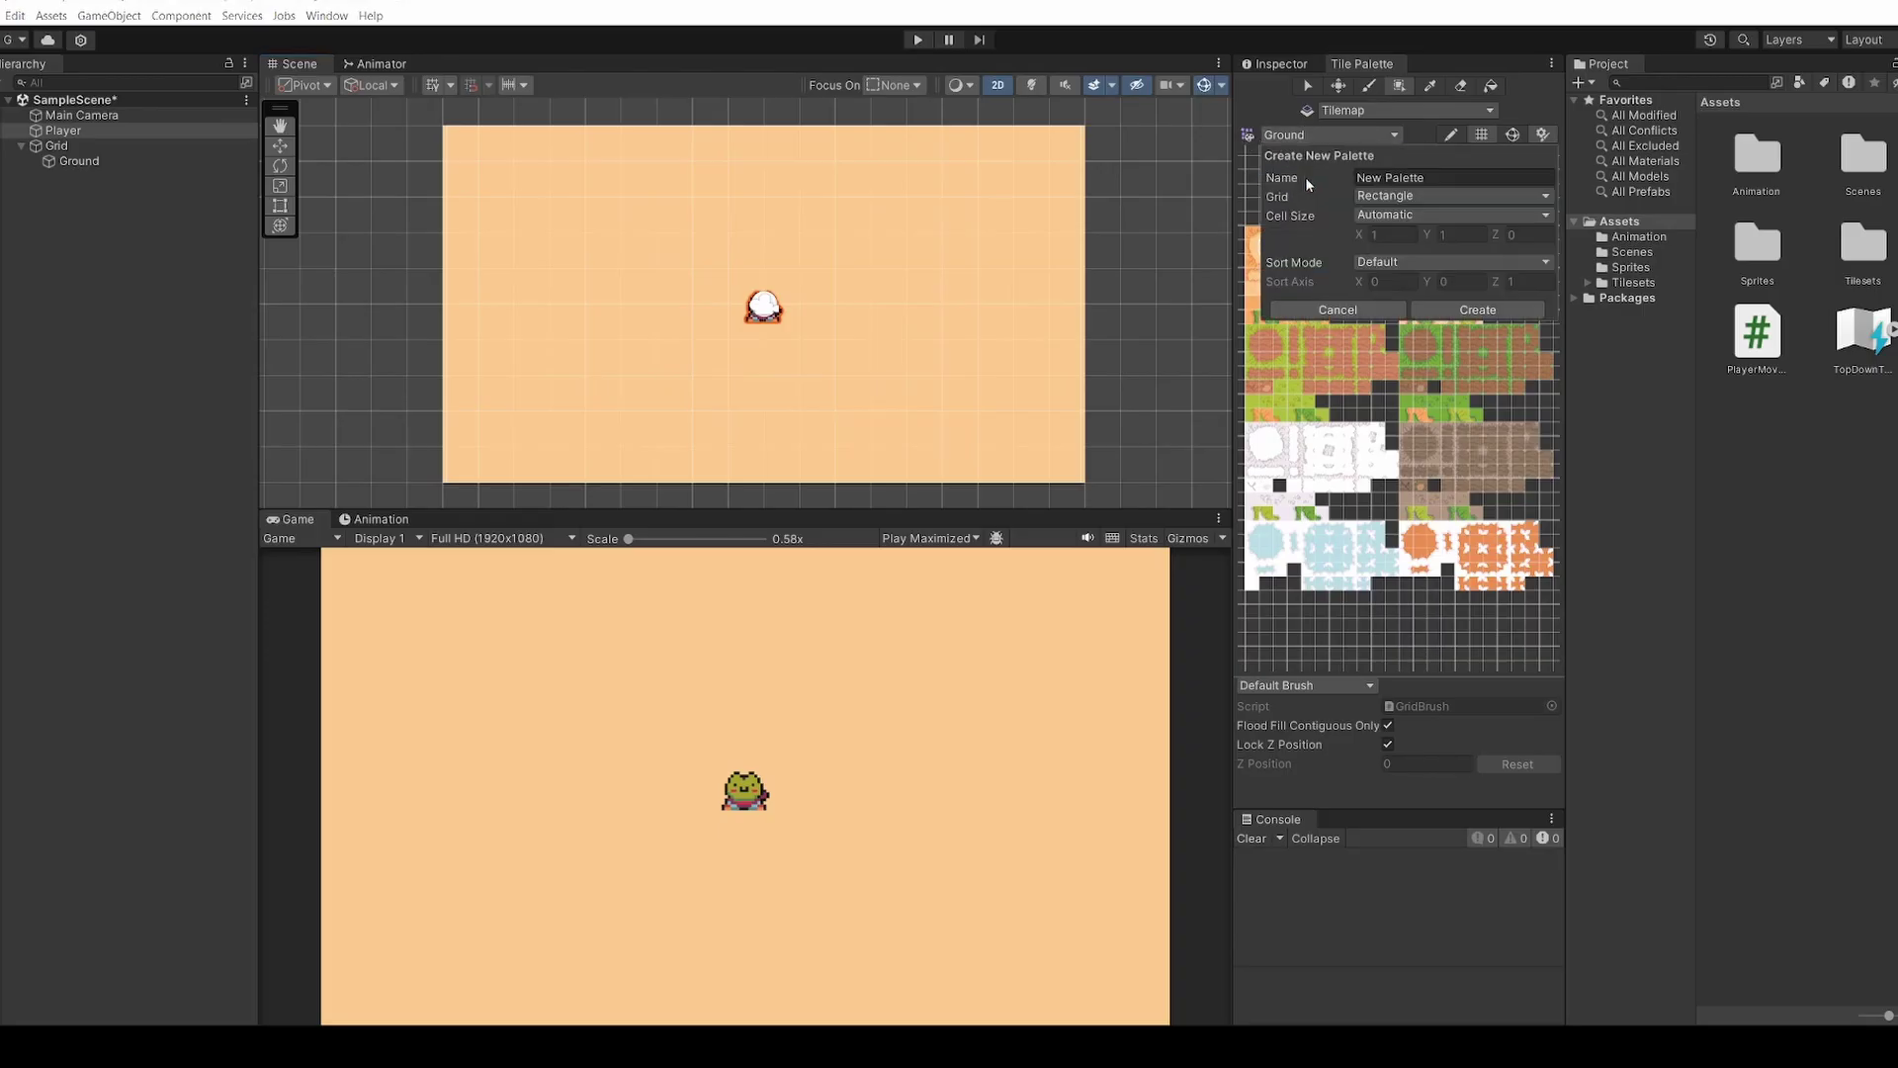
pyautogui.click(1428, 177)
pyautogui.write('Houses')
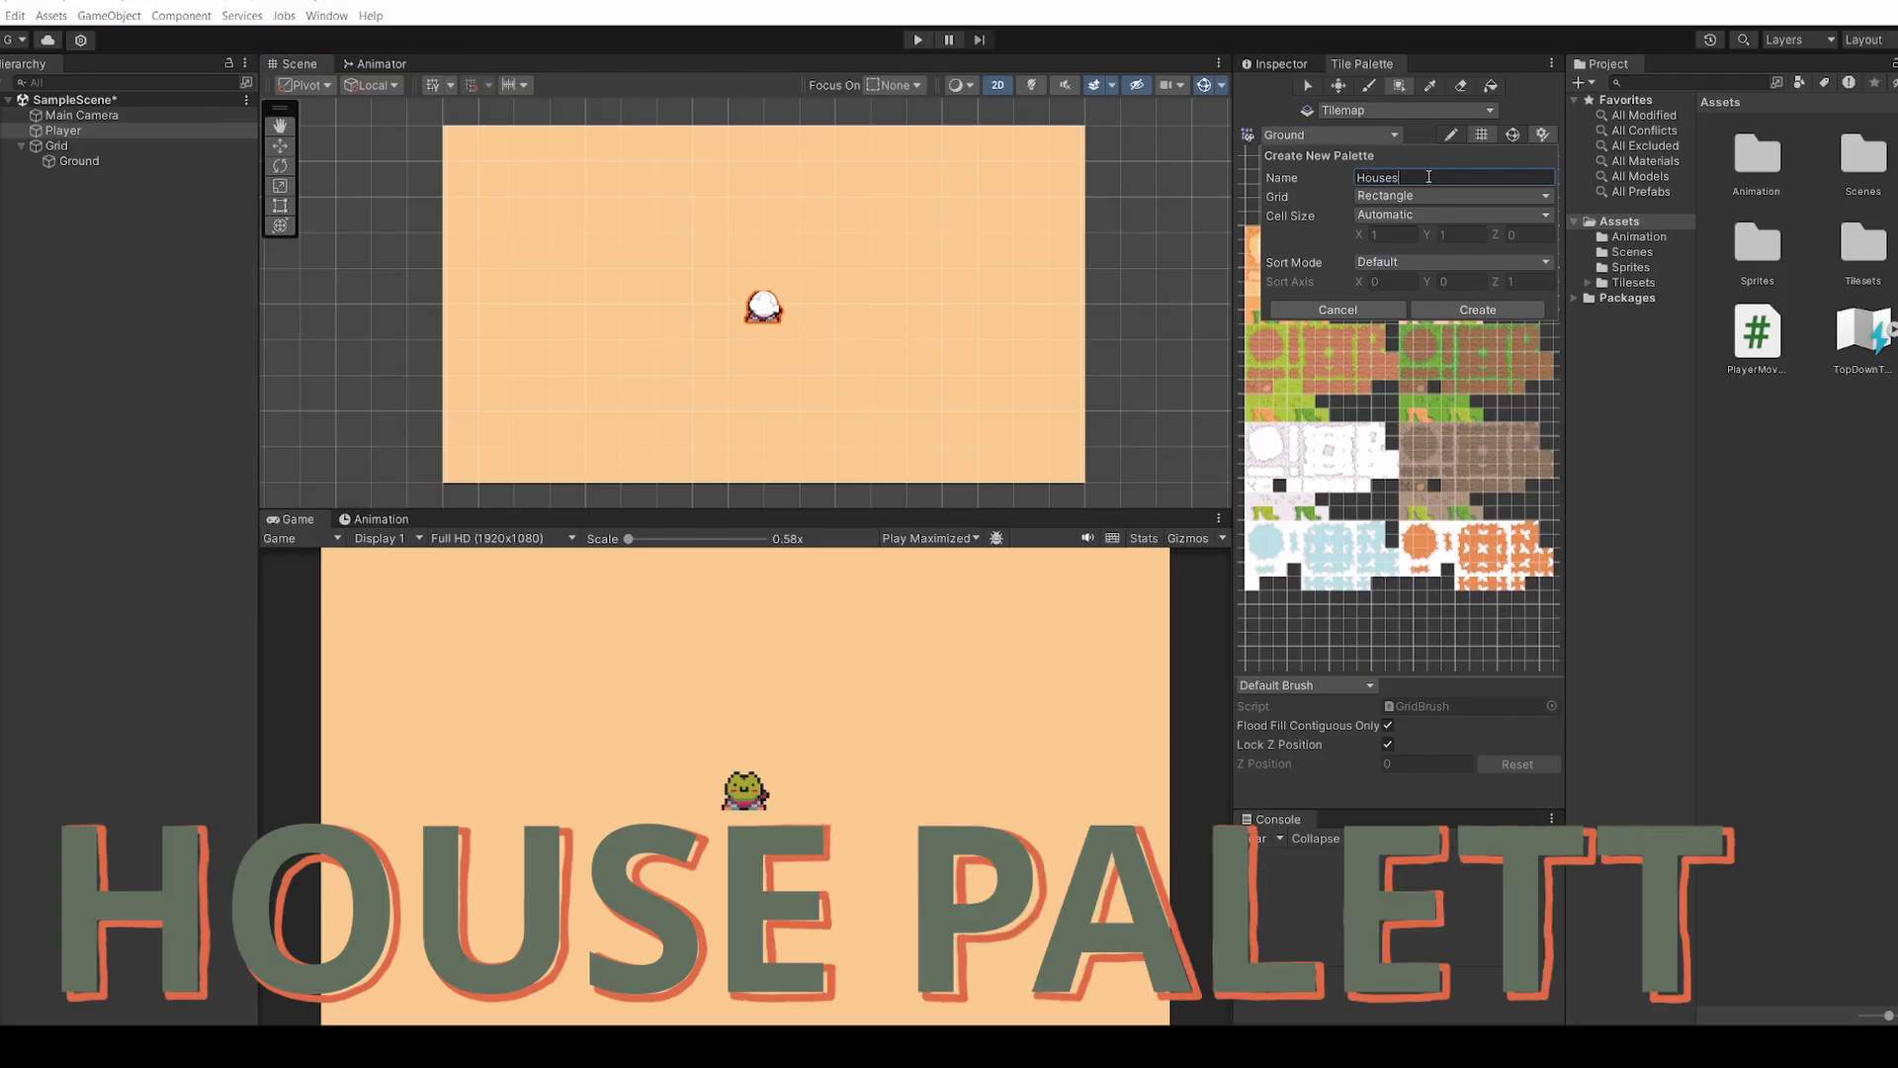
pyautogui.click(1439, 310)
# Save the Houses palette into a new folder named HousePalette inside Tilesets
pyautogui.doubleClick(247, 219)
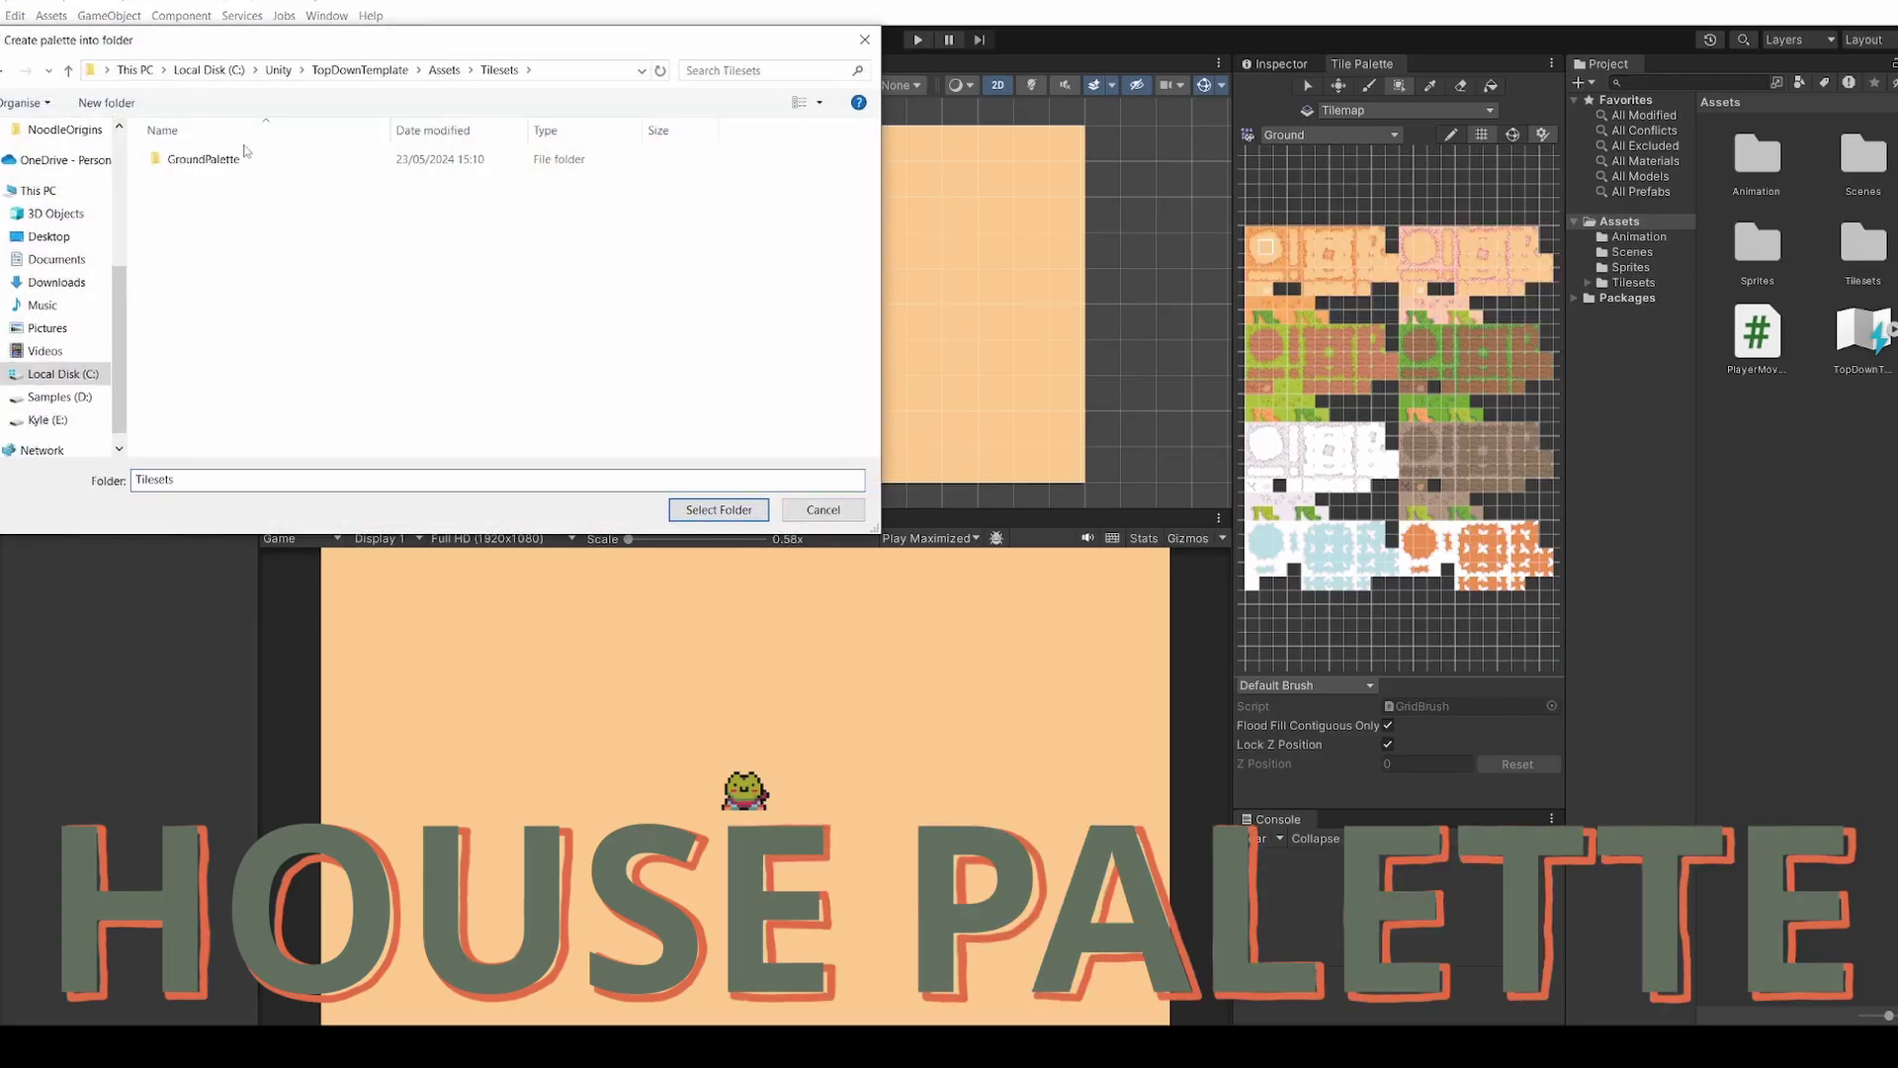
pyautogui.rightClick(228, 278)
pyautogui.moveTo(415, 503)
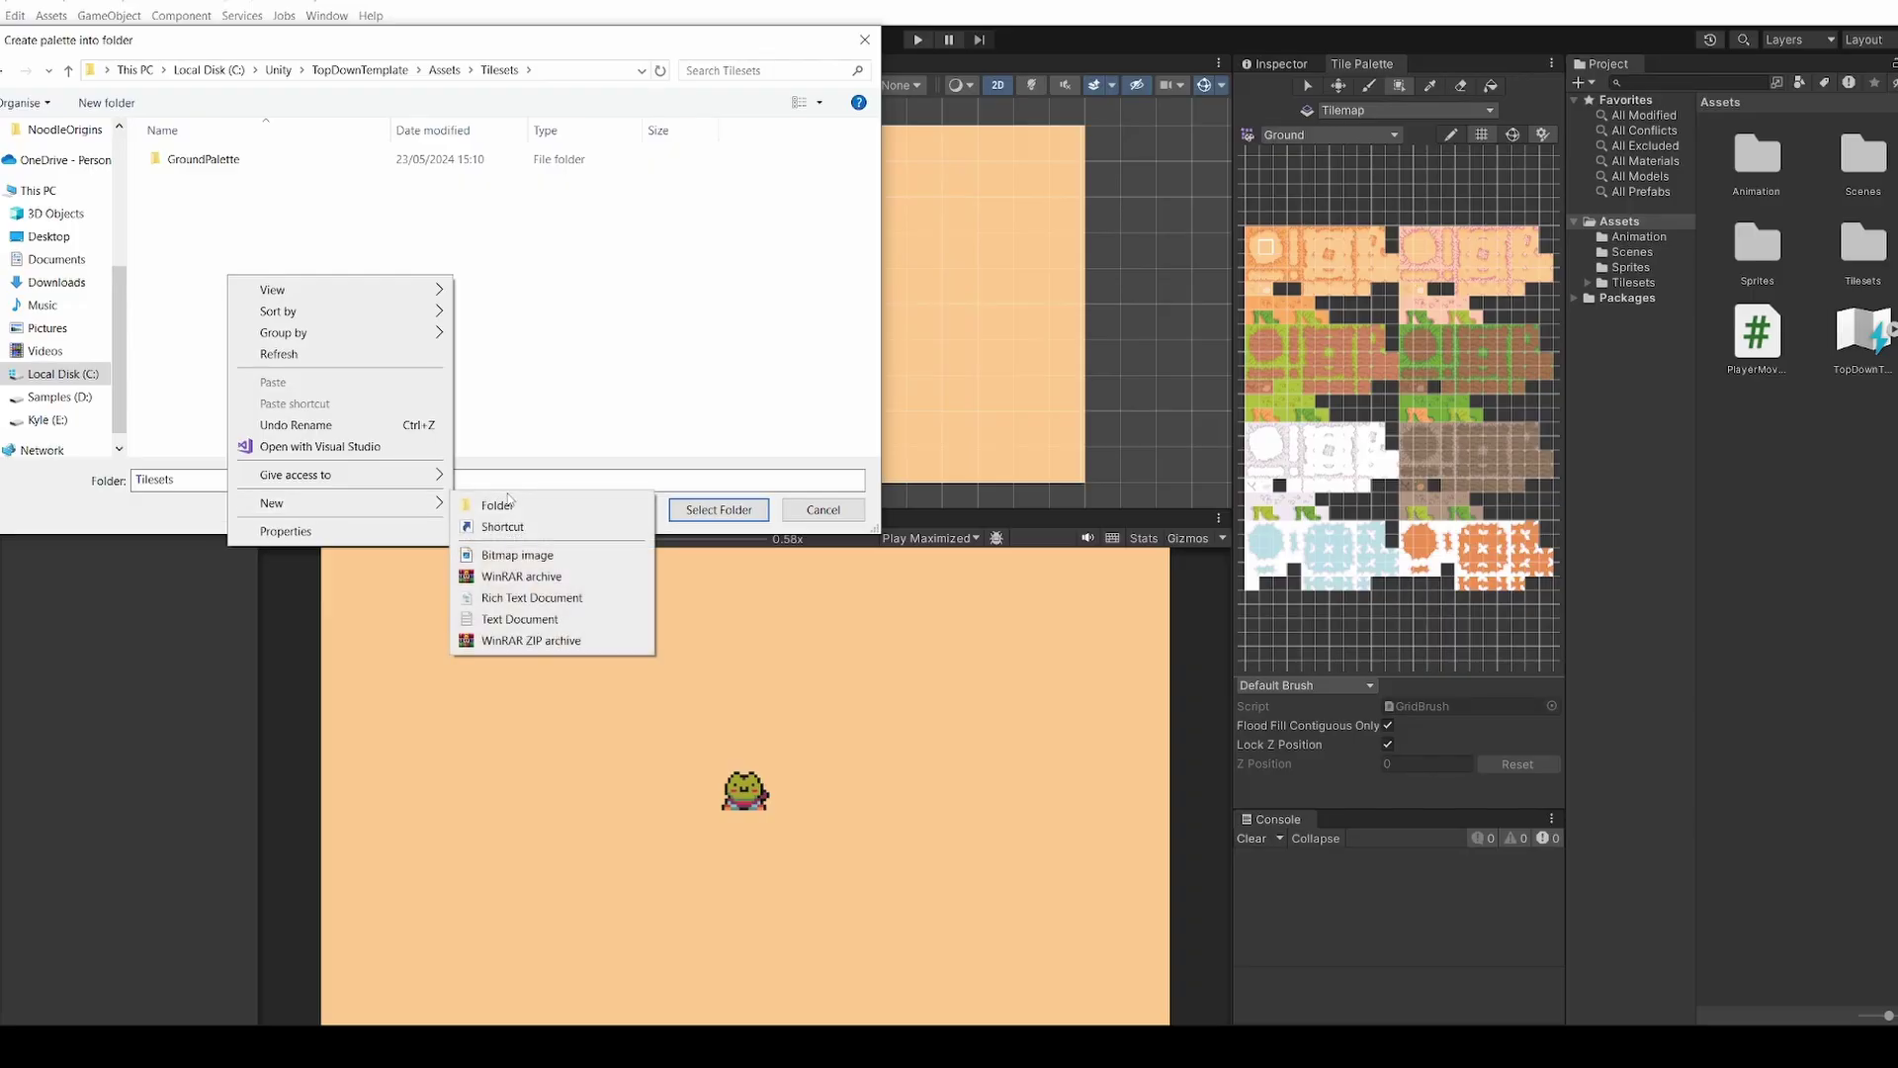
pyautogui.click(497, 505)
pyautogui.write('HousePalette')
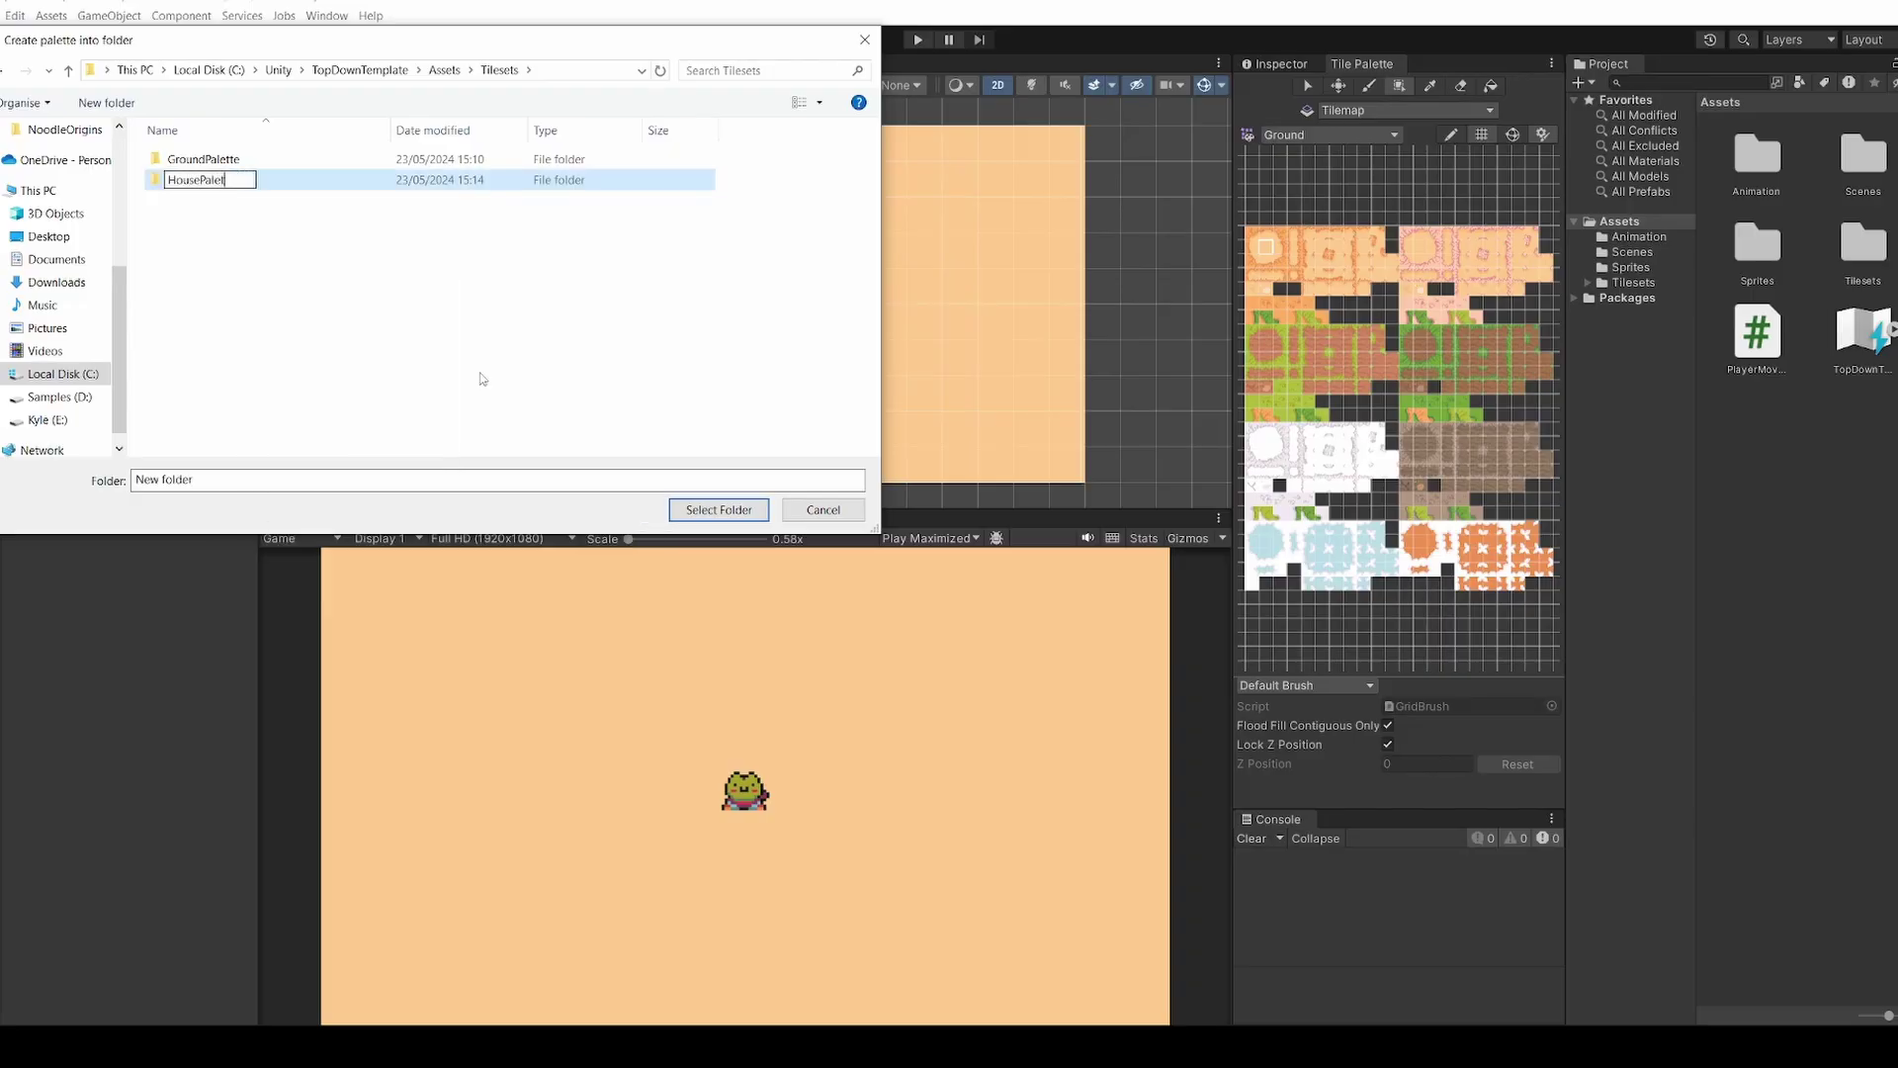
pyautogui.press('Return')
pyautogui.press('Return')
pyautogui.click(704, 509)
# Add the TilesetHouse sprite sheet from Tilesets to the Houses palette, generating its tiles into the HousePalette folder
pyautogui.doubleClick(1862, 247)
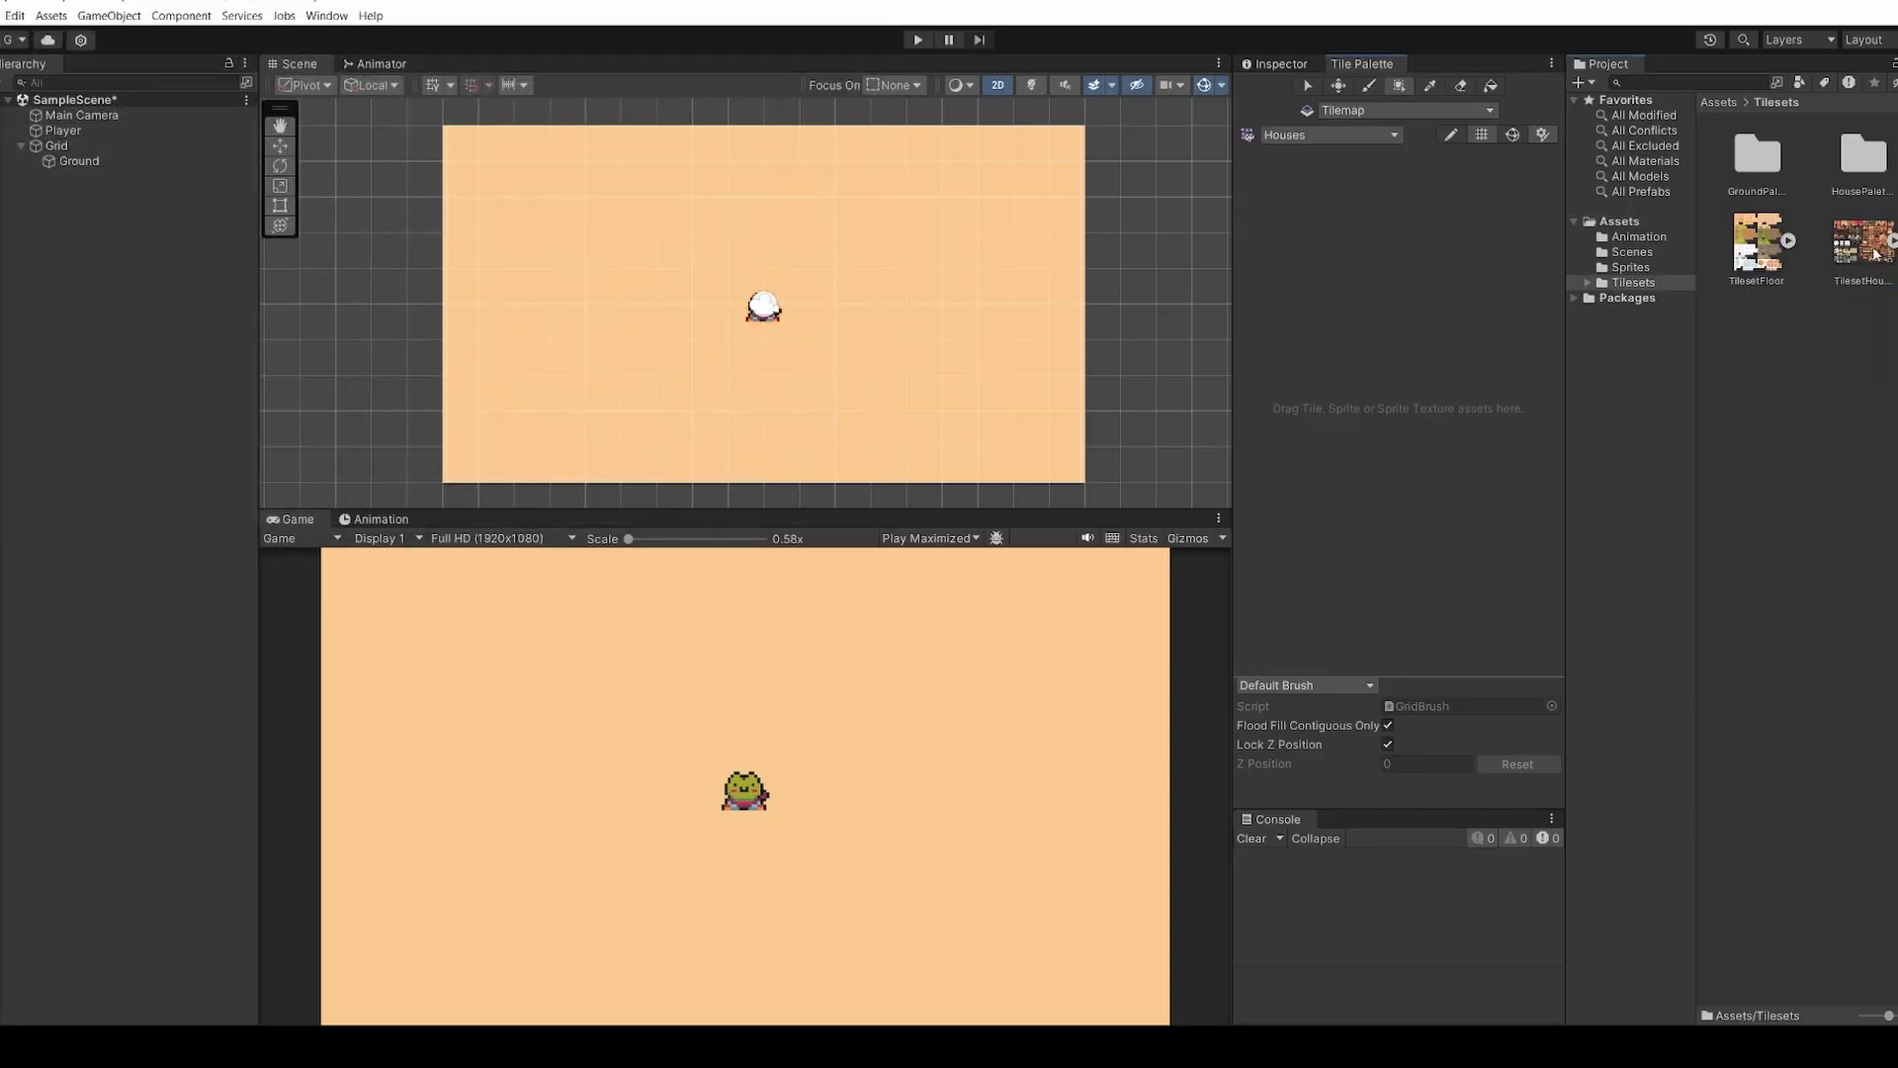
pyautogui.moveTo(1852, 241); pyautogui.dragTo(1380, 299)
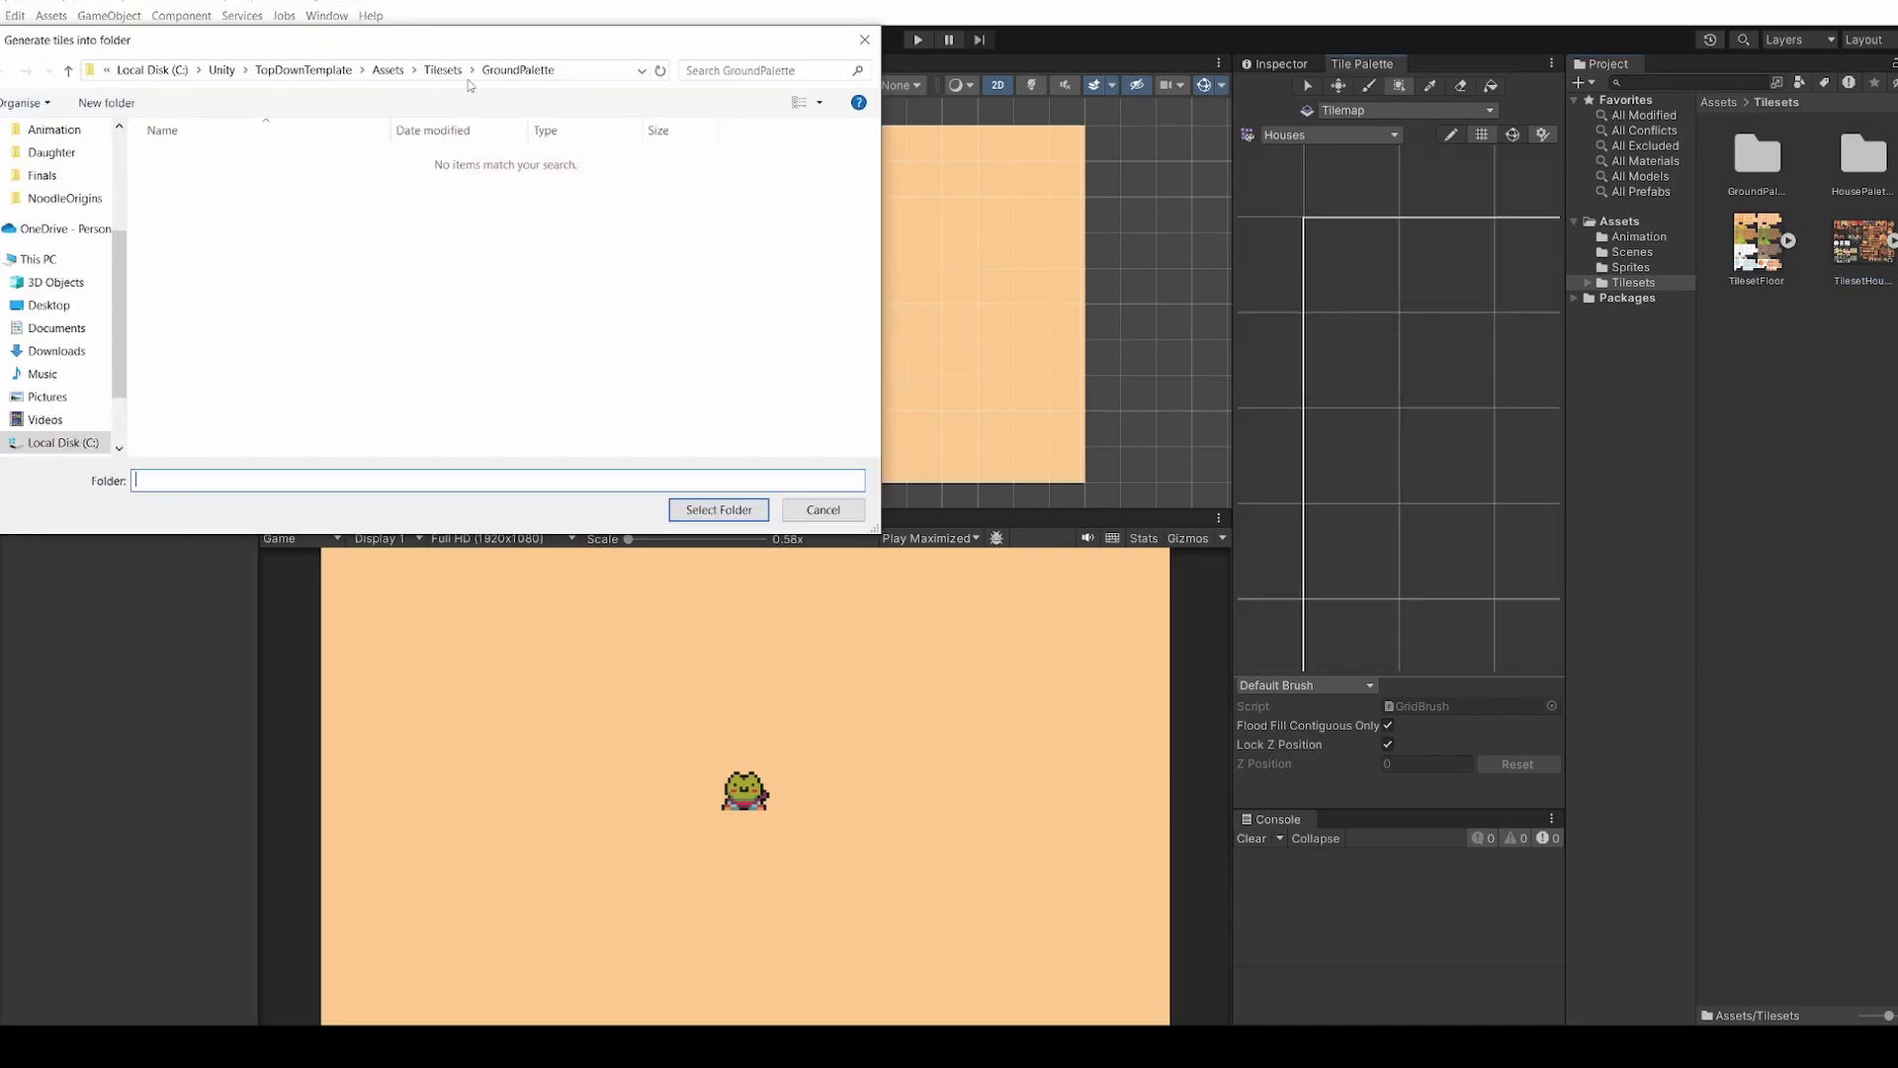
pyautogui.click(445, 71)
pyautogui.doubleClick(197, 184)
pyautogui.click(719, 509)
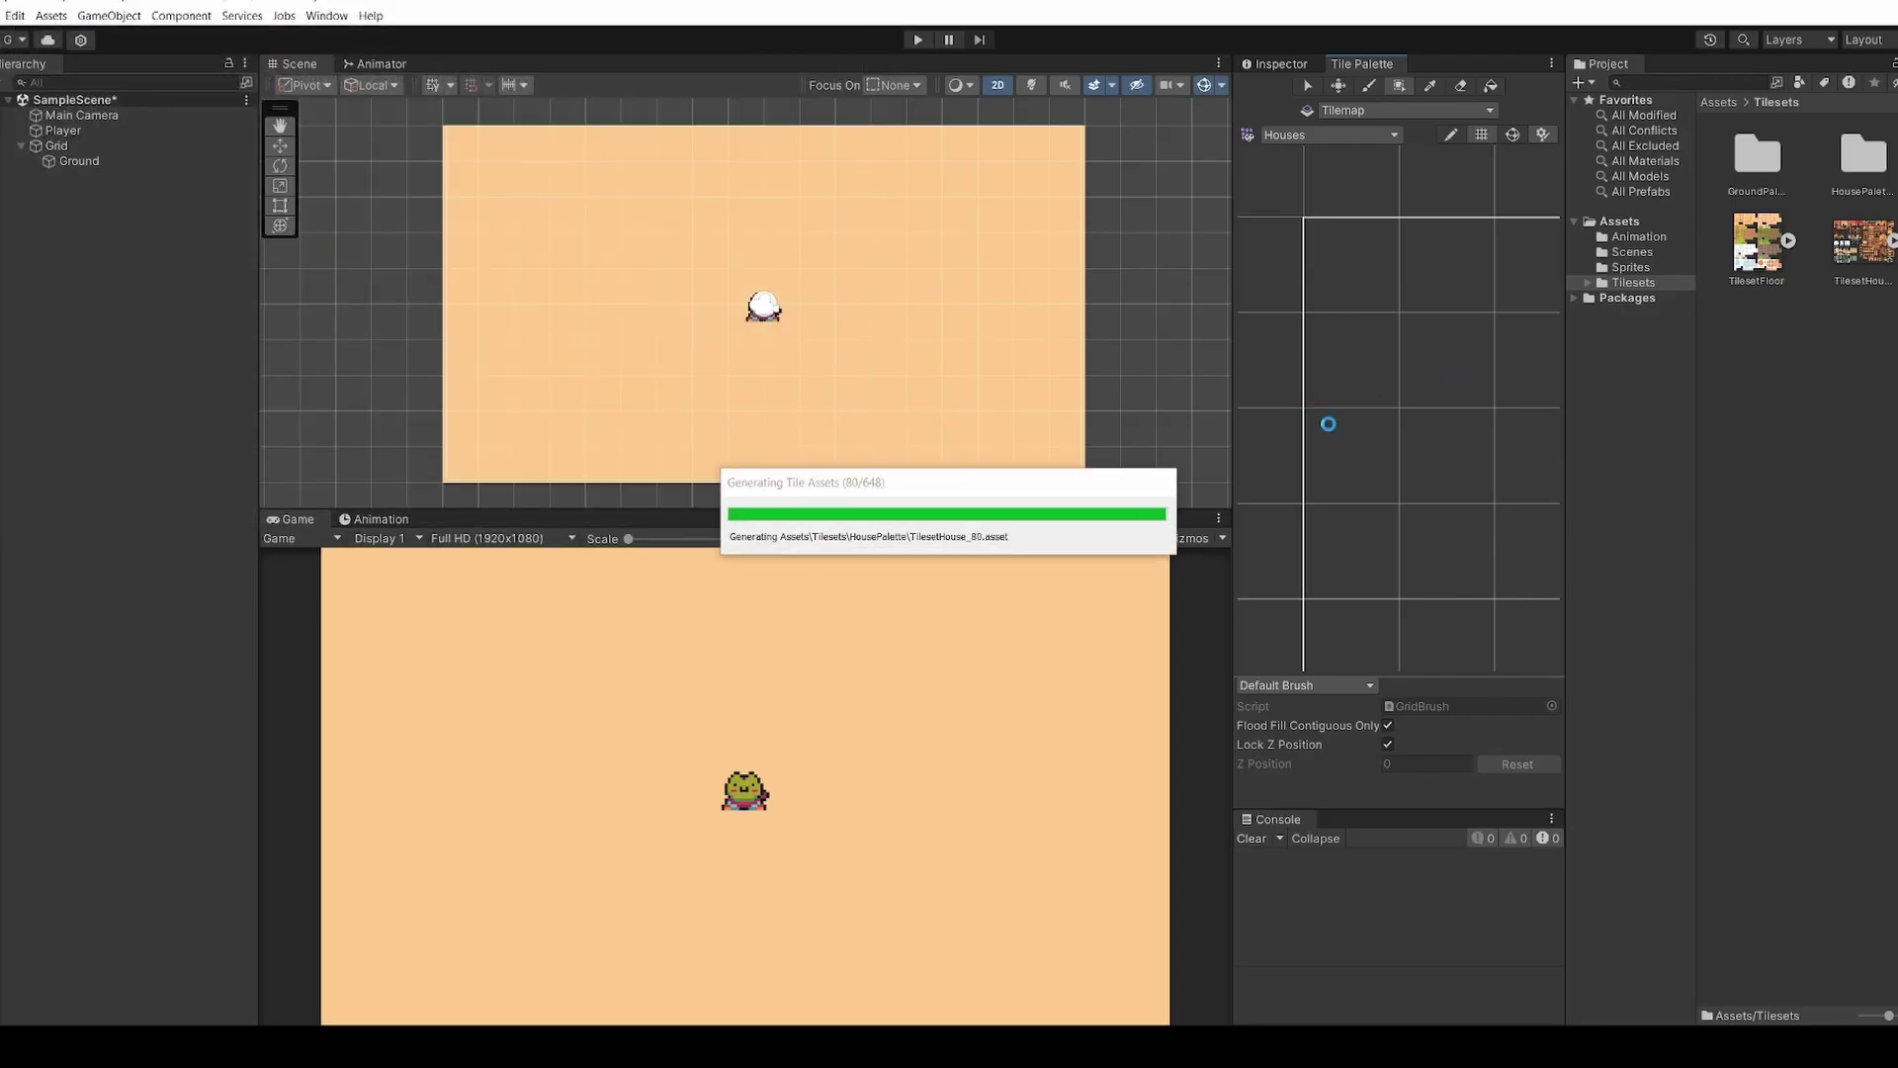
# Create a rectangular tilemap under Grid and name it WalkInfront
pyautogui.click(57, 148)
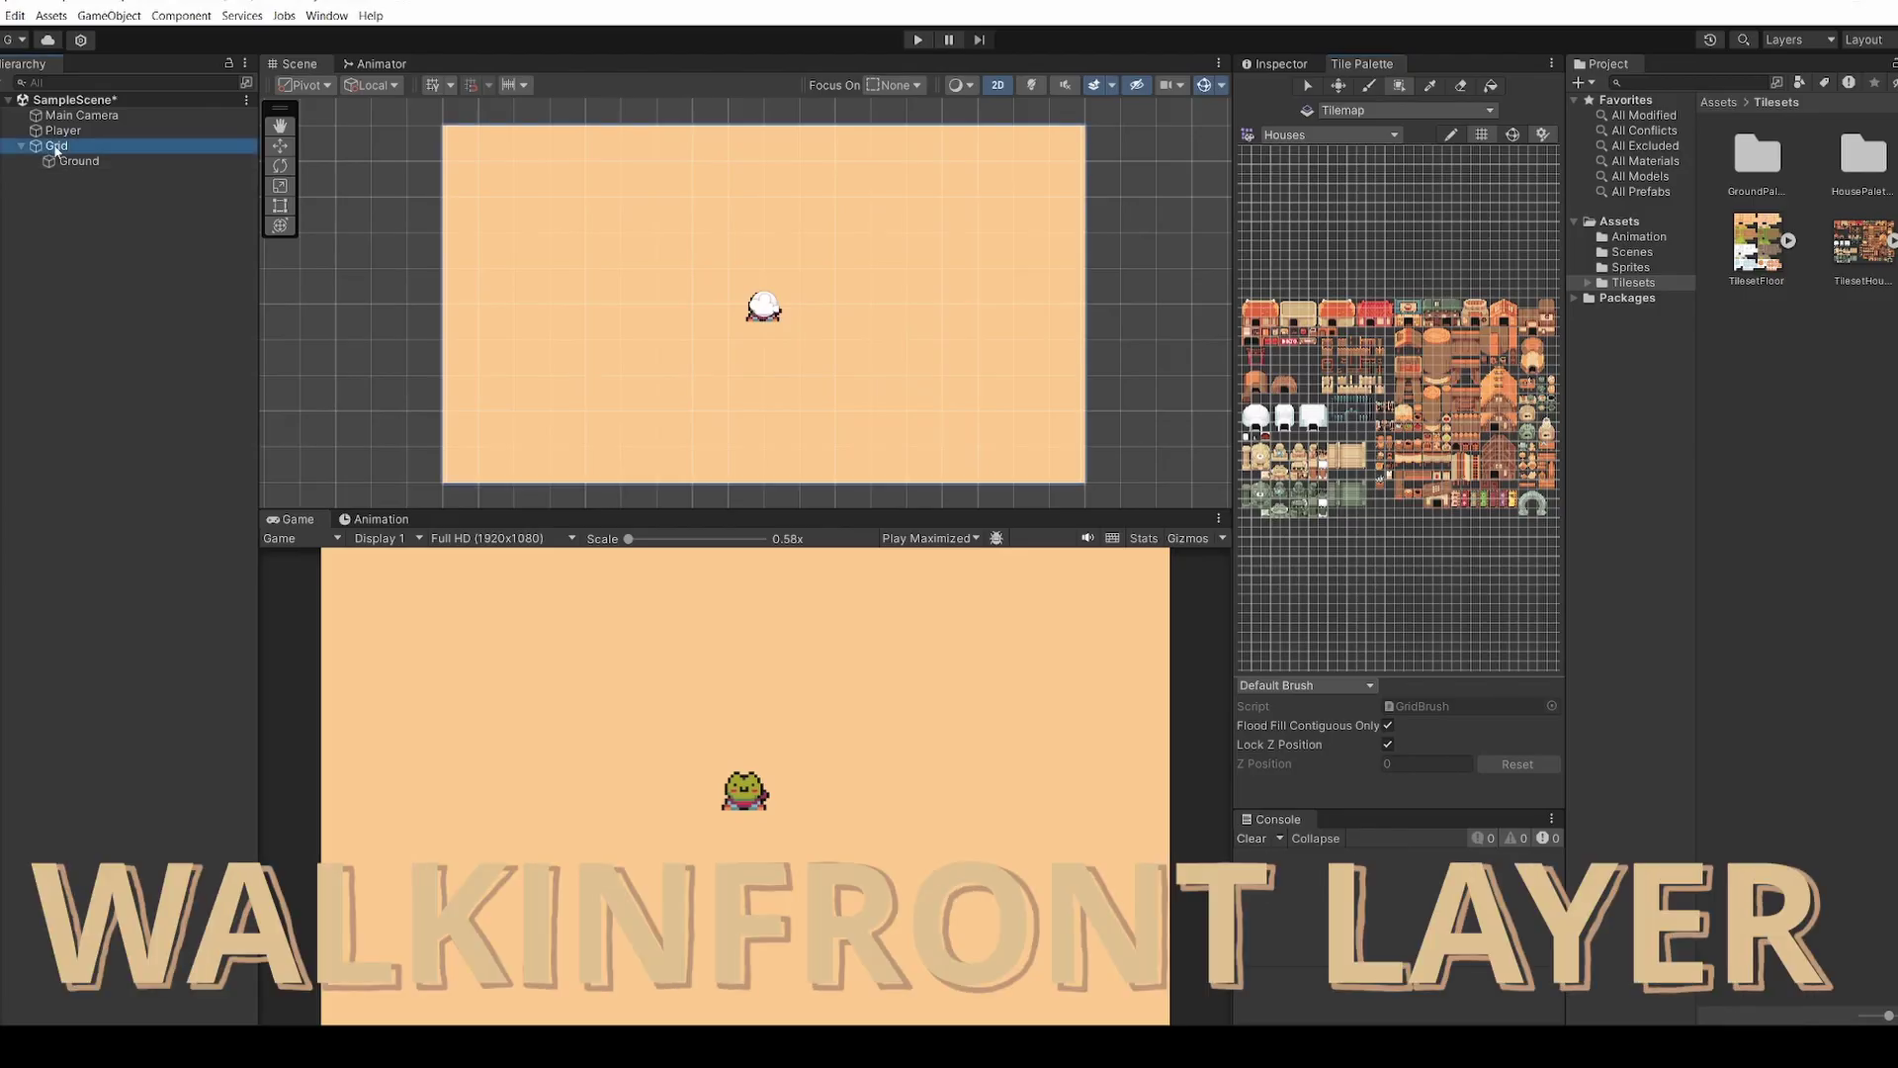
pyautogui.rightClick(57, 150)
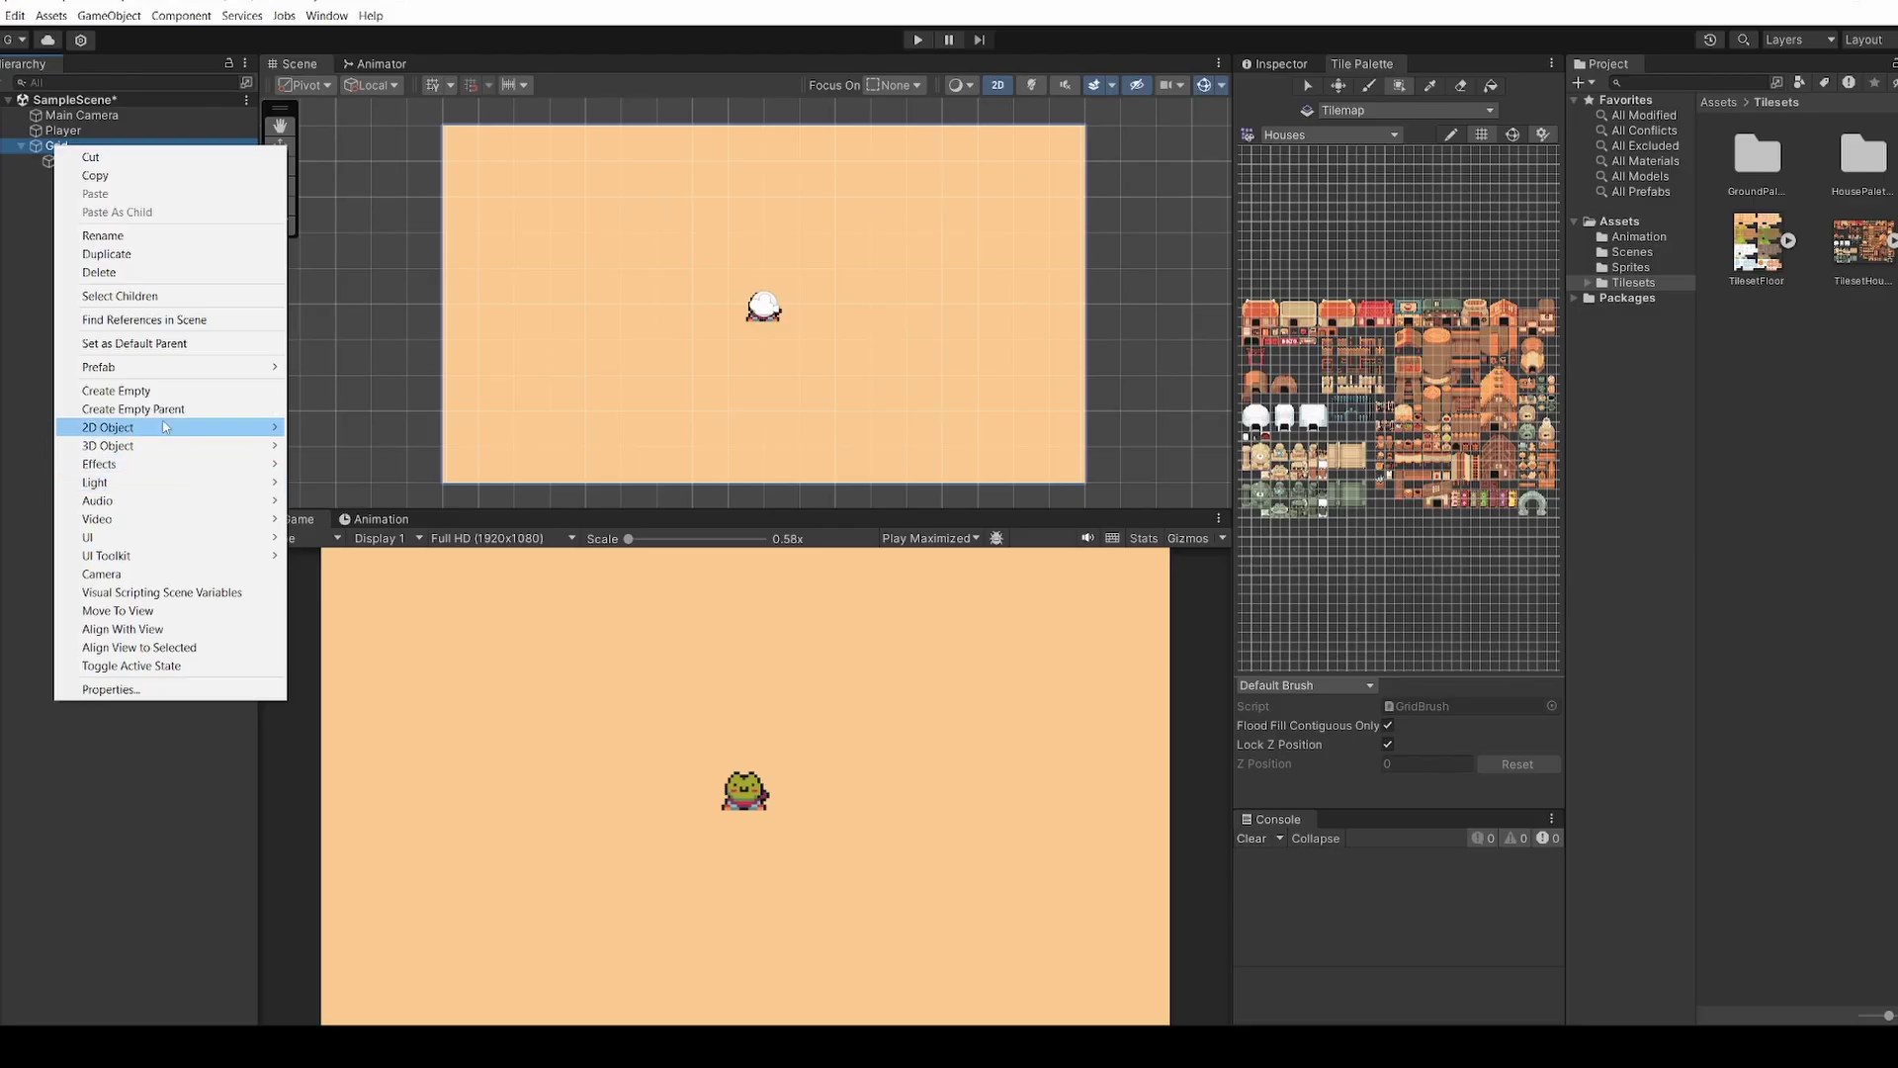
pyautogui.moveTo(165, 427)
pyautogui.moveTo(331, 464)
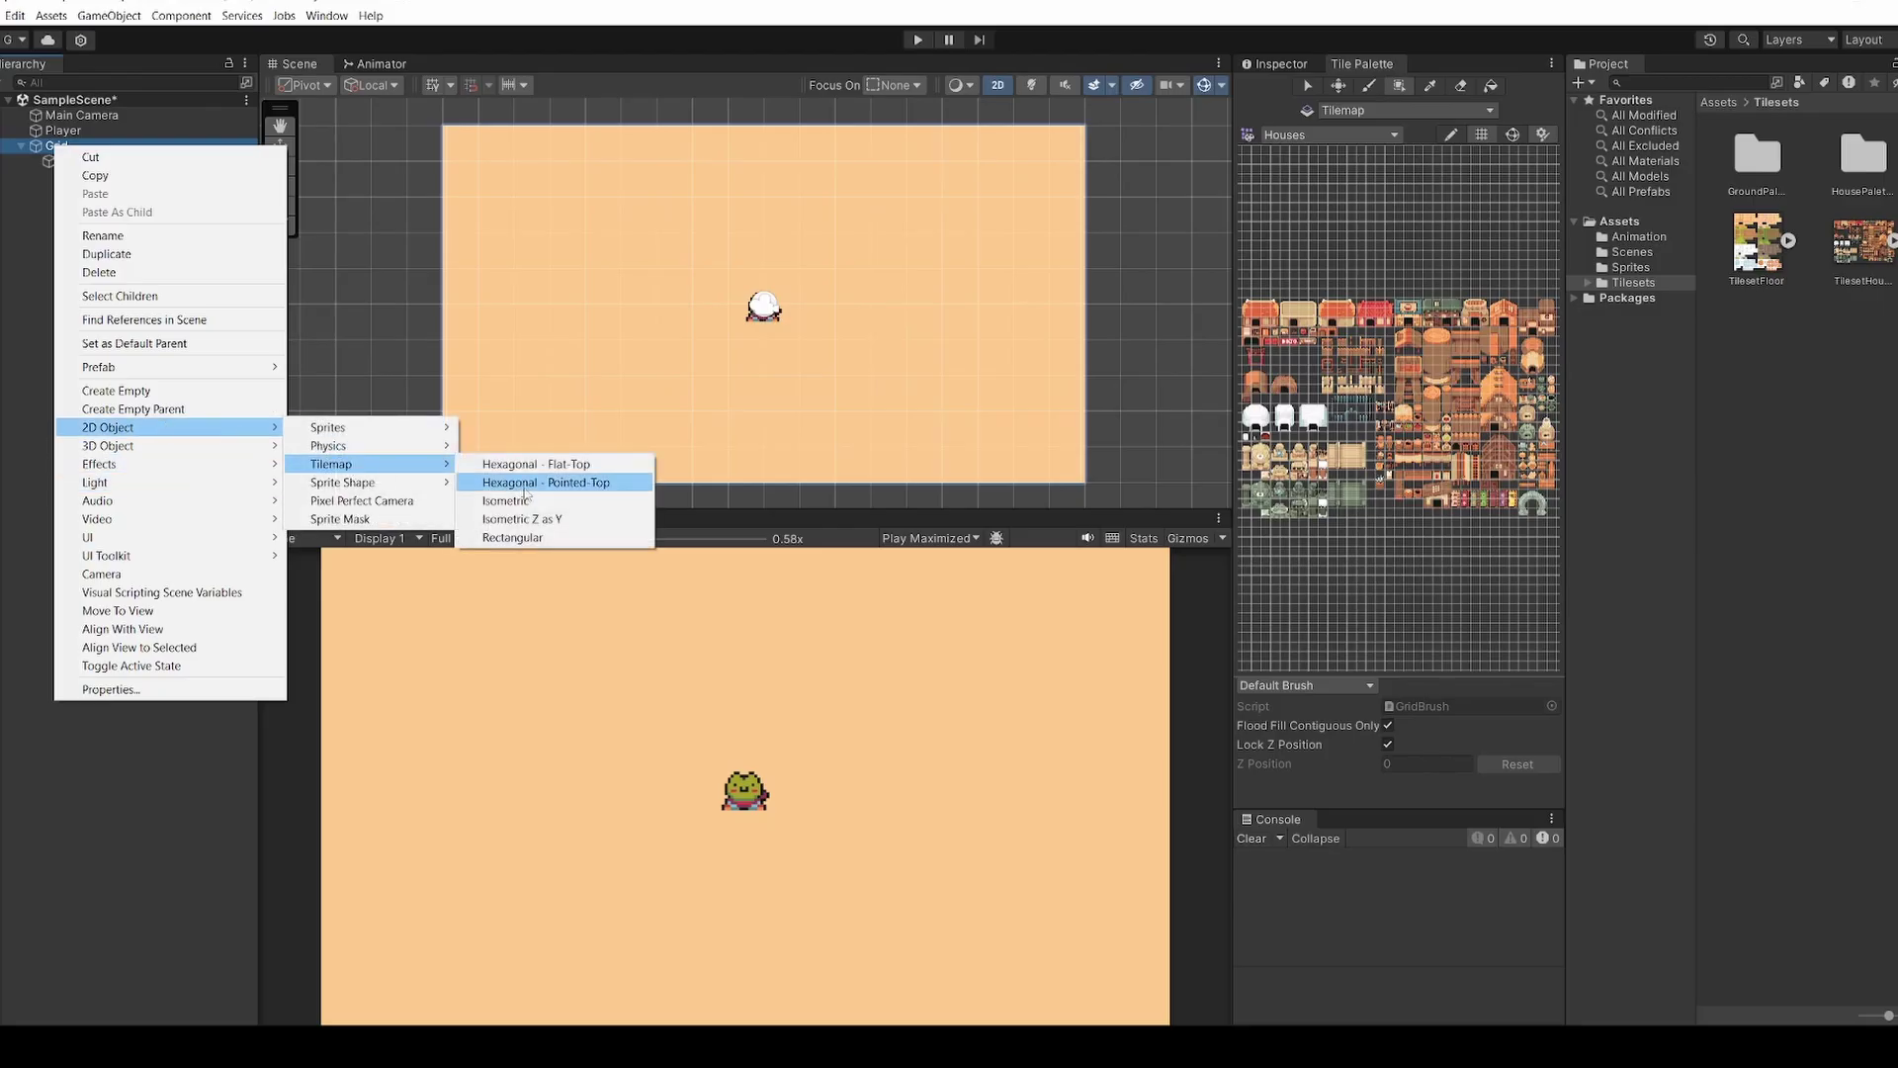
pyautogui.click(554, 546)
pyautogui.write('Wa')
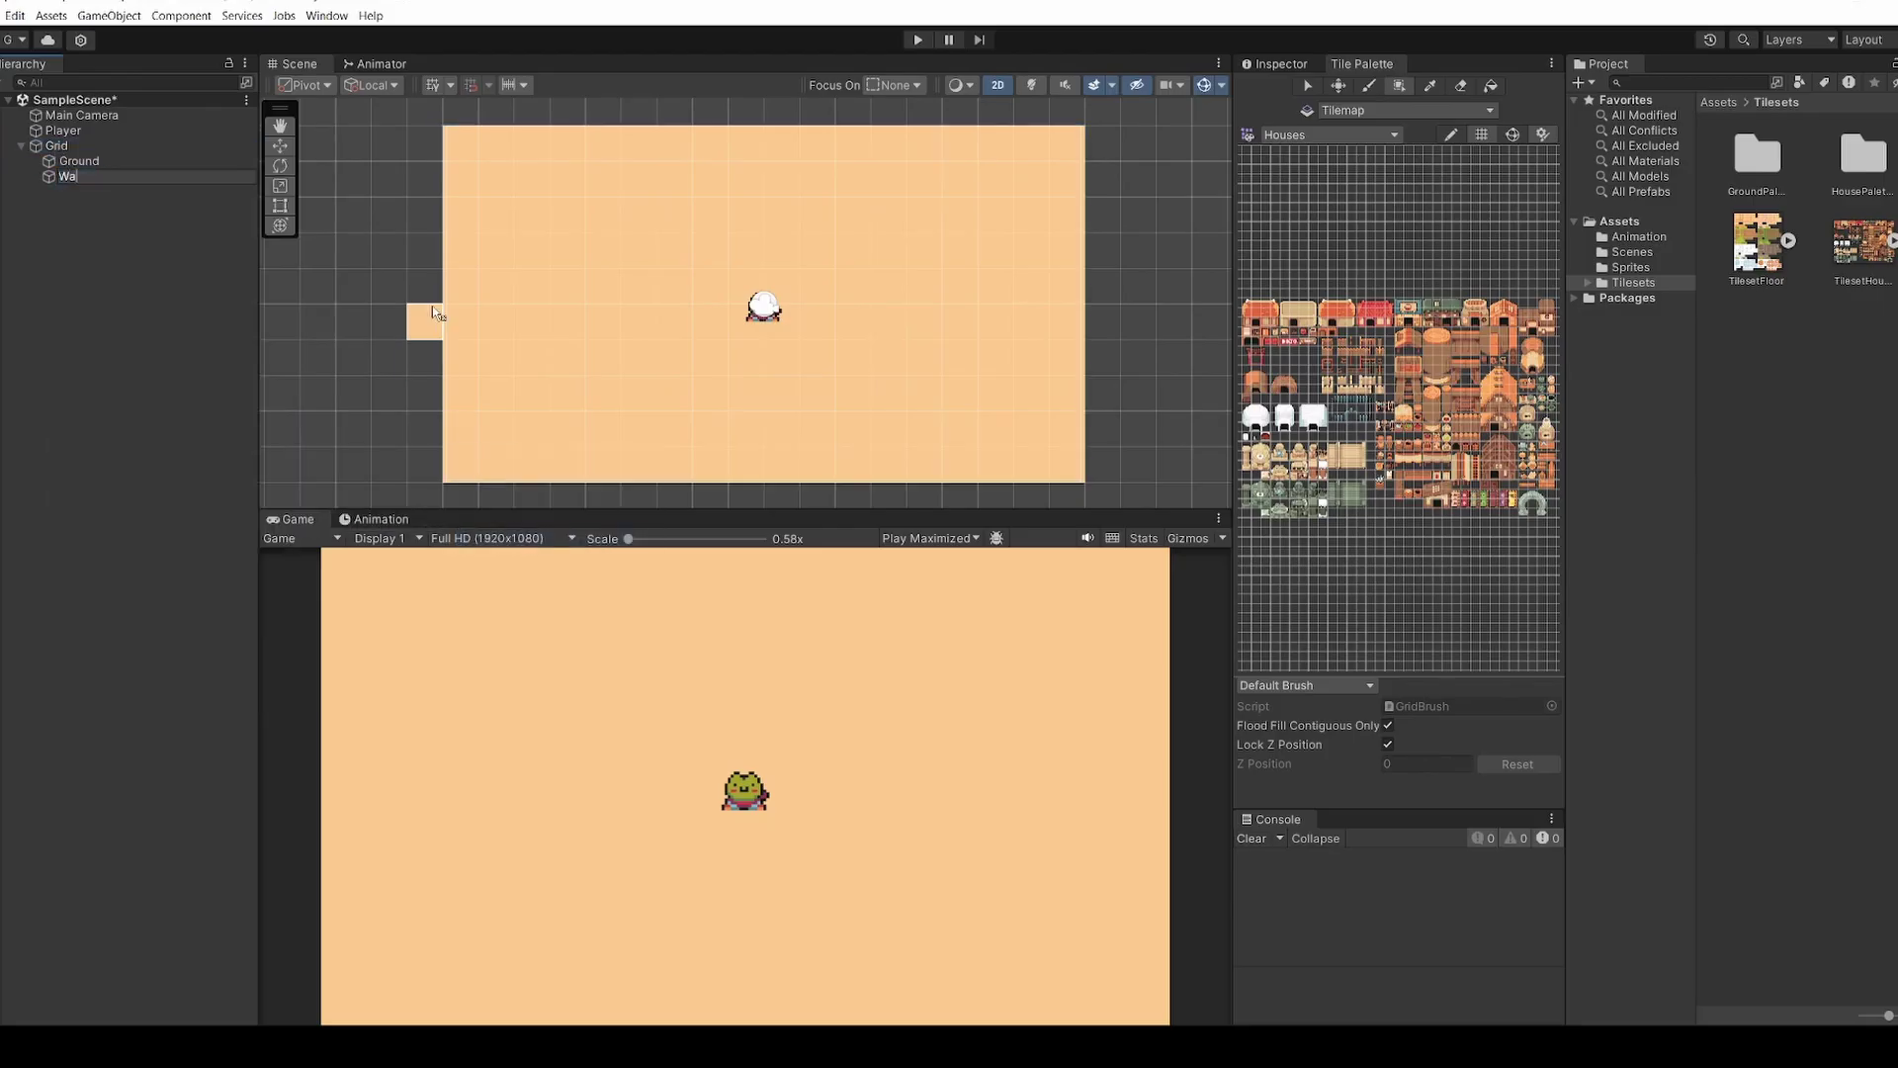
pyautogui.write('lkinfront')
pyautogui.press('Return')
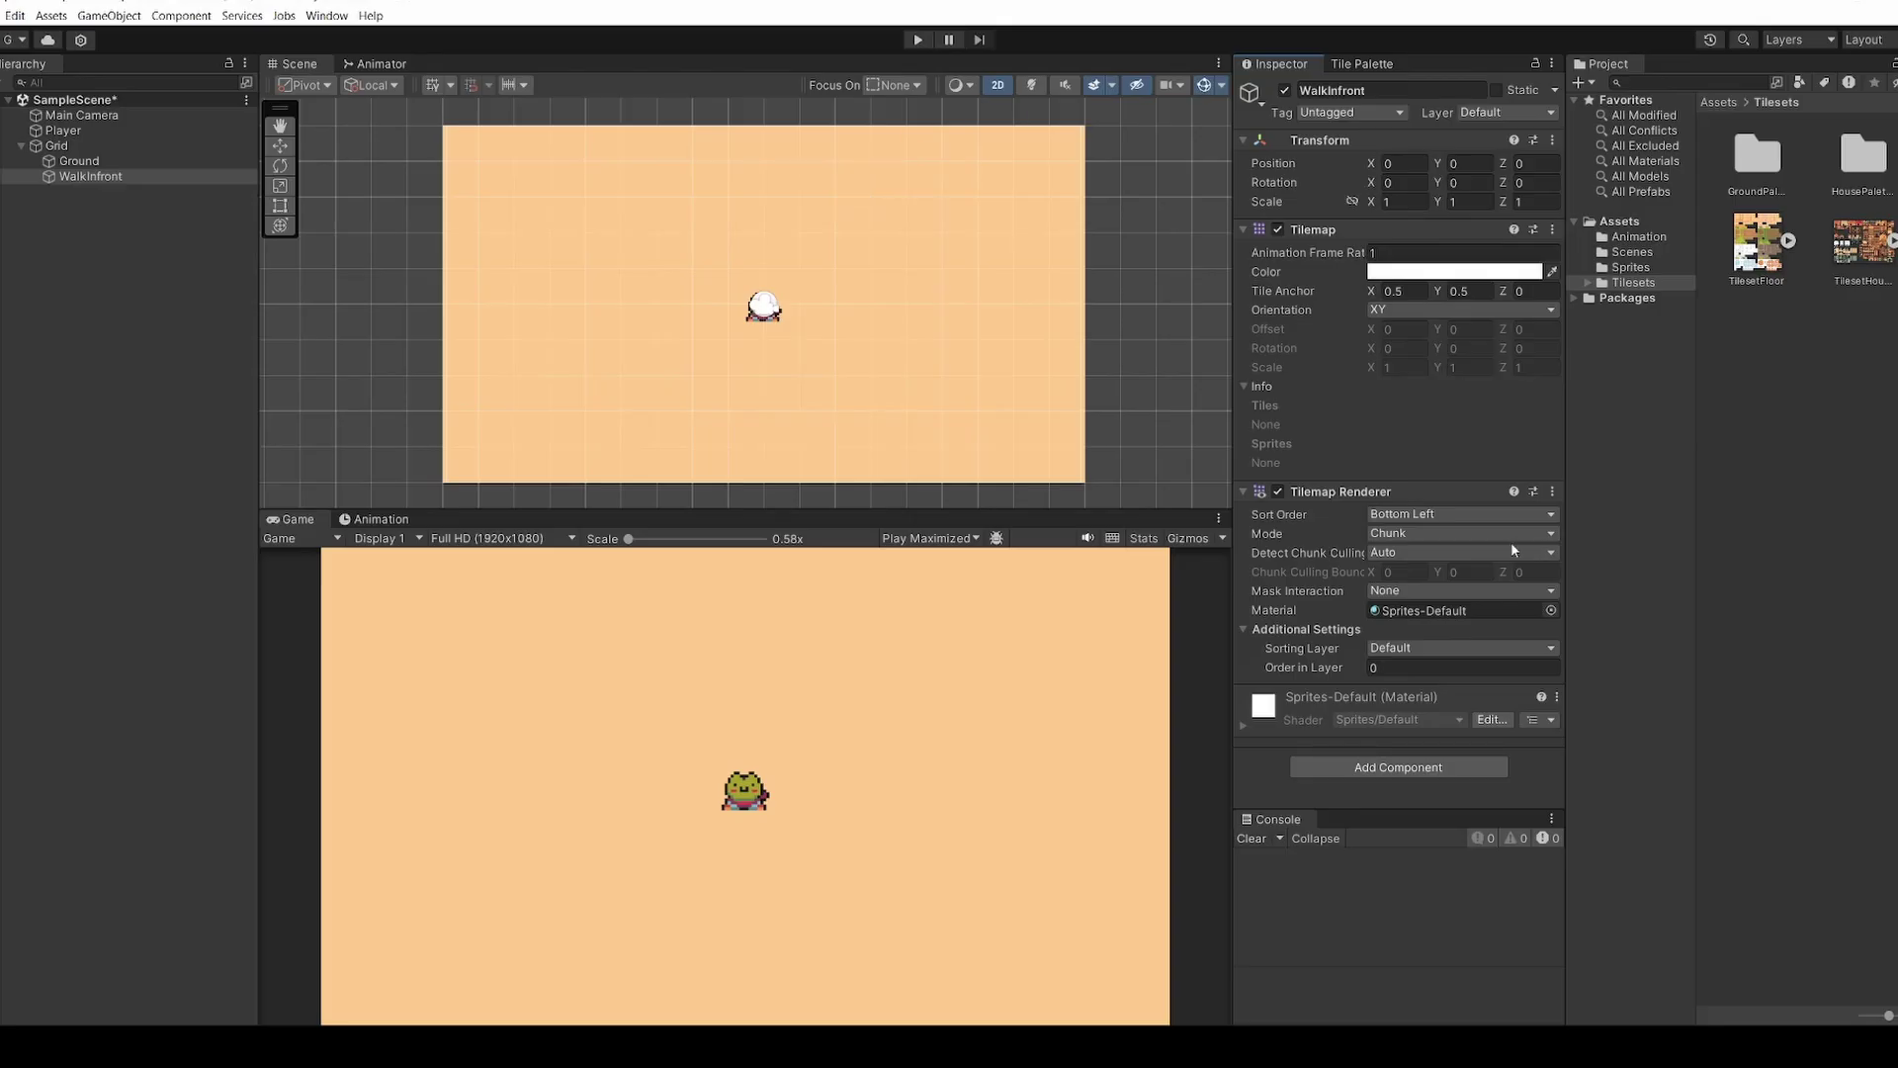
# Set the WalkInfront tilemap's sorting layer to WalkInfront and make it the active tilemap for painting
pyautogui.click(1408, 660)
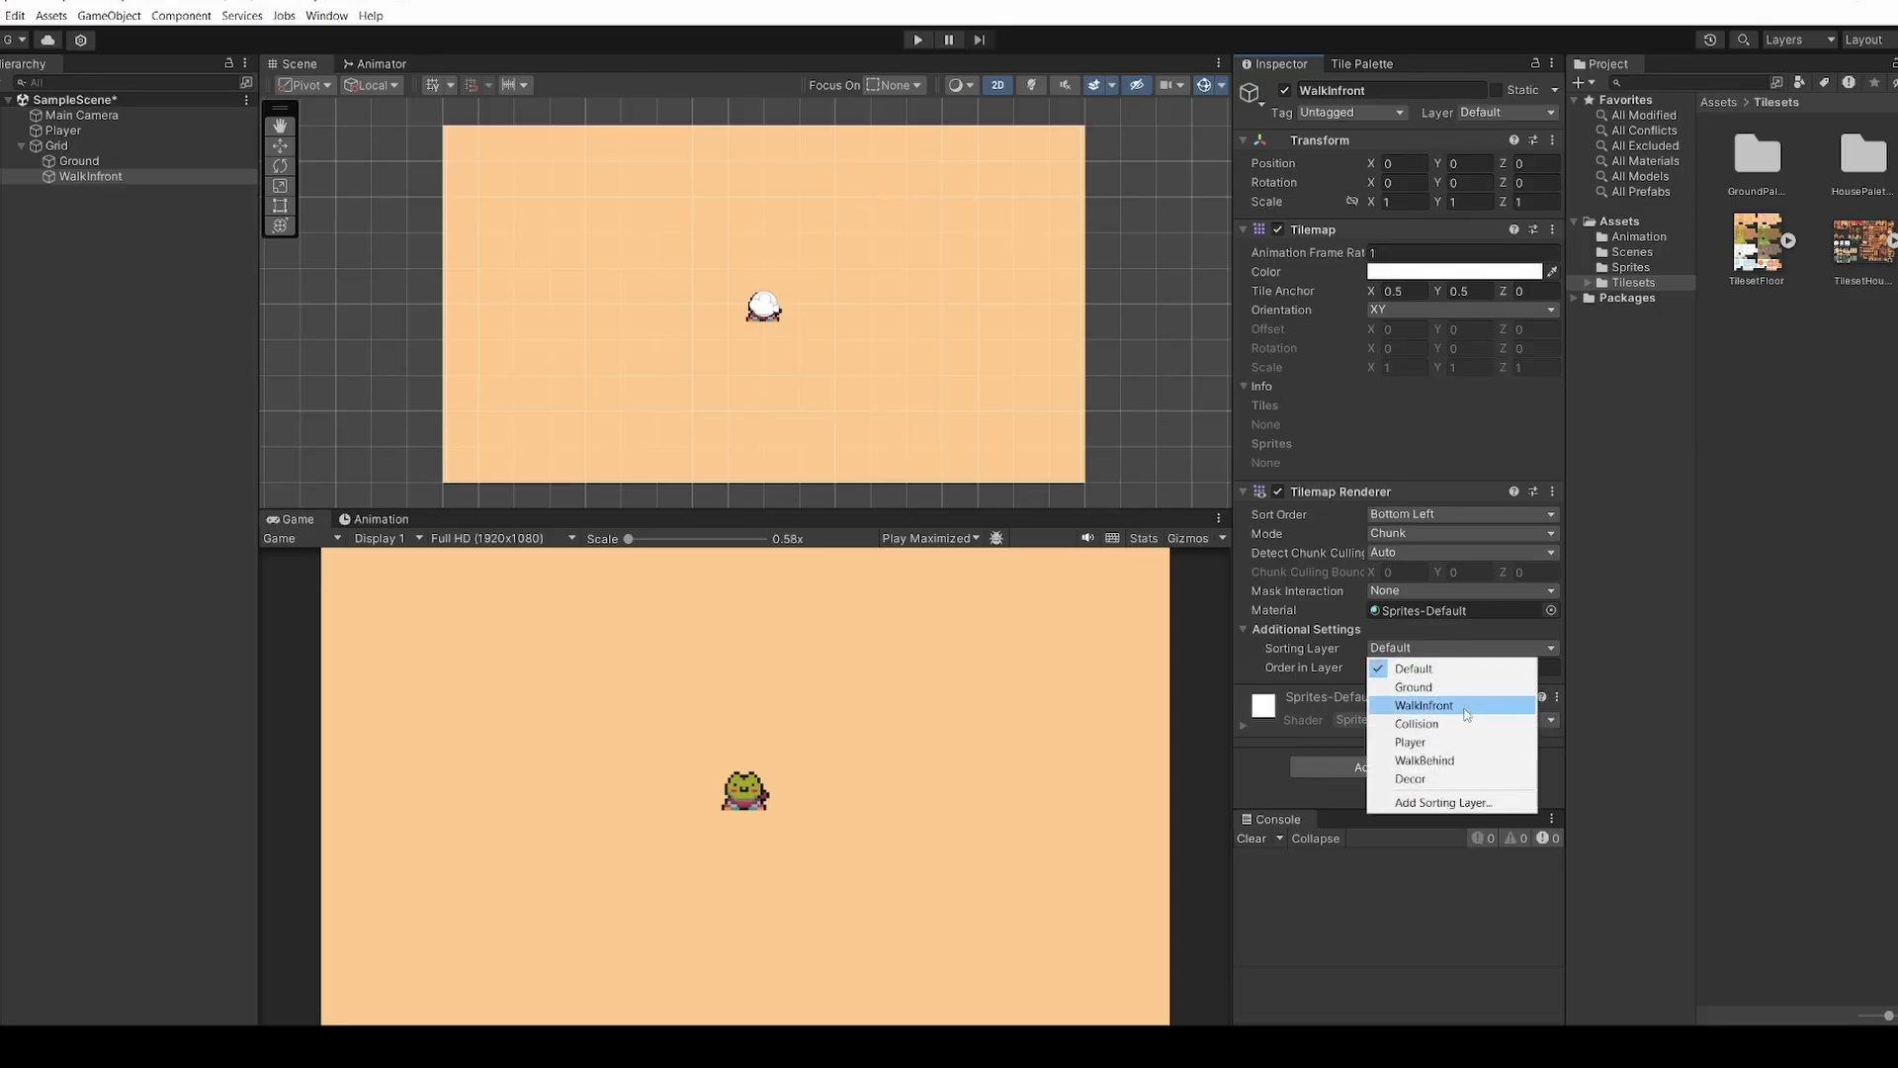
pyautogui.click(1397, 704)
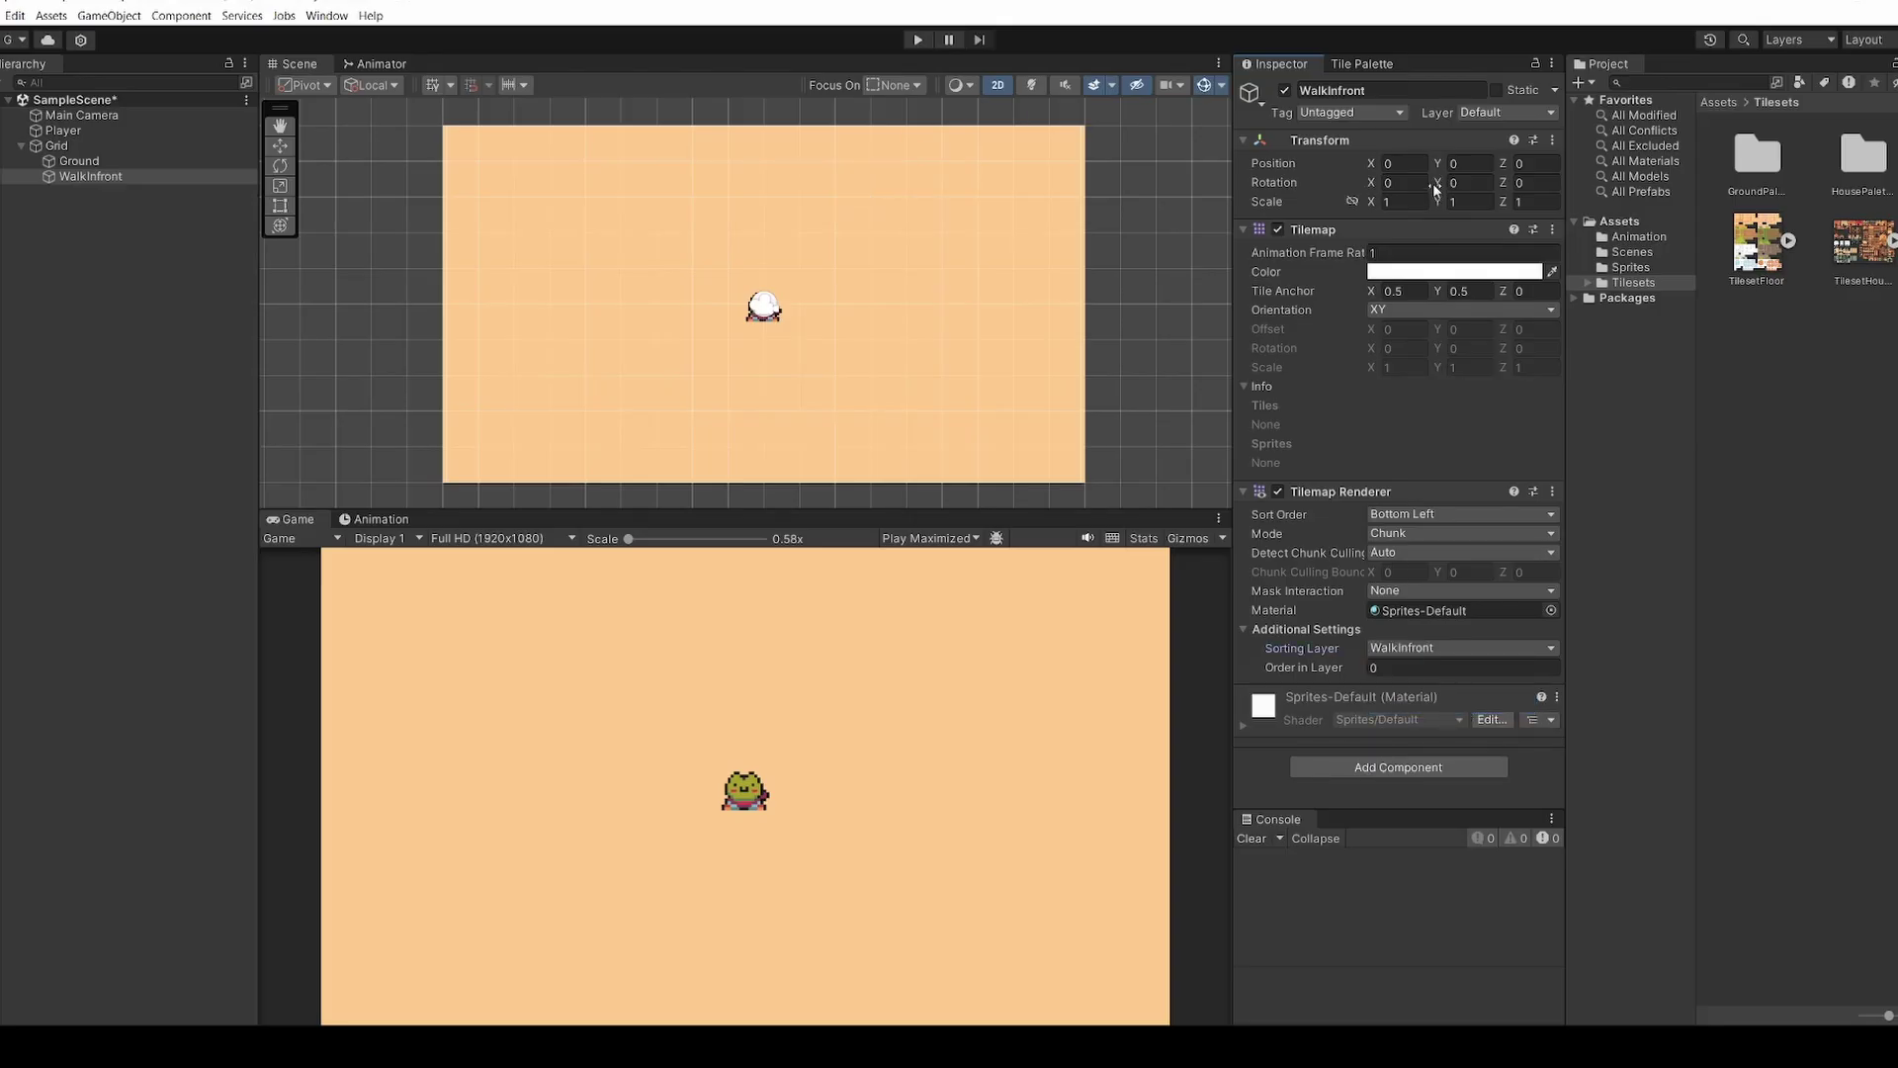
pyautogui.click(1370, 65)
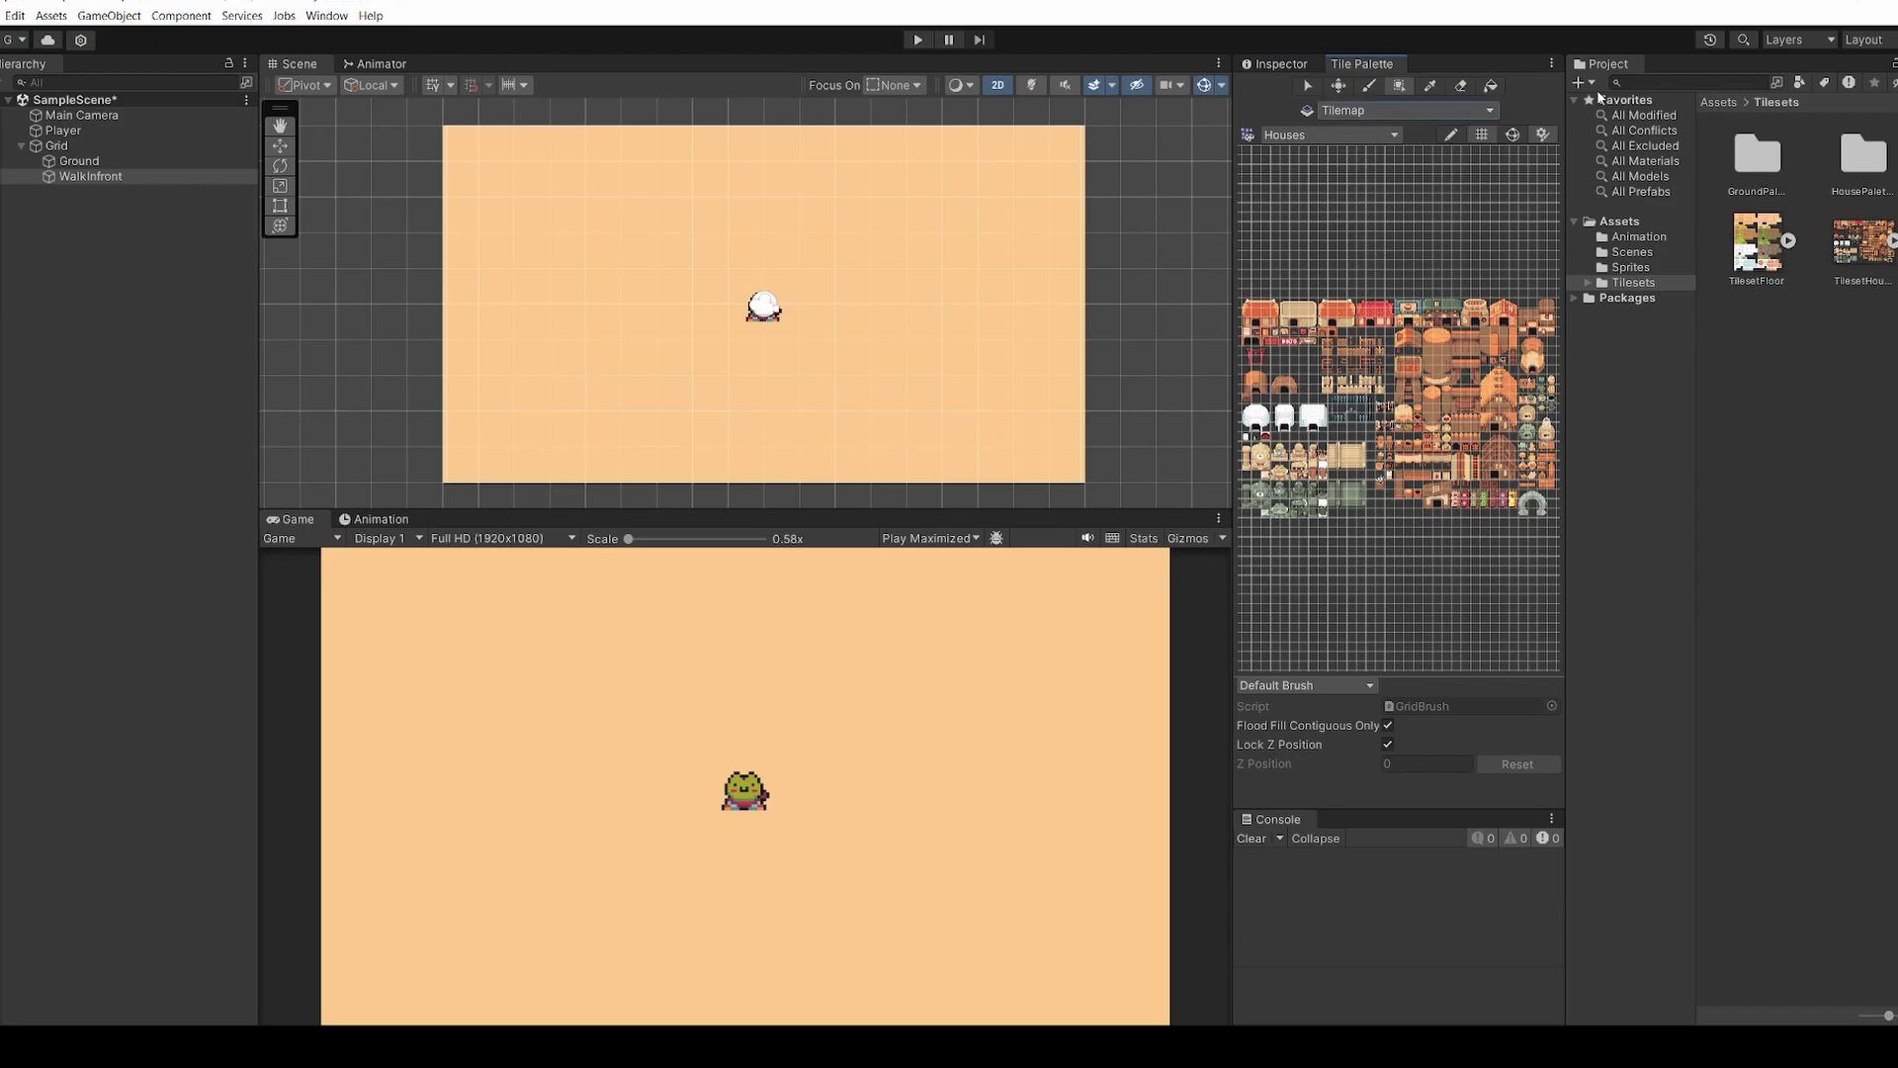
pyautogui.click(1350, 110)
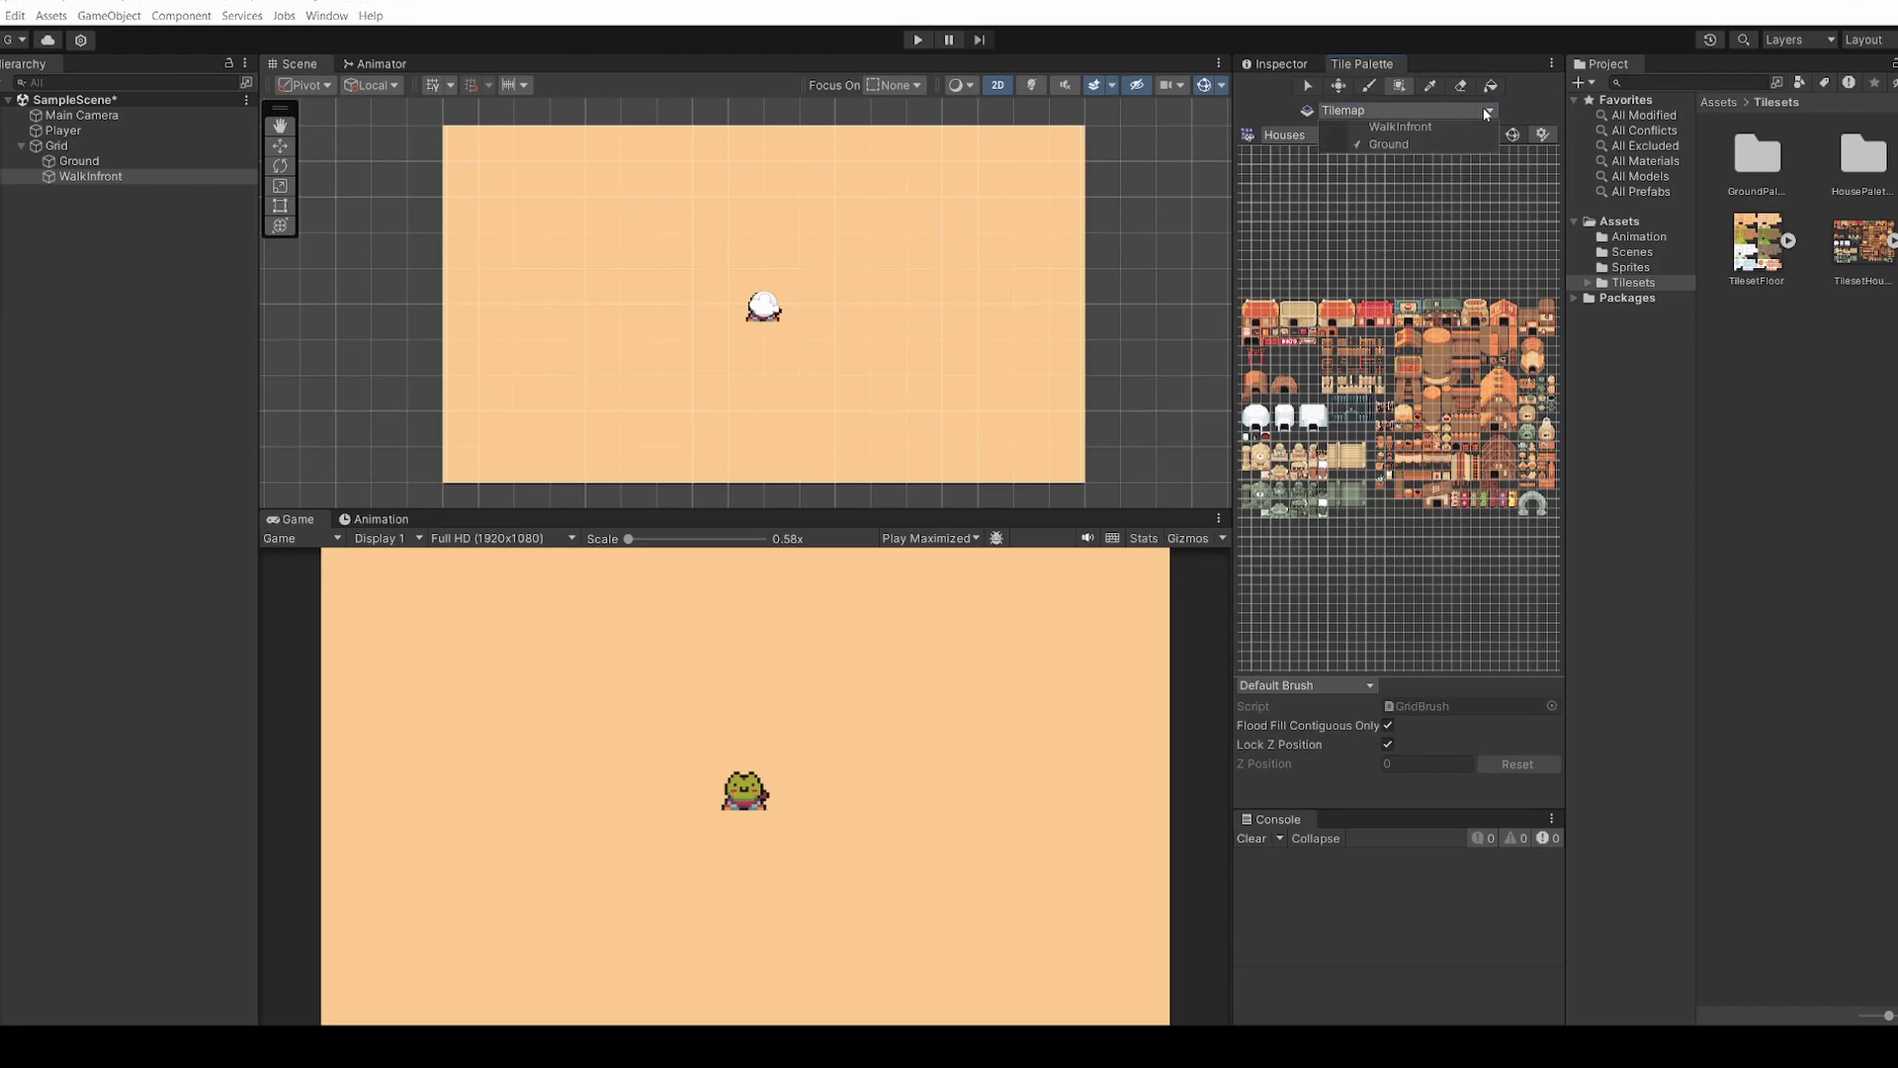
pyautogui.click(1404, 127)
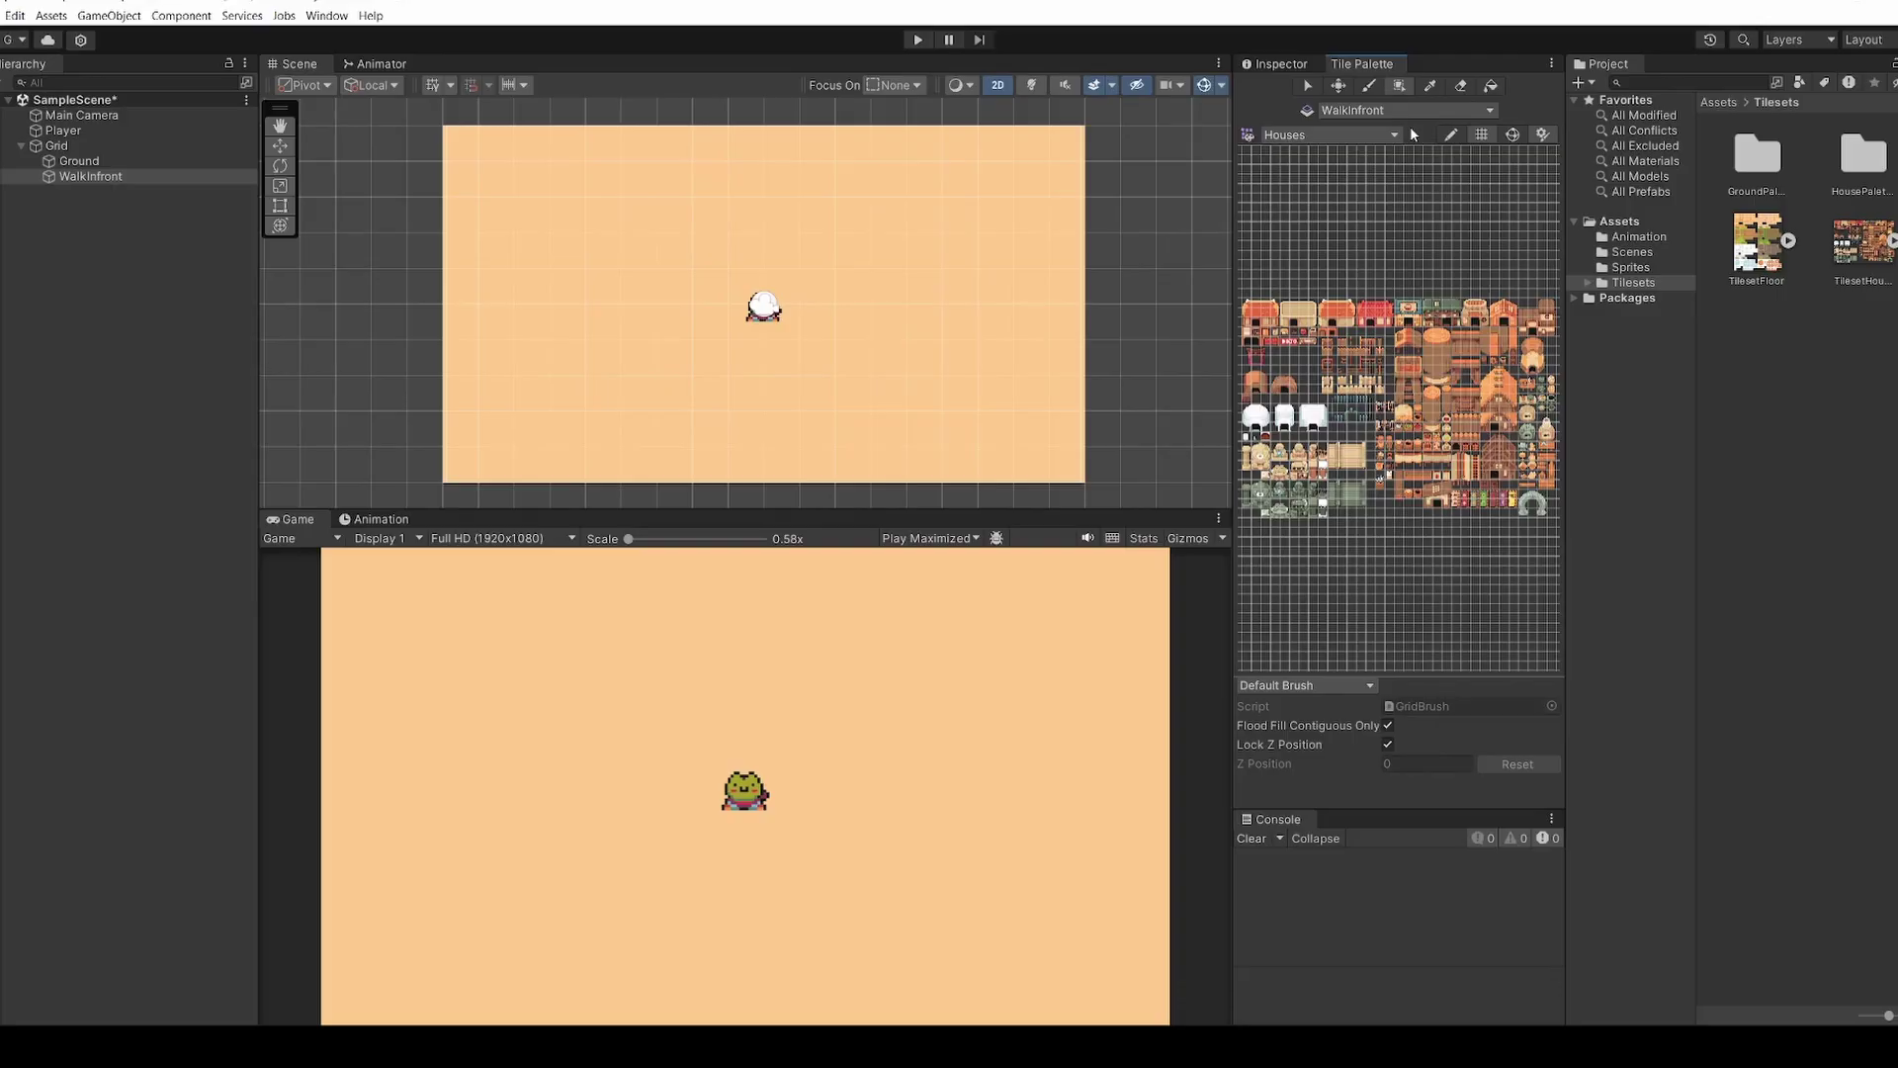
# Paint the left edge of the beige wooden bridge tile by tile, three tiles high, above the player
pyautogui.scroll(4, 1253, 459)
pyautogui.moveTo(1440, 428); pyautogui.dragTo(1497, 489)
pyautogui.scroll(2, 1372, 406)
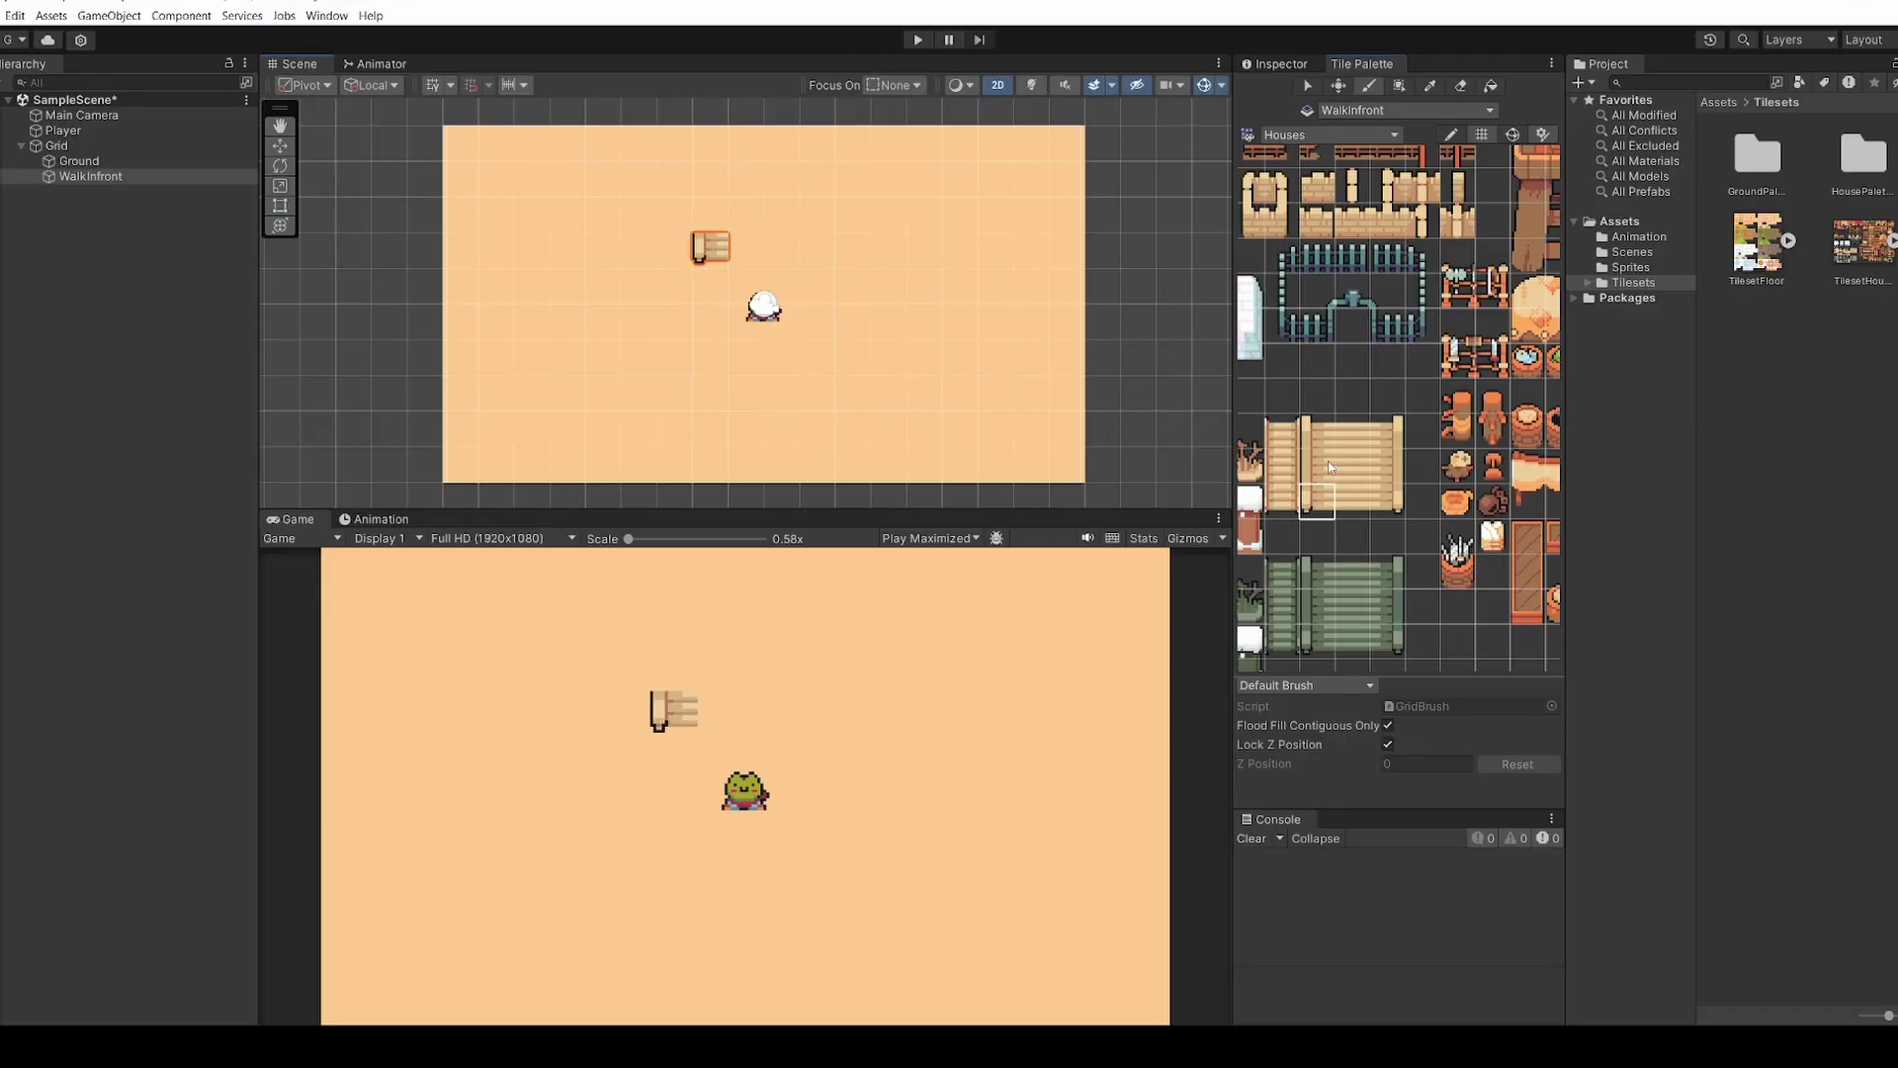
pyautogui.click(715, 198)
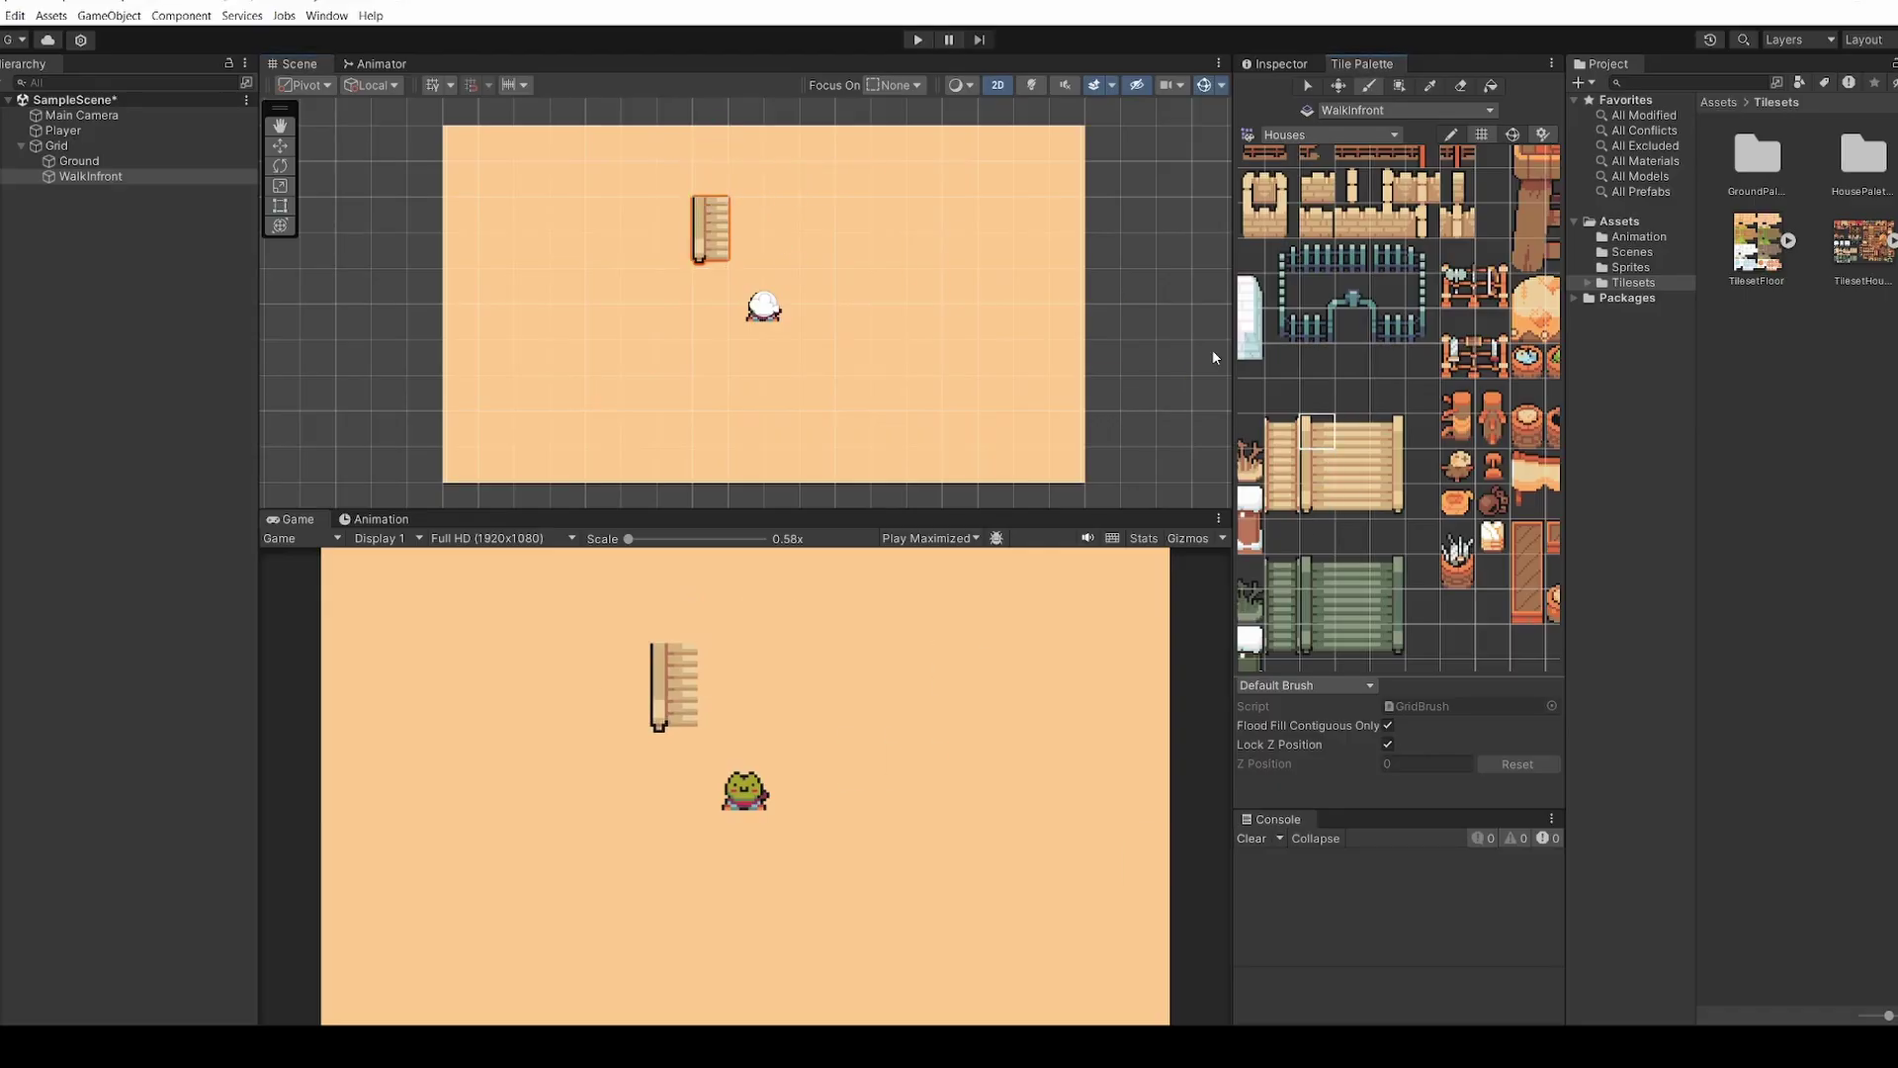
pyautogui.click(712, 178)
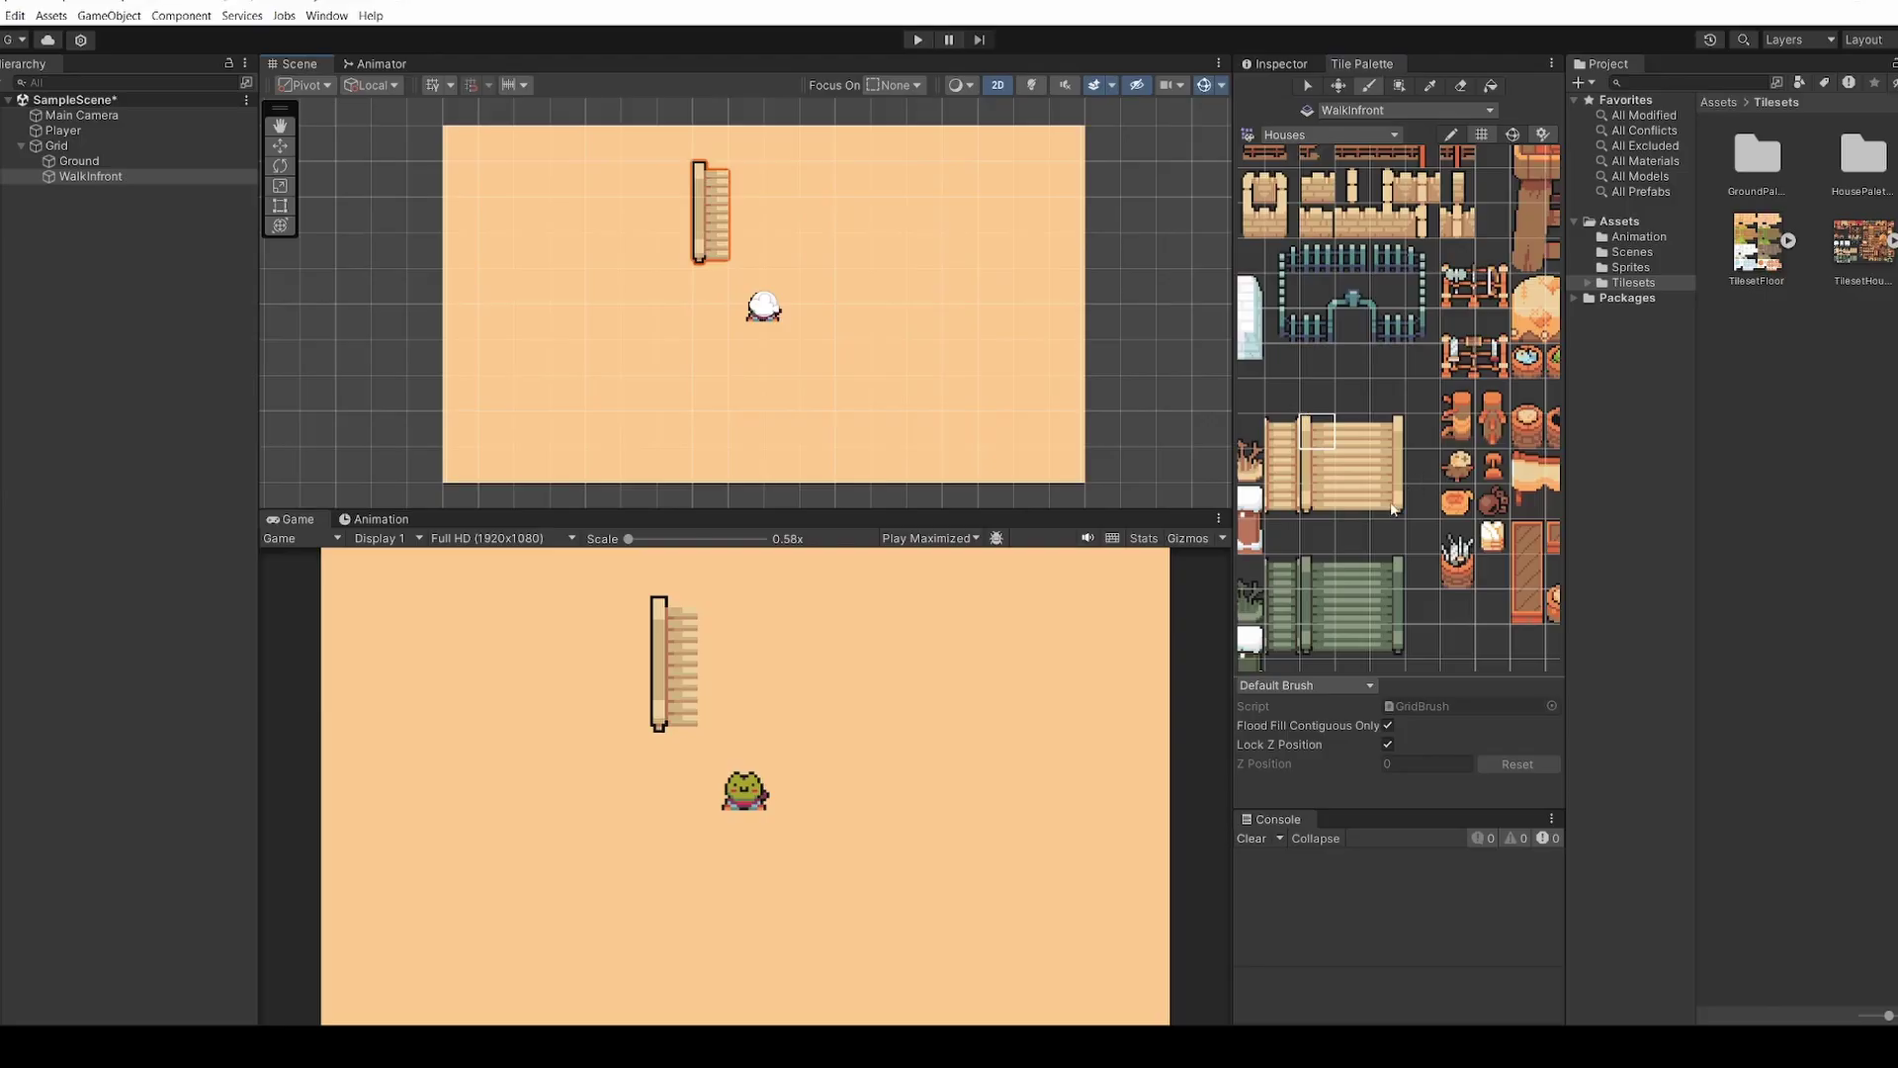
# Pick the whole 3 by 3 beige bridge from the Houses palette and stamp several copies around the map
pyautogui.press('i')
pyautogui.moveTo(1381, 502); pyautogui.dragTo(1319, 442)
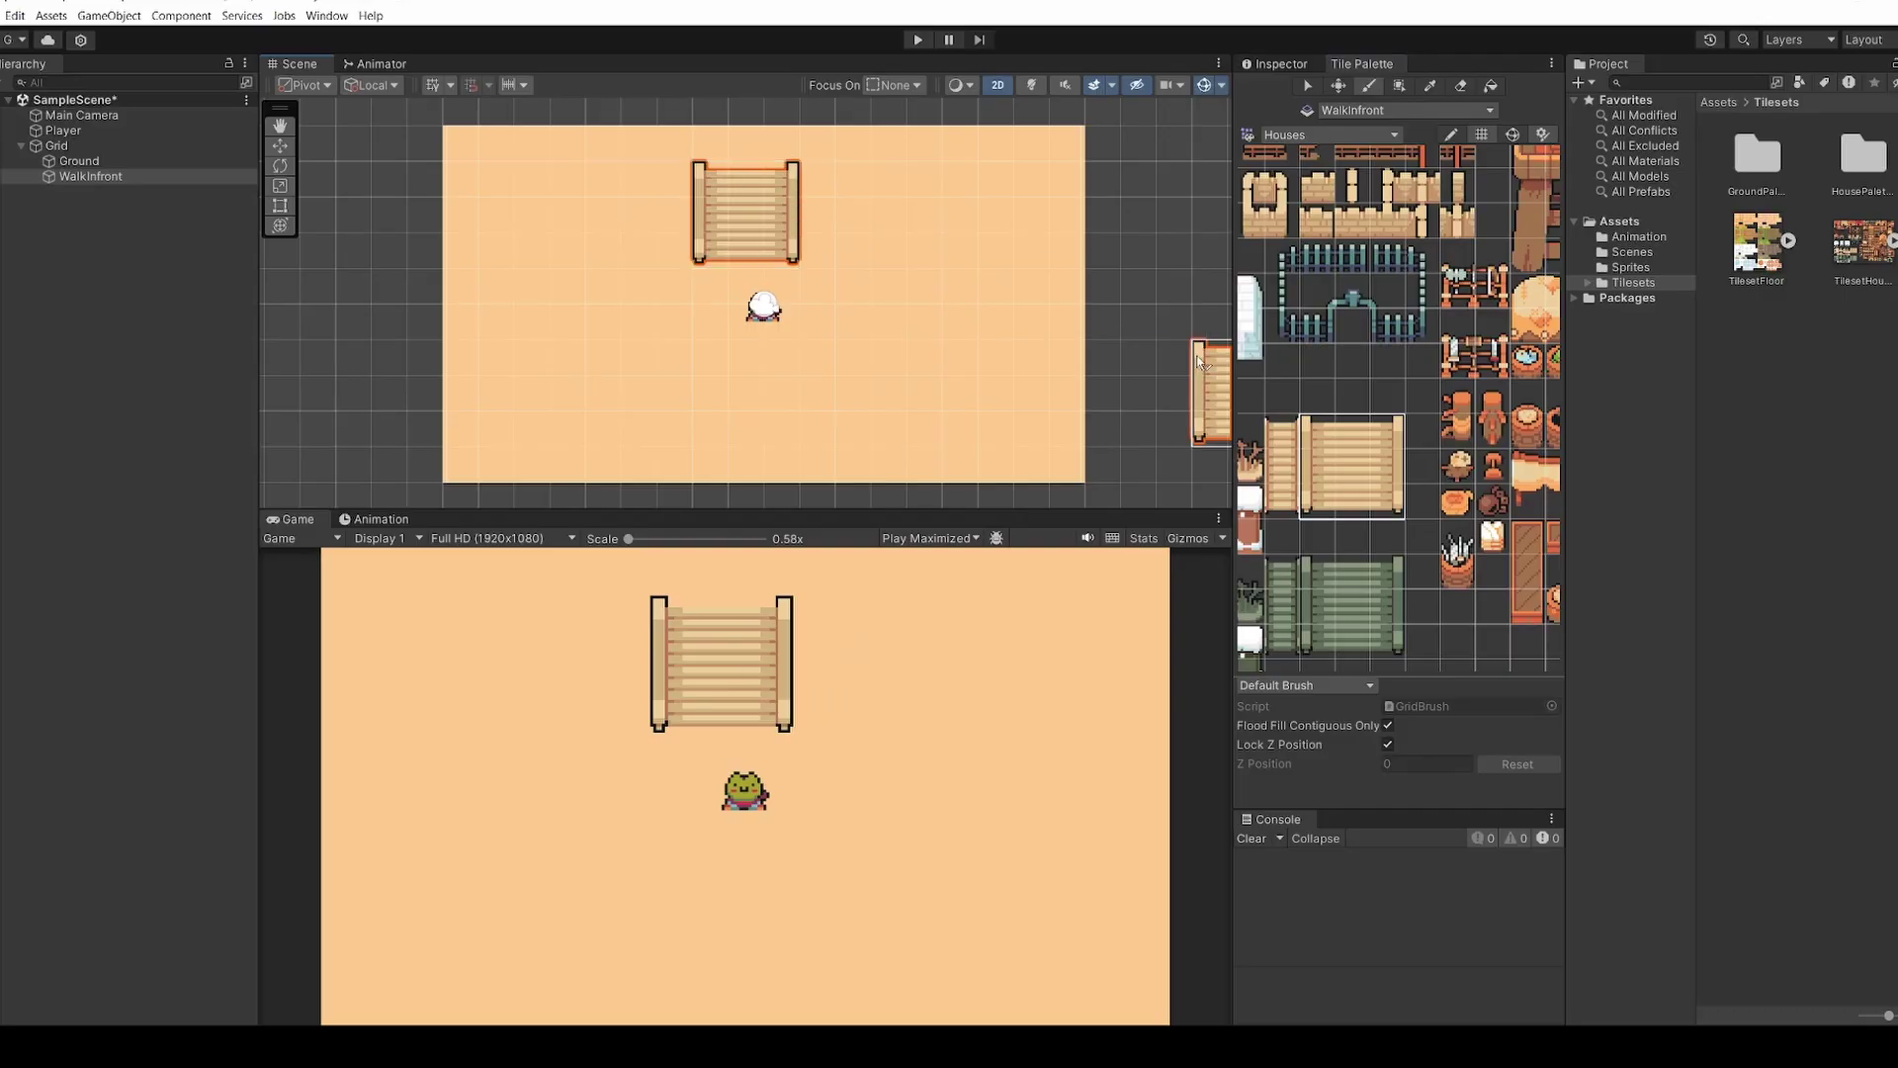
pyautogui.click(930, 314)
pyautogui.click(609, 387)
pyautogui.click(929, 209)
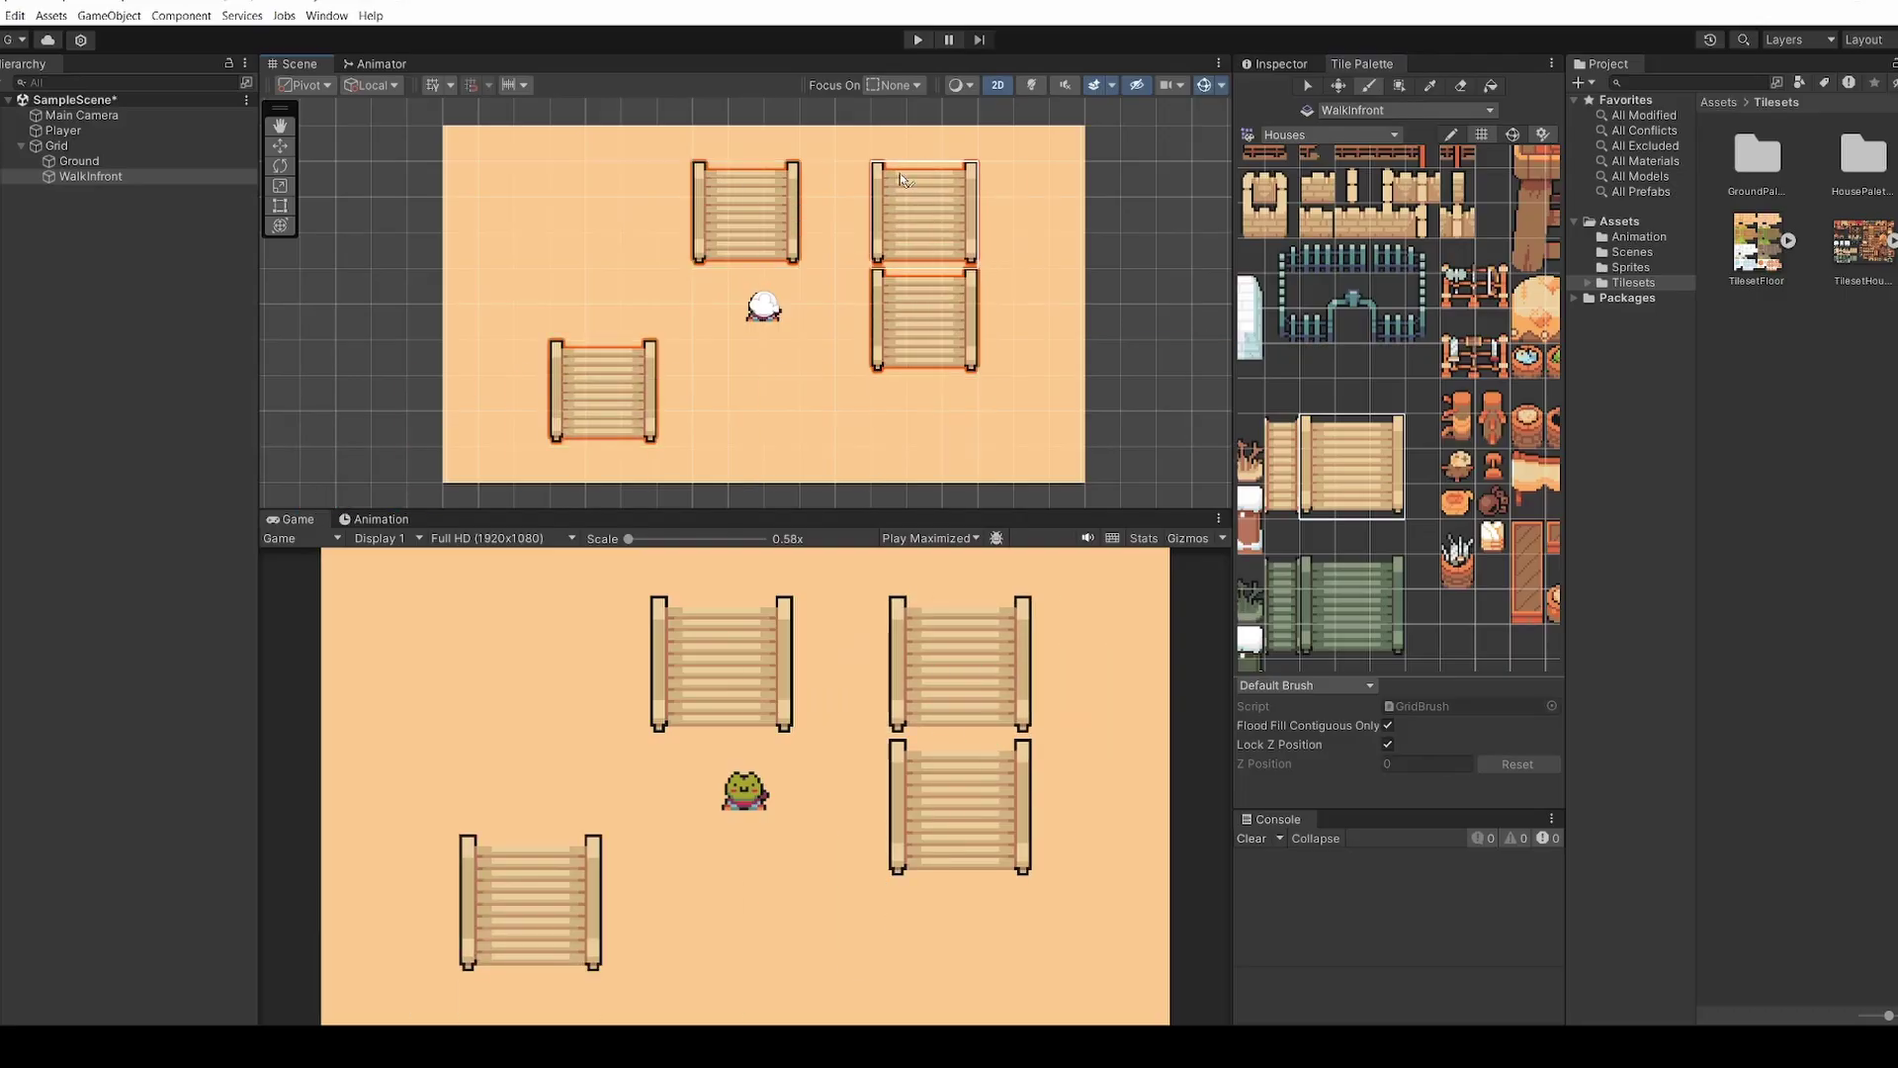
pyautogui.click(1040, 316)
pyautogui.click(568, 247)
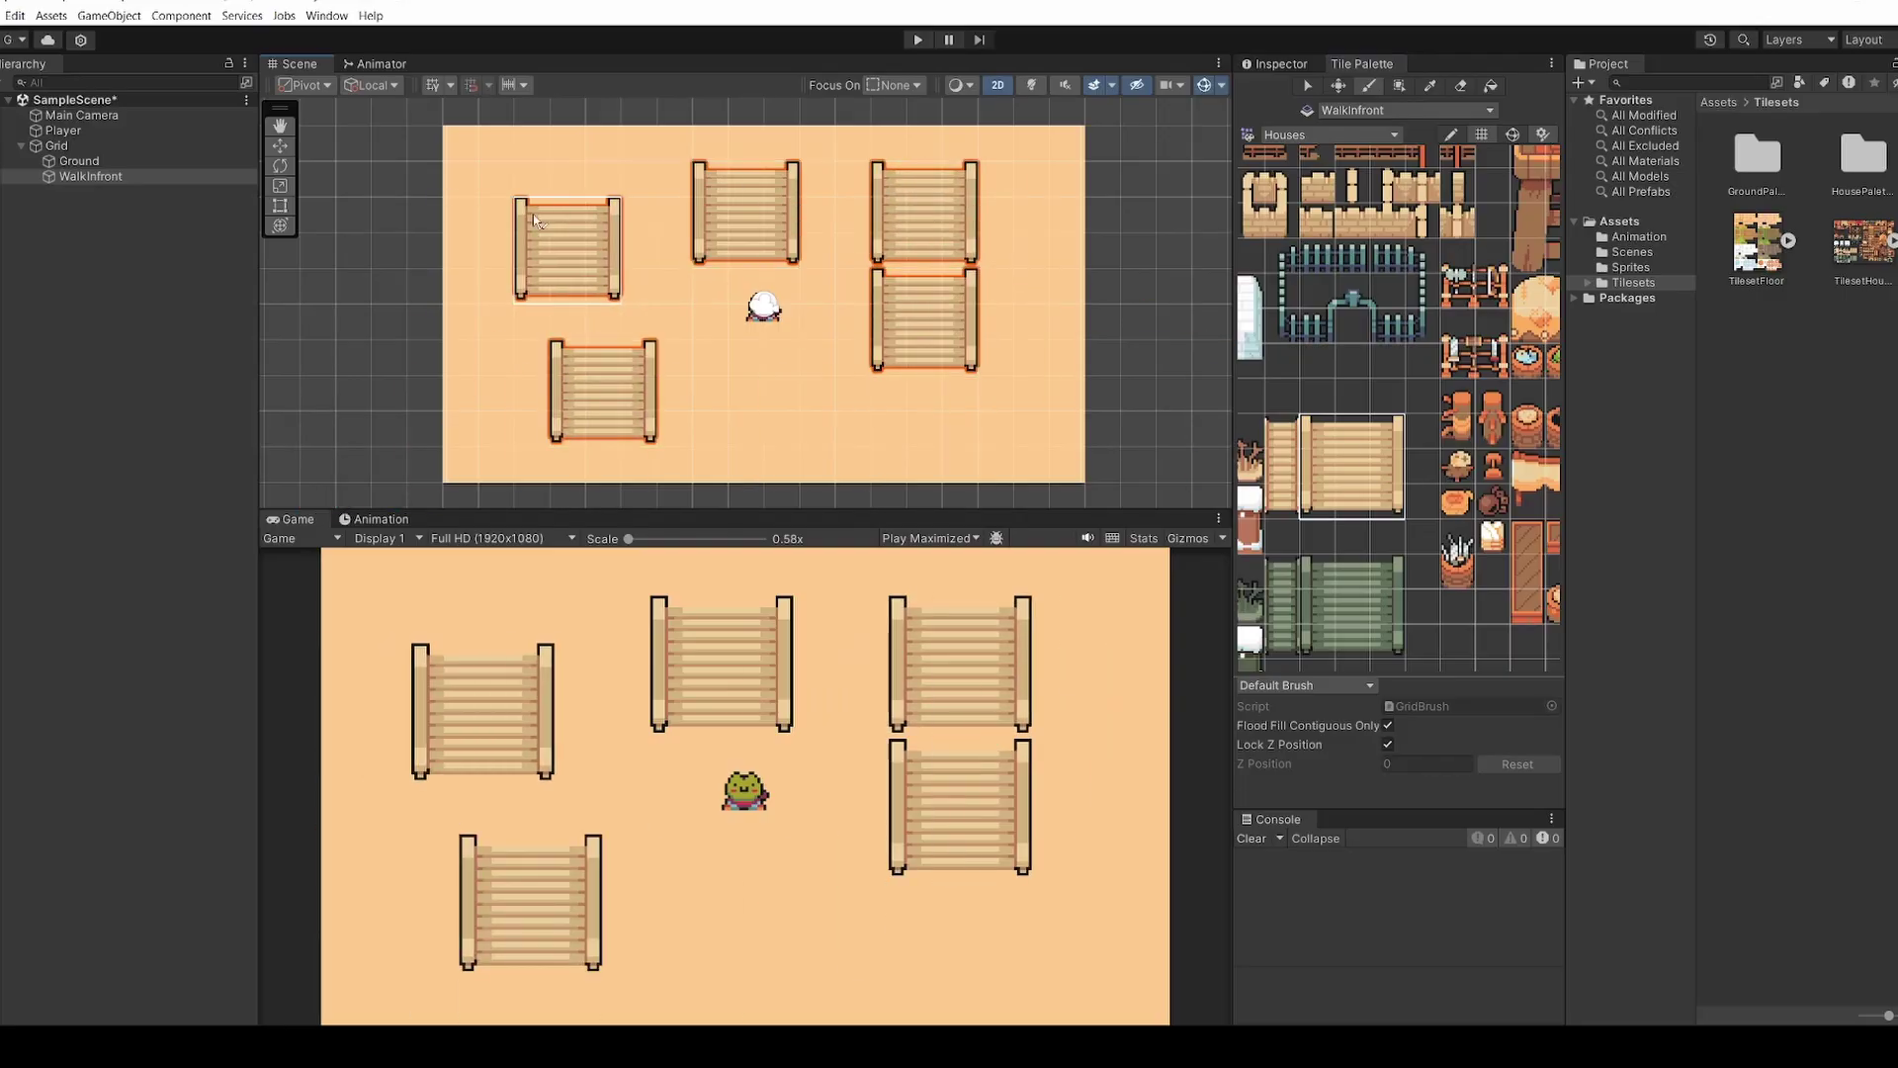
# Undo all the painted bridge tiles until only the sand ground is left
pyautogui.hotkey('ctrl', 'z')
pyautogui.hotkey('ctrl', 'z')
pyautogui.hotkey('ctrl', 'z')
pyautogui.hotkey('ctrl', 'z')
pyautogui.hotkey('ctrl', 'z')
pyautogui.hotkey('ctrl', 'z')
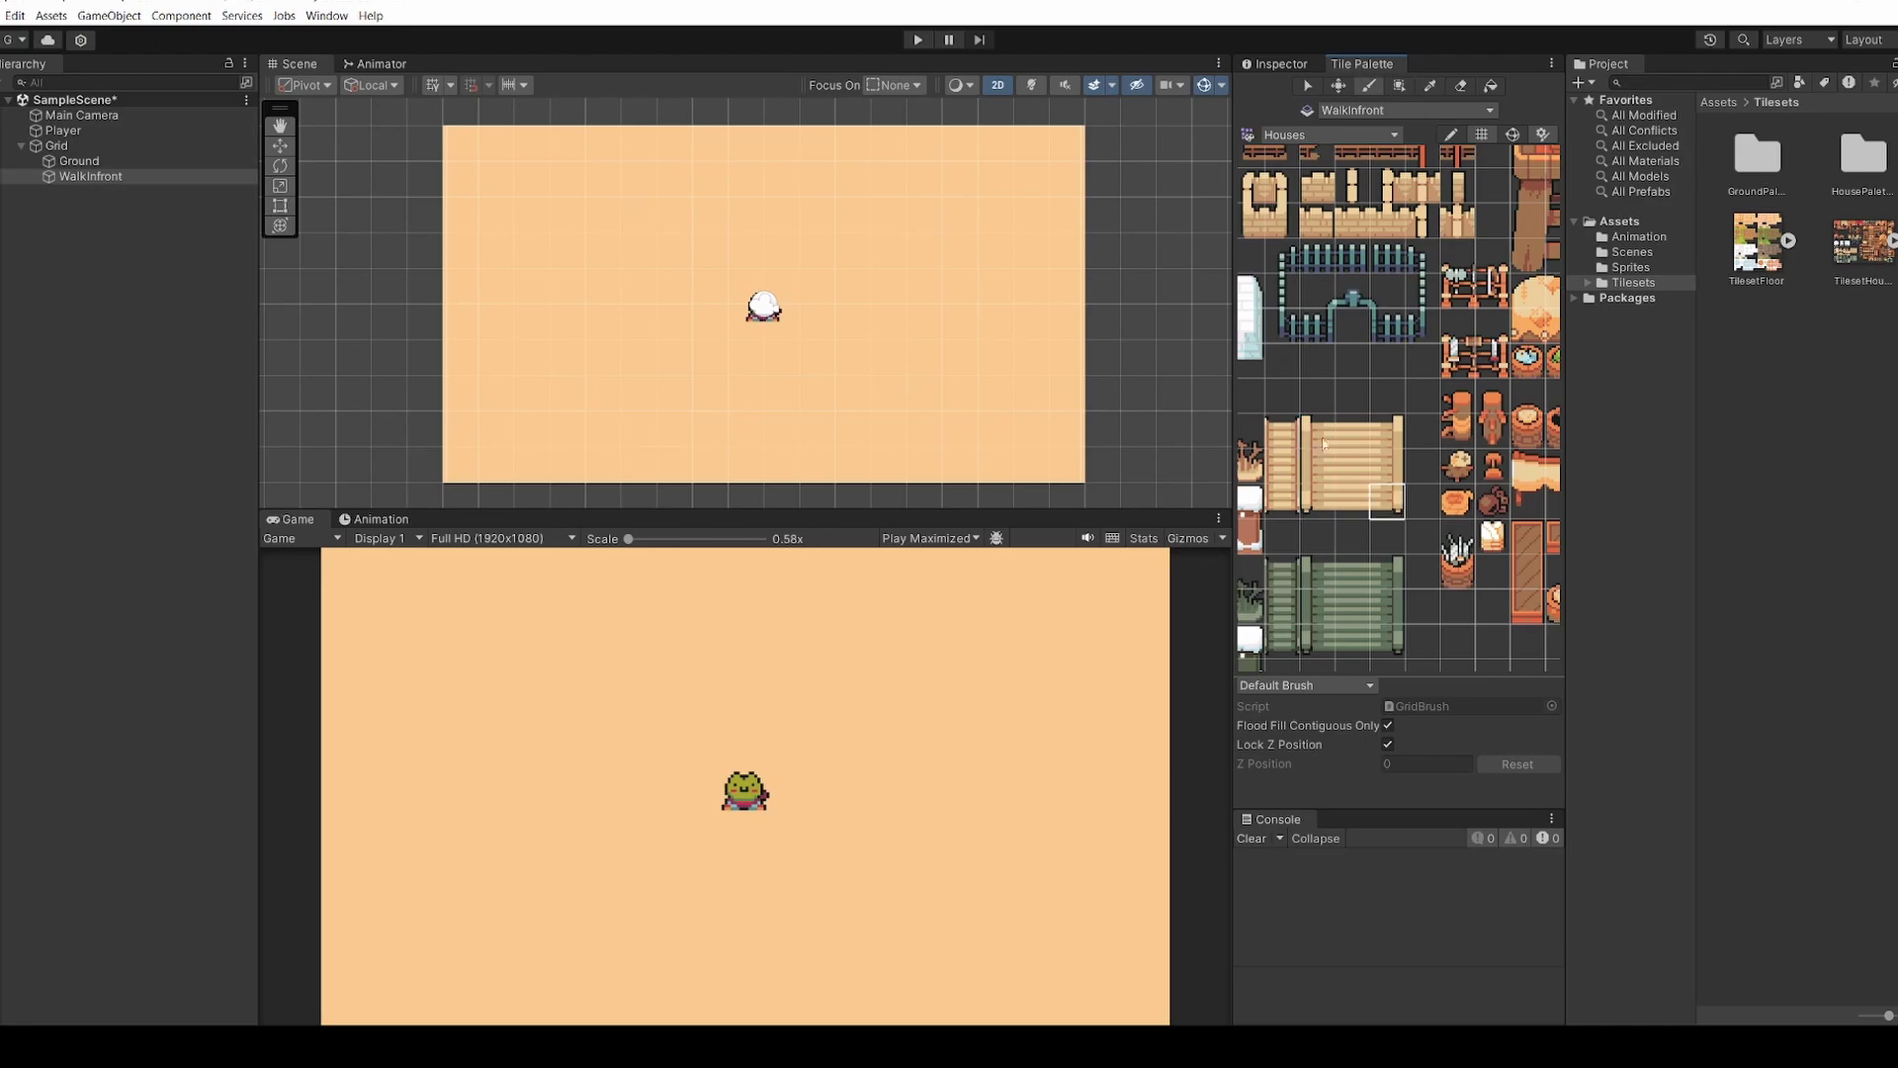
# Paint a beige bridge 4 tiles wide and 3 tall at the map's top edge above the player, using the edge and middle columns
pyautogui.moveTo(1319, 514); pyautogui.dragTo(1319, 515)
pyautogui.click(710, 145)
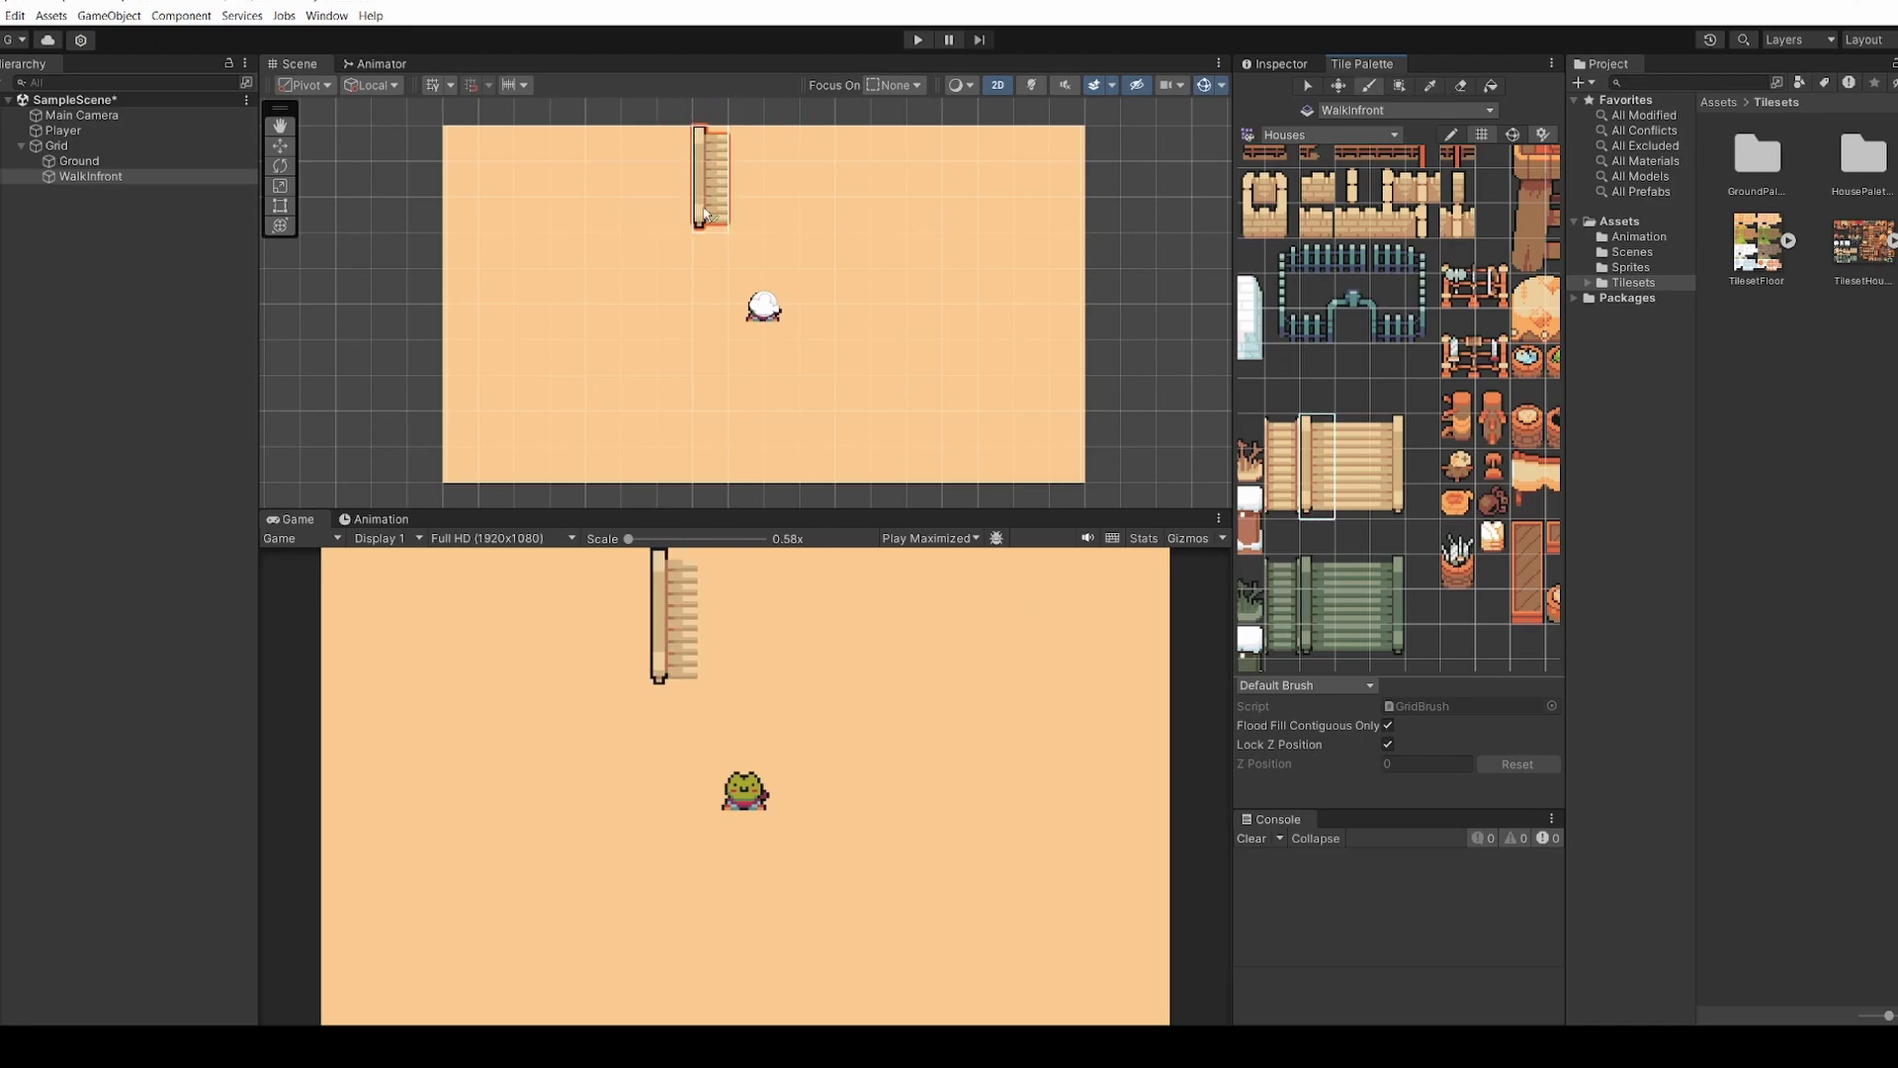
pyautogui.moveTo(1391, 435); pyautogui.dragTo(1389, 504)
pyautogui.click(816, 146)
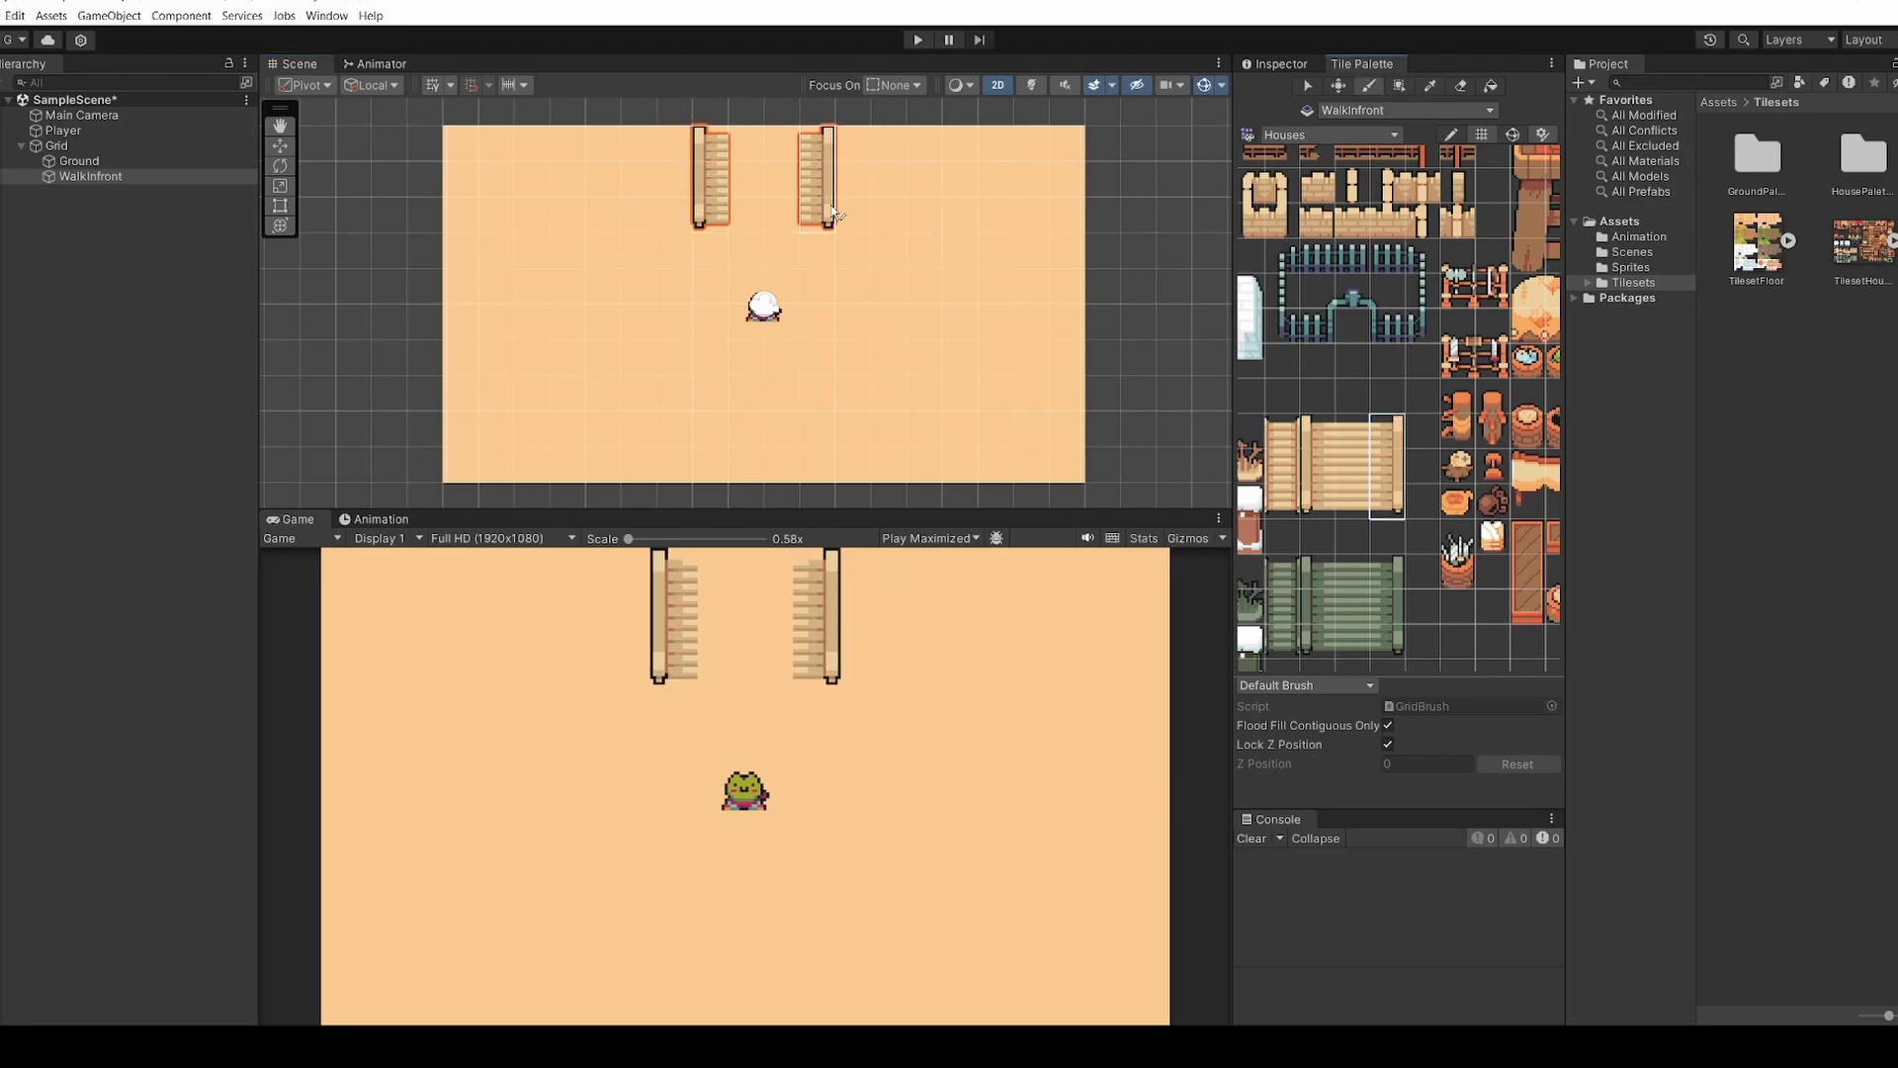
pyautogui.moveTo(1353, 425); pyautogui.dragTo(1358, 506)
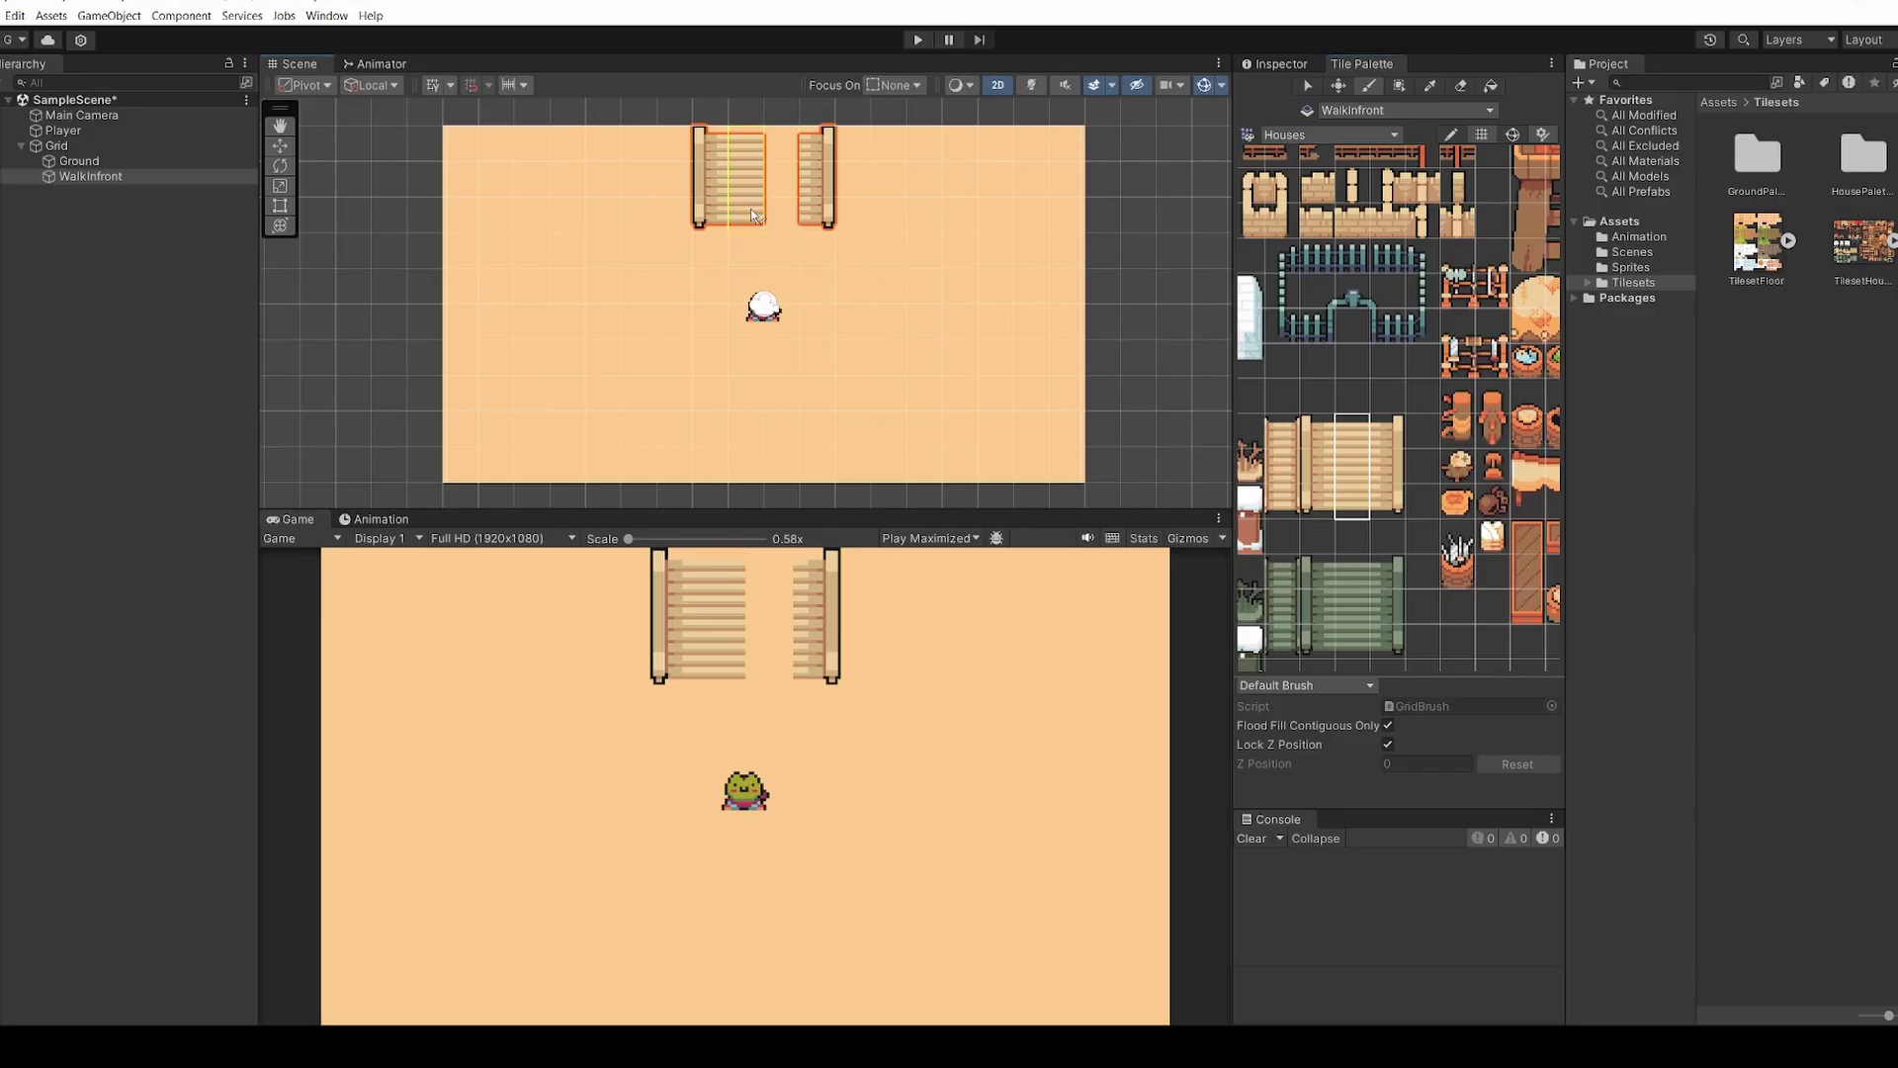
pyautogui.click(750, 210)
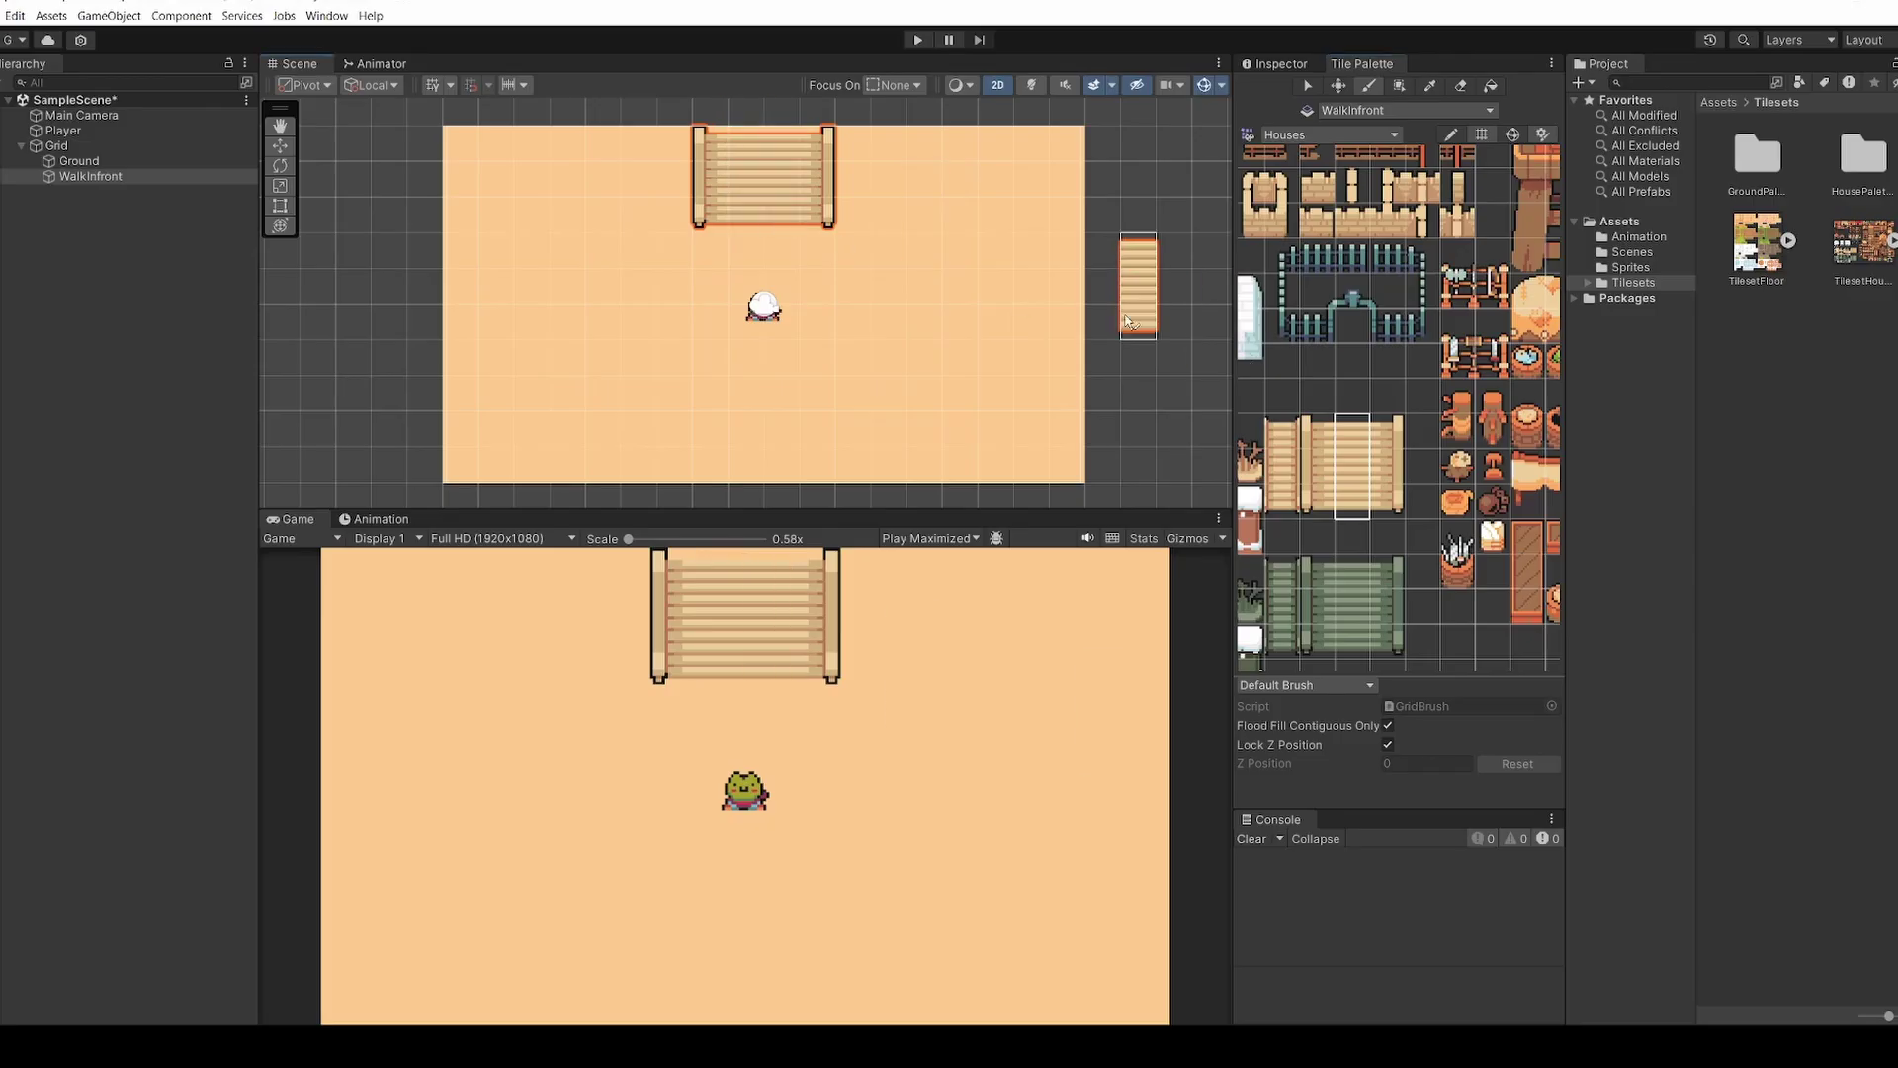
# Run the game, walk the player up onto the bridge and around on it, and stop play mode
pyautogui.hotkey('ctrl', 'p')
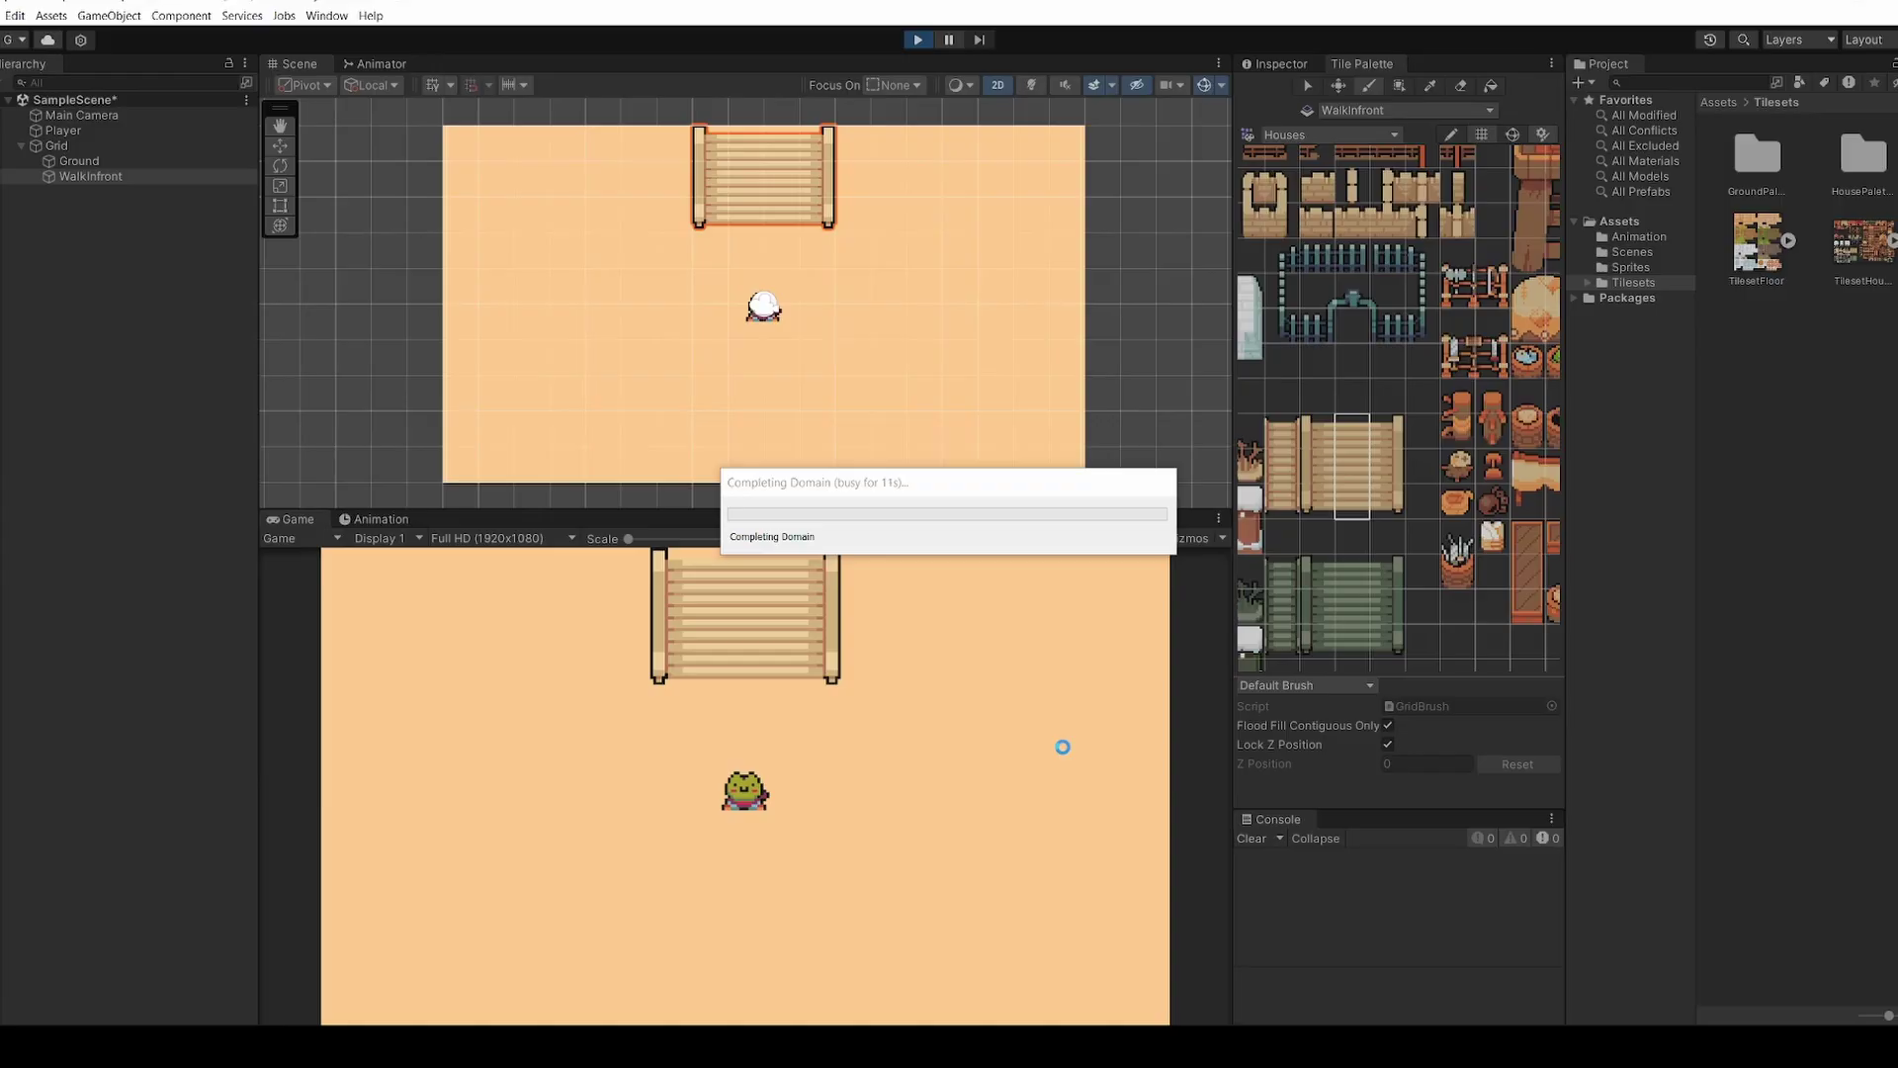
pyautogui.press('w')
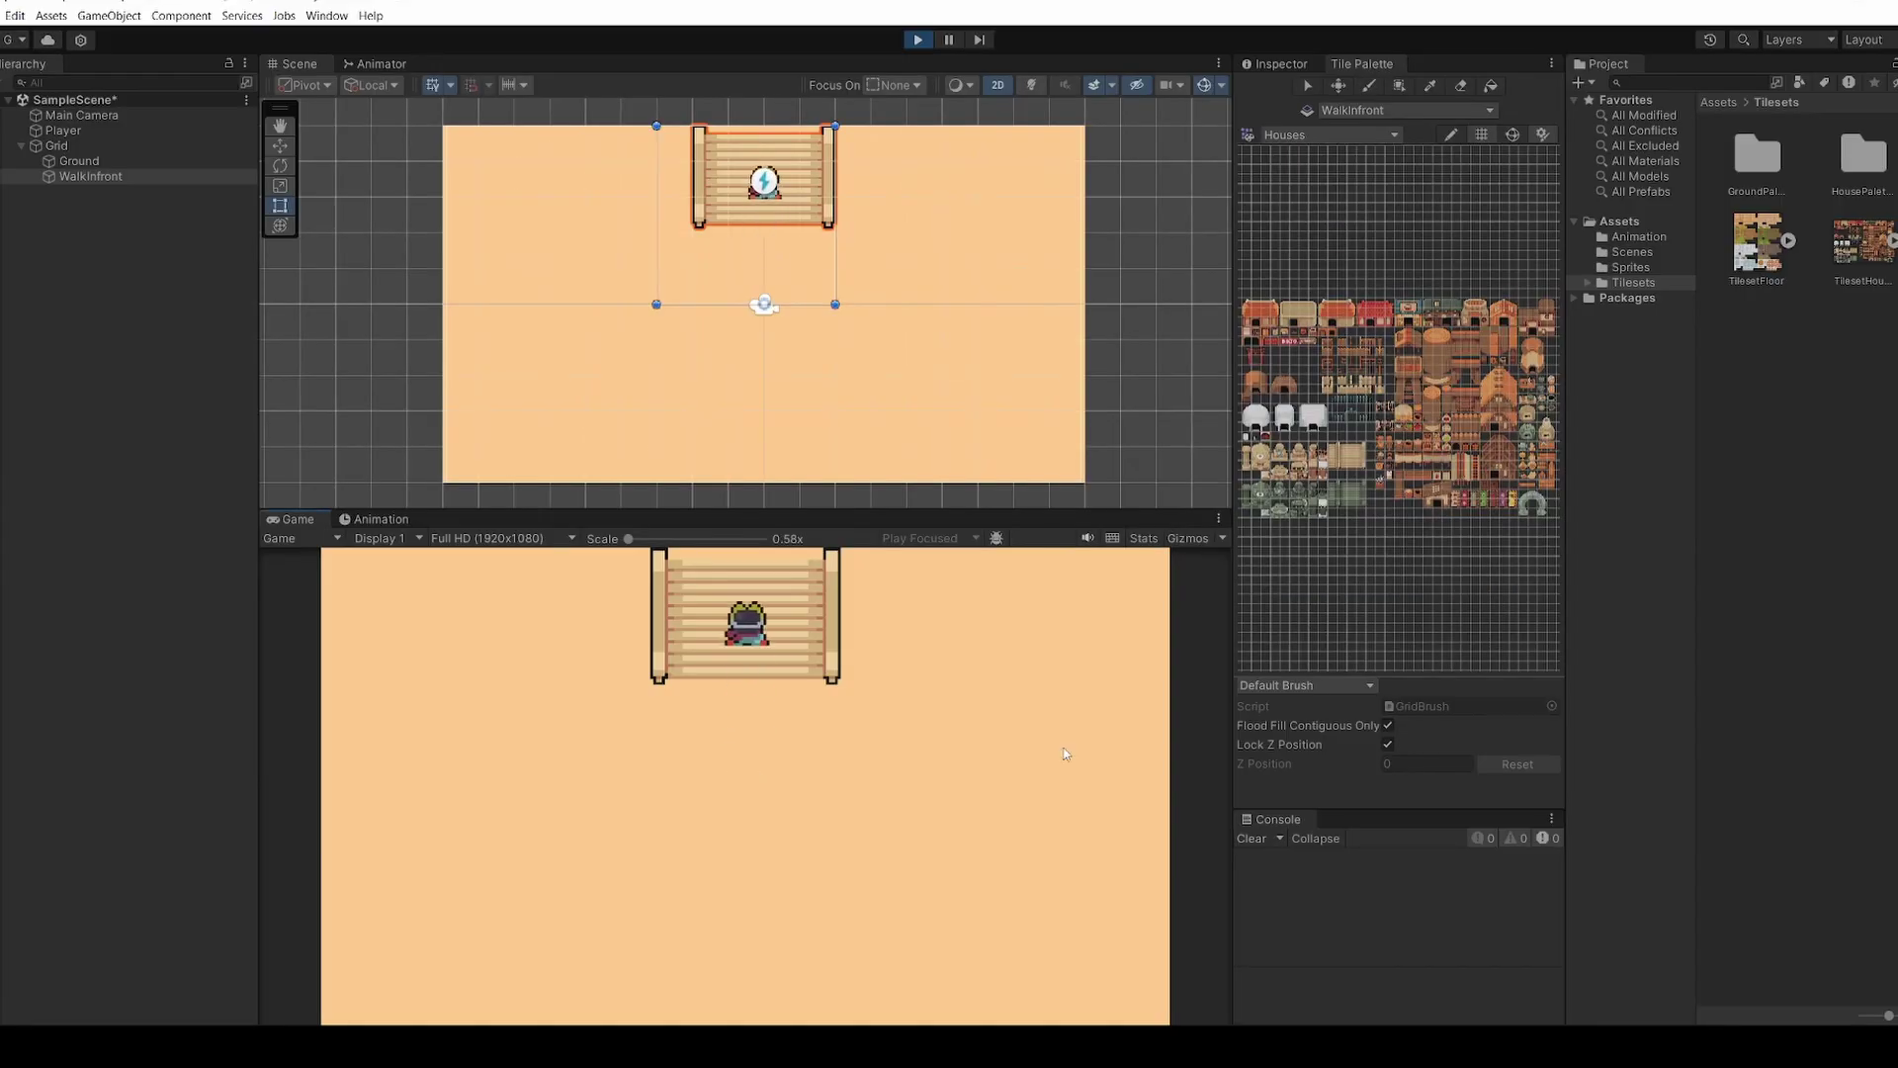
pyautogui.press('d')
pyautogui.press('s')
pyautogui.press('a')
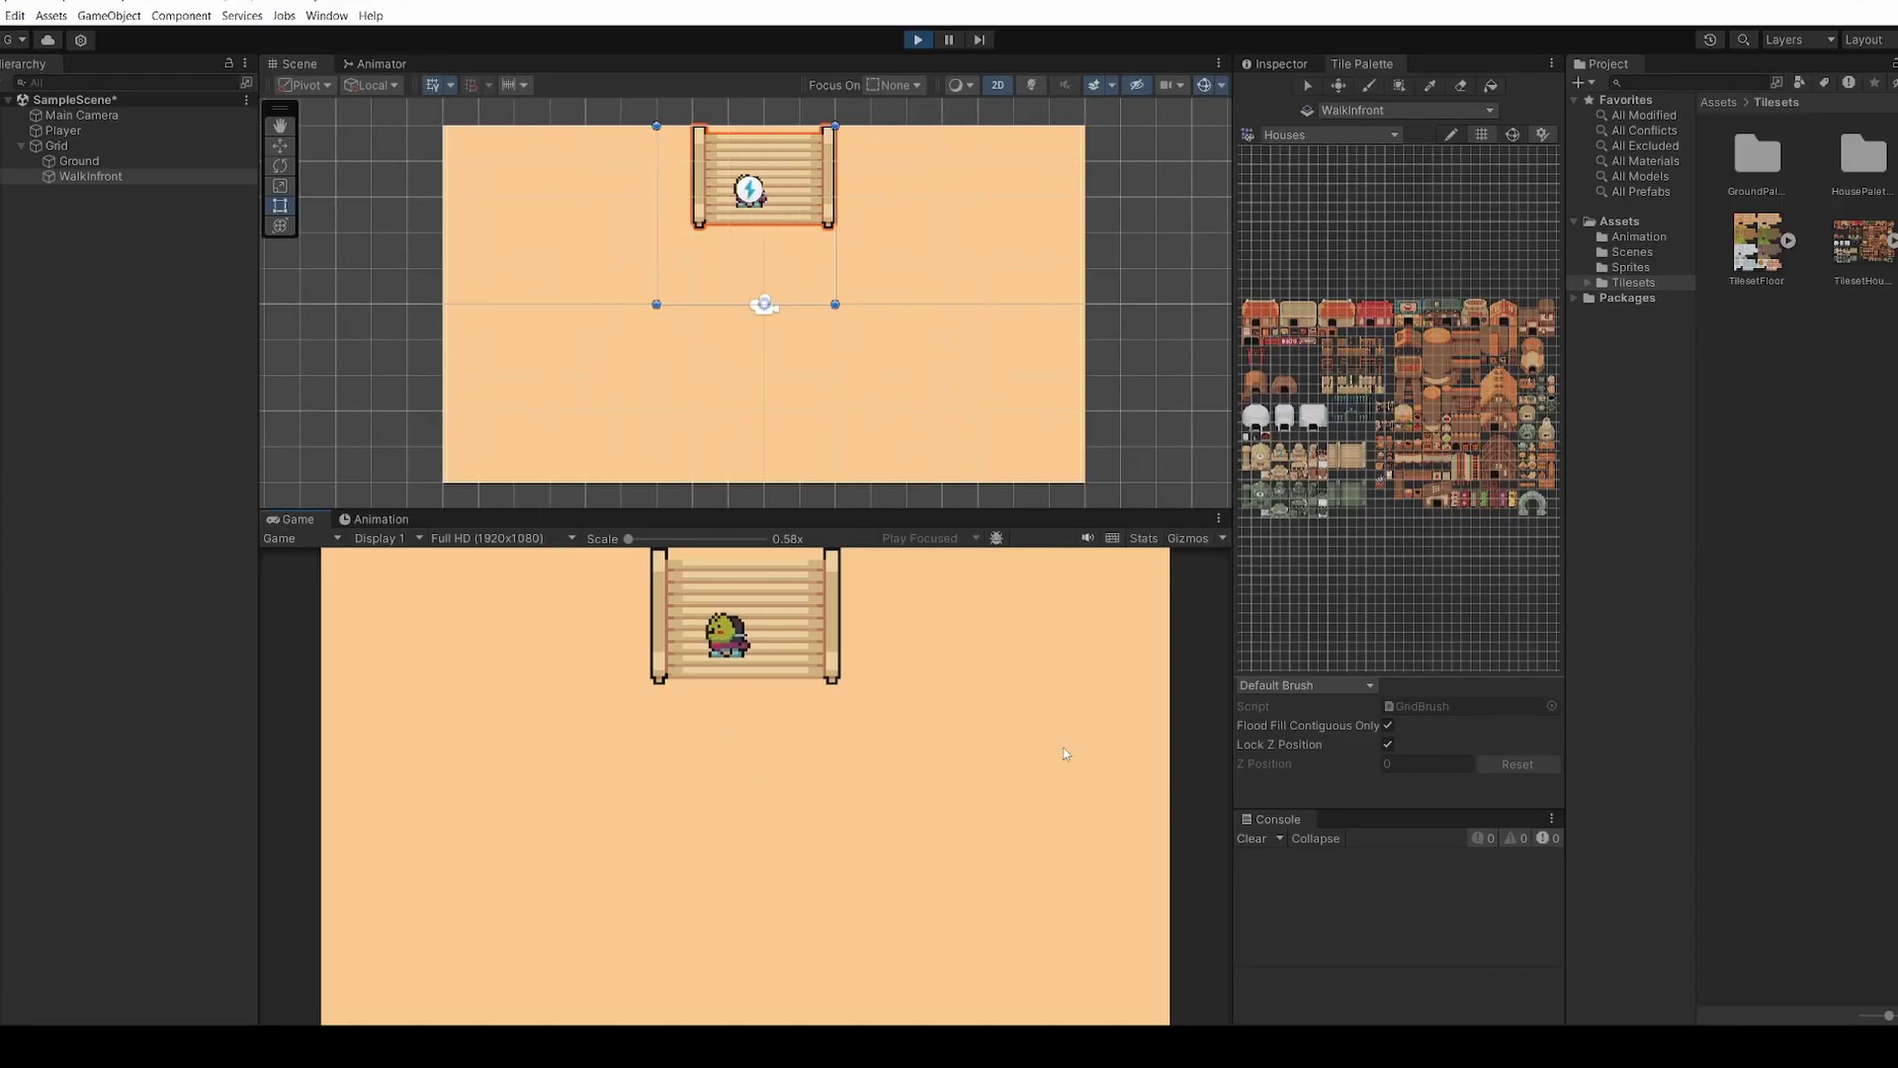
pyautogui.press('s')
pyautogui.press('d')
pyautogui.press('s')
pyautogui.hotkey('ctrl', 'p')
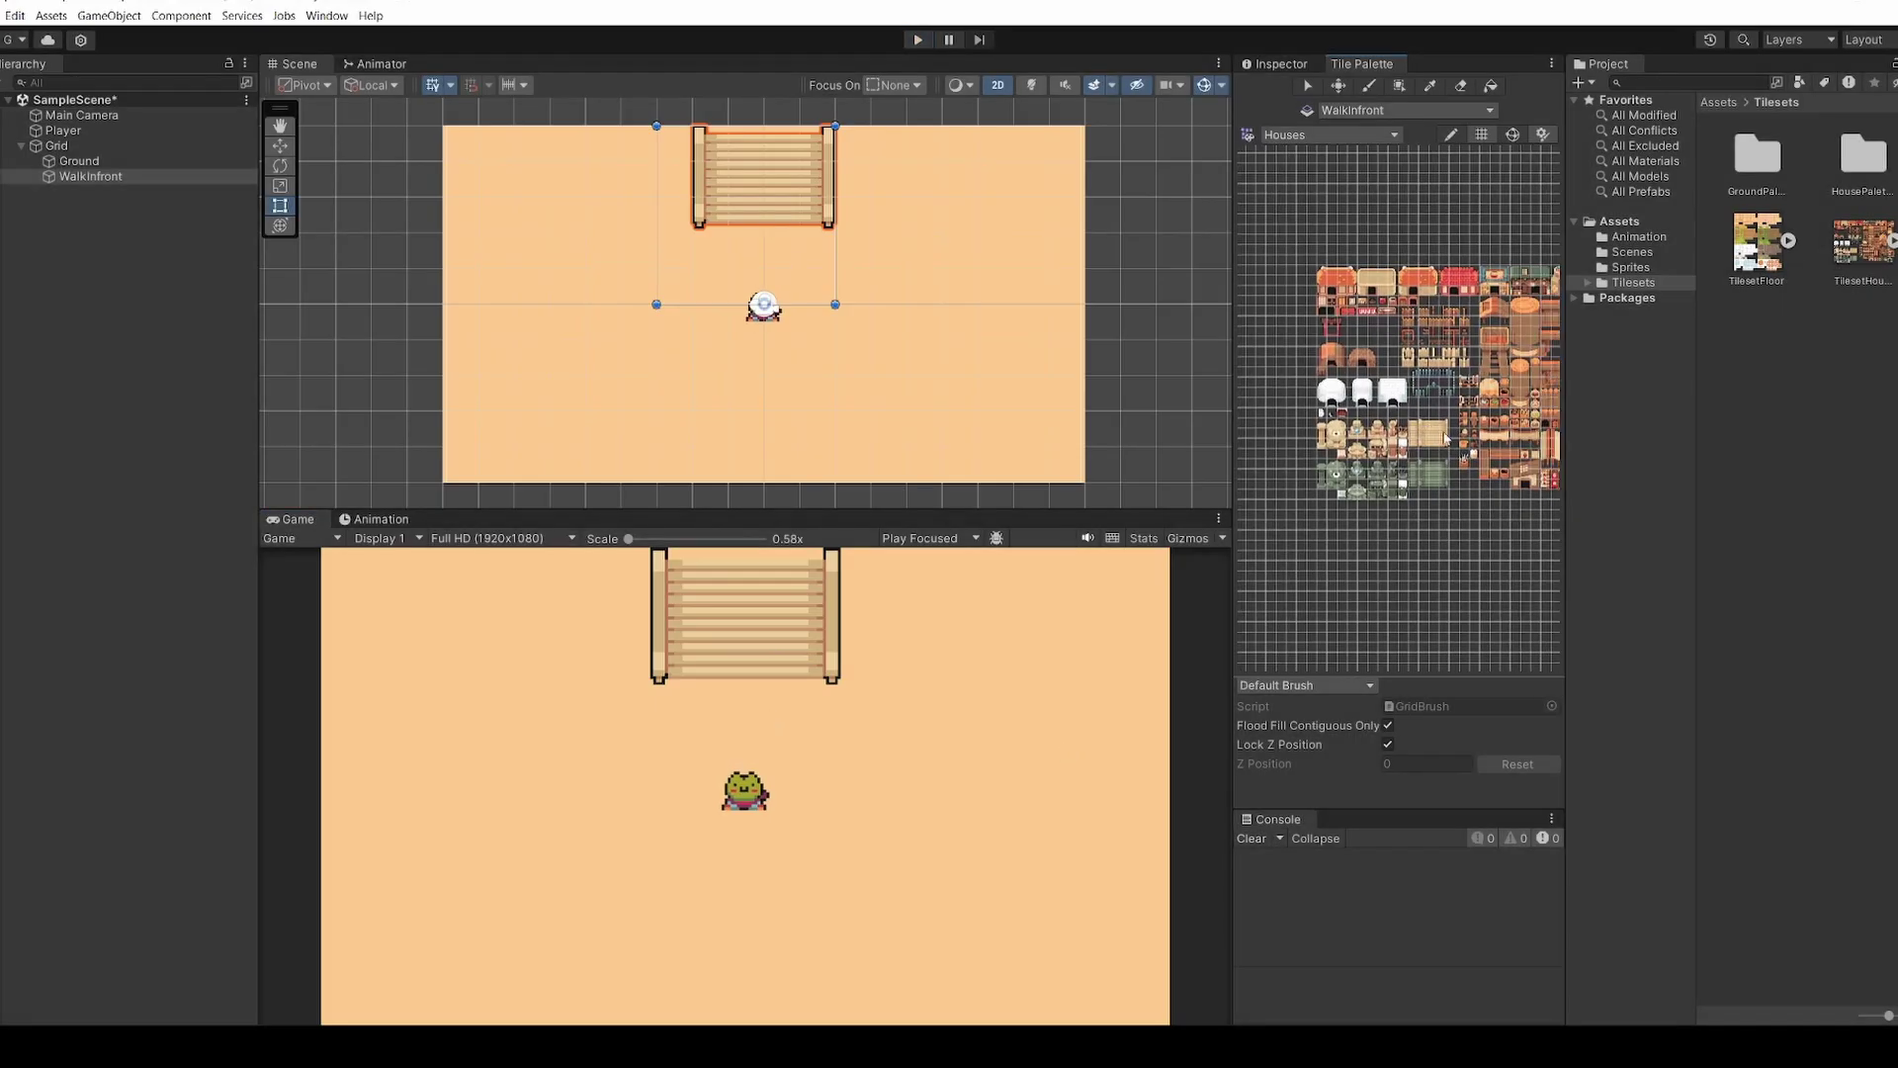
# Switch to Notepad to check the Collision entry in the layers plan, and return to Unity
pyautogui.hotkey('alt', 'Tab')
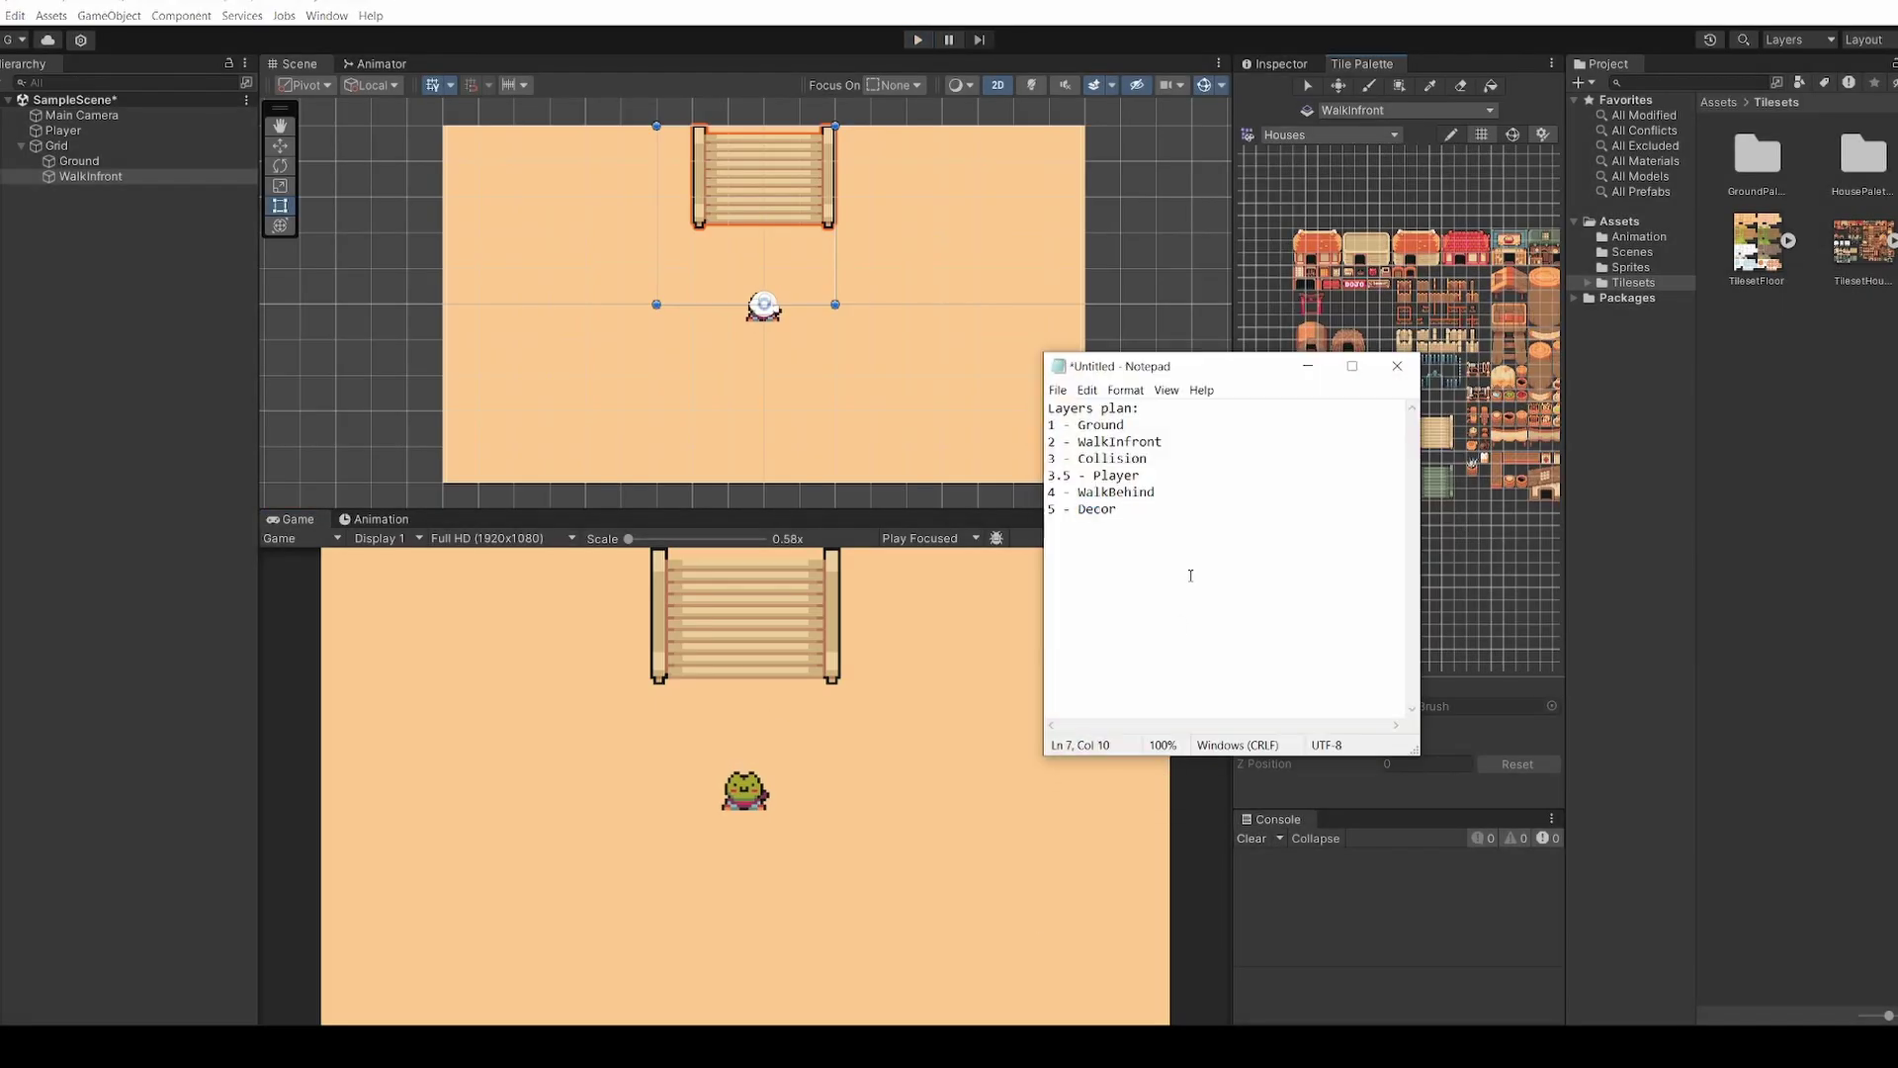
pyautogui.moveTo(1178, 459); pyautogui.dragTo(1048, 458)
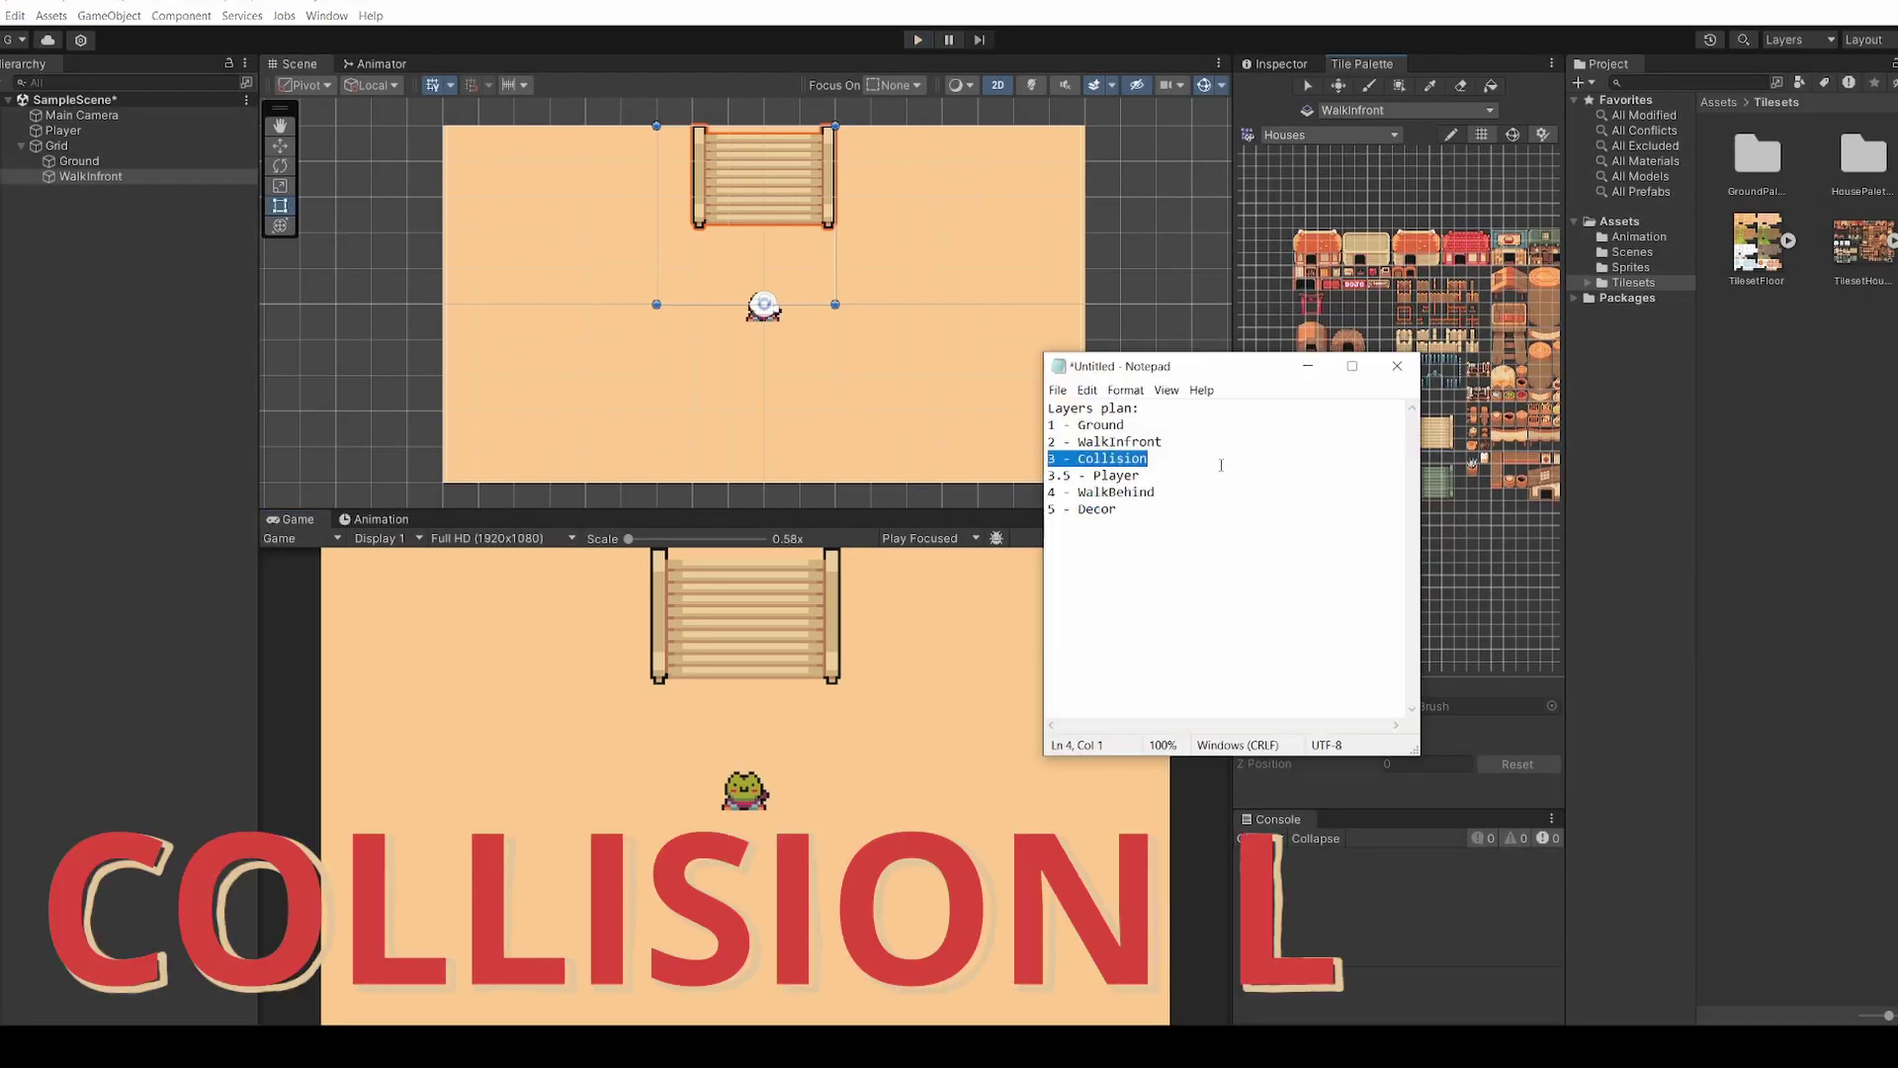
pyautogui.hotkey('alt', 'Tab')
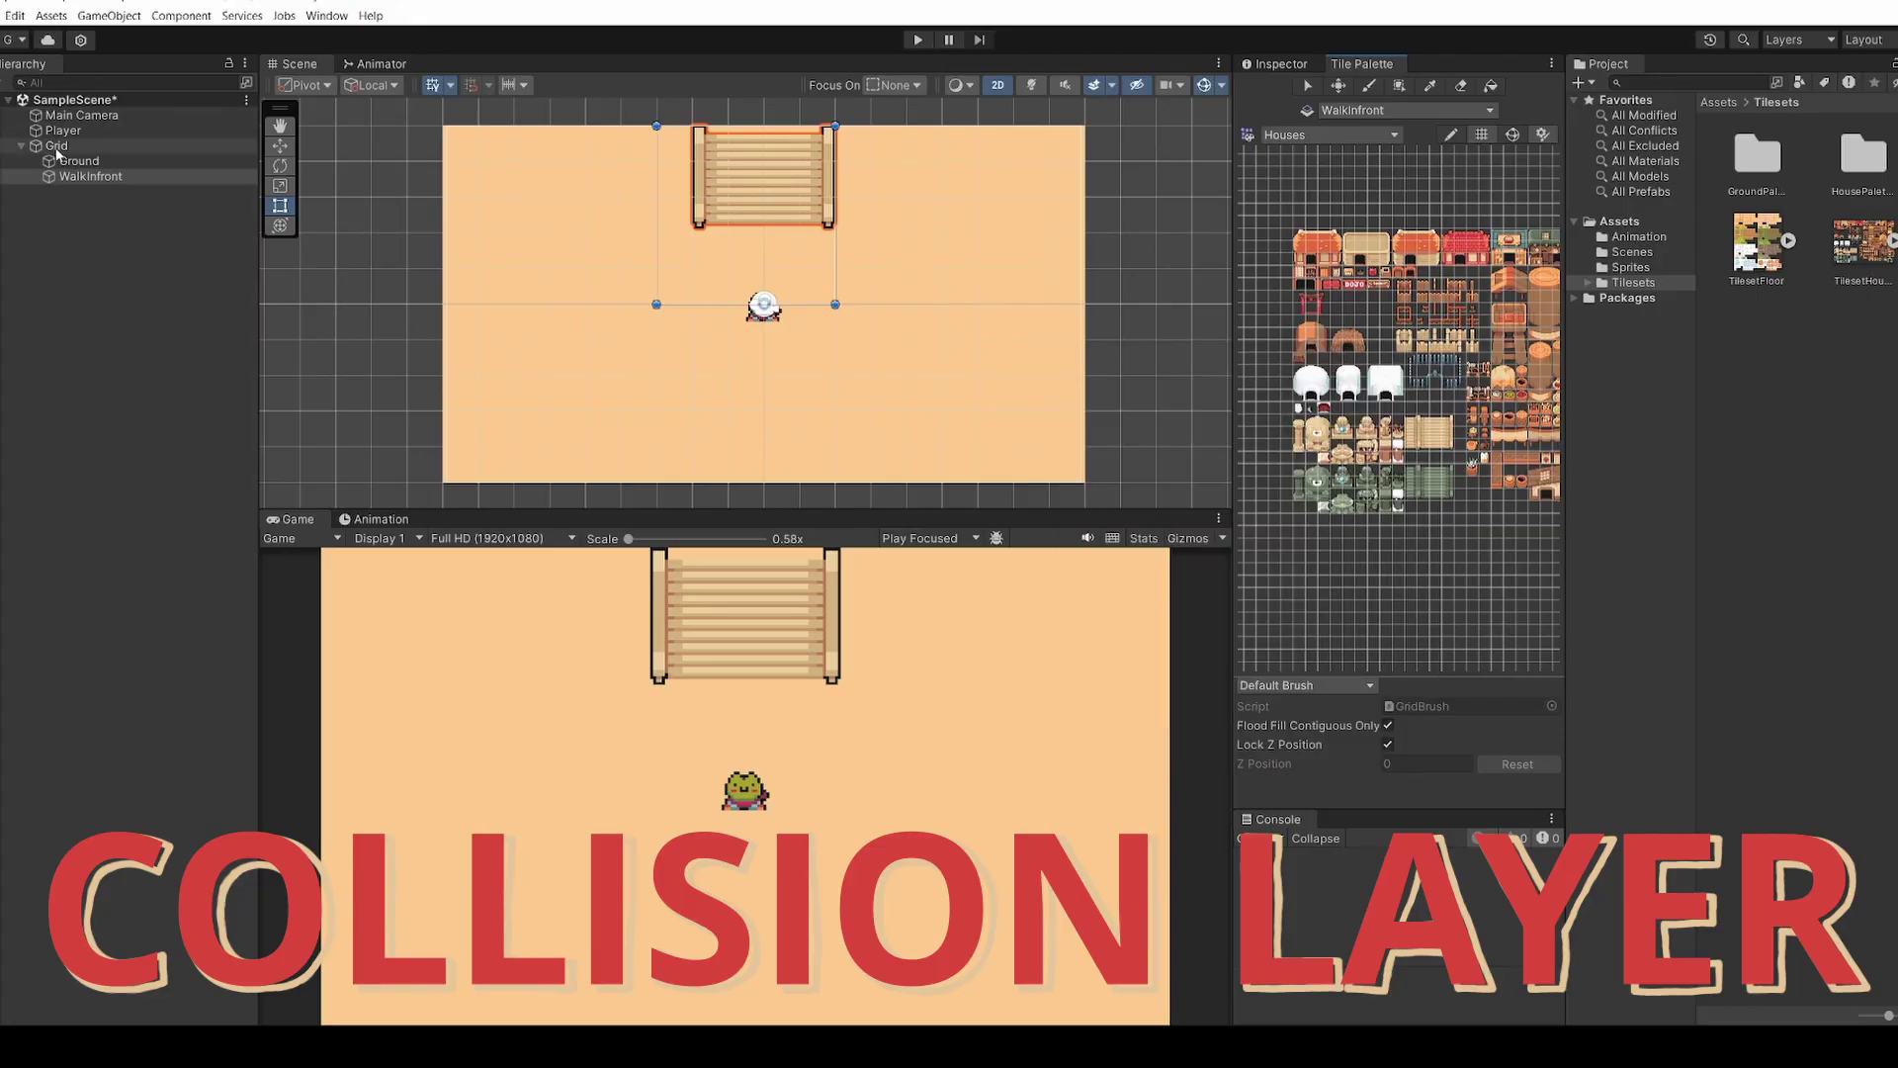
# Create a new rectangular tilemap under Grid and name it Collision
pyautogui.rightClick(56, 145)
pyautogui.moveTo(223, 441)
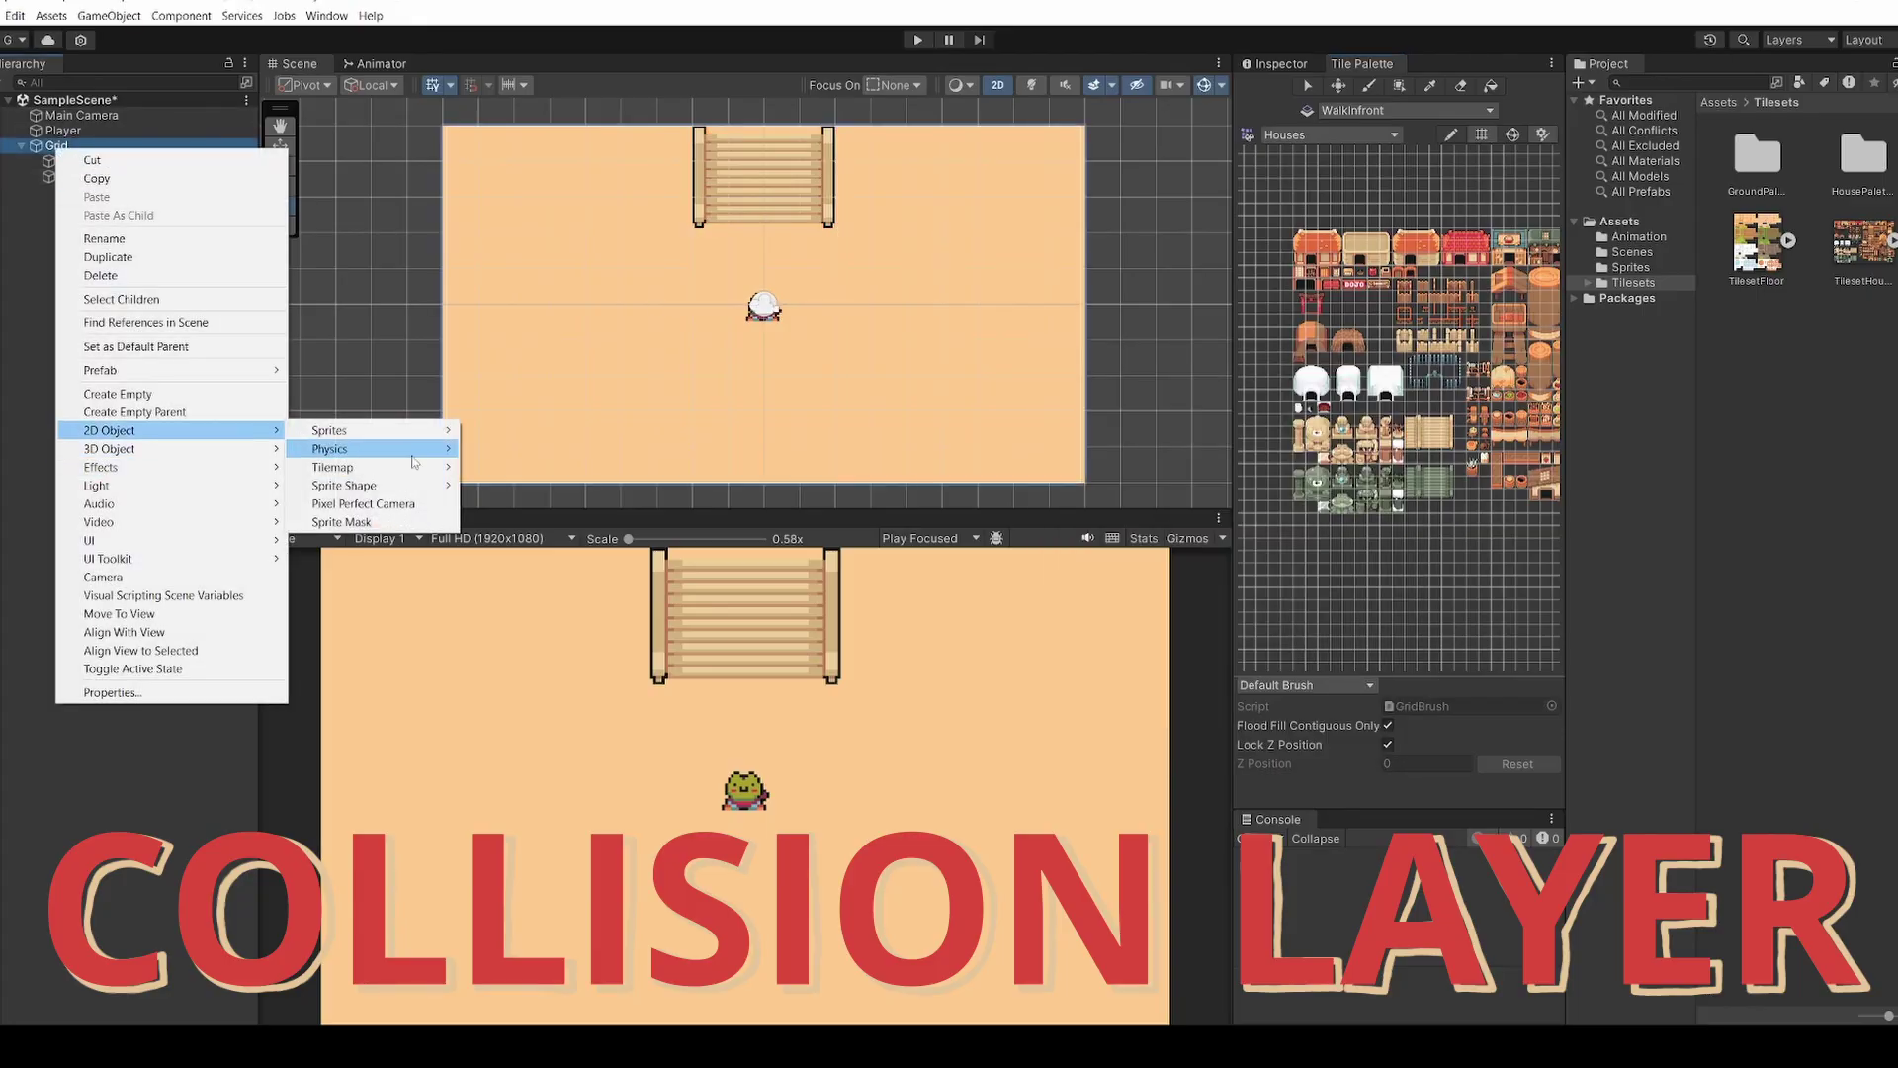
pyautogui.moveTo(416, 469)
pyautogui.click(540, 546)
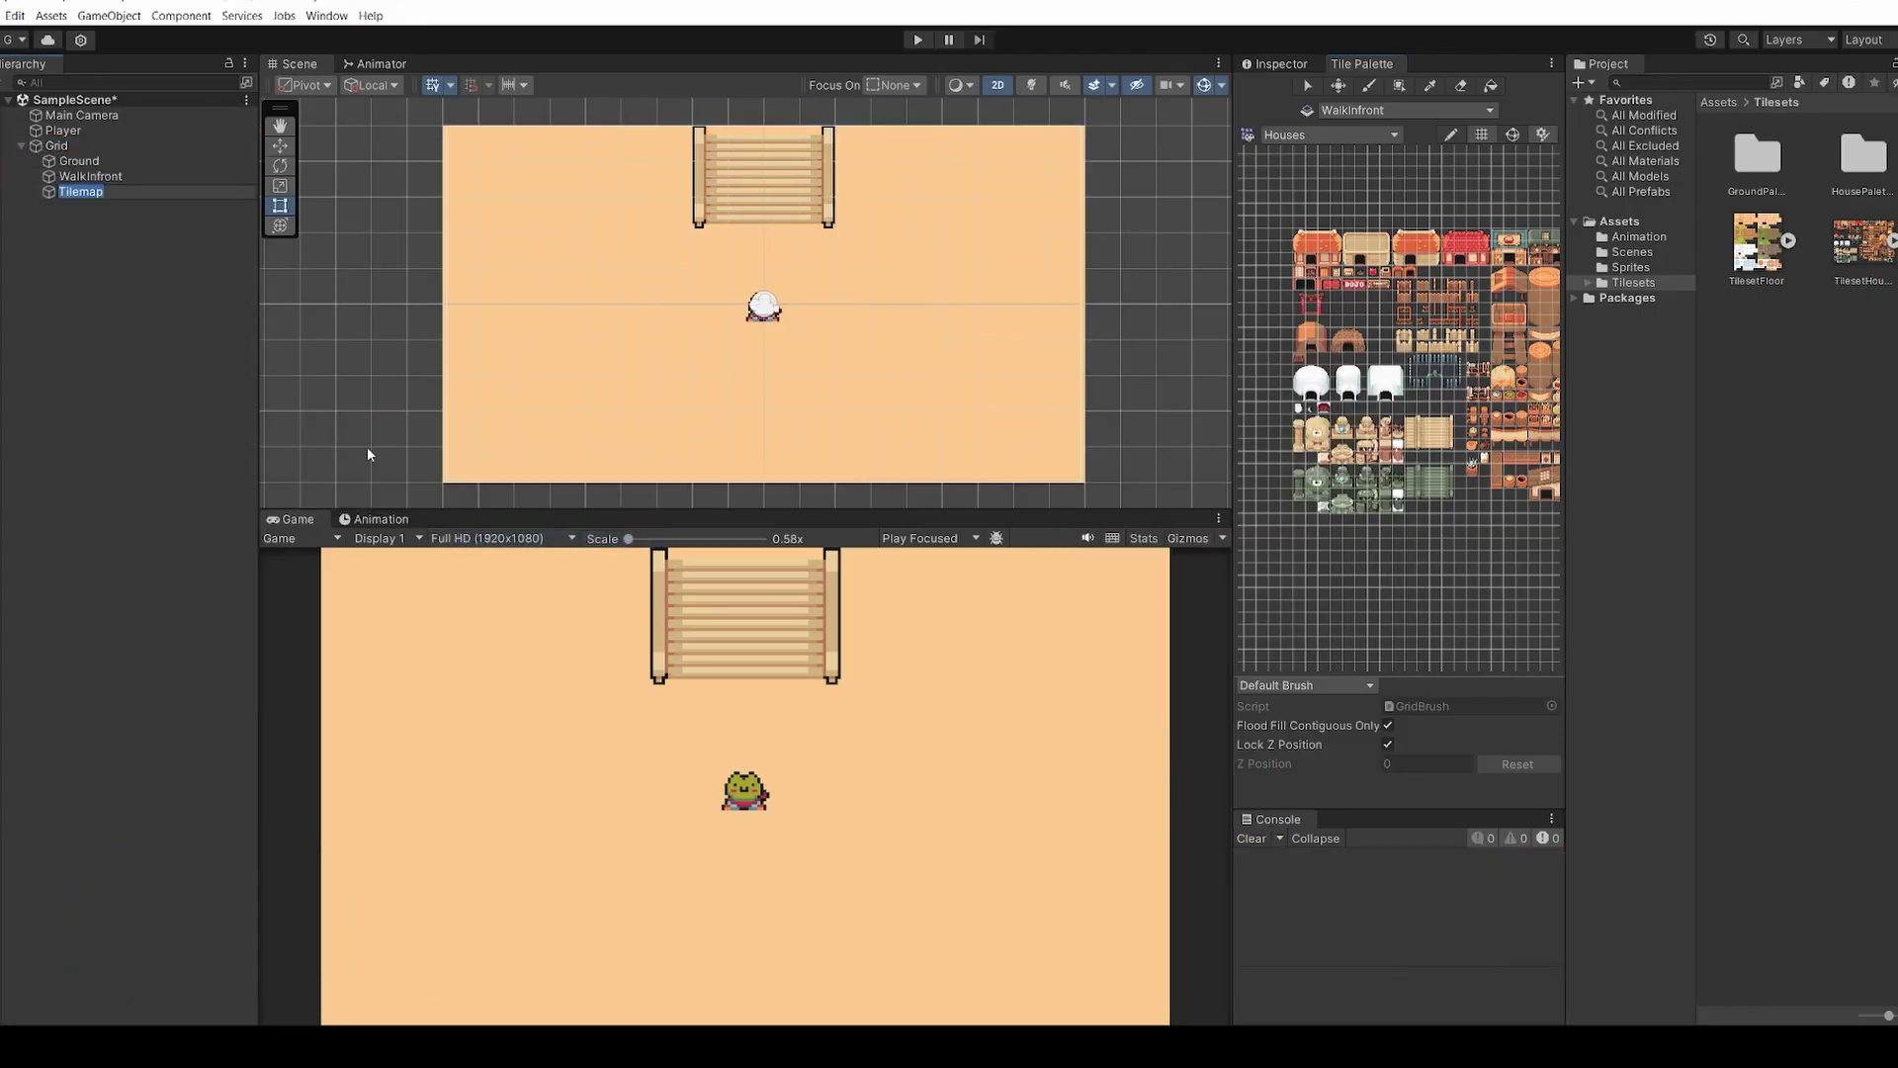
pyautogui.write('Collision')
pyautogui.press('Return')
# Set the Collision tilemap's sorting layer to Collision
pyautogui.click(1277, 64)
pyautogui.click(138, 195)
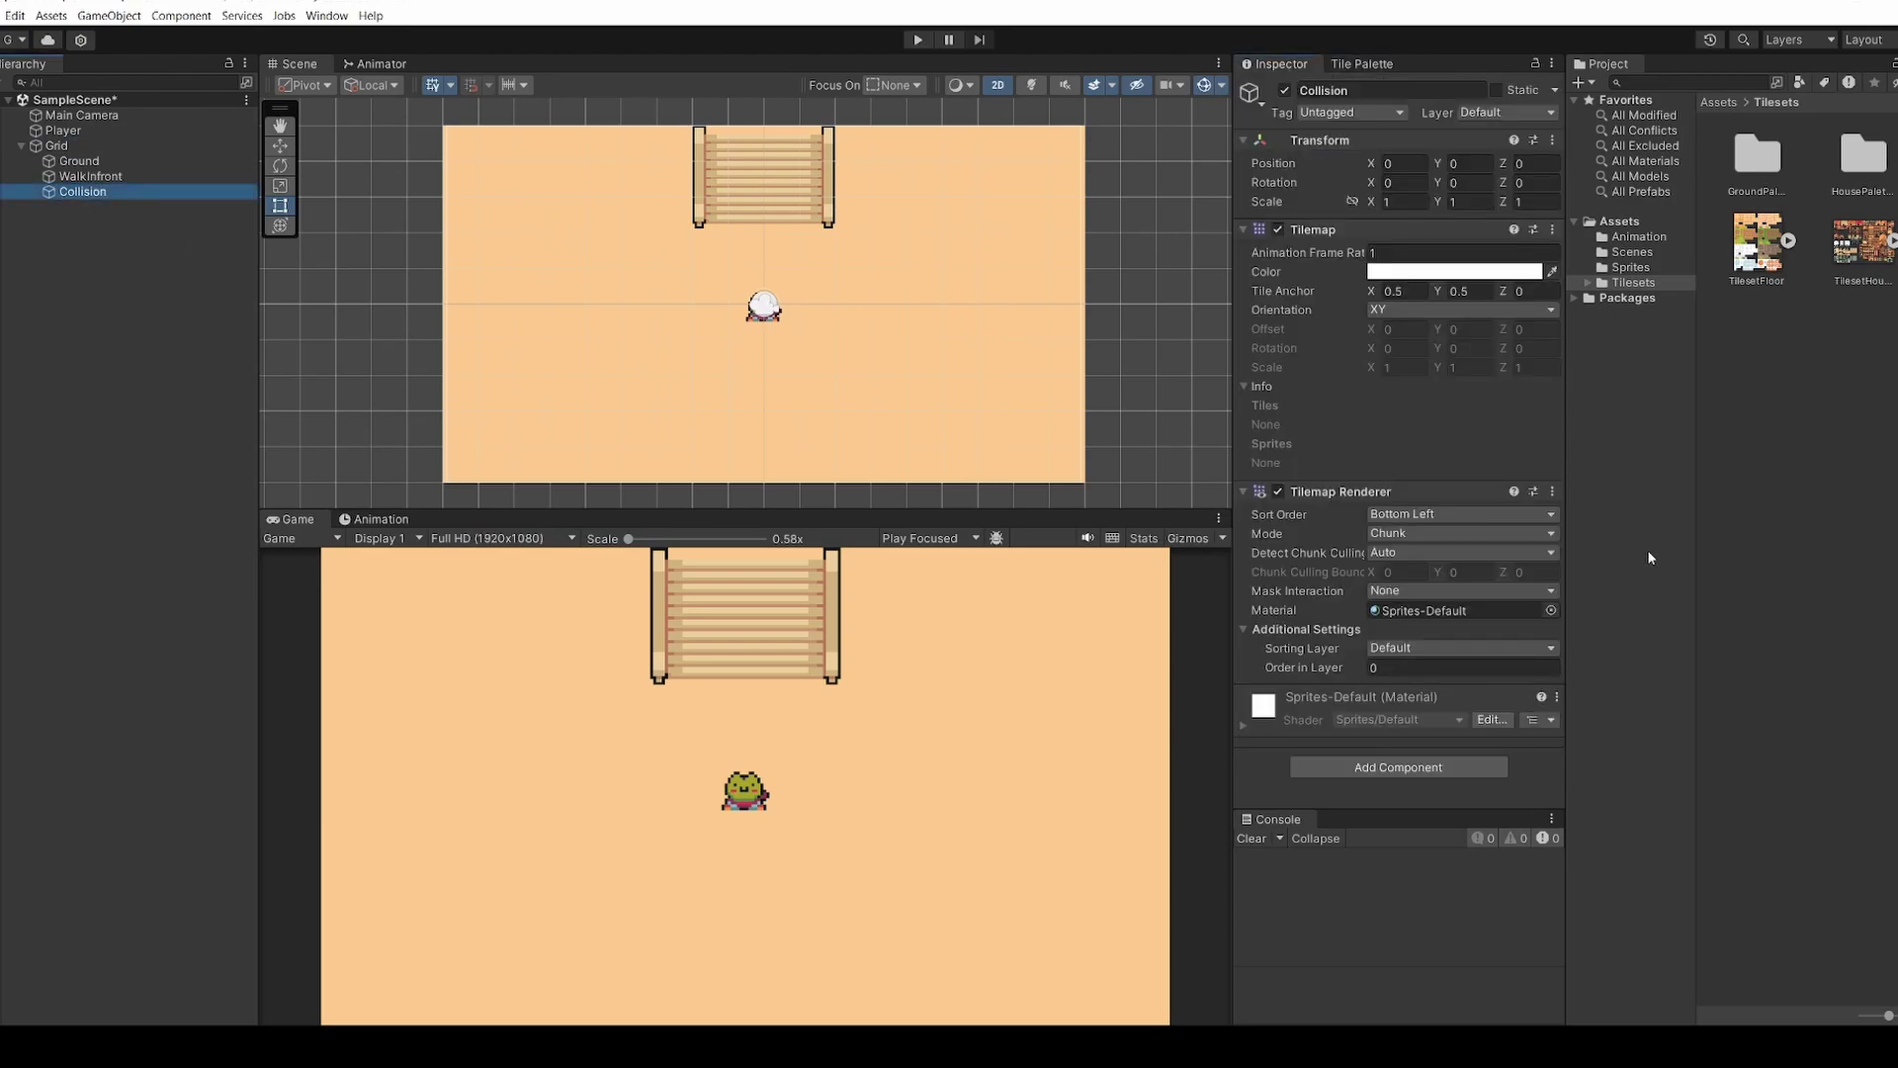
pyautogui.click(1433, 648)
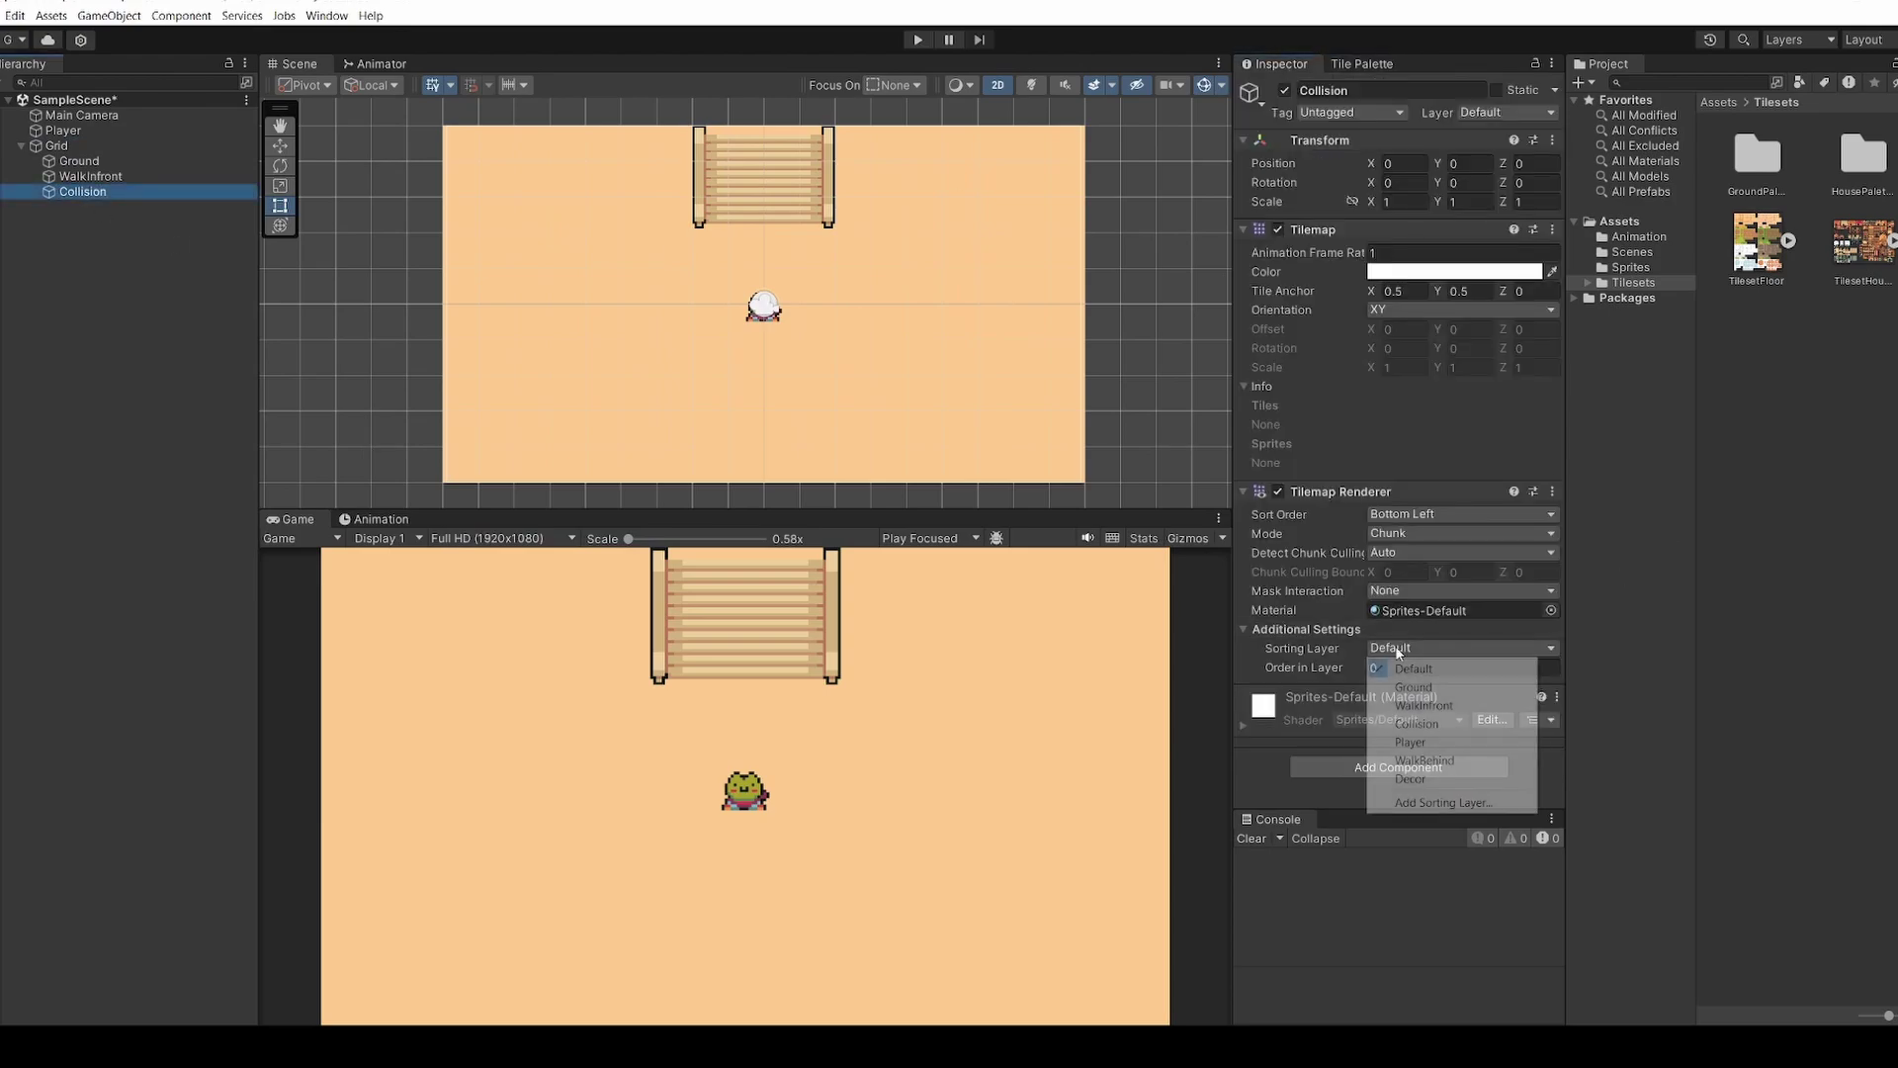
pyautogui.click(1419, 724)
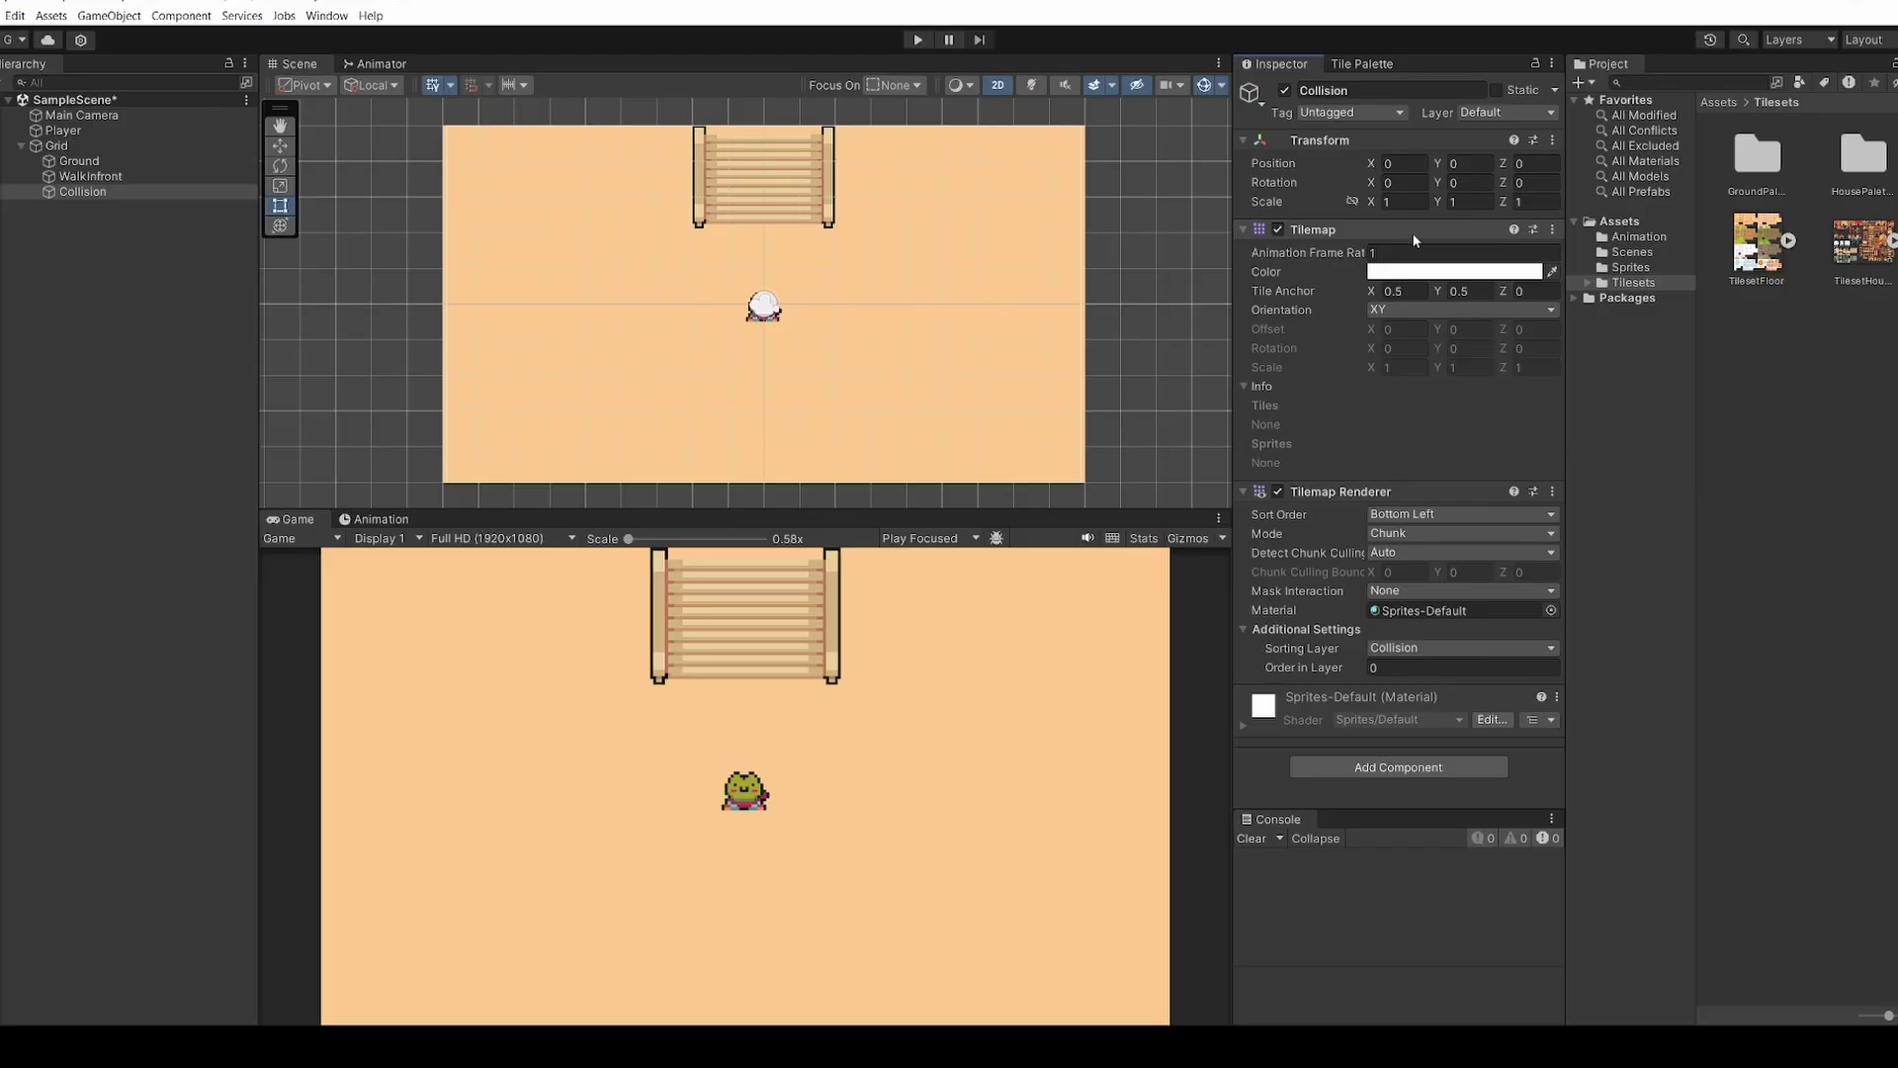
# Fill the whole sand area of the Ground tilemap with the light green grass tile from the Ground palette
pyautogui.click(1364, 64)
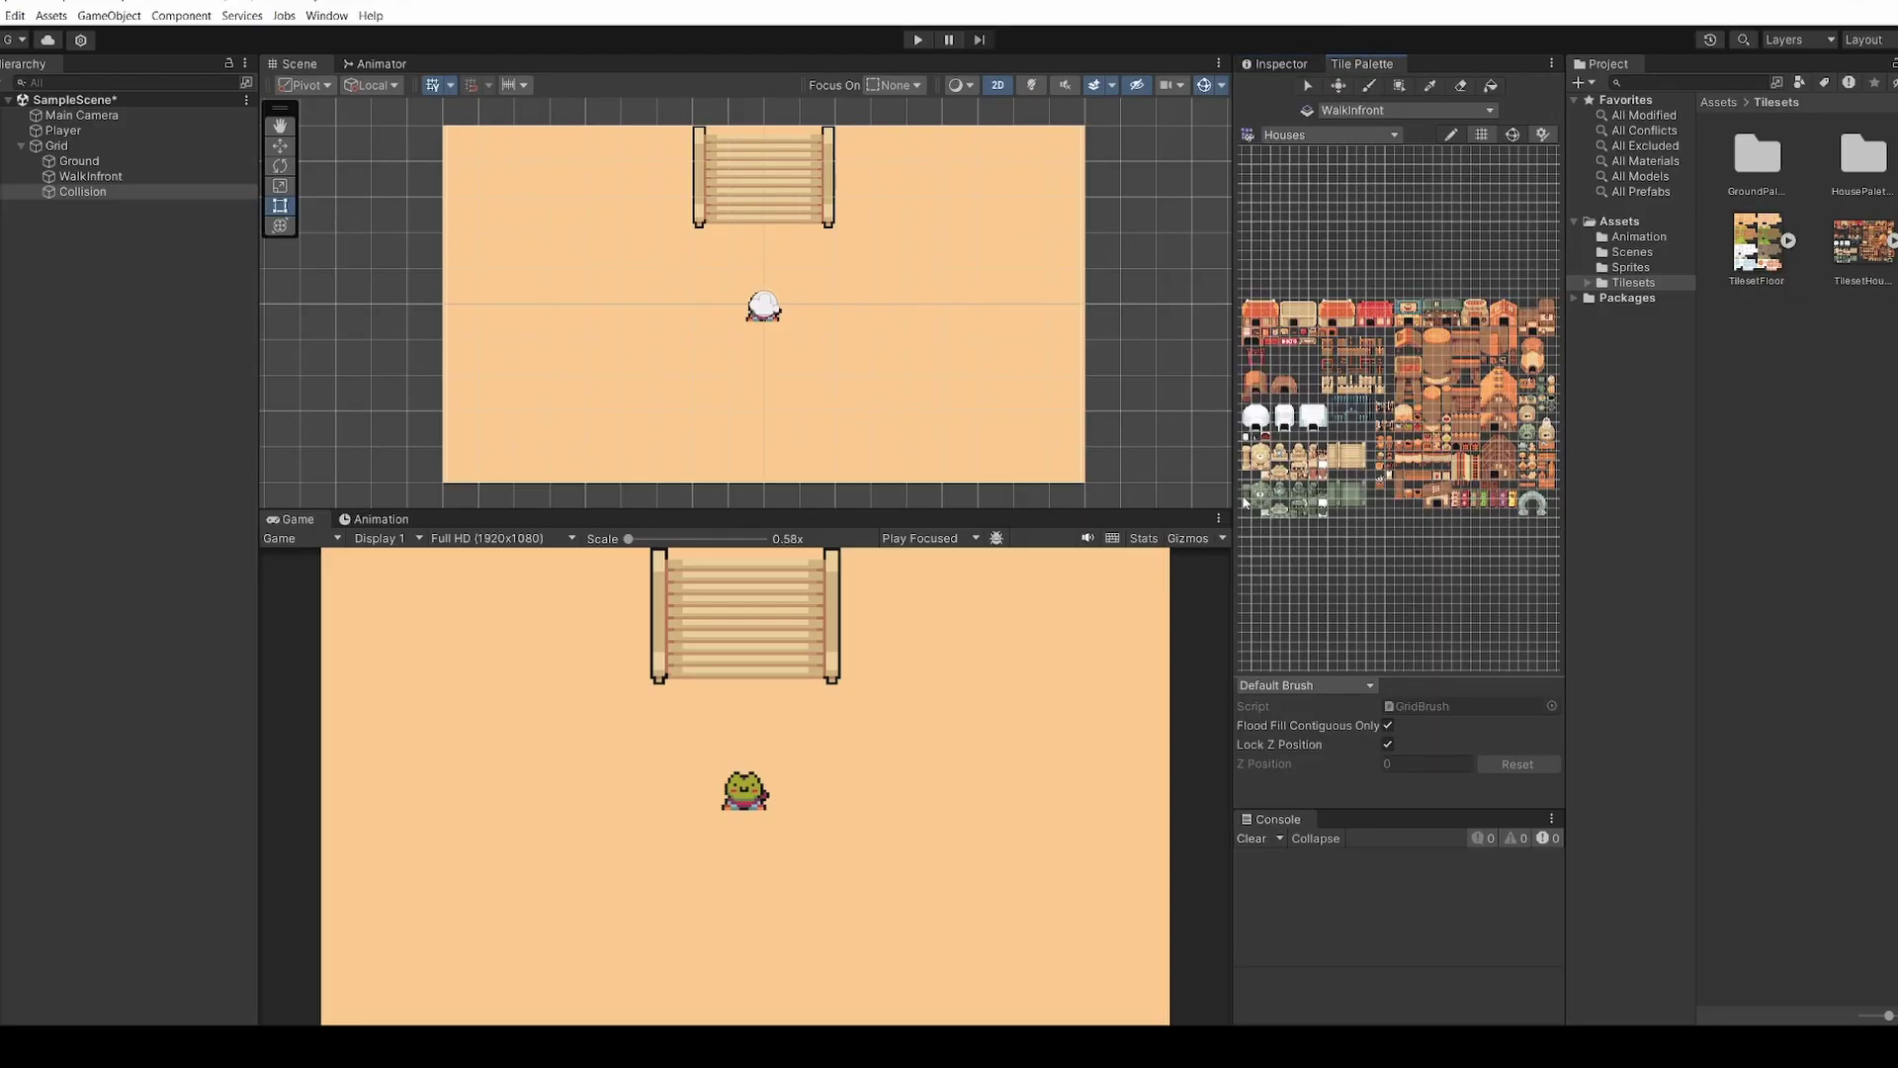
pyautogui.scroll(3, 1254, 456)
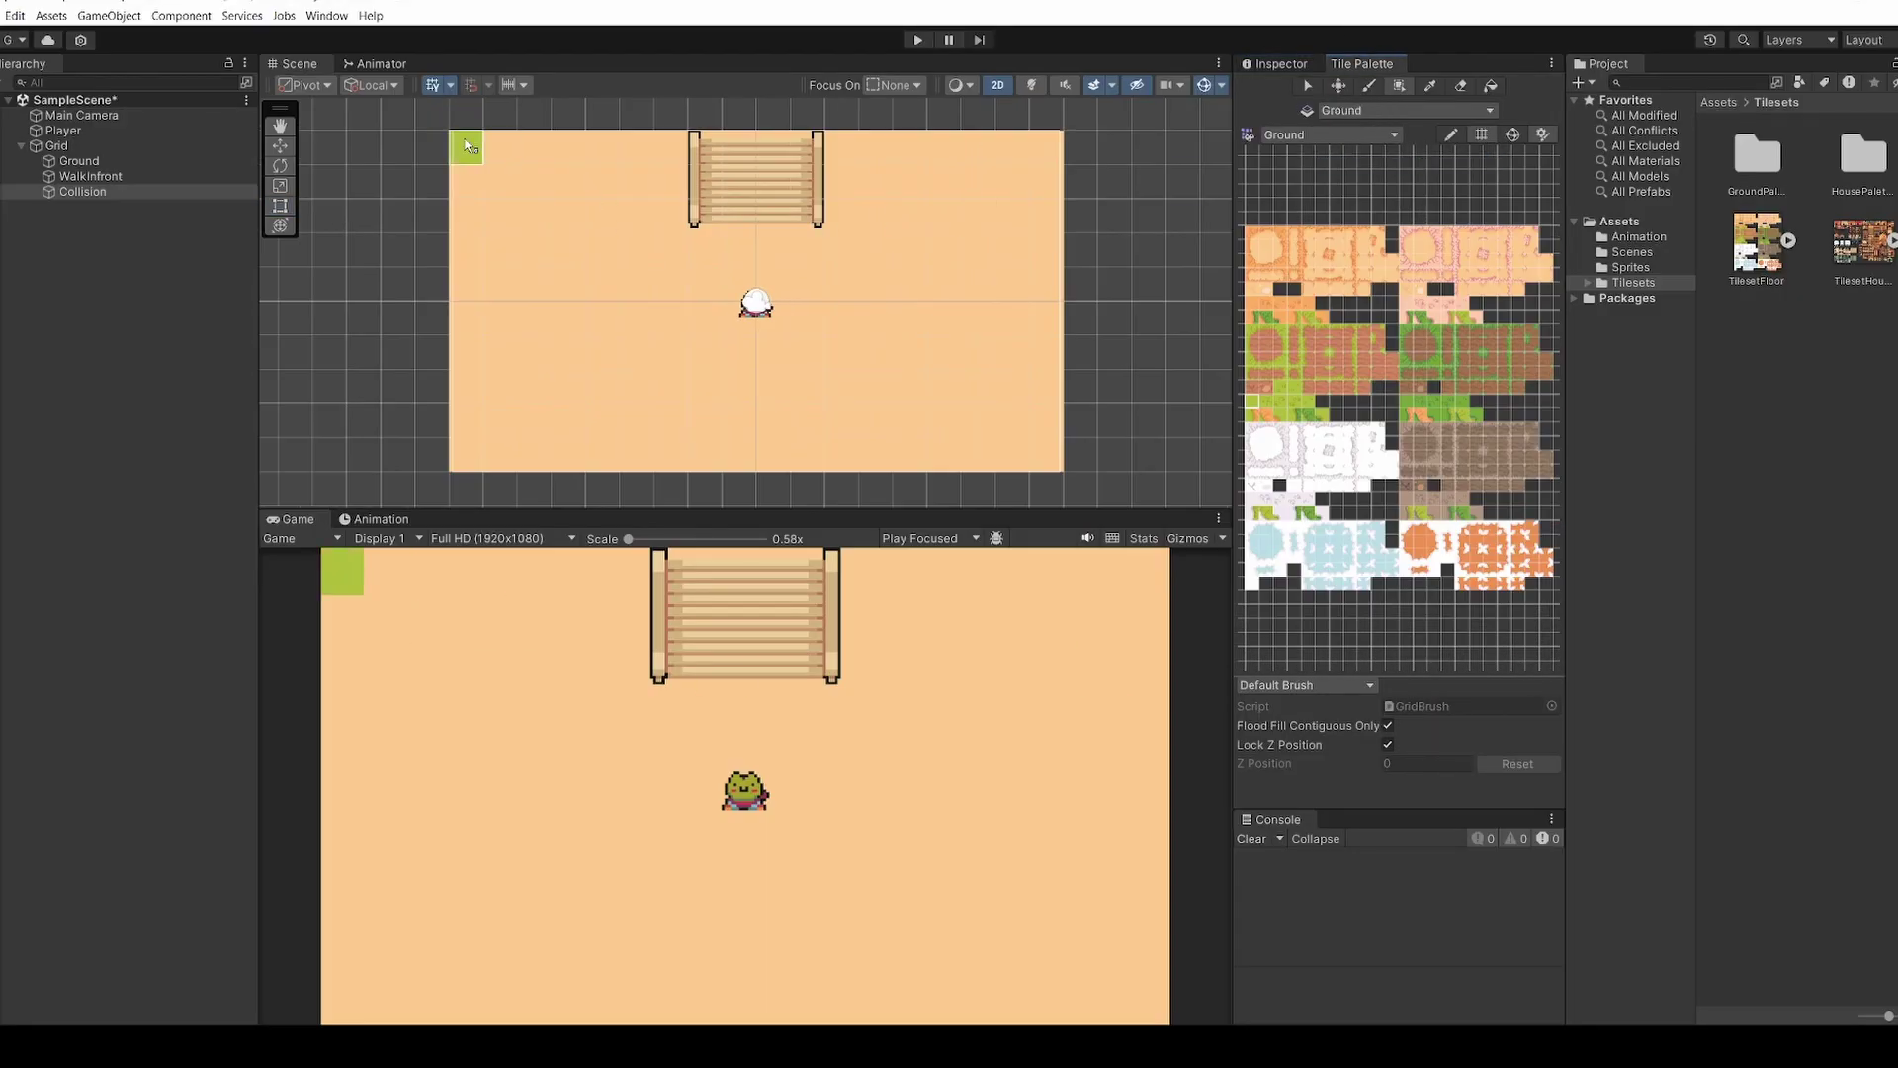
pyautogui.moveTo(458, 143); pyautogui.dragTo(1058, 455)
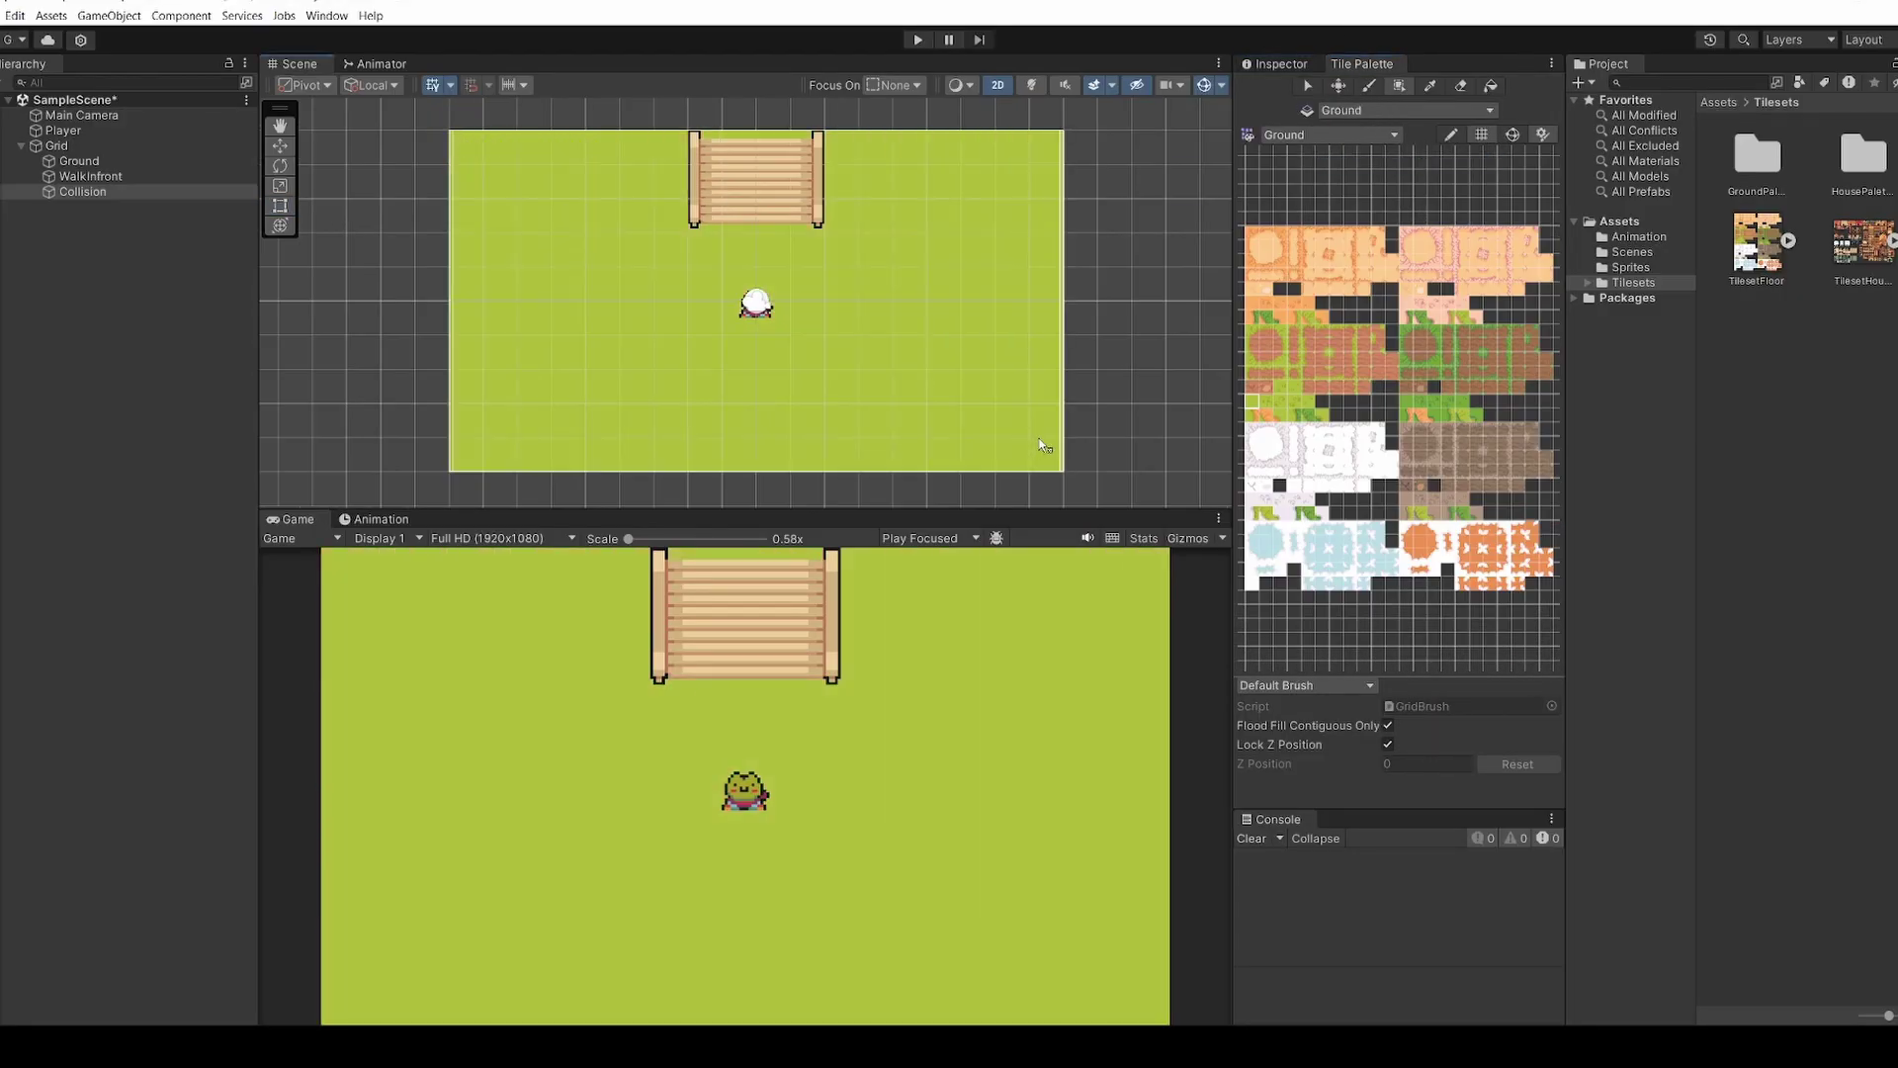
# Make Collision the active tilemap and paint a beige pillar base from the Houses palette on each side of the player
pyautogui.click(1381, 111)
pyautogui.click(1416, 145)
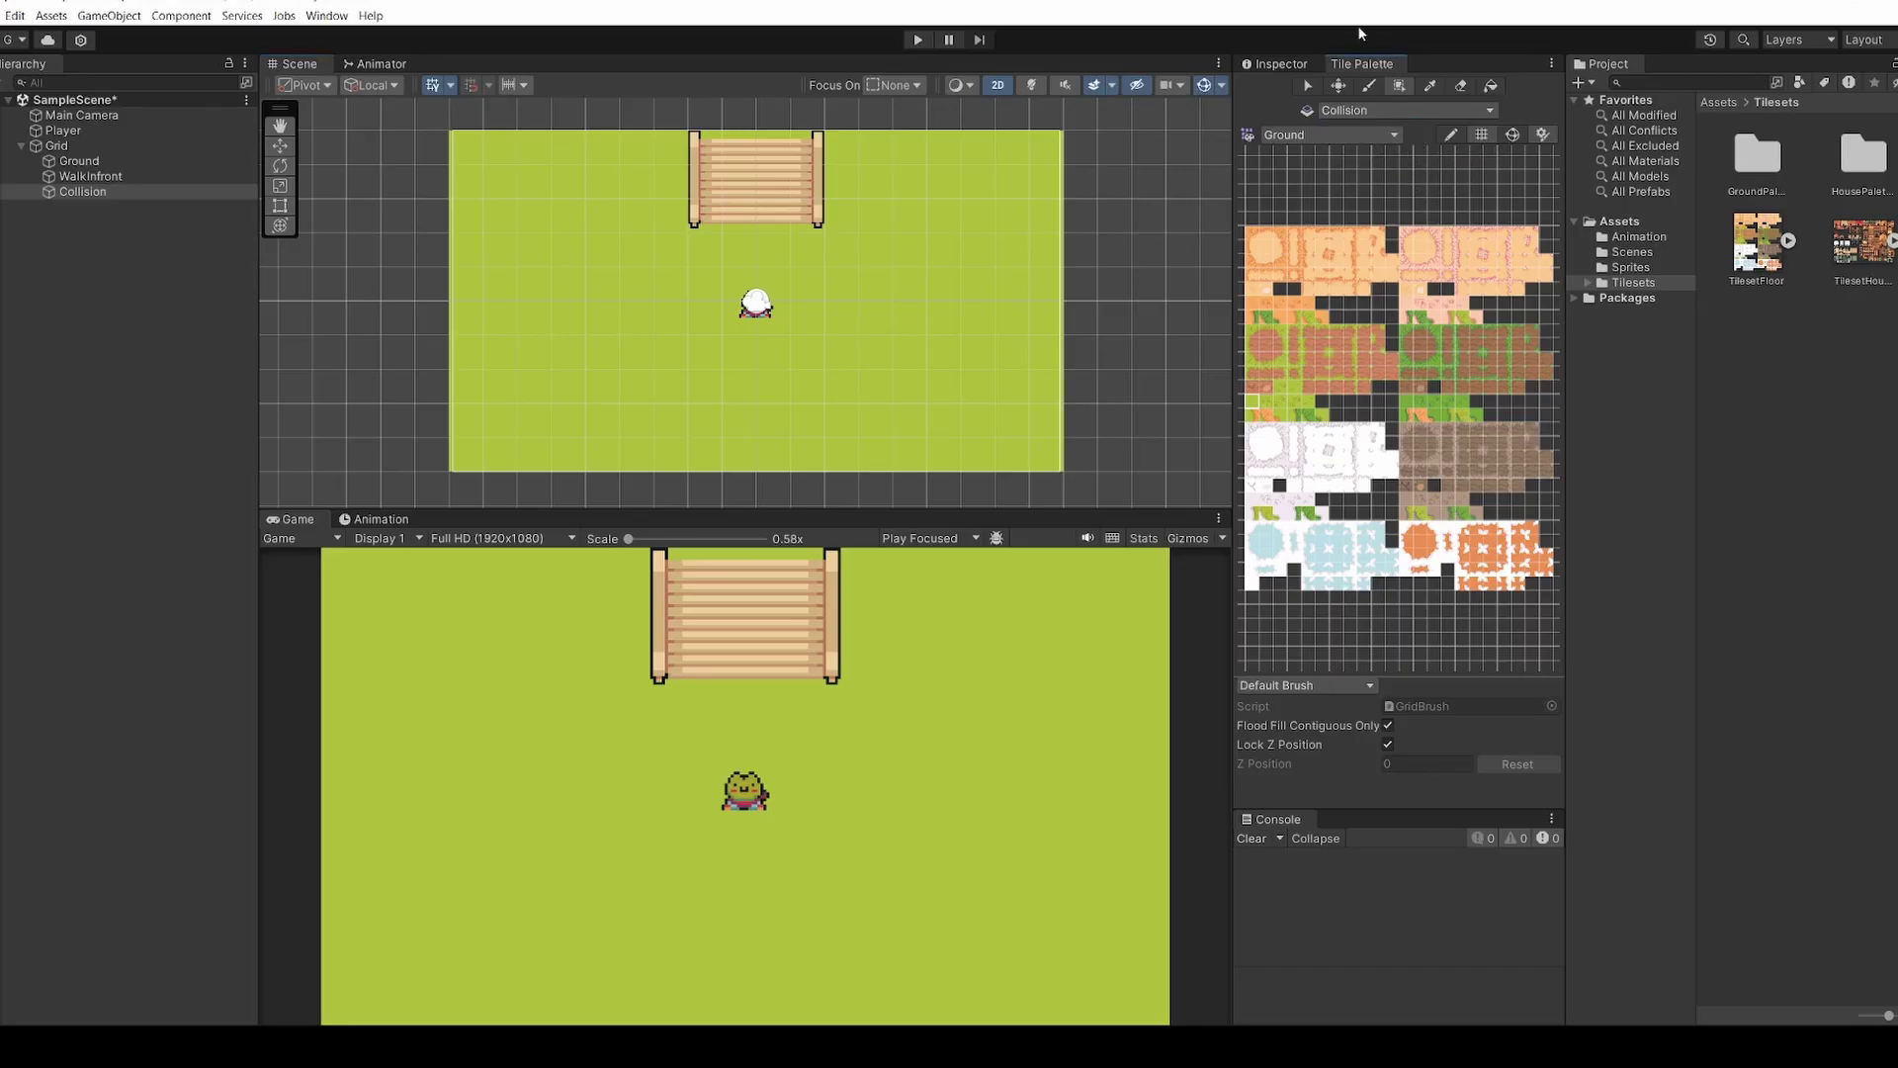
pyautogui.click(1392, 134)
pyautogui.click(1384, 168)
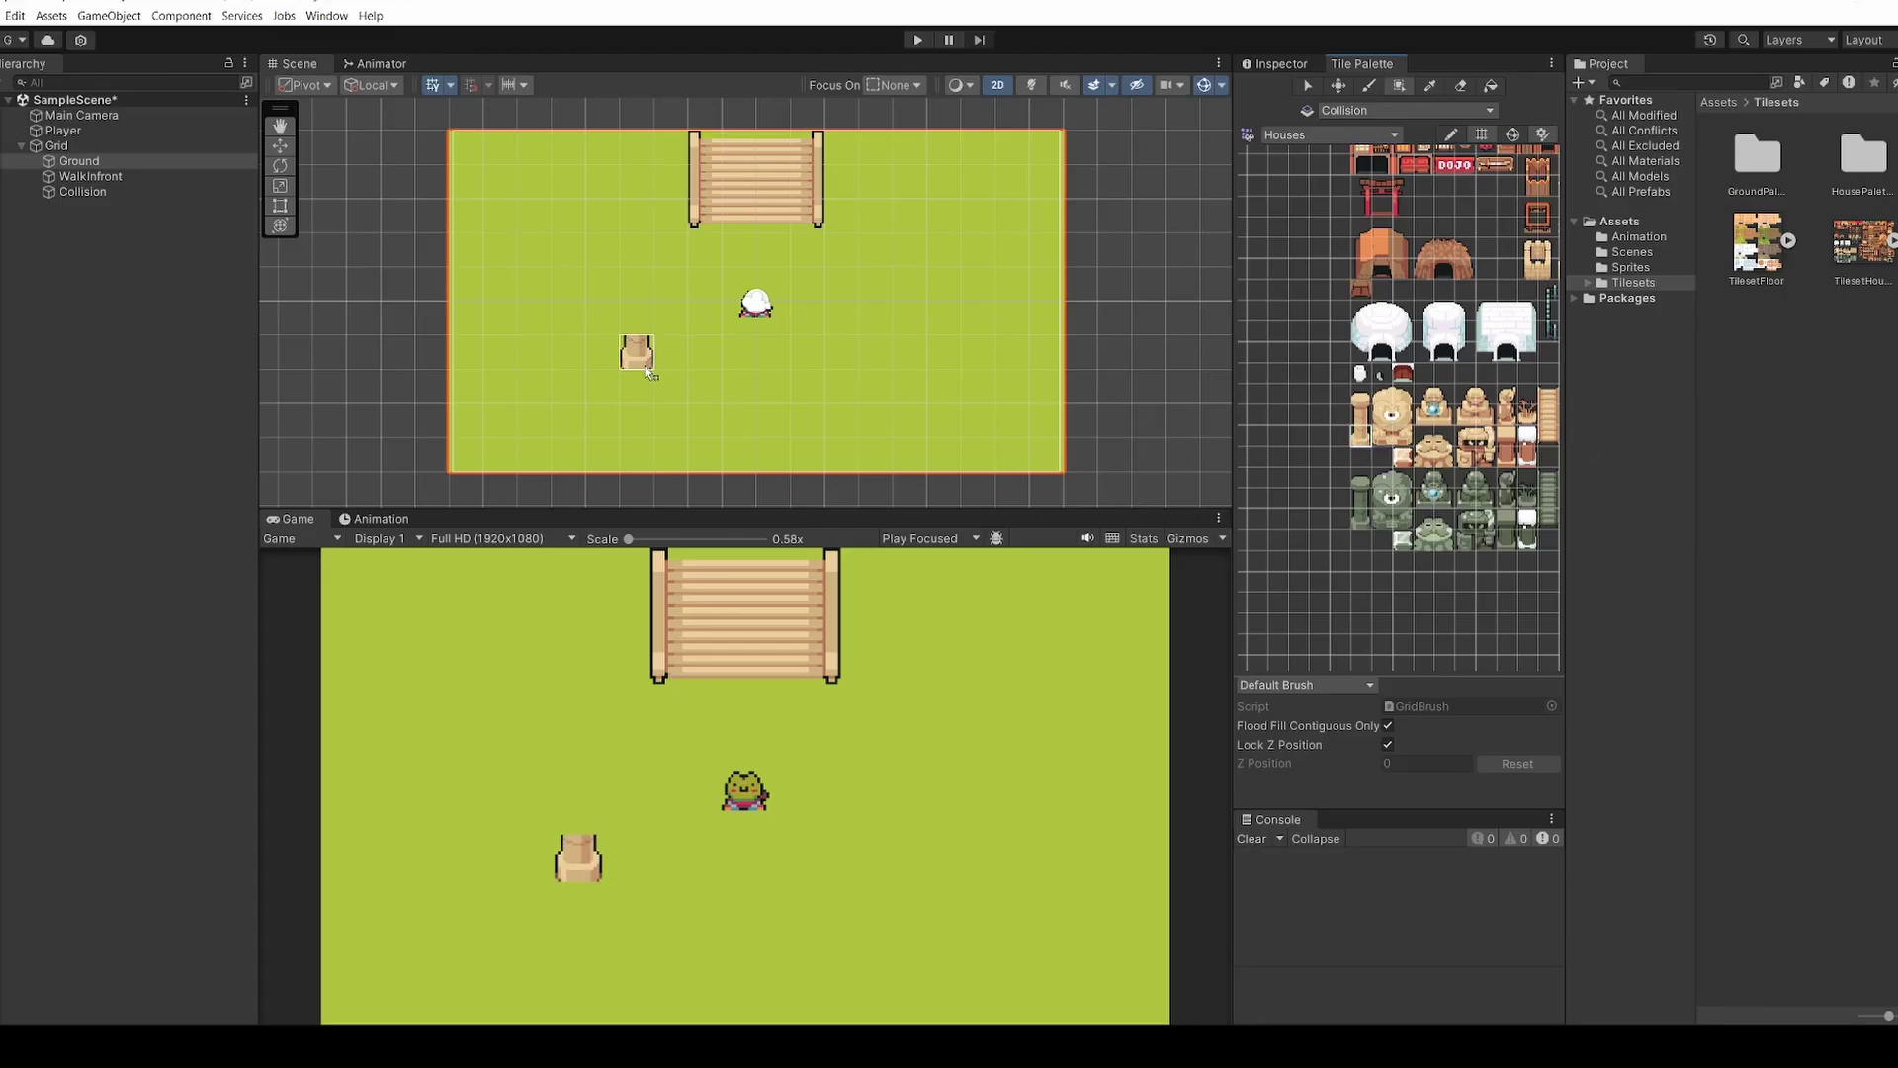
# Run the game, walk the player left and right across the left pillar, and stop play mode
pyautogui.press('Left')
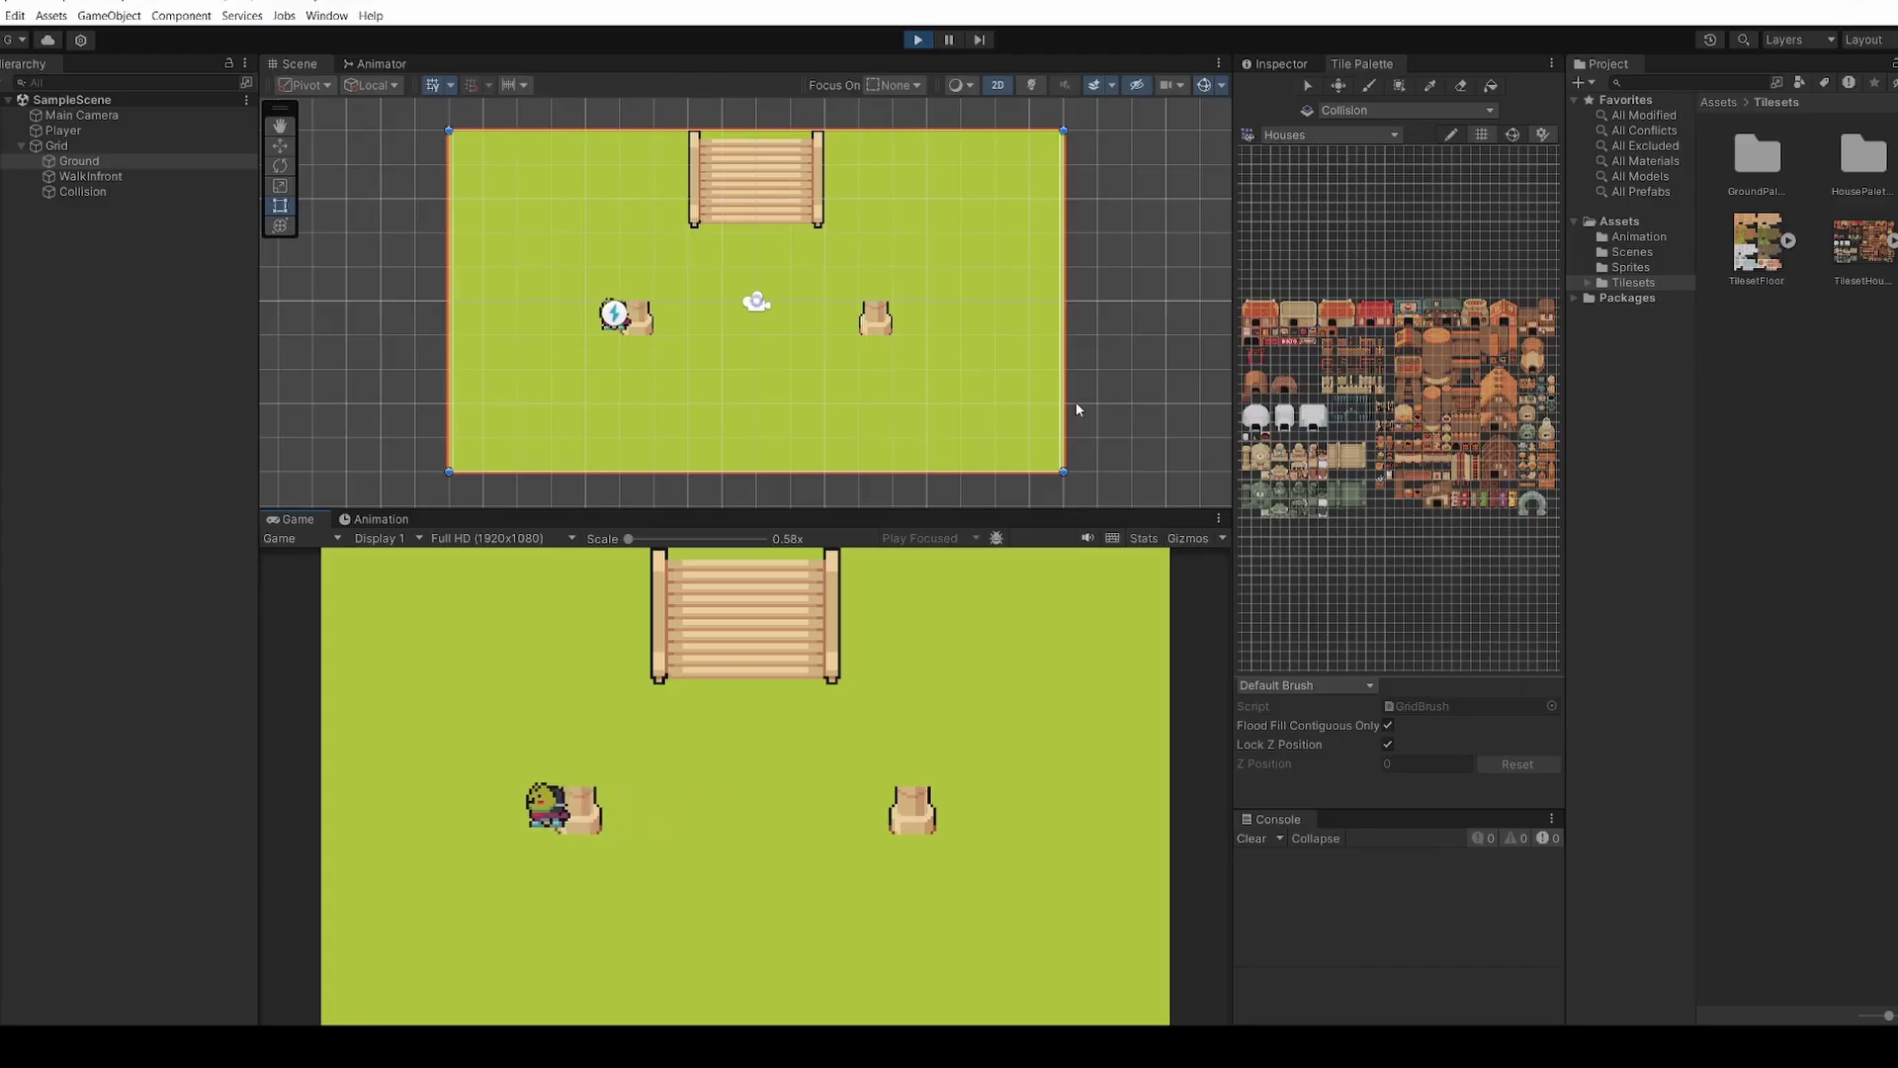
pyautogui.press('Right')
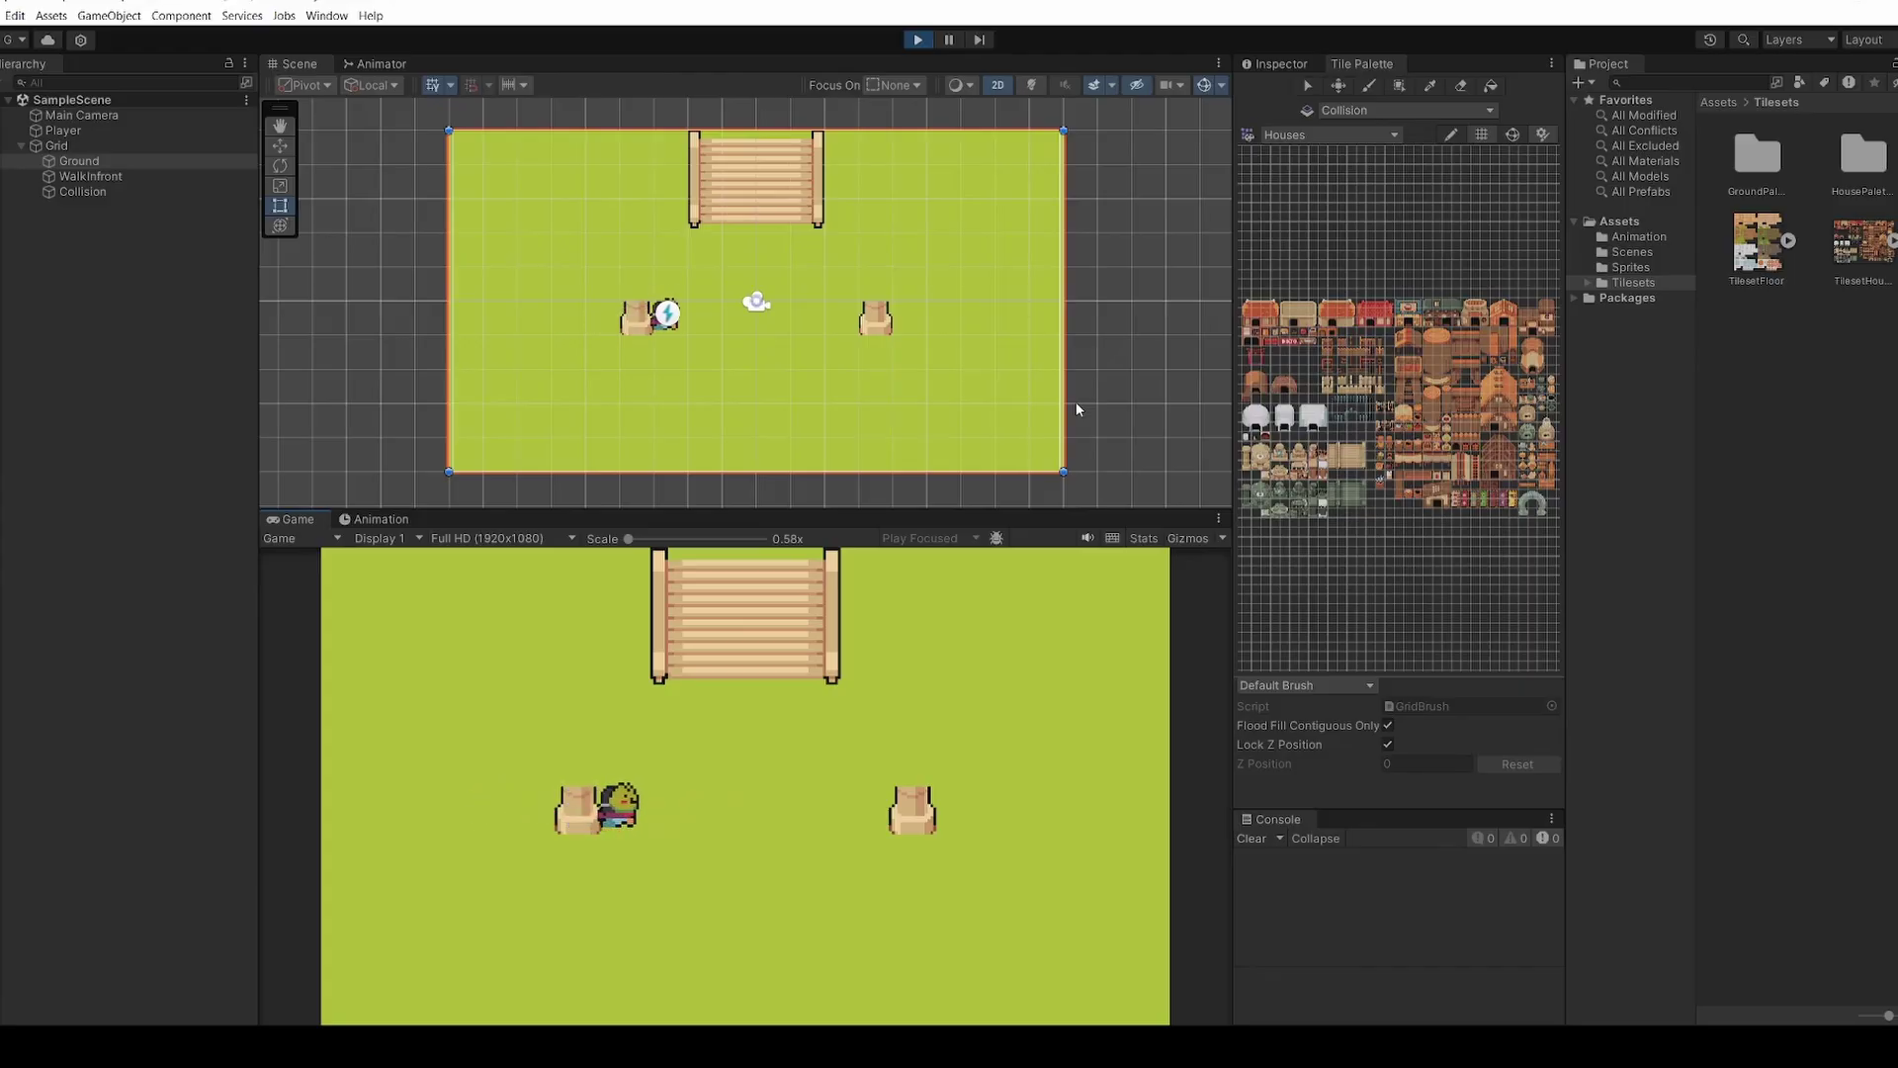
pyautogui.click(918, 40)
# Add a Tilemap Collider 2D component to the Collision tilemap
pyautogui.click(89, 191)
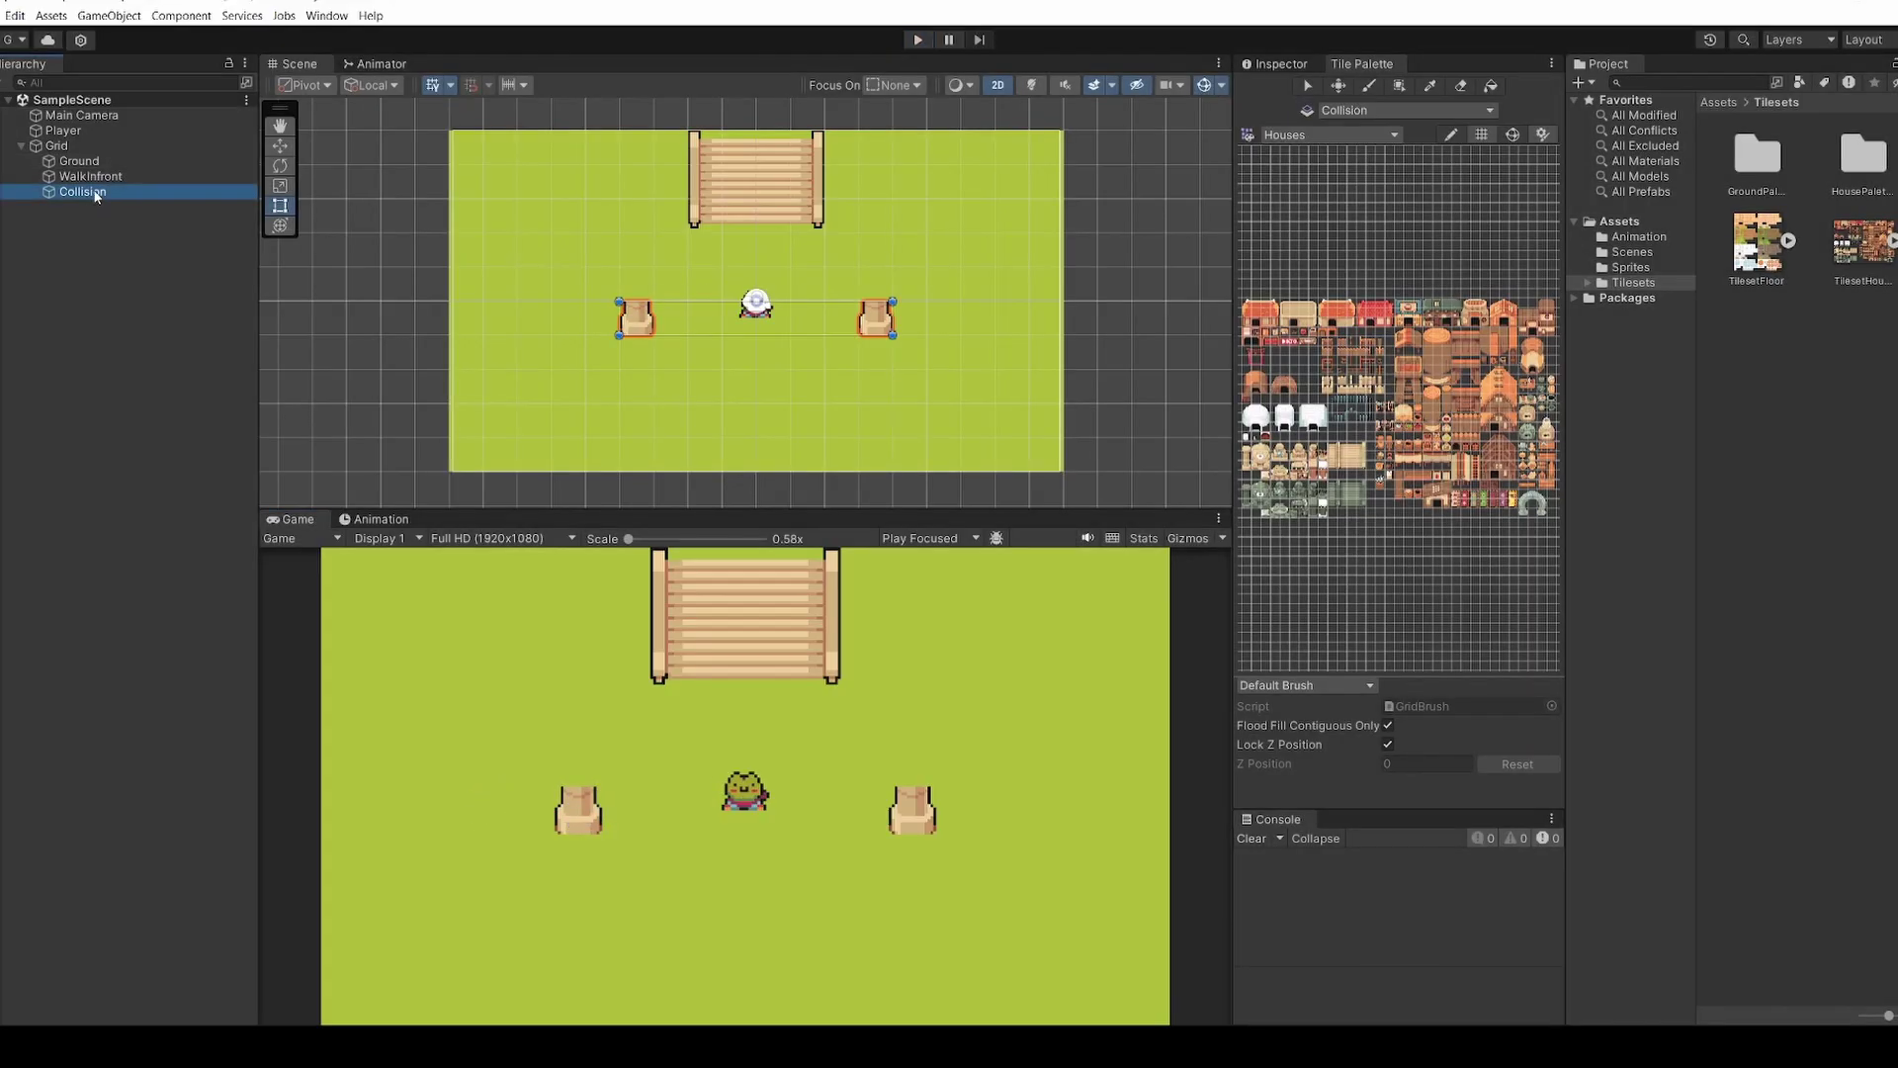
pyautogui.click(1277, 66)
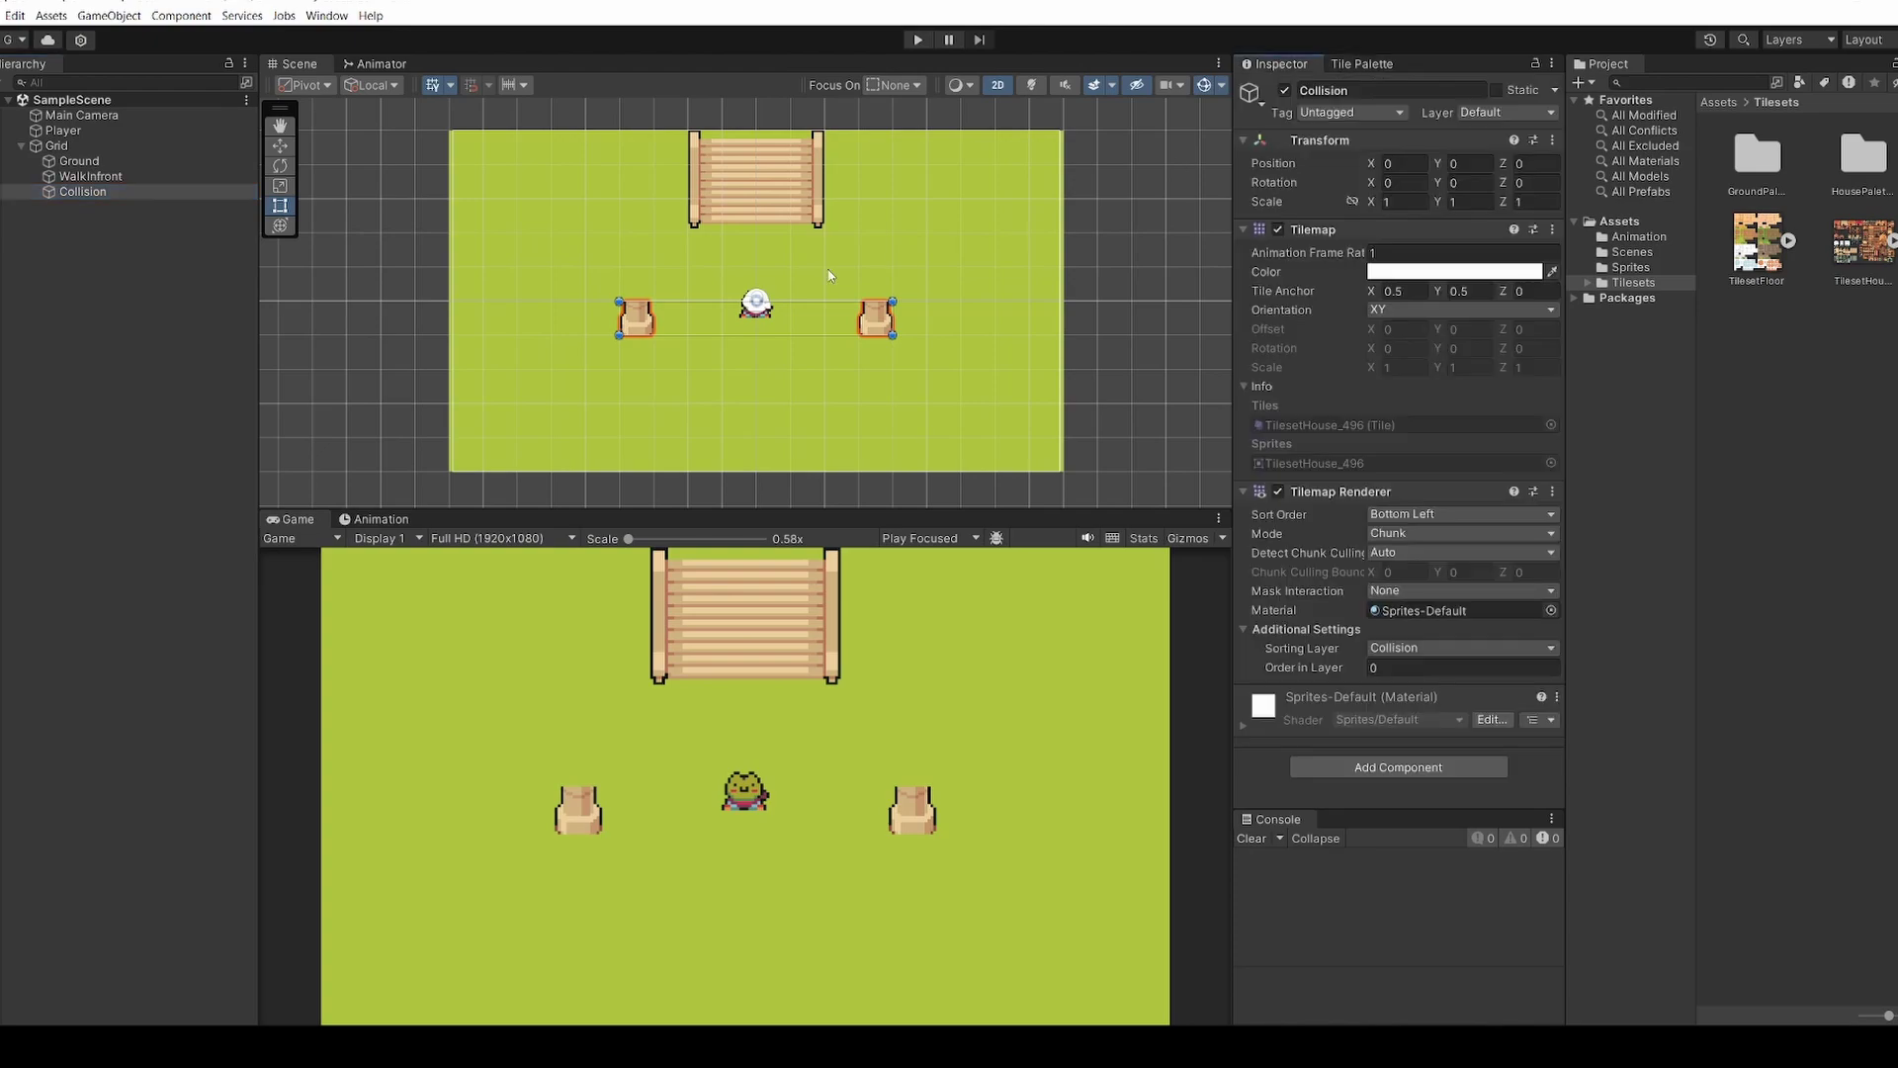
pyautogui.click(1365, 769)
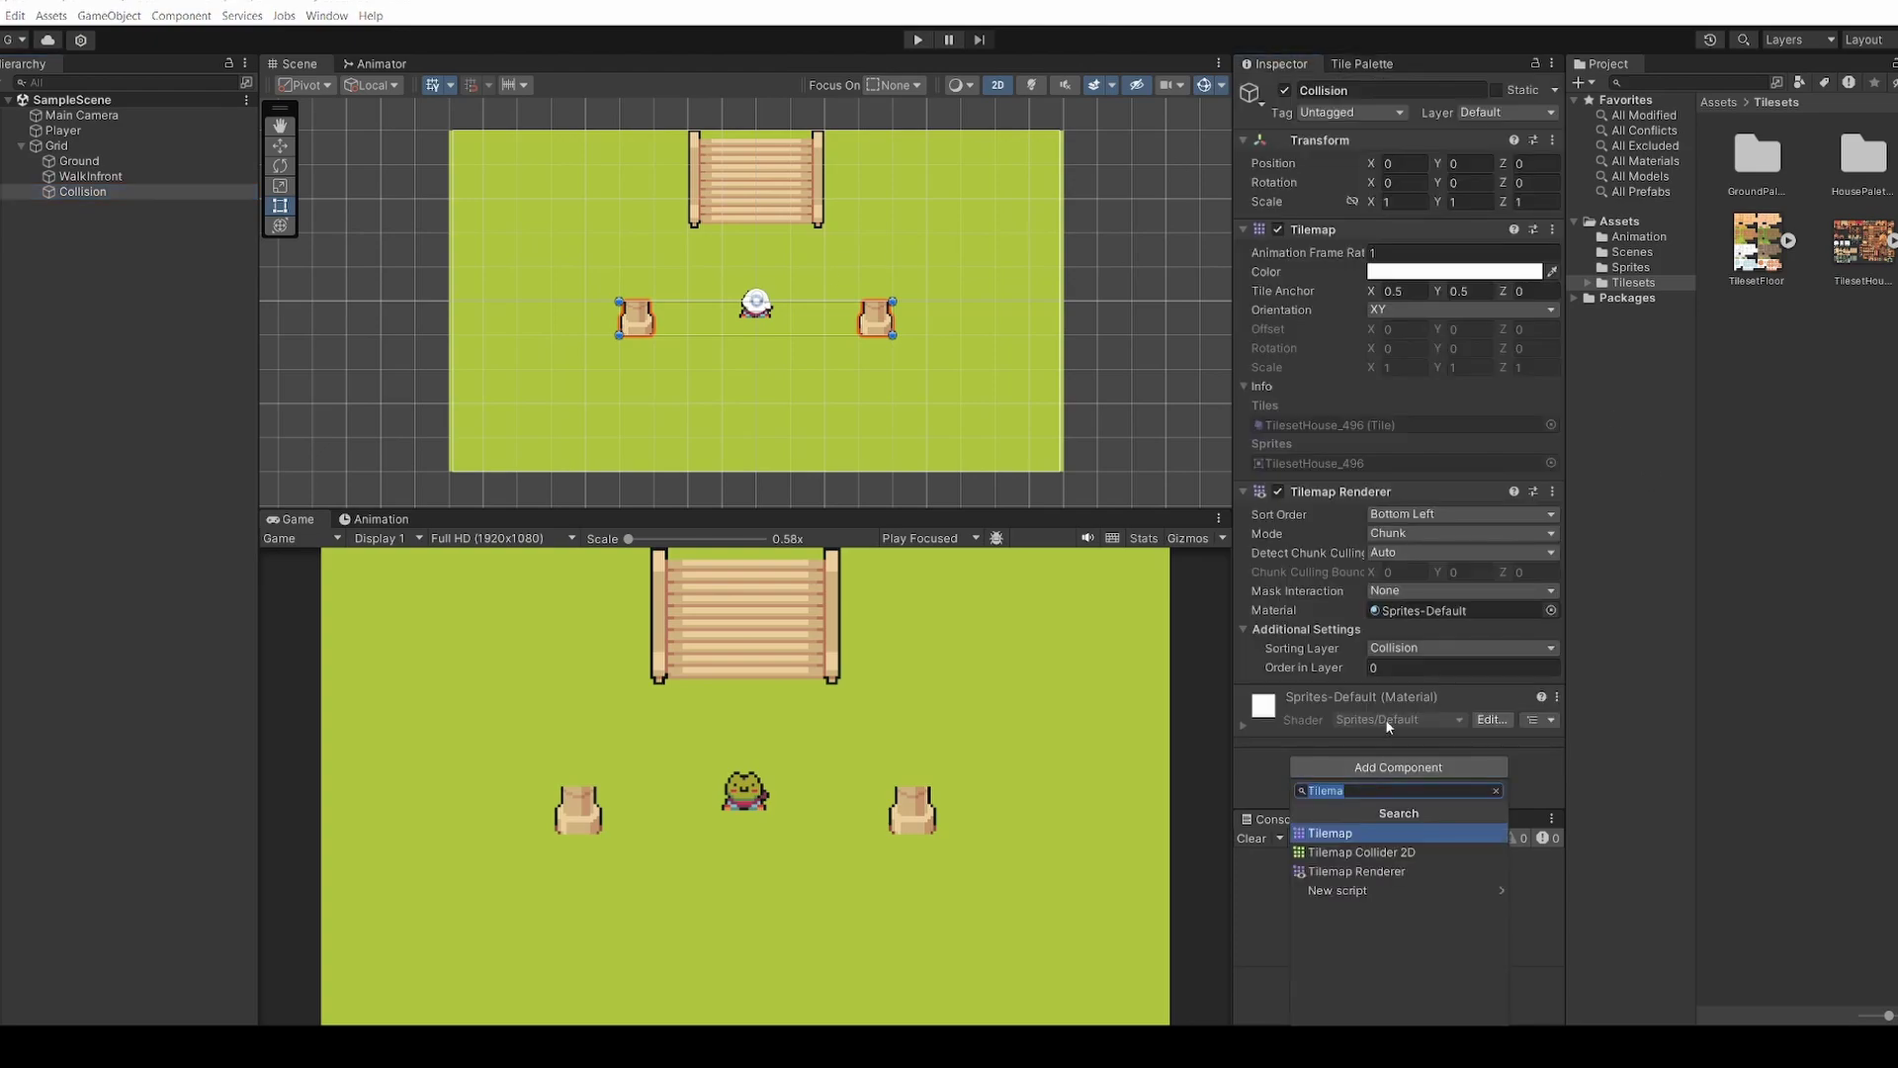
pyautogui.click(1486, 768)
pyautogui.click(1486, 770)
pyautogui.write('tilema')
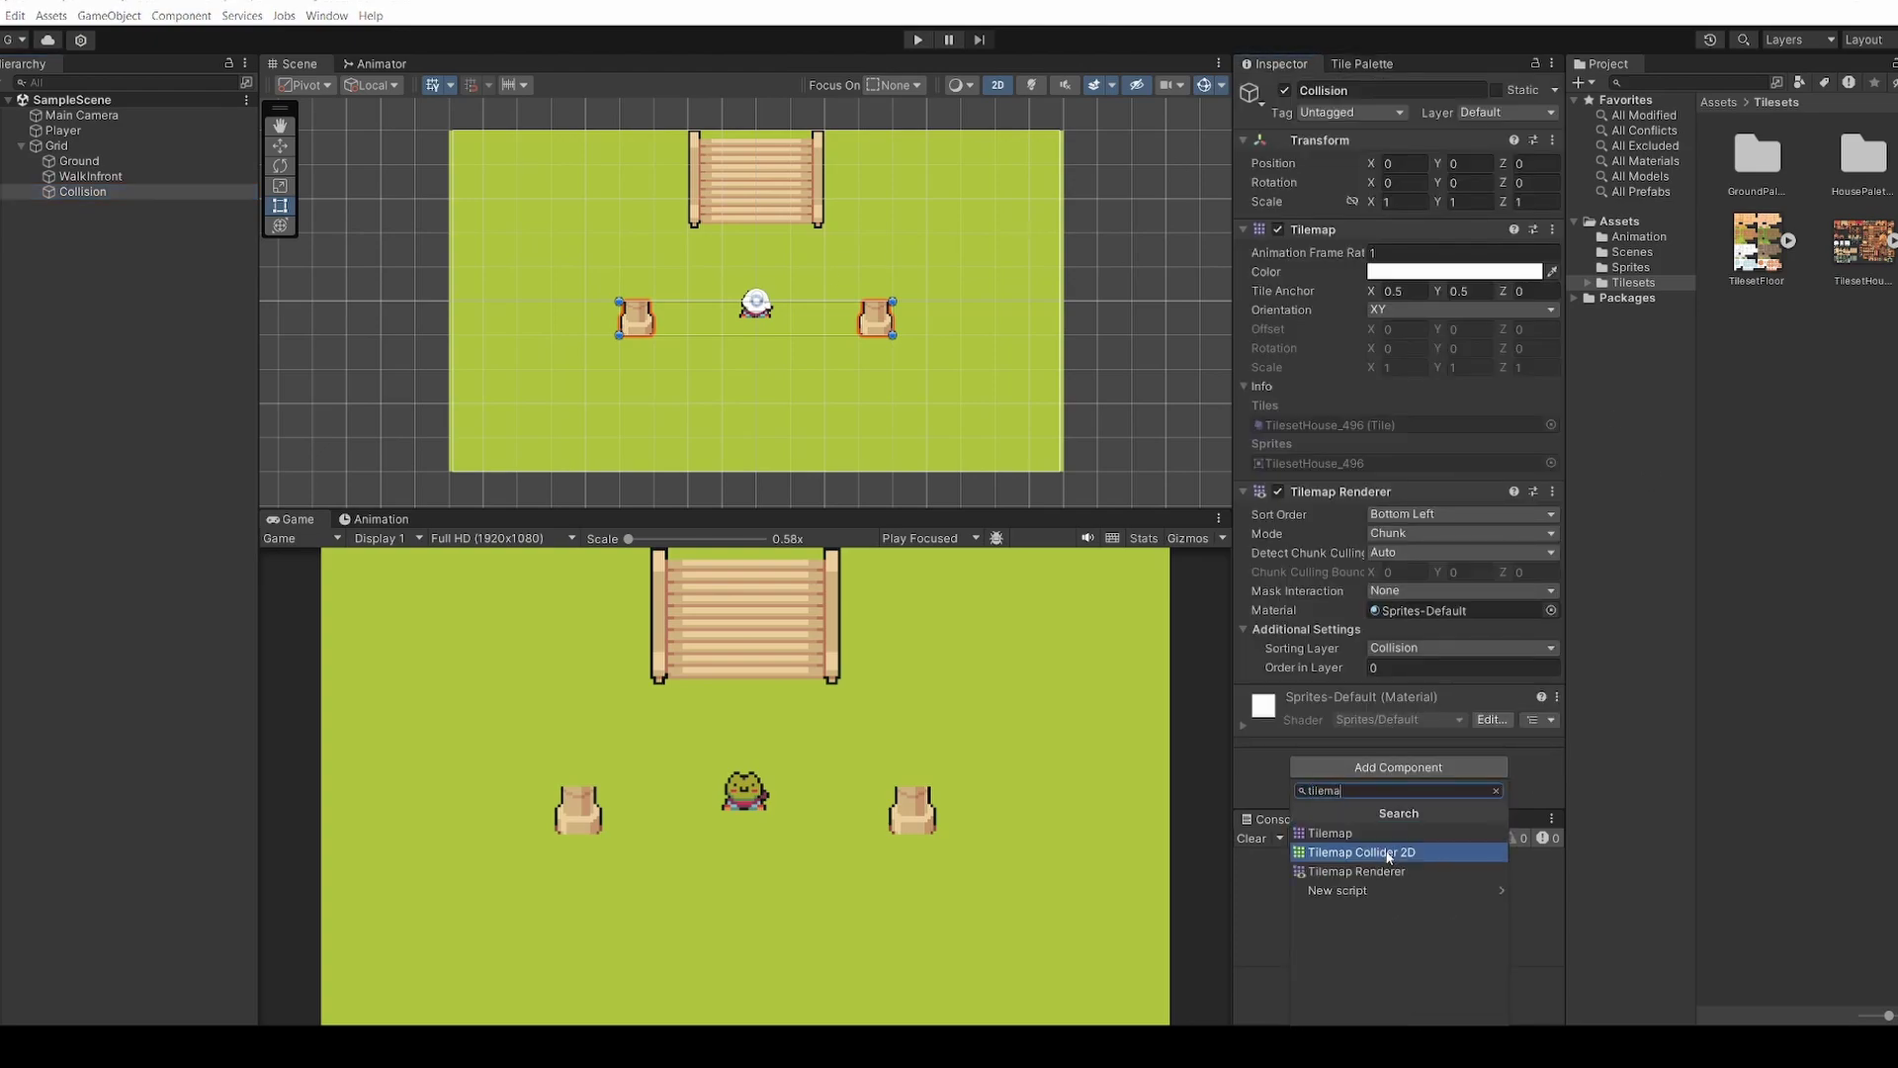
pyautogui.click(1440, 853)
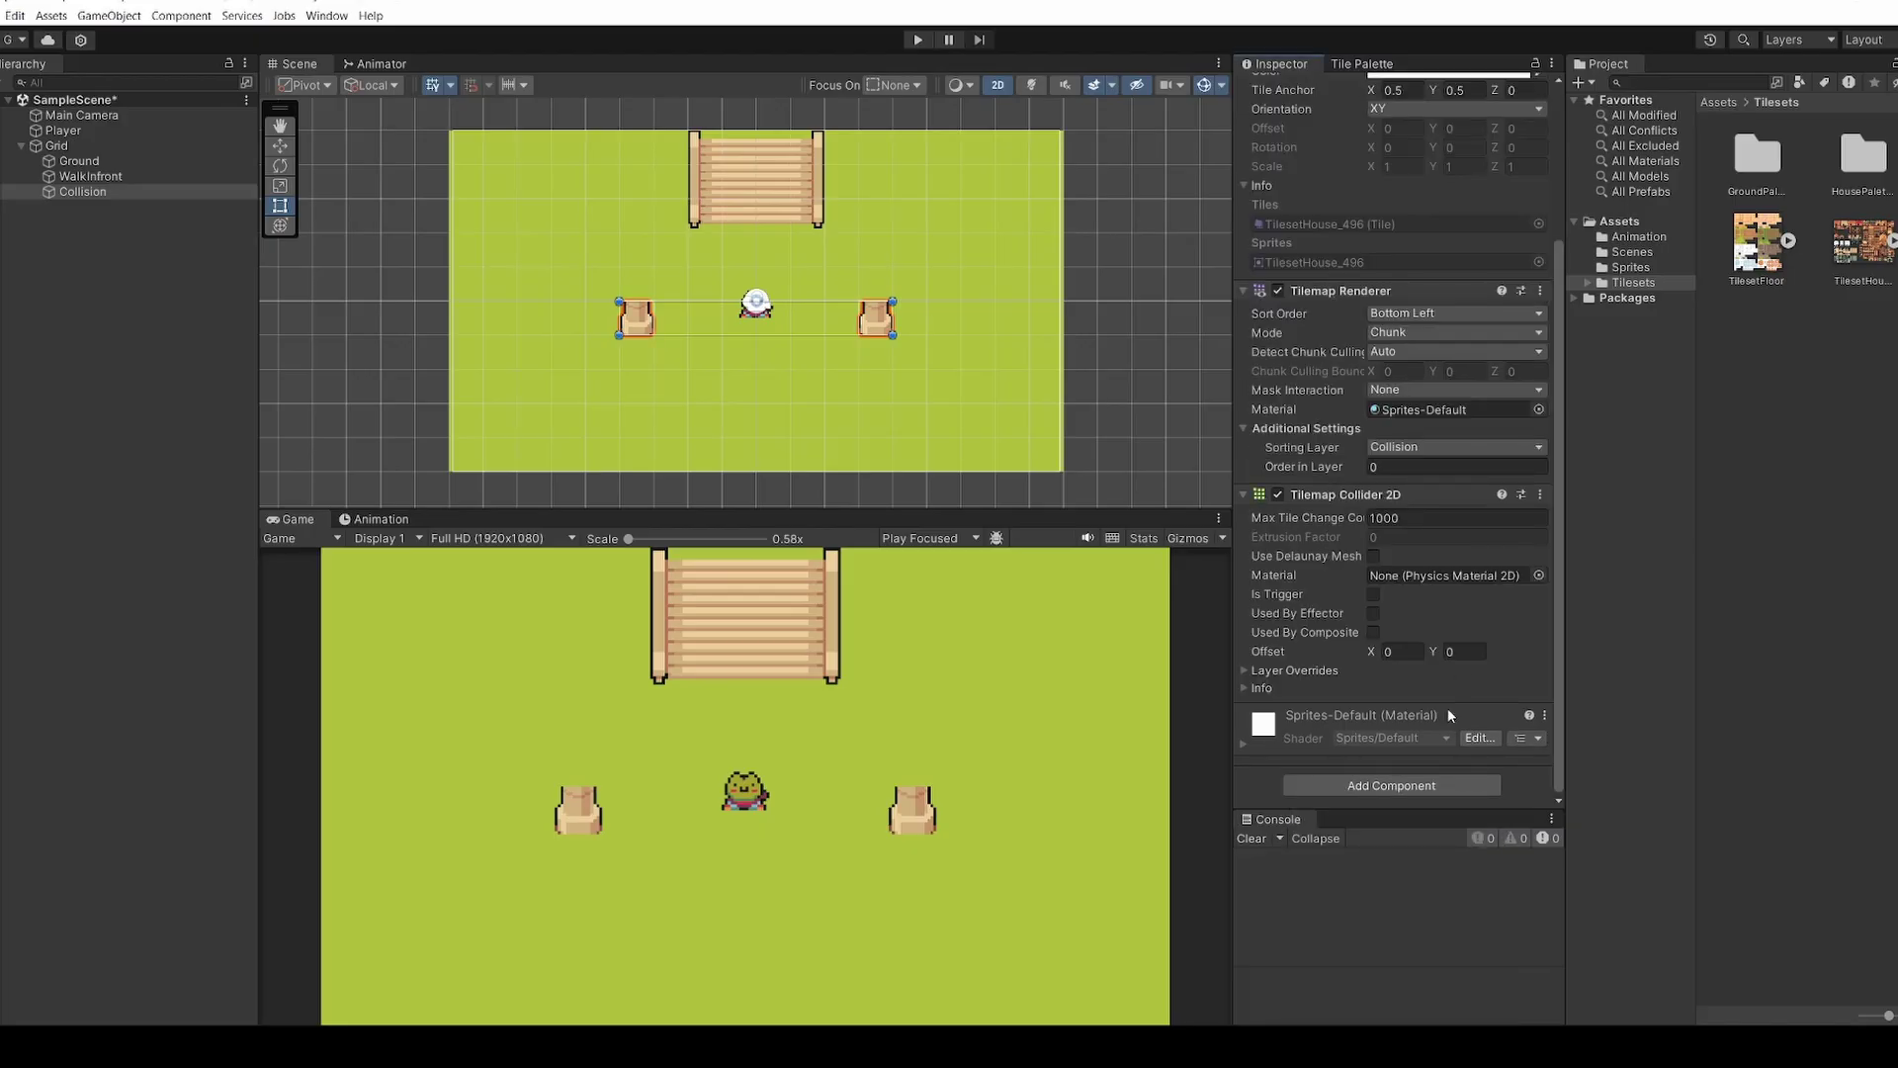
# Add a Rigidbody 2D component to the Collision tilemap and set its body type to Static
pyautogui.click(1423, 783)
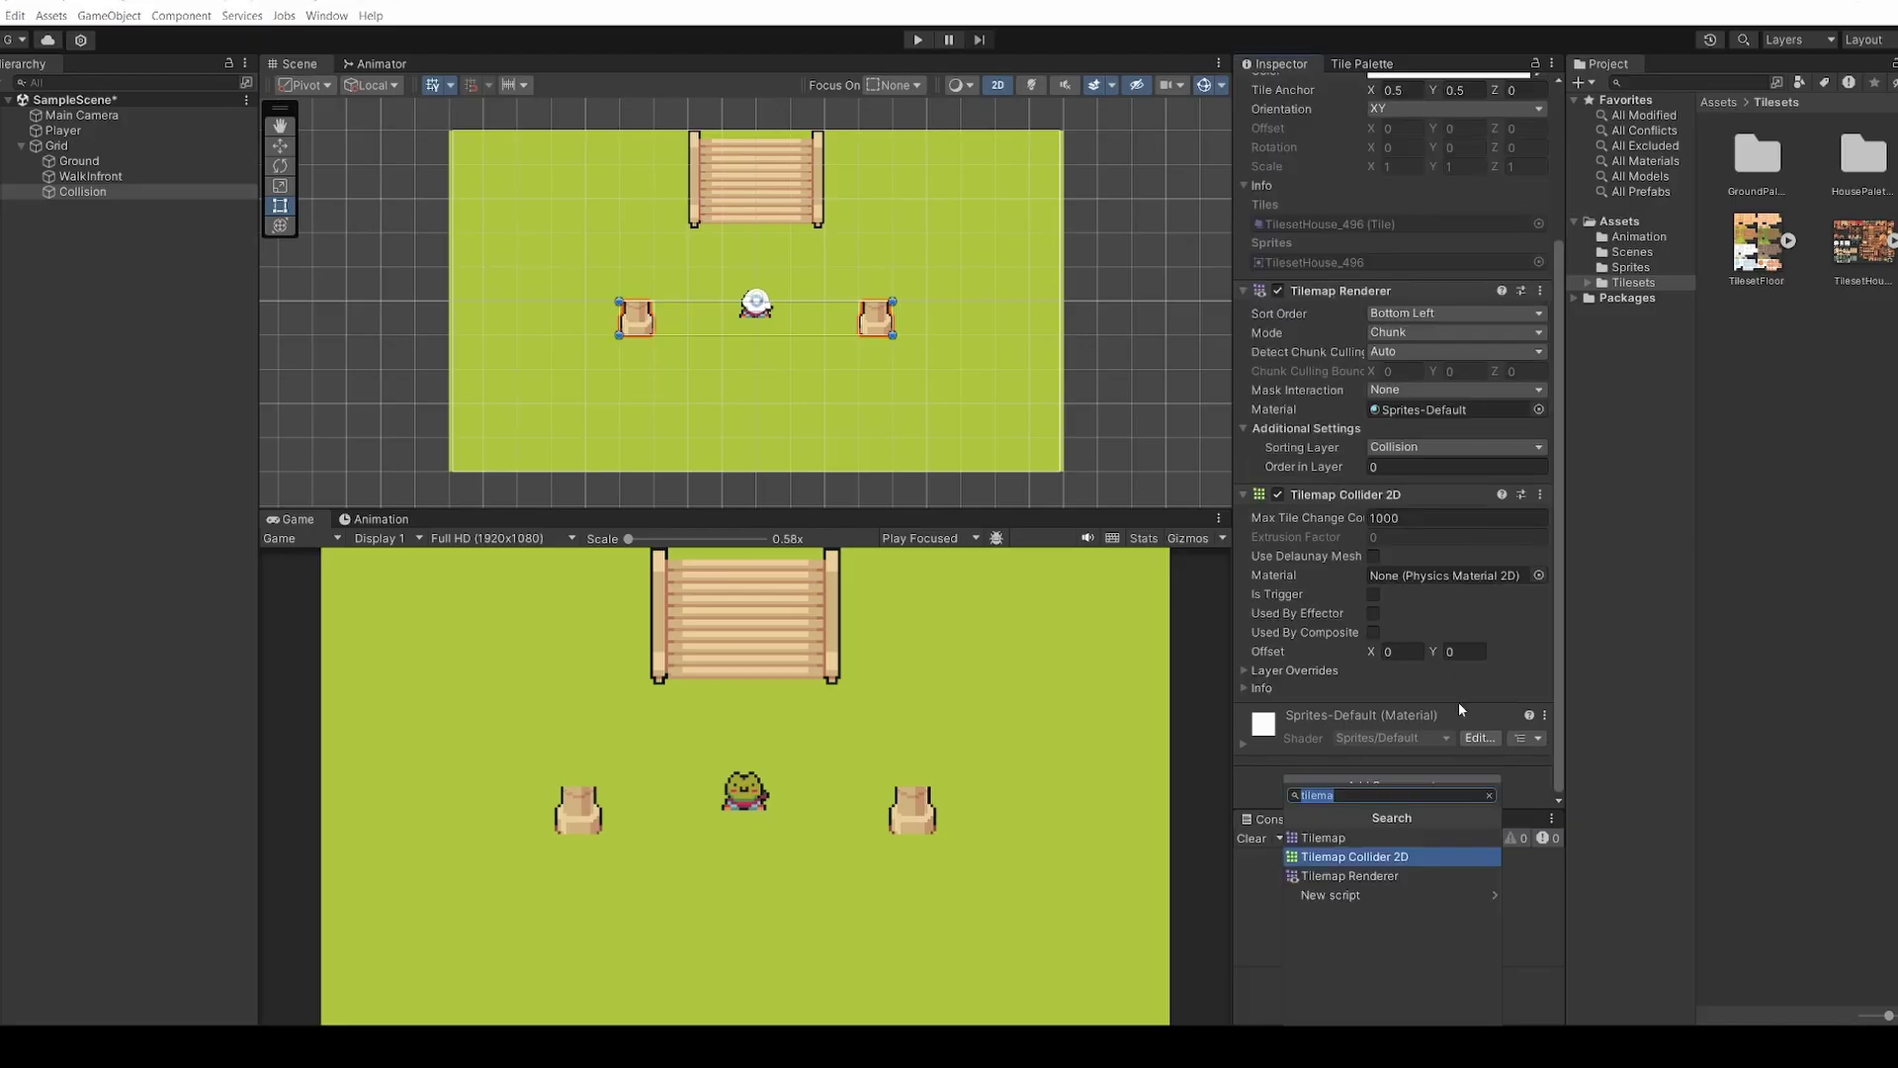
pyautogui.write('rigid')
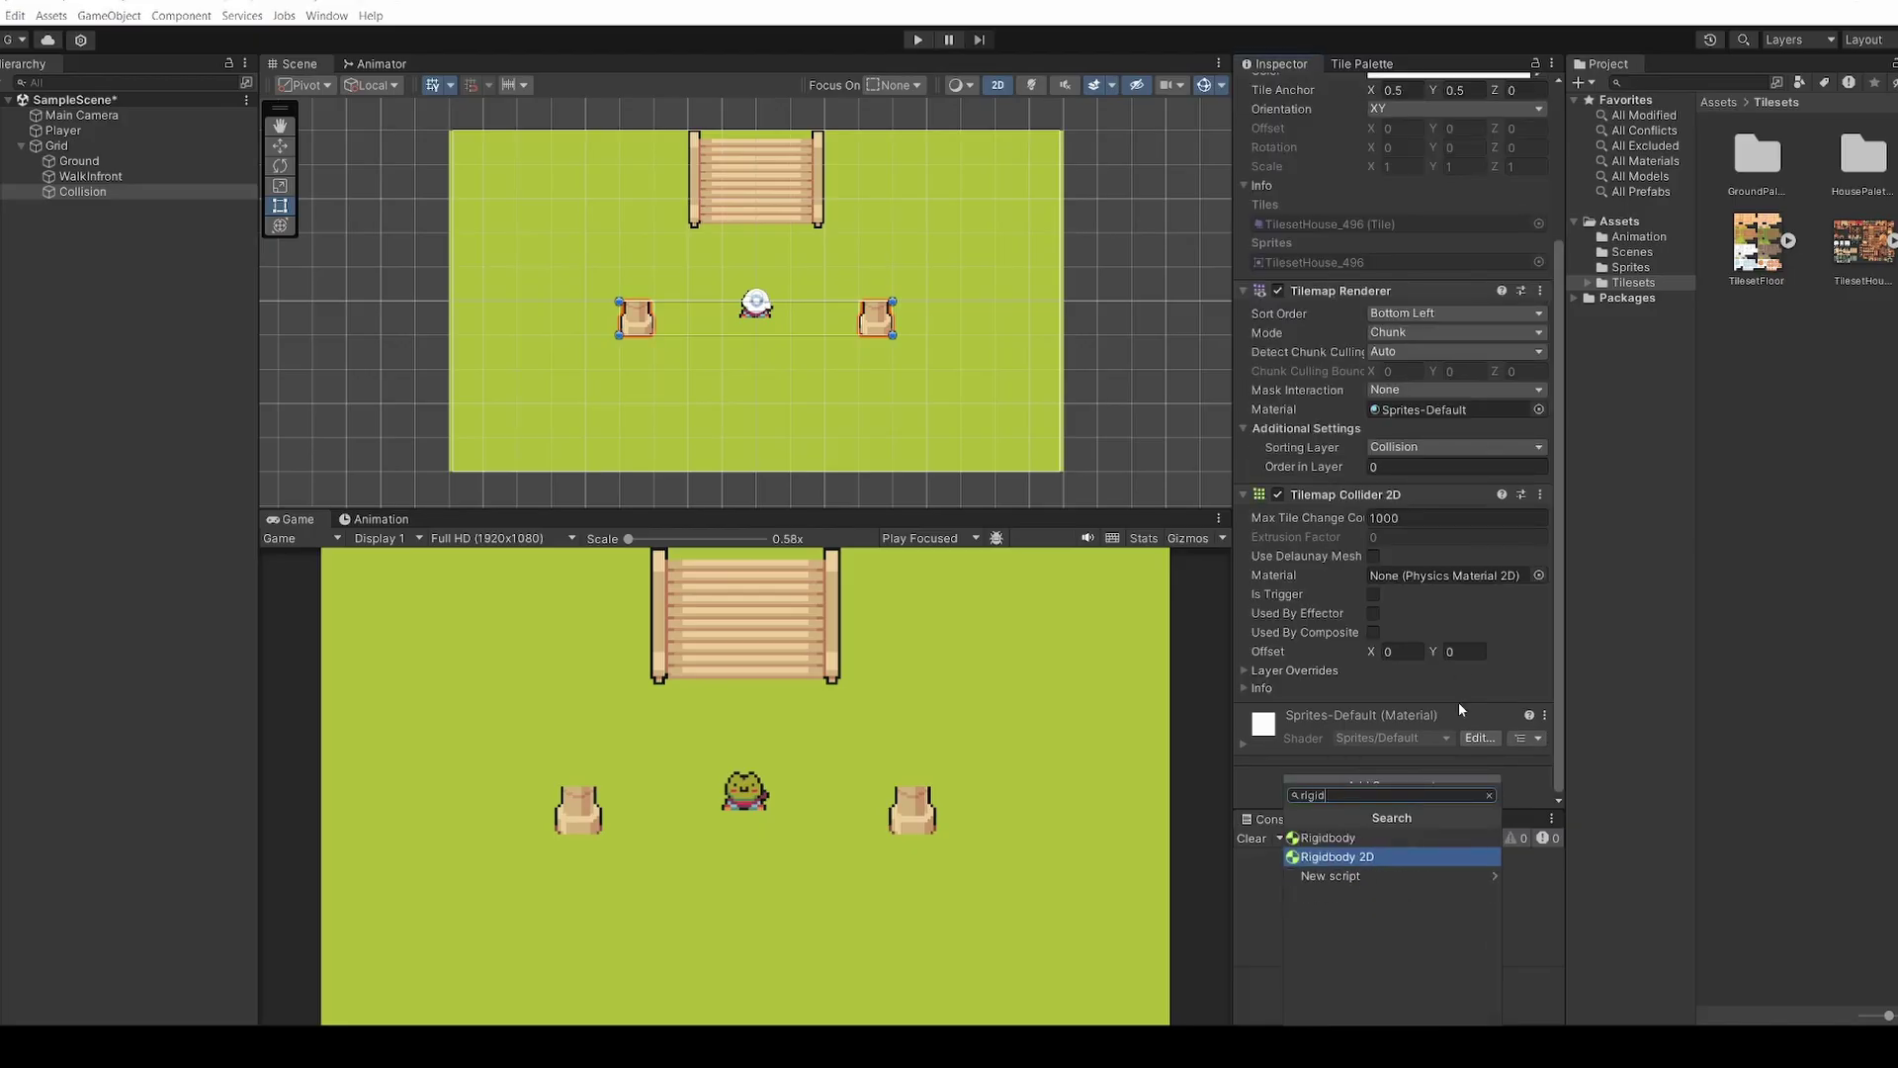
pyautogui.click(1402, 856)
pyautogui.click(1450, 444)
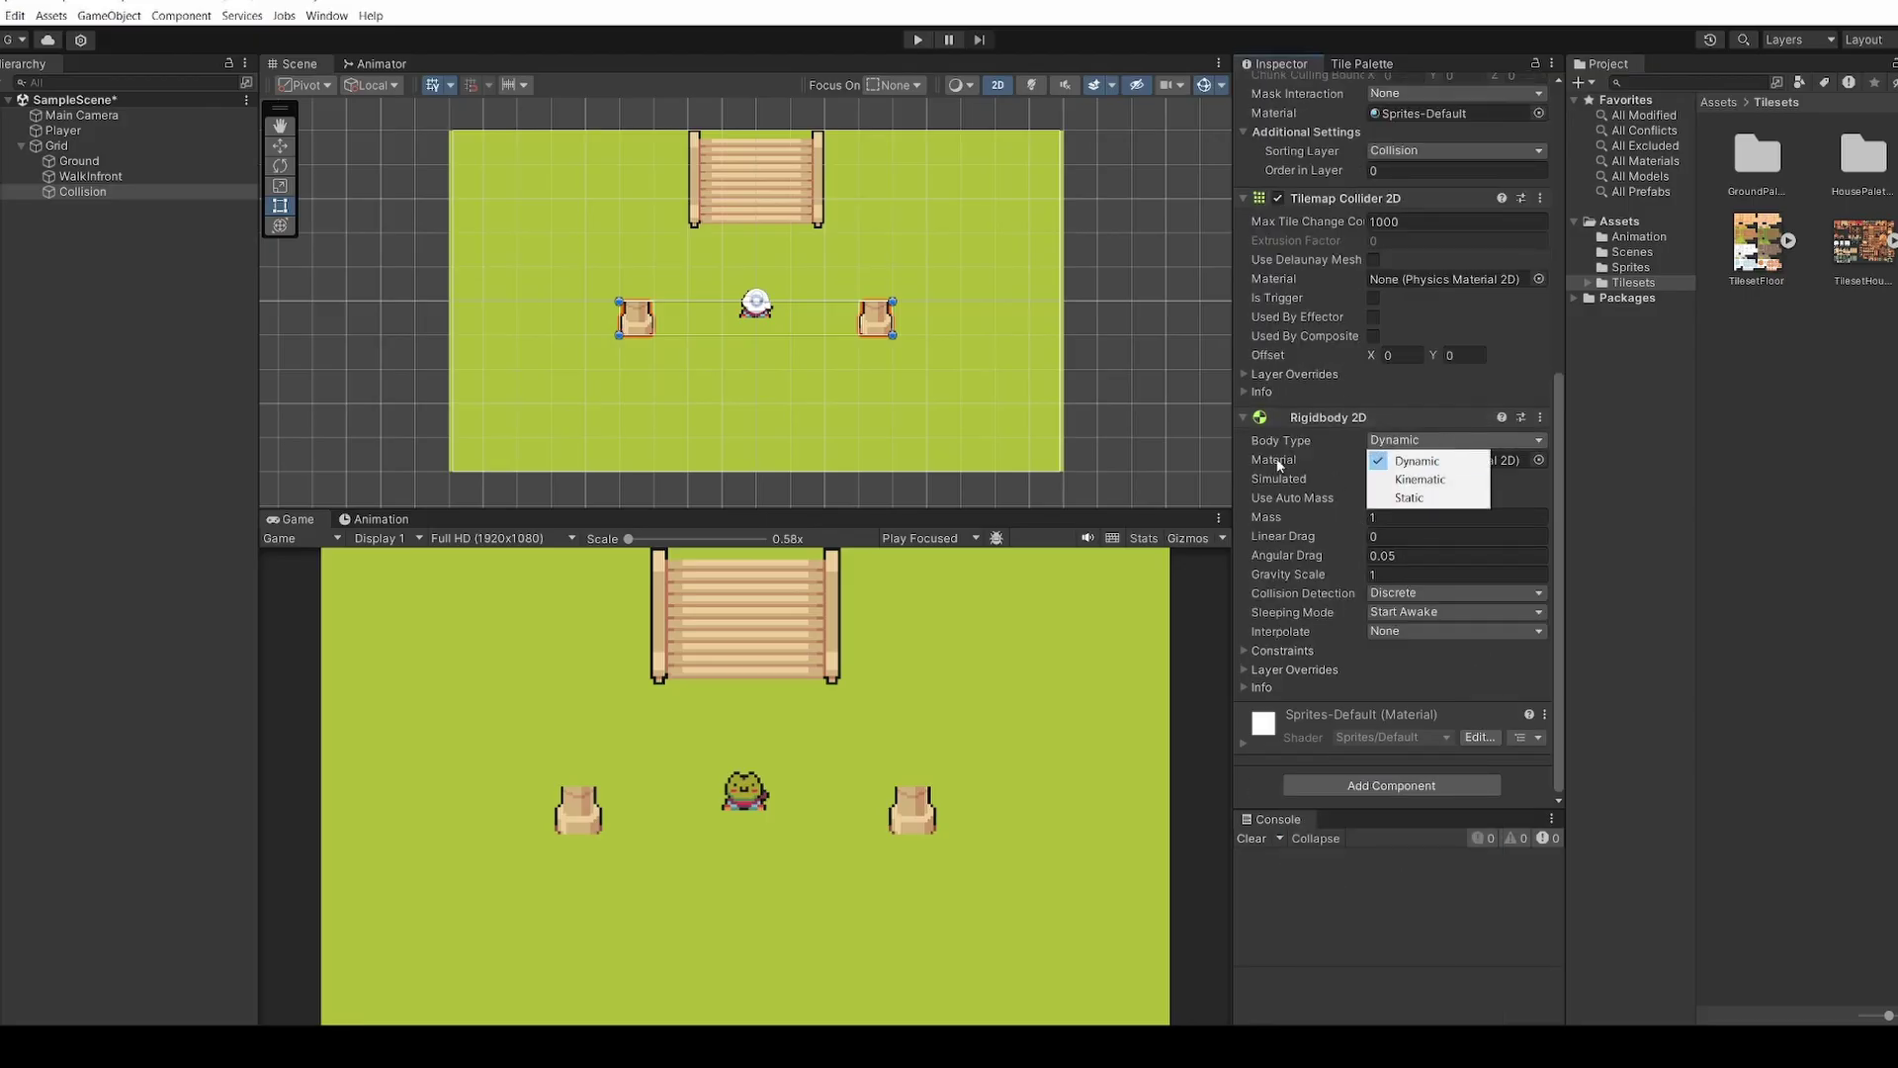
pyautogui.click(1399, 496)
pyautogui.click(82, 191)
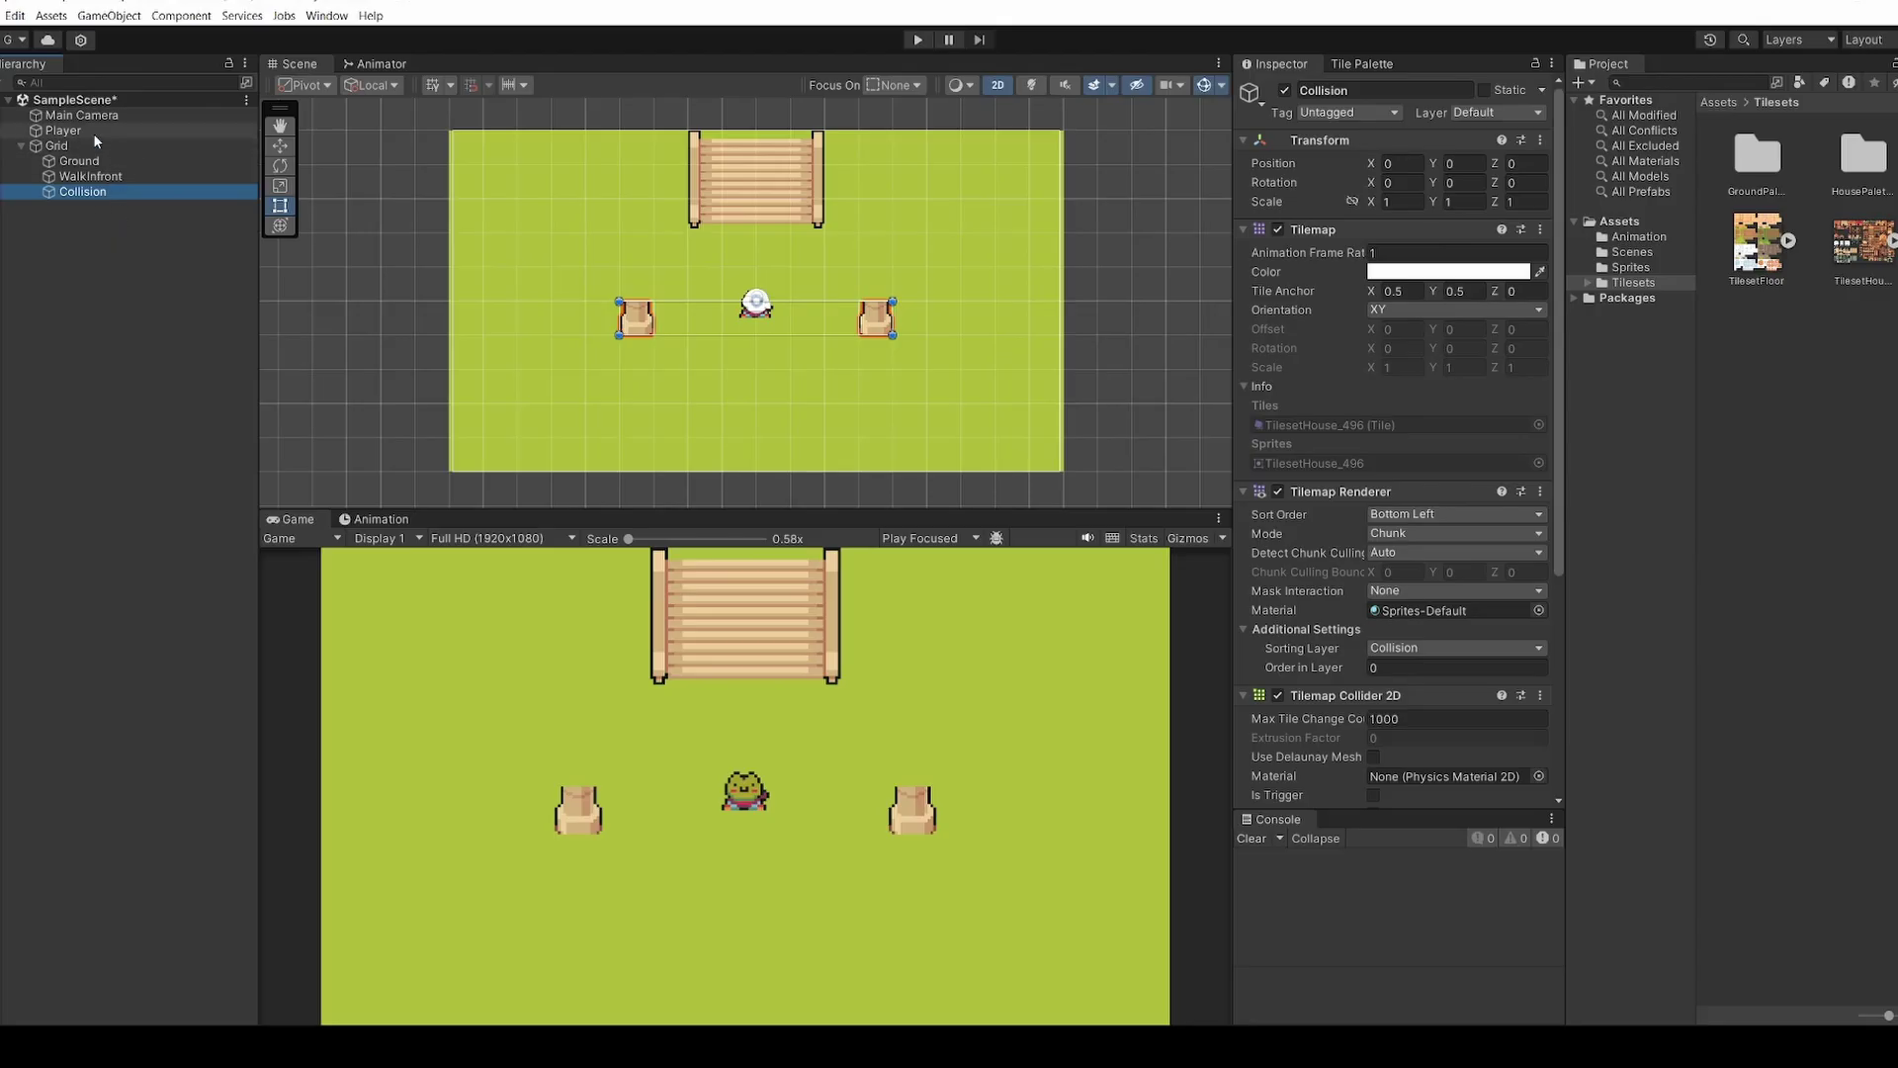
# Add a Box Collider 2D component to the Player
pyautogui.click(93, 133)
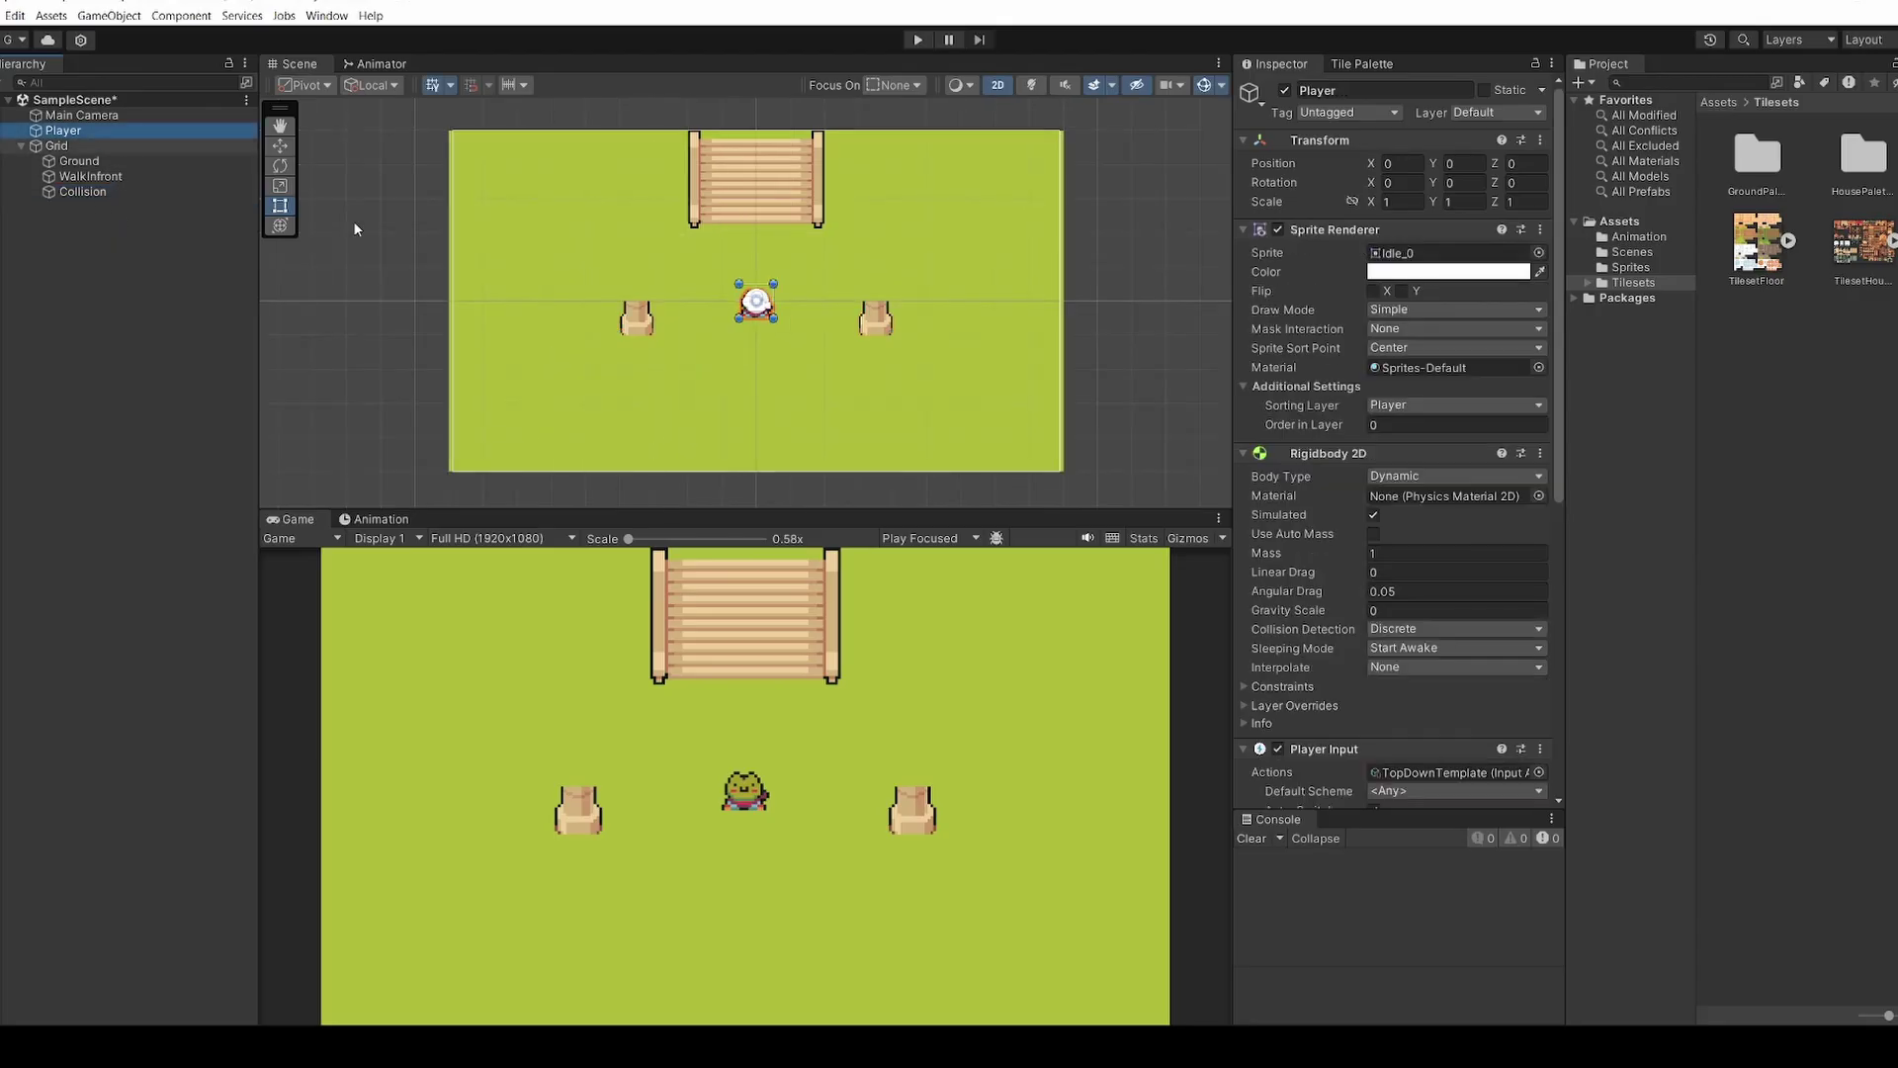
pyautogui.scroll(-10, 1371, 781)
pyautogui.click(1371, 788)
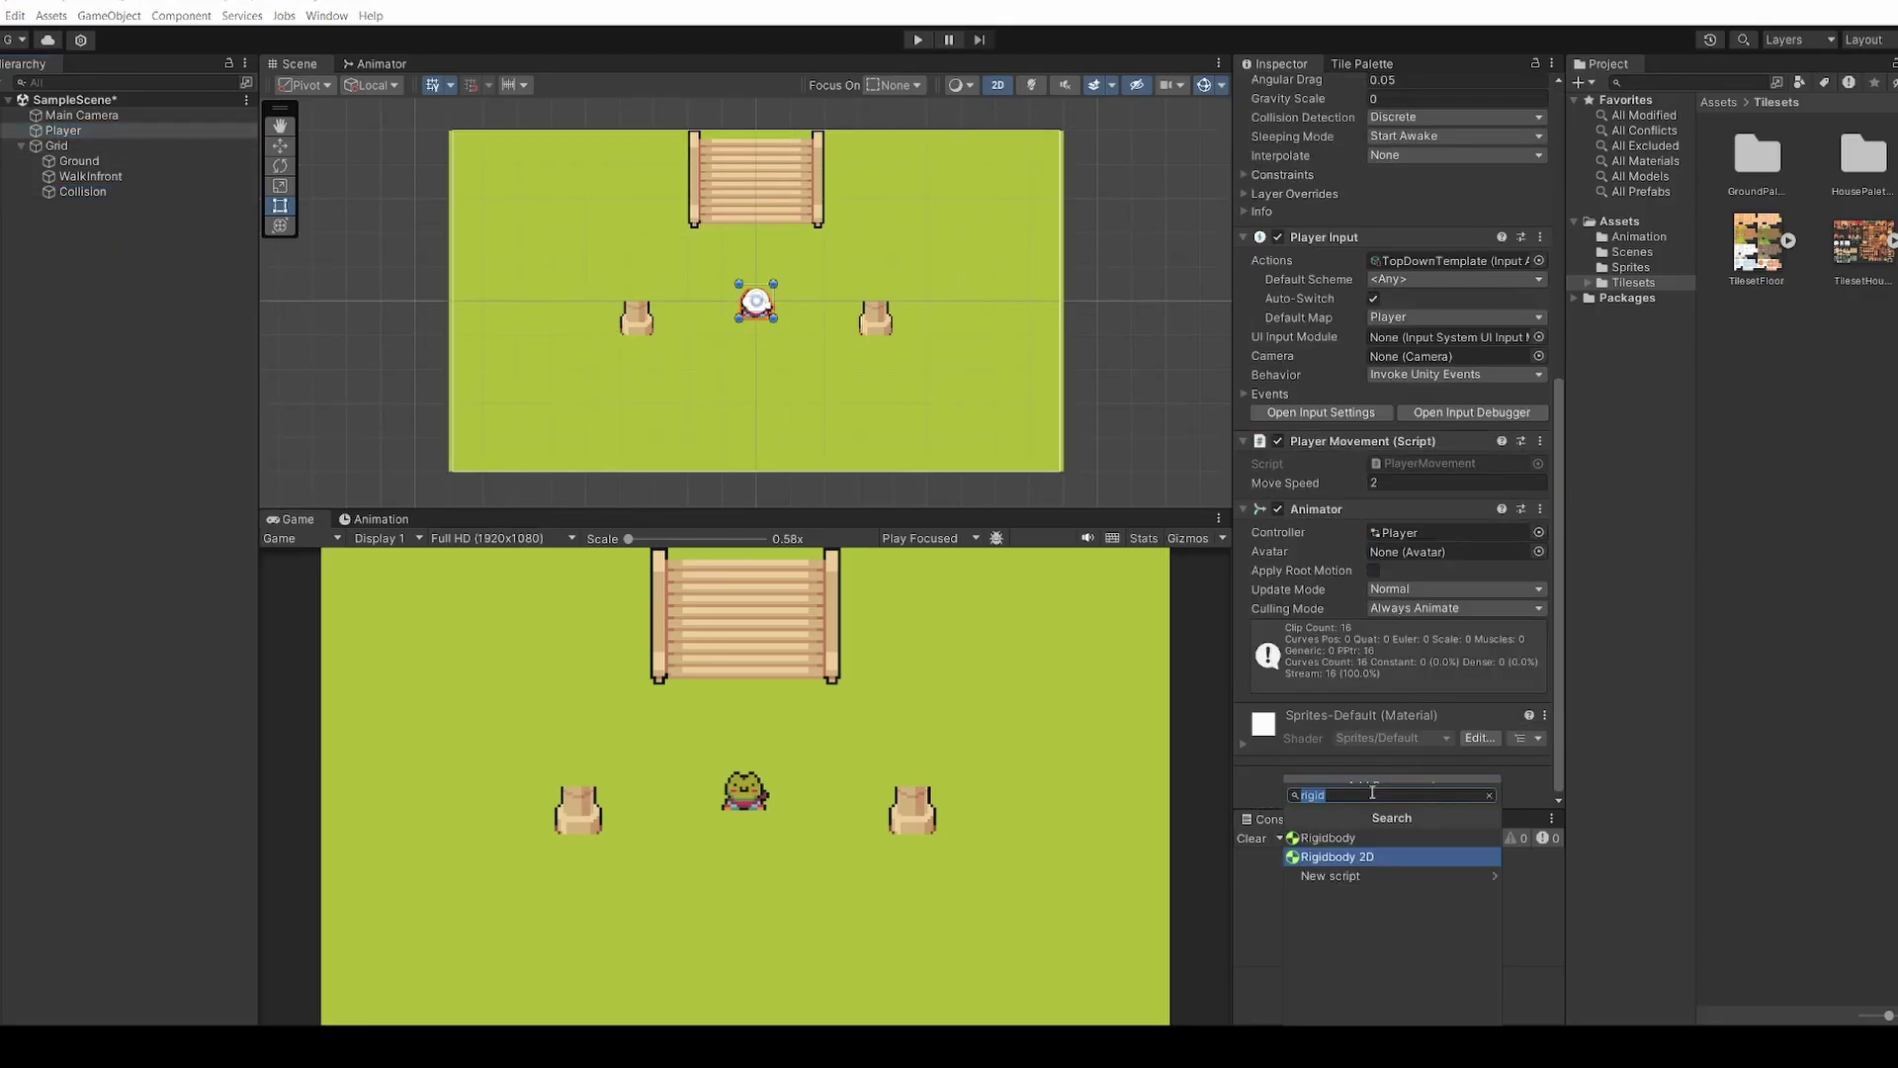
pyautogui.press('BackSpace')
pyautogui.write('box')
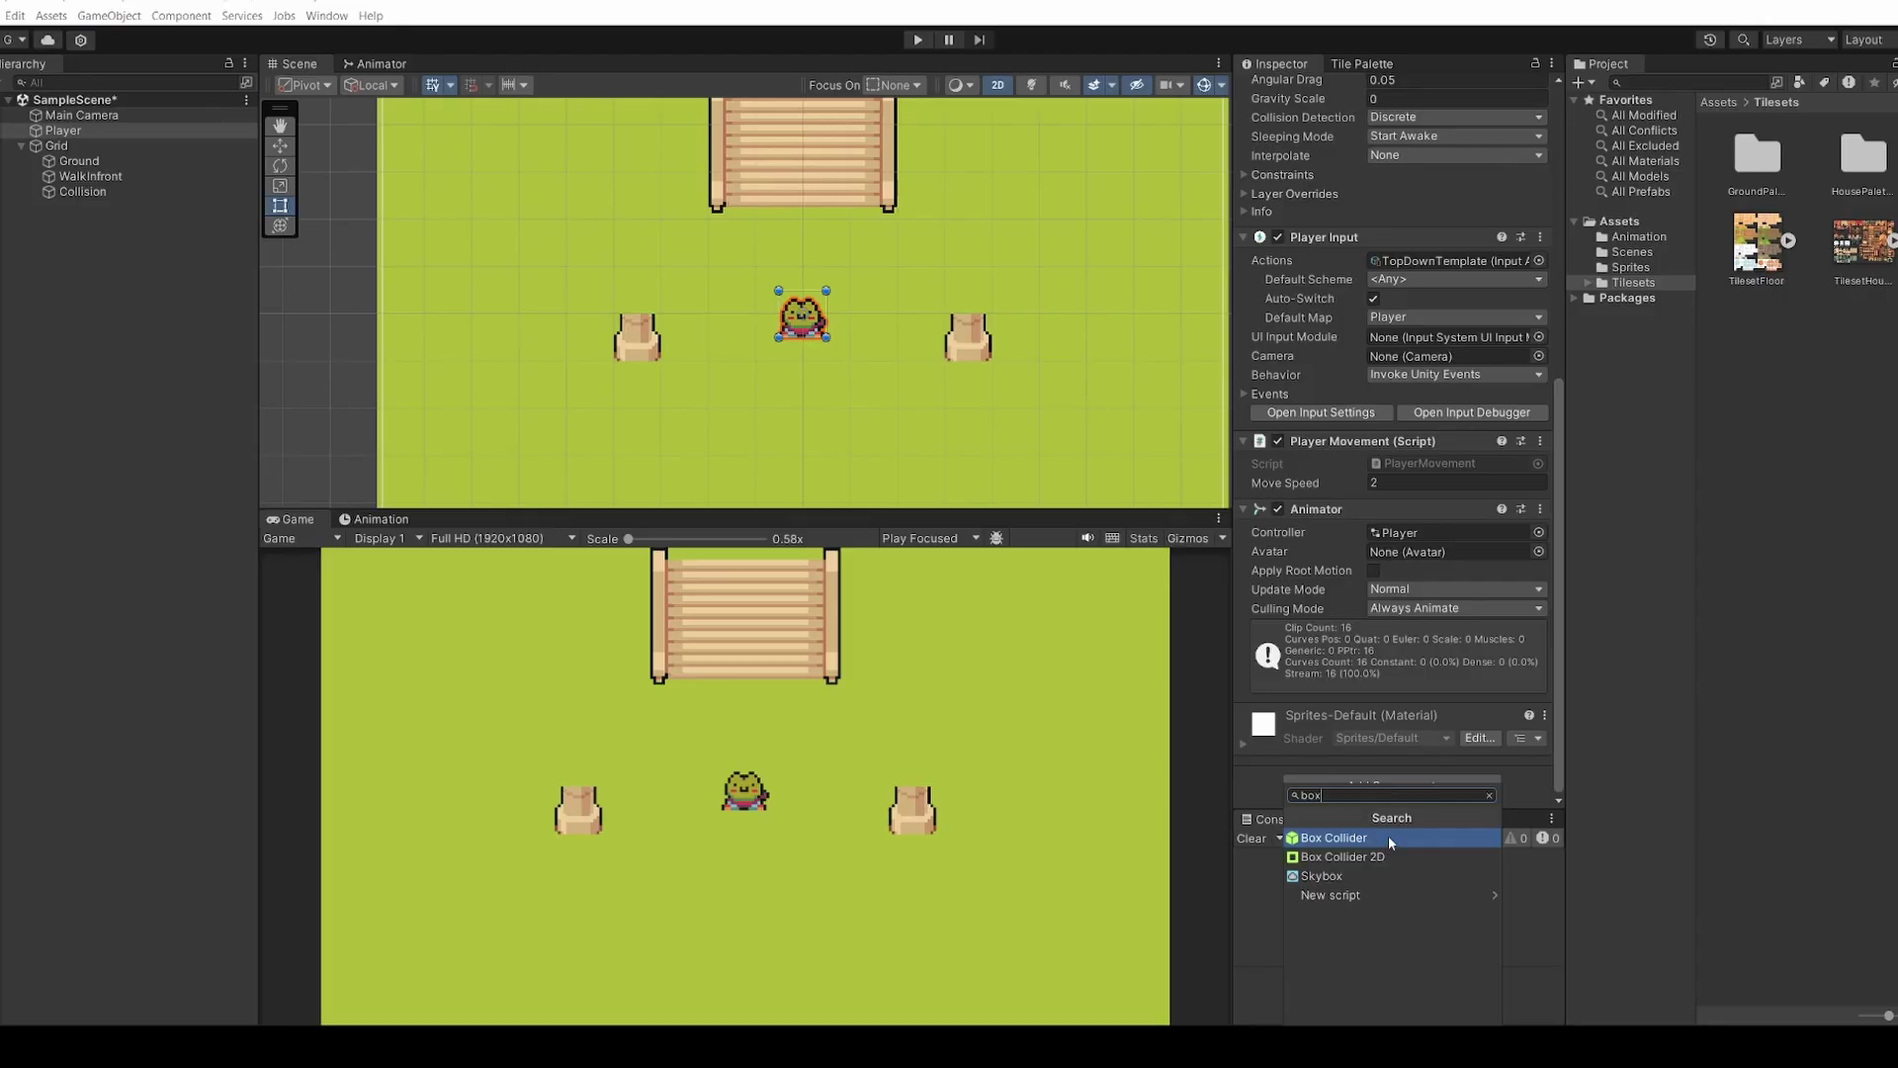
pyautogui.click(1365, 856)
# Lower the top edge of the Player's box collider to the top of the character's head, about 0.82 high
pyautogui.scroll(-1, 1370, 584)
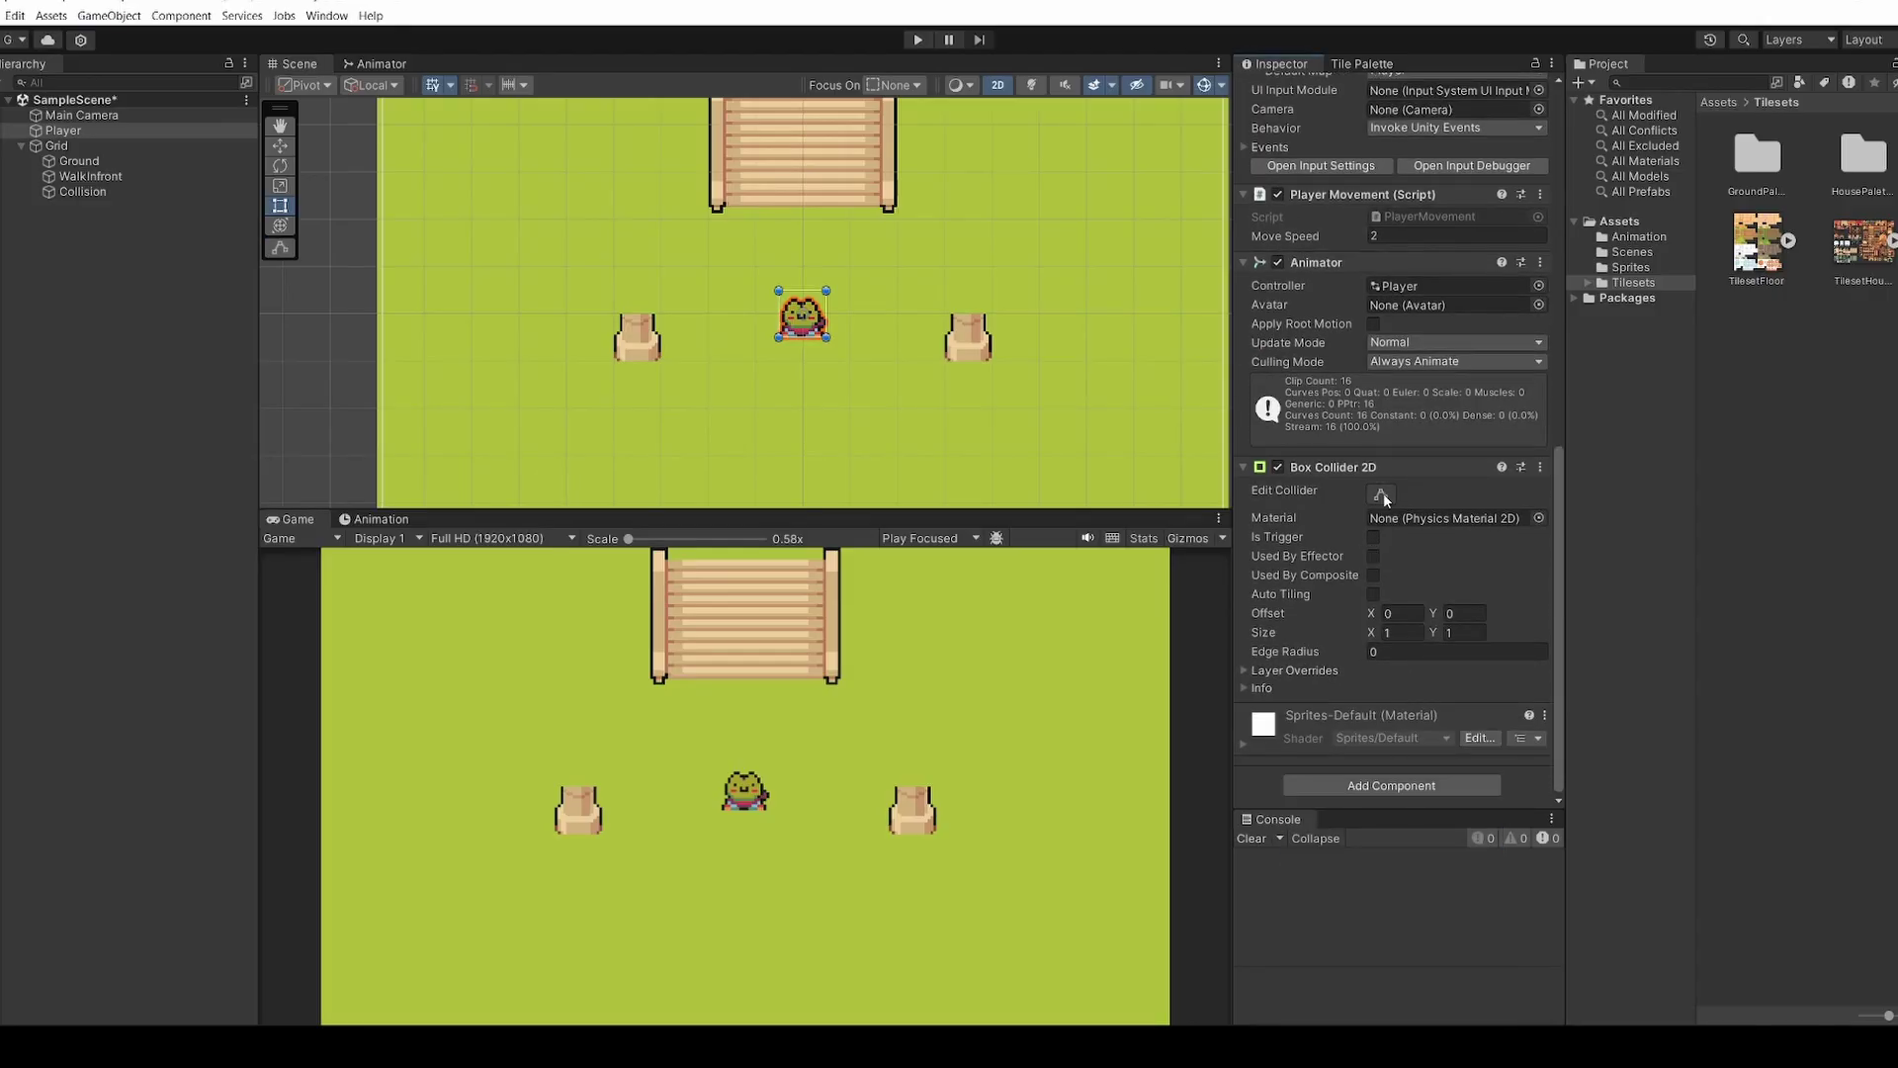
pyautogui.click(1381, 494)
pyautogui.scroll(5, 796, 294)
pyautogui.scroll(3, 797, 294)
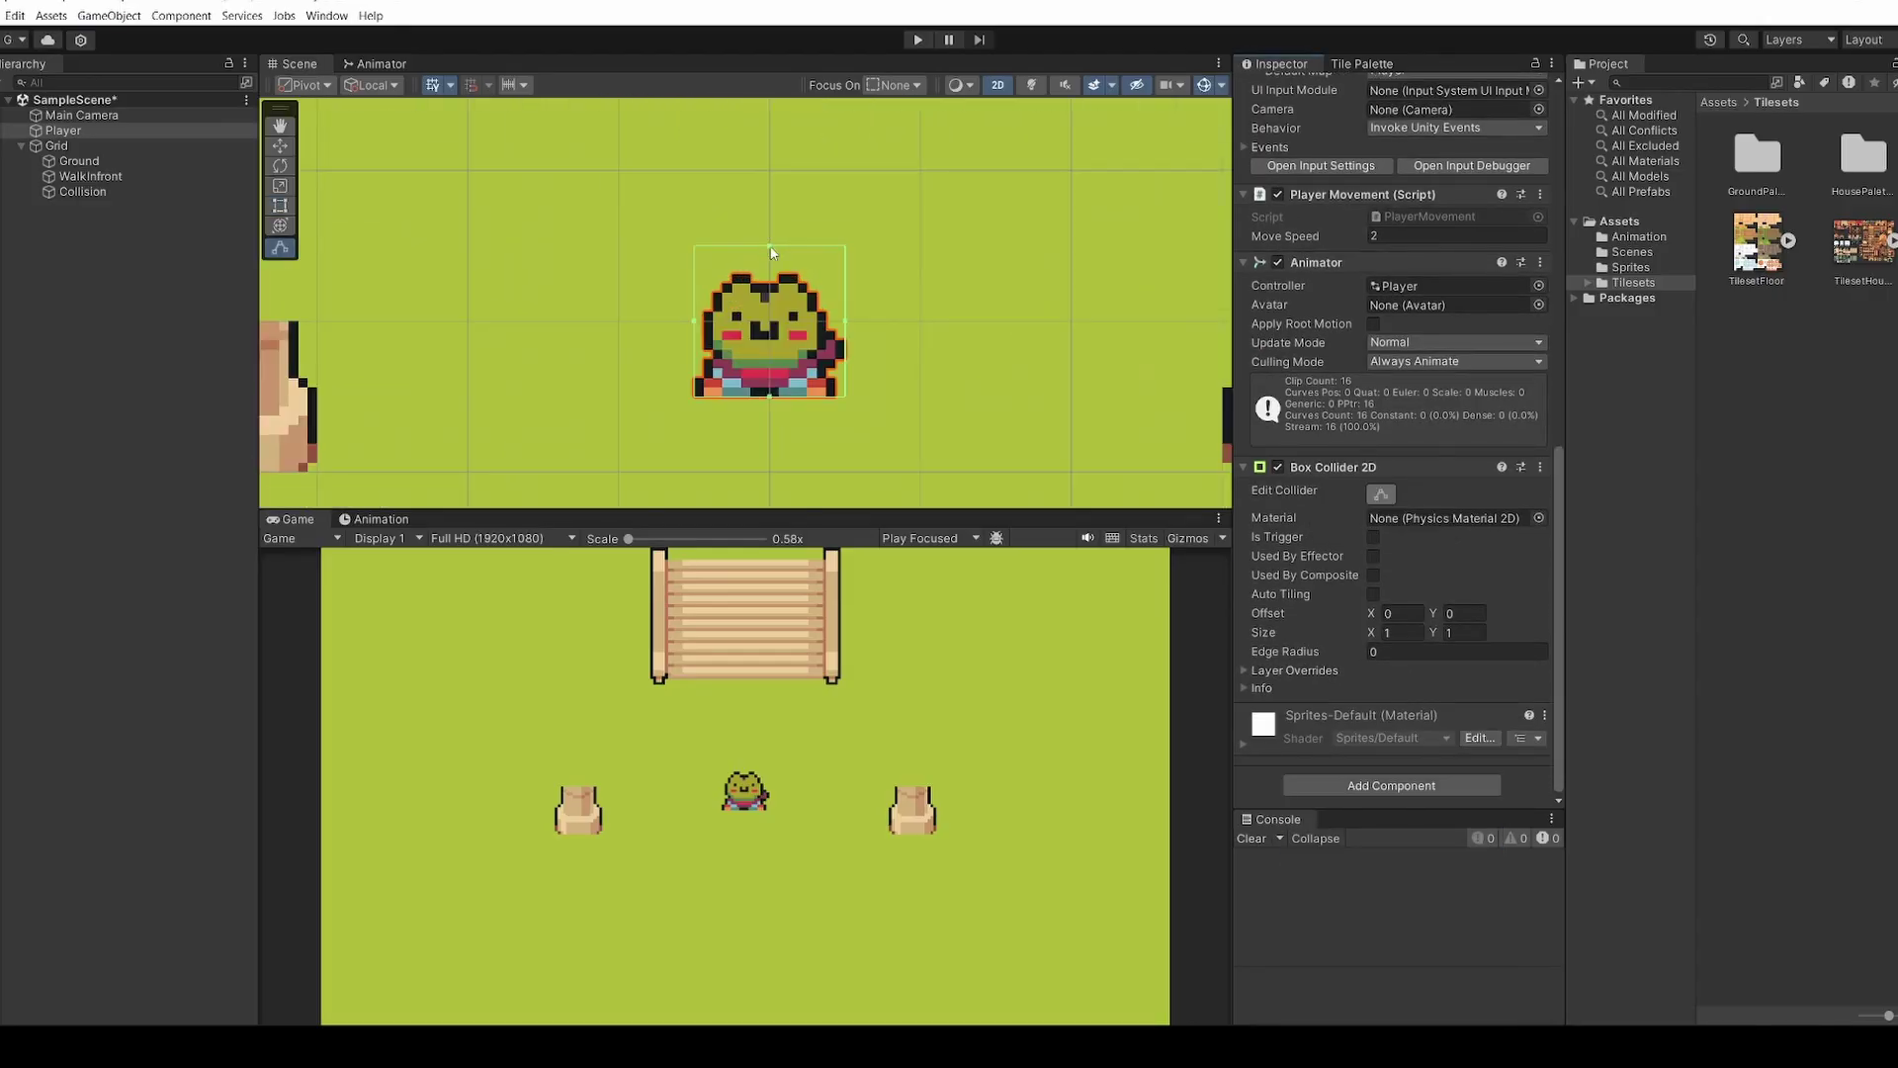
pyautogui.moveTo(770, 245); pyautogui.dragTo(775, 277)
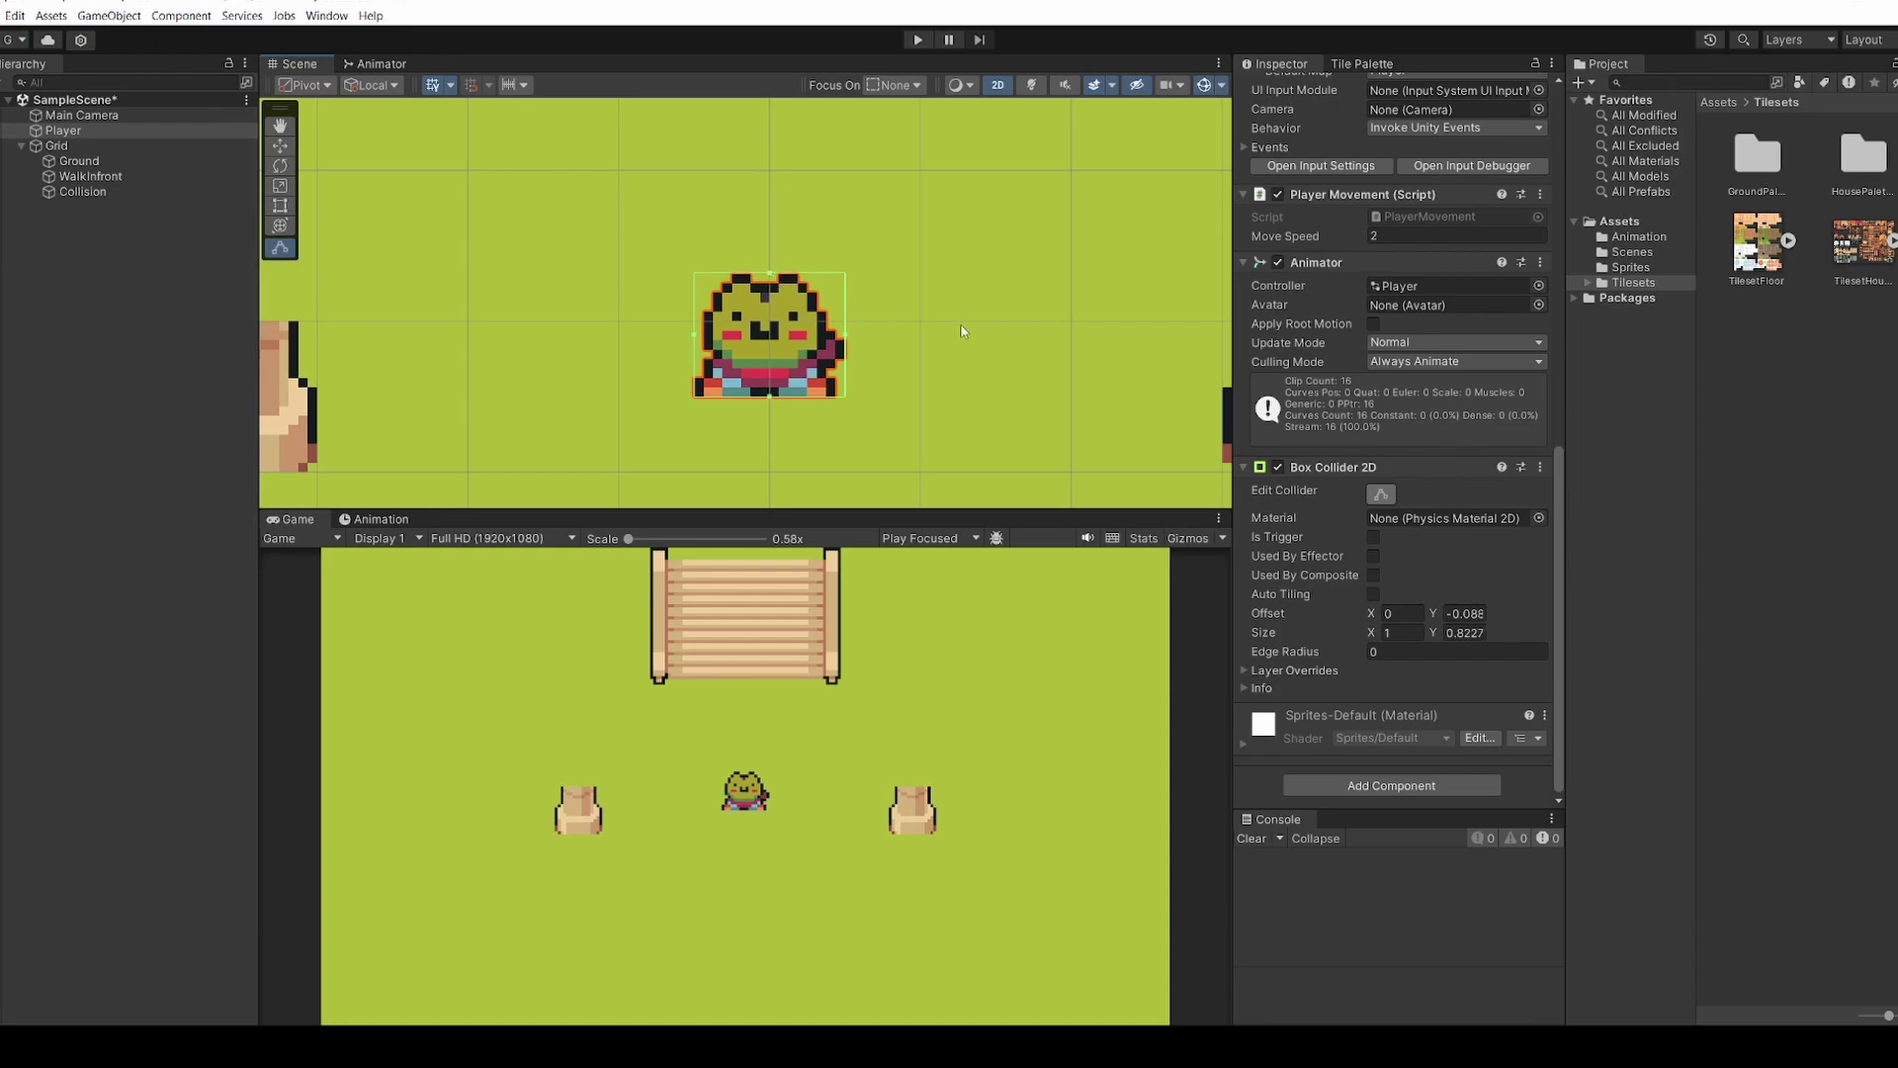
# Run the game, walk the player against and around the left pillar to test the collision, and stop play mode
pyautogui.scroll(-6, 935, 371)
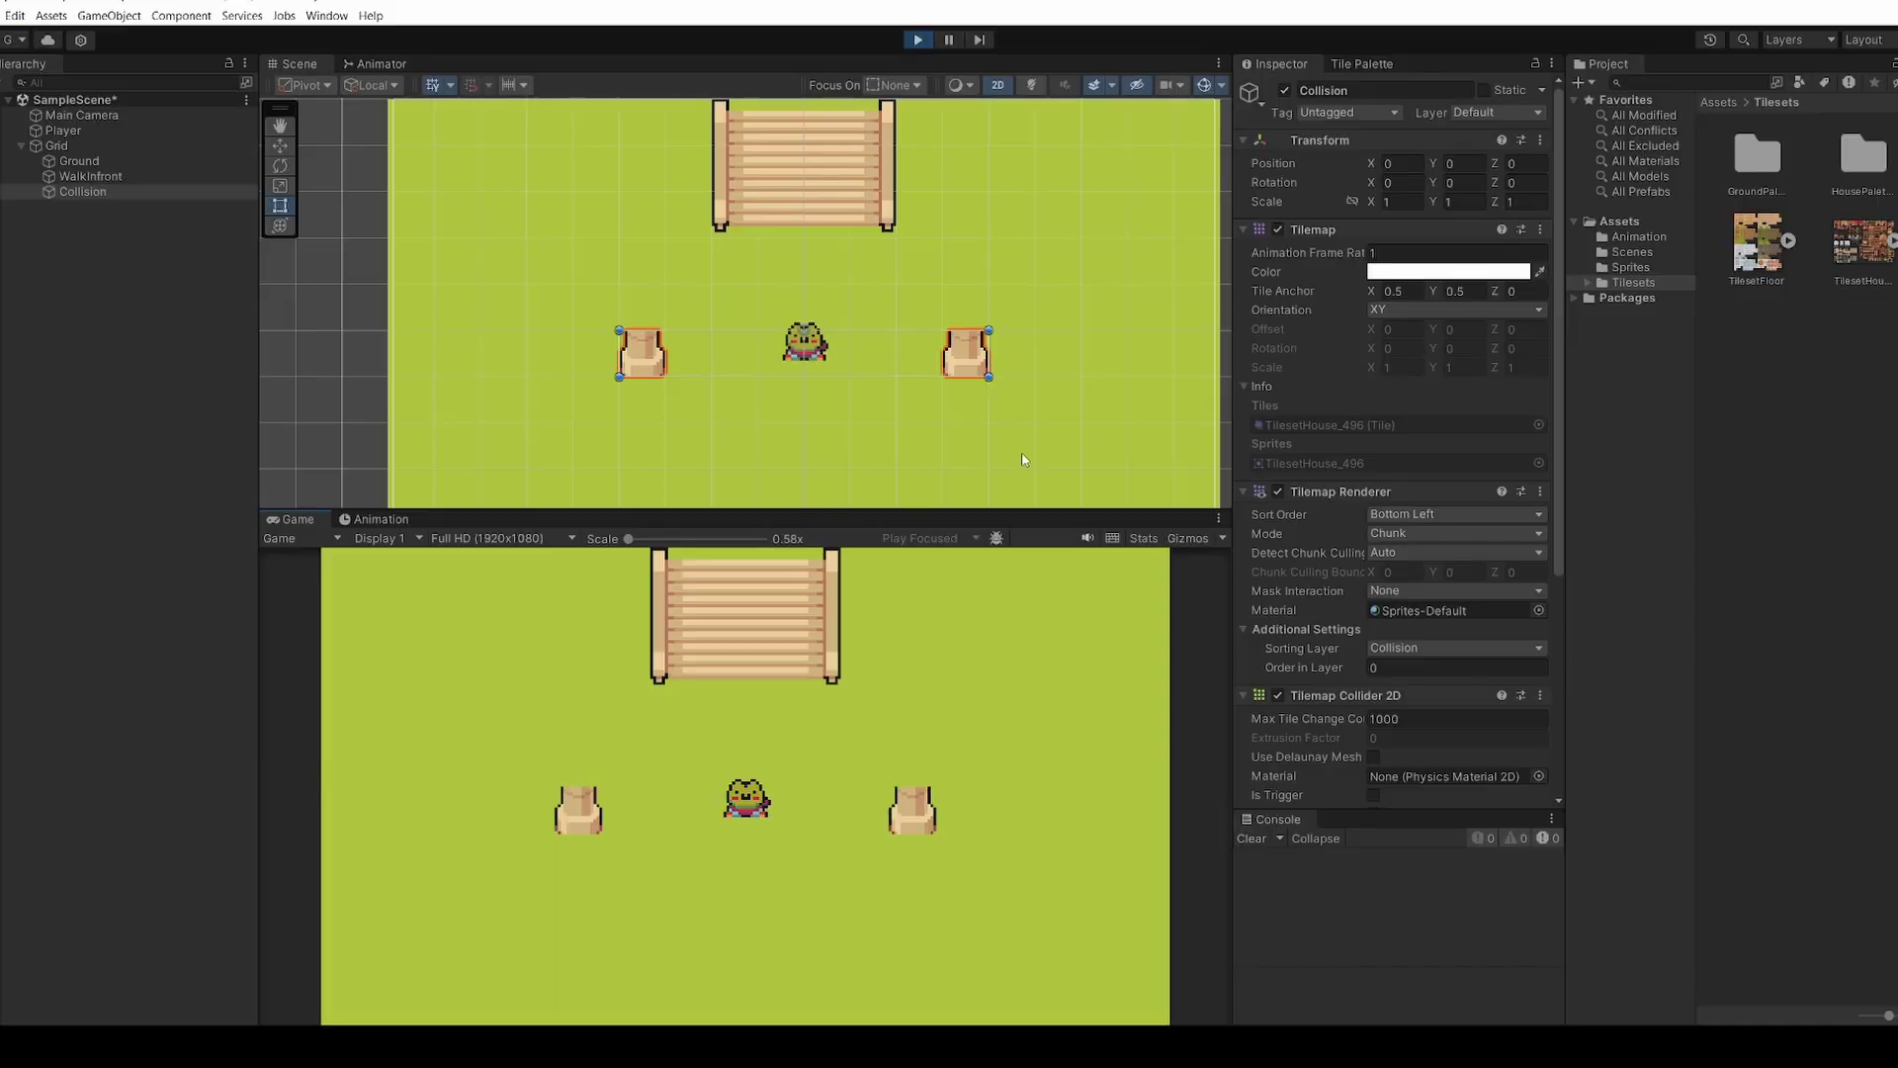
pyautogui.press('Left')
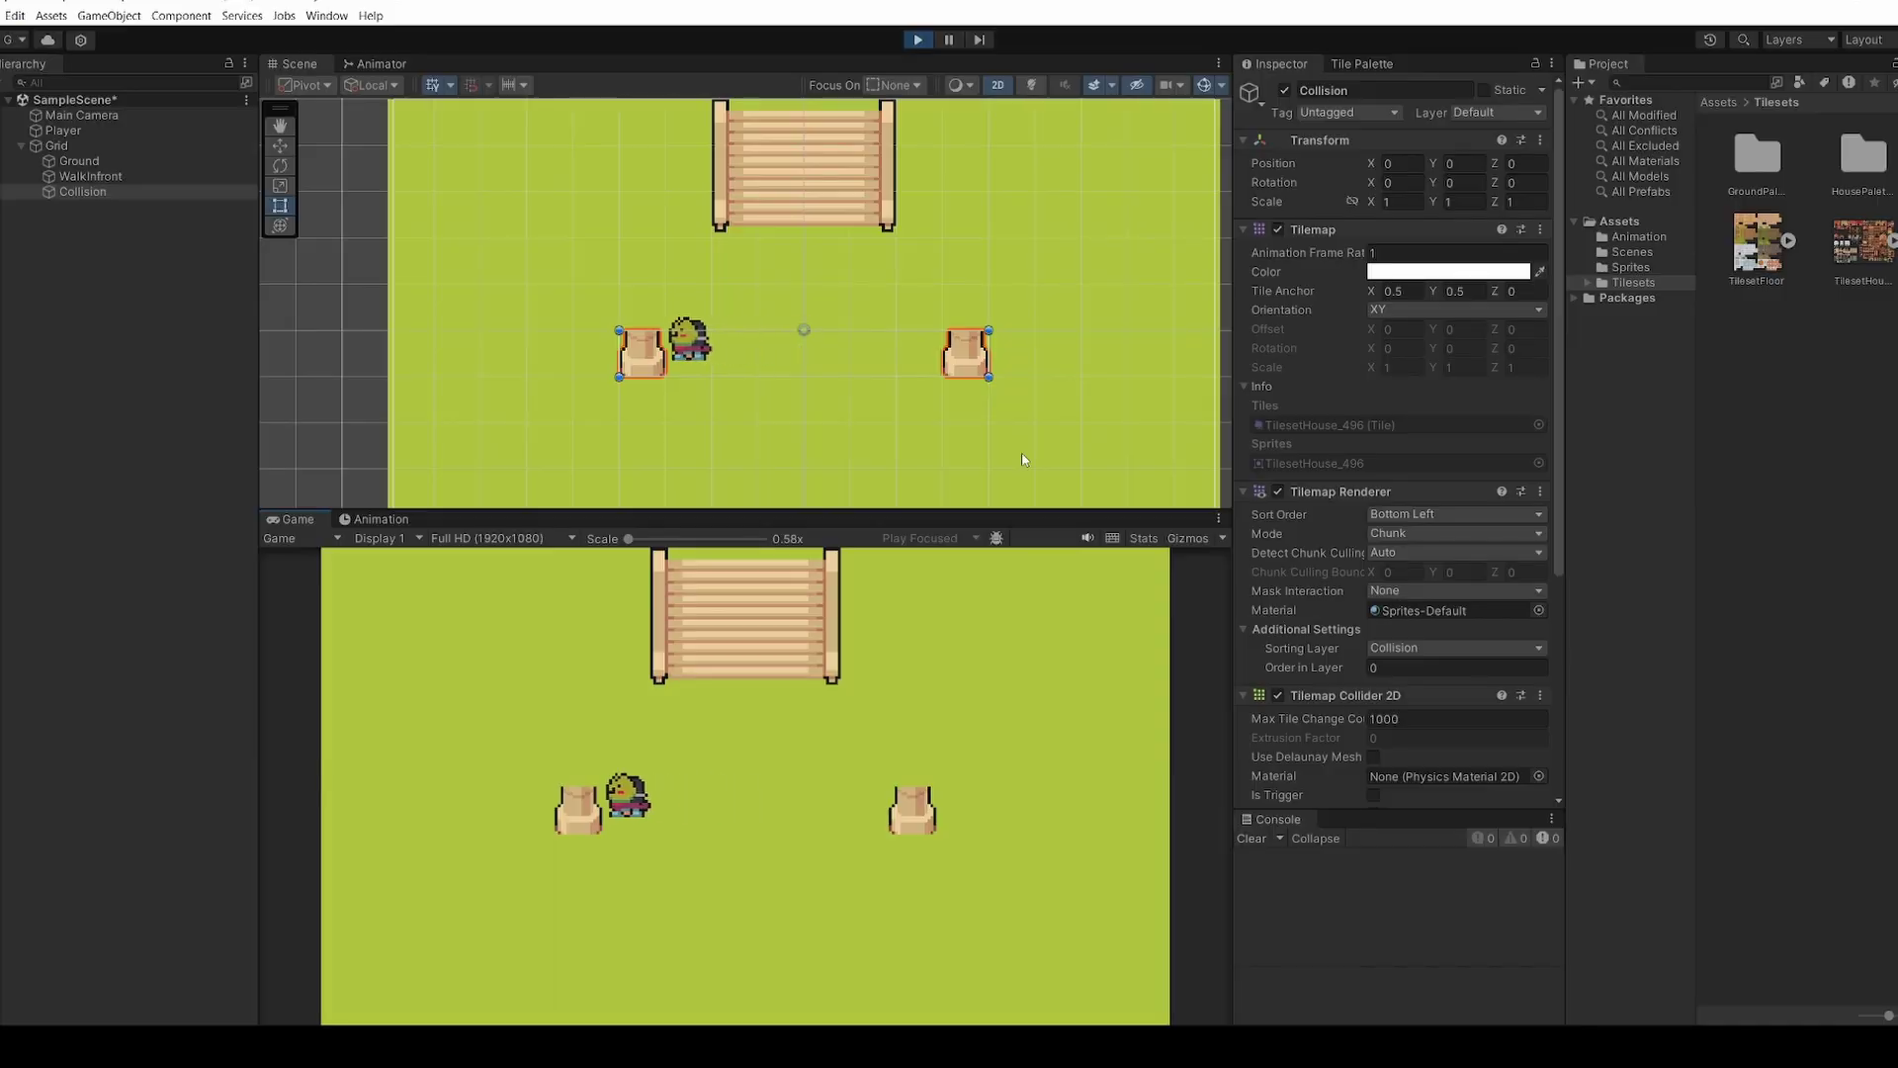
pyautogui.press('Down')
pyautogui.press('Left')
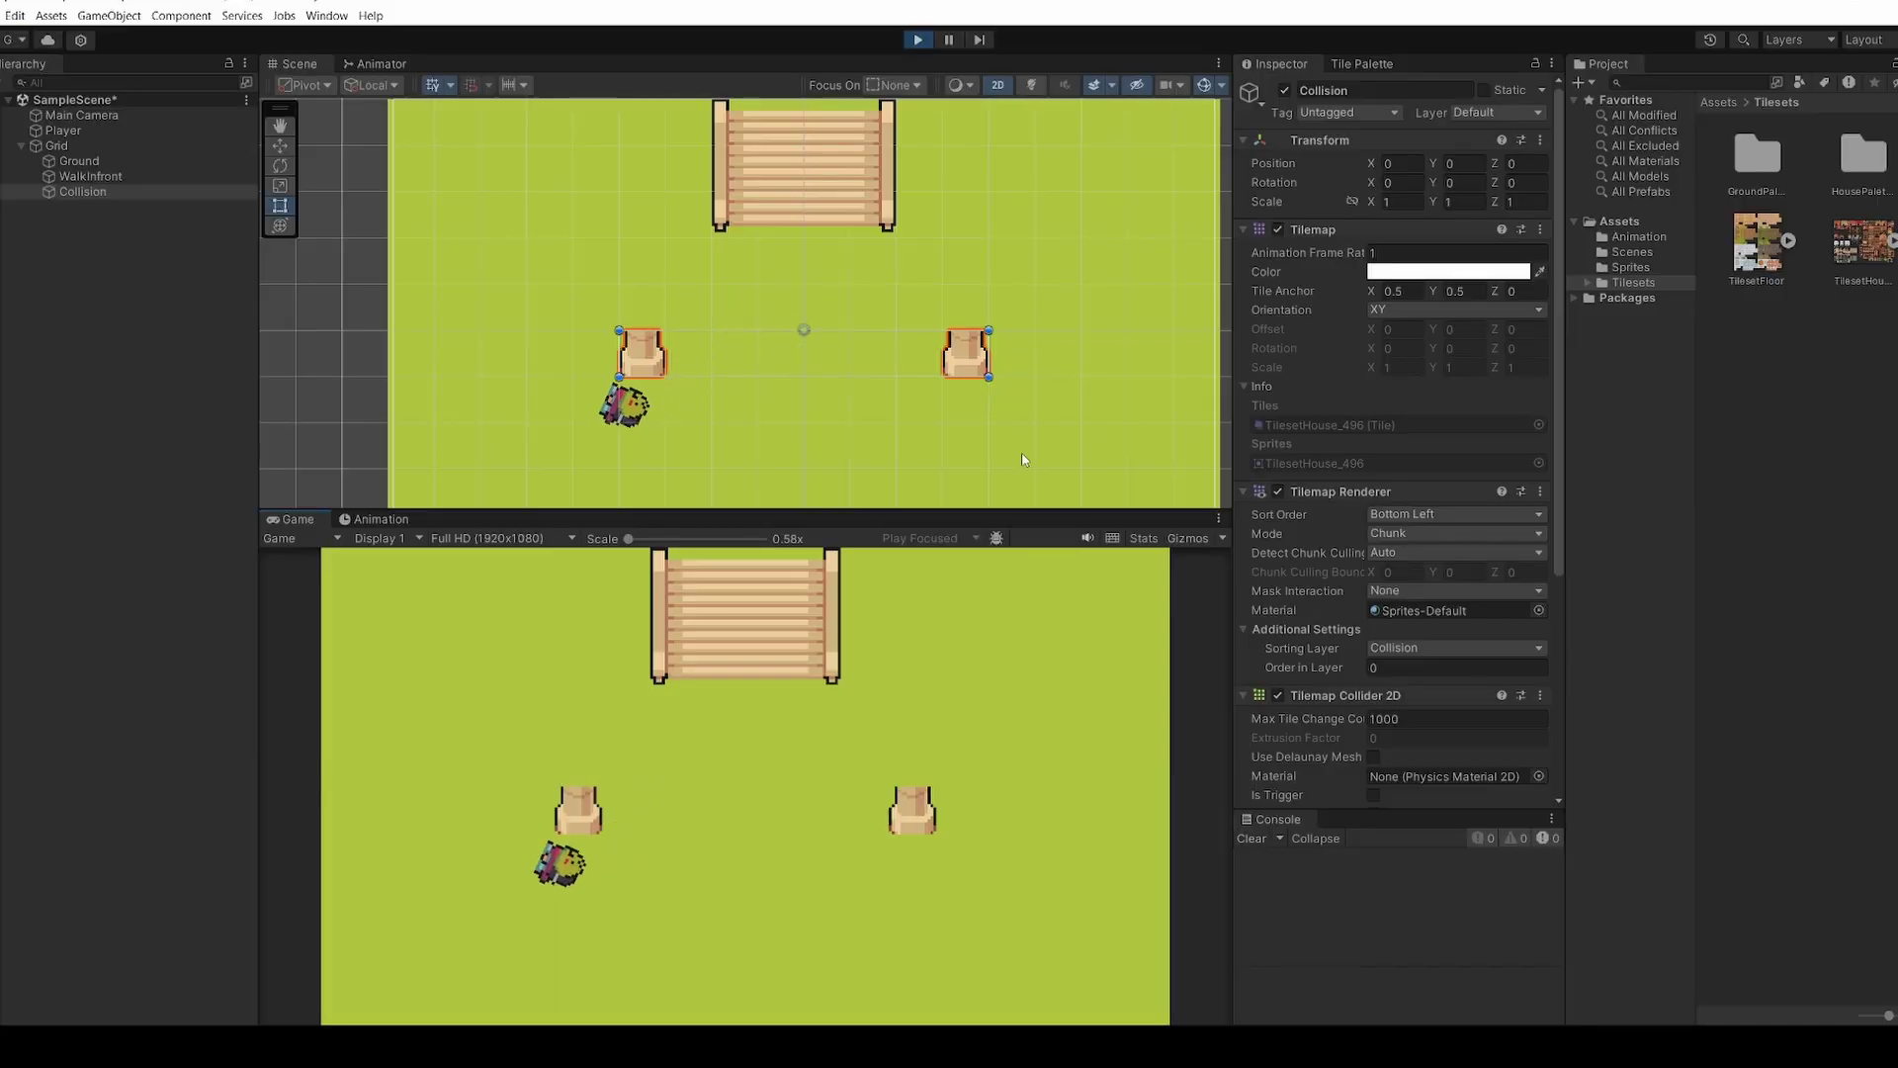
pyautogui.press('Up')
pyautogui.press('Right')
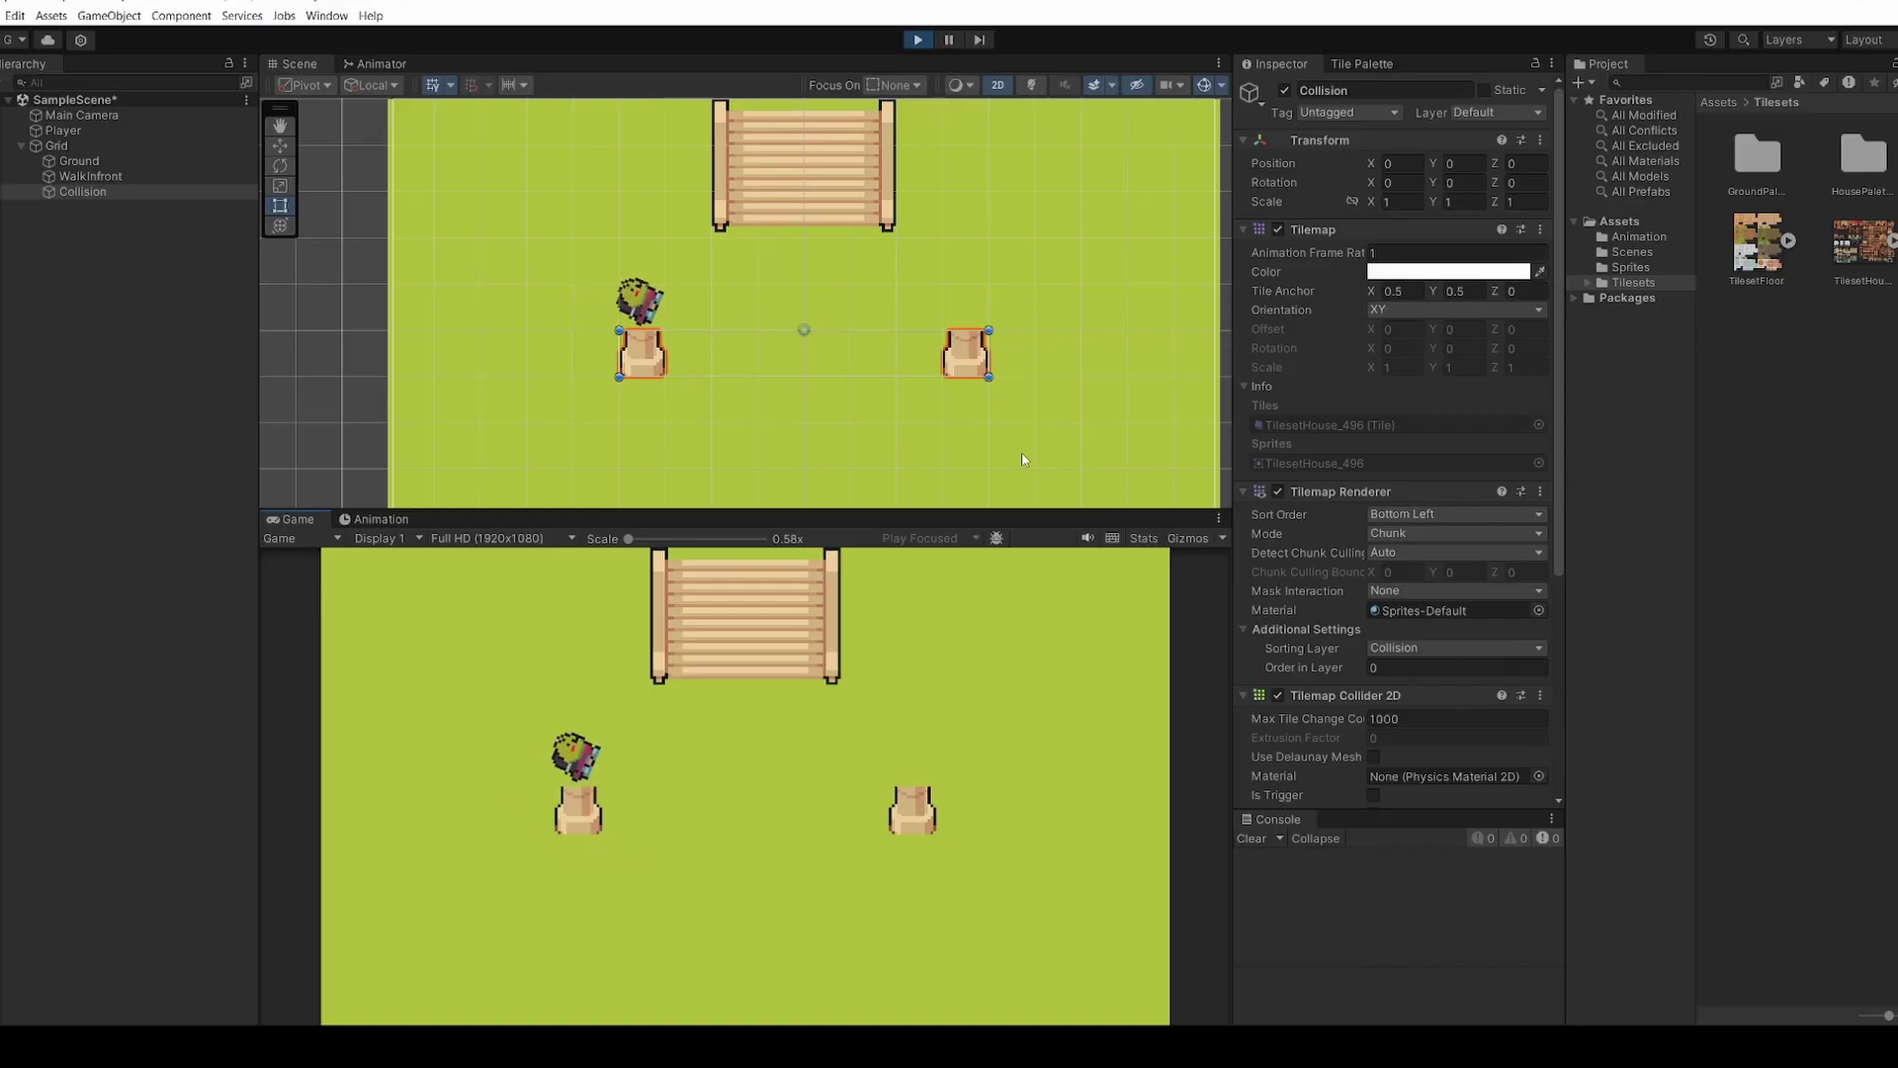
pyautogui.press('Down')
pyautogui.press('Left')
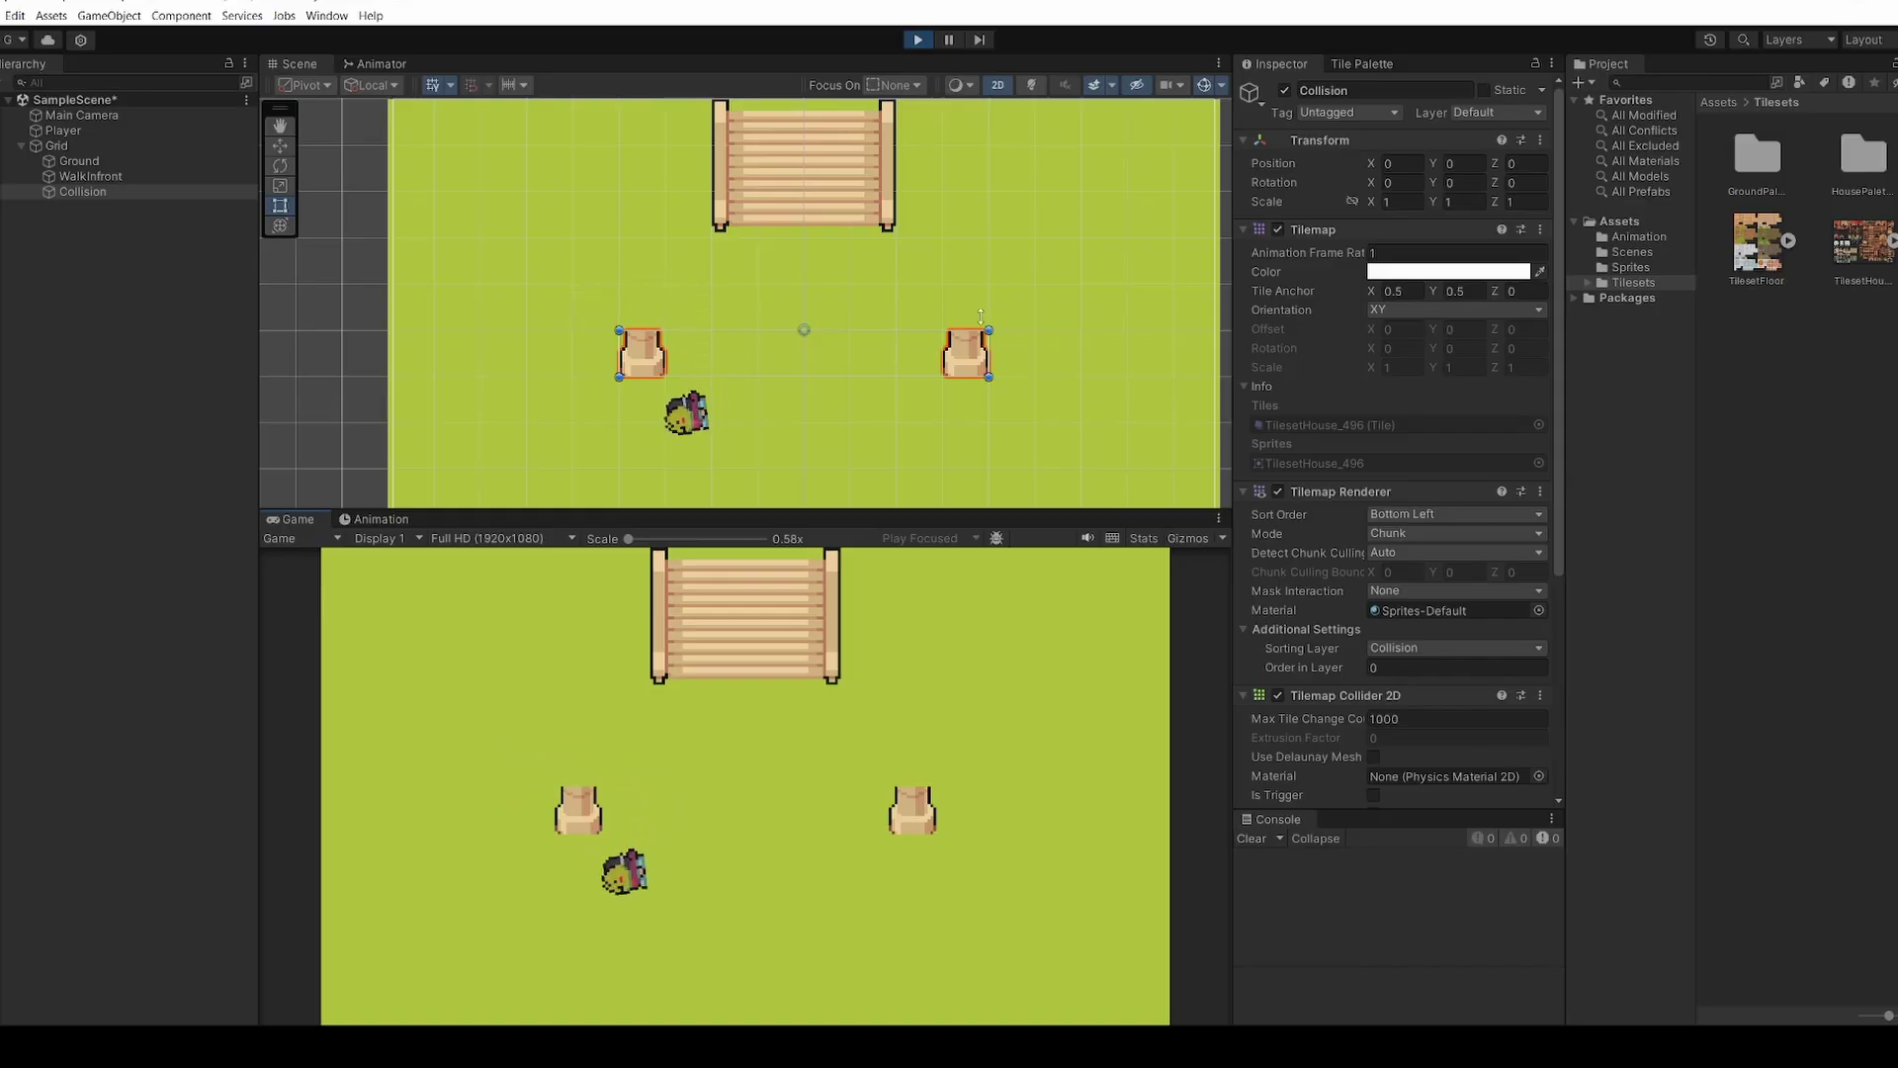
pyautogui.hotkey('ctrl', 'p')
# Freeze the Z rotation in the constraints of the Player's Rigidbody 2D
pyautogui.click(62, 131)
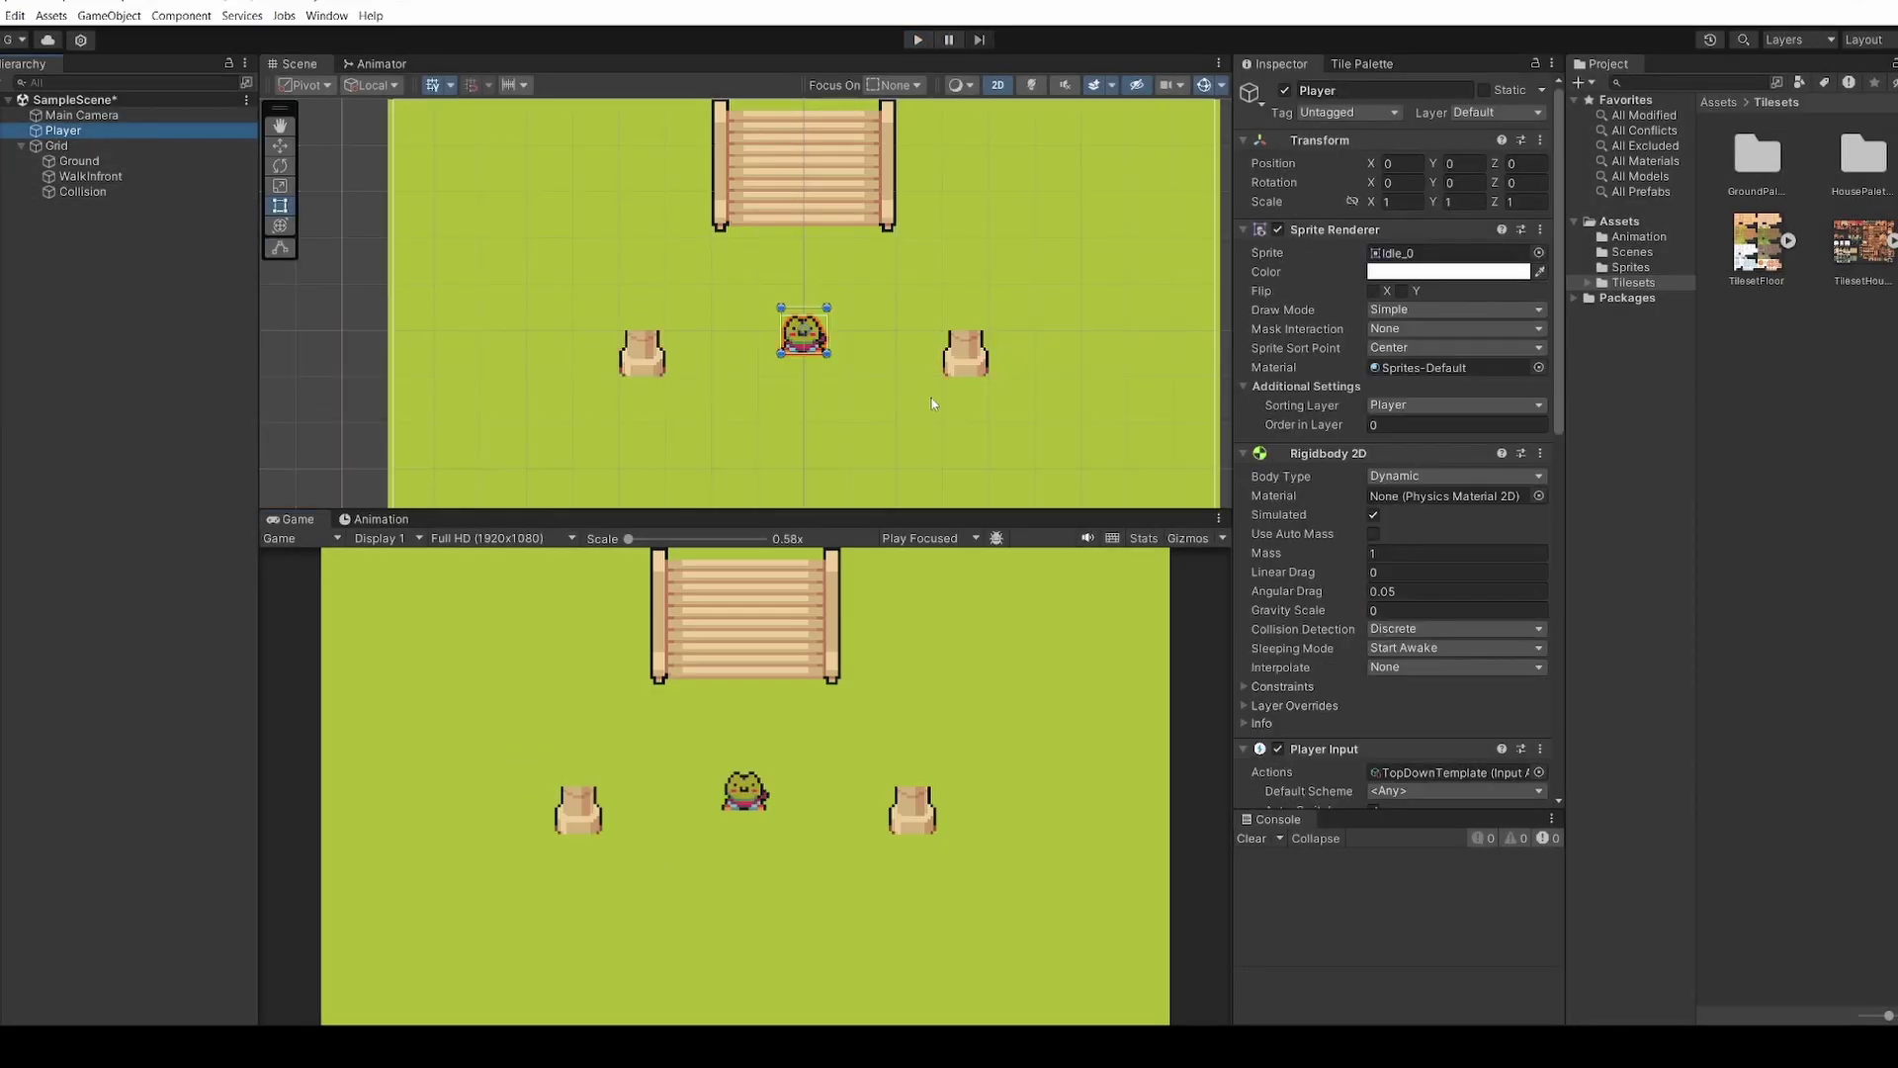
pyautogui.click(1243, 687)
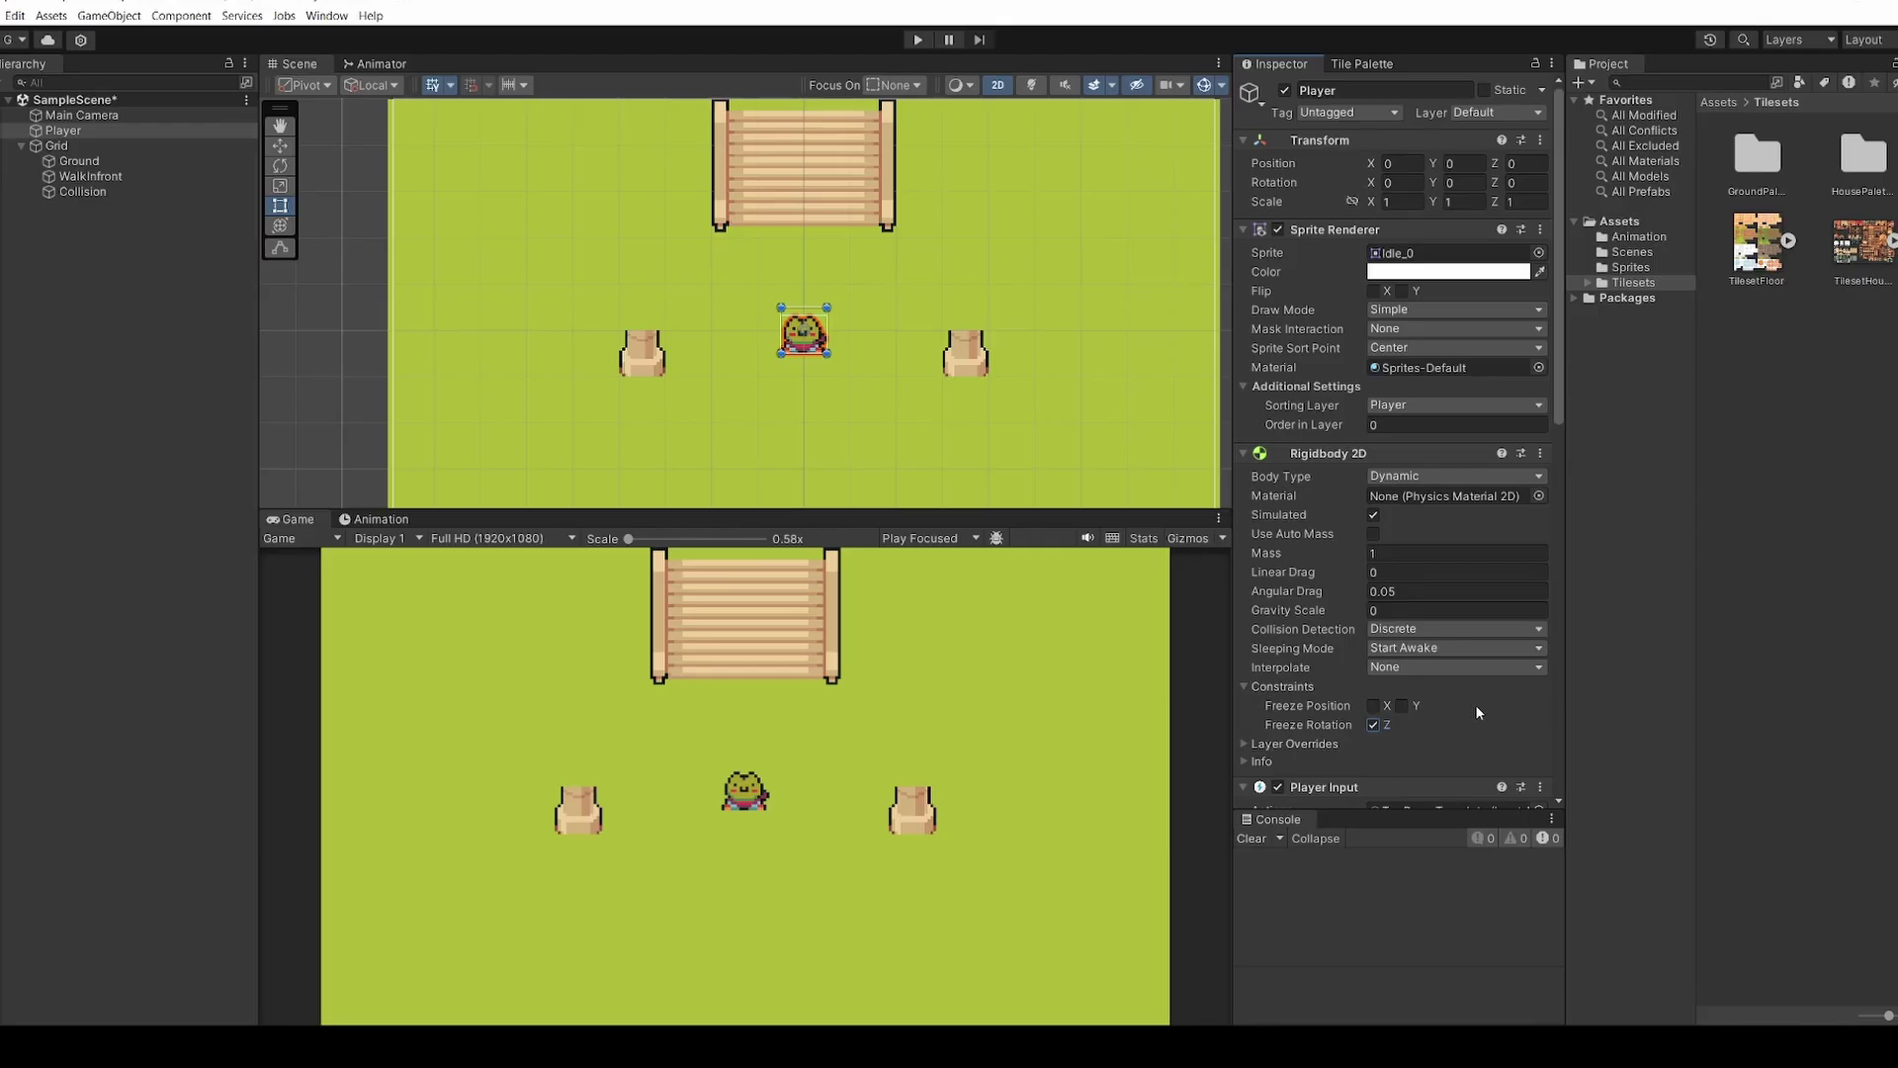
# Run the game, walk the player against the left pillar and around it to retest the collision, and stop play mode
pyautogui.hotkey('ctrl', 'p')
pyautogui.press('Left')
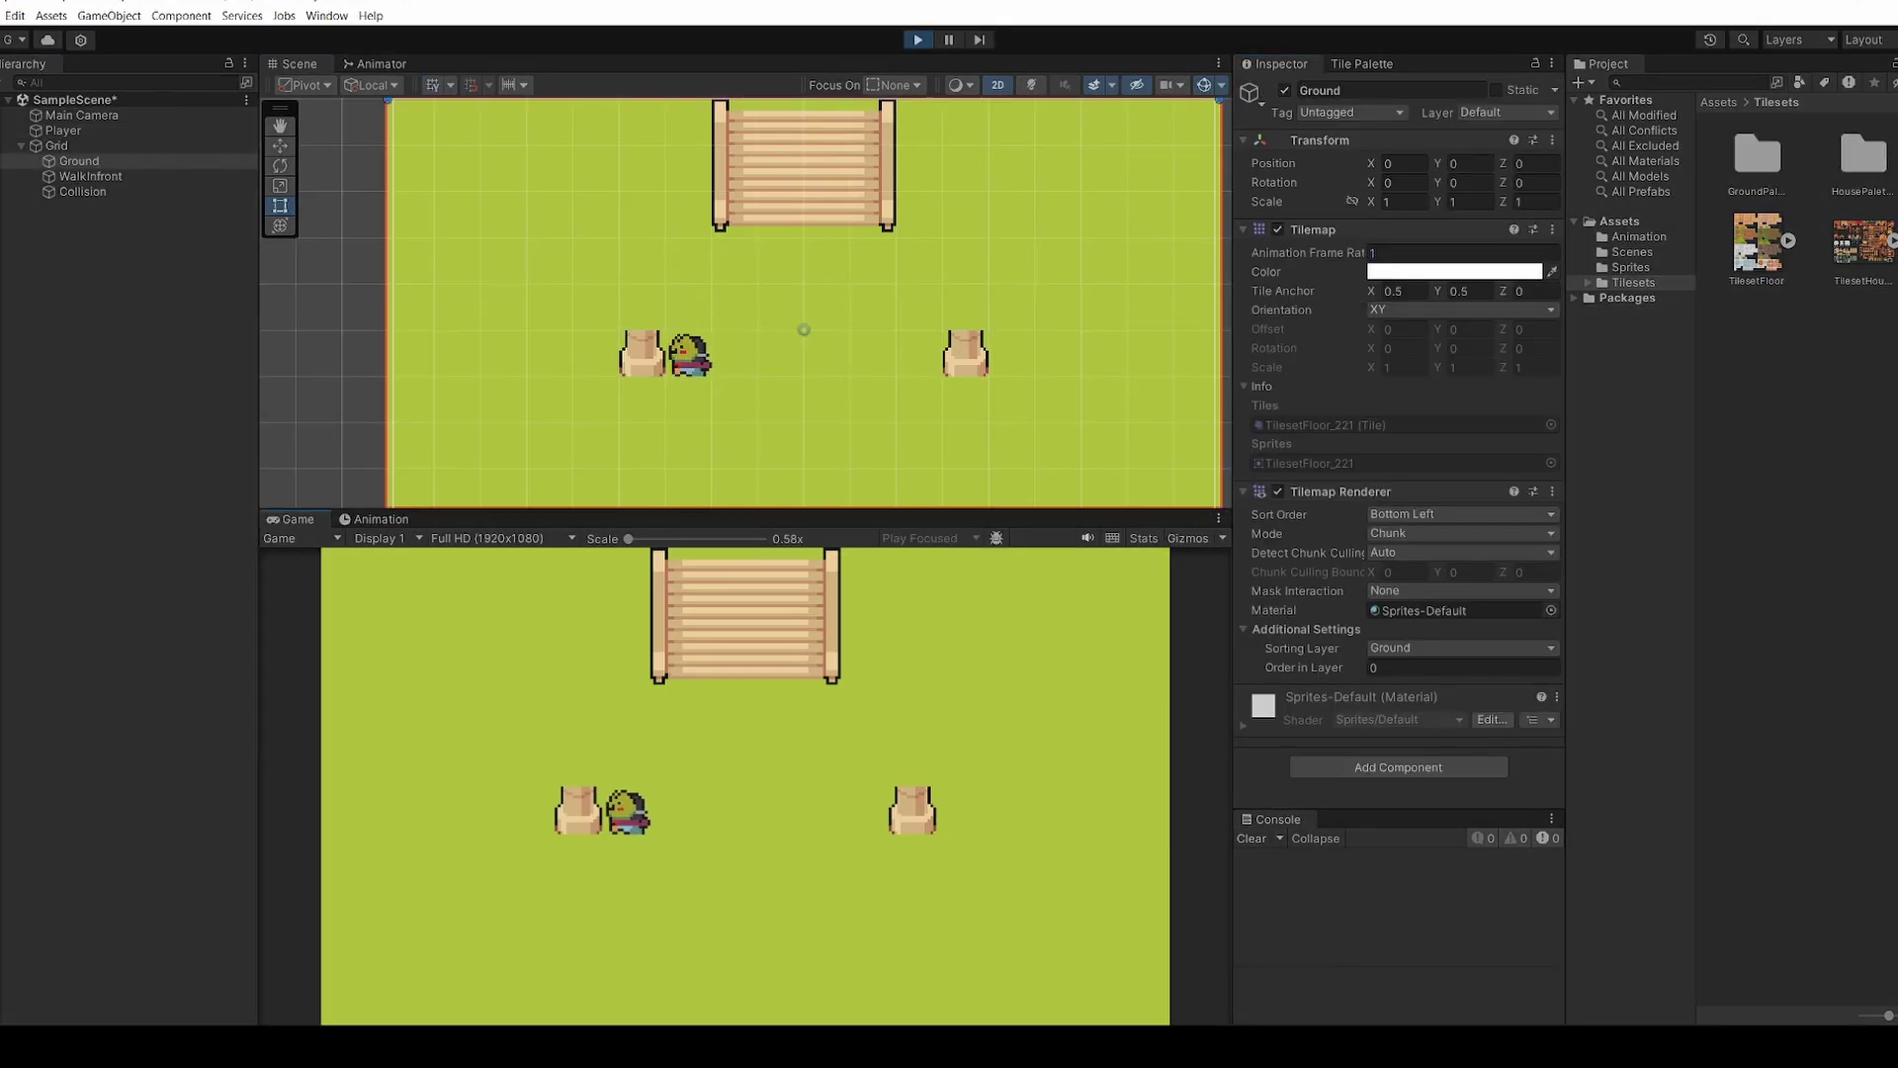
pyautogui.press('Up')
pyautogui.press('Left')
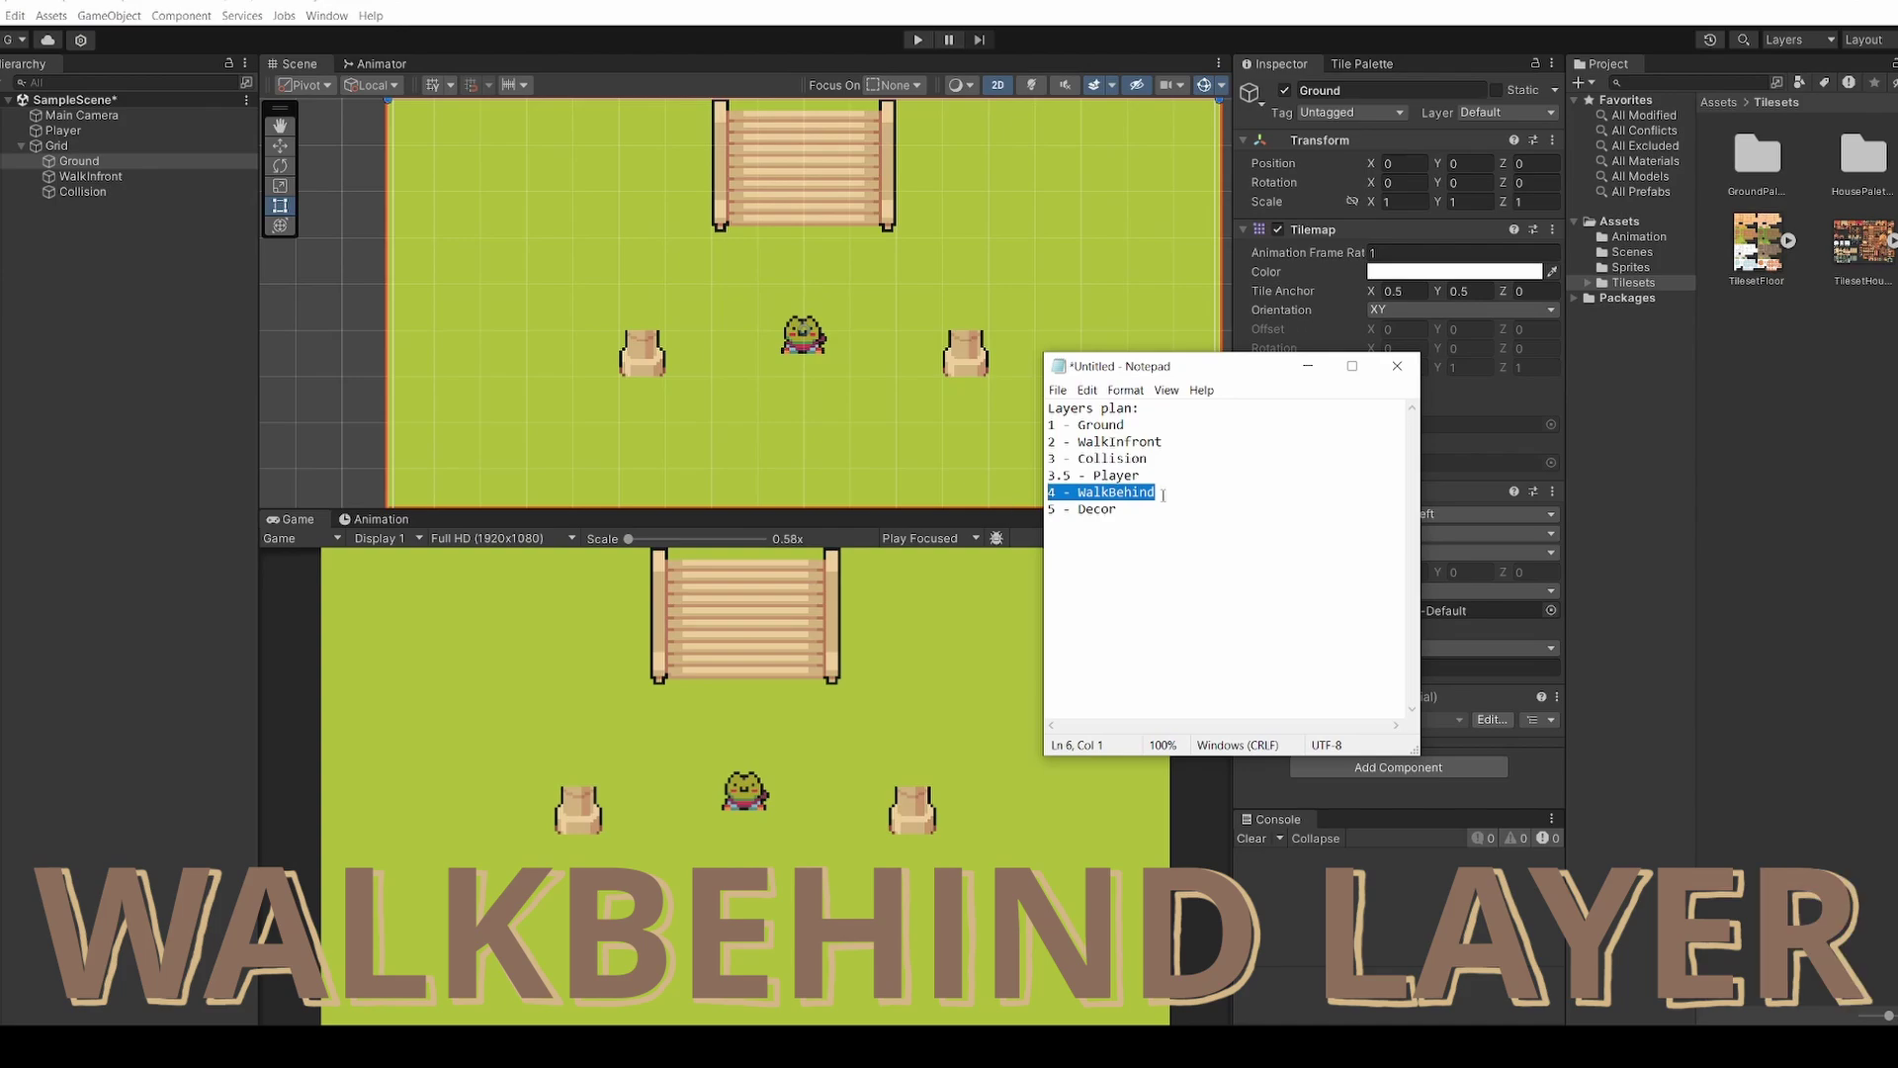
# Add a rectangular tilemap named WalkBehind under the Grid
pyautogui.rightClick(73, 146)
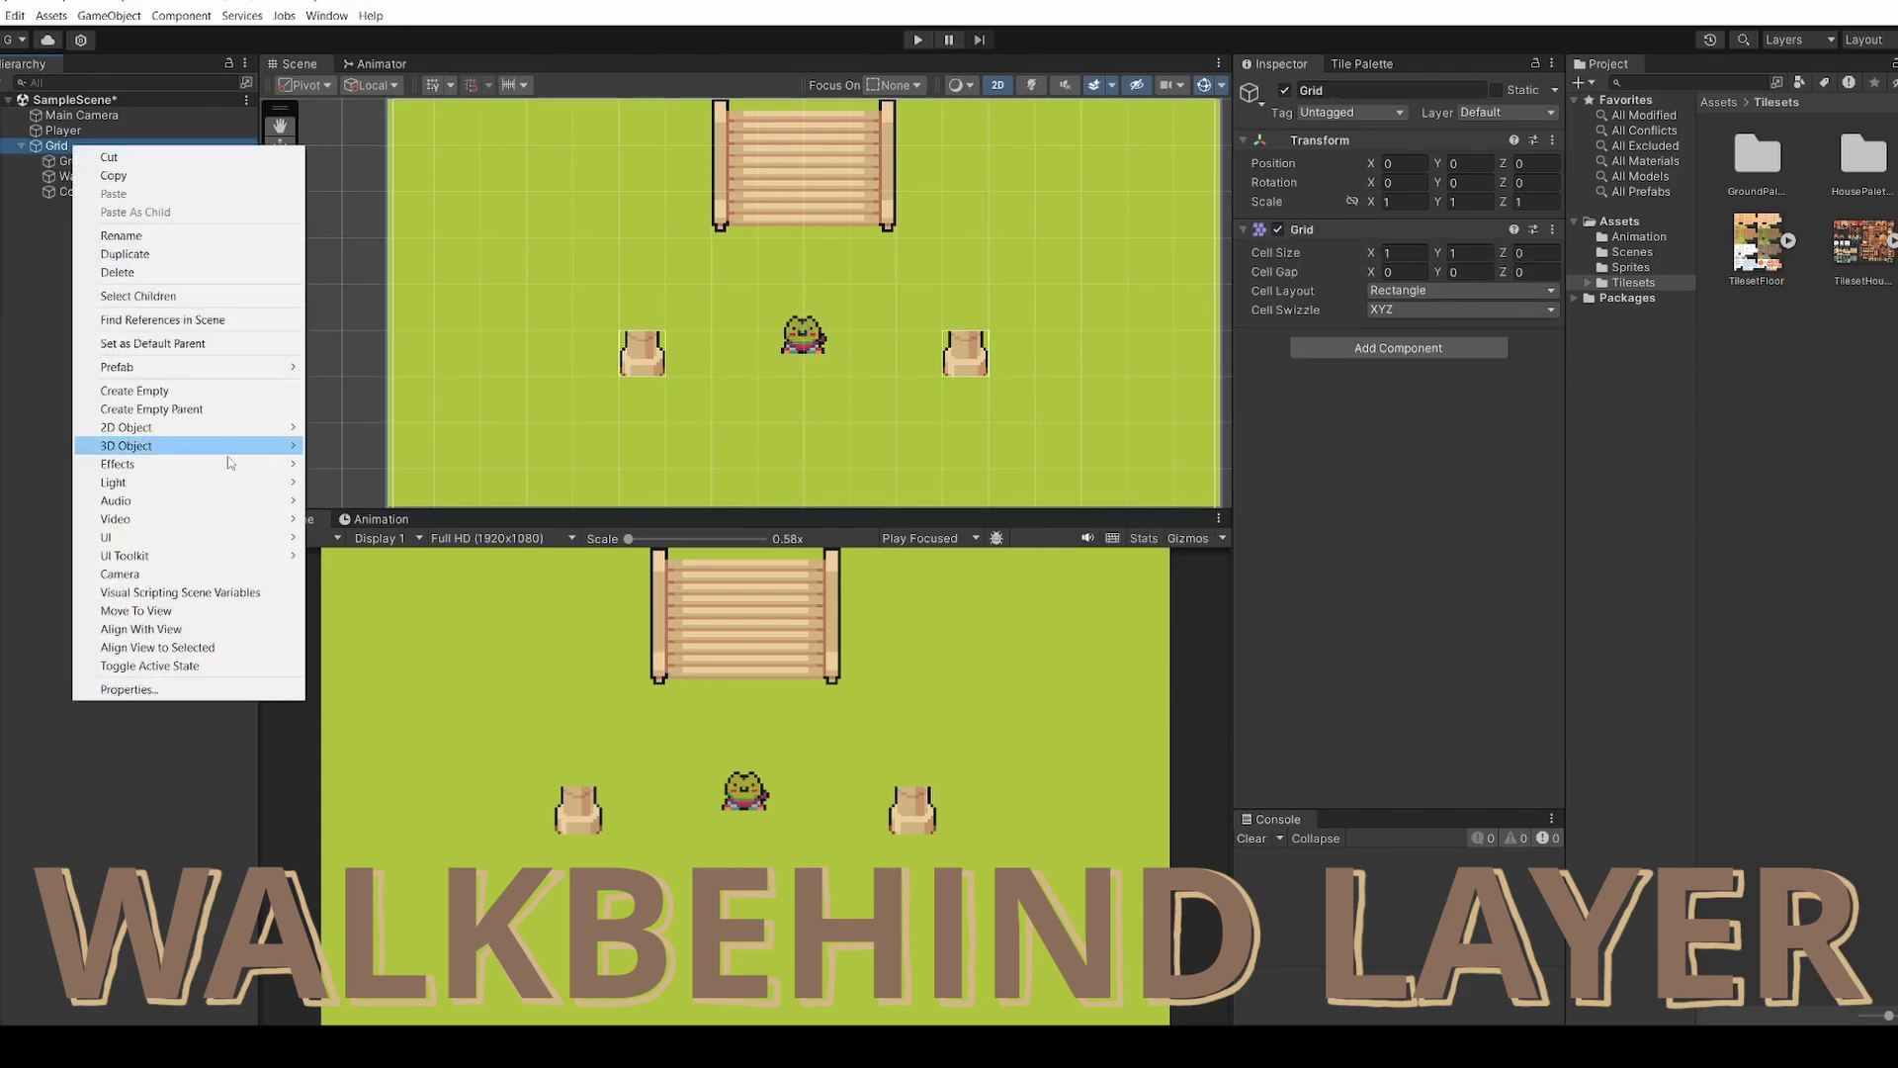
pyautogui.moveTo(188, 427)
pyautogui.moveTo(401, 476)
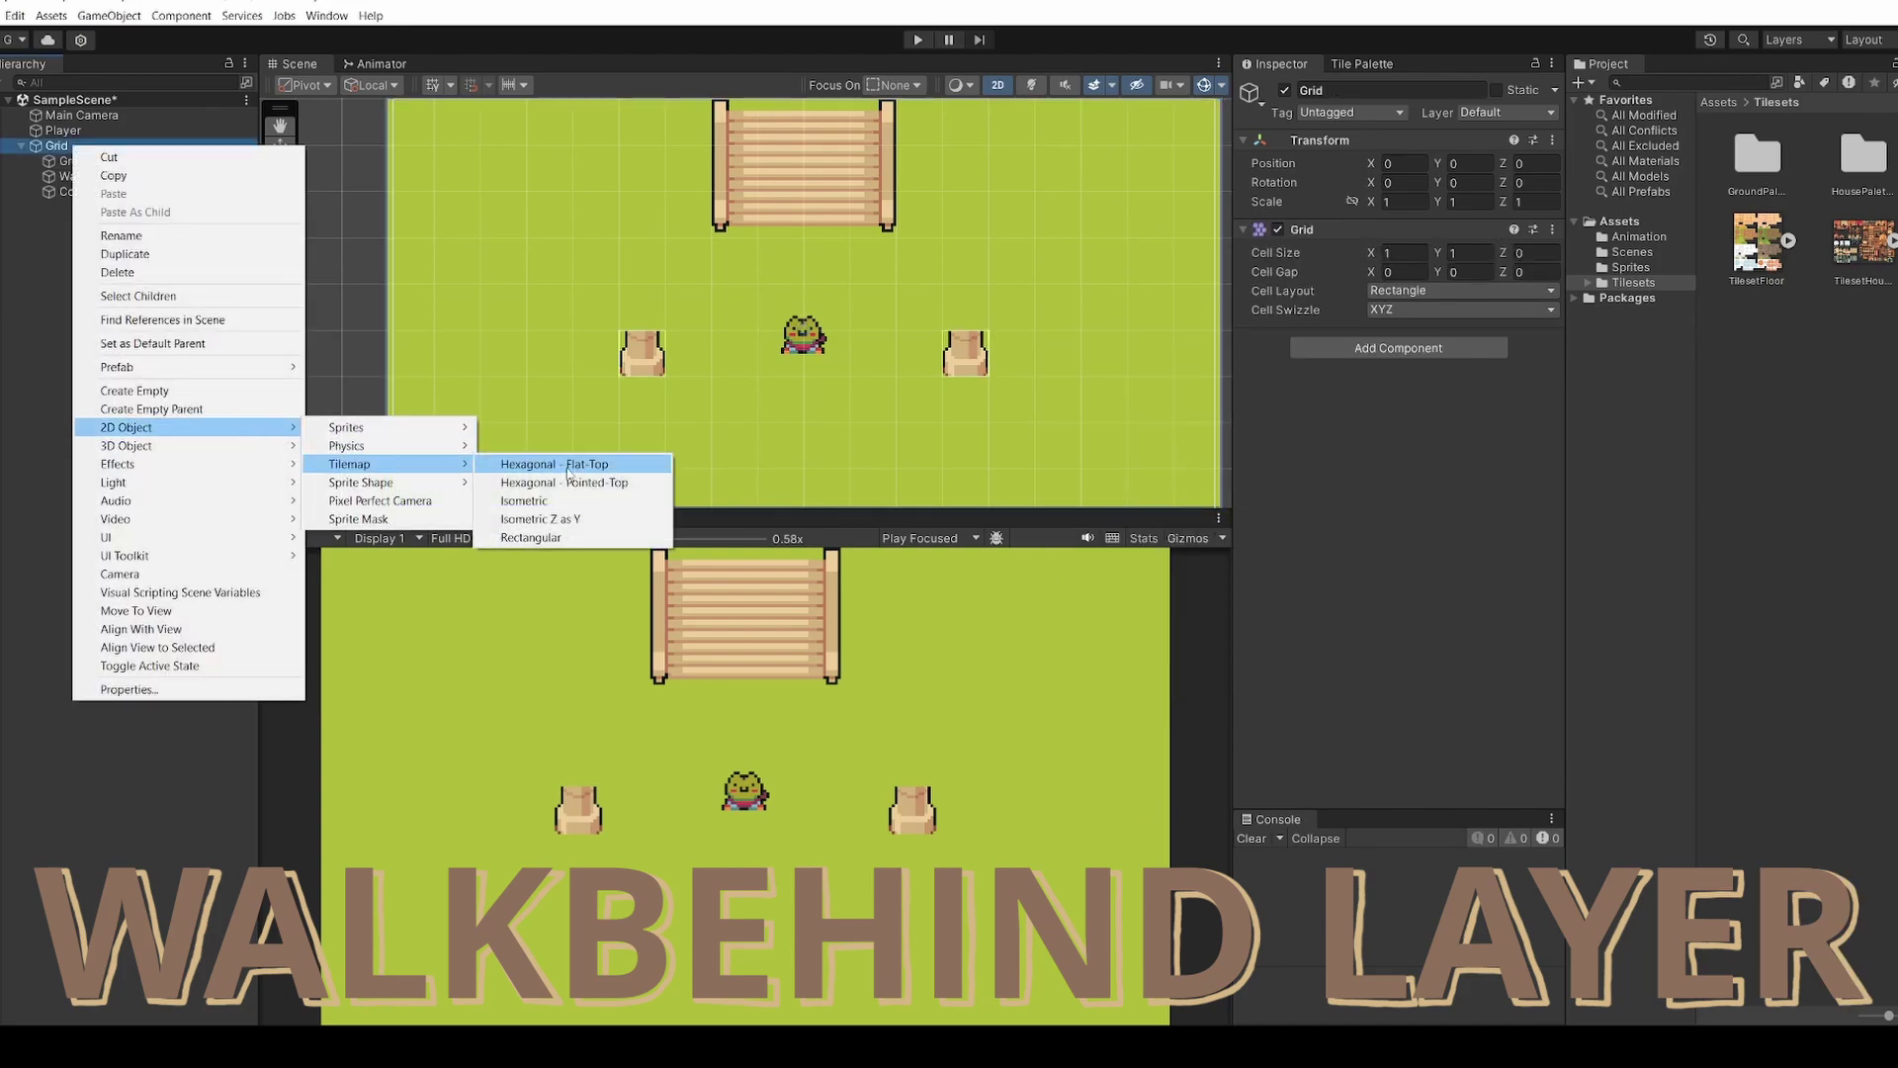
pyautogui.click(553, 539)
pyautogui.write('WalkBehi')
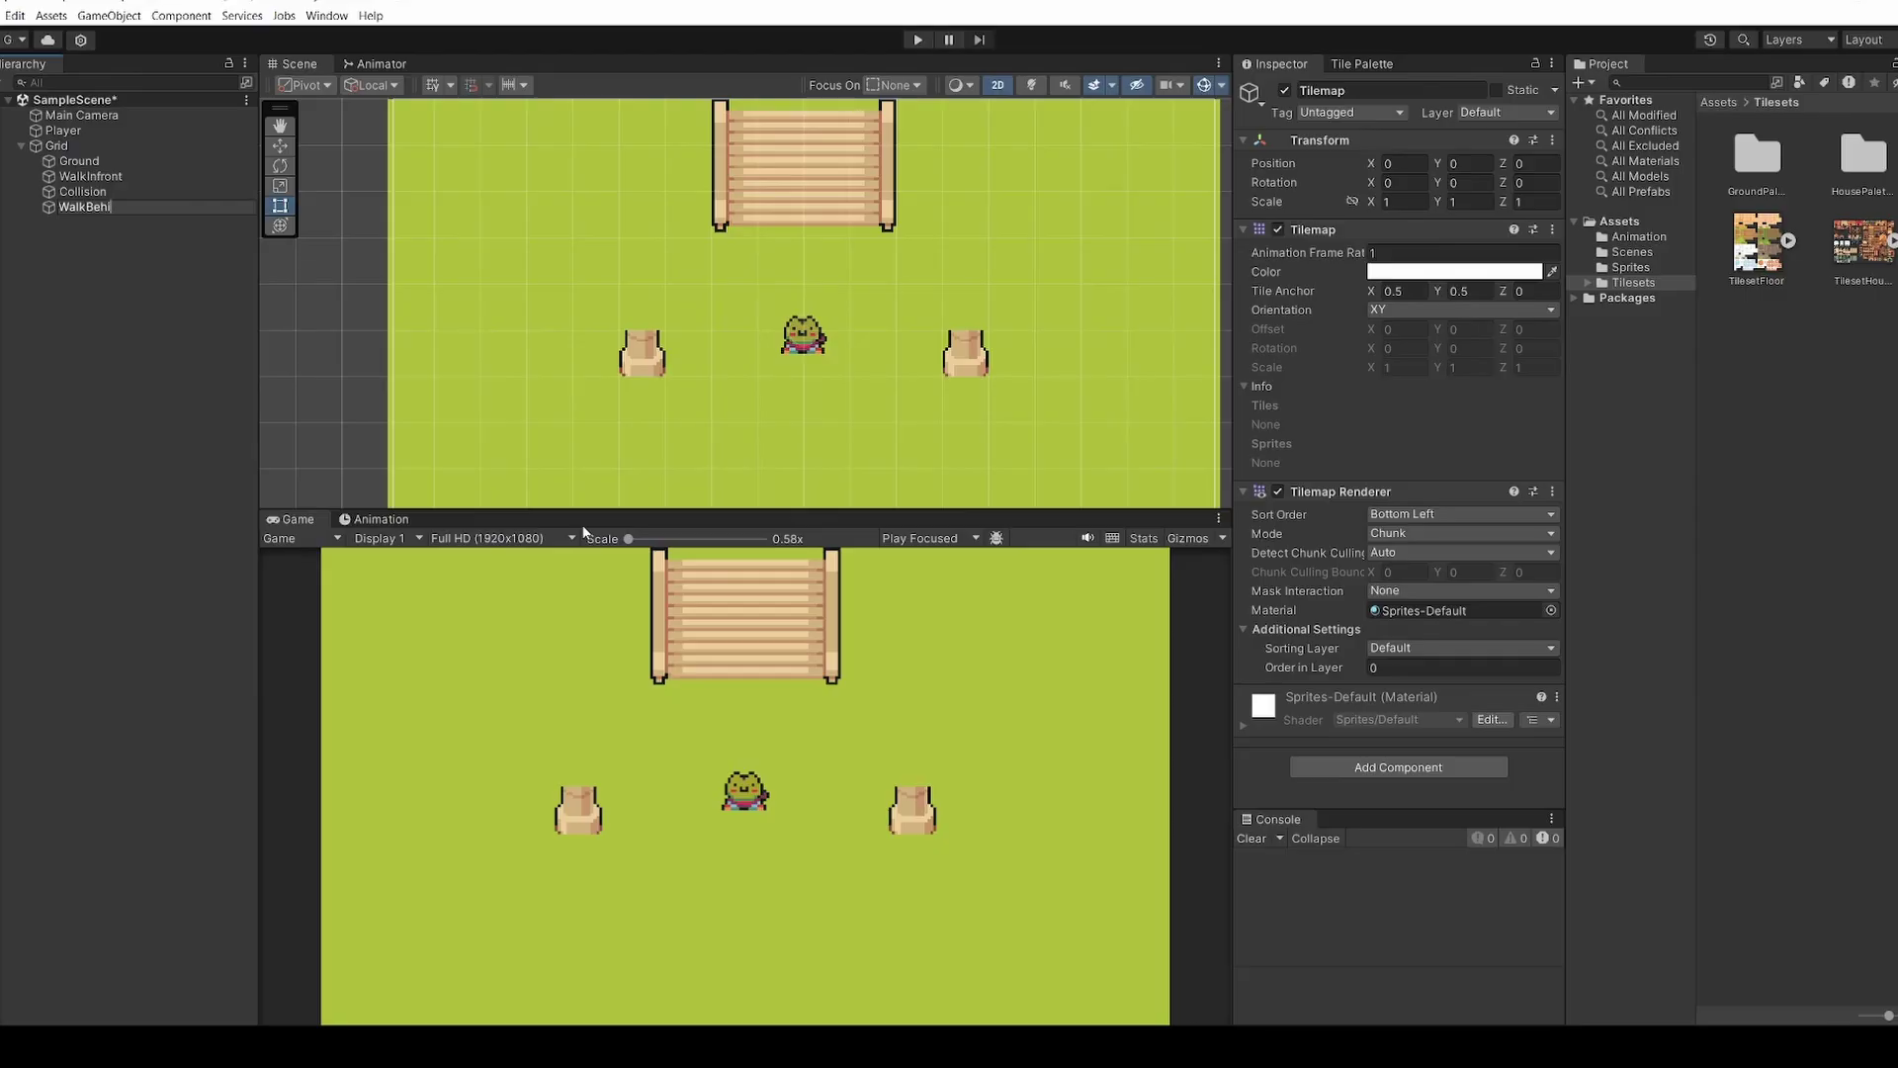
pyautogui.write('nd')
pyautogui.press('Return')
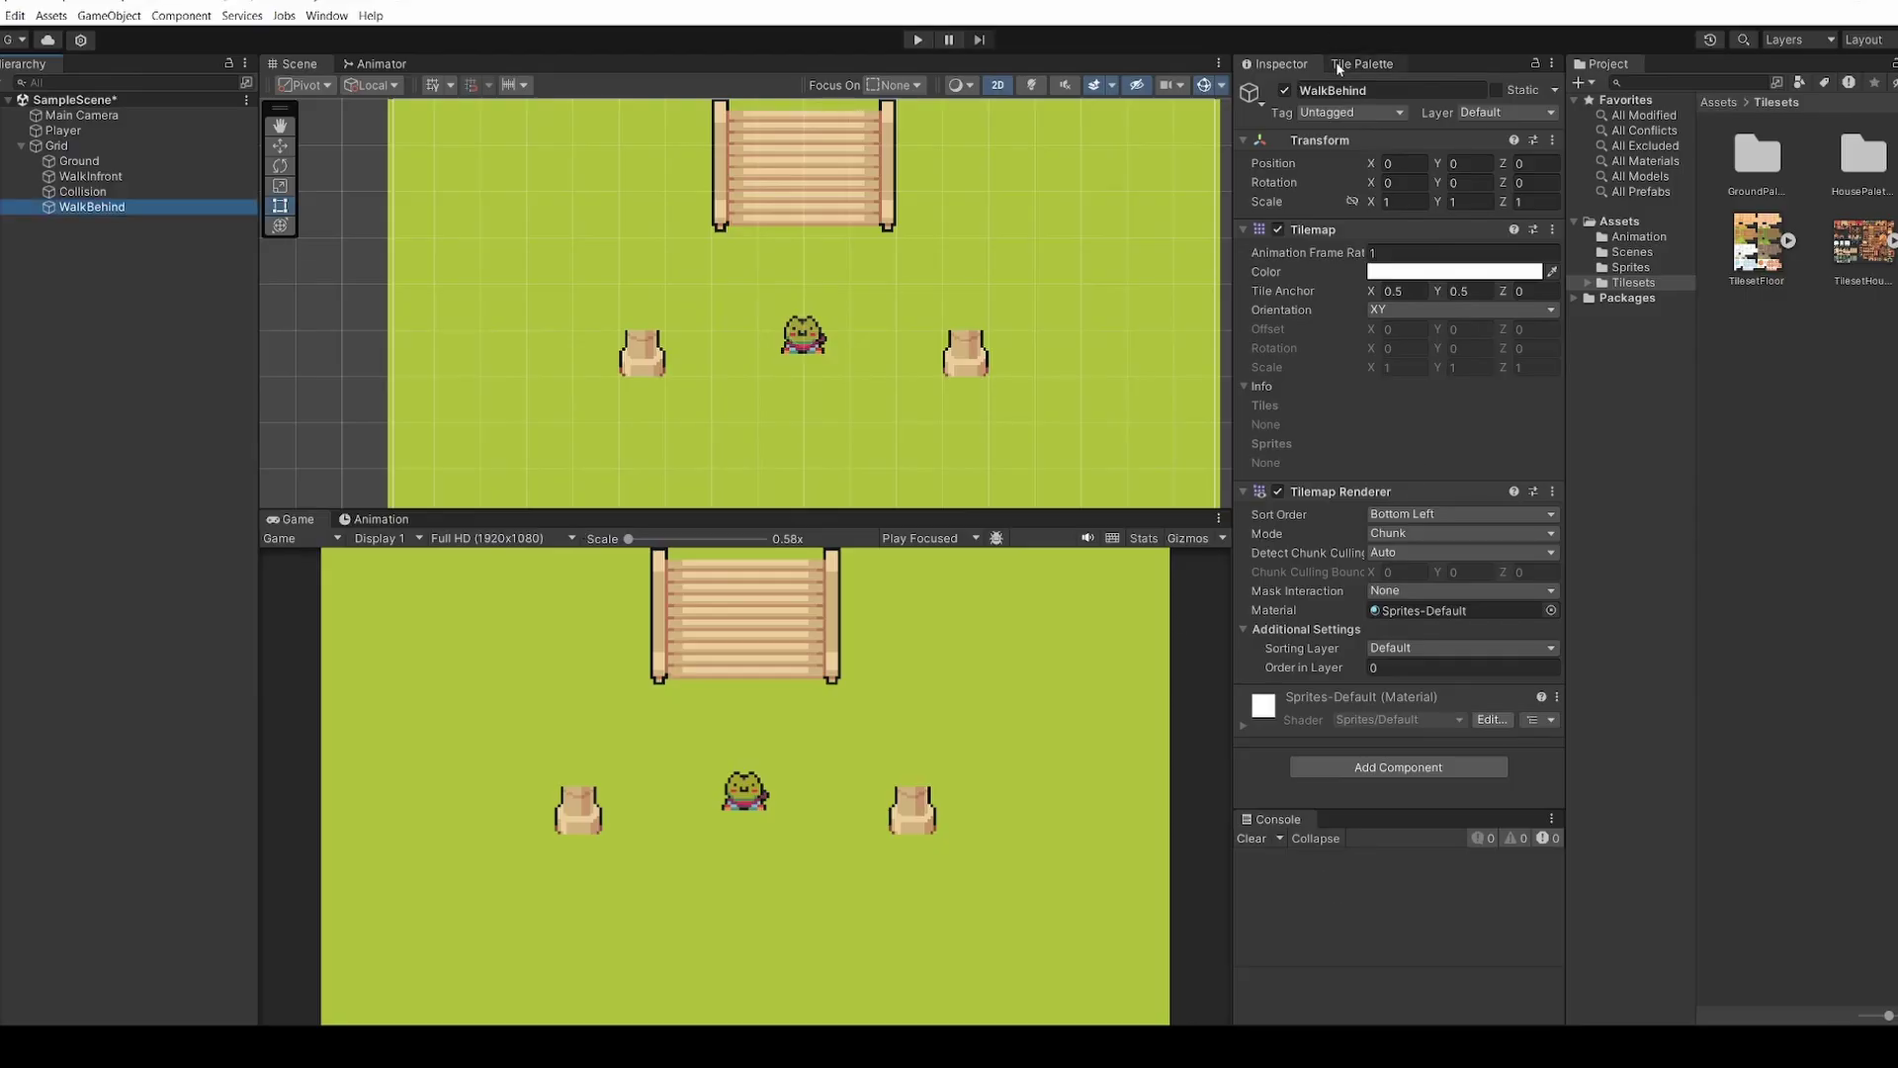
# Set the WalkBehind tilemap's sorting layer to WalkBehind
pyautogui.click(1468, 648)
pyautogui.click(1414, 651)
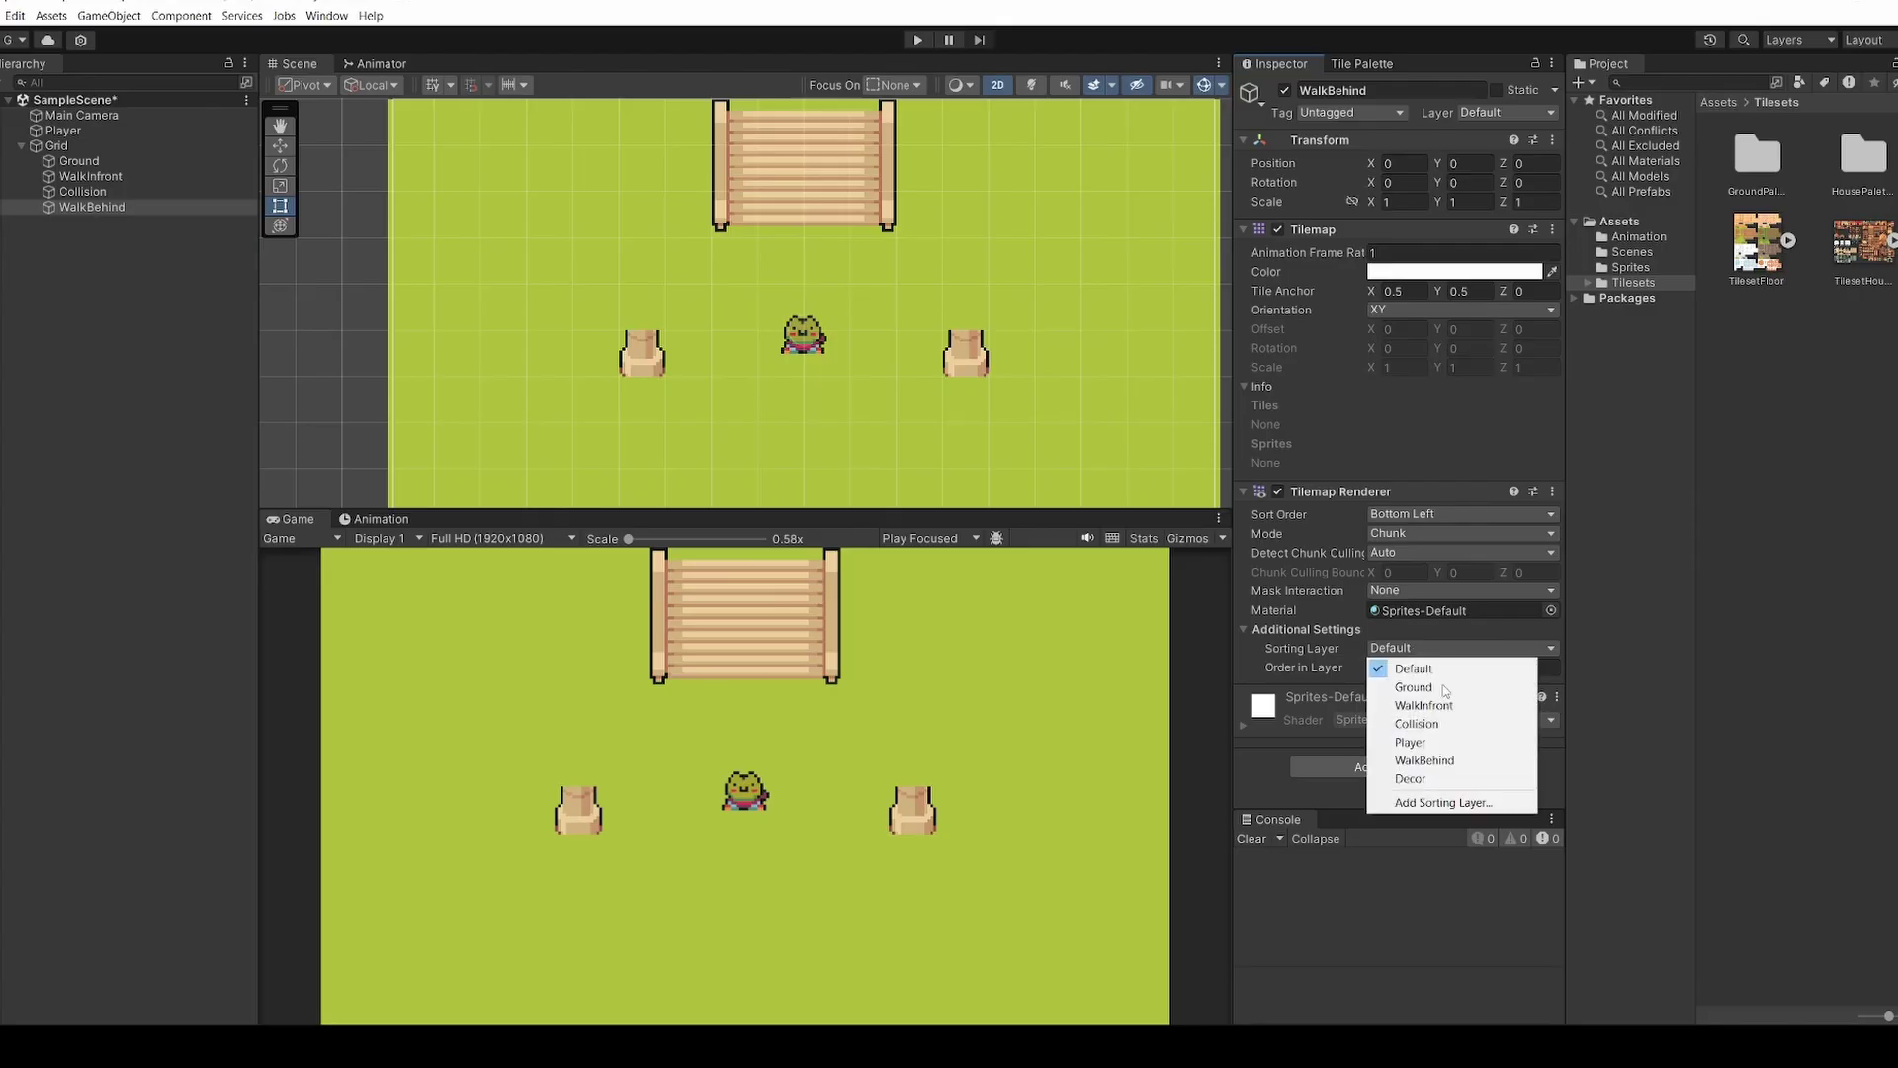
pyautogui.click(1438, 757)
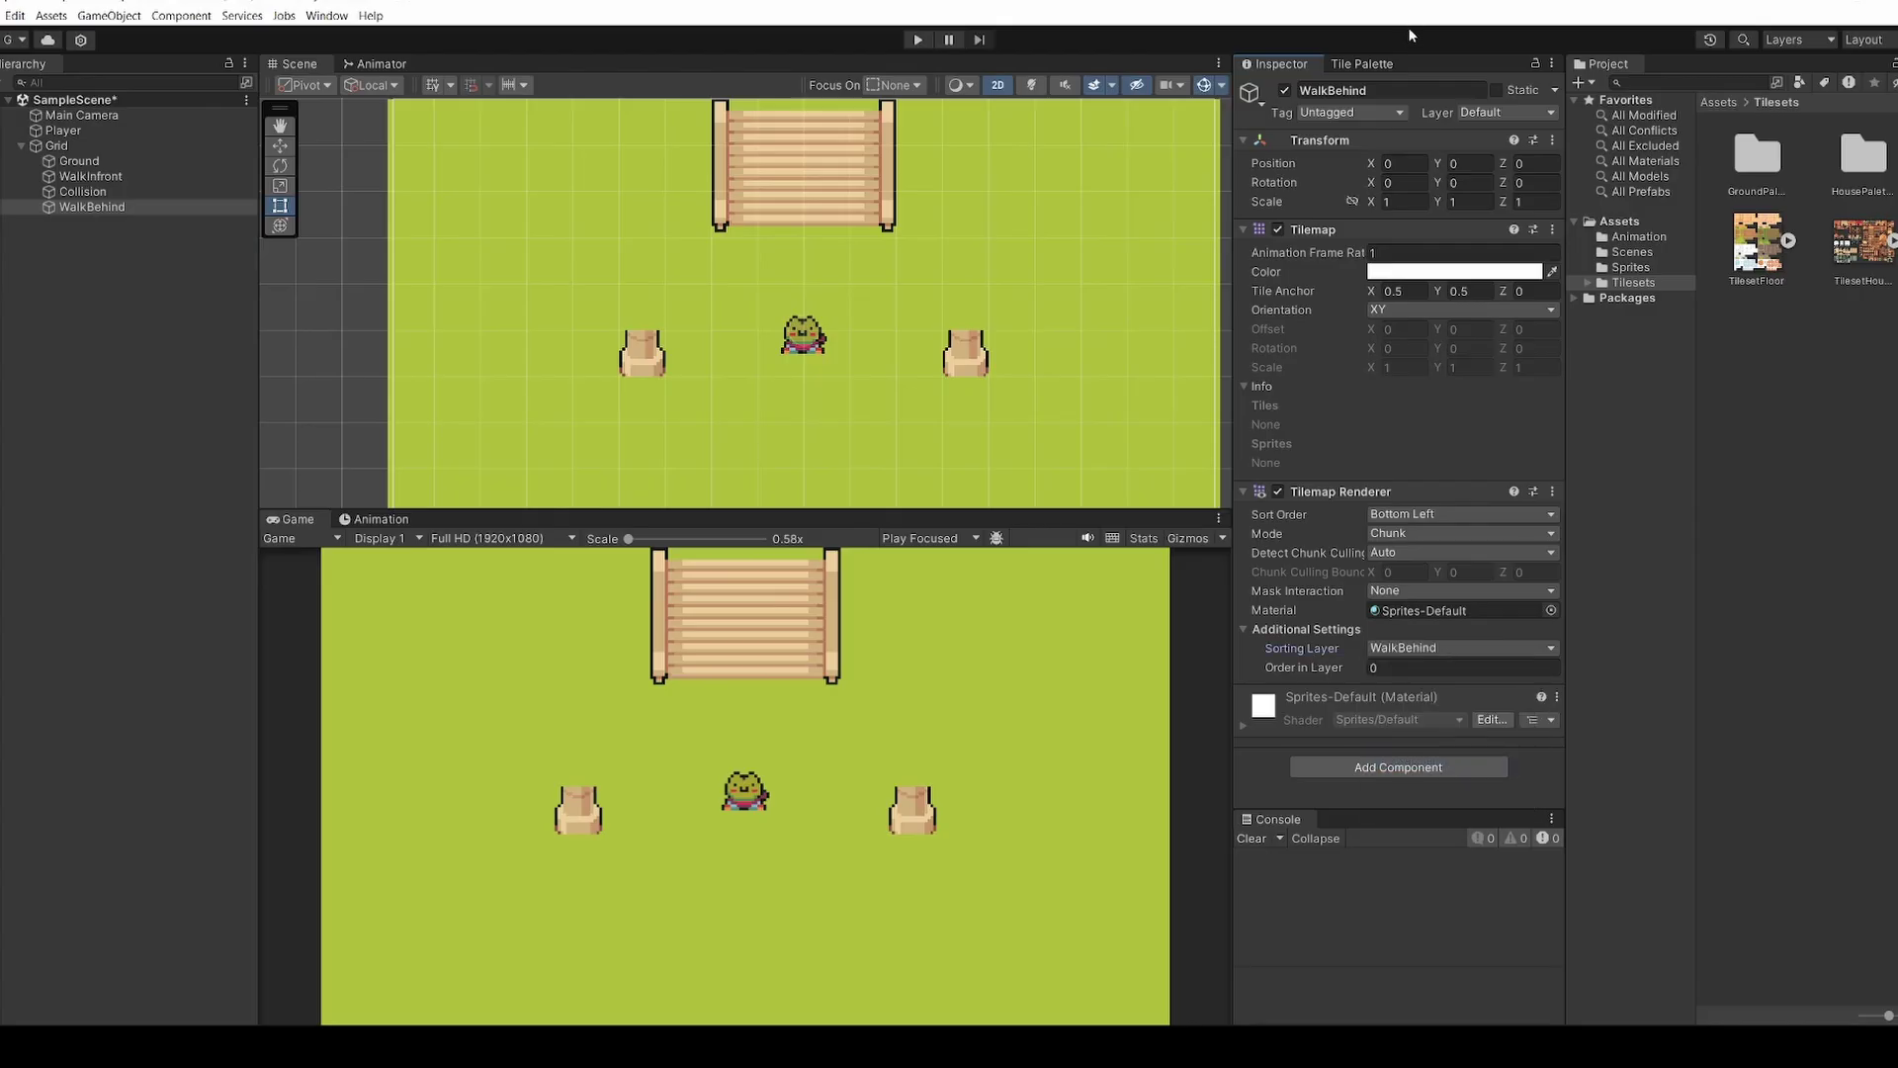
# Paint the two-tile upper part of the beige pillar above both pillar bases on the WalkBehind tilemap
pyautogui.click(1363, 63)
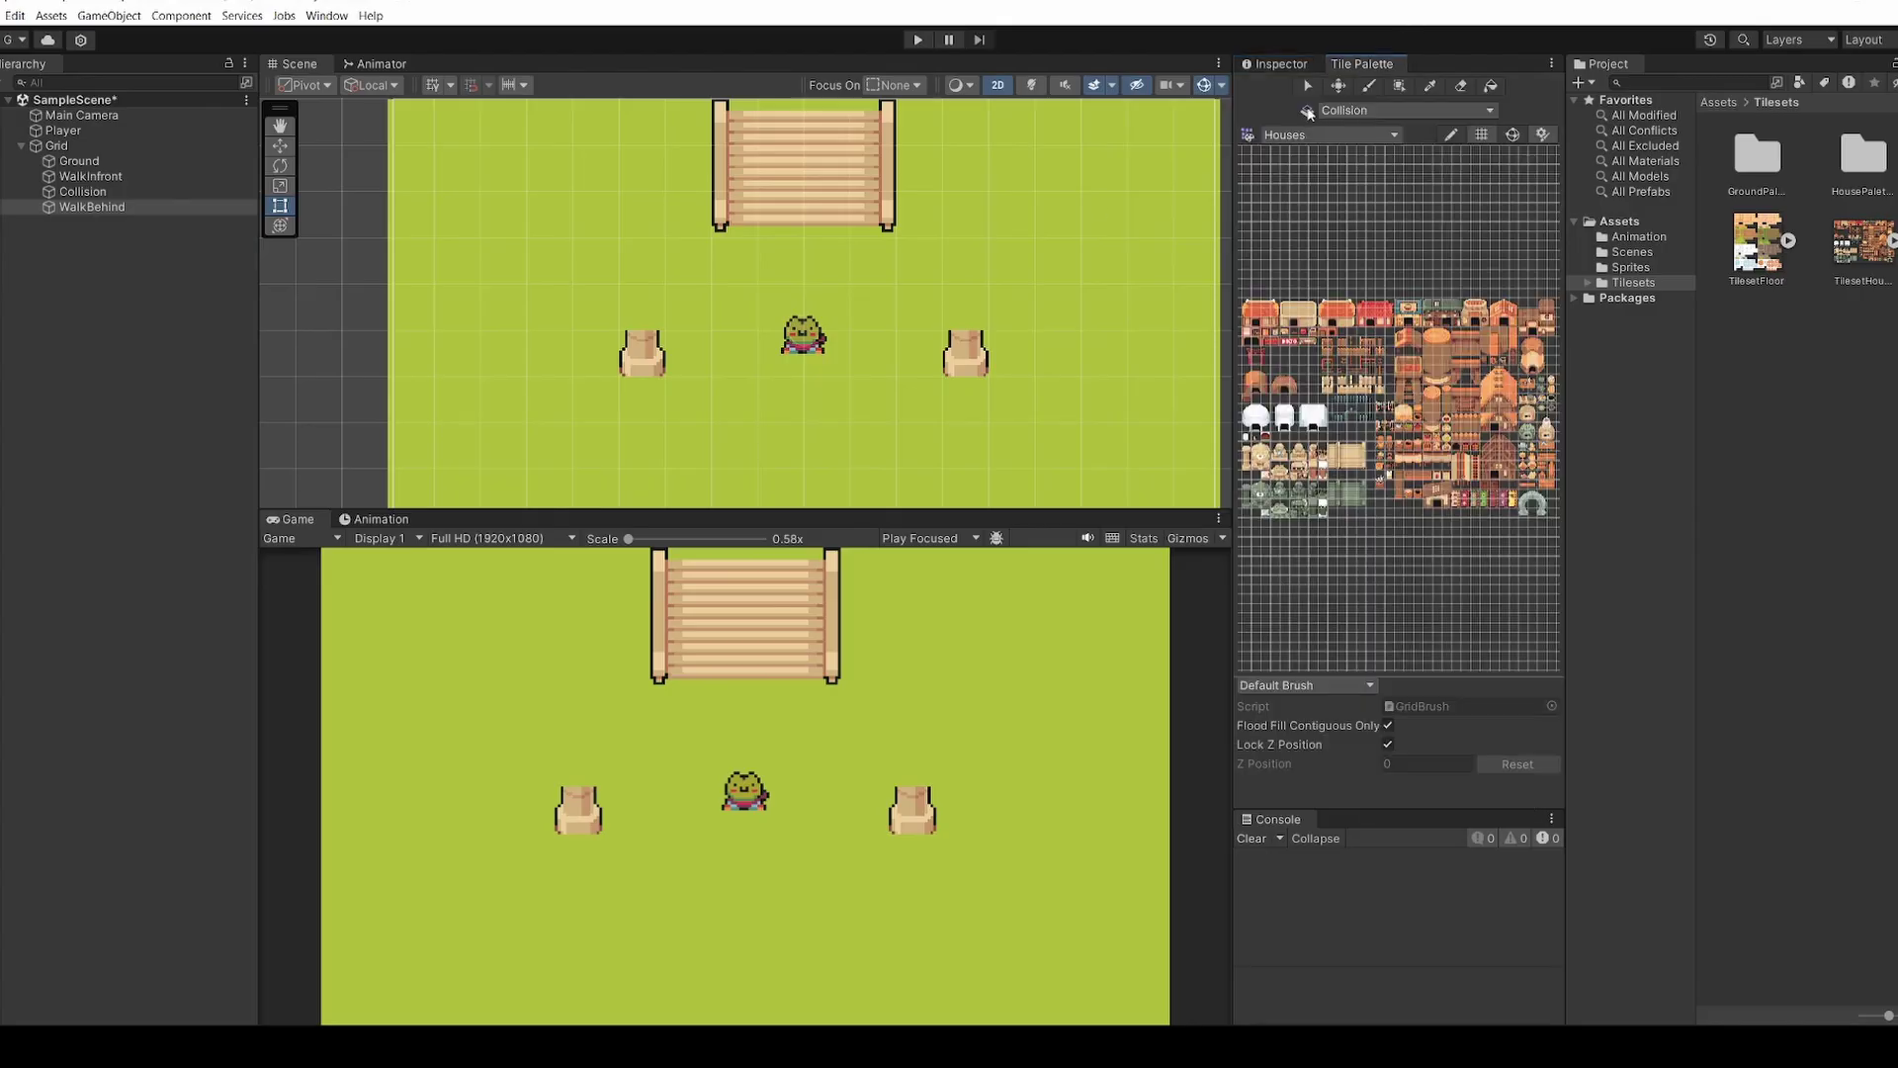
pyautogui.click(1380, 109)
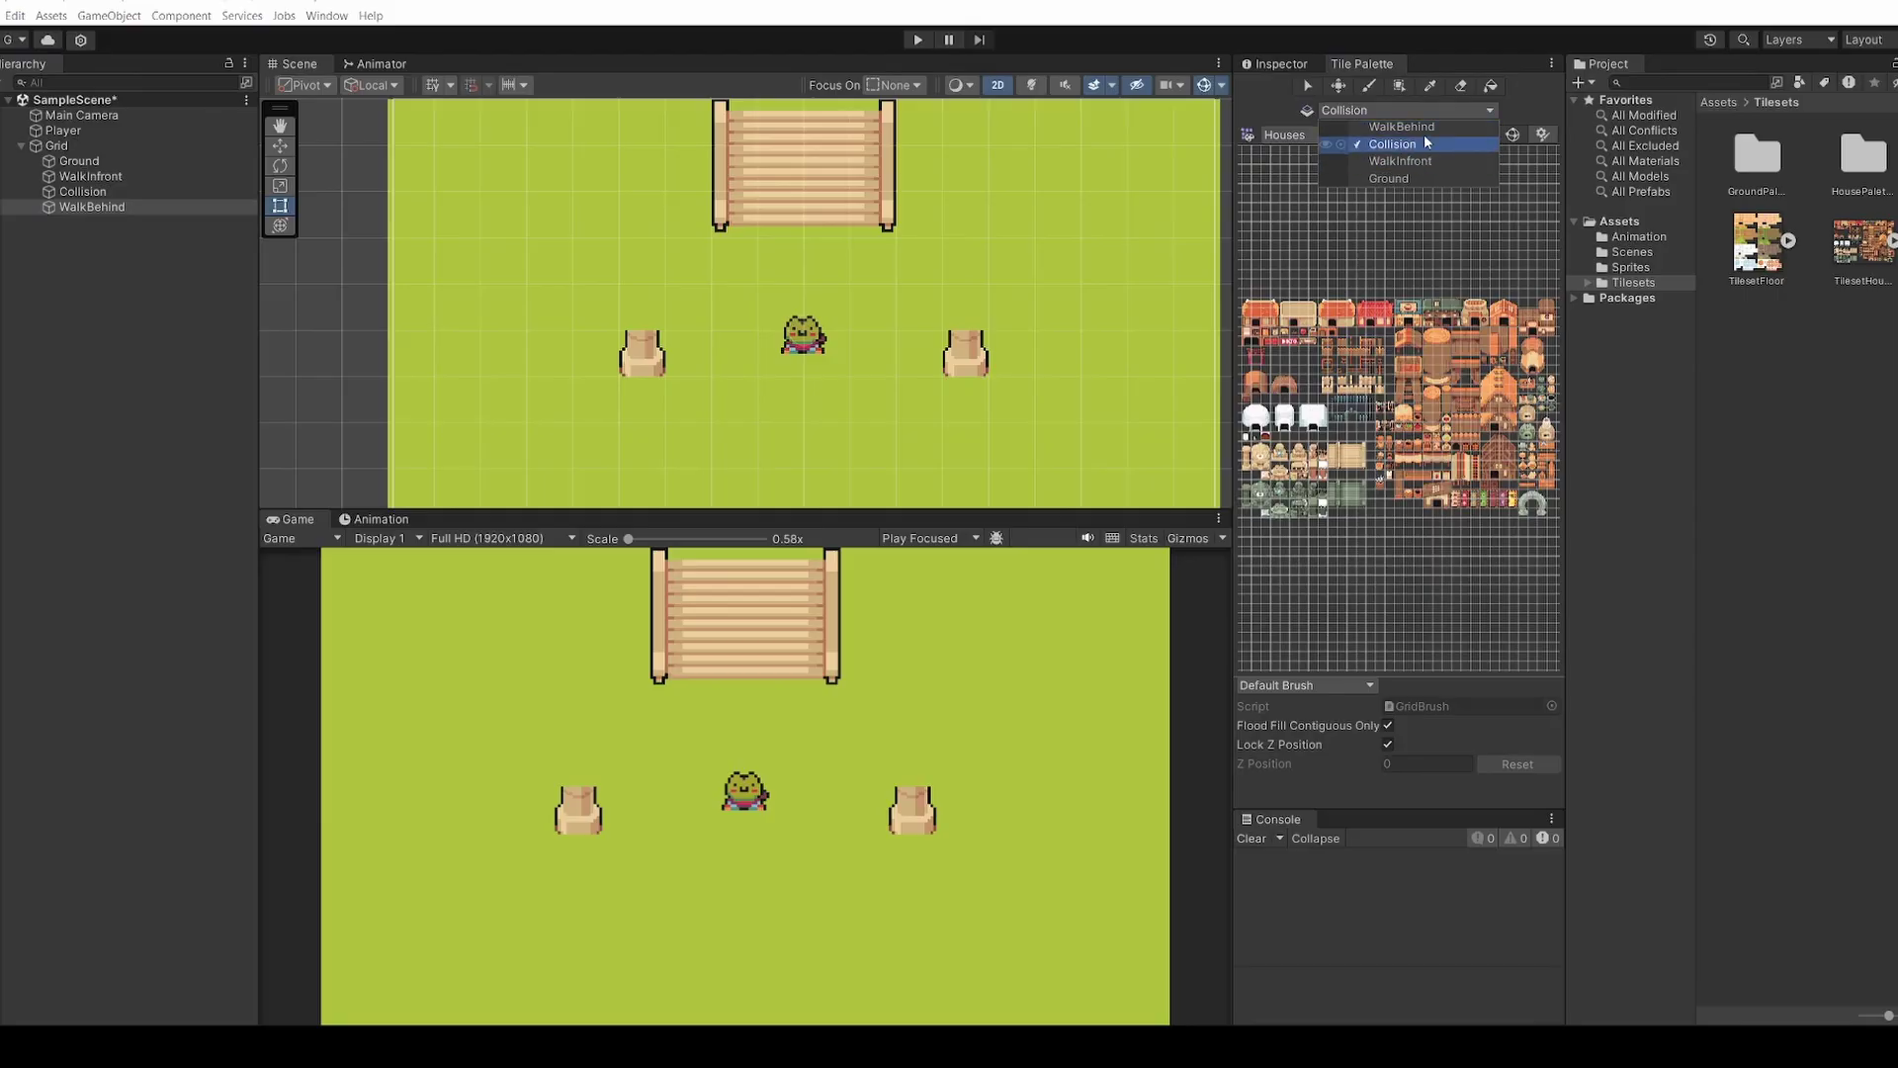
pyautogui.click(1426, 138)
pyautogui.scroll(8, 1423, 450)
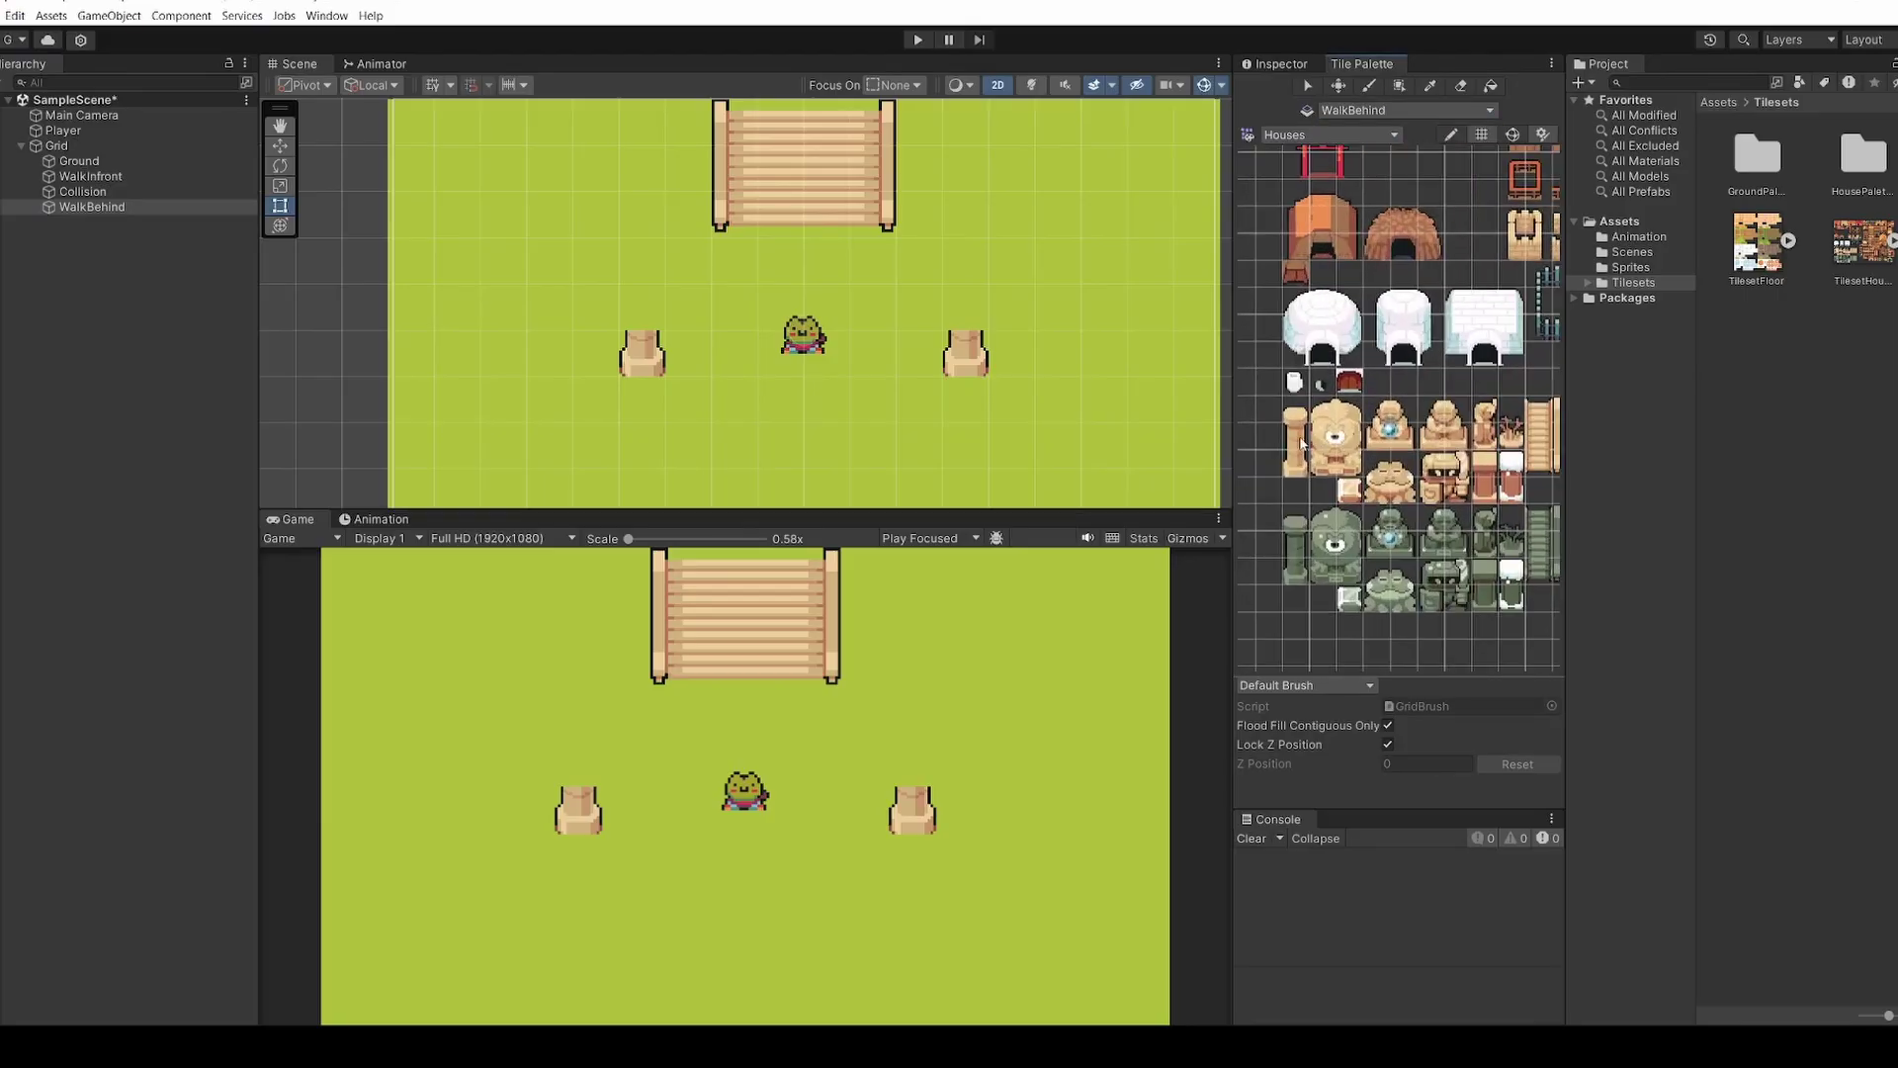
pyautogui.moveTo(1301, 443); pyautogui.dragTo(1301, 411)
pyautogui.scroll(2, 1301, 414)
pyautogui.click(965, 267)
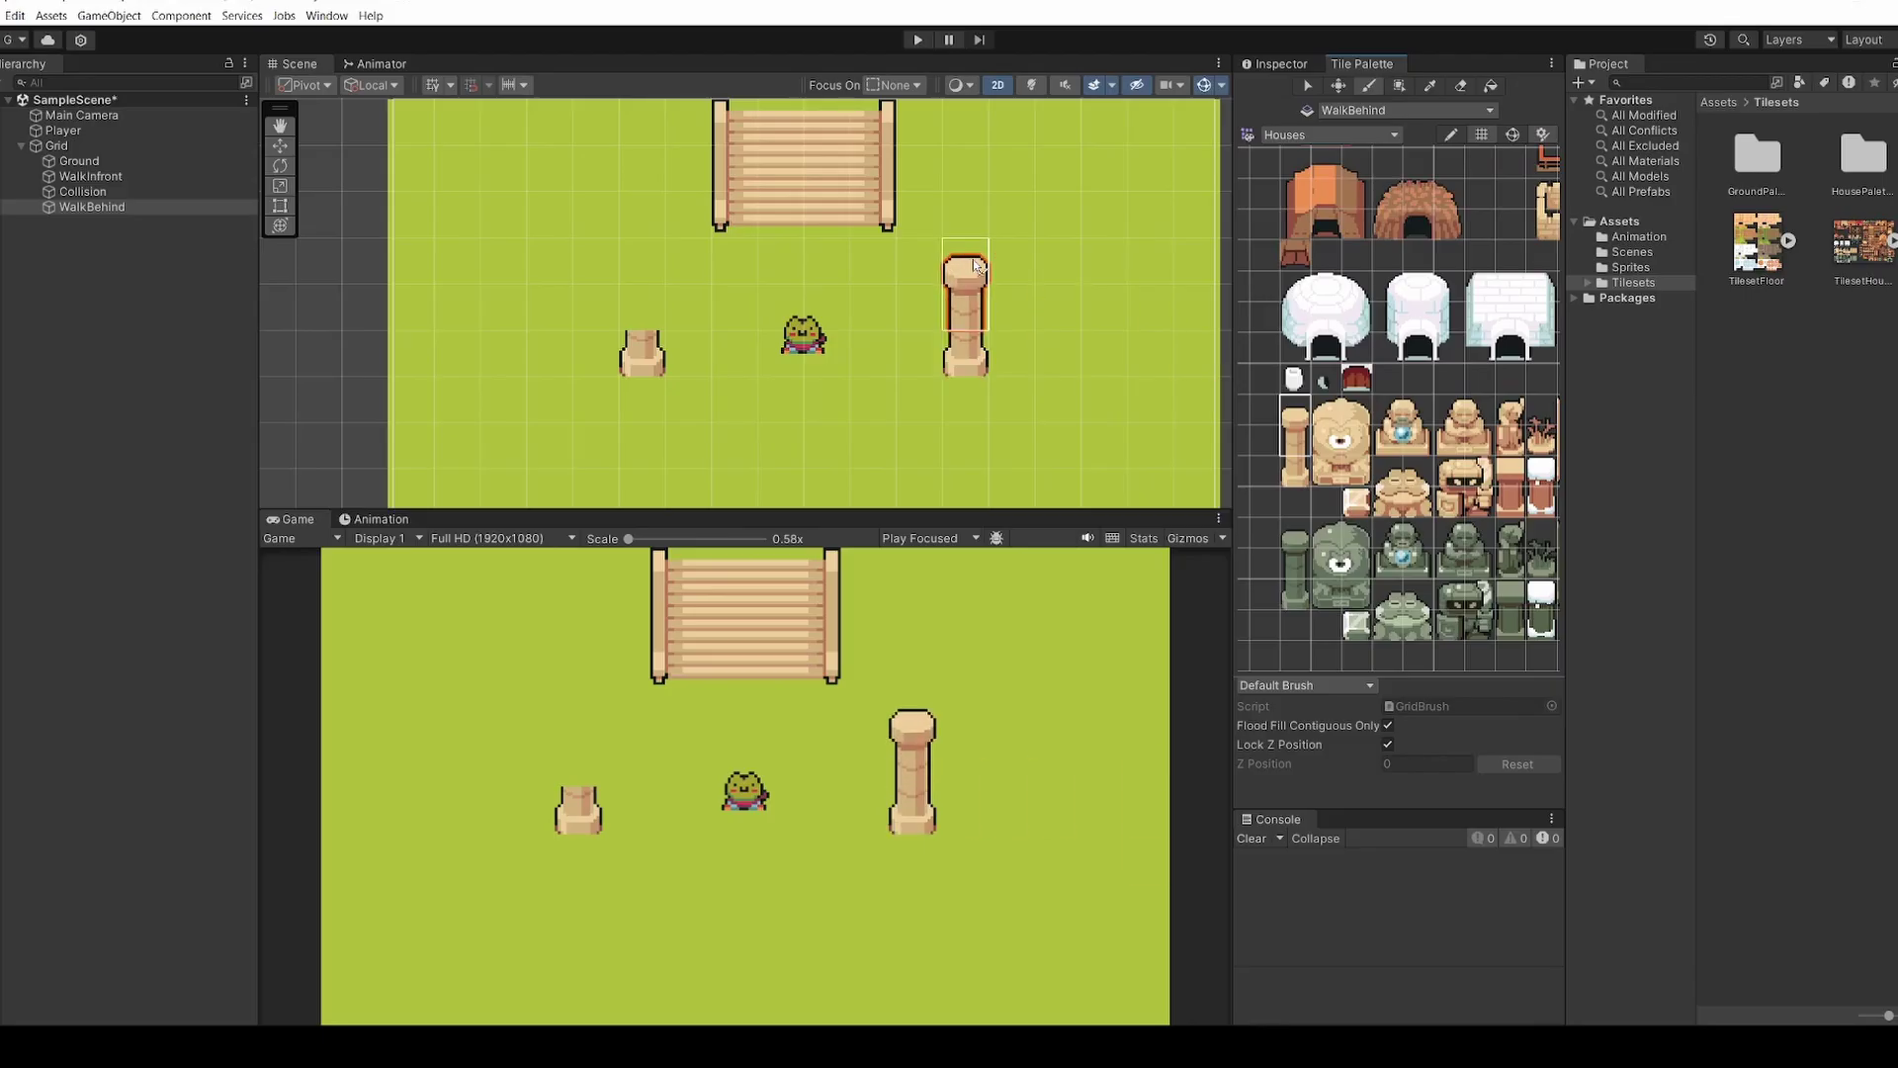
pyautogui.click(642, 267)
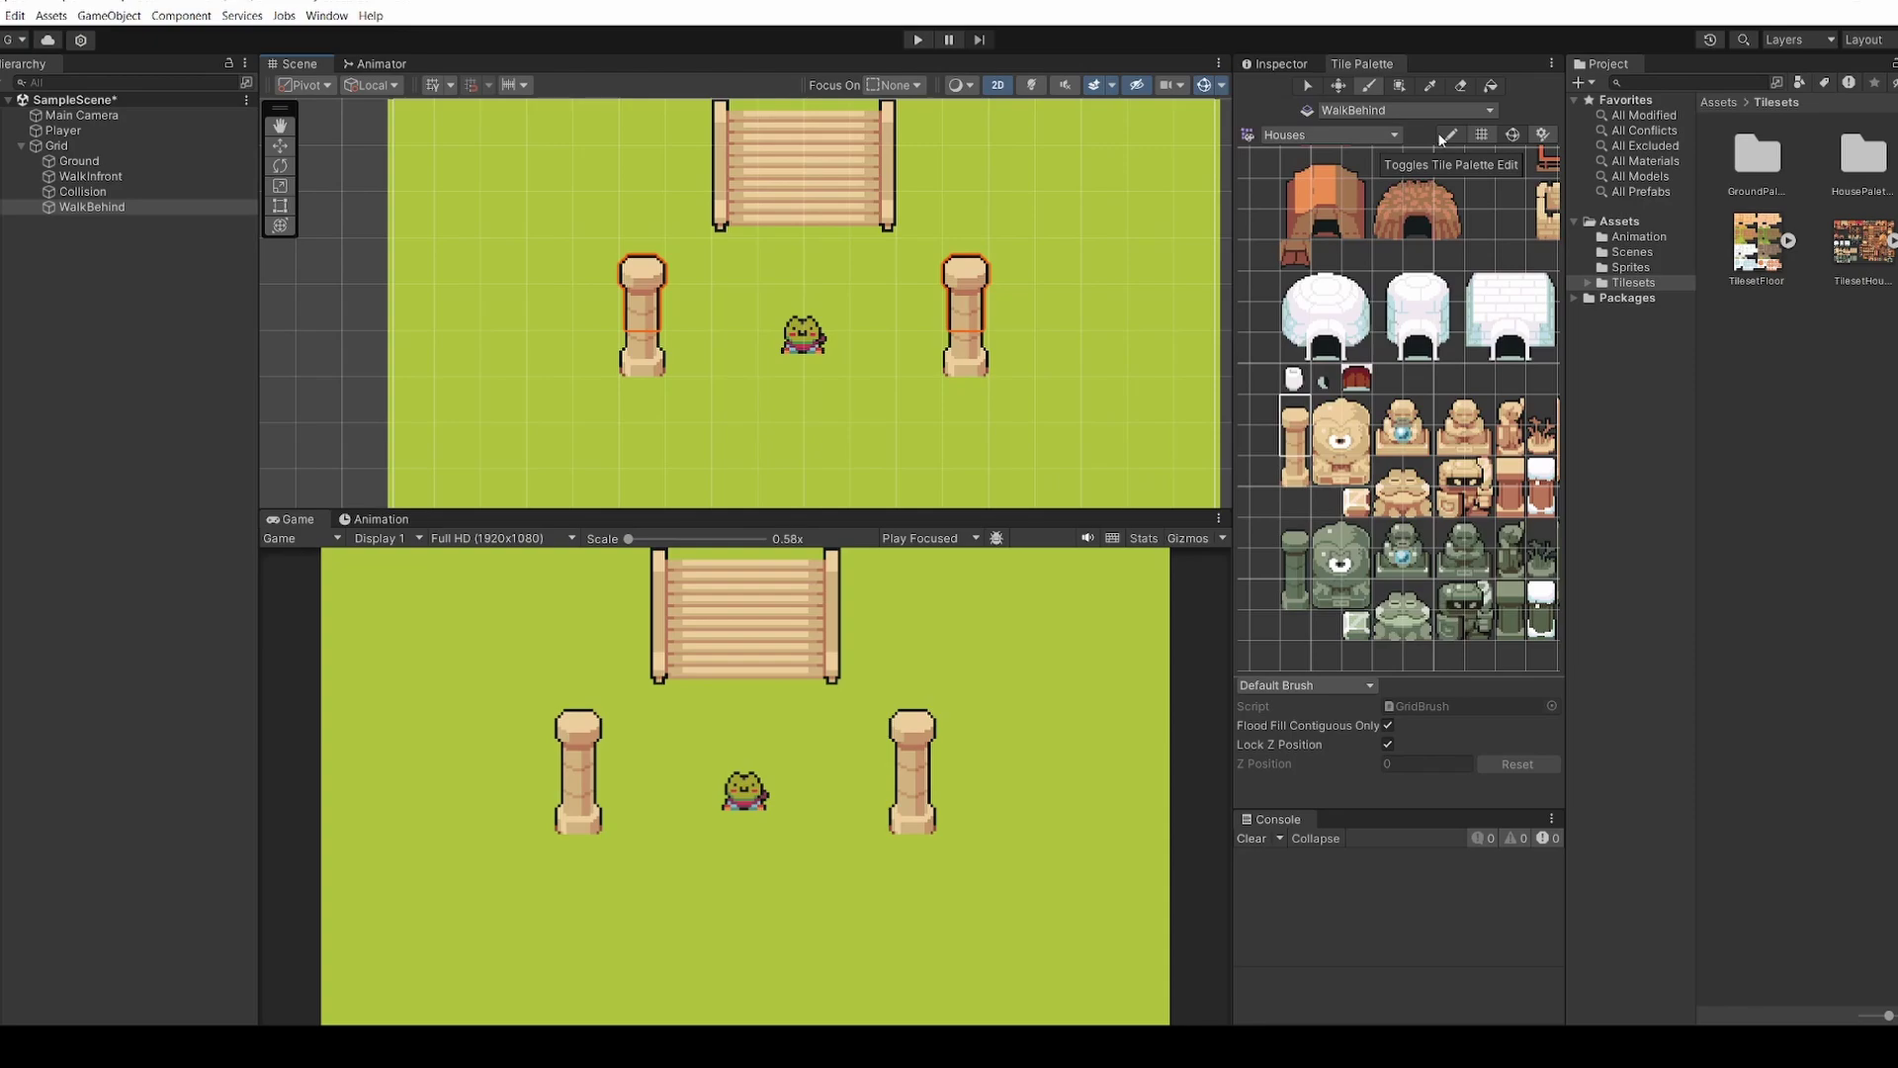
# Run the game, walk the player back and forth behind the left pillar to test the WalkBehind layer, and stop play mode
pyautogui.hotkey('ctrl', 'p')
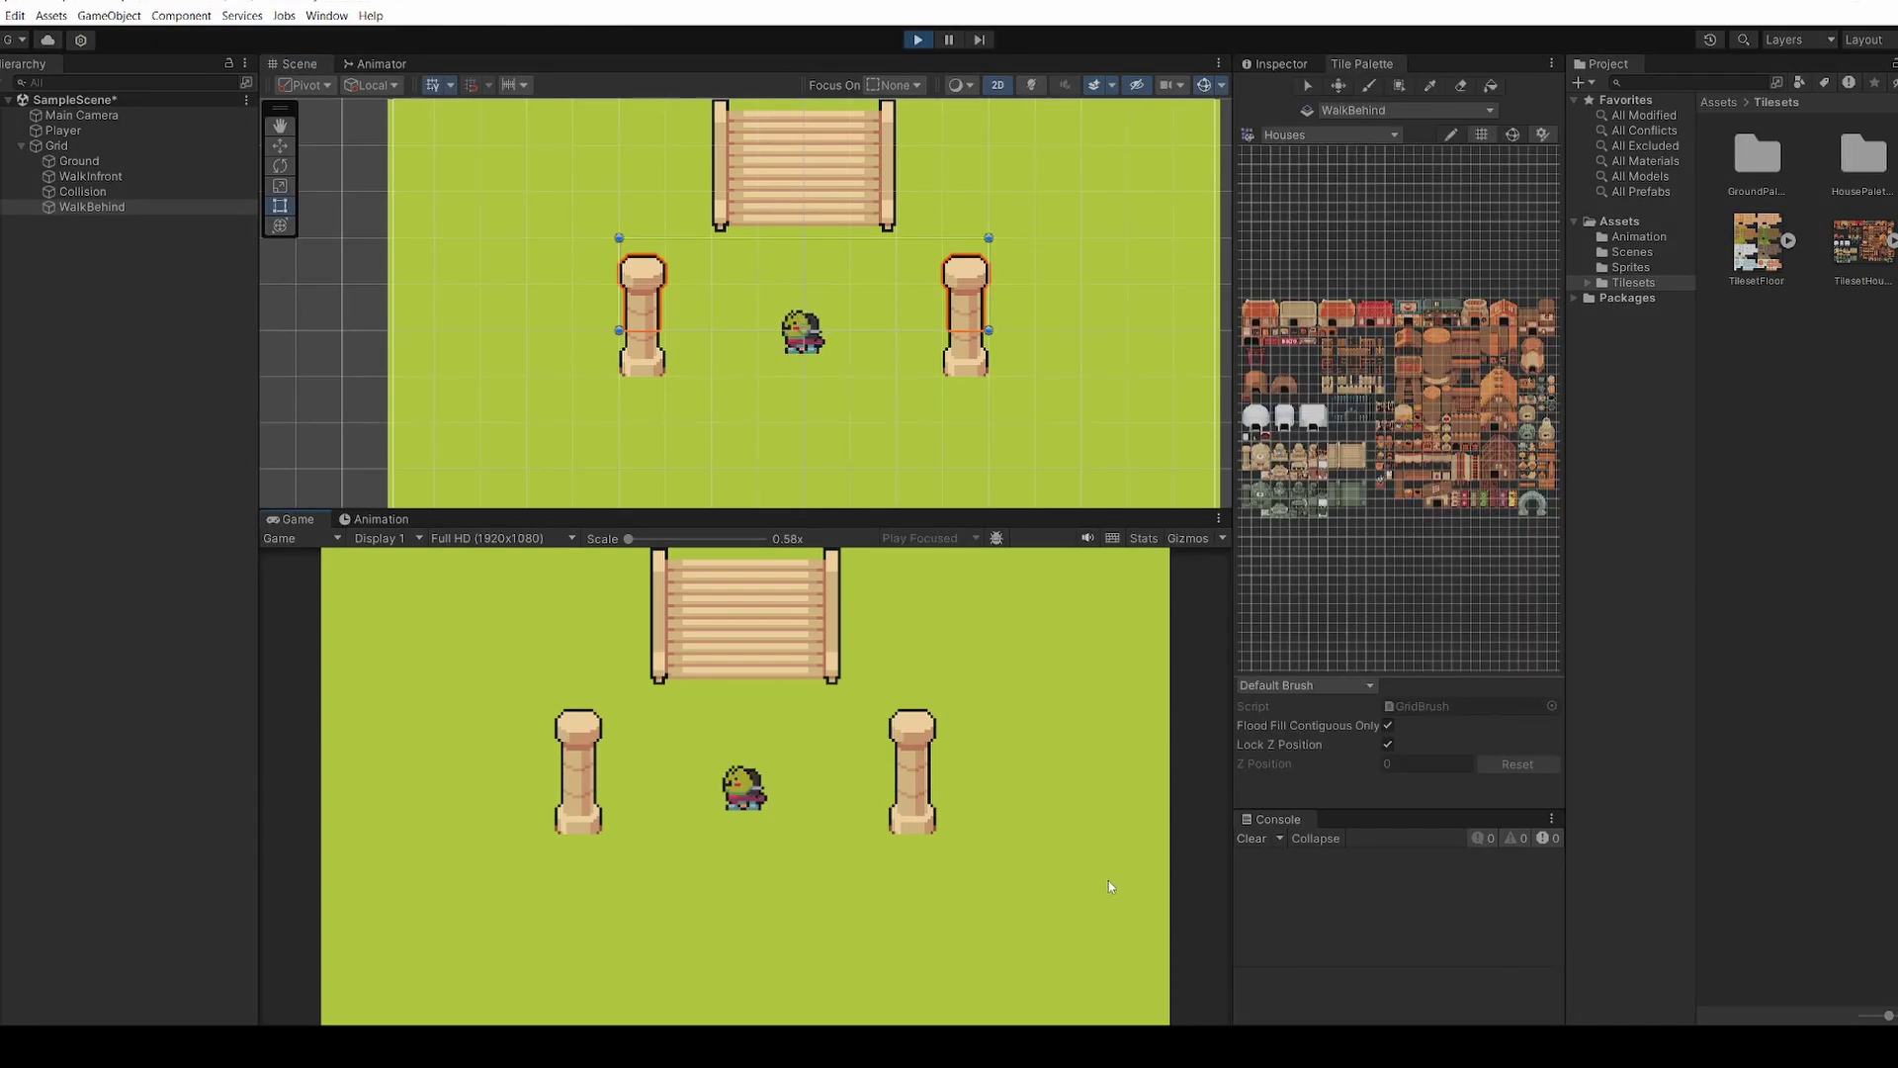
pyautogui.press('Left')
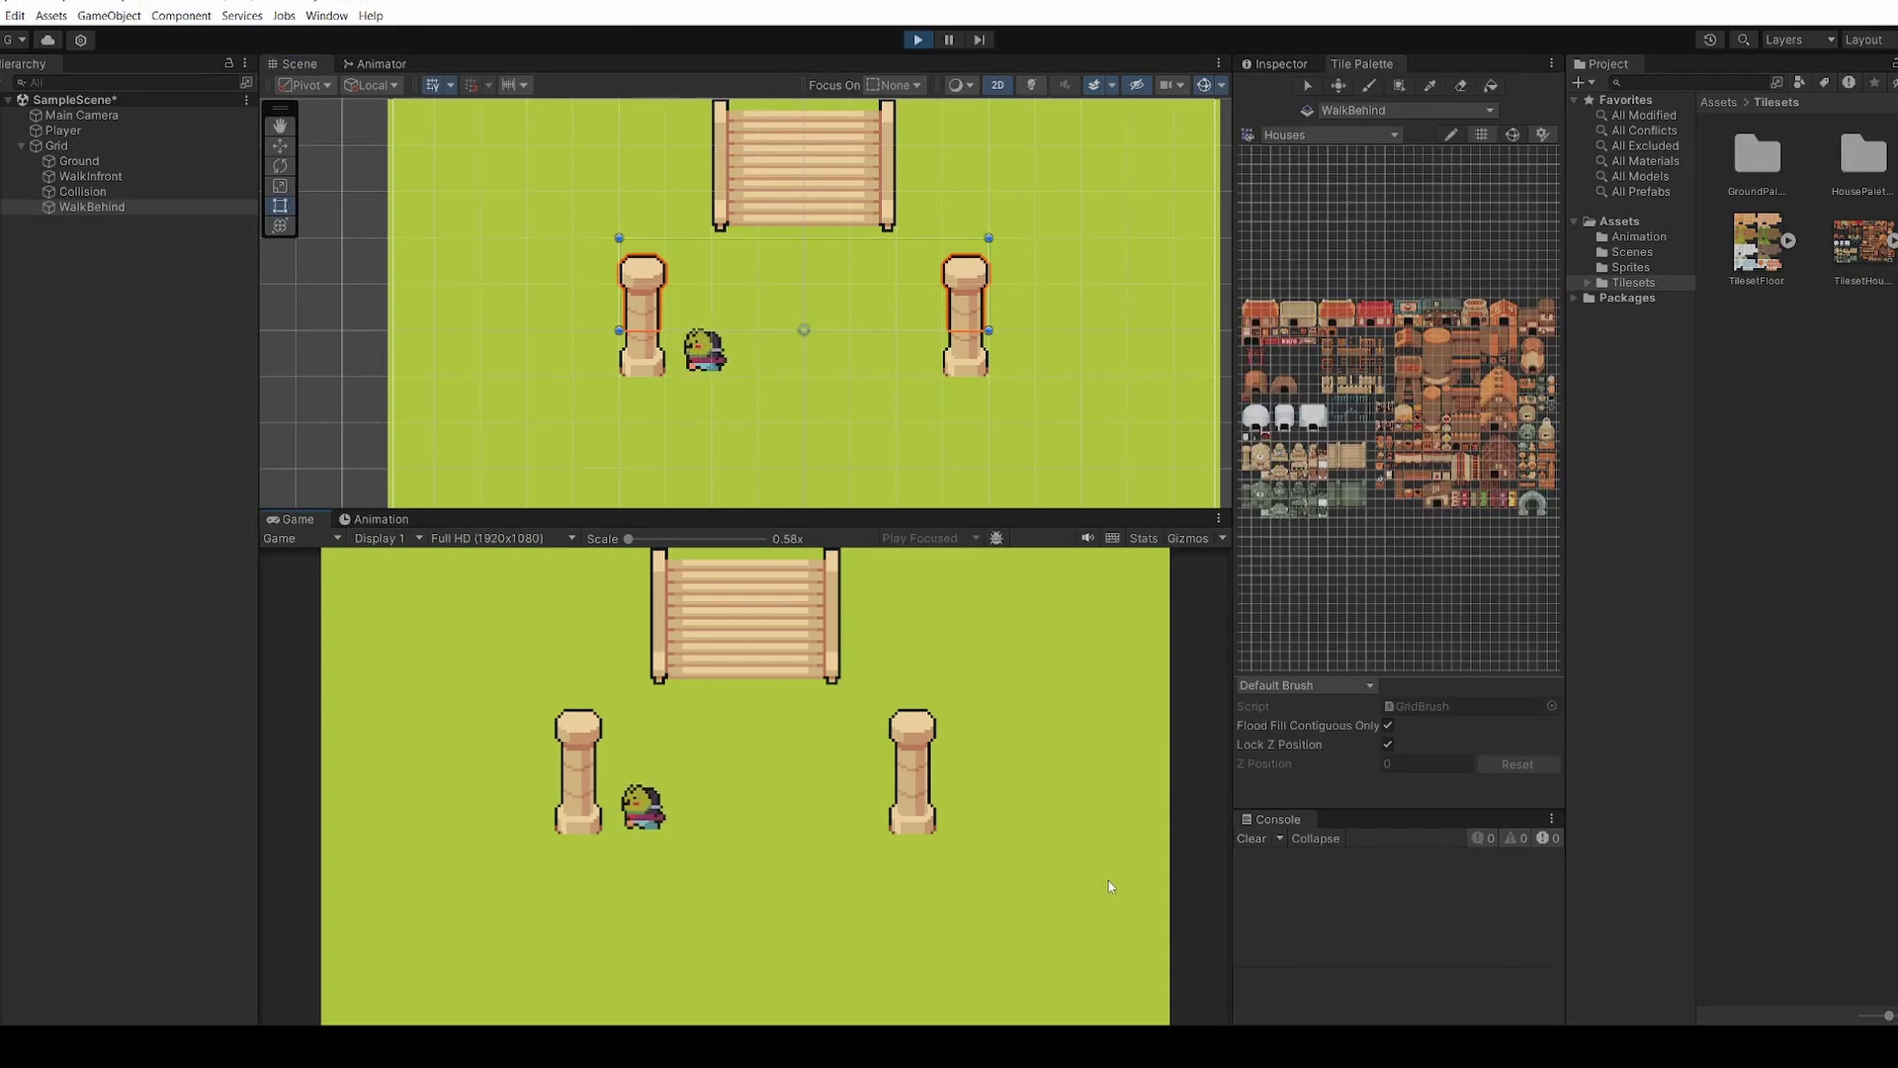
pyautogui.press('Up')
pyautogui.press('Left')
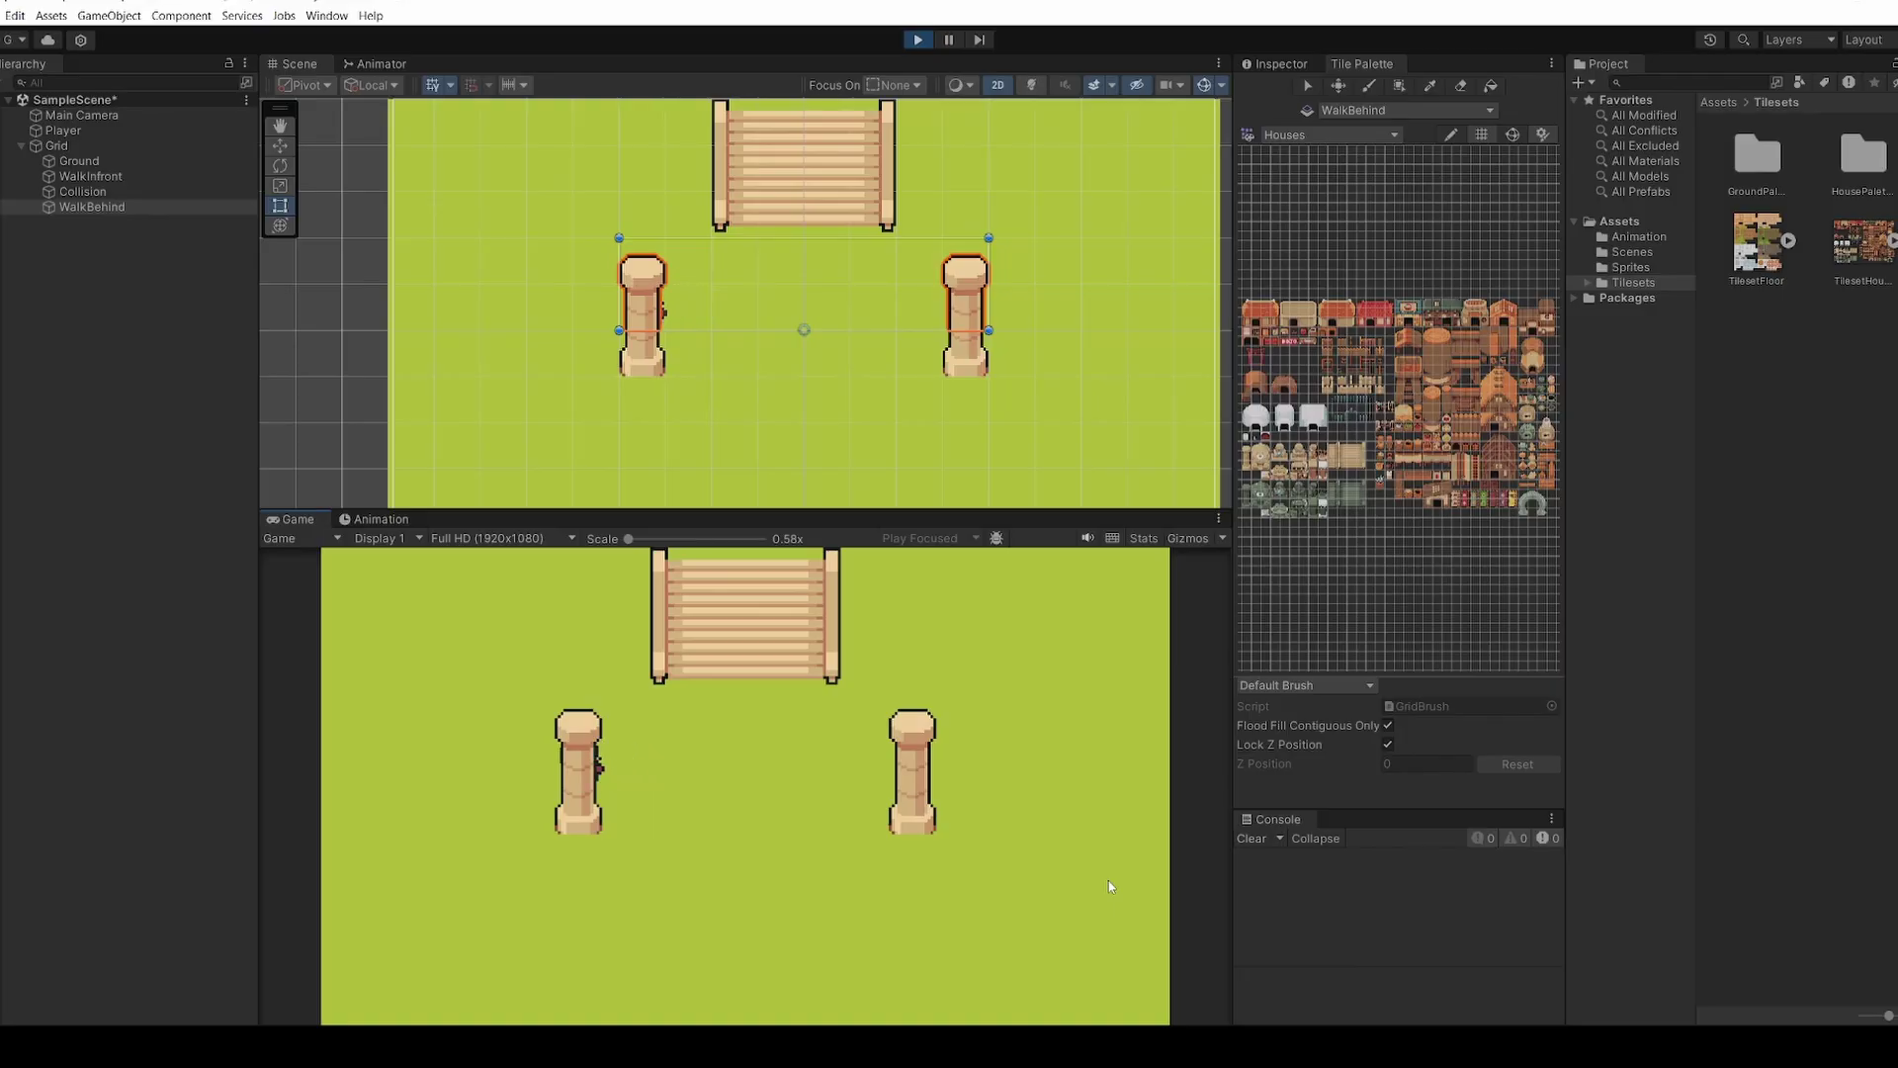
pyautogui.press('Right')
pyautogui.press('Right')
pyautogui.press('Left')
pyautogui.press('Left')
pyautogui.press('Right')
pyautogui.press('Right')
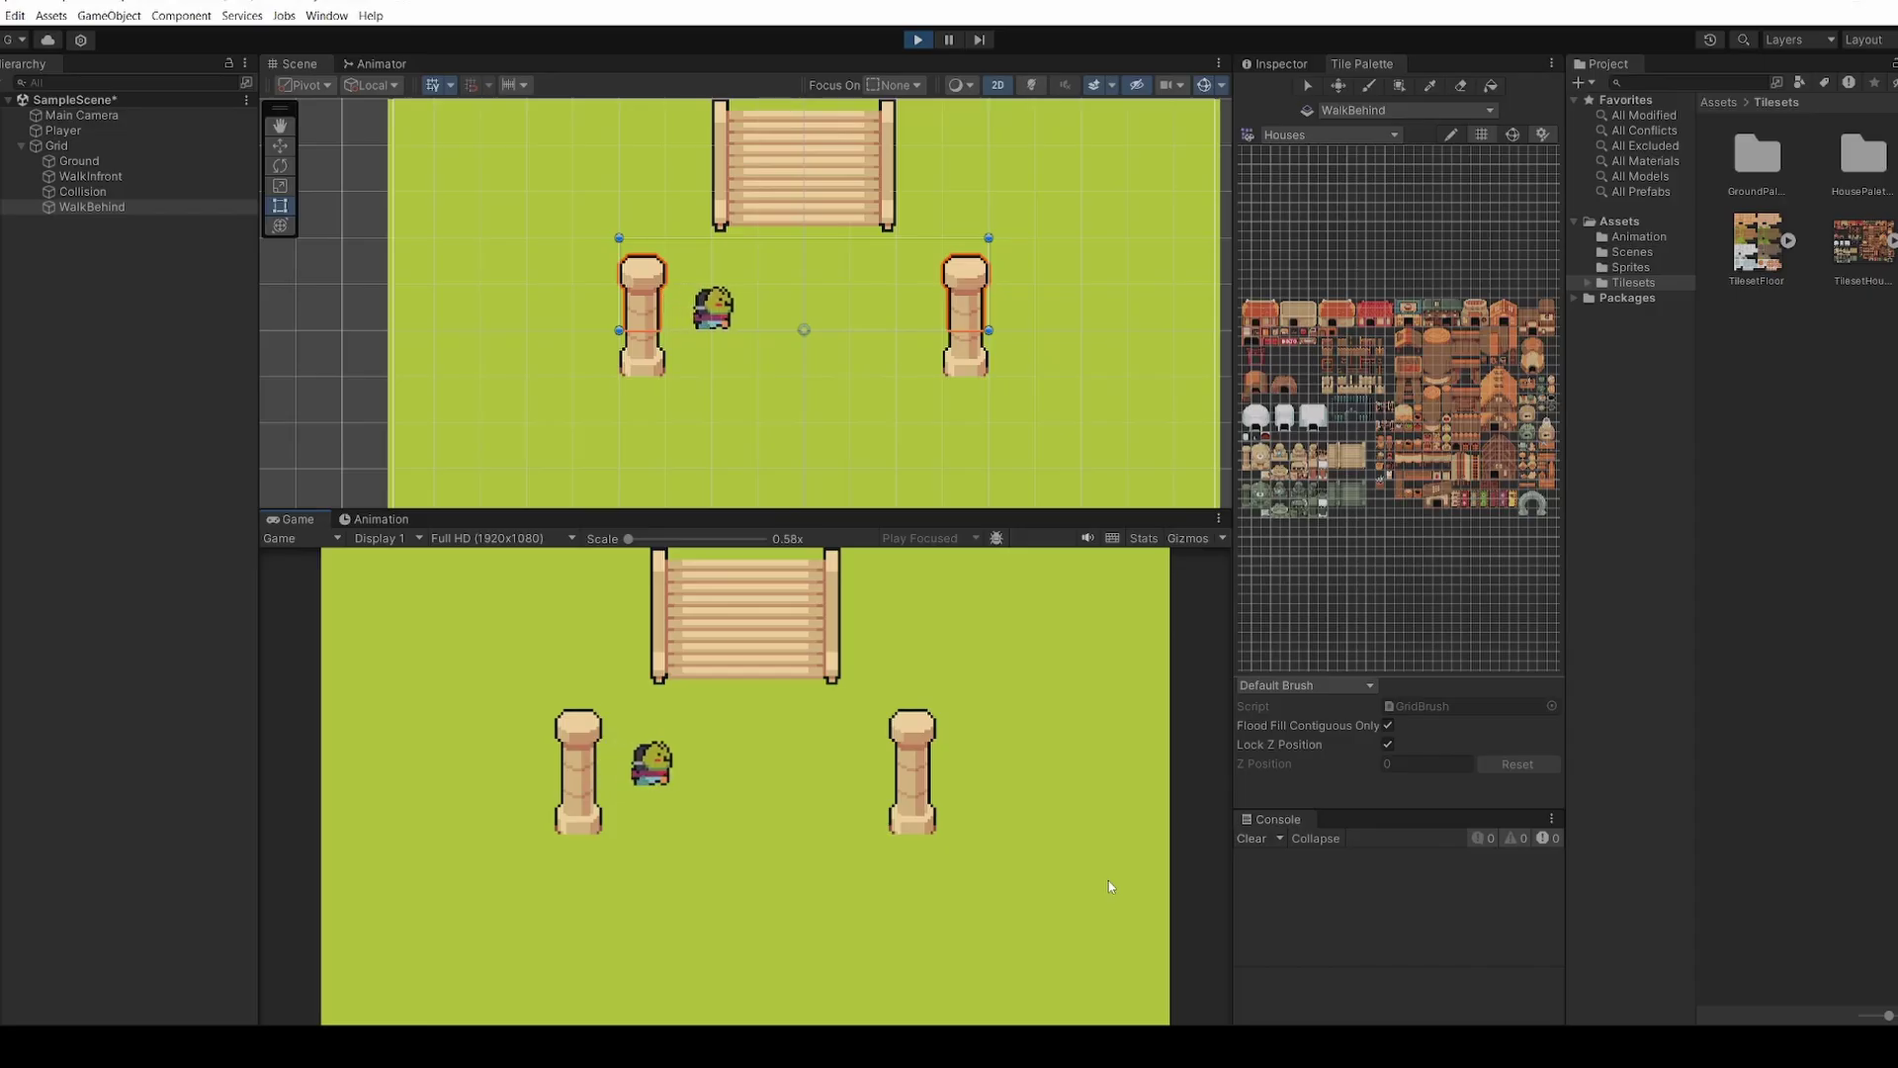
pyautogui.press('Right')
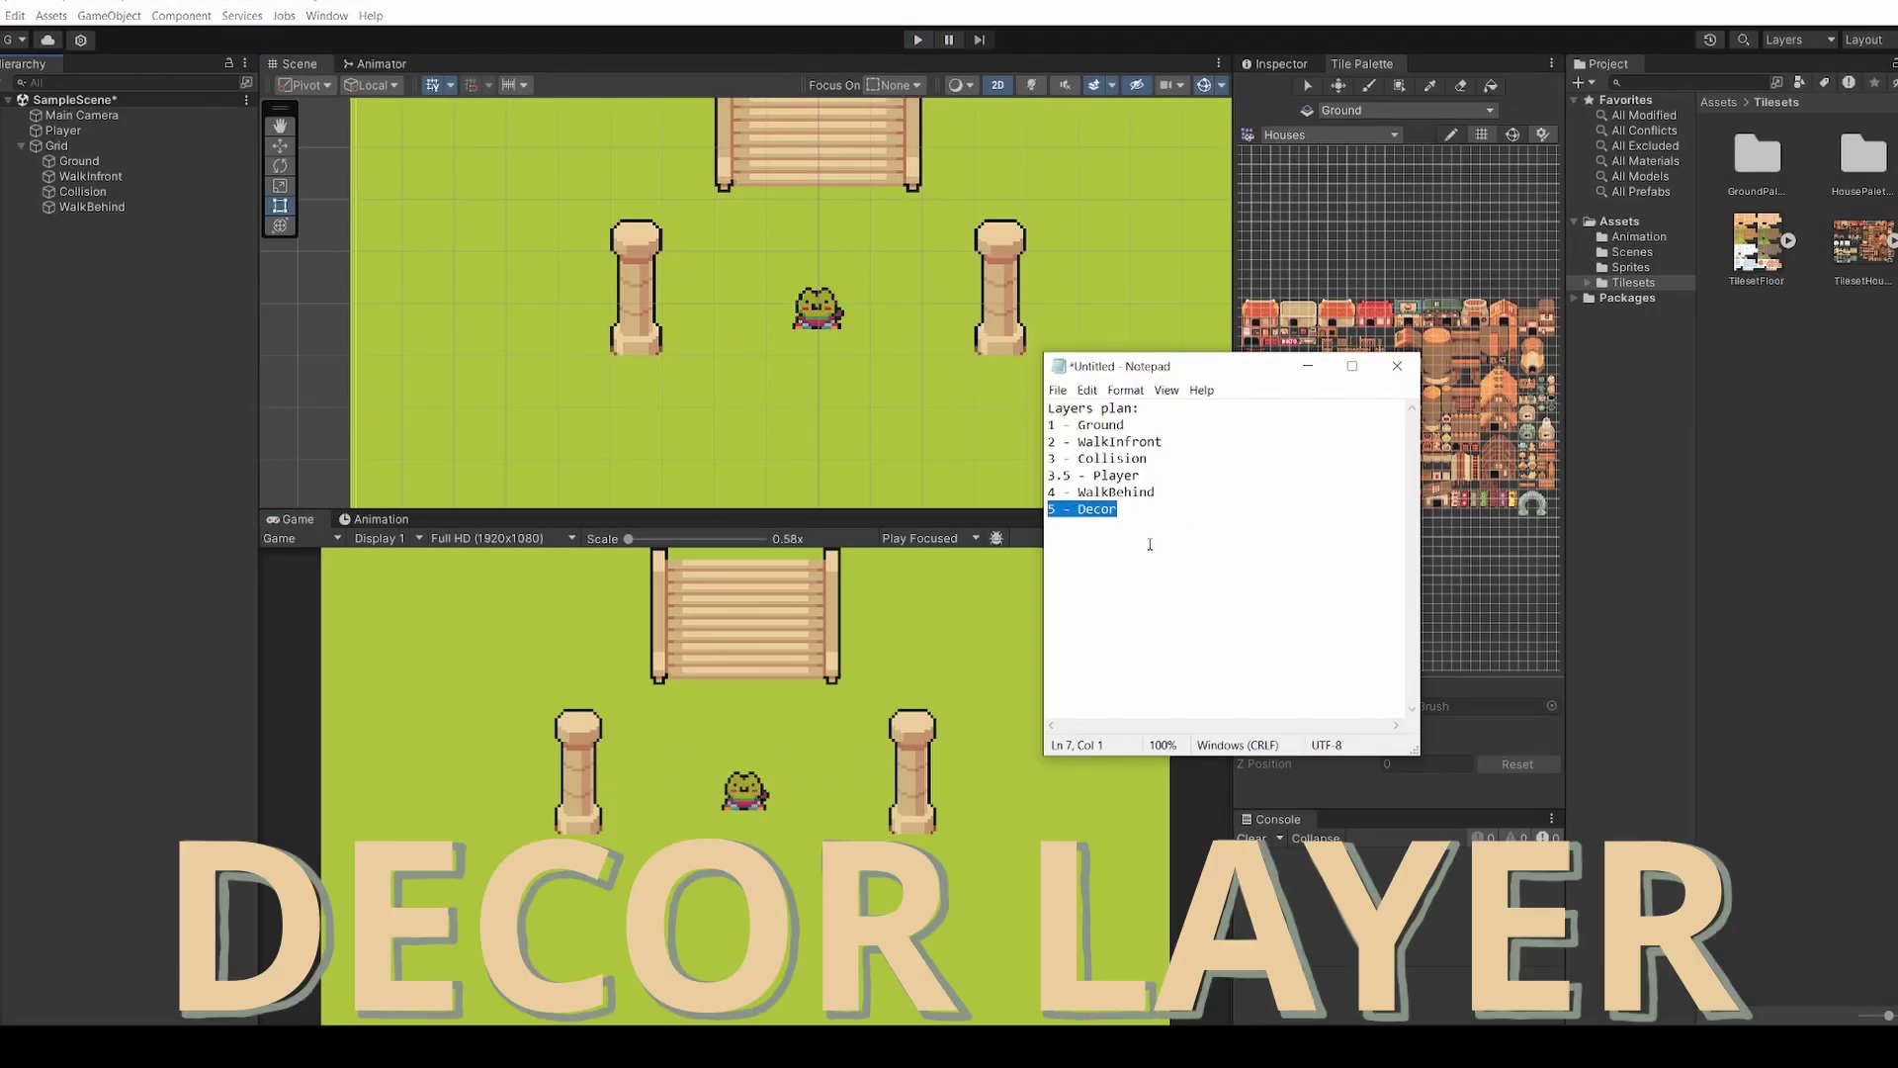
# Put the layer plan notes away and add a rectangular tilemap named Decor under the Grid
pyautogui.click(1150, 544)
pyautogui.click(1308, 366)
pyautogui.rightClick(74, 146)
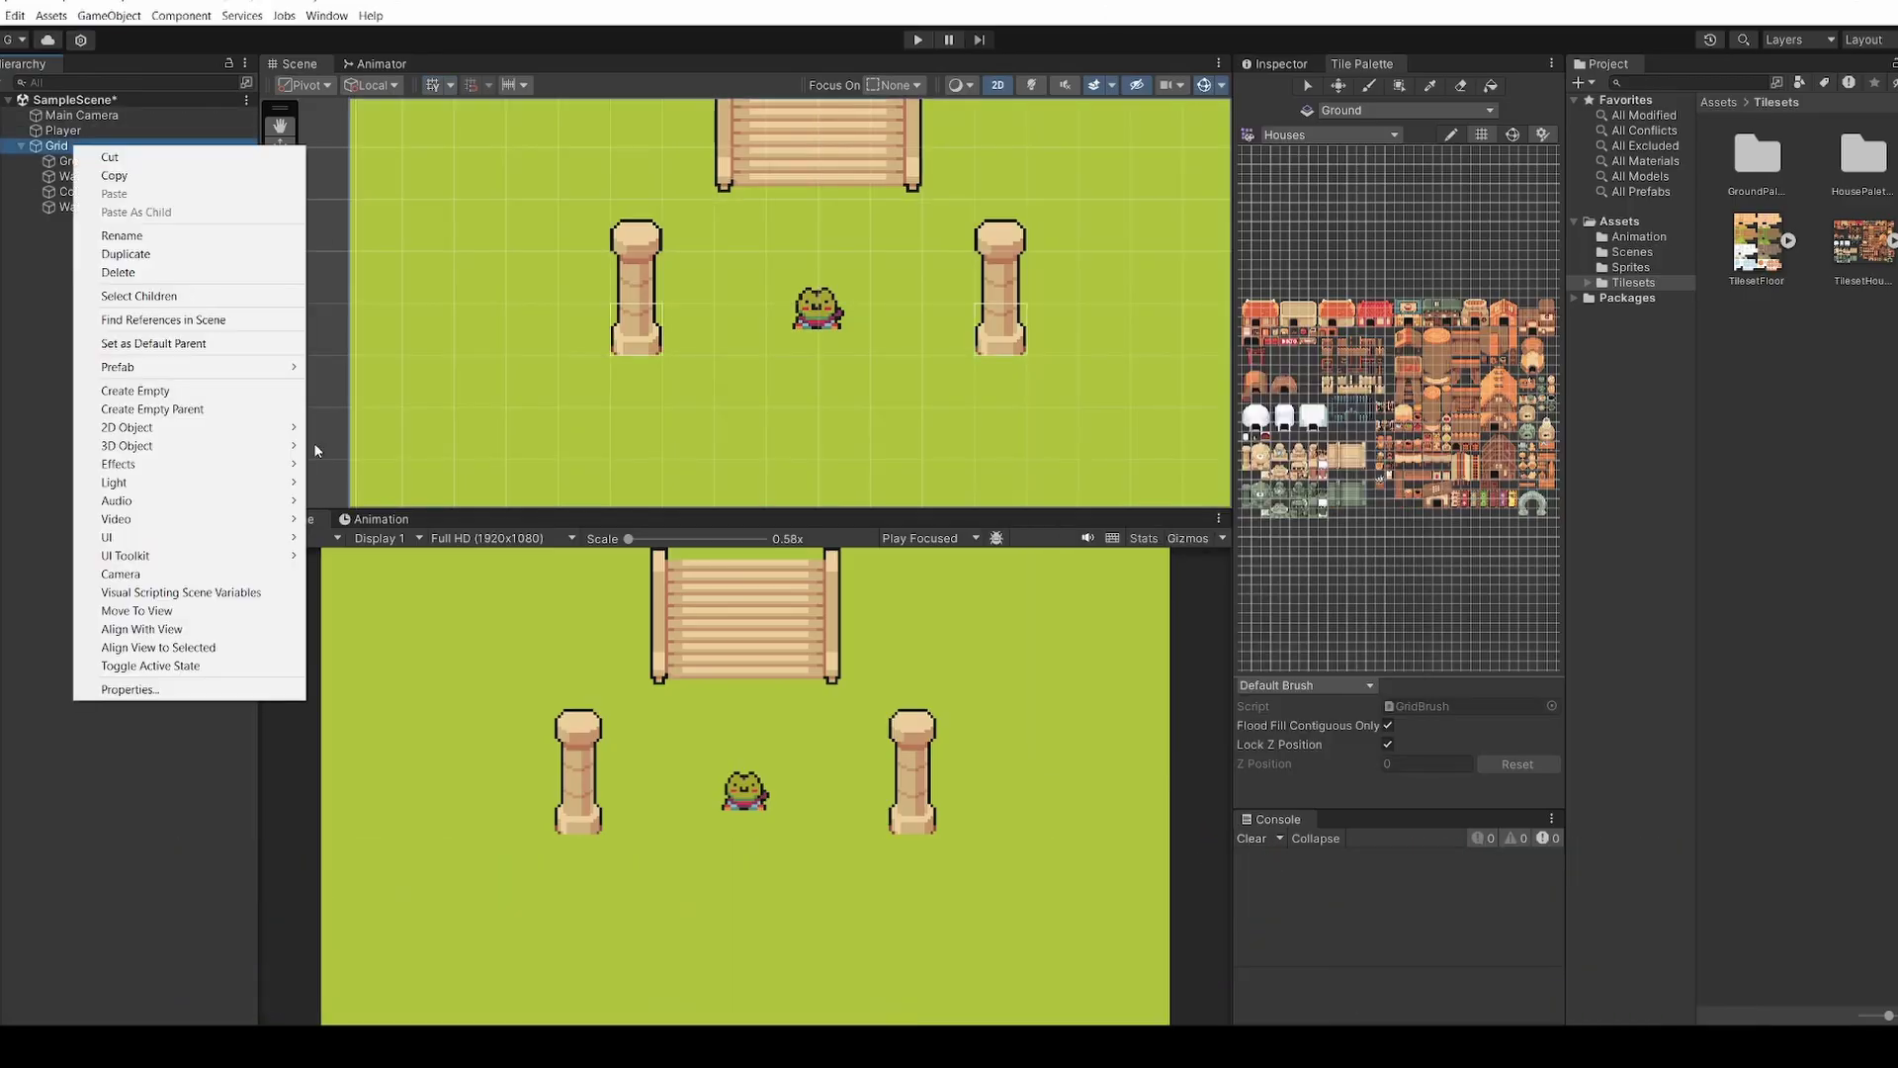
pyautogui.moveTo(277, 427)
pyautogui.moveTo(400, 473)
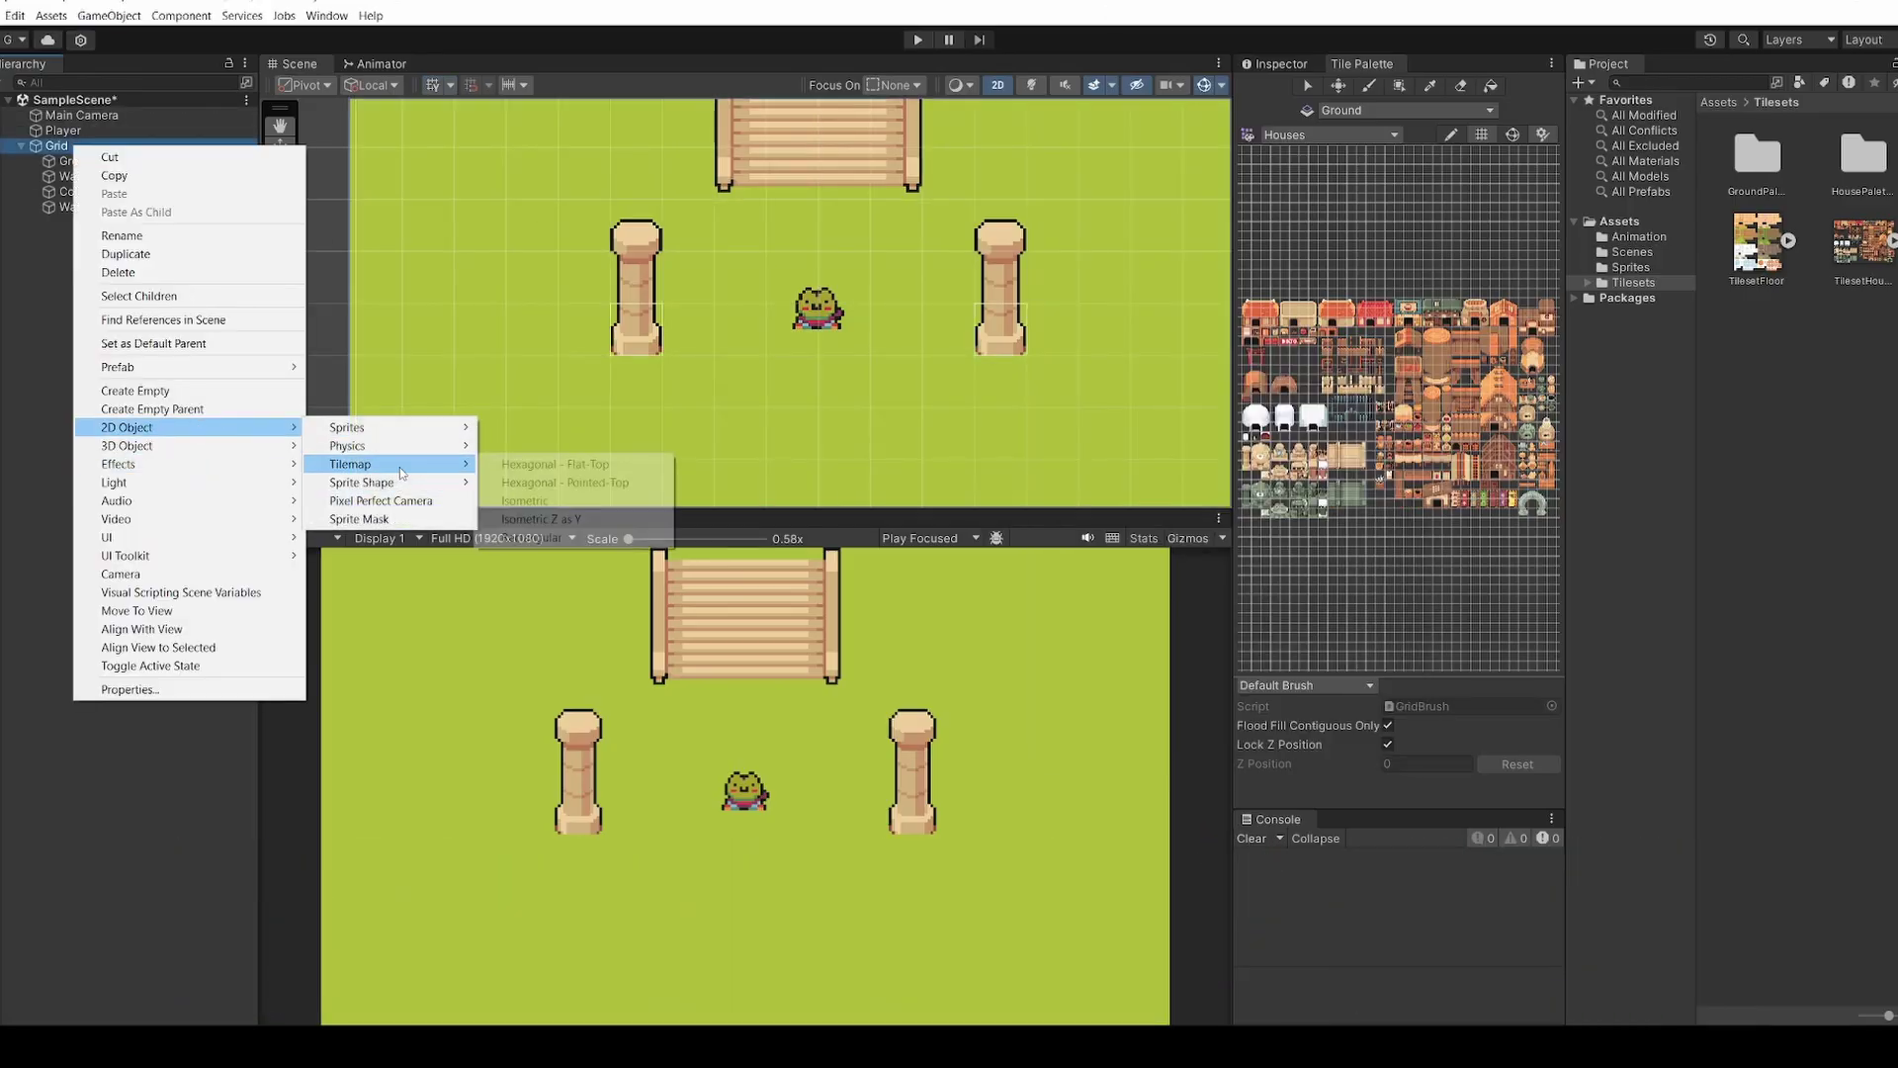
pyautogui.click(554, 538)
pyautogui.write('Decor')
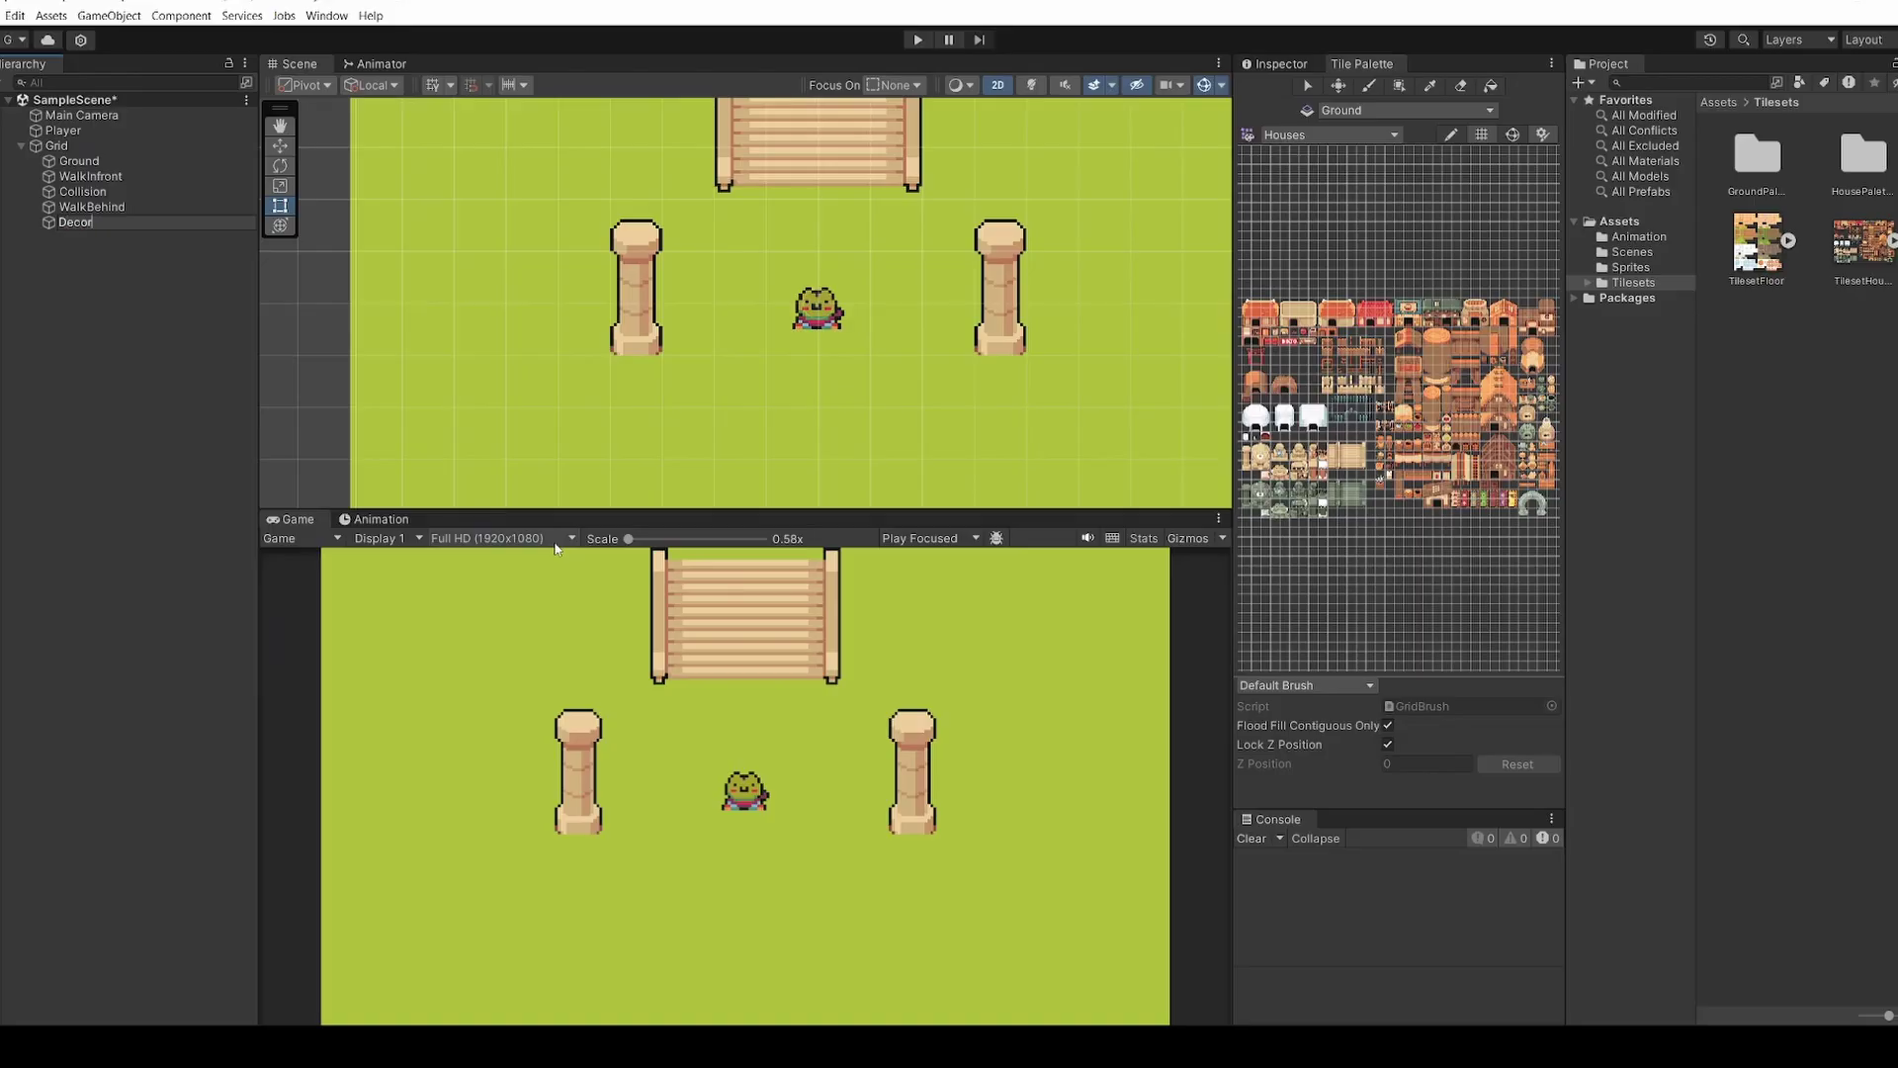
pyautogui.press('Return')
# Set the Decor tilemap's sorting layer to Decor
pyautogui.click(1278, 63)
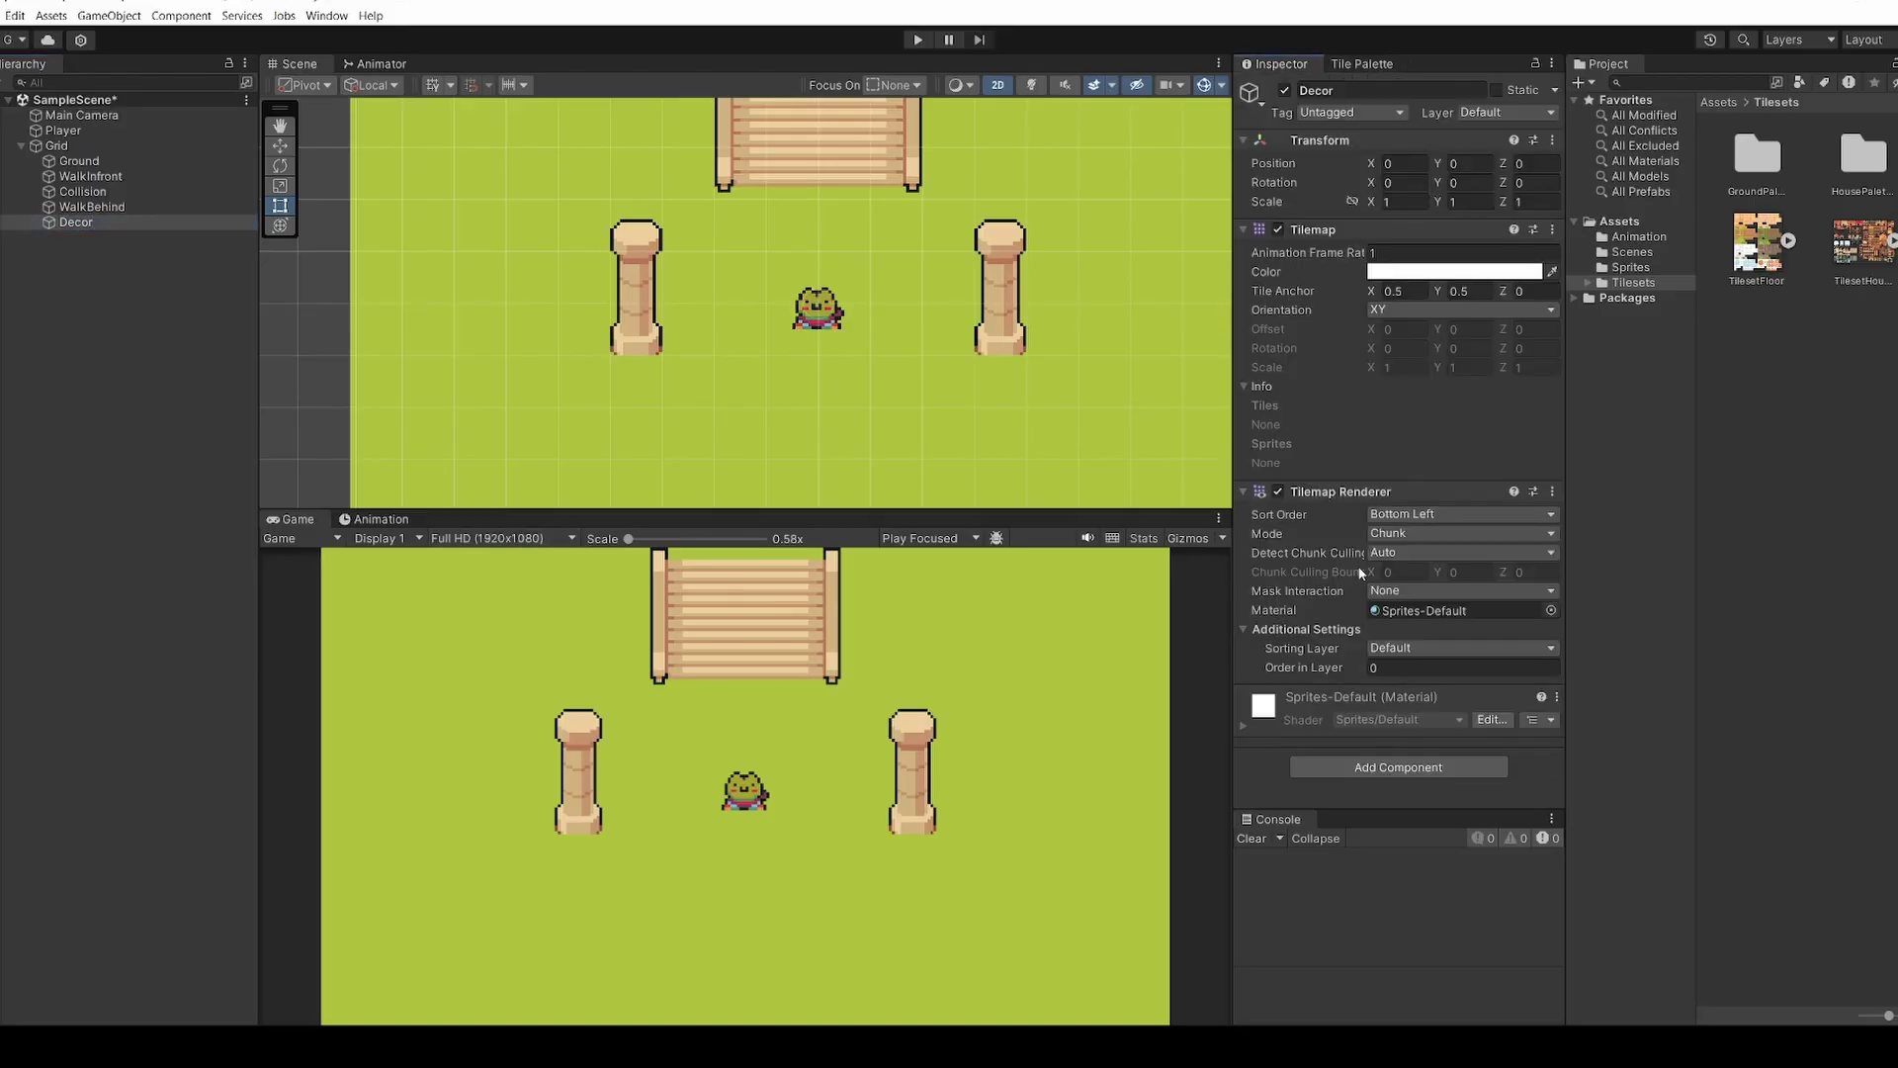
pyautogui.click(1425, 649)
pyautogui.click(1433, 780)
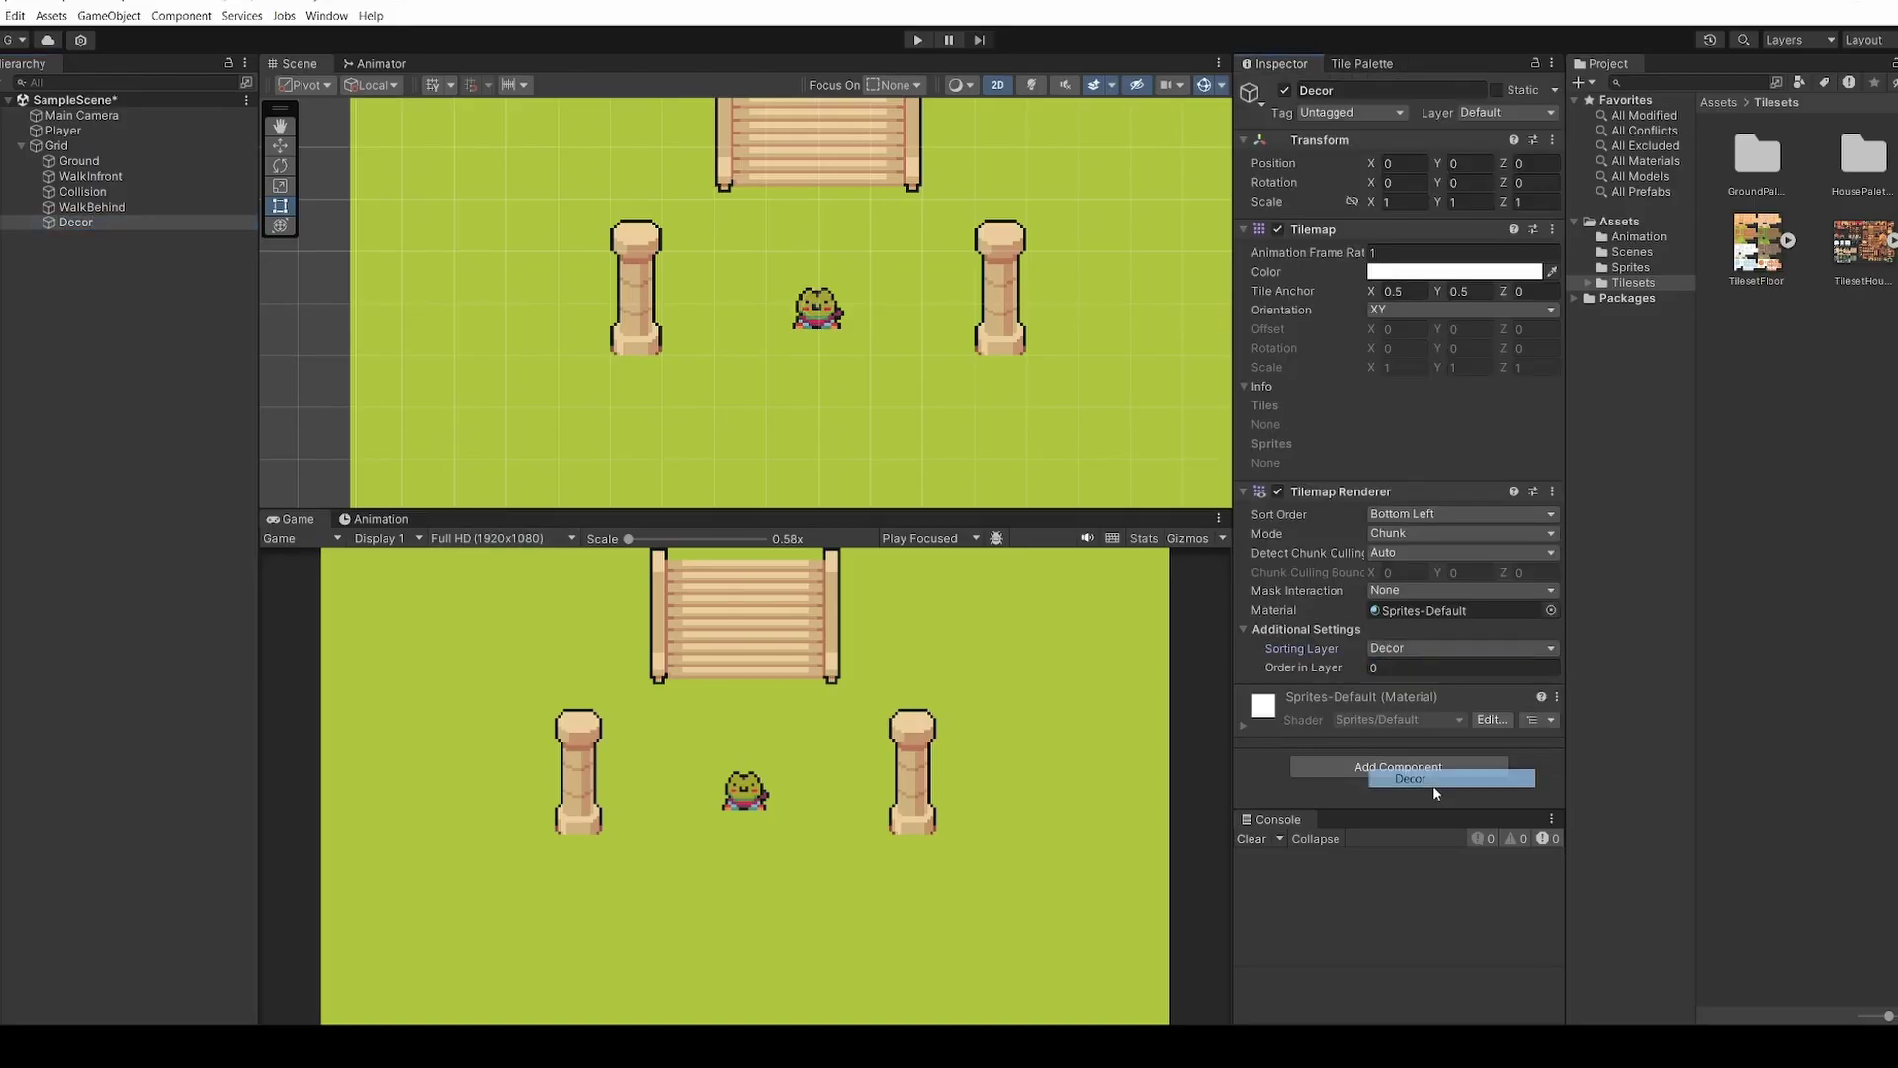
# Paint the lower tile of the barrel with blades directly below the right pillar on the Collision tilemap
pyautogui.click(1354, 64)
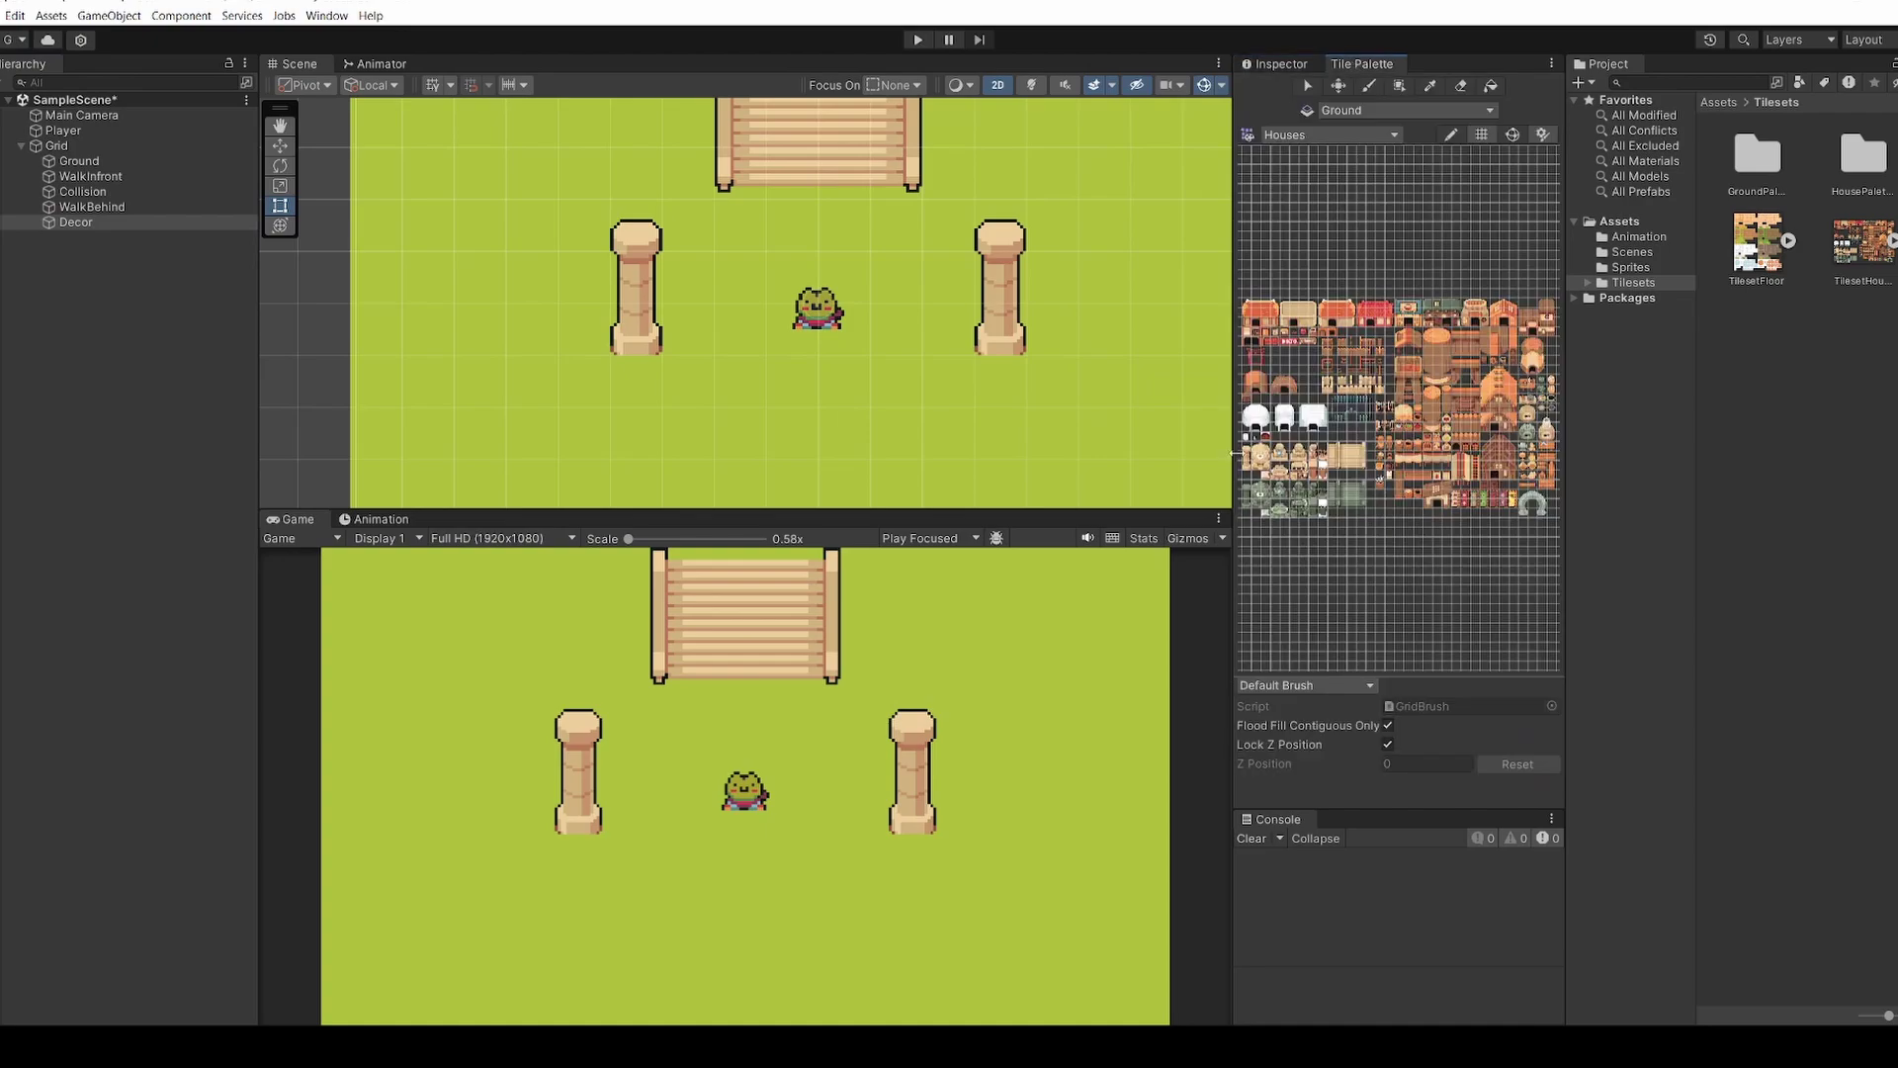
pyautogui.scroll(6, 1381, 492)
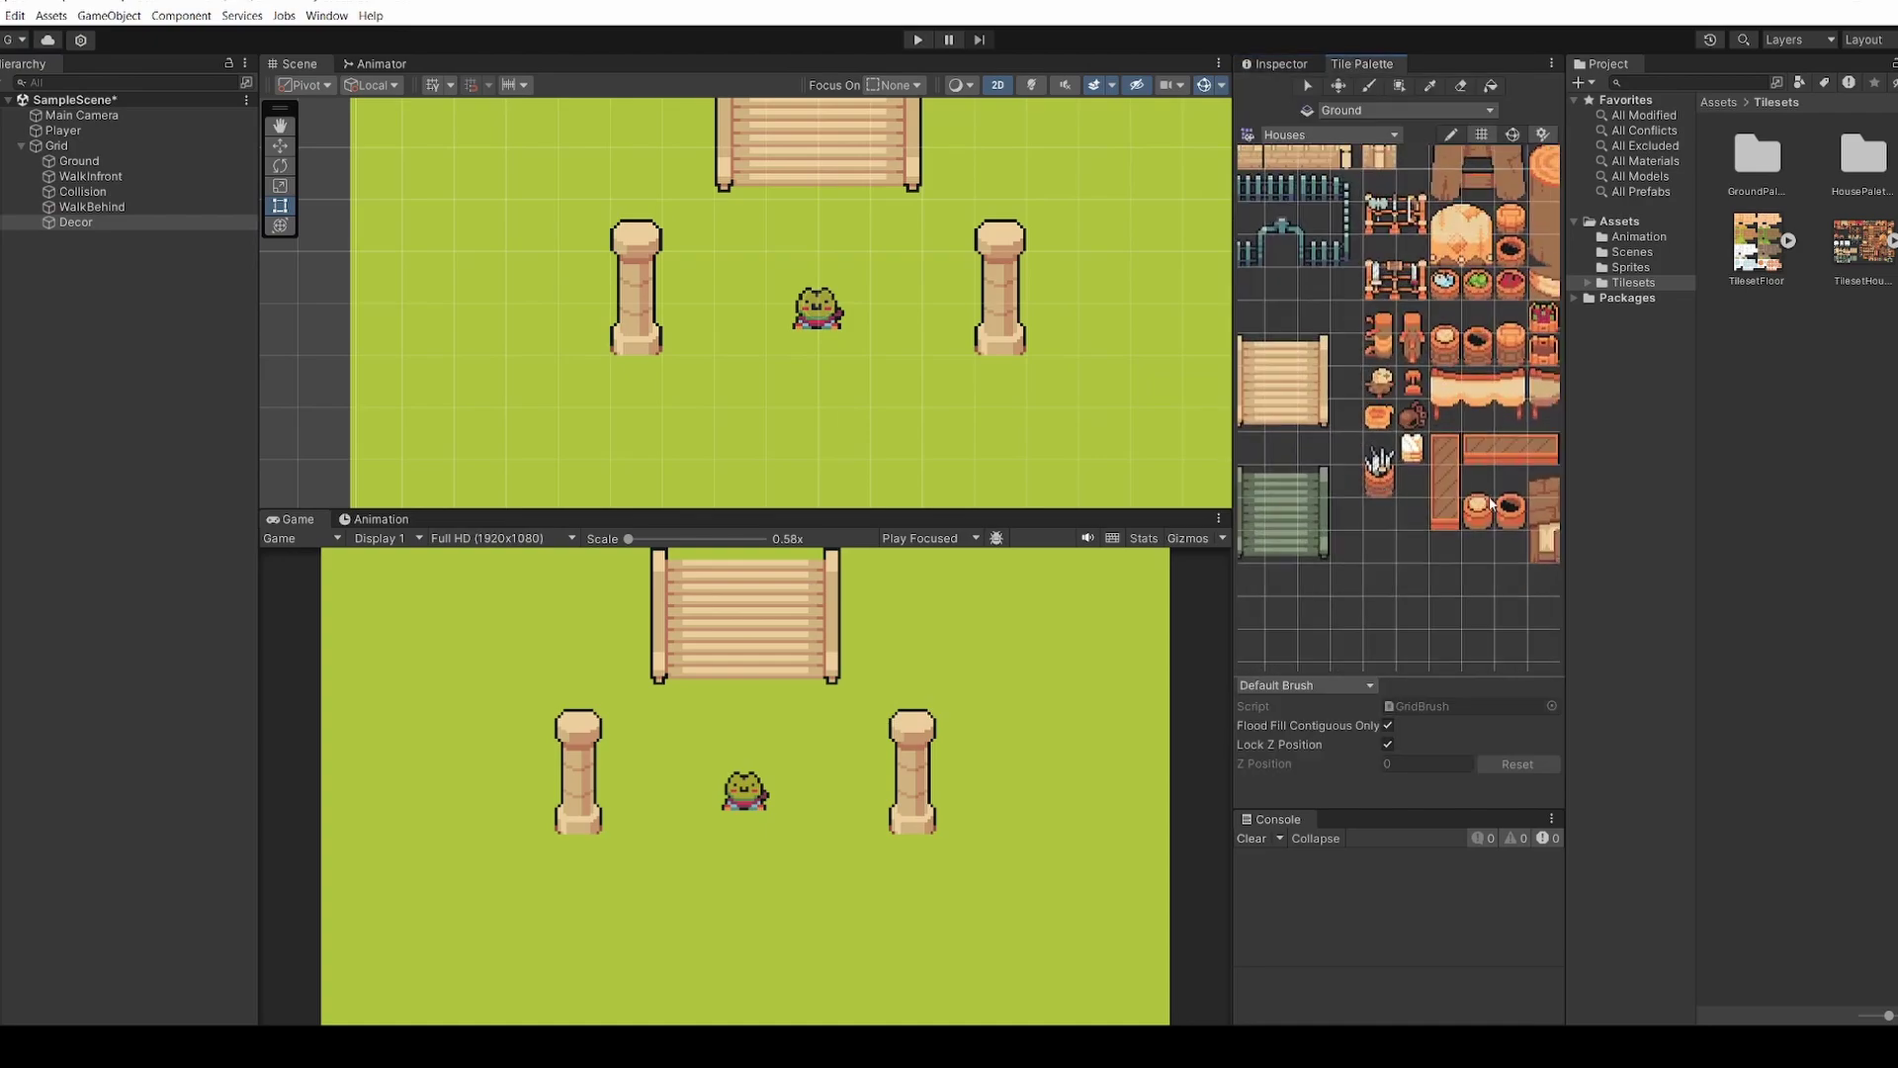
pyautogui.scroll(5, 1387, 450)
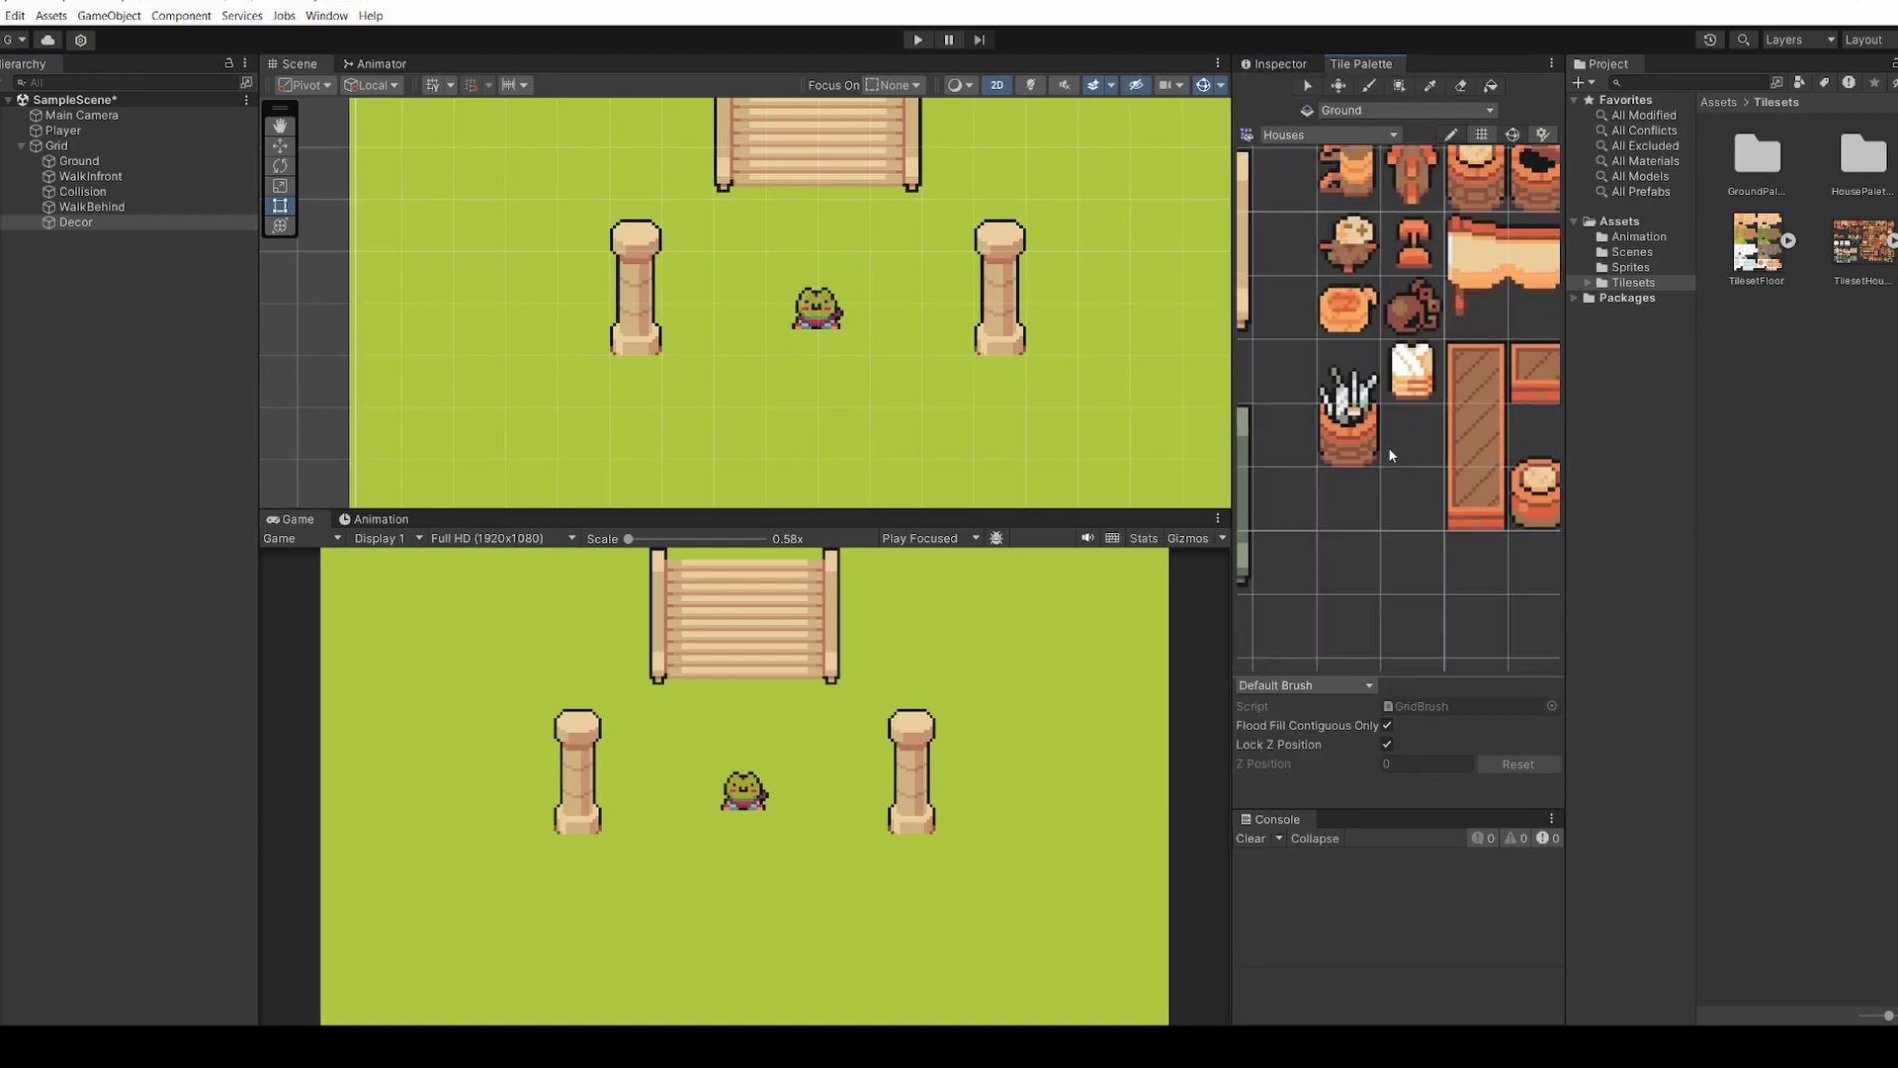
pyautogui.click(1382, 487)
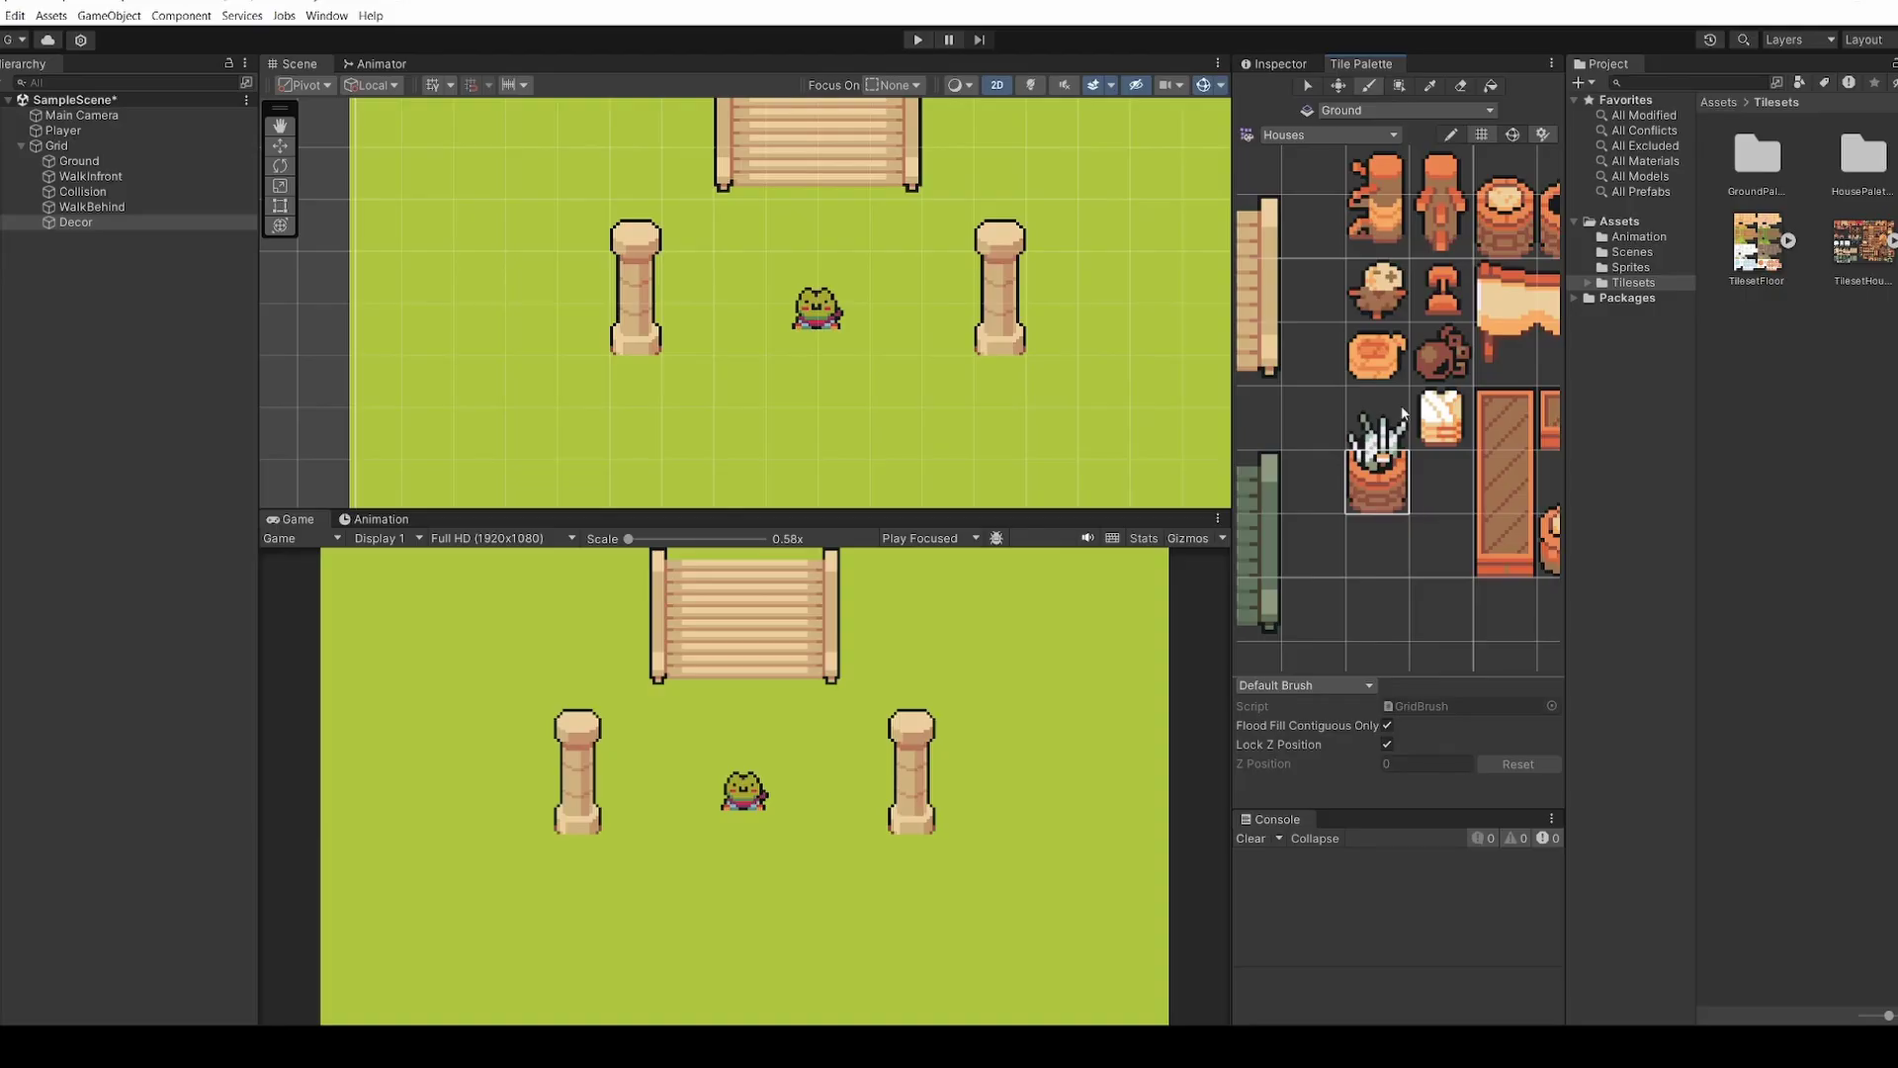
pyautogui.click(1408, 109)
pyautogui.click(1408, 166)
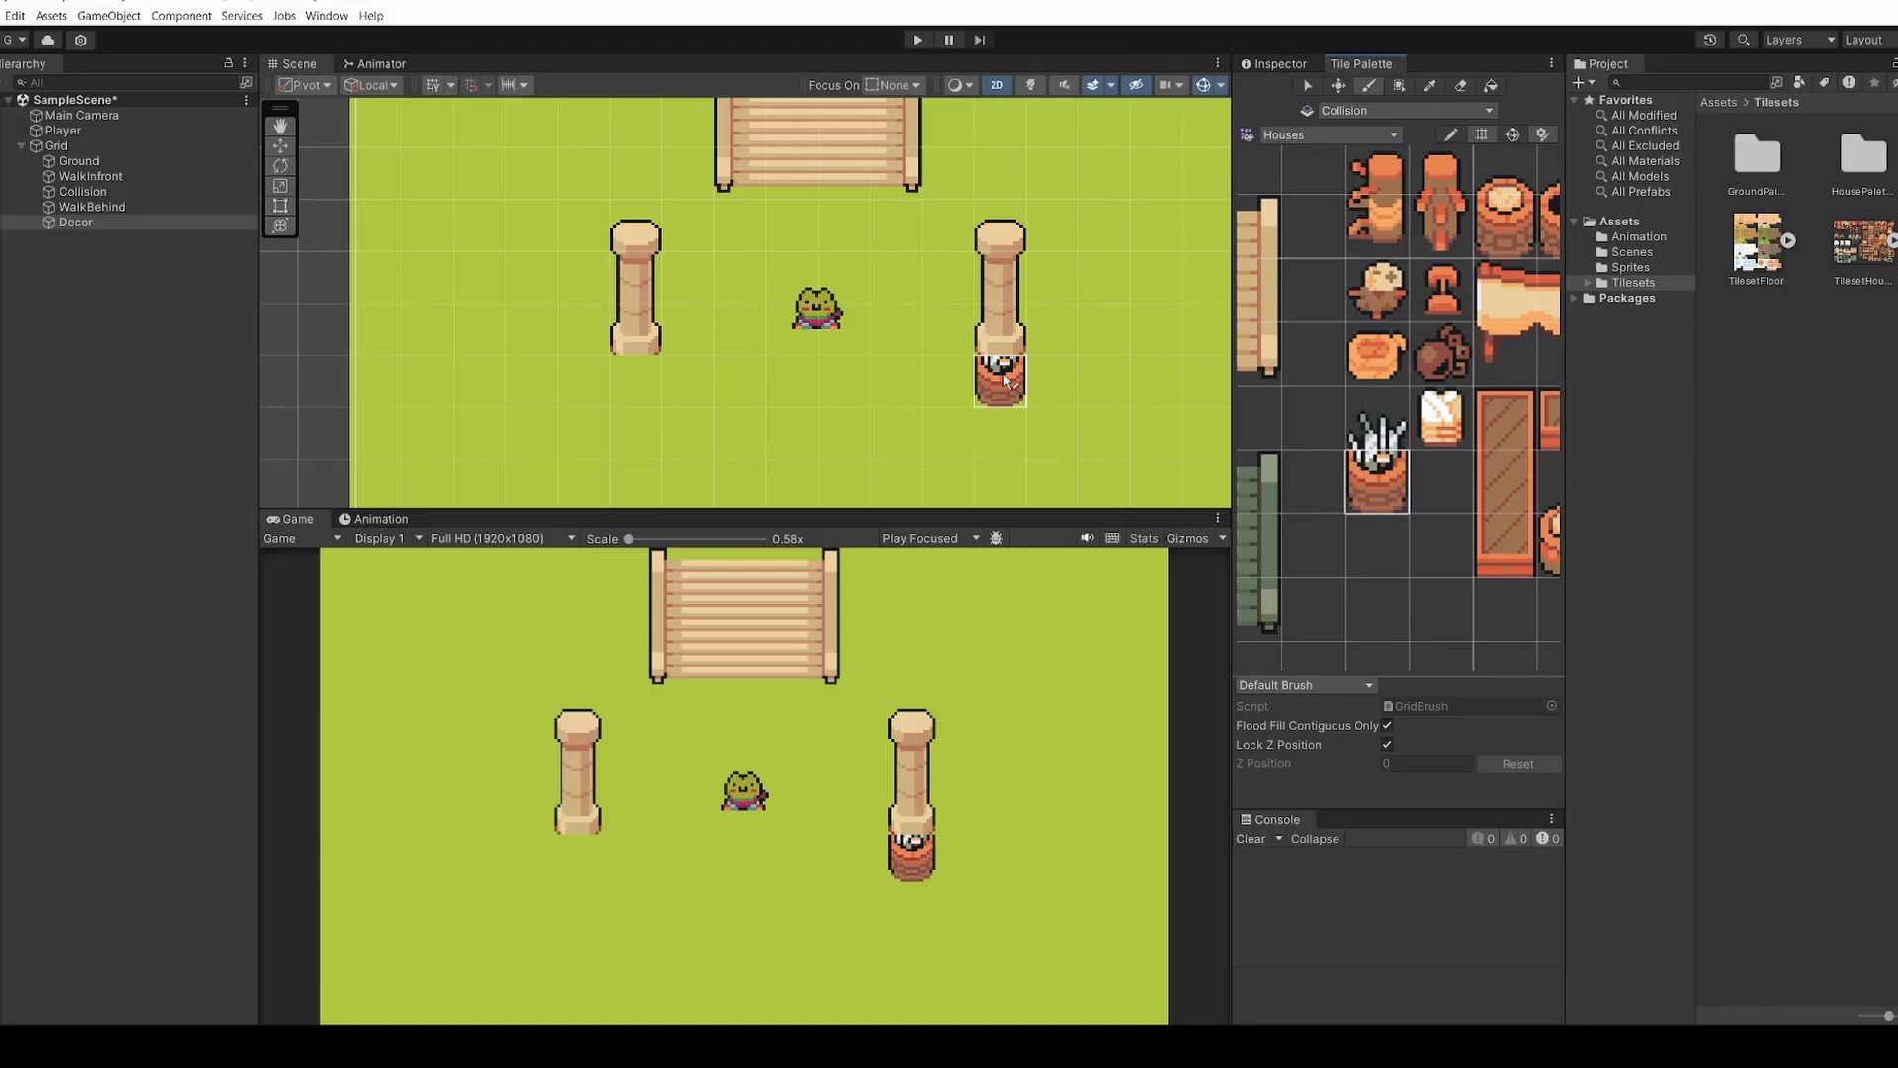
# Paint the barrel's upper tile with the blades over the right pillar's base on the Decor tilemap
pyautogui.click(1385, 425)
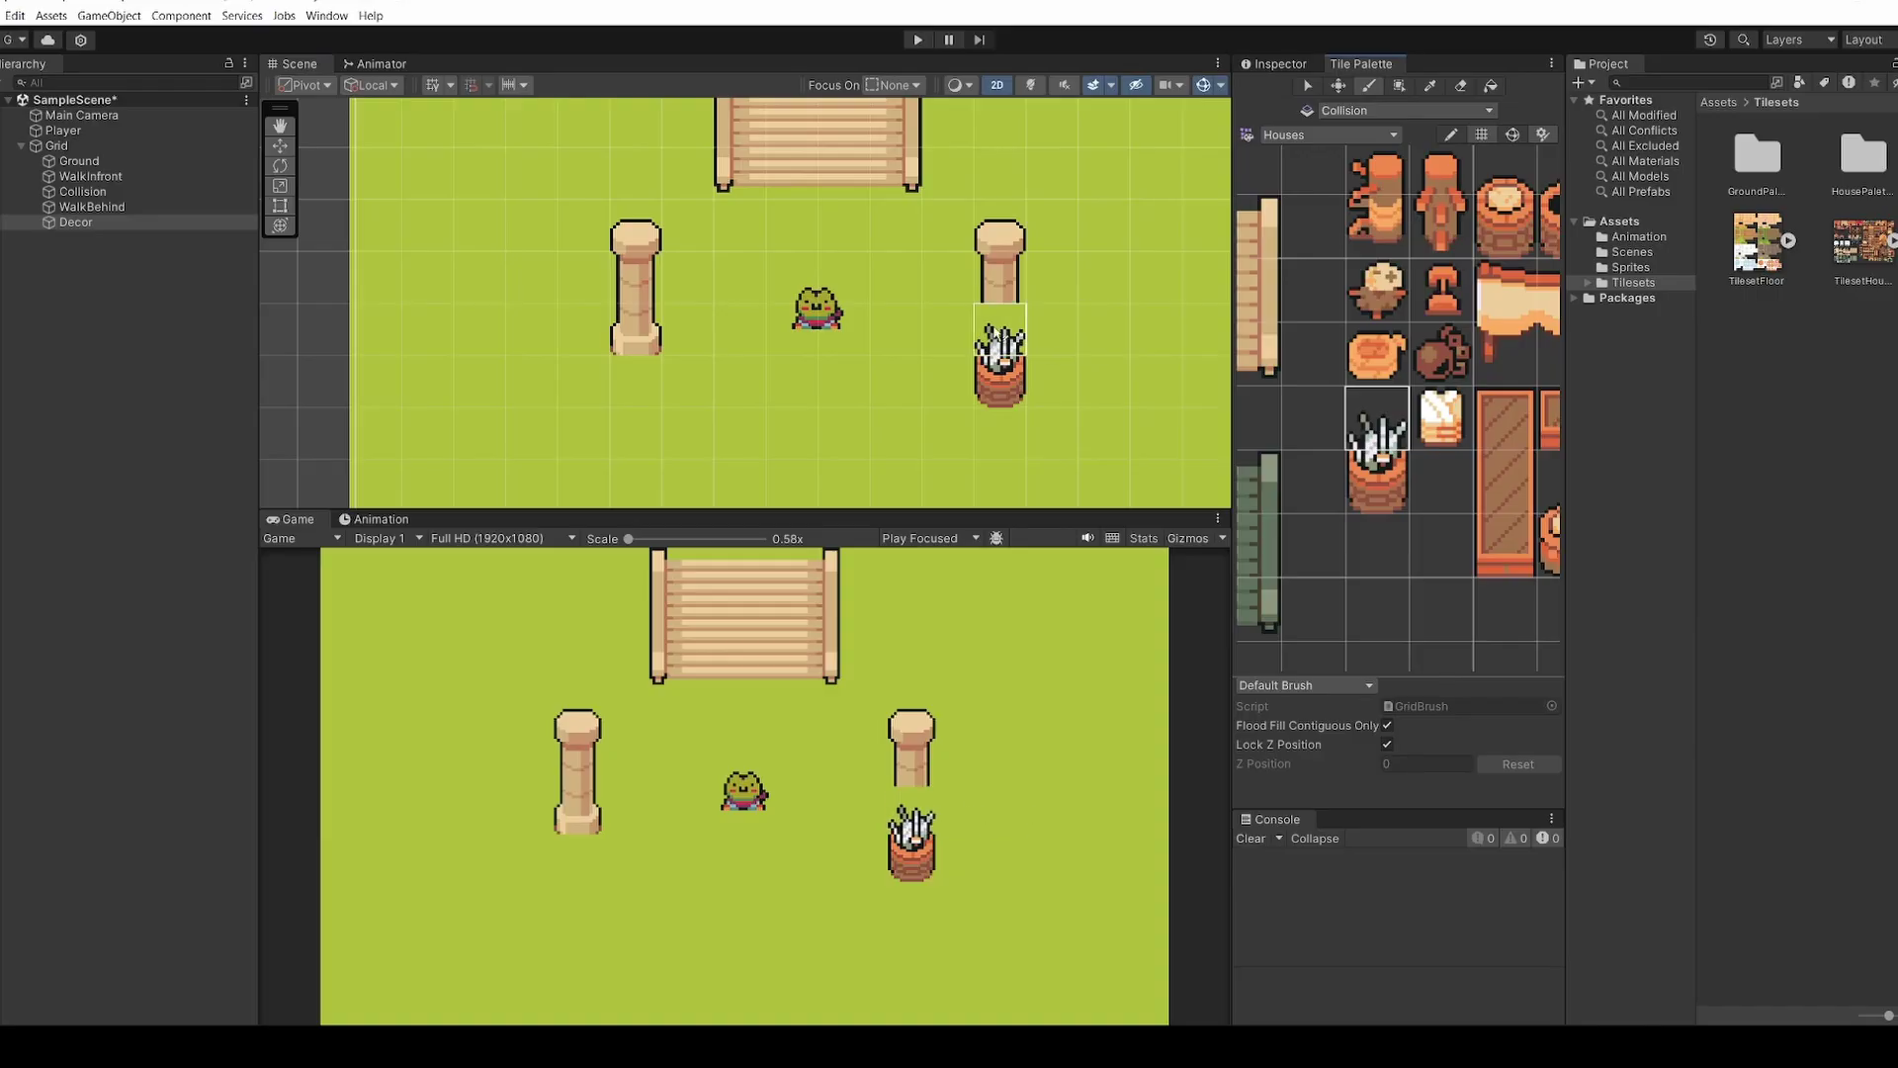
pyautogui.click(1404, 110)
pyautogui.click(1429, 150)
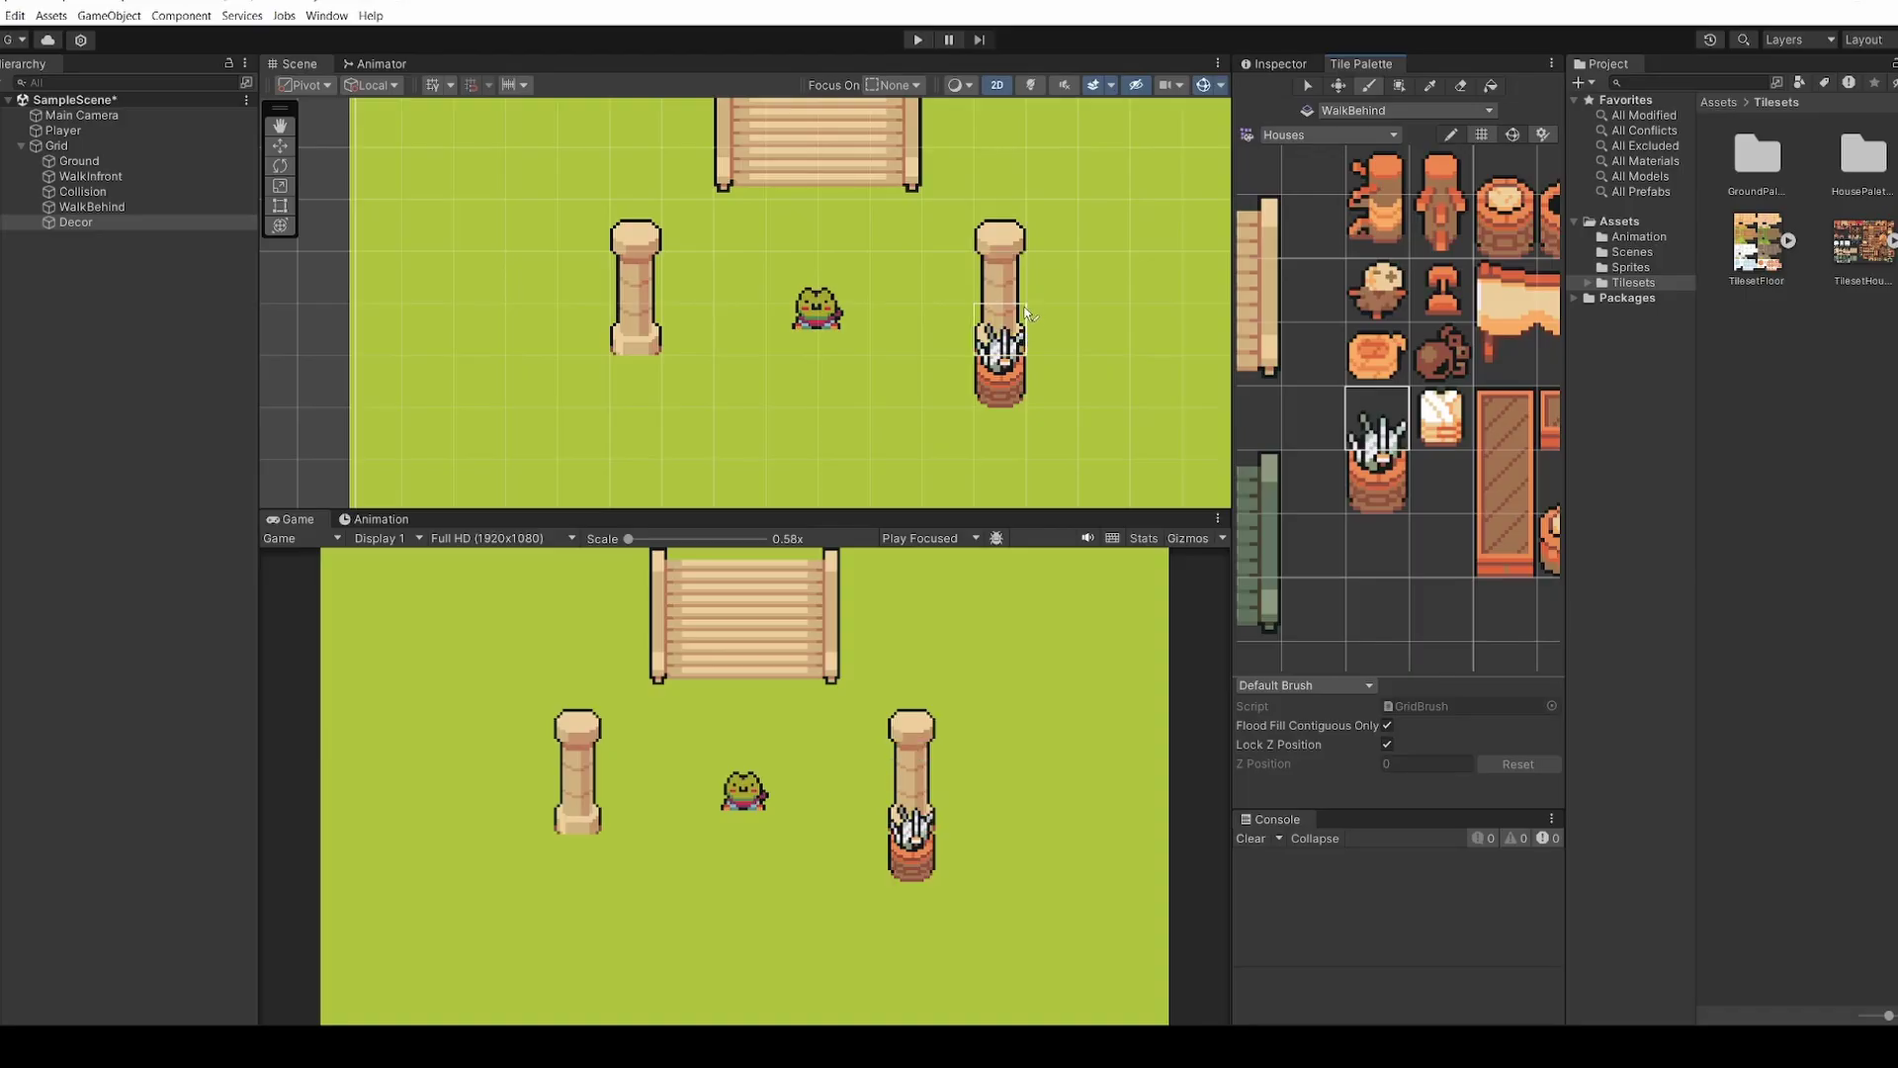
pyautogui.click(1433, 109)
pyautogui.click(1400, 126)
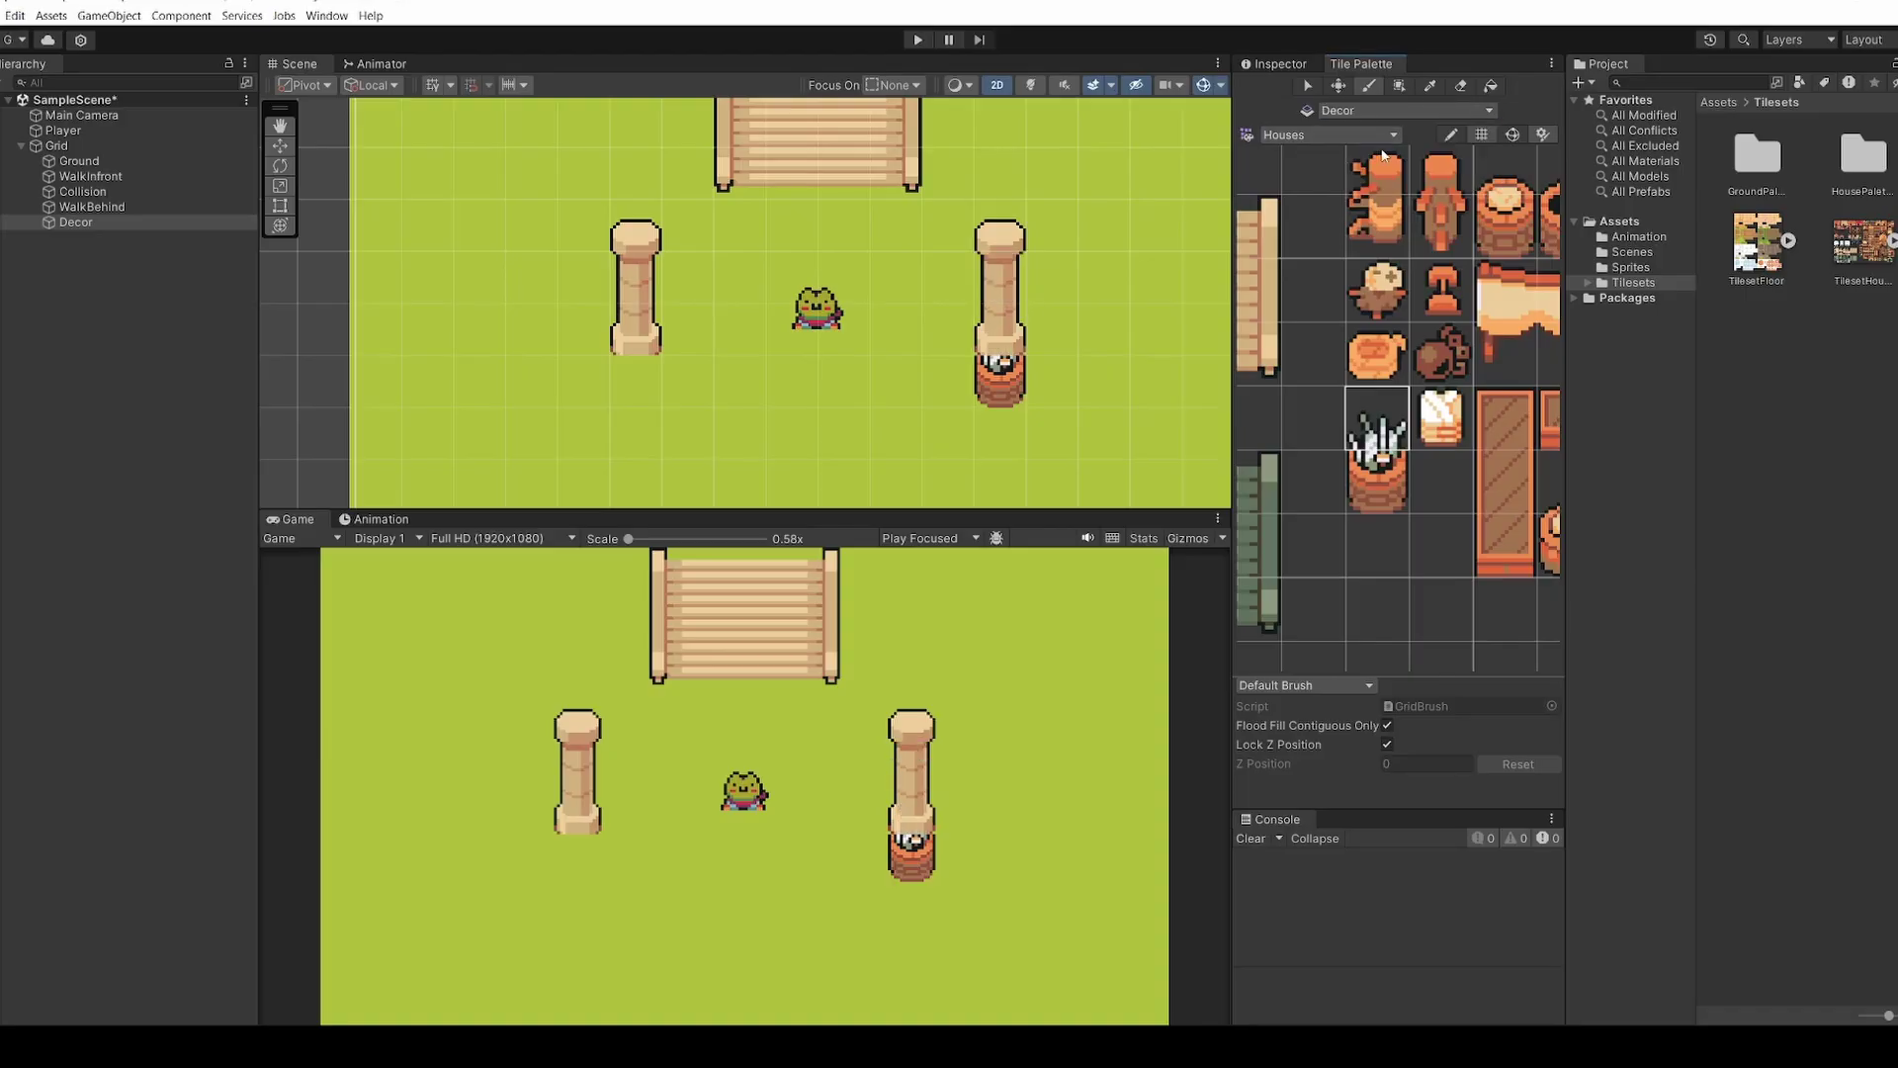
pyautogui.click(1024, 336)
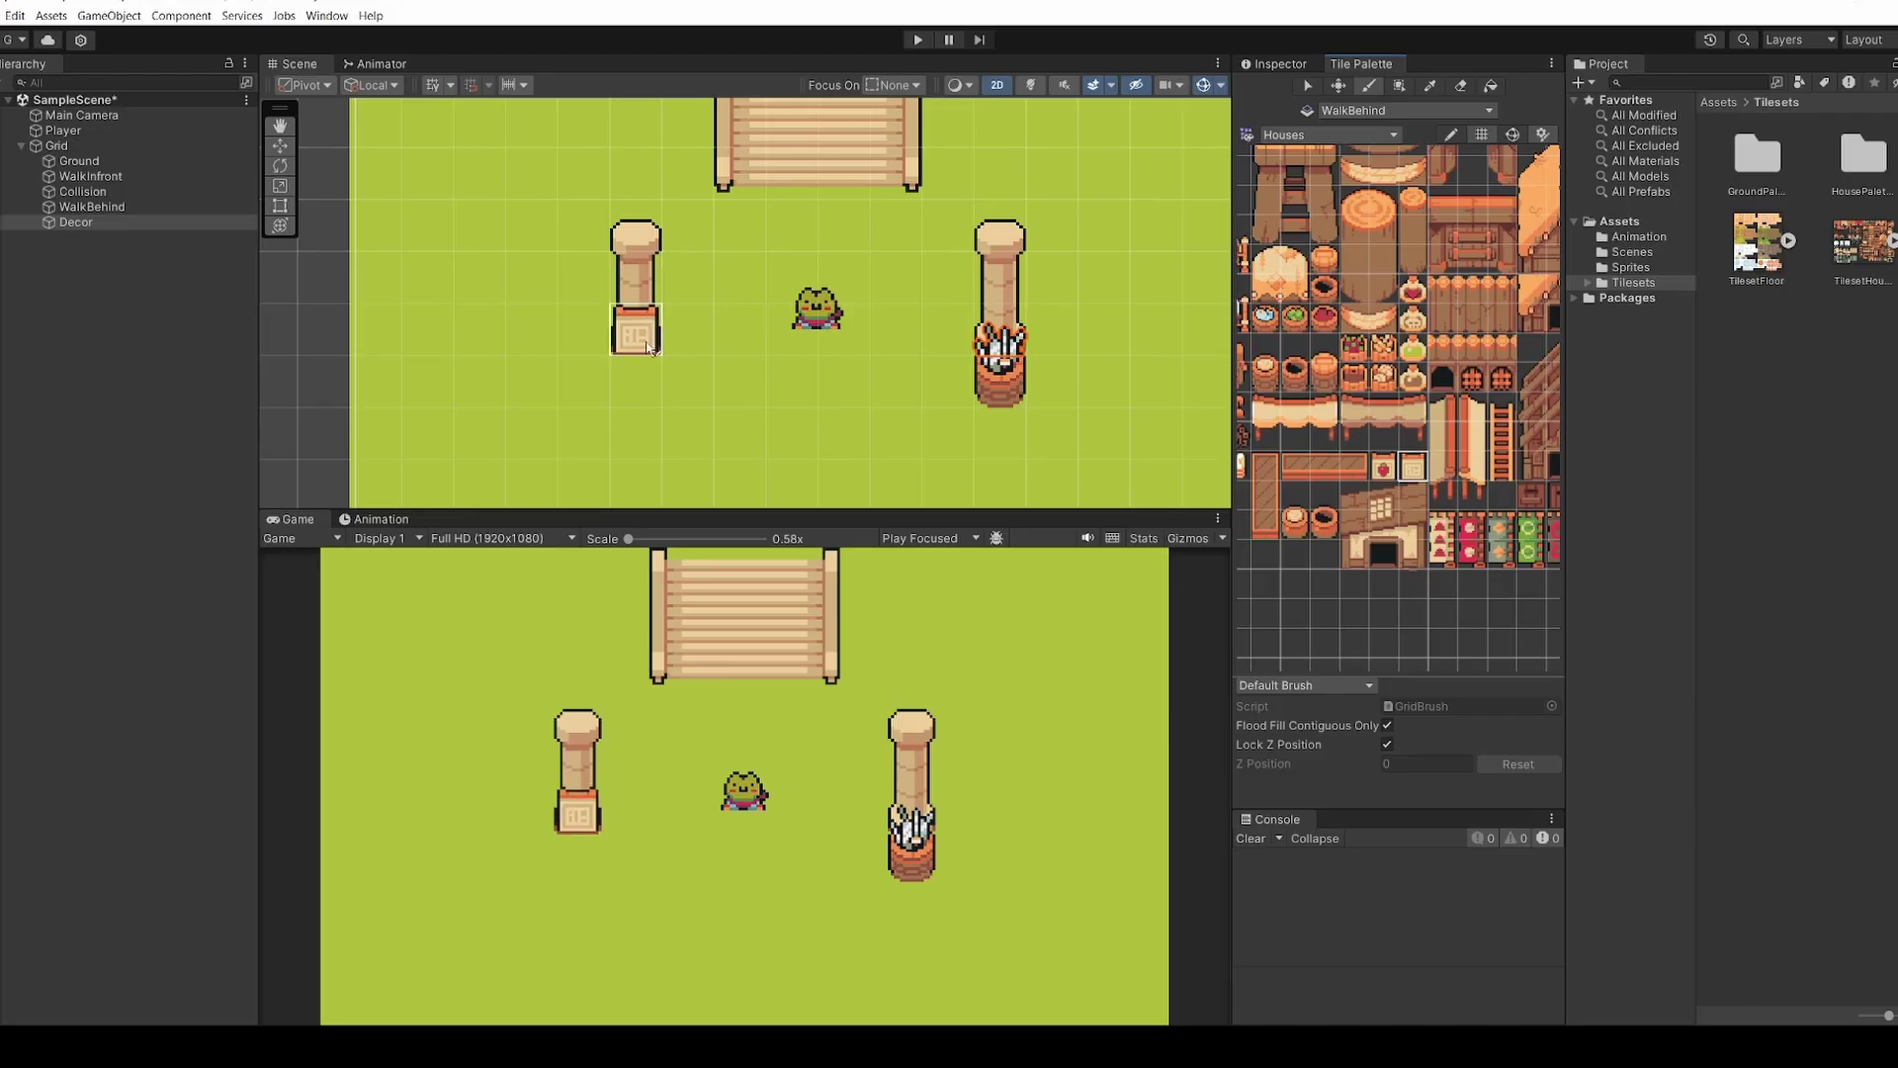
# Try placing a sign tile on and beside the left pillar on the WalkBehind tilemap and undo the placements
pyautogui.click(688, 334)
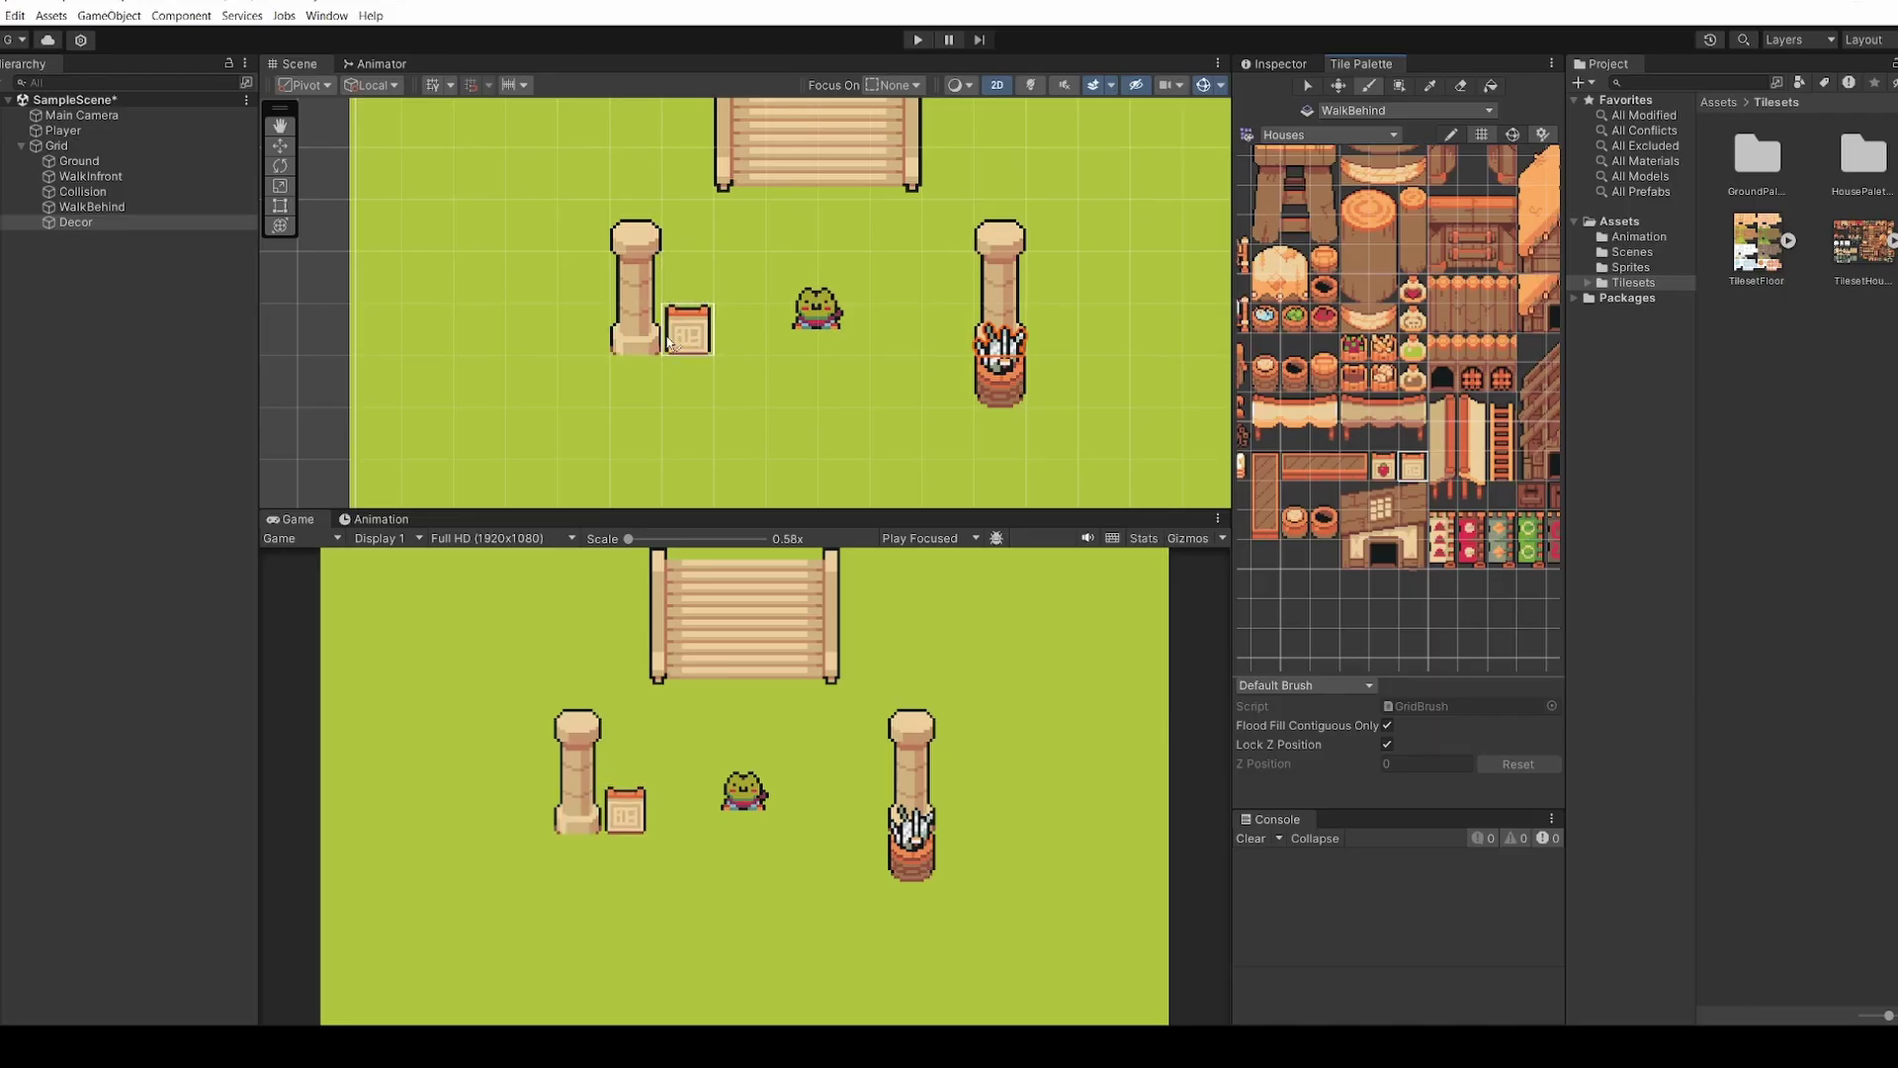
pyautogui.hotkey('ctrl', 'z')
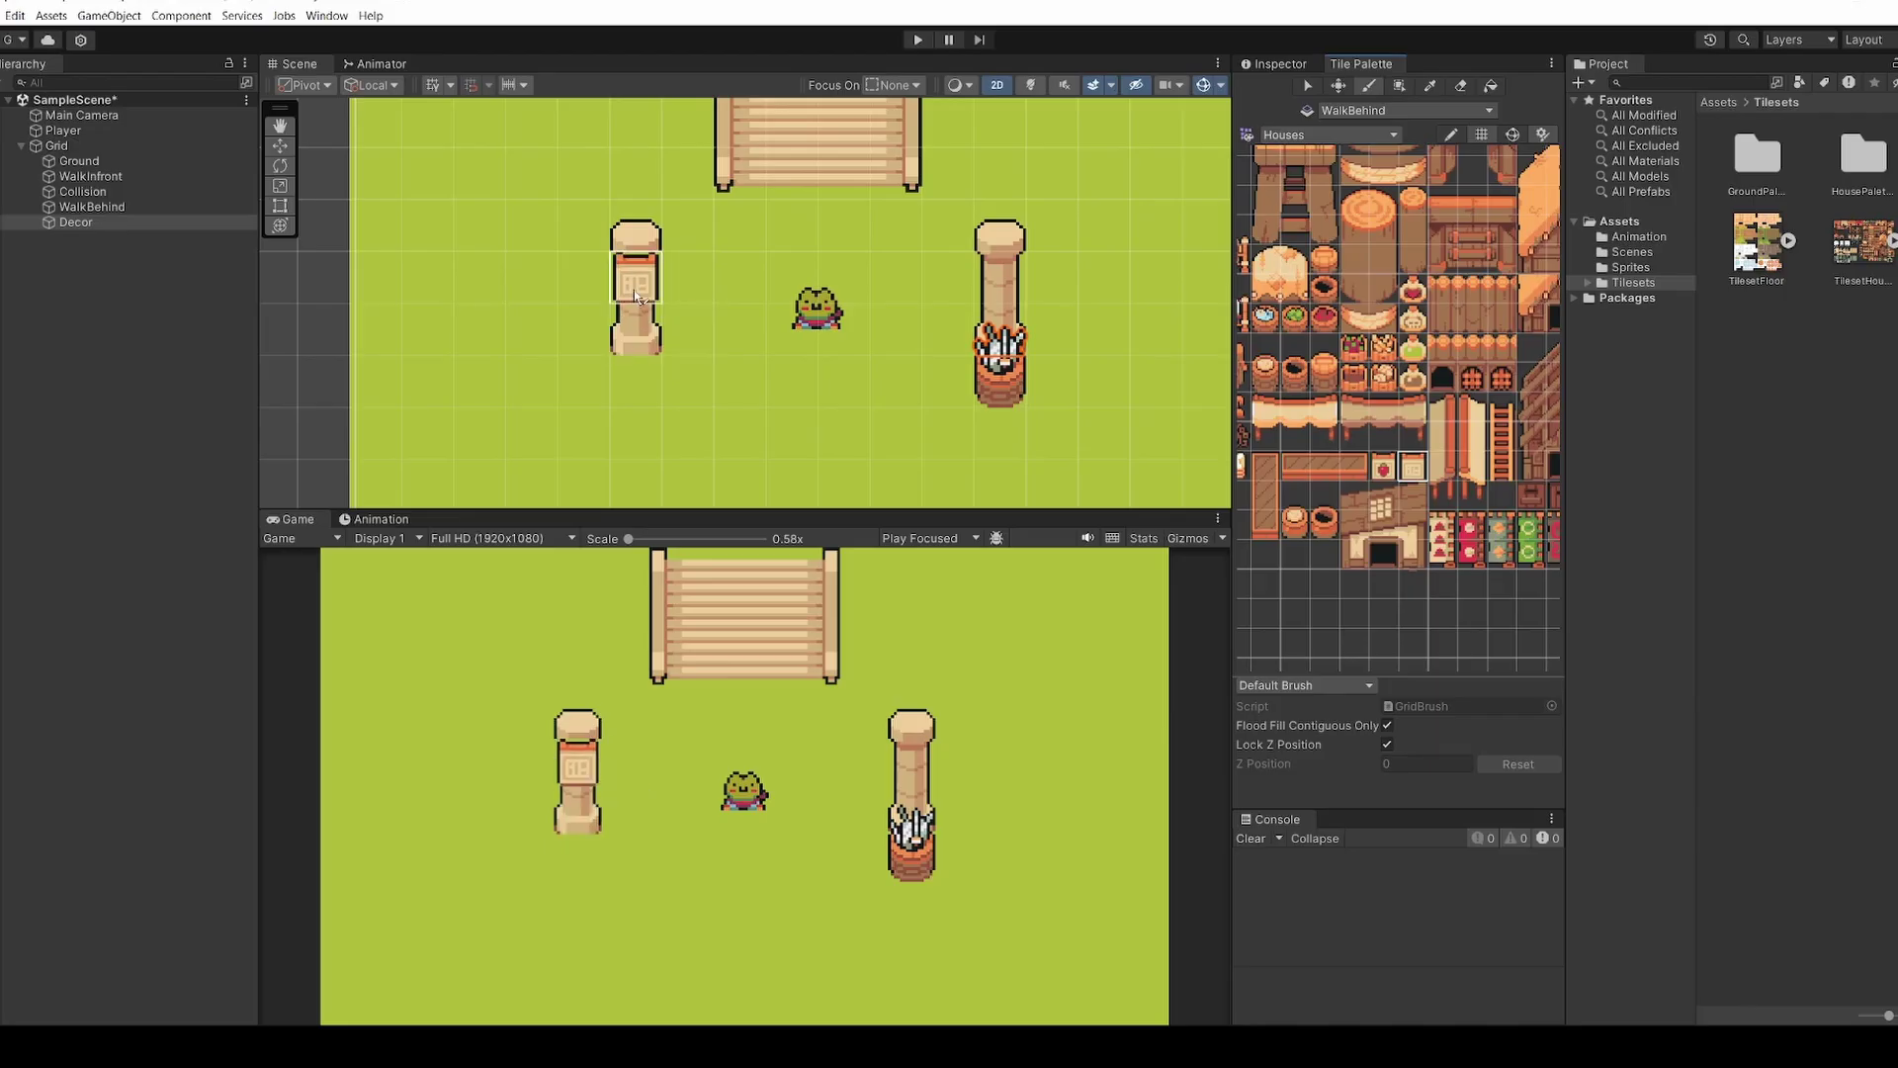
pyautogui.click(626, 295)
pyautogui.hotkey('ctrl', 'z')
pyautogui.hotkey('ctrl', 'z')
pyautogui.click(1385, 110)
pyautogui.click(1385, 196)
pyautogui.click(636, 282)
pyautogui.hotkey('ctrl', 'z')
pyautogui.hotkey('ctrl', 'z')
pyautogui.hotkey('ctrl', 'z')
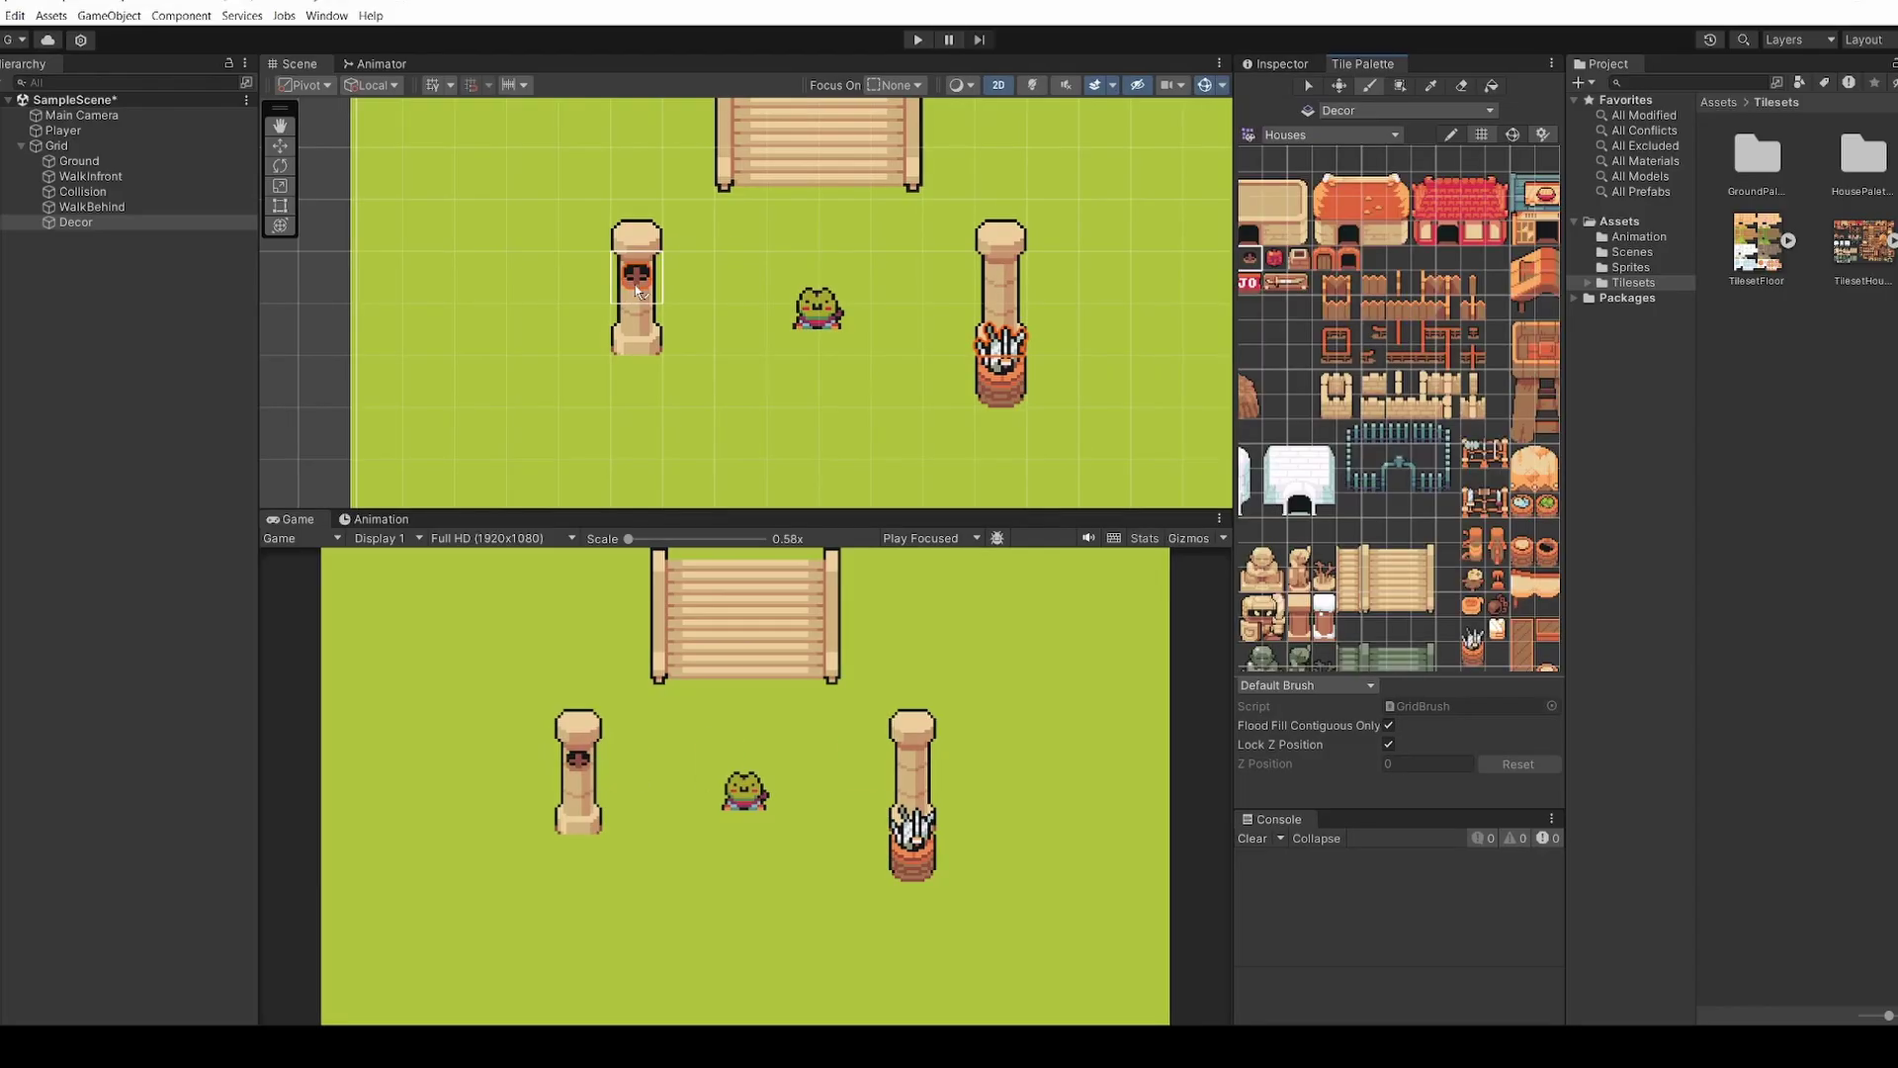
# Undo the stray round tile placed on the grass below the player
pyautogui.scroll(2, 637, 291)
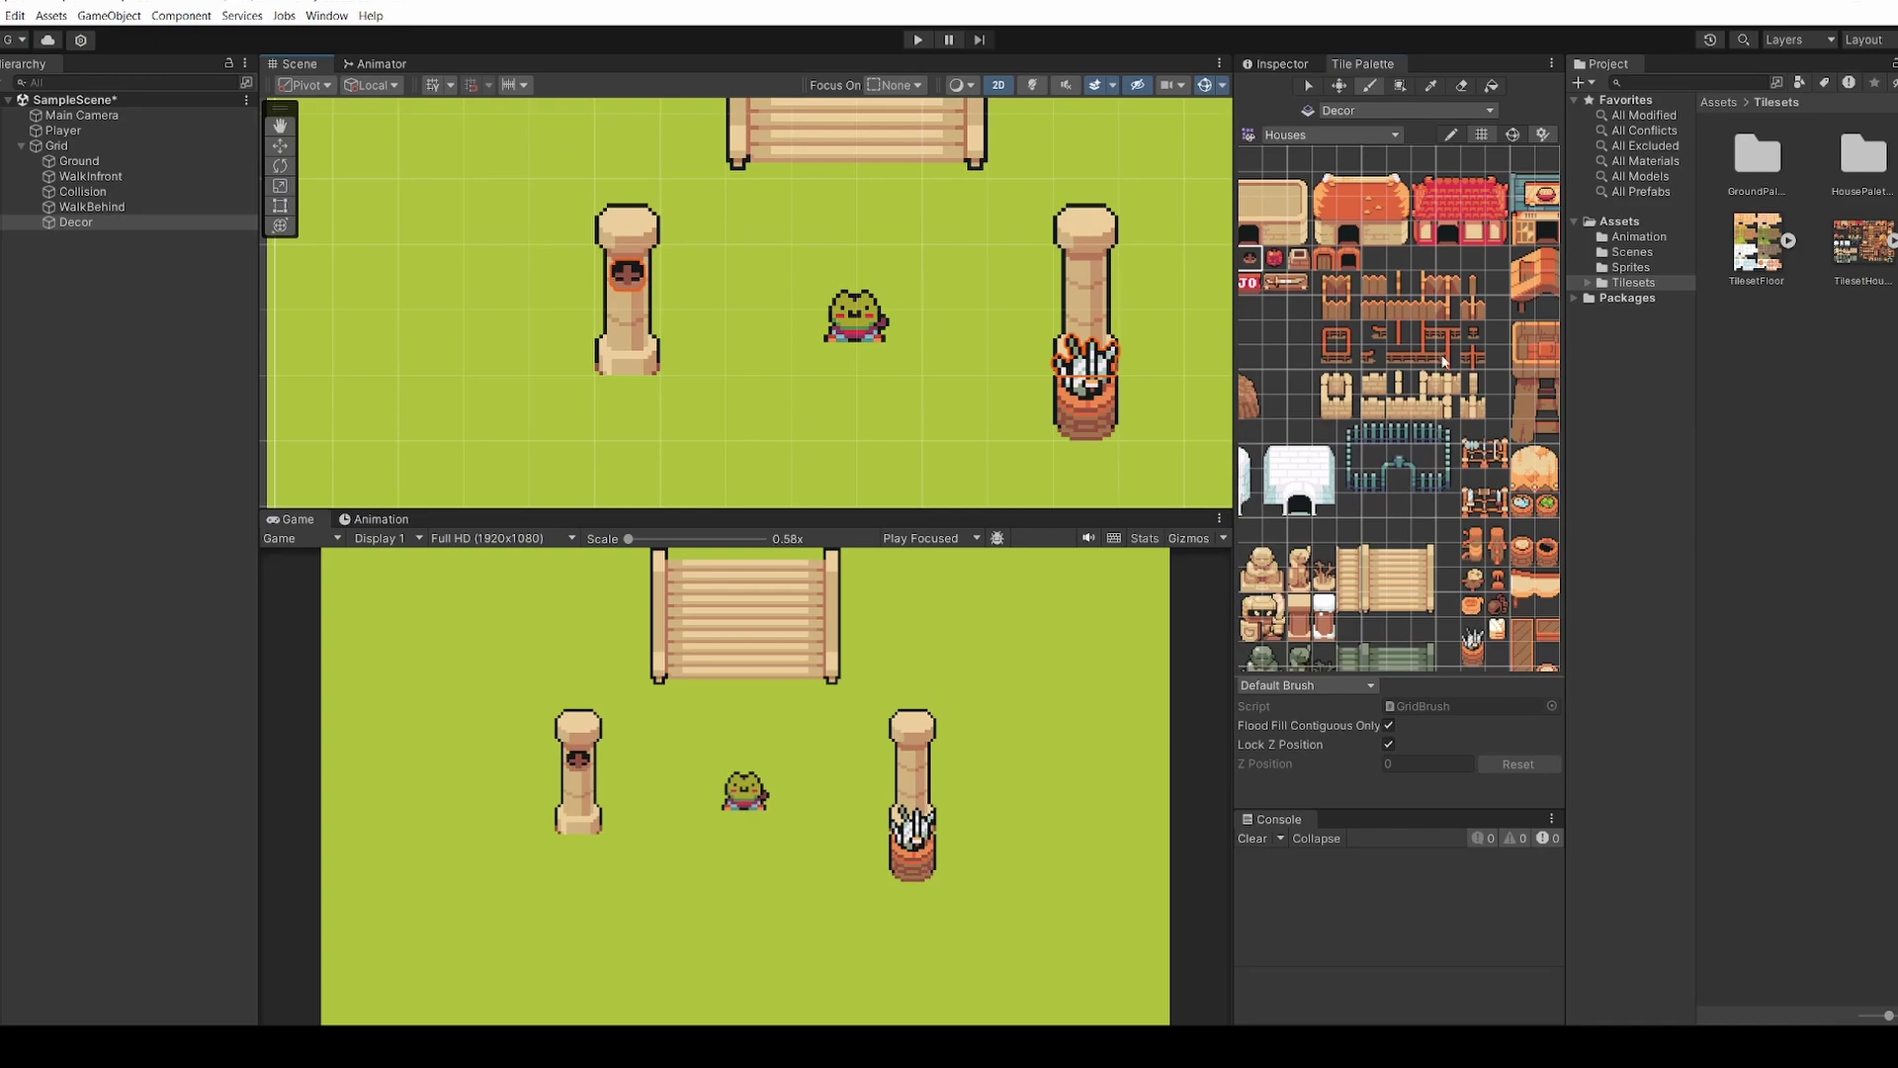
pyautogui.moveTo(1444, 361); pyautogui.dragTo(1415, 207, button='middle')
pyautogui.scroll(-1, 633, 475)
pyautogui.hotkey('ctrl', 'z')
pyautogui.hotkey('ctrl', 'z')
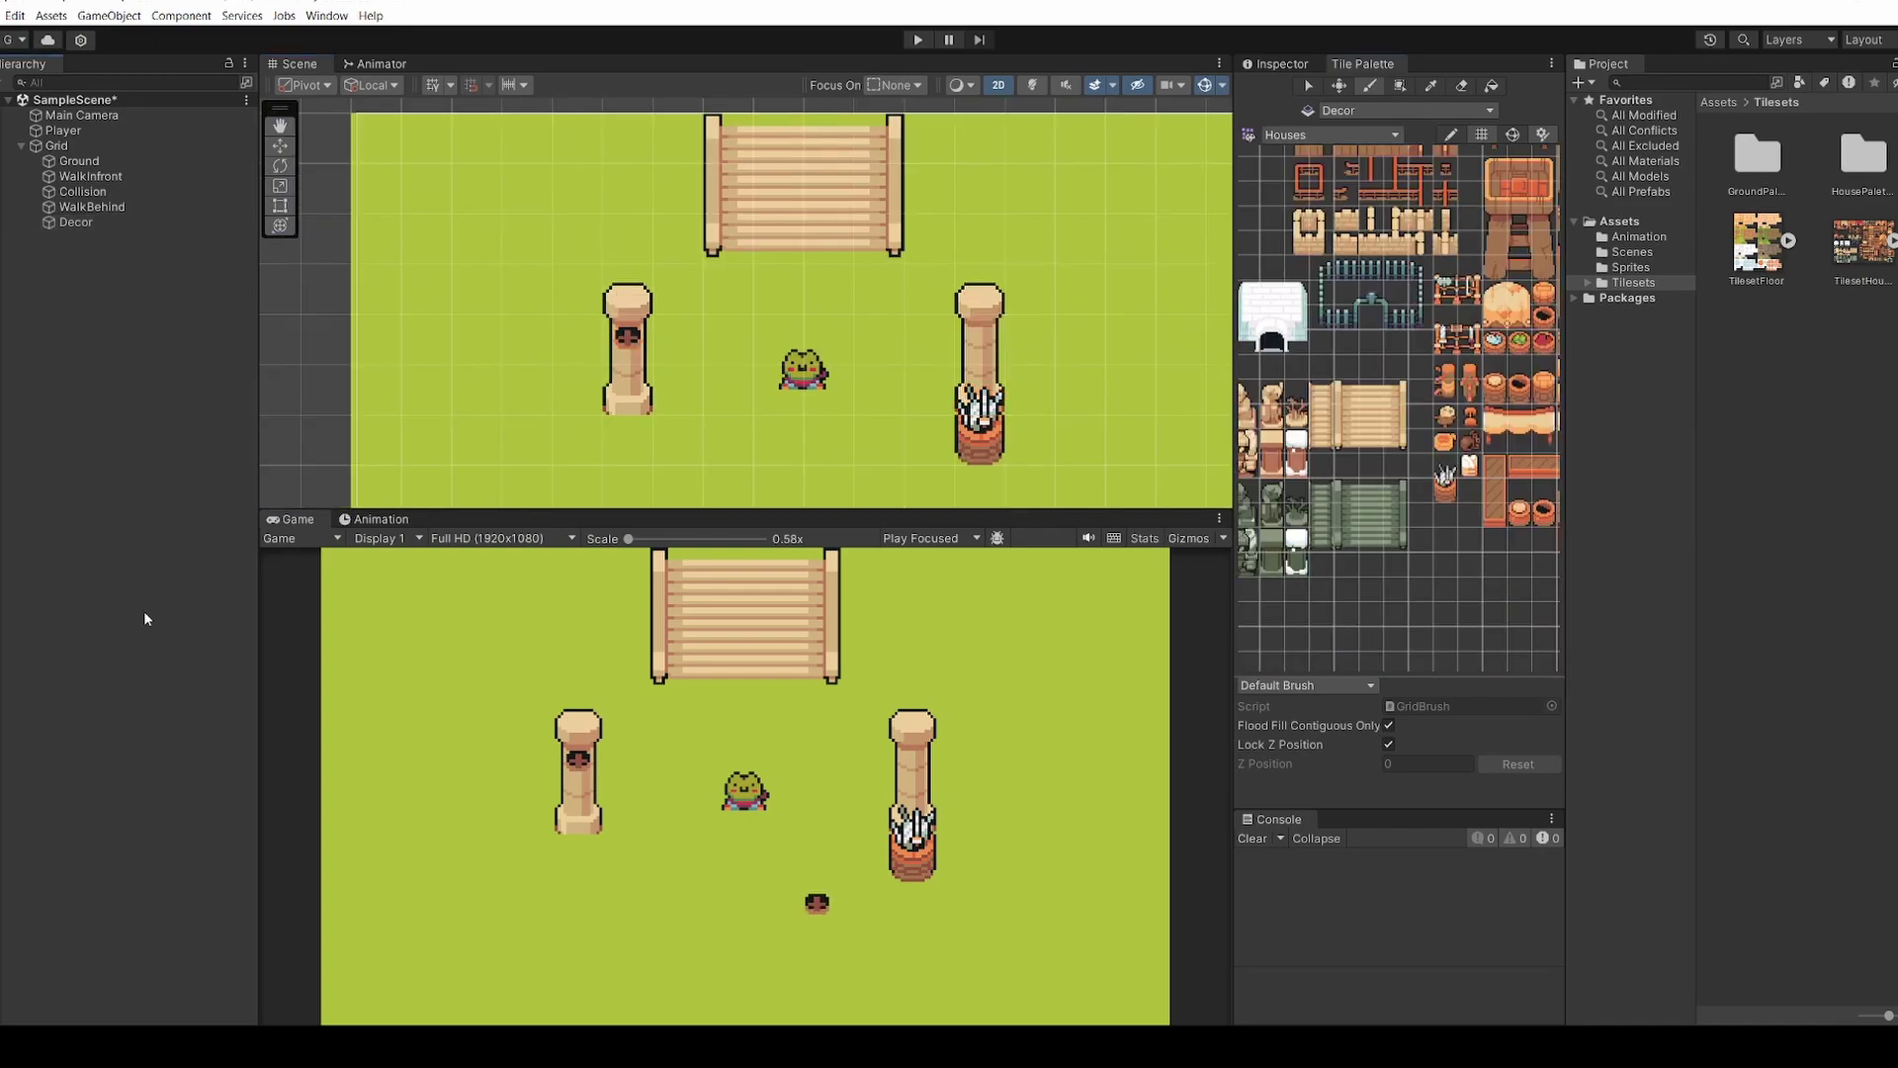
# Paint the two-by-two-tile weapon rack on the grass beside the right pillar, using the WalkBehind tilemap
pyautogui.click(1425, 111)
pyautogui.click(1402, 144)
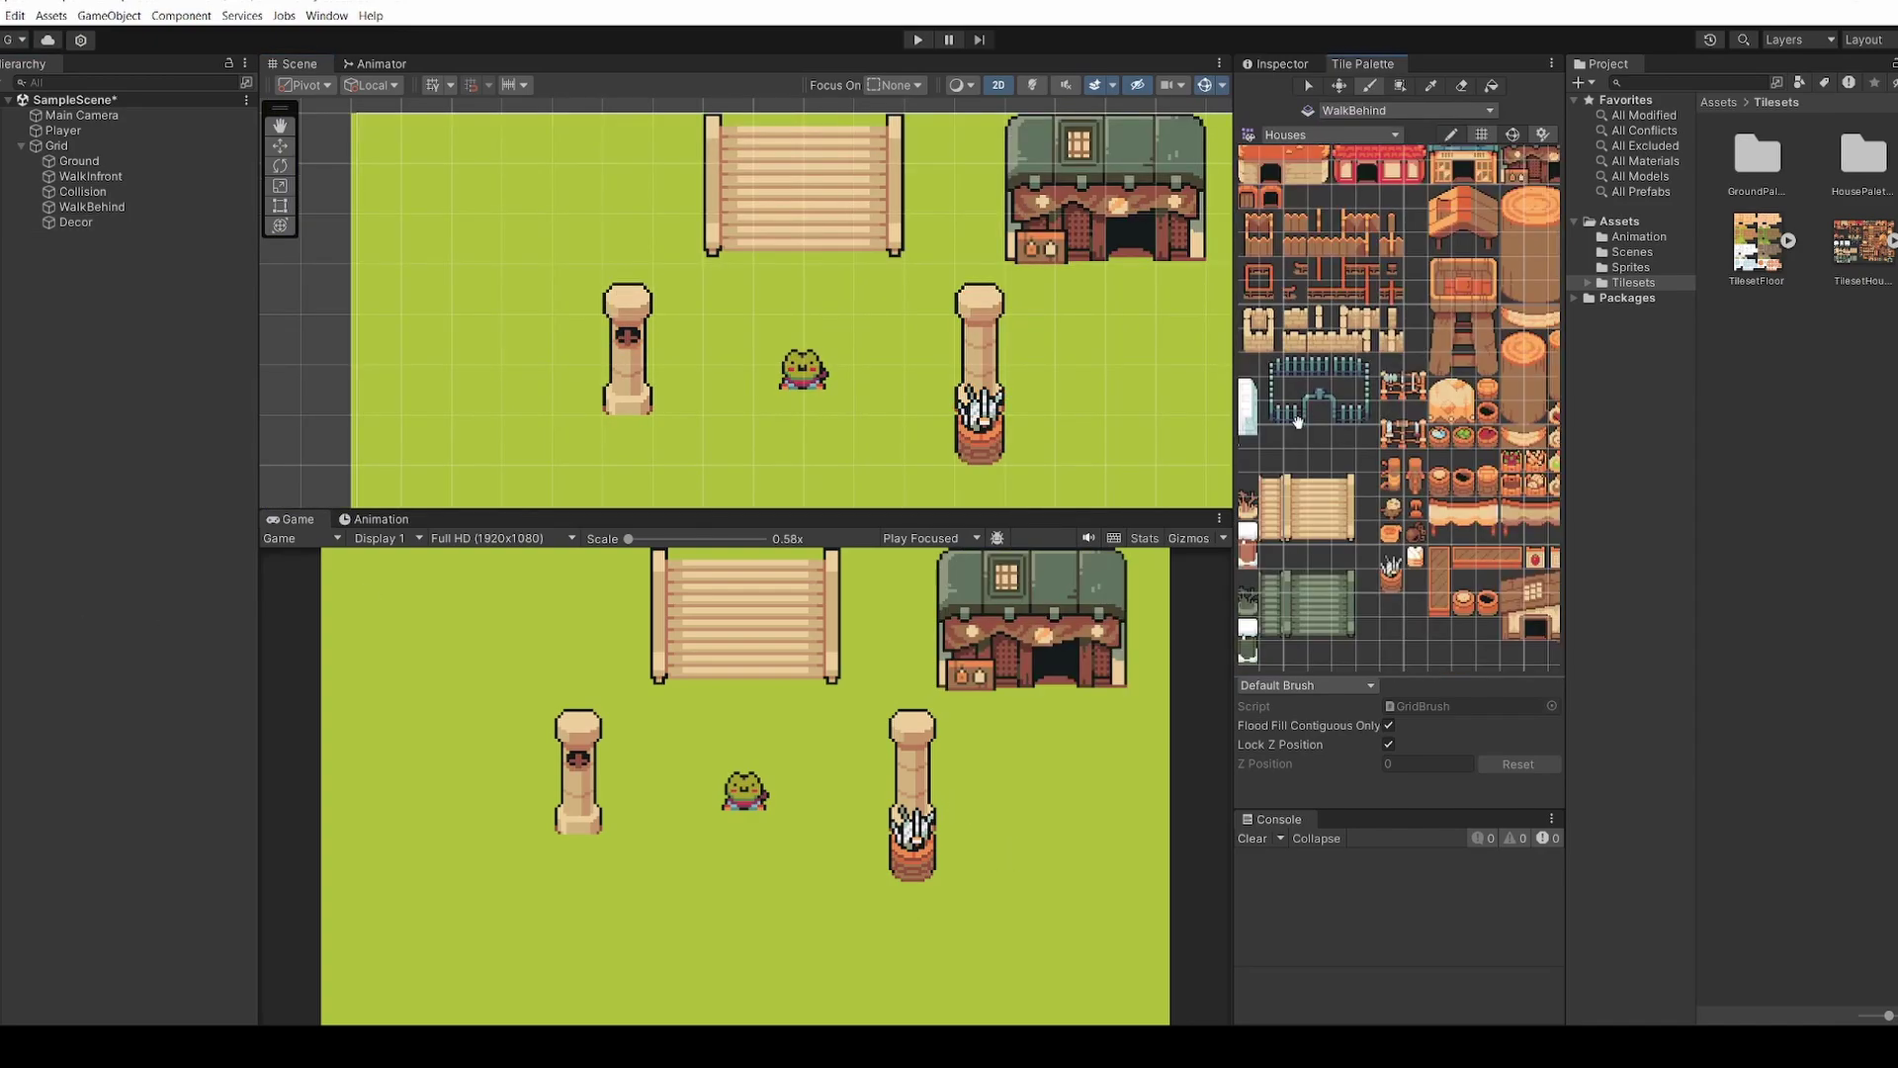
pyautogui.moveTo(1334, 440); pyautogui.dragTo(1483, 432, button='middle')
pyautogui.moveTo(1420, 402); pyautogui.dragTo(1442, 374)
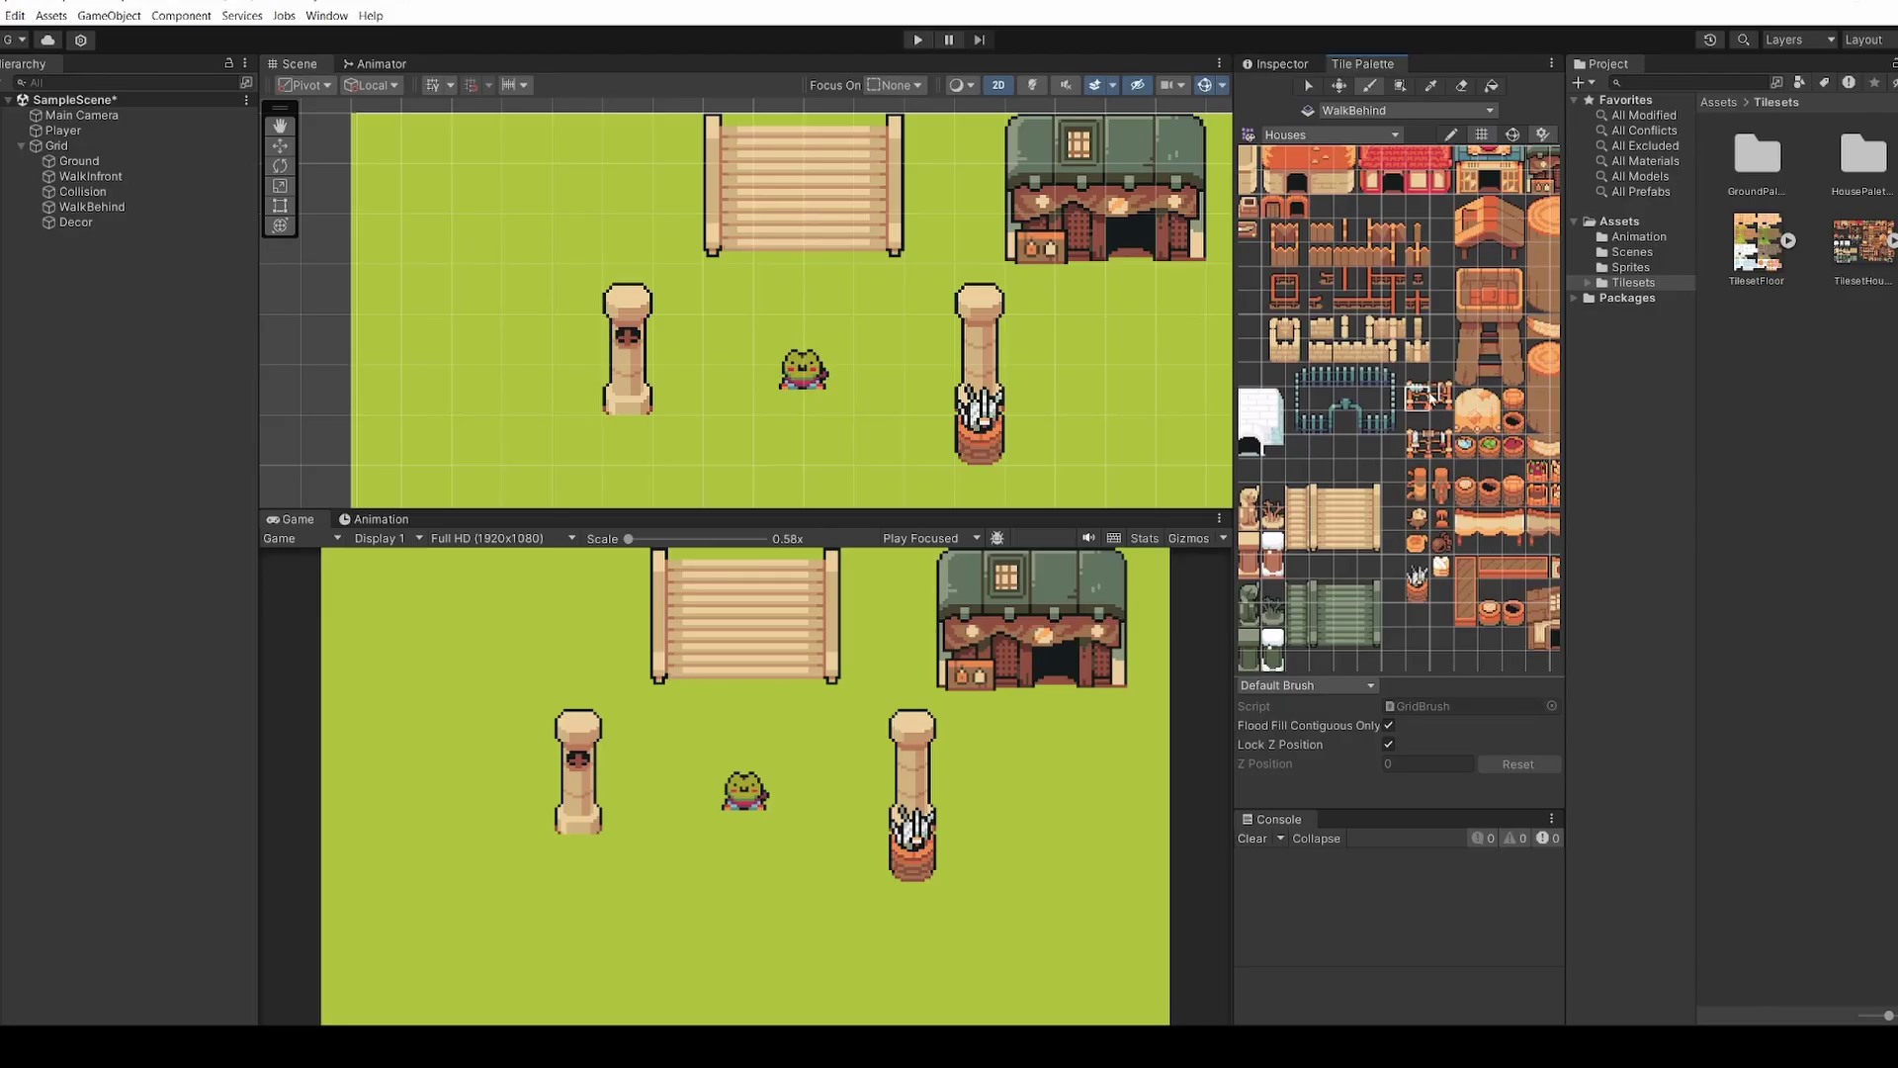
pyautogui.click(1142, 367)
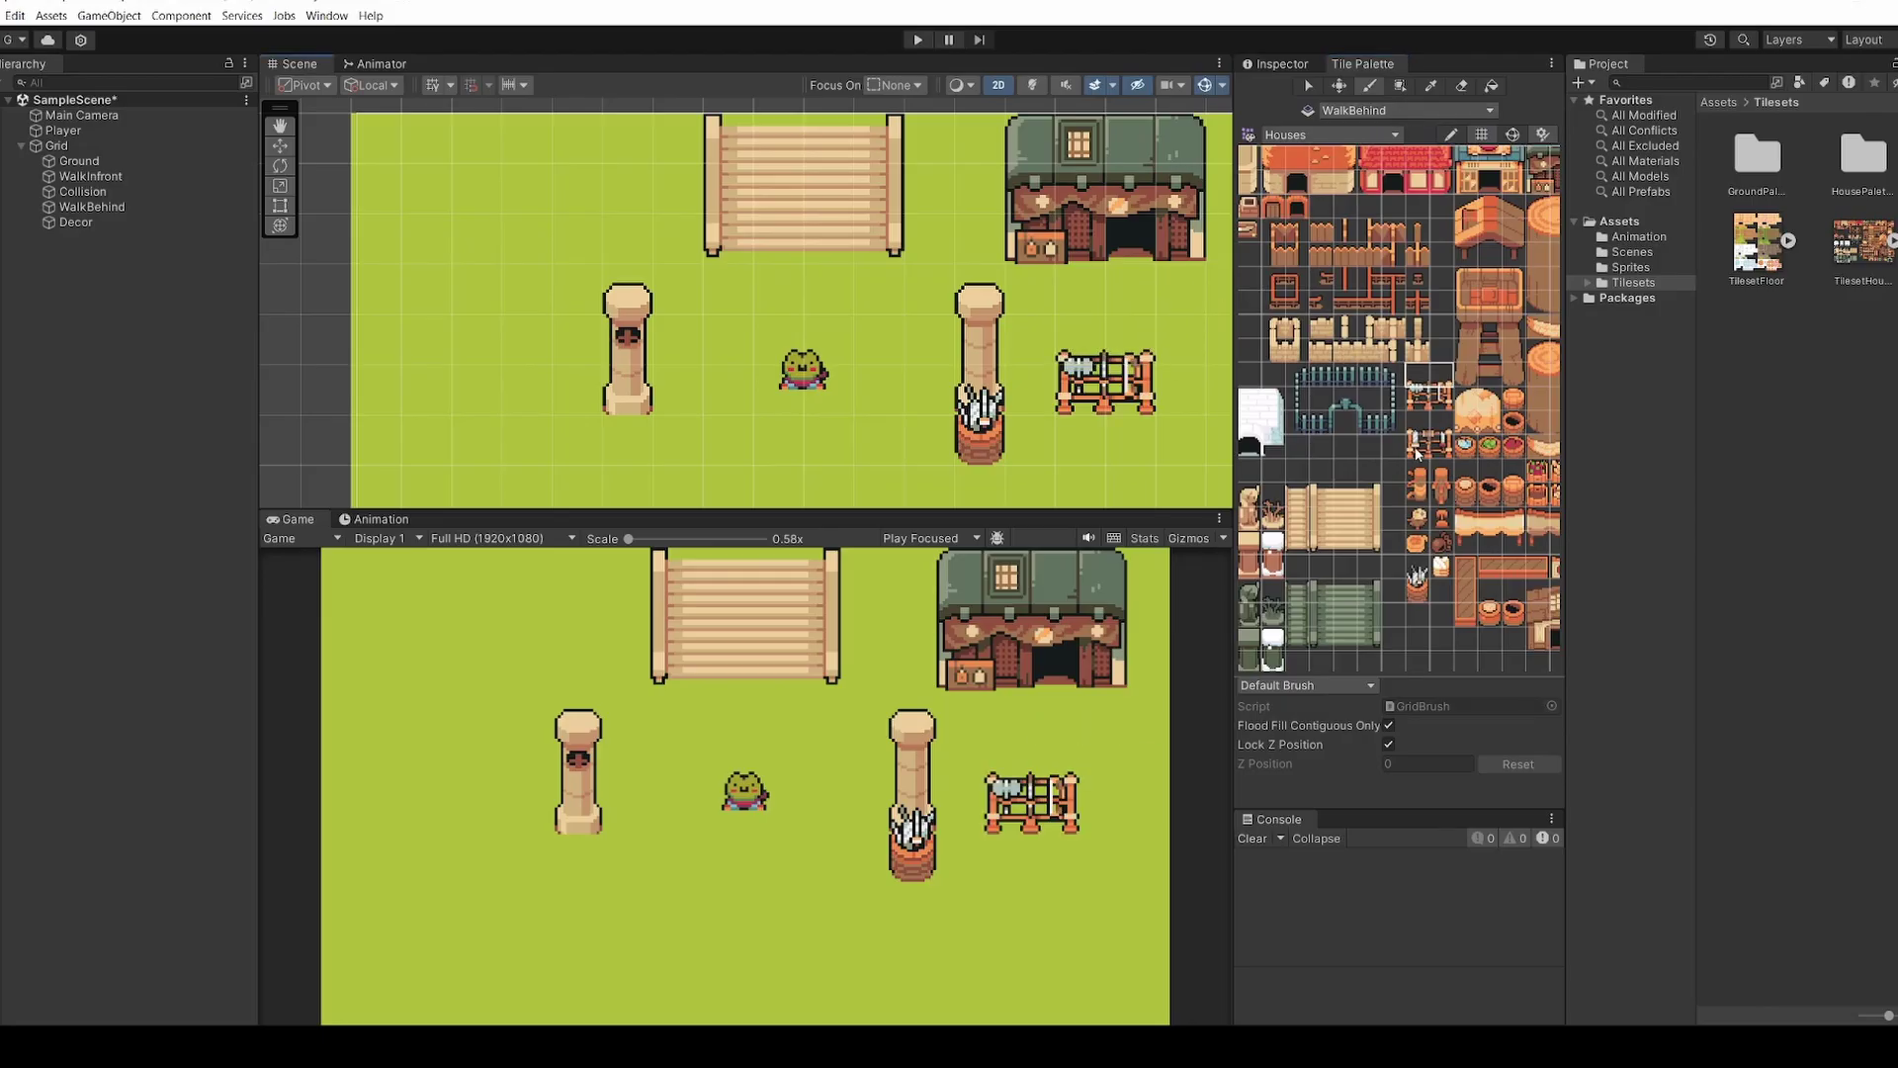
# Play-test the scene by walking the player around the house and stairs to check the layering
pyautogui.hotkey('ctrl', 'p')
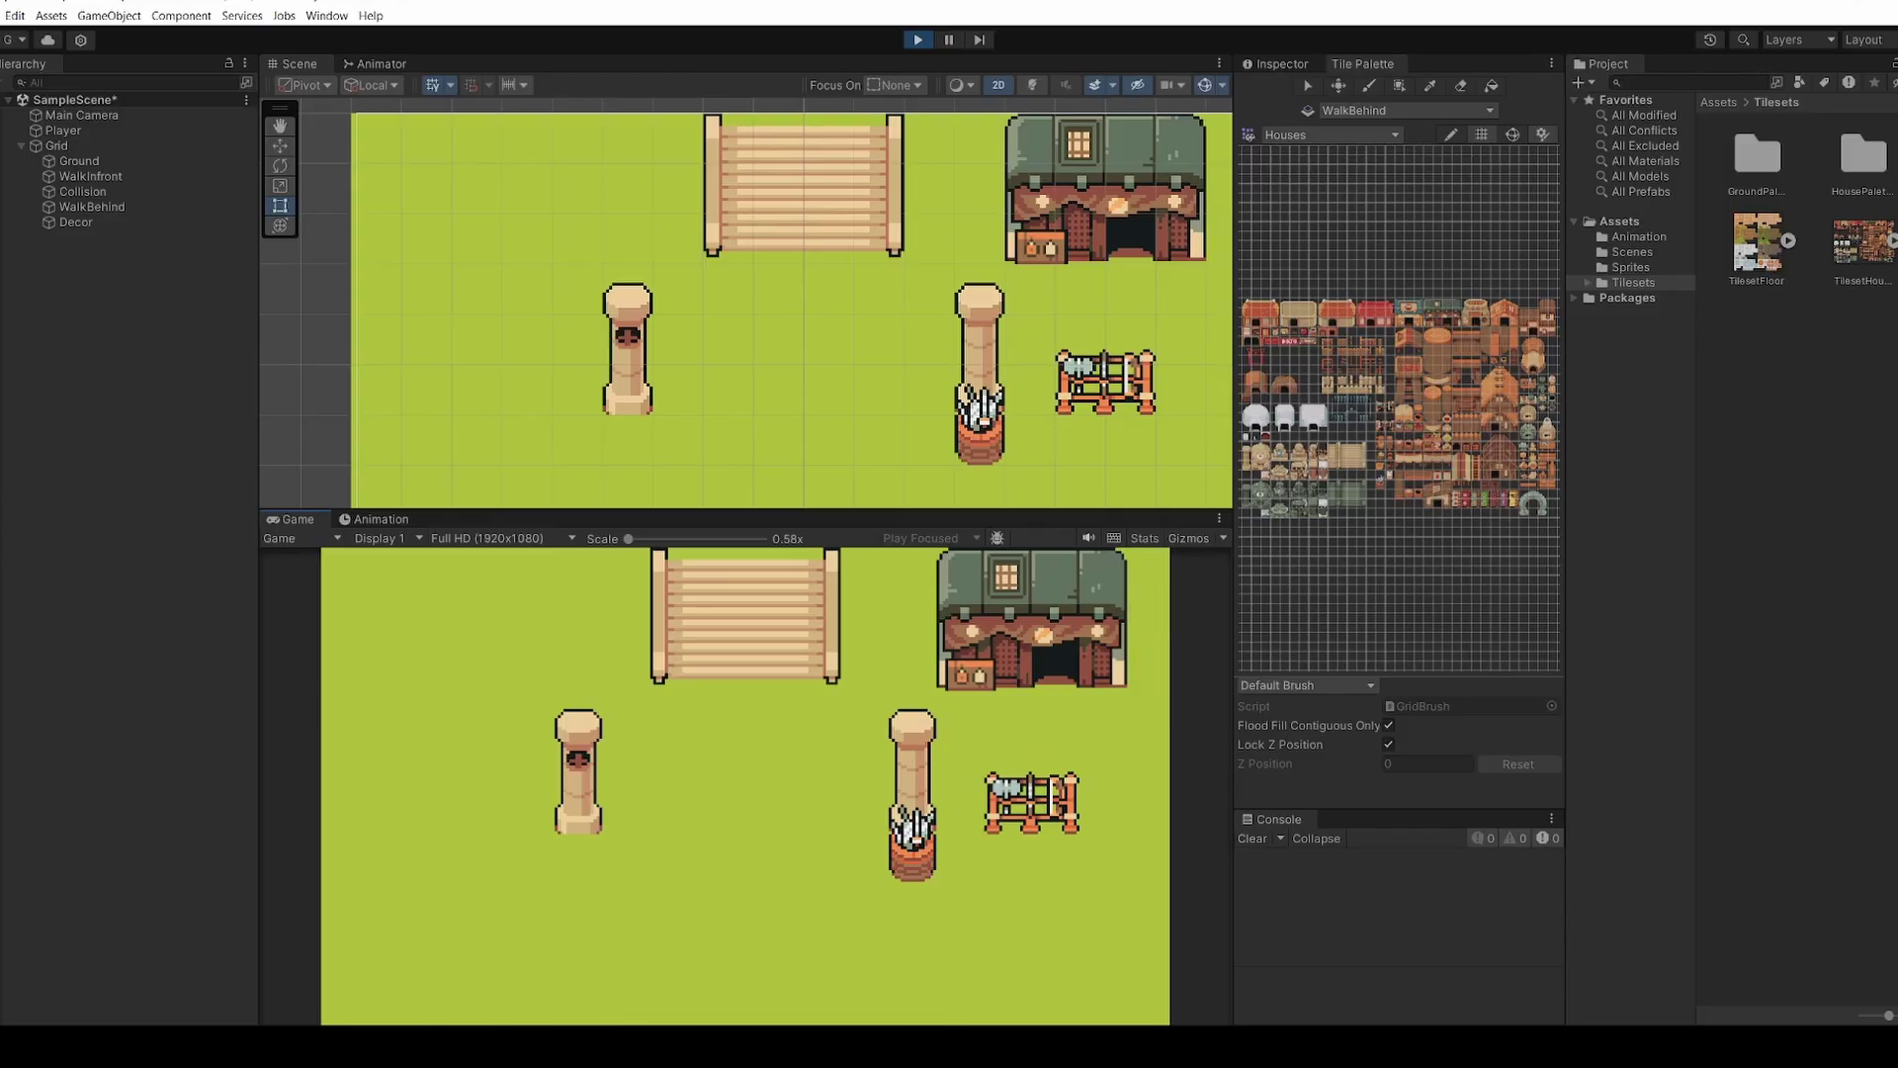
pyautogui.press('Down')
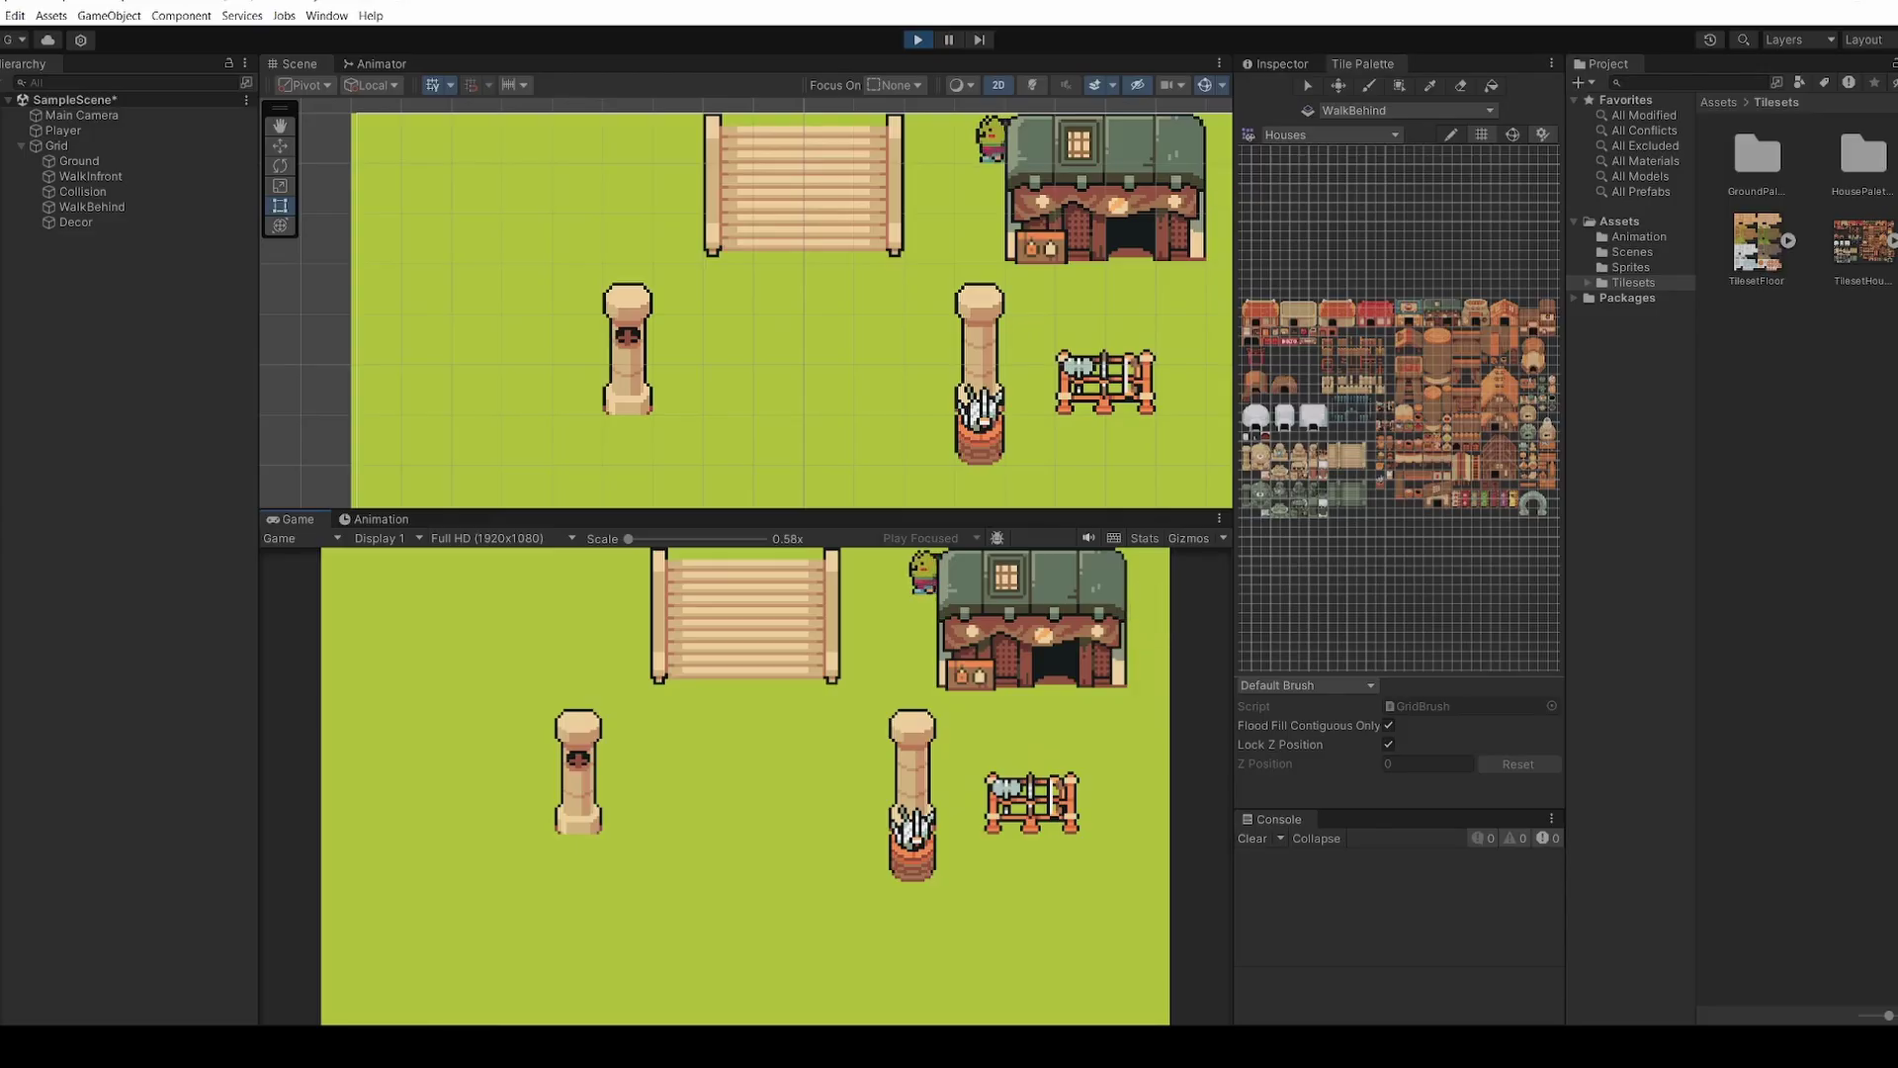
pyautogui.press('Down')
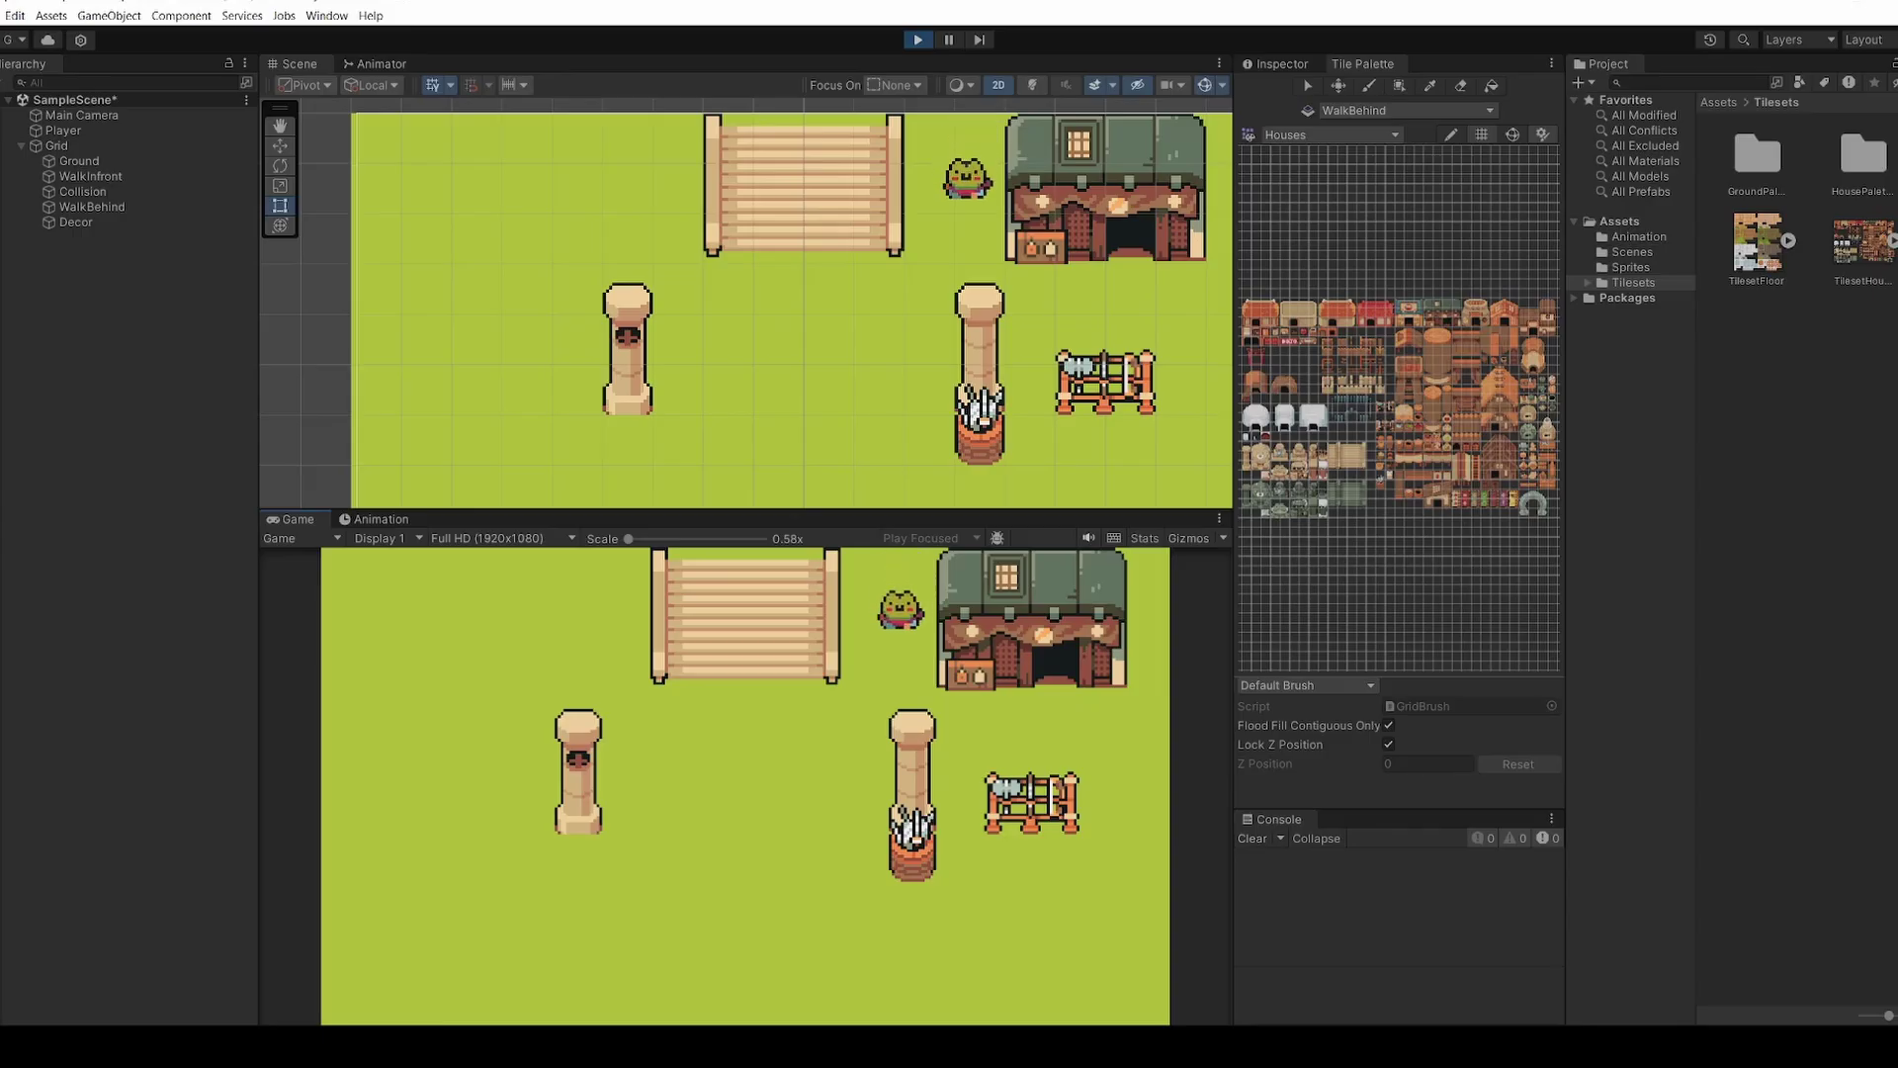
pyautogui.press('Left')
pyautogui.press('Left')
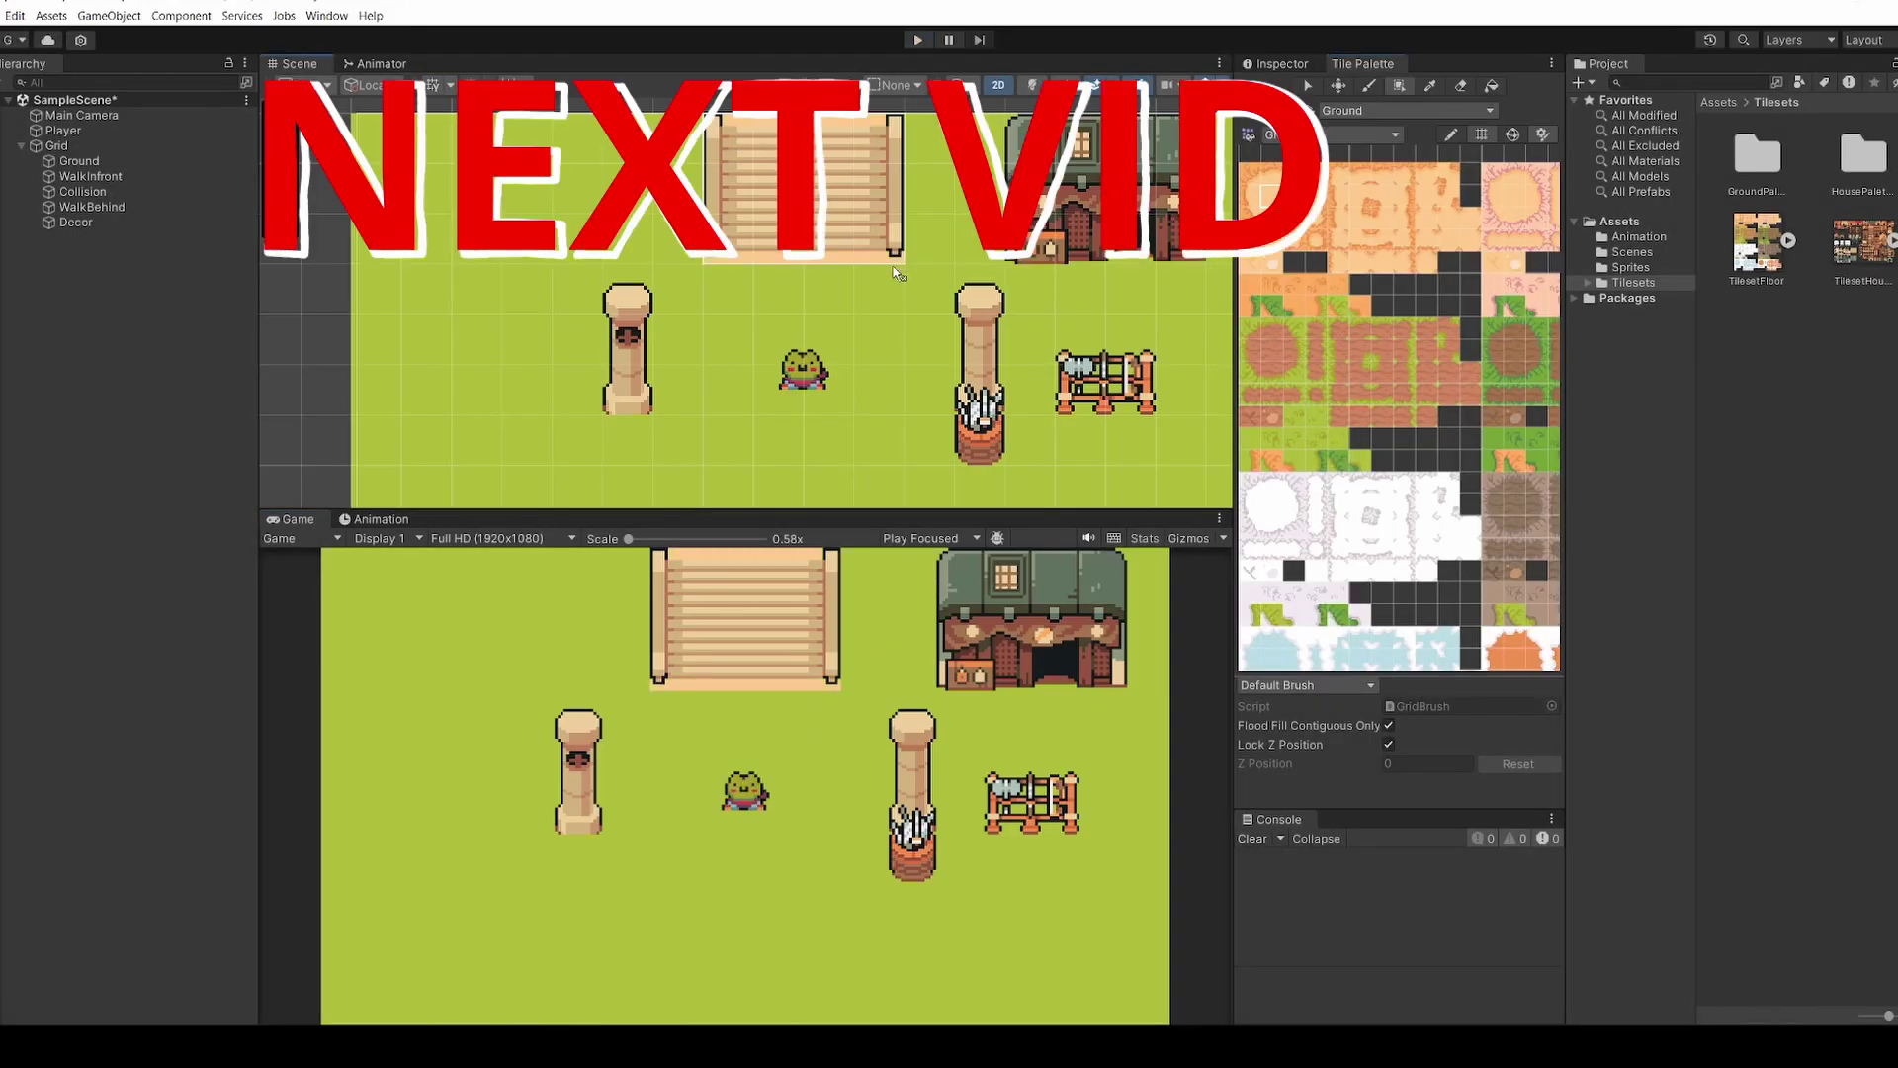
# Paint the sandy path from the stairs past the house entrance on the Ground tilemap, adding tiles along its upper edge
pyautogui.moveTo(915, 287); pyautogui.dragTo(1112, 306)
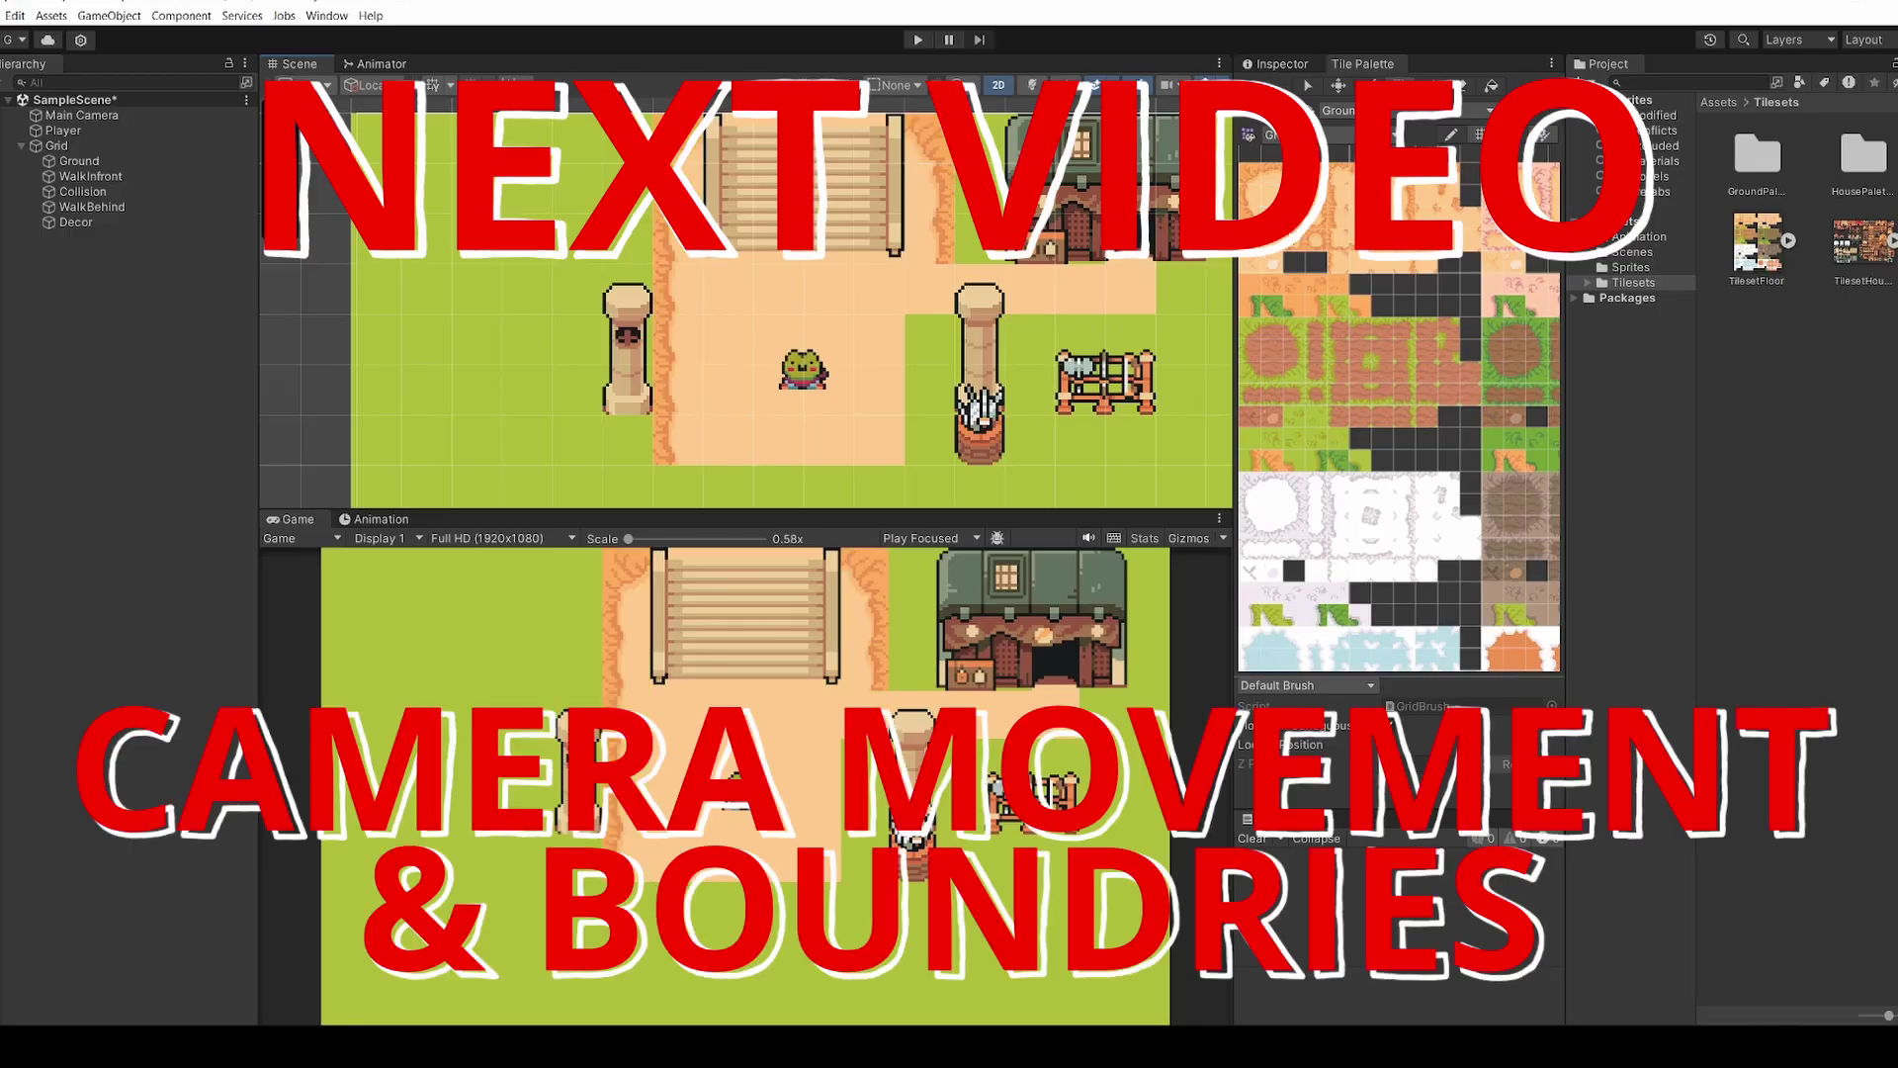
pyautogui.click(1379, 214)
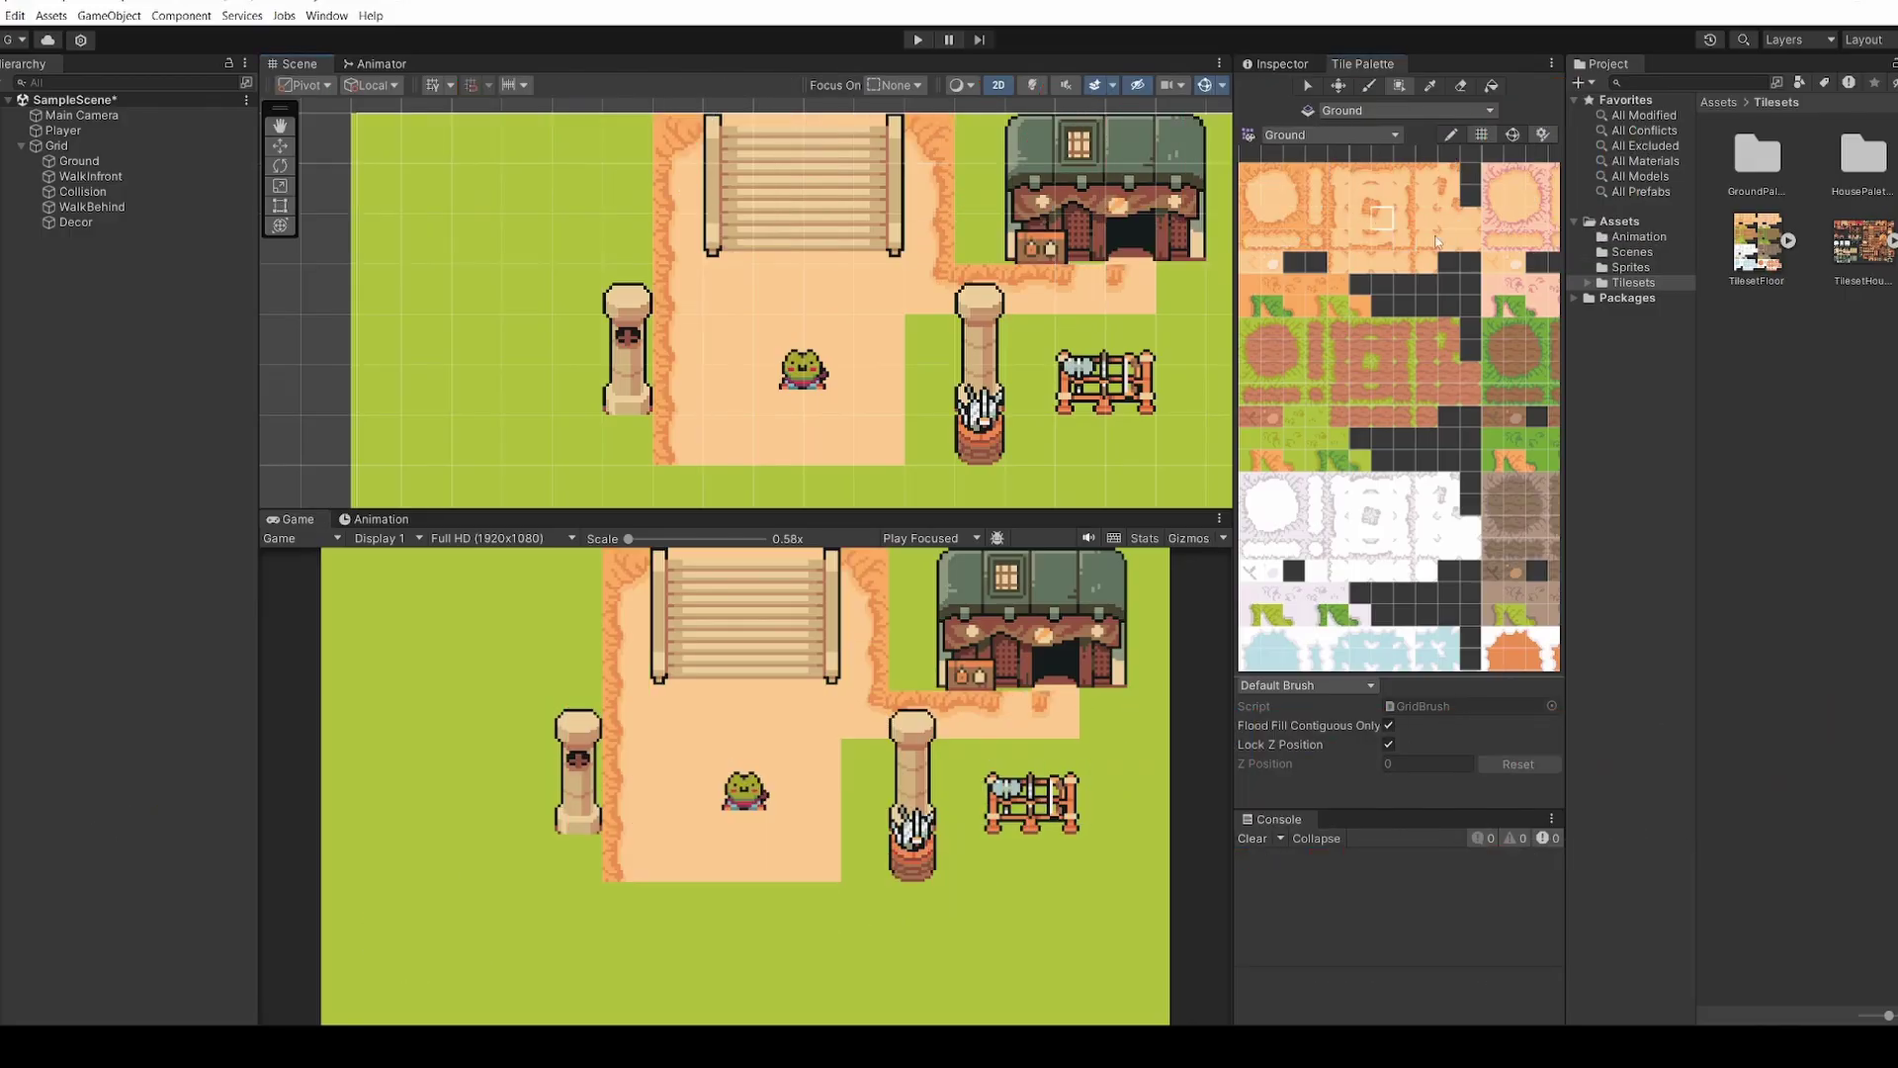
pyautogui.click(1271, 195)
pyautogui.click(1118, 282)
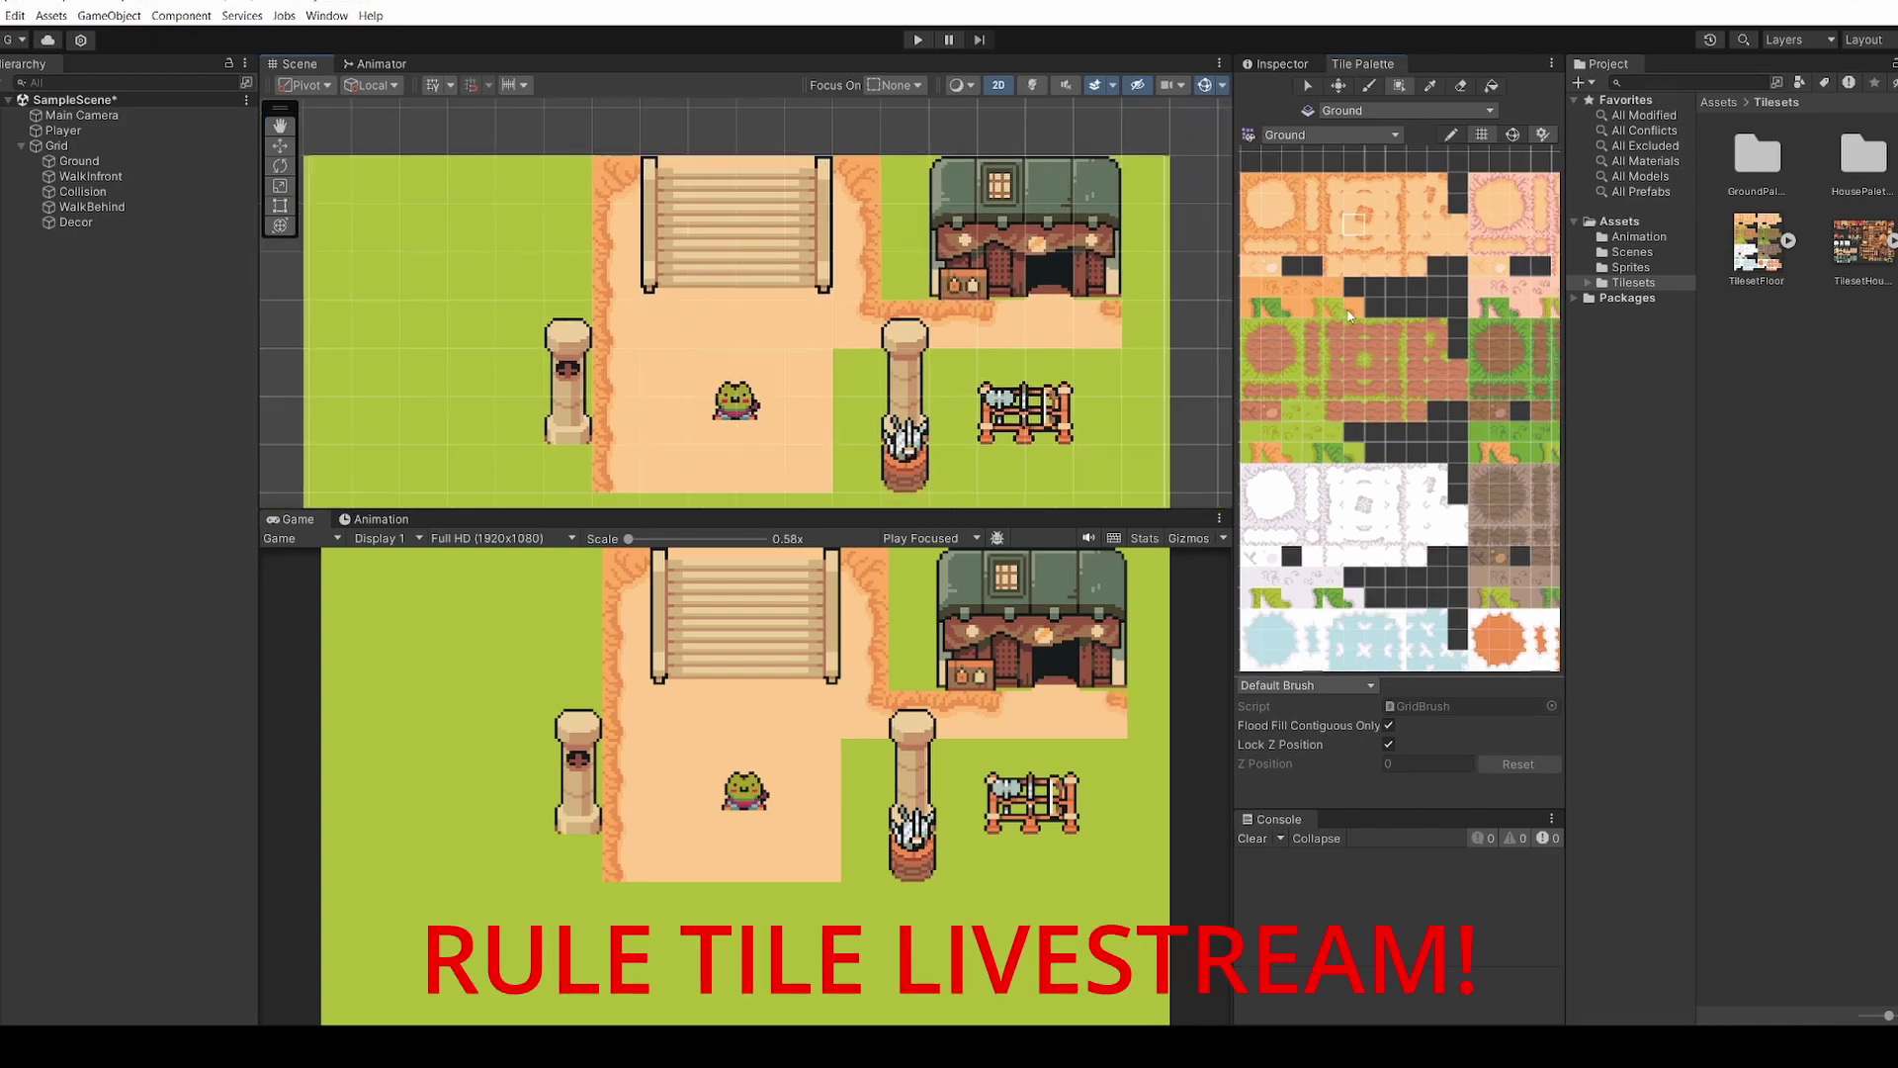
# Extend the sandy path to the map's right edge and down past the weapon rack, with rough border tiles around it
pyautogui.click(1145, 325)
pyautogui.click(1291, 184)
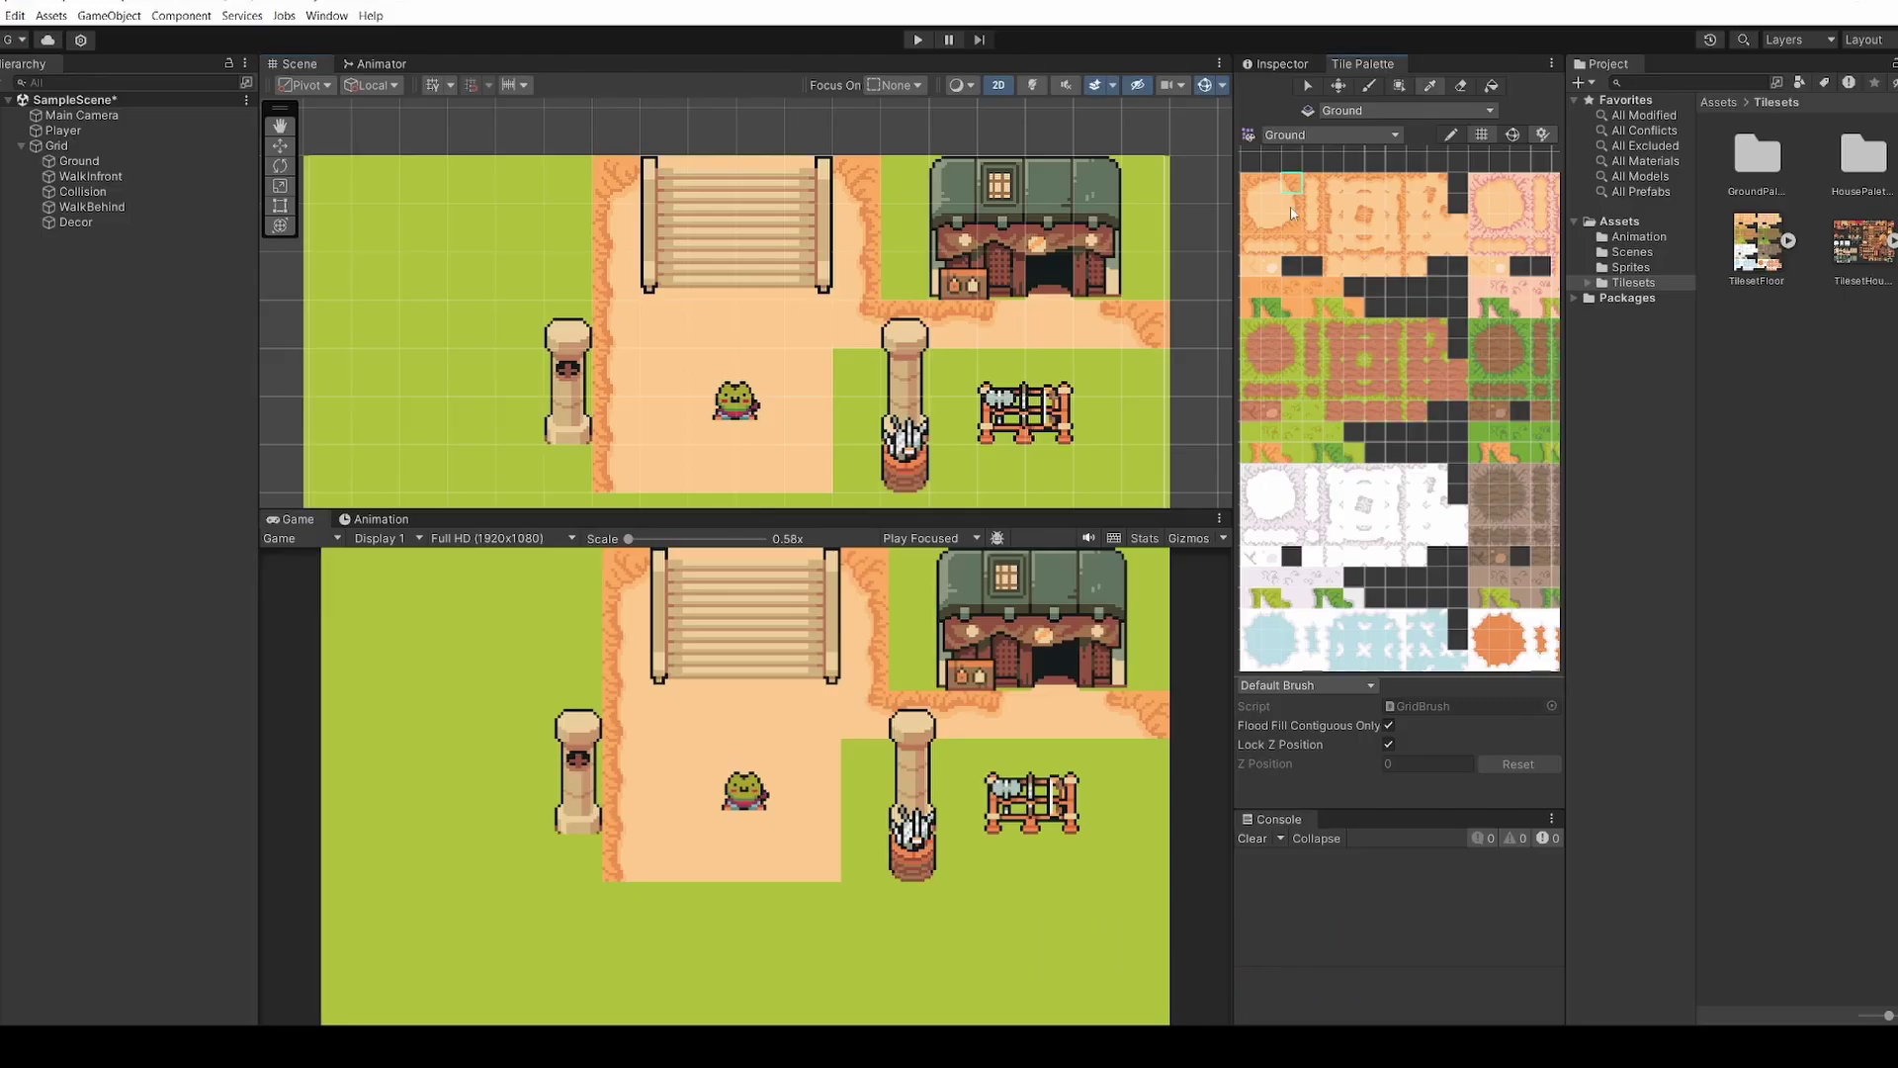
pyautogui.click(1141, 419)
pyautogui.click(1141, 468)
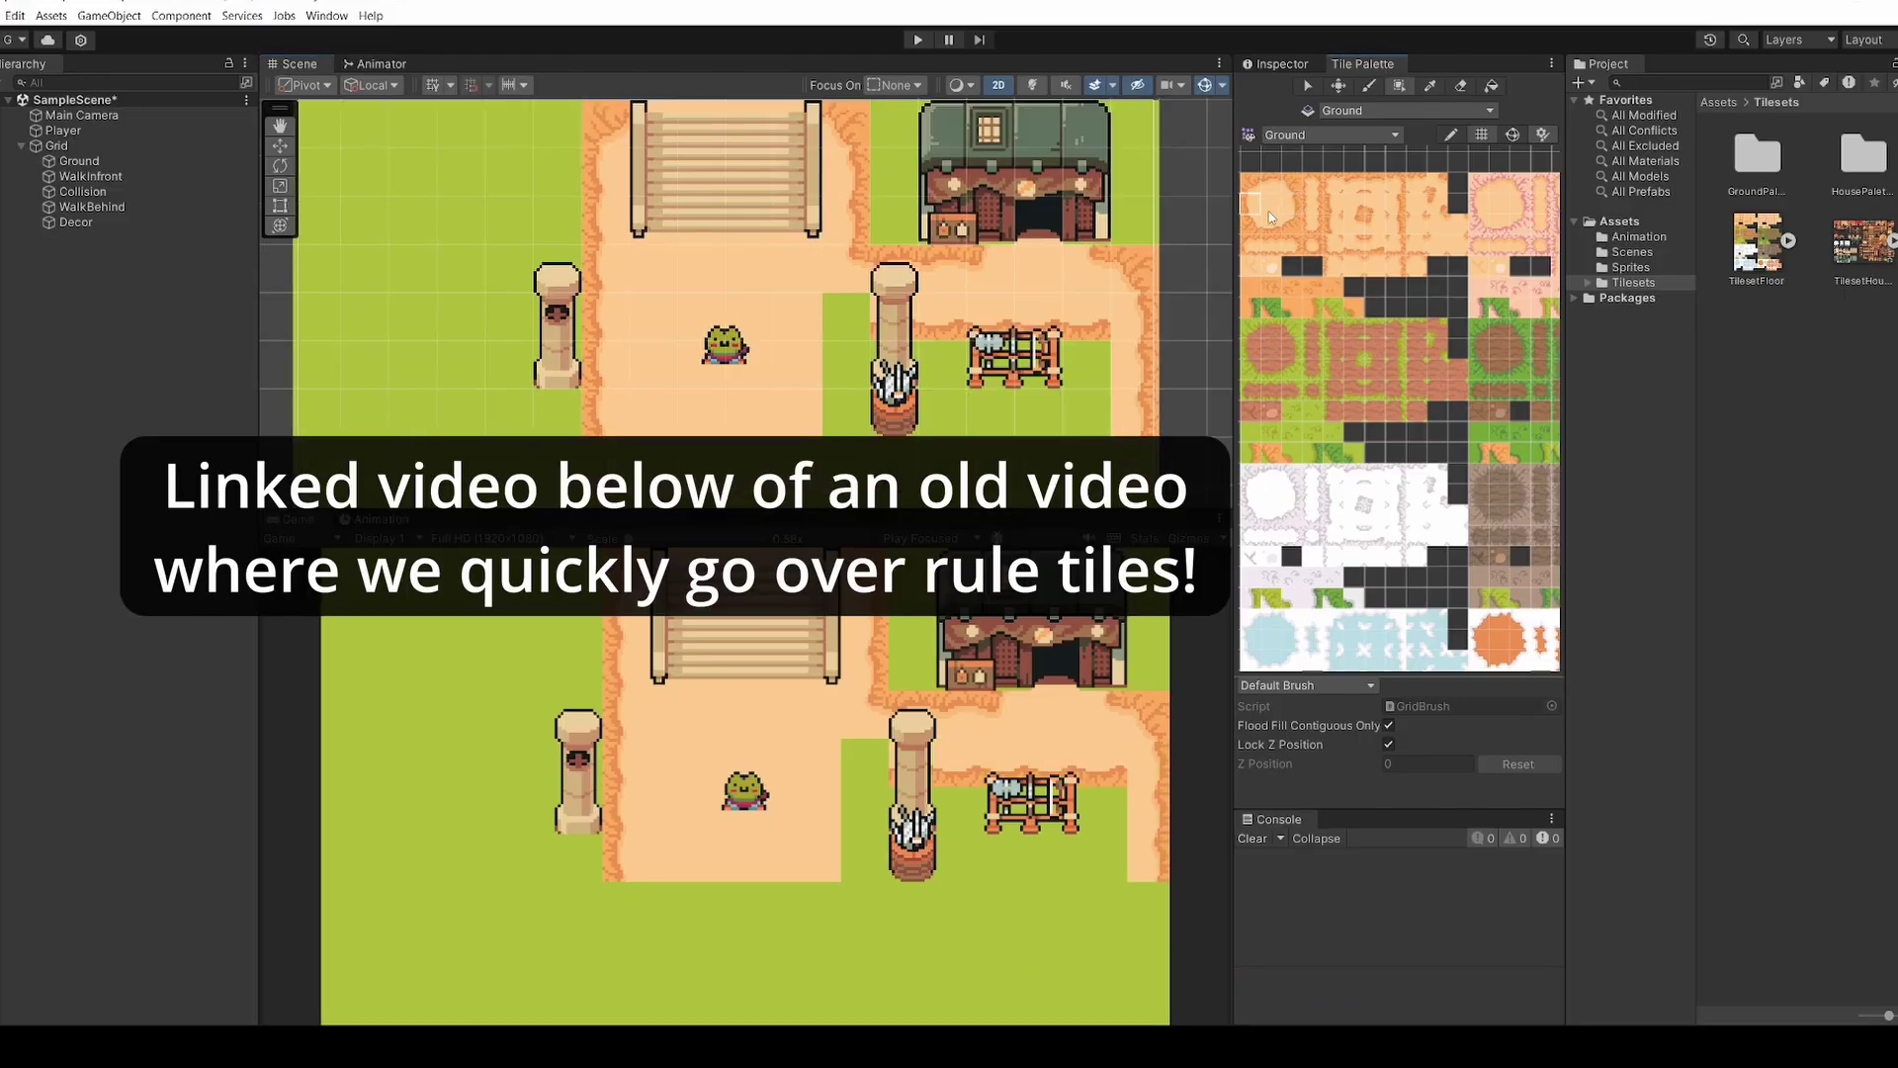
pyautogui.click(1251, 225)
pyautogui.click(1080, 364)
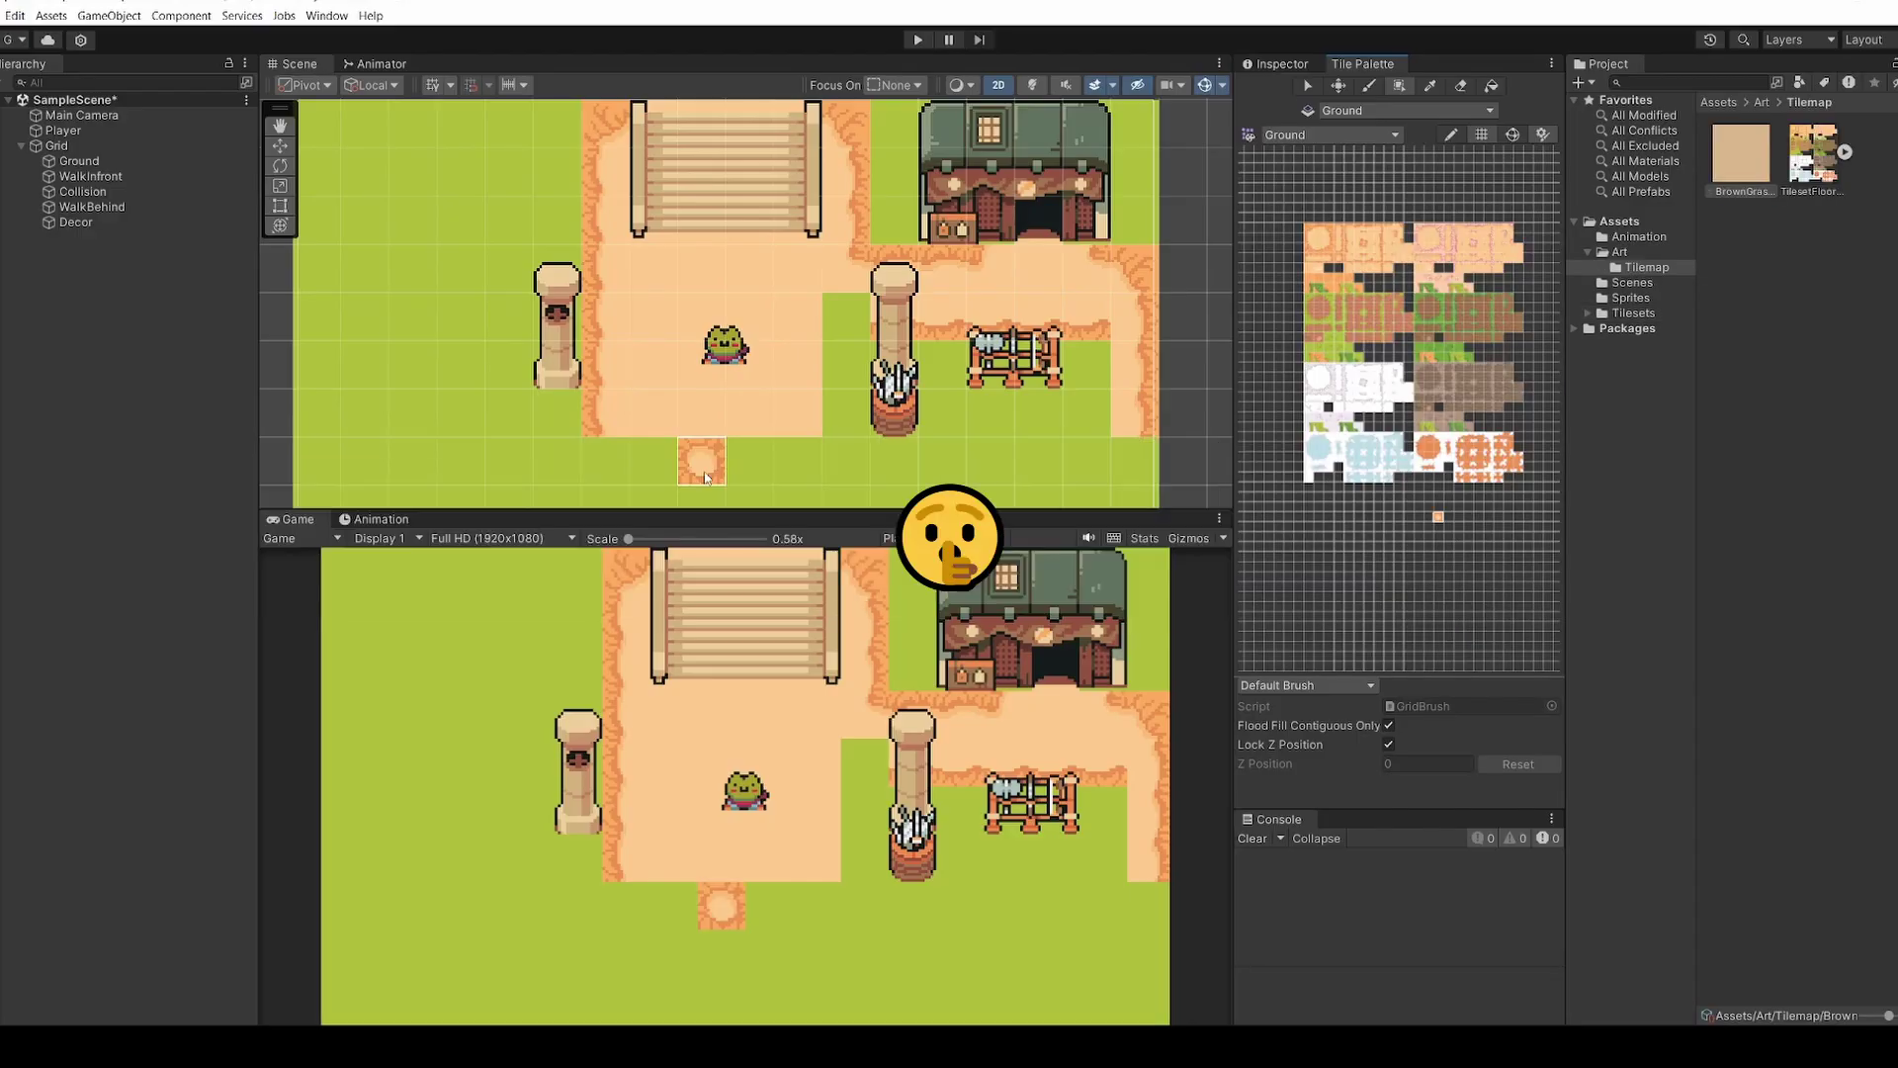
# Try painting winding sandy paths across and beyond the Ground tilemap with the brown grass rule tile
pyautogui.click(716, 425)
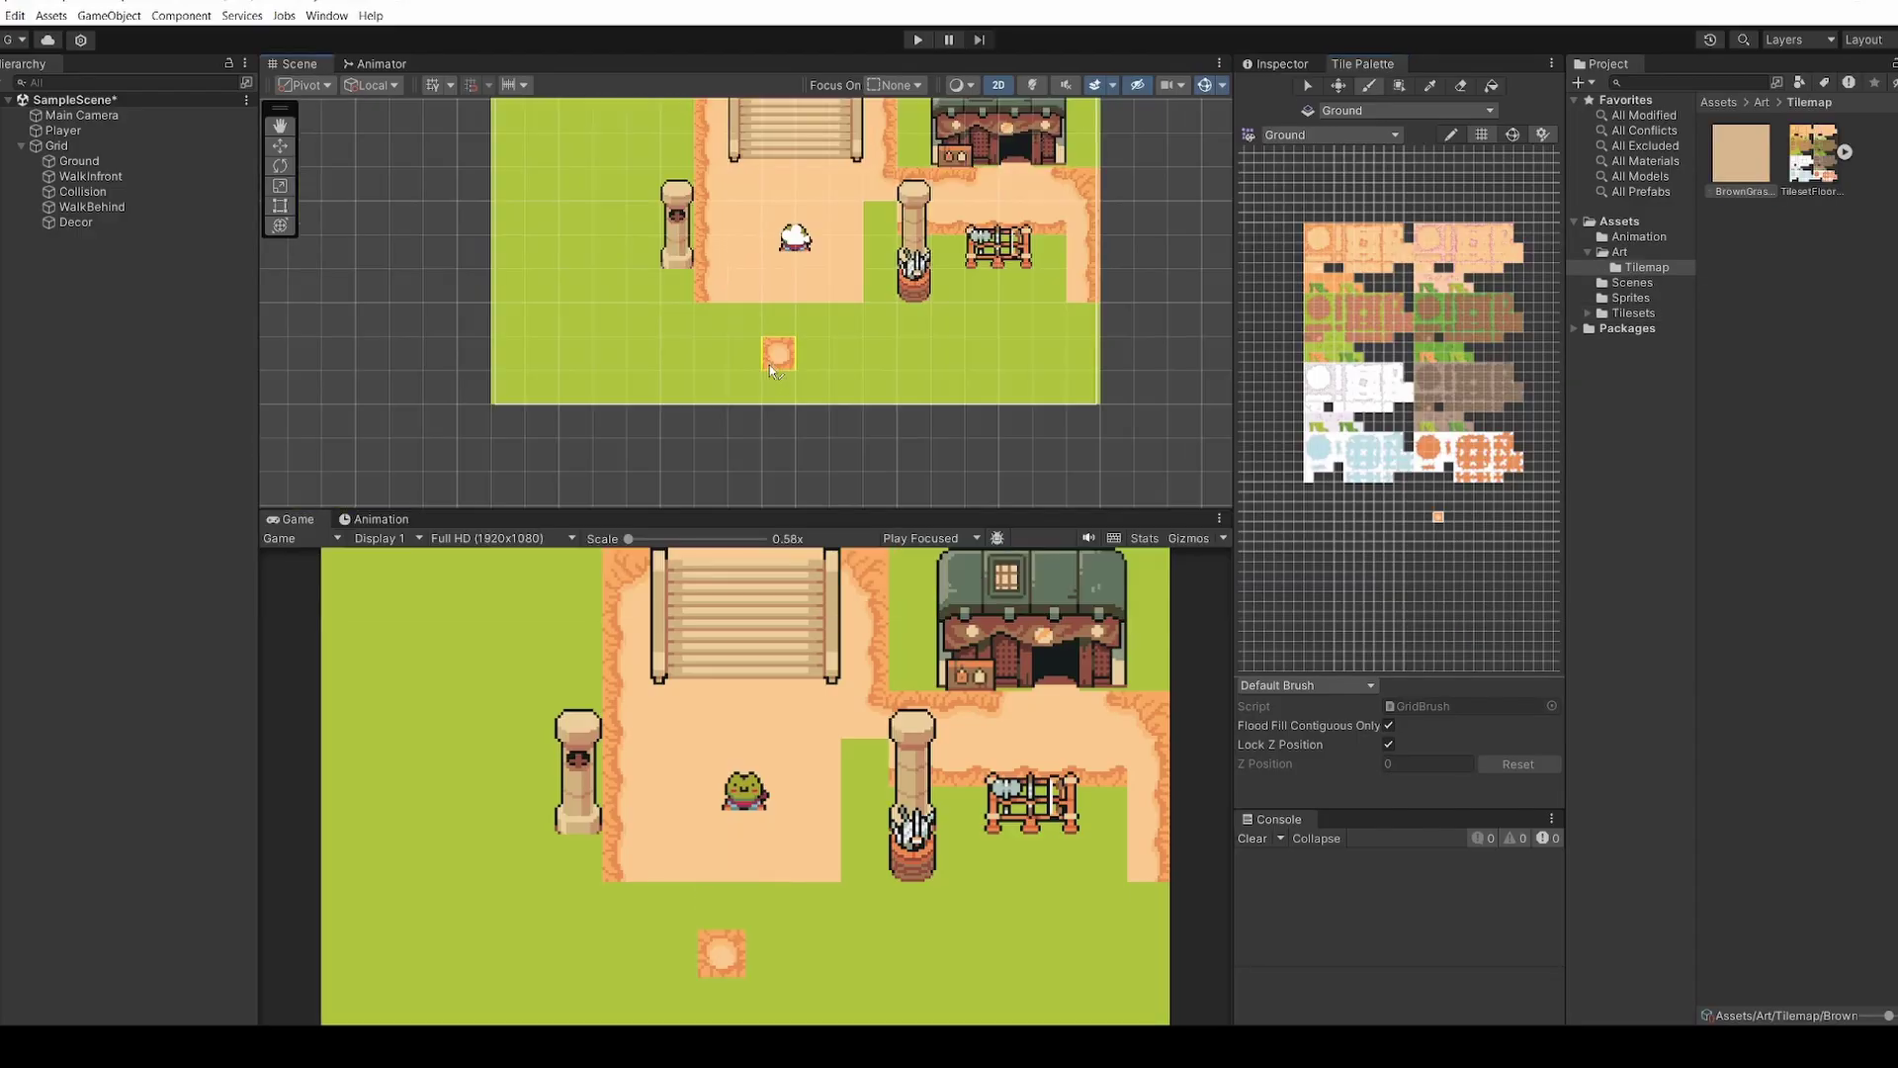
pyautogui.moveTo(769, 364)
pyautogui.mouseDown()
pyautogui.moveTo(727, 385)
pyautogui.moveTo(753, 318)
pyautogui.mouseUp()
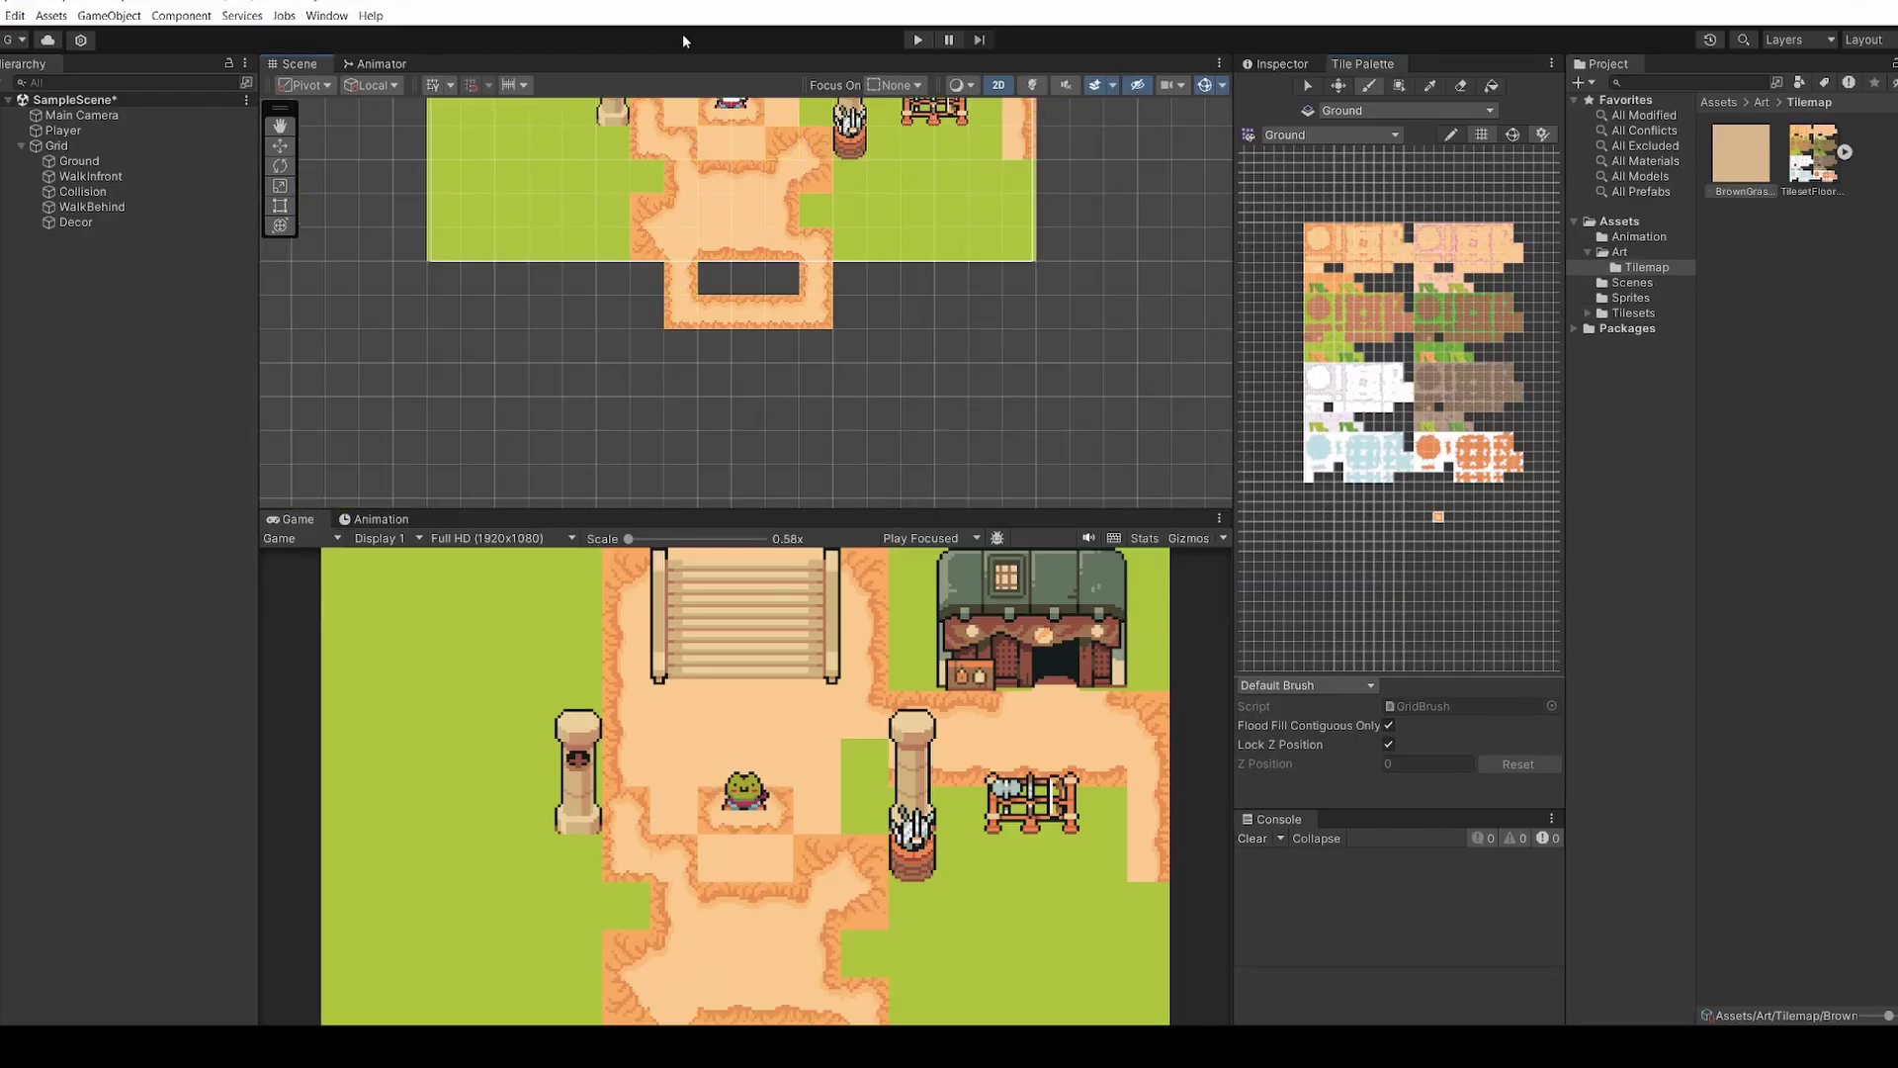
pyautogui.click(900, 374)
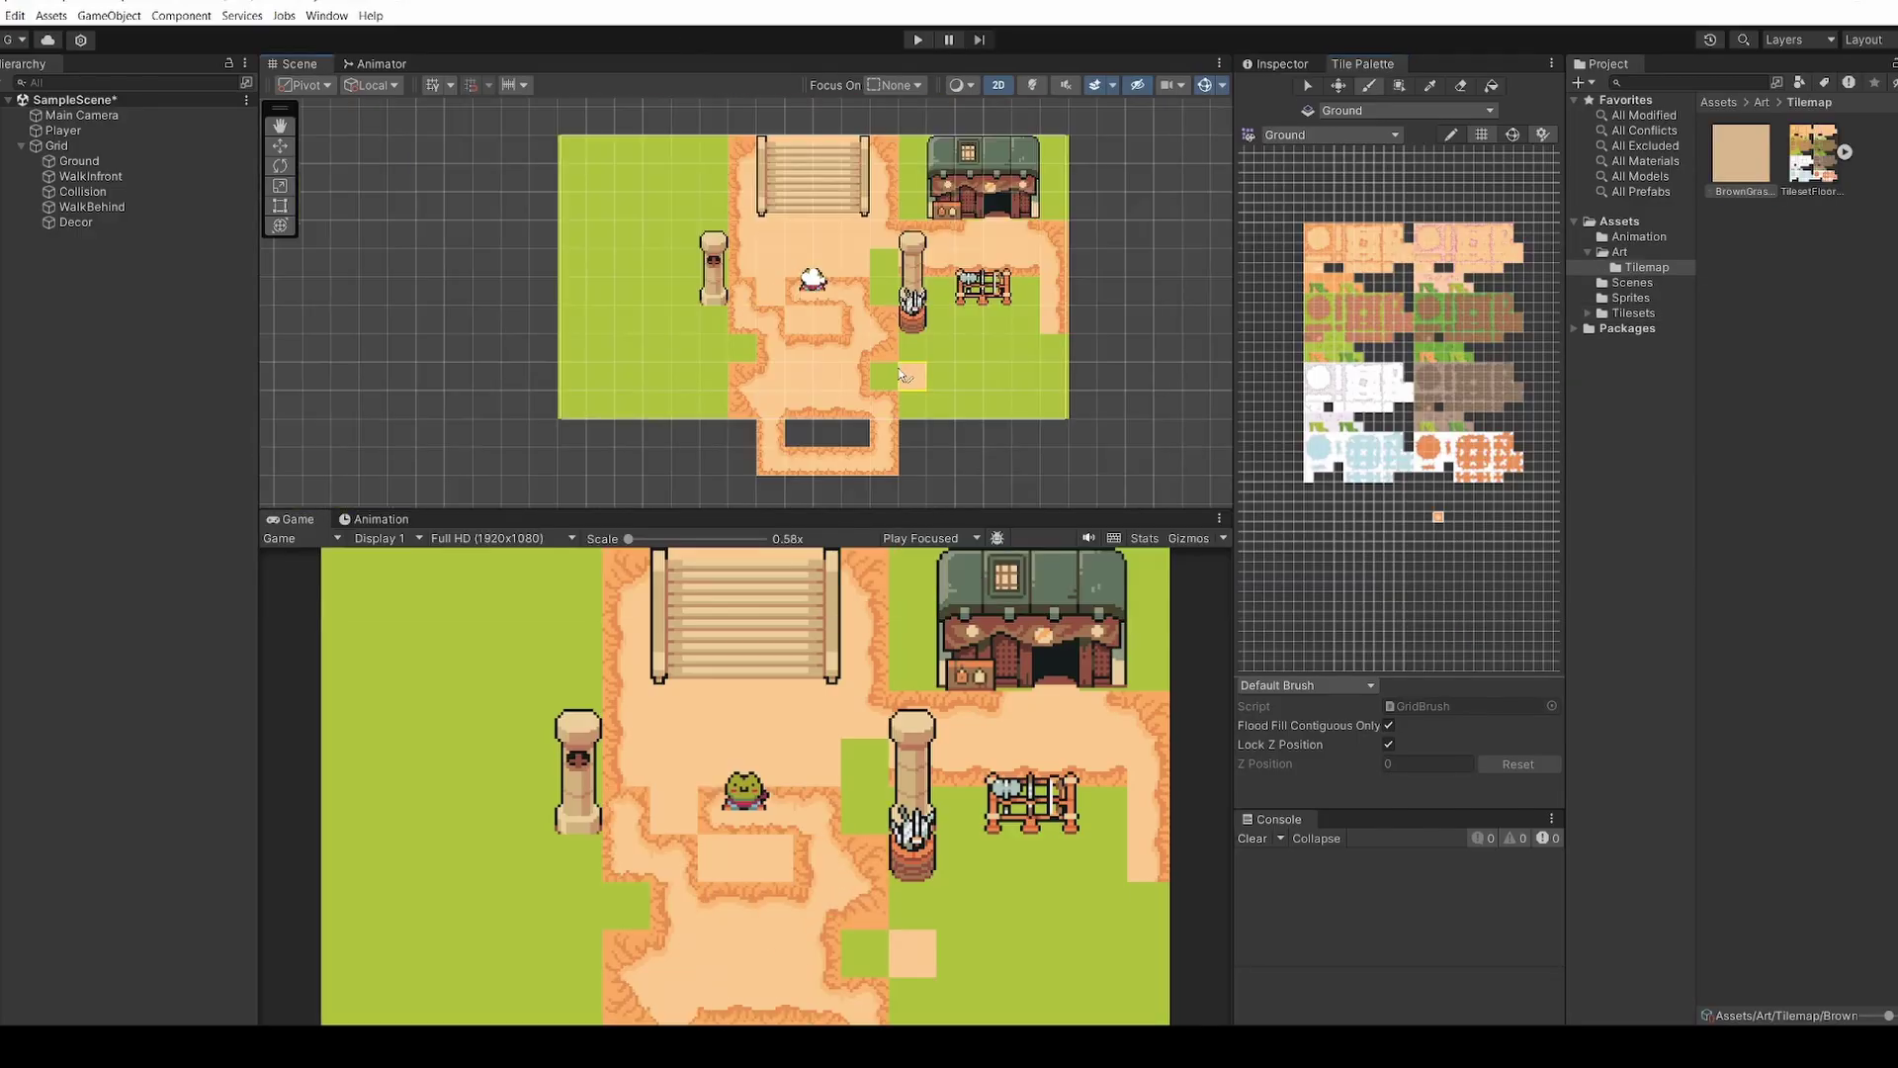
pyautogui.moveTo(902, 374)
pyautogui.mouseDown()
pyautogui.moveTo(1048, 381)
pyautogui.moveTo(1074, 438)
pyautogui.moveTo(987, 444)
pyautogui.moveTo(1113, 365)
pyautogui.moveTo(1110, 295)
pyautogui.moveTo(1055, 271)
pyautogui.moveTo(1032, 318)
pyautogui.moveTo(866, 351)
pyautogui.mouseUp()
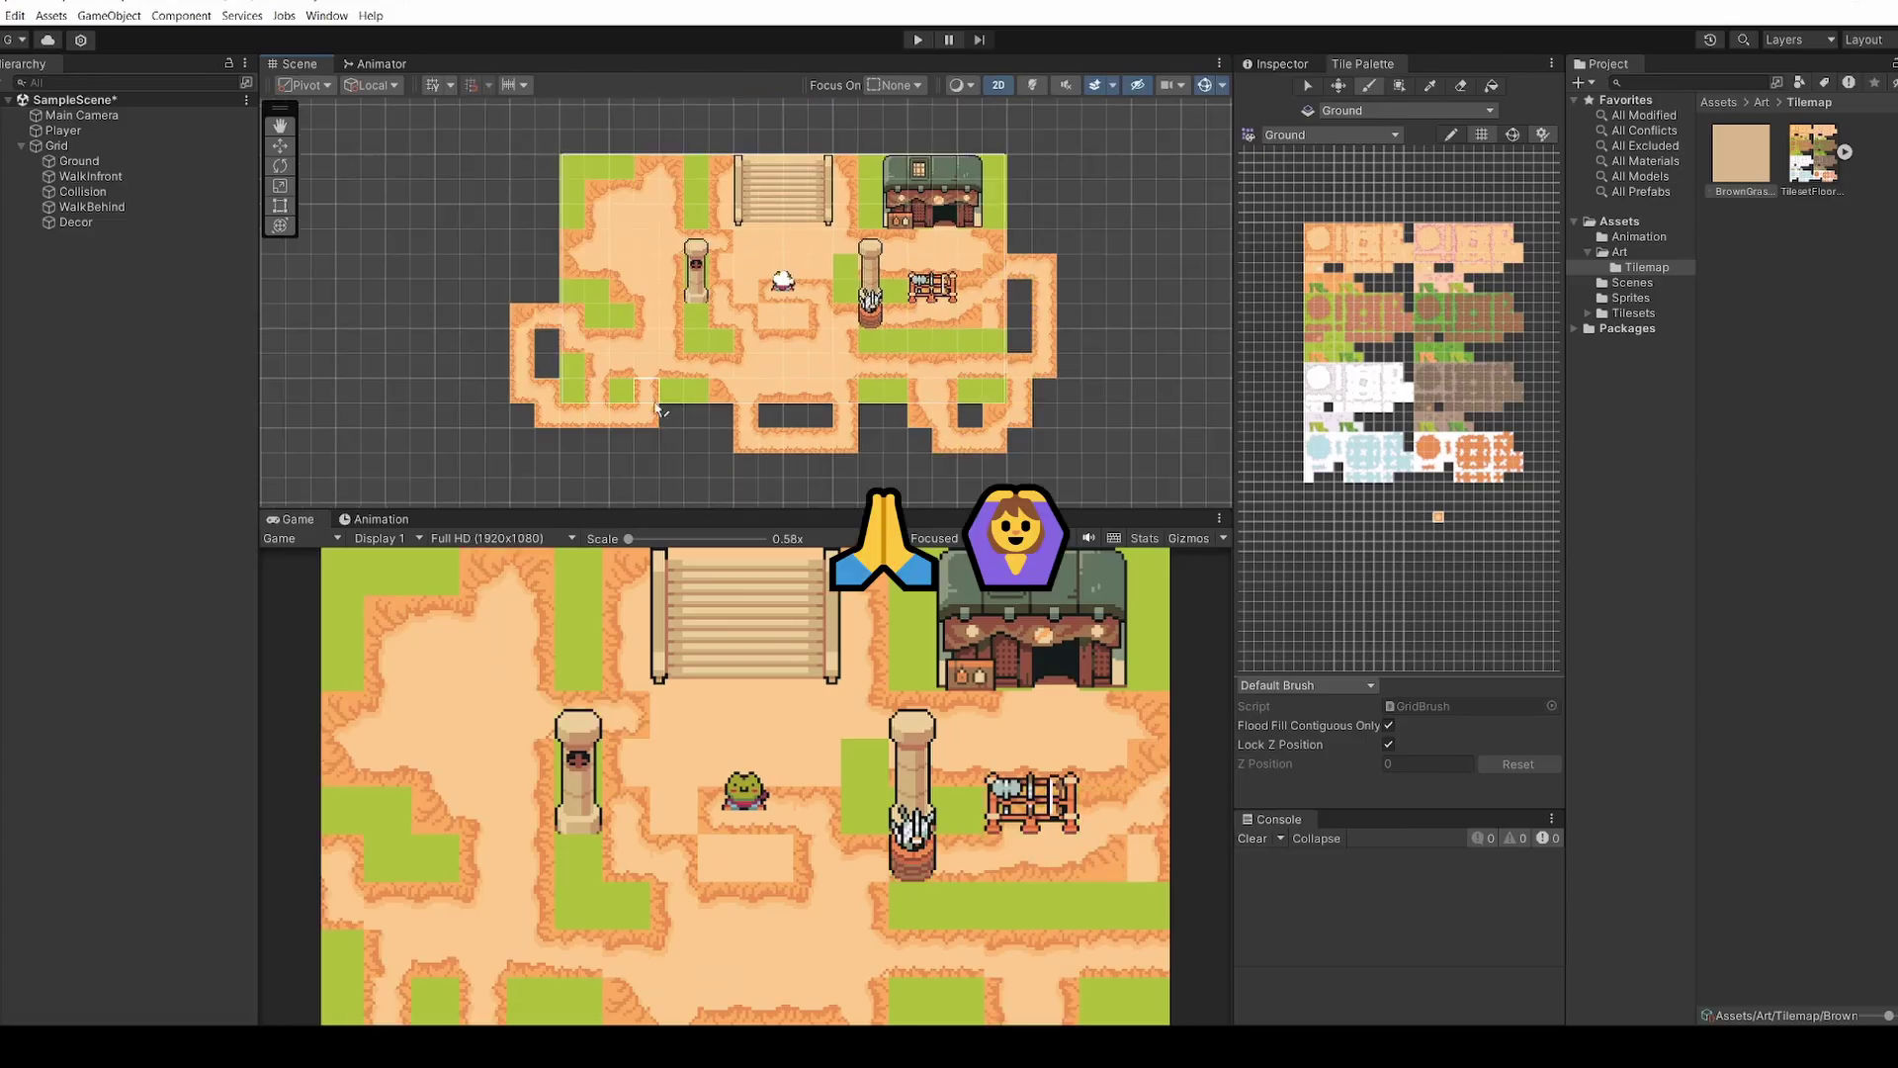
pyautogui.click(796, 415)
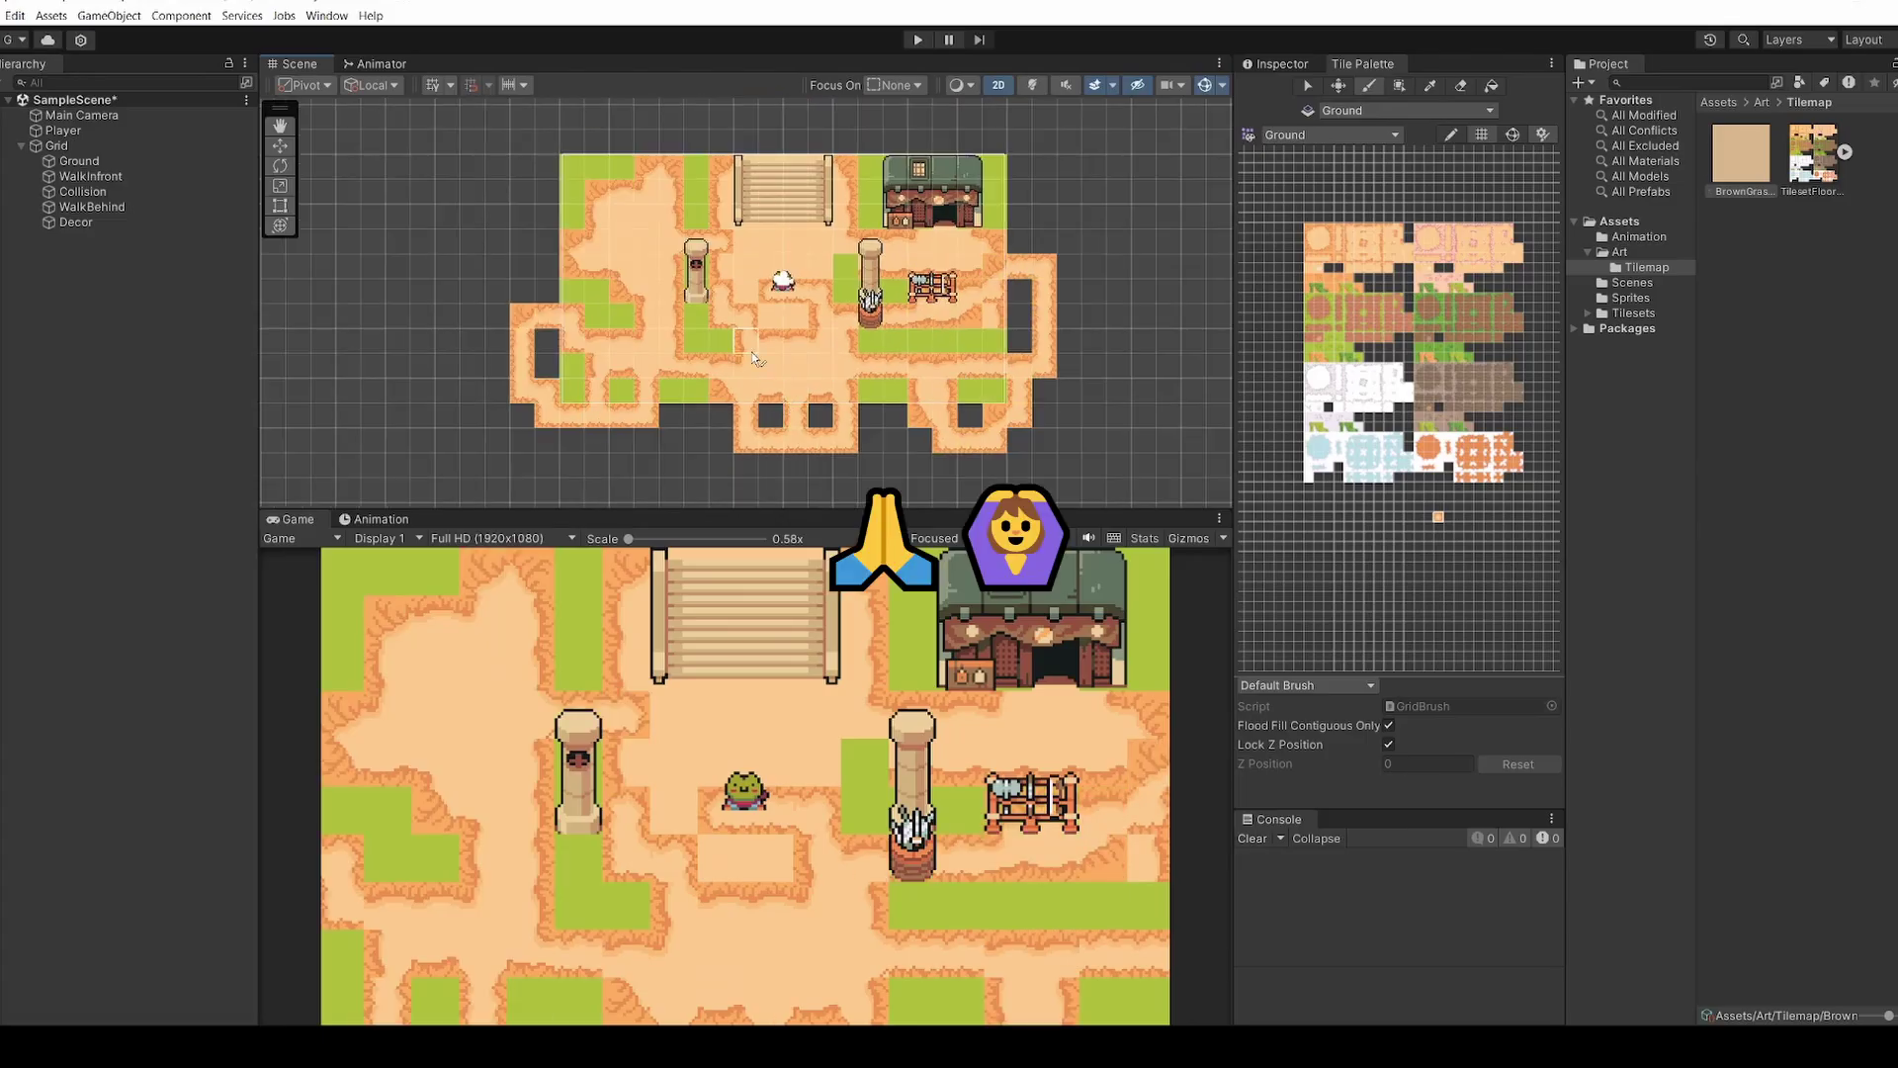
# Undo all the winding paths painted with the rule tile
pyautogui.hotkey('ctrl', 'z')
pyautogui.hotkey('ctrl', 'z')
pyautogui.hotkey('ctrl', 'z')
pyautogui.hotkey('ctrl', 'z')
pyautogui.hotkey('ctrl', 'z')
pyautogui.hotkey('ctrl', 'z')
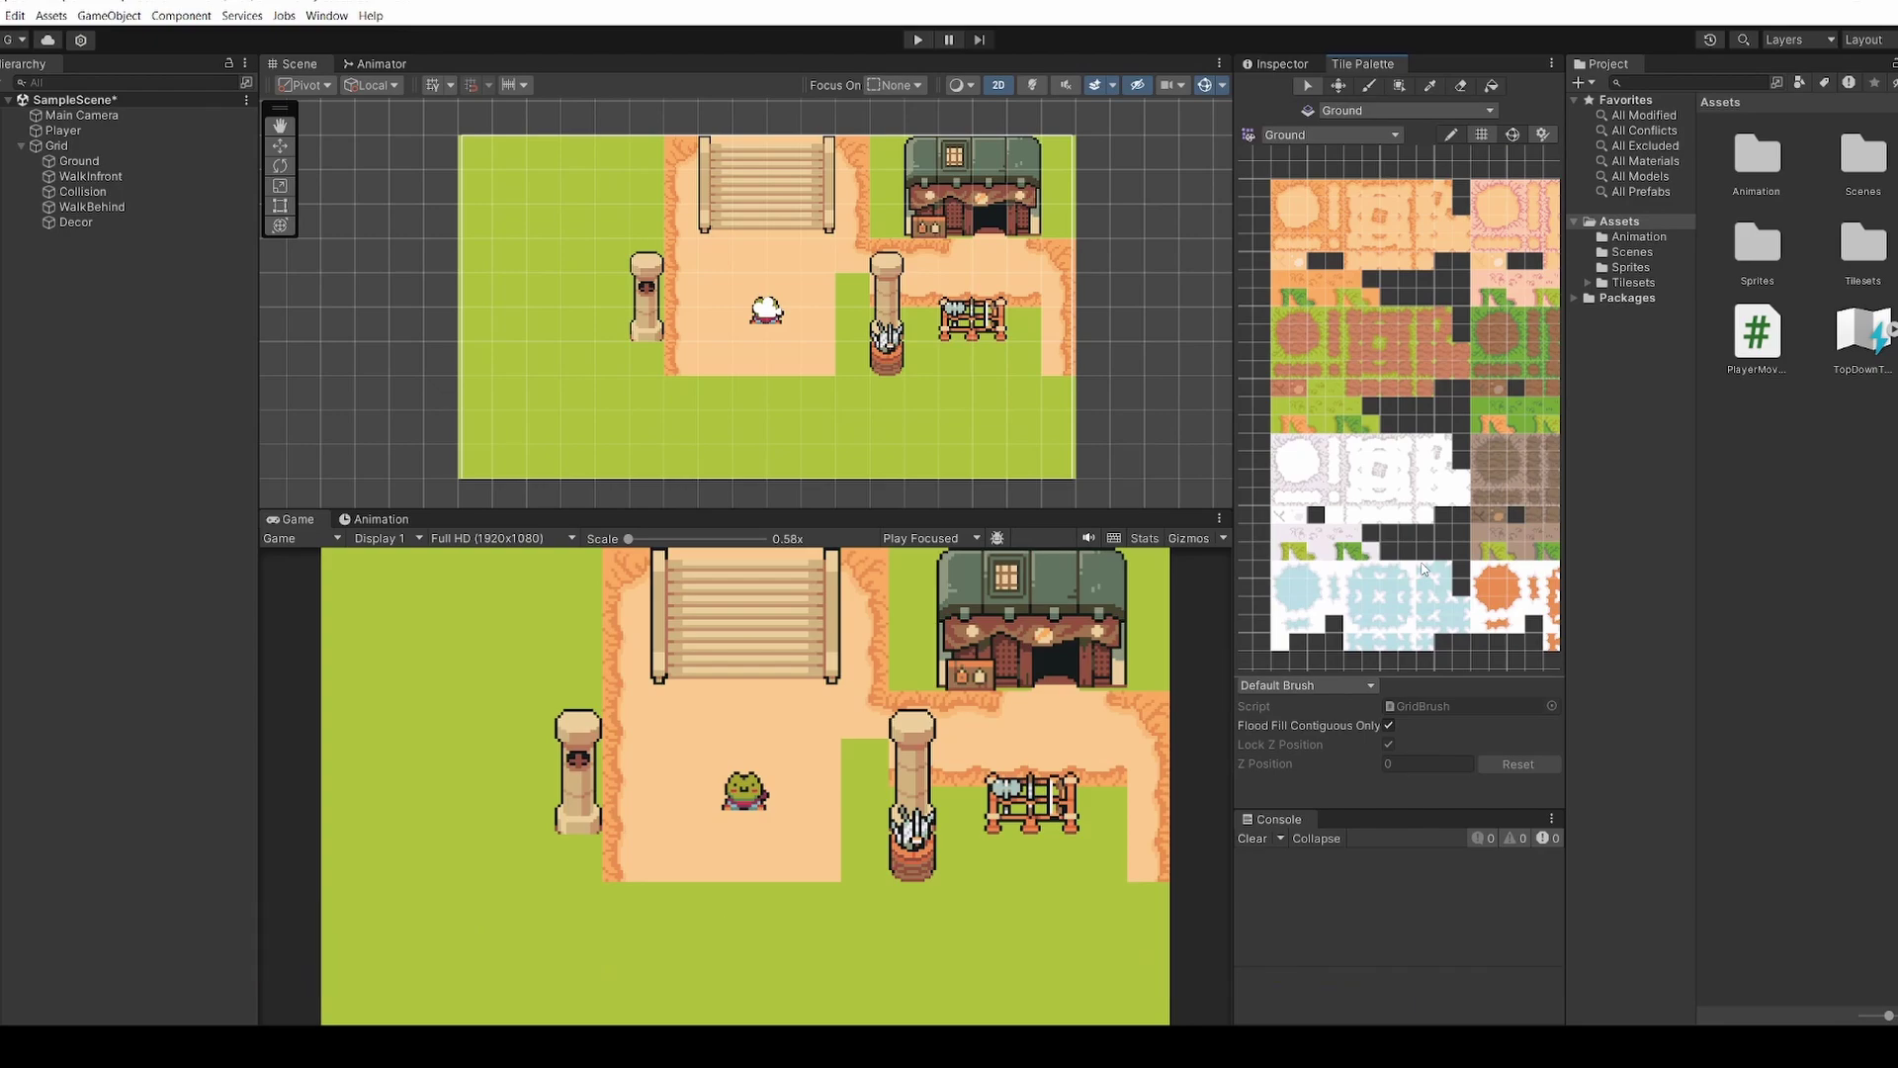
# Fill the grass around the sandy path, left pillar and house with orange ground tiles on the Ground tilemap
pyautogui.scroll(-3, 1422, 570)
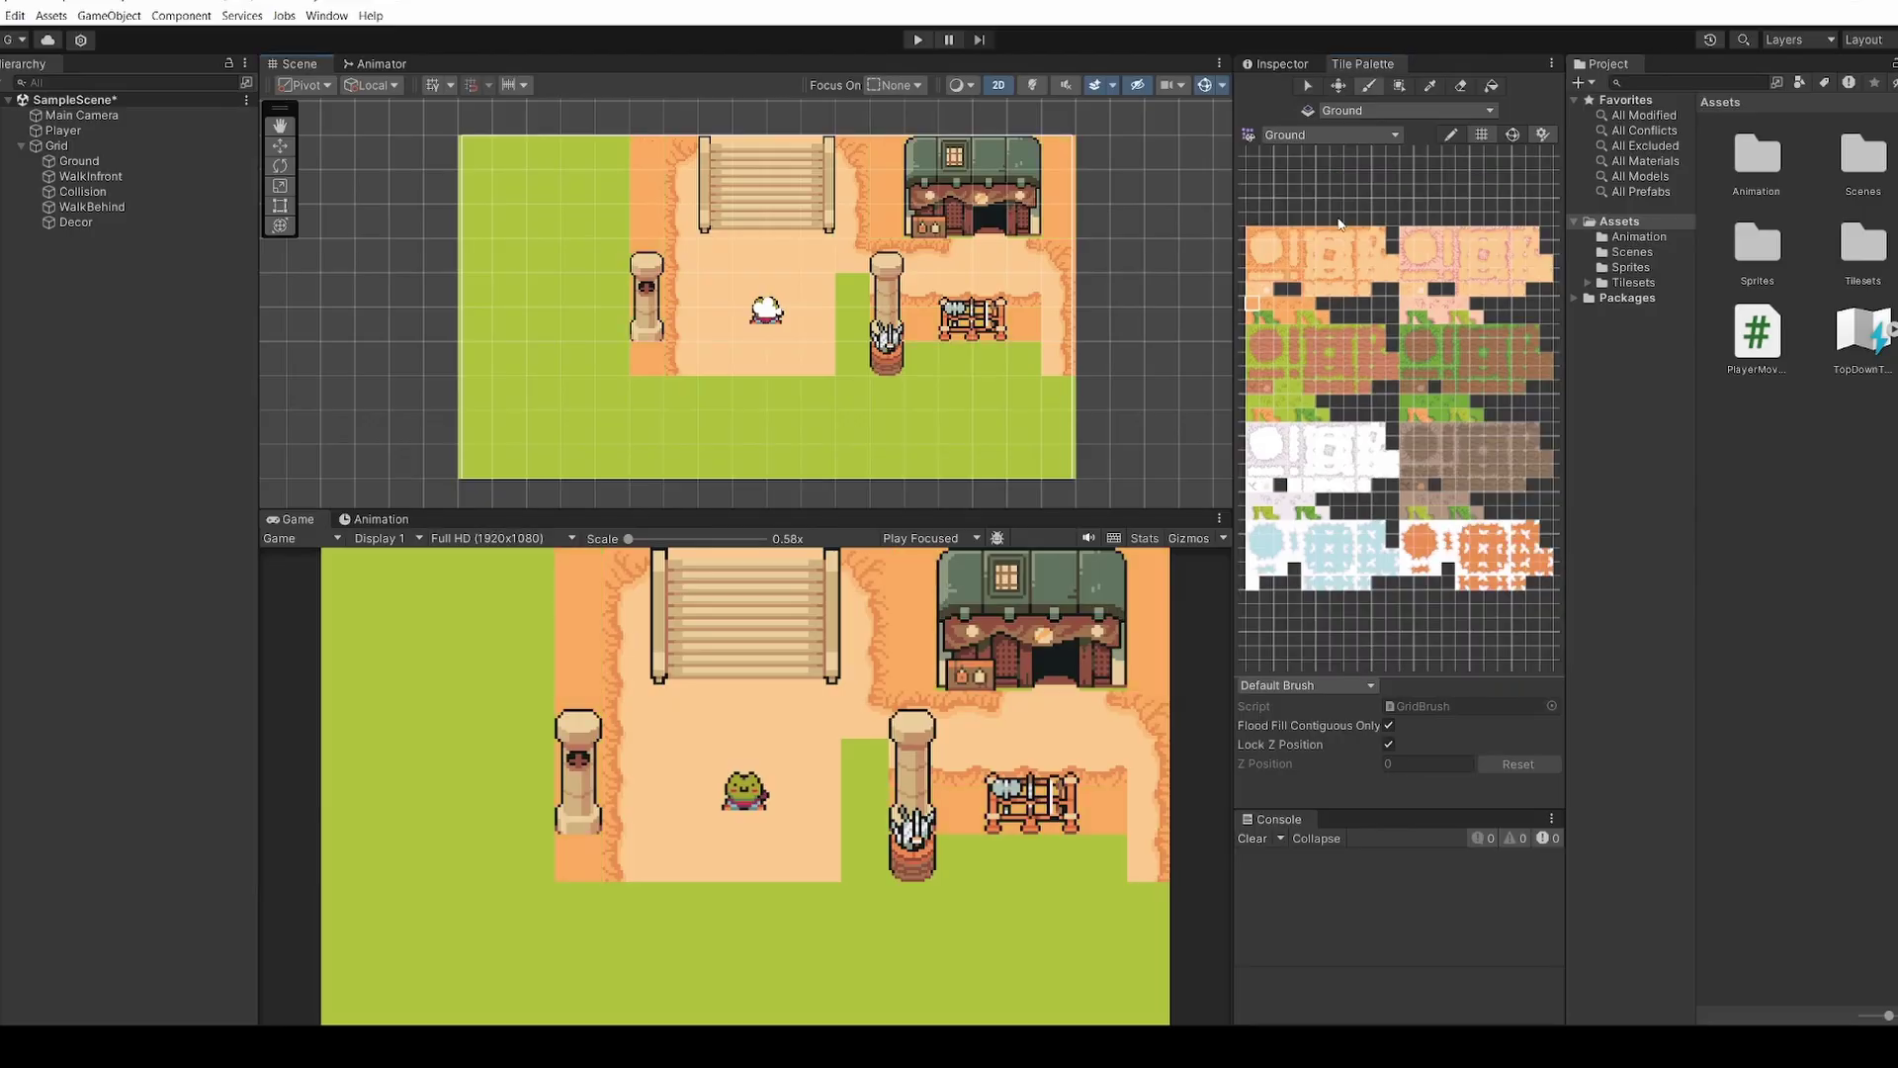